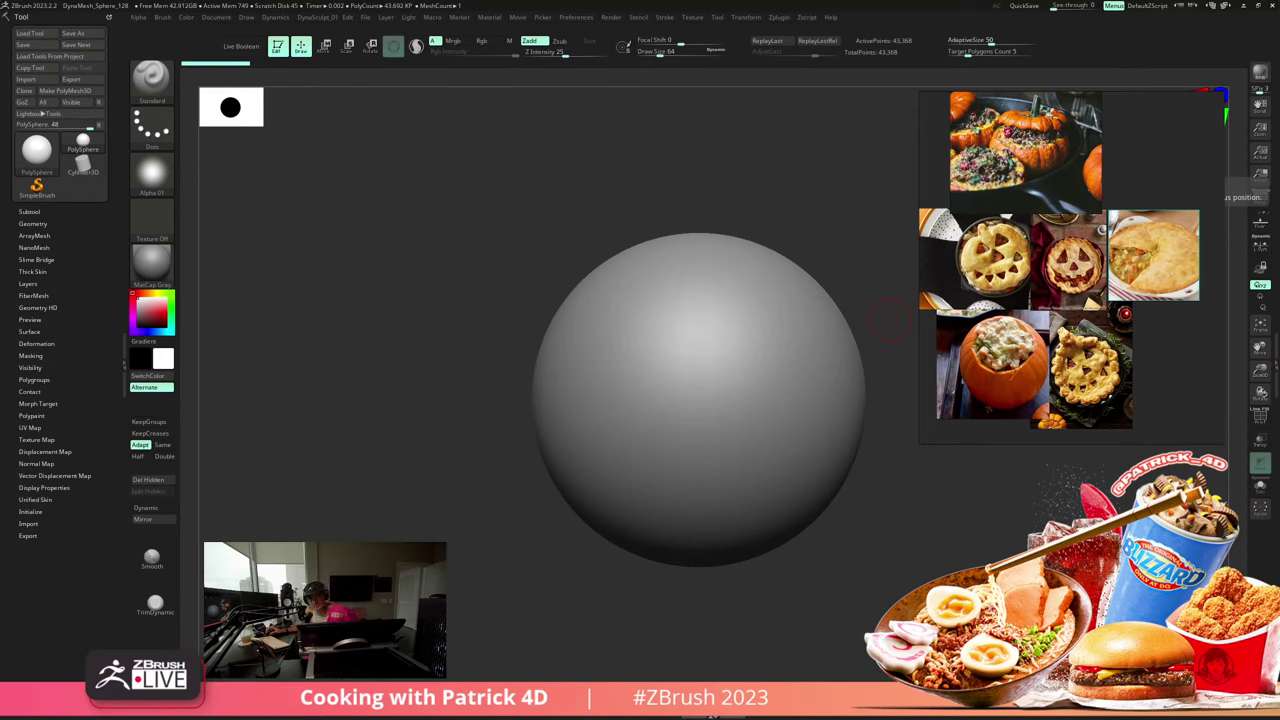
- Examine the jack-o'-lantern pie and pot pie pictures up close on the reference board
{"action": "right_click_drag", "start_coordinate": [1058, 135], "coordinate": [1041, 154]}
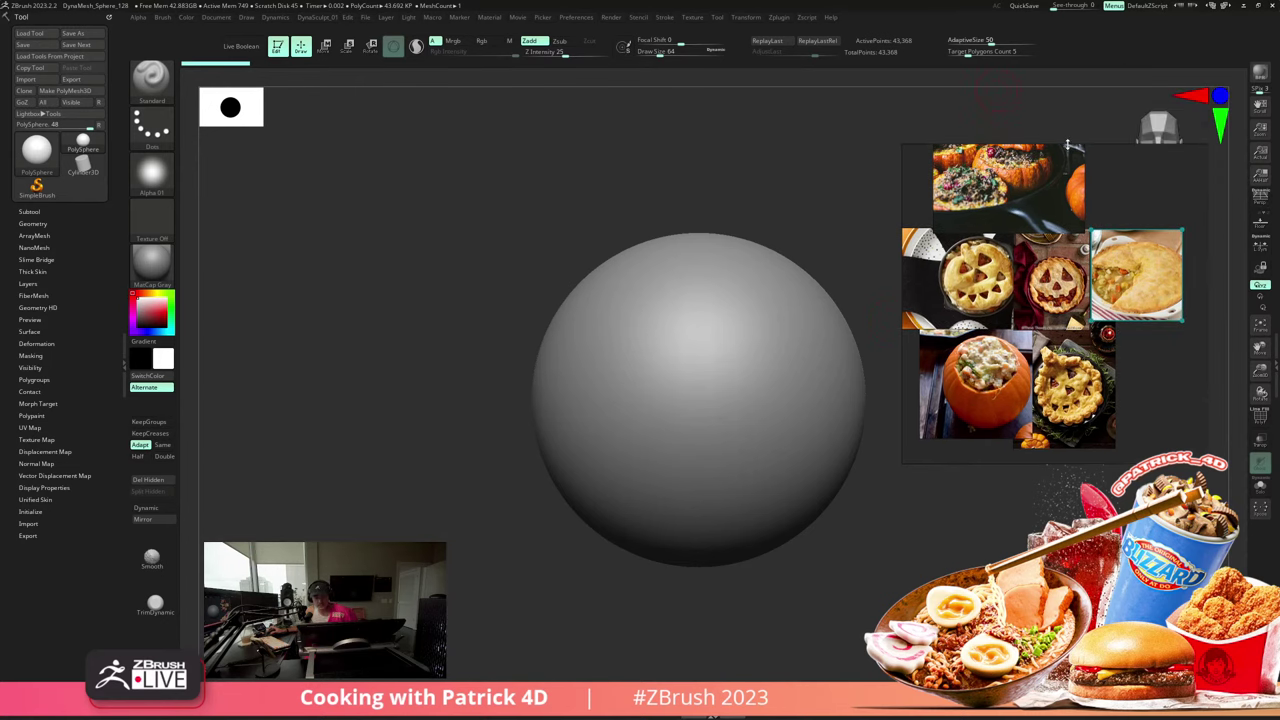
{"action": "left_click_drag", "start_coordinate": [1016, 196], "coordinate": [1035, 210]}
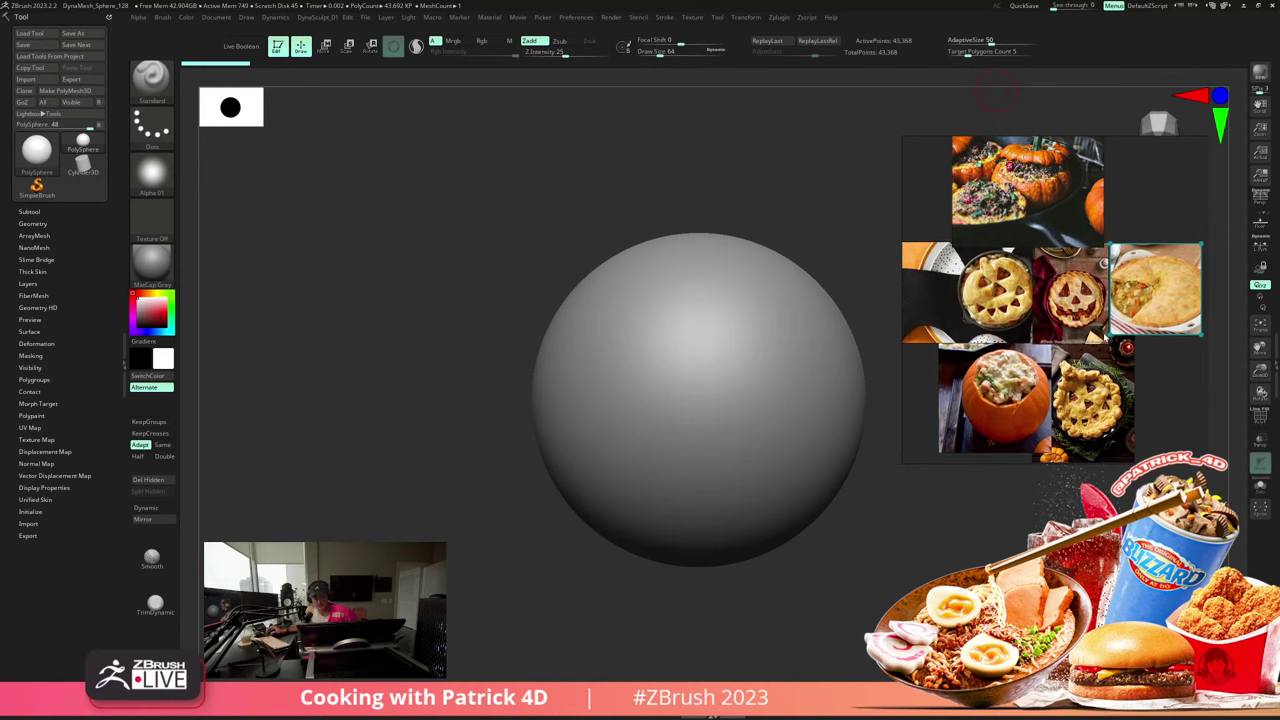
{"action": "scroll", "coordinate": [1100, 354], "scroll_direction": "up", "scroll_amount": 5}
{"action": "middle_click_drag", "start_coordinate": [941, 285], "coordinate": [1044, 305]}
{"action": "scroll", "coordinate": [1040, 305], "scroll_direction": "down", "scroll_amount": 1}
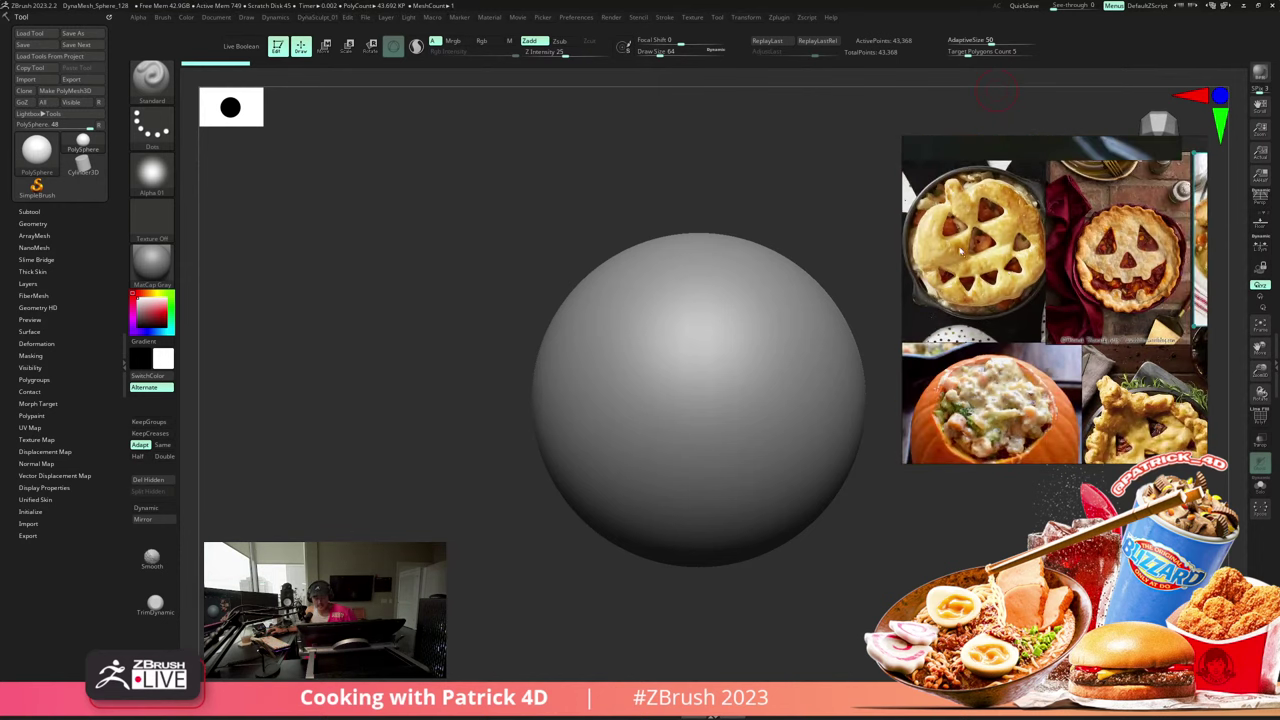
{"action": "scroll", "coordinate": [1041, 267], "scroll_direction": "down", "scroll_amount": 2}
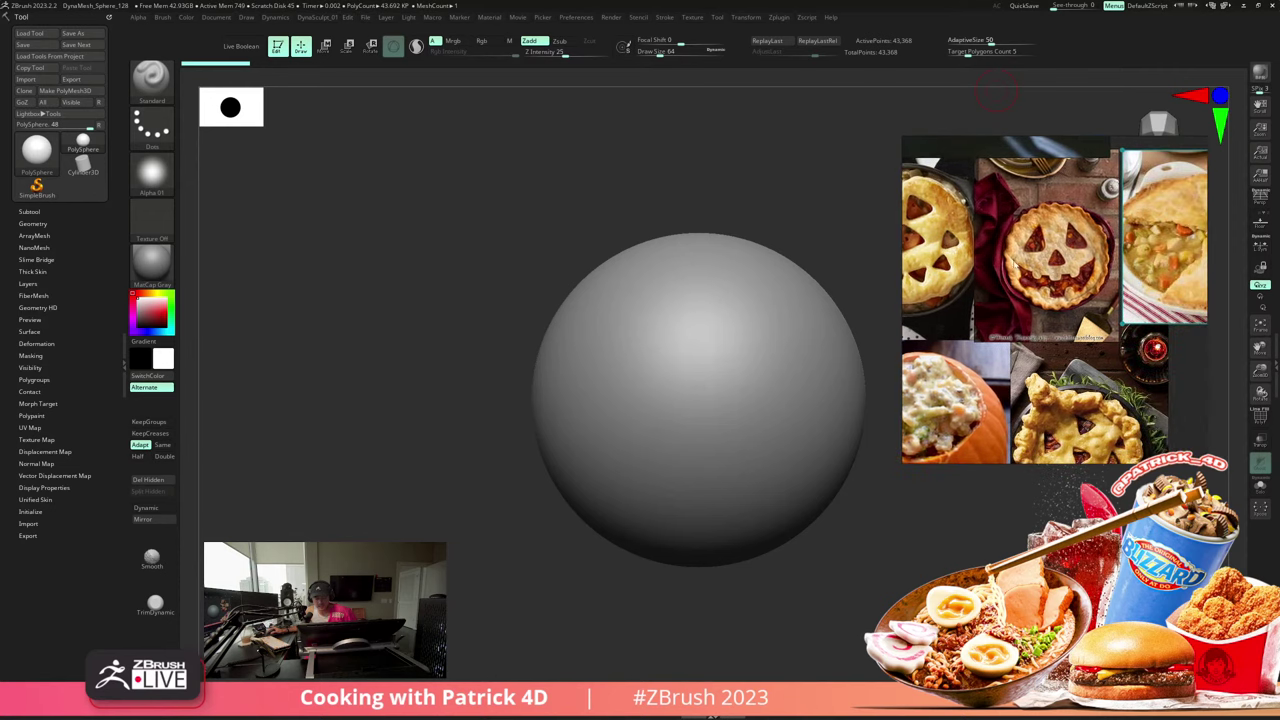
{"action": "scroll", "coordinate": [1090, 254], "scroll_direction": "up", "scroll_amount": 4}
{"action": "scroll", "coordinate": [1073, 257], "scroll_direction": "down", "scroll_amount": 3}
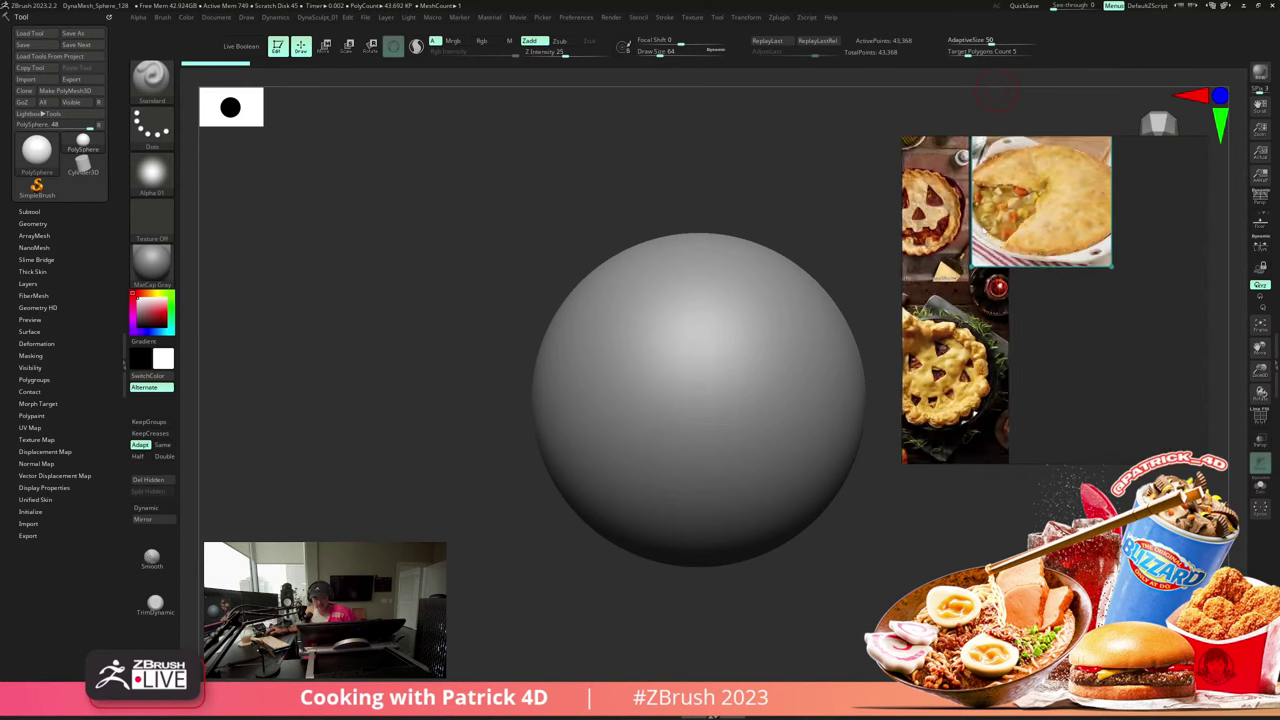
{"action": "scroll", "coordinate": [1112, 257], "scroll_direction": "up", "scroll_amount": 5}
{"action": "scroll", "coordinate": [1100, 262], "scroll_direction": "down", "scroll_amount": 3}
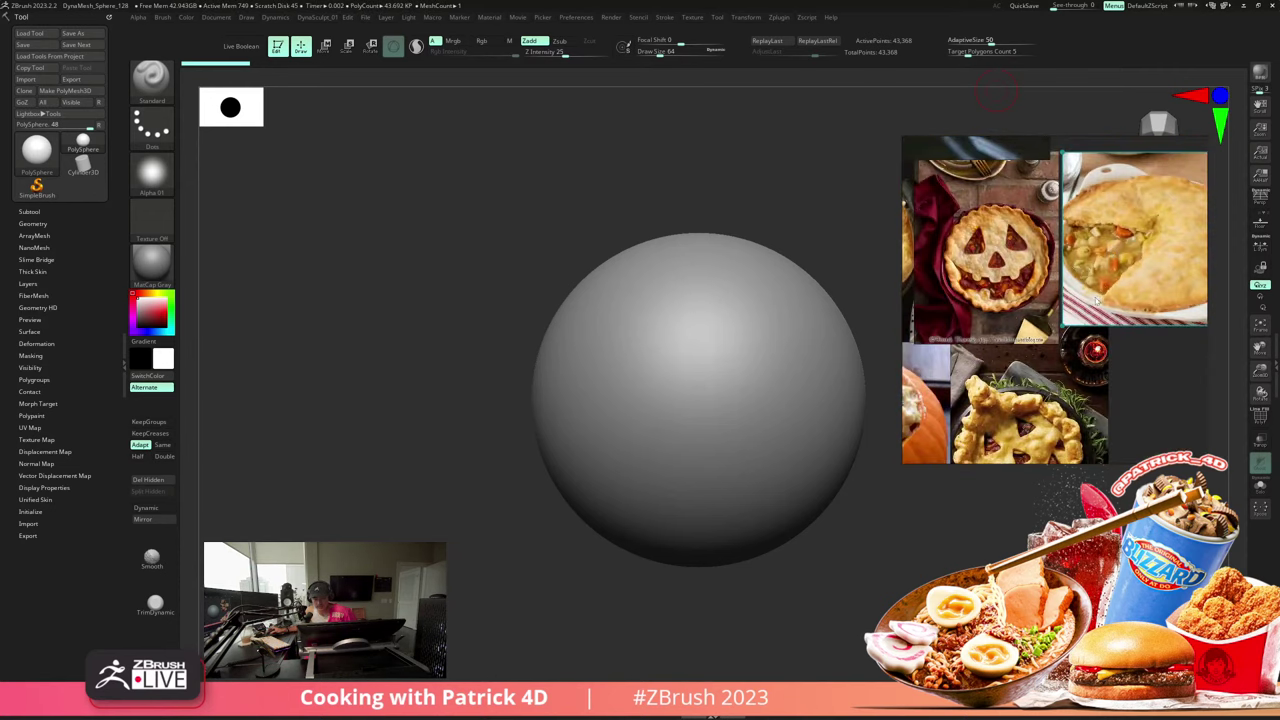
{"action": "scroll", "coordinate": [1034, 301], "scroll_direction": "up", "scroll_amount": 1}
{"action": "scroll", "coordinate": [1034, 302], "scroll_direction": "up", "scroll_amount": 2}
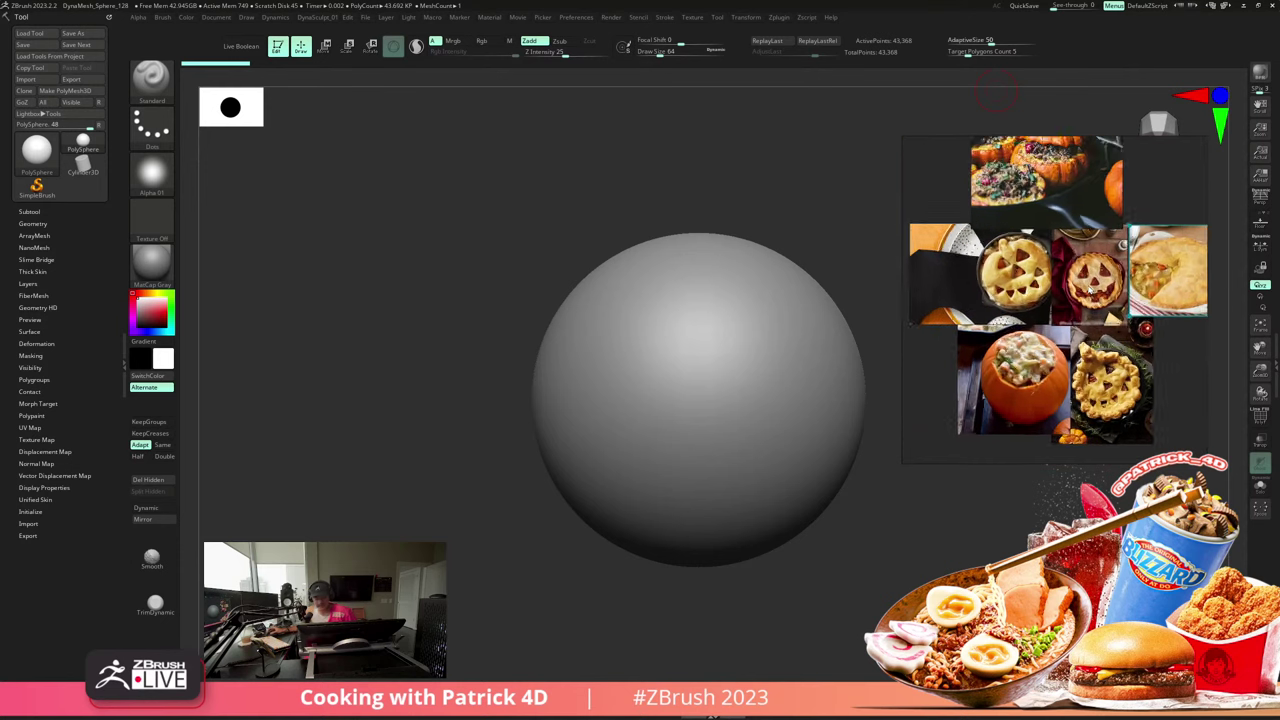
{"action": "scroll", "coordinate": [1034, 302], "scroll_direction": "down", "scroll_amount": 4}
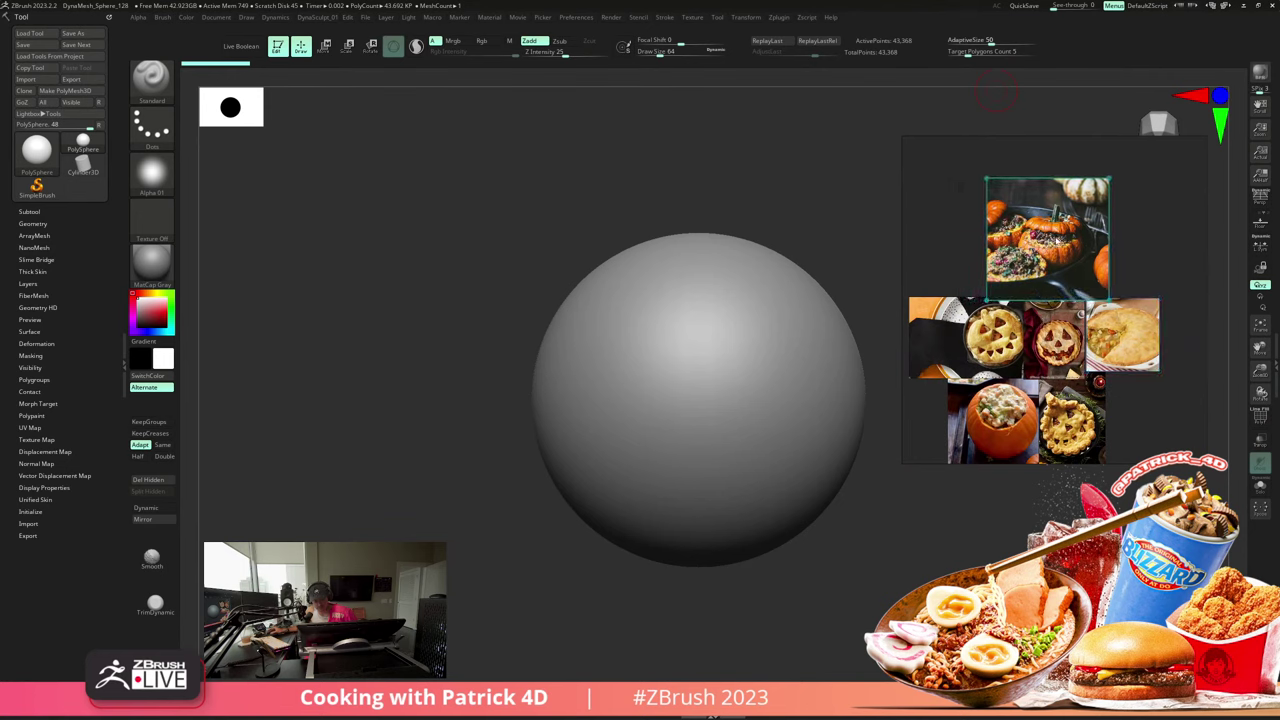
- Move the stuffed-pumpkins picture beside the pies on the reference board and frame the pie images
{"action": "left_click_drag", "start_coordinate": [1157, 431], "coordinate": [1170, 424]}
{"action": "middle_click_drag", "start_coordinate": [1066, 390], "coordinate": [1095, 304]}
{"action": "scroll", "coordinate": [1066, 267], "scroll_direction": "up", "scroll_amount": 3}
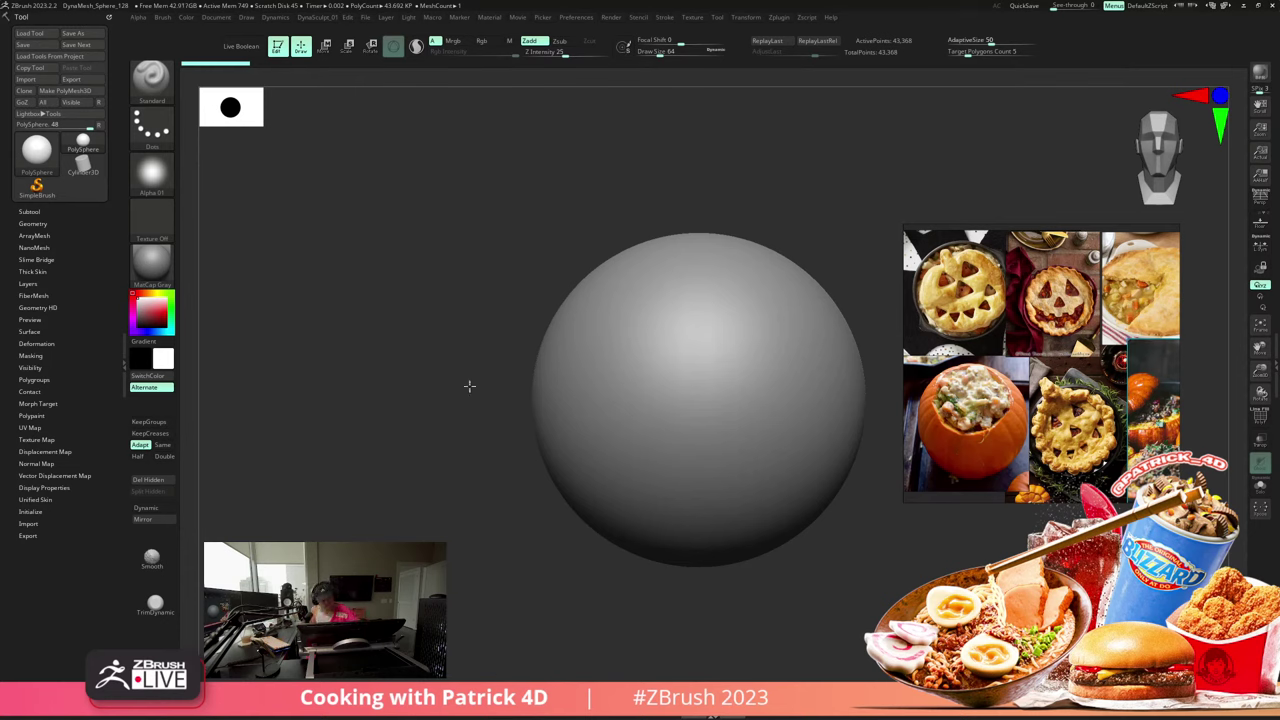
- Cut the sphere's lower and upper parts off flat, leaving a shallow bowl shape
{"action": "key", "text": "shift+f"}
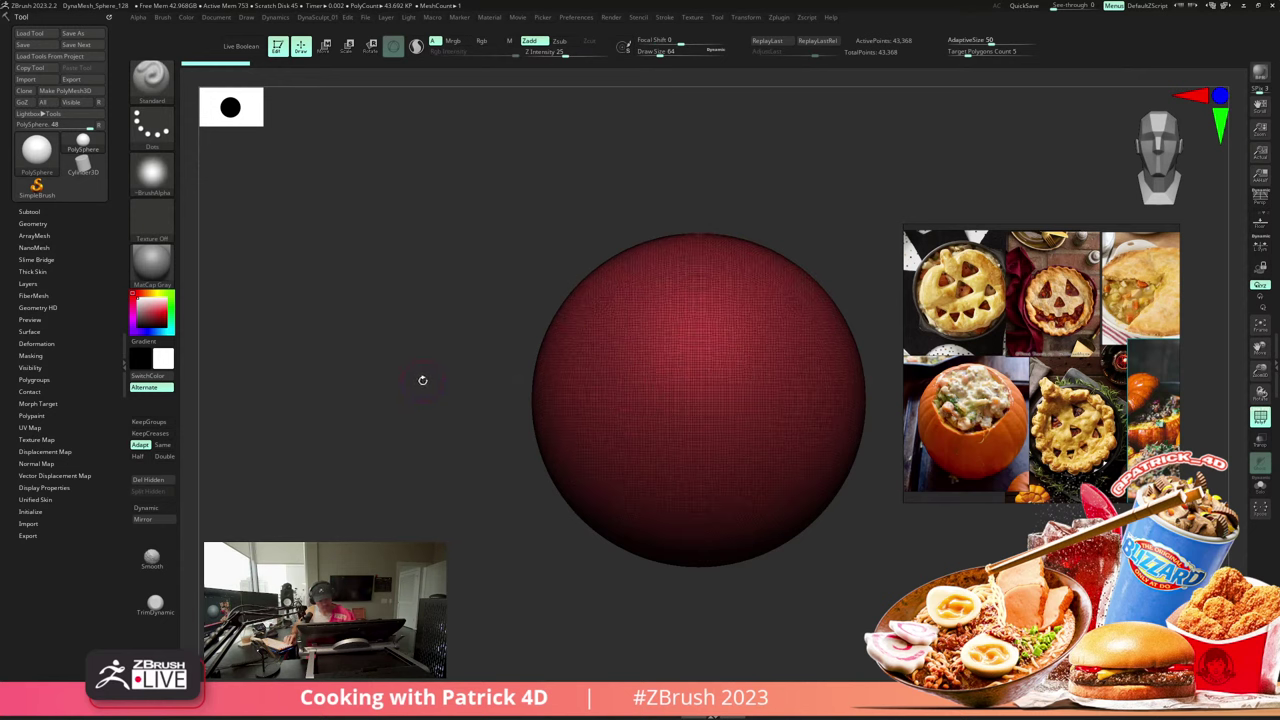
{"action": "key", "text": "f"}
{"action": "mouse_move", "coordinate": [380, 380]}
{"action": "left_mouse_down"}
{"action": "mouse_move", "coordinate": [349, 366]}
{"action": "mouse_move", "coordinate": [422, 358]}
{"action": "mouse_move", "coordinate": [363, 346]}
{"action": "mouse_move", "coordinate": [366, 380]}
{"action": "left_mouse_up"}
{"action": "key", "text": "shift+f"}
{"action": "key", "text": "shift+f"}
{"action": "key", "text": "shift+f"}
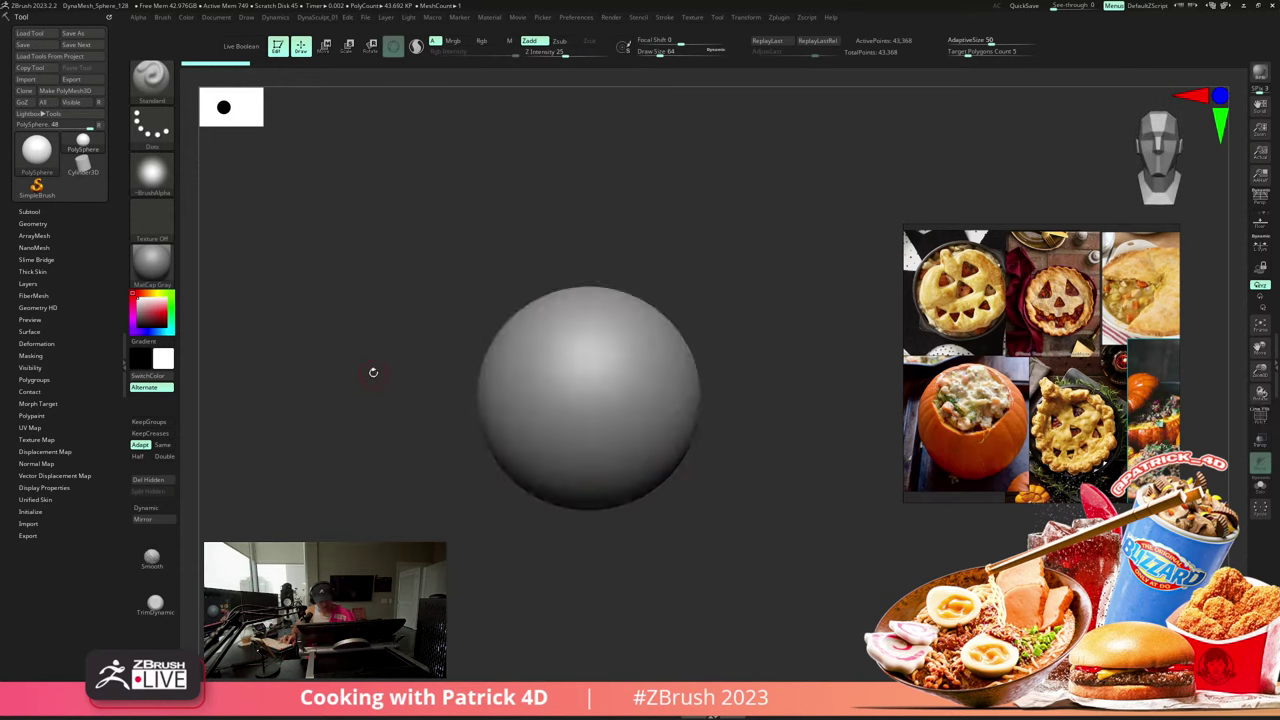
{"action": "key", "text": "e"}
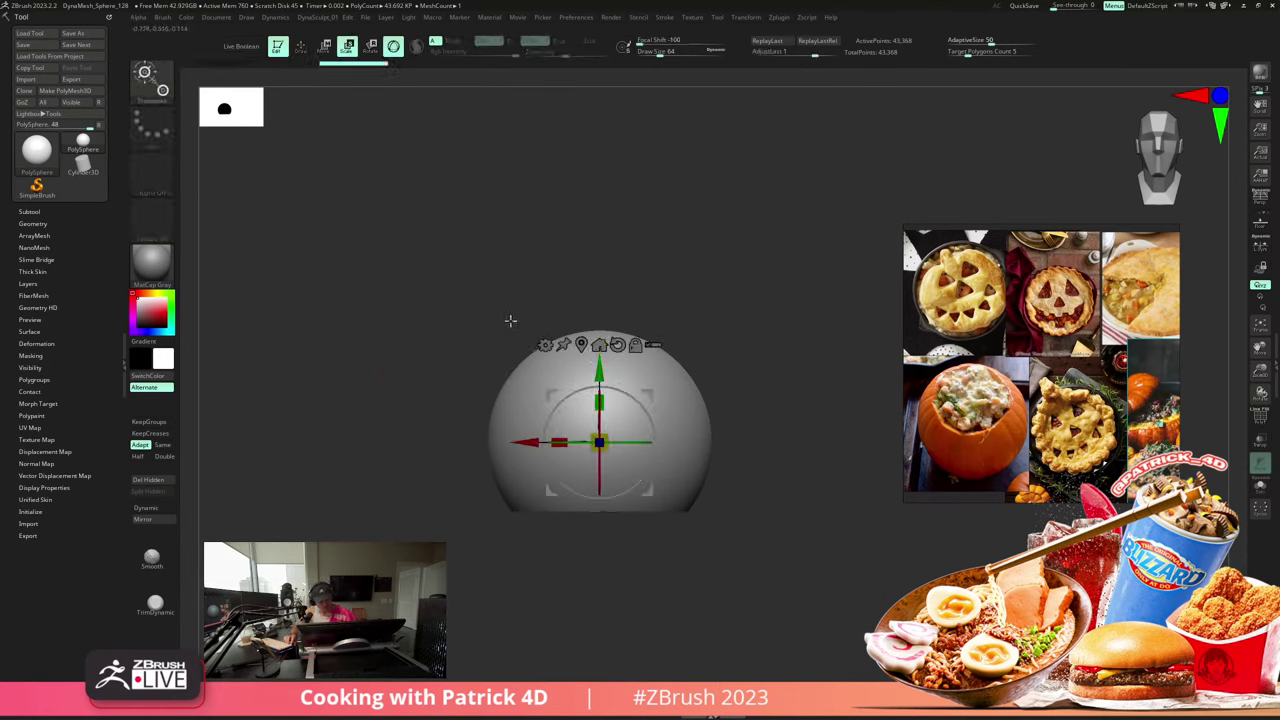
{"action": "left_click_drag", "start_coordinate": [415, 352], "coordinate": [409, 342]}
{"action": "left_click_drag", "start_coordinate": [599, 404], "coordinate": [598, 611], "text": "ctrl"}
{"action": "mouse_move", "coordinate": [417, 340]}
{"action": "left_mouse_down"}
{"action": "mouse_move", "coordinate": [466, 383]}
{"action": "mouse_move", "coordinate": [434, 351]}
{"action": "left_mouse_up"}
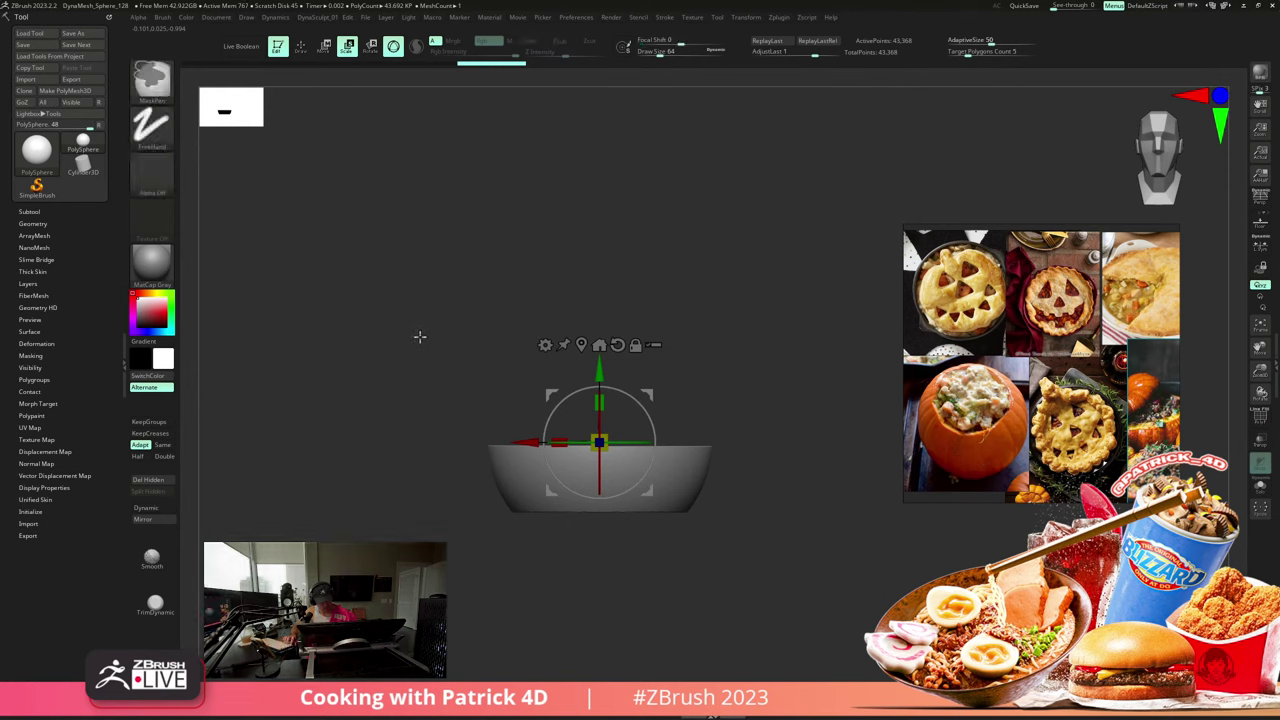
{"action": "mouse_move", "coordinate": [469, 530]}
{"action": "left_mouse_down", "text": "ctrl"}
{"action": "mouse_move", "coordinate": [728, 658]}
{"action": "mouse_move", "coordinate": [755, 634]}
{"action": "left_mouse_up", "text": "ctrl"}
{"action": "mouse_move", "coordinate": [422, 340]}
{"action": "left_mouse_down", "text": "ctrl"}
{"action": "mouse_move", "coordinate": [646, 380]}
{"action": "mouse_move", "coordinate": [814, 449]}
{"action": "mouse_move", "coordinate": [385, 252]}
{"action": "mouse_move", "coordinate": [417, 243]}
{"action": "mouse_move", "coordinate": [343, 229]}
{"action": "left_mouse_up", "text": "ctrl"}
- Show the bowl's polygroups and set ZRemesher to Half with KeepGroups enabled
{"action": "key", "text": "shift+f"}
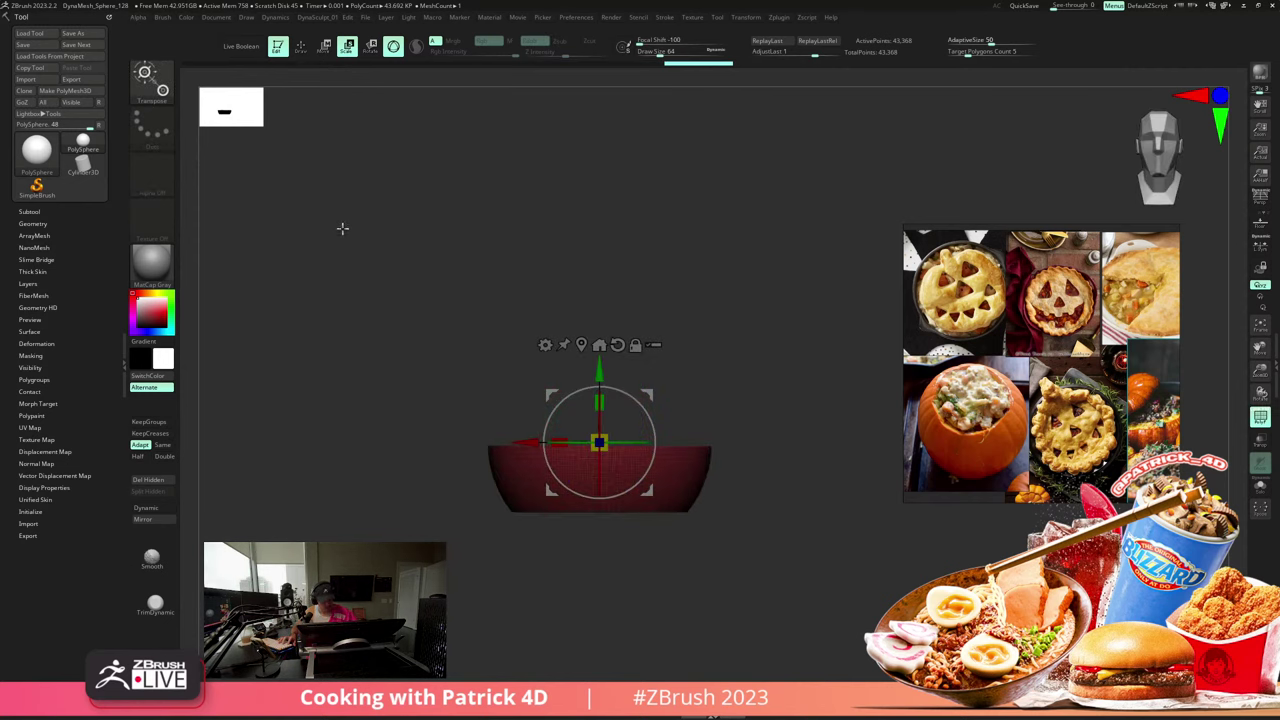
{"action": "left_click", "coordinate": [301, 46]}
{"action": "mouse_move", "coordinate": [322, 185]}
{"action": "left_mouse_down", "text": "alt"}
{"action": "mouse_move", "coordinate": [327, 258]}
{"action": "mouse_move", "coordinate": [274, 420]}
{"action": "left_mouse_up", "text": "alt"}
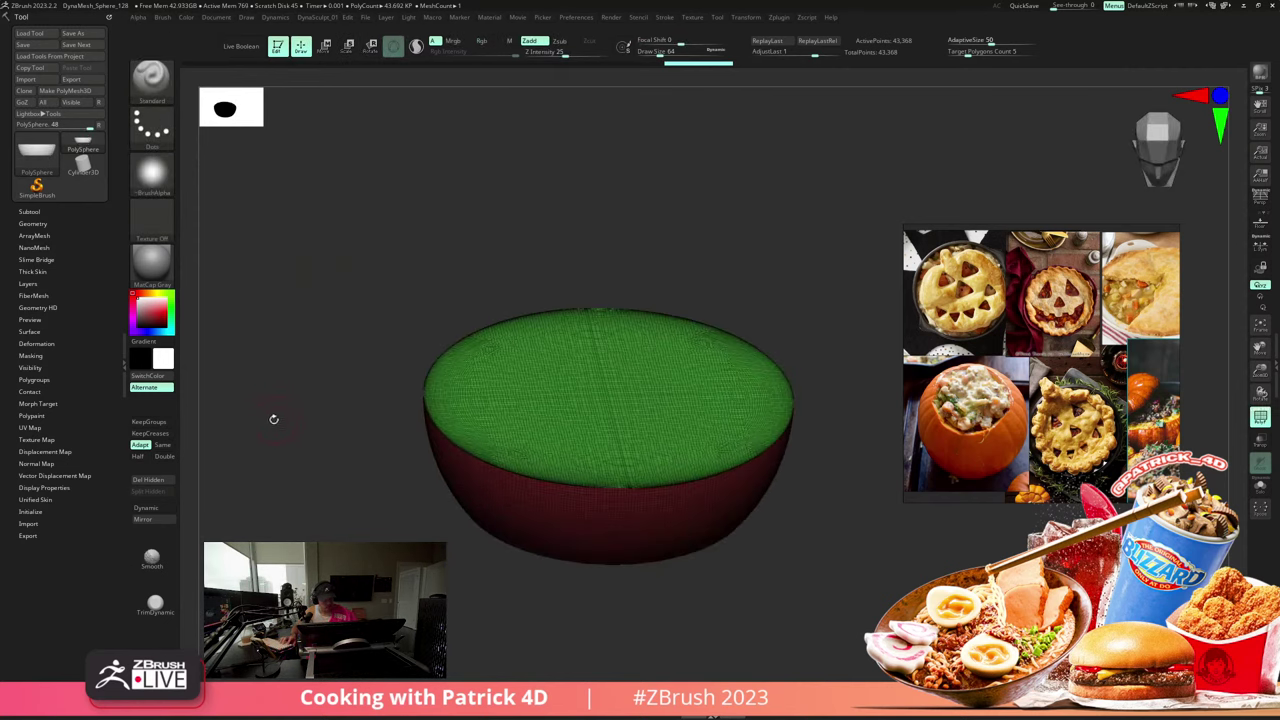
{"action": "left_click", "coordinate": [33, 224]}
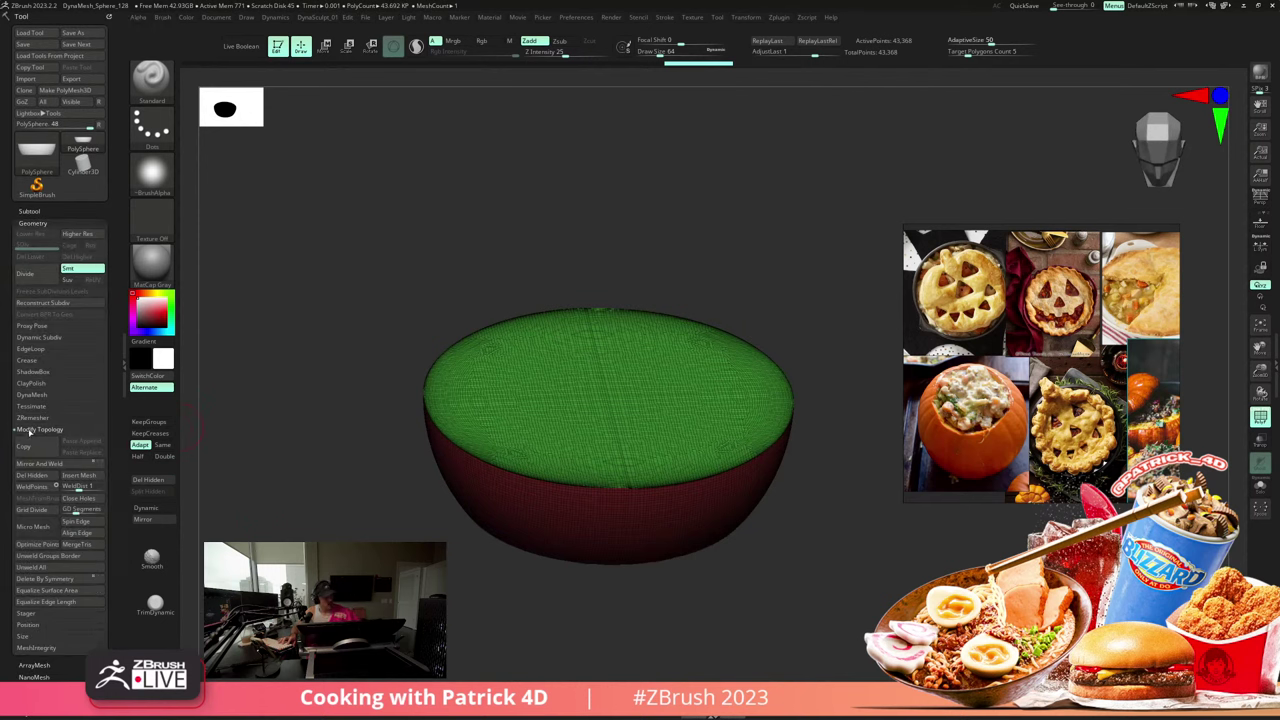
{"action": "left_click", "coordinate": [46, 464]}
{"action": "left_click", "coordinate": [70, 487]}
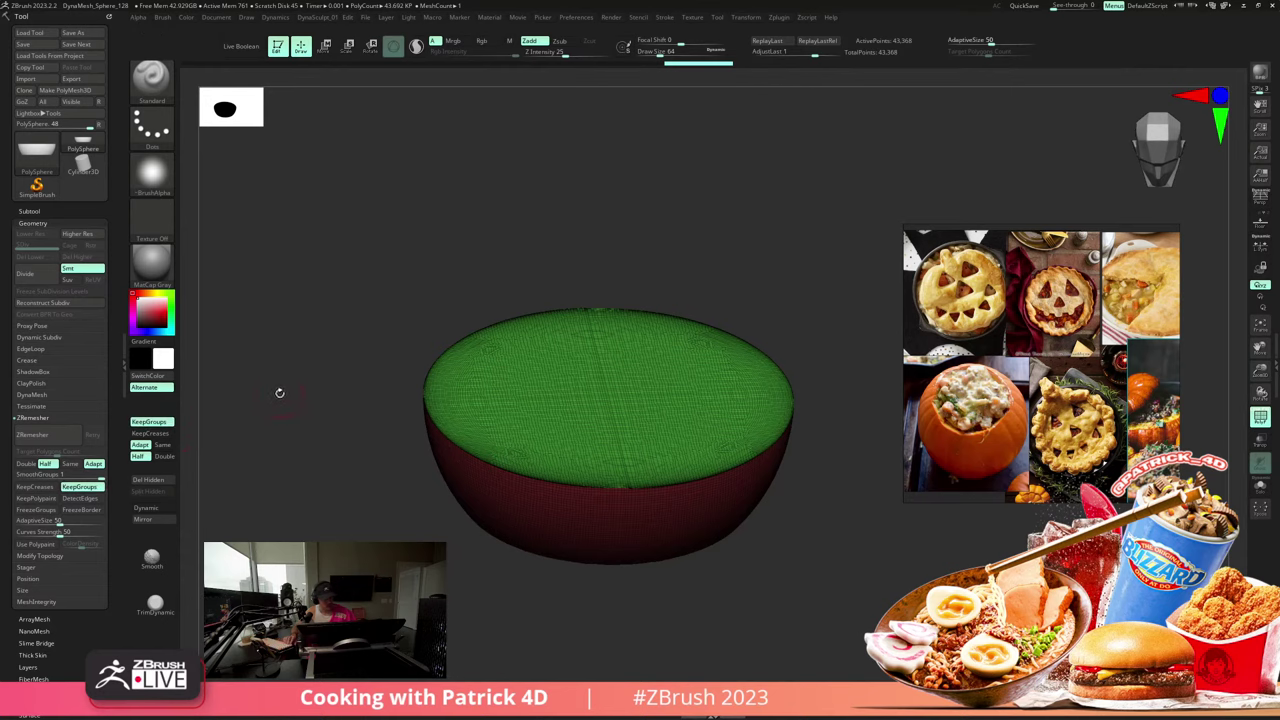
- Add Z-axis symmetry to the active X symmetry for the bowl mesh
{"action": "left_click_drag", "start_coordinate": [280, 393], "coordinate": [307, 411], "text": "shift"}
{"action": "left_click", "coordinate": [741, 20]}
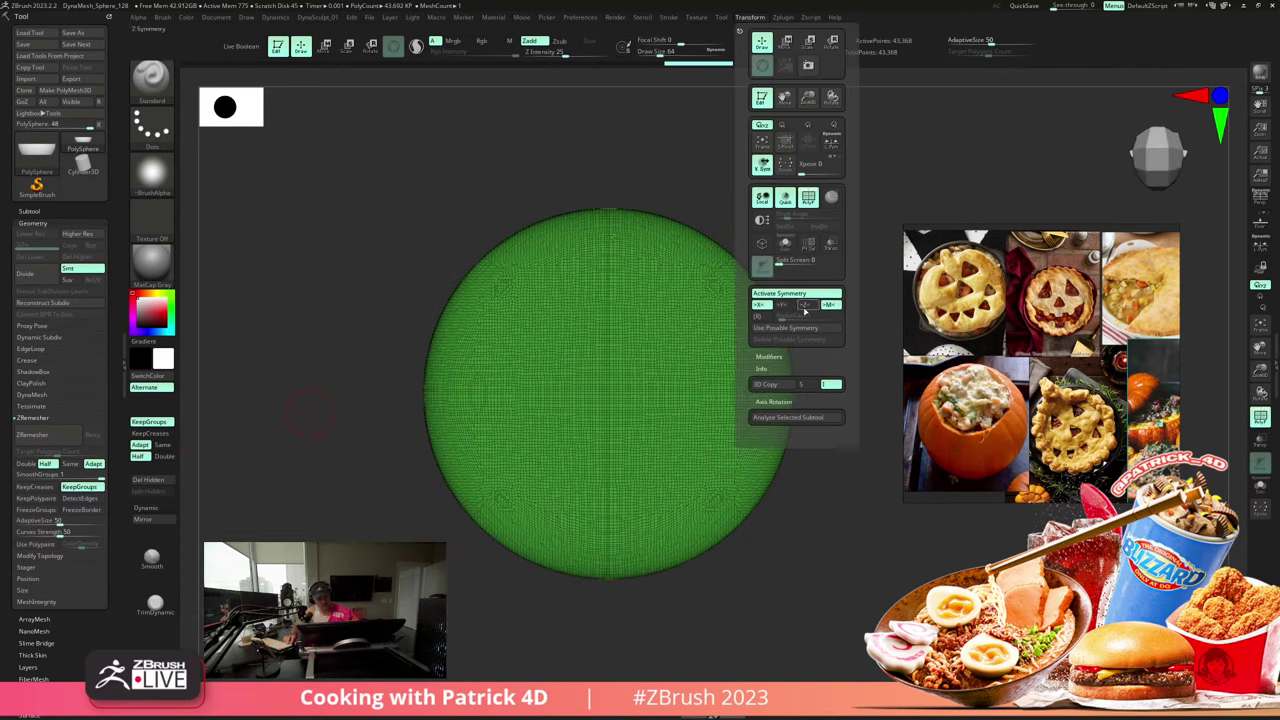
{"action": "left_click", "coordinate": [801, 304]}
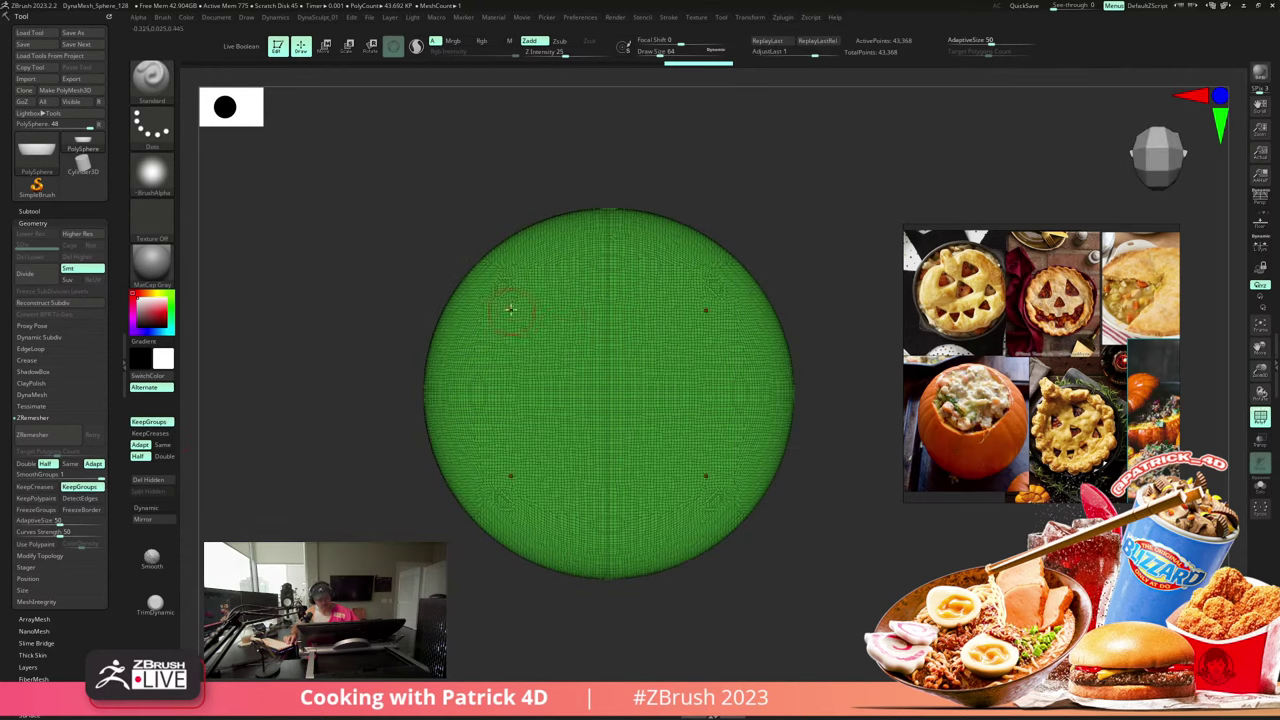
{"action": "mouse_move", "coordinate": [418, 328]}
{"action": "left_mouse_down", "text": "shift"}
{"action": "mouse_move", "coordinate": [351, 317]}
{"action": "mouse_move", "coordinate": [423, 249]}
{"action": "mouse_move", "coordinate": [351, 345]}
{"action": "mouse_move", "coordinate": [343, 389]}
{"action": "left_mouse_up", "text": "shift"}
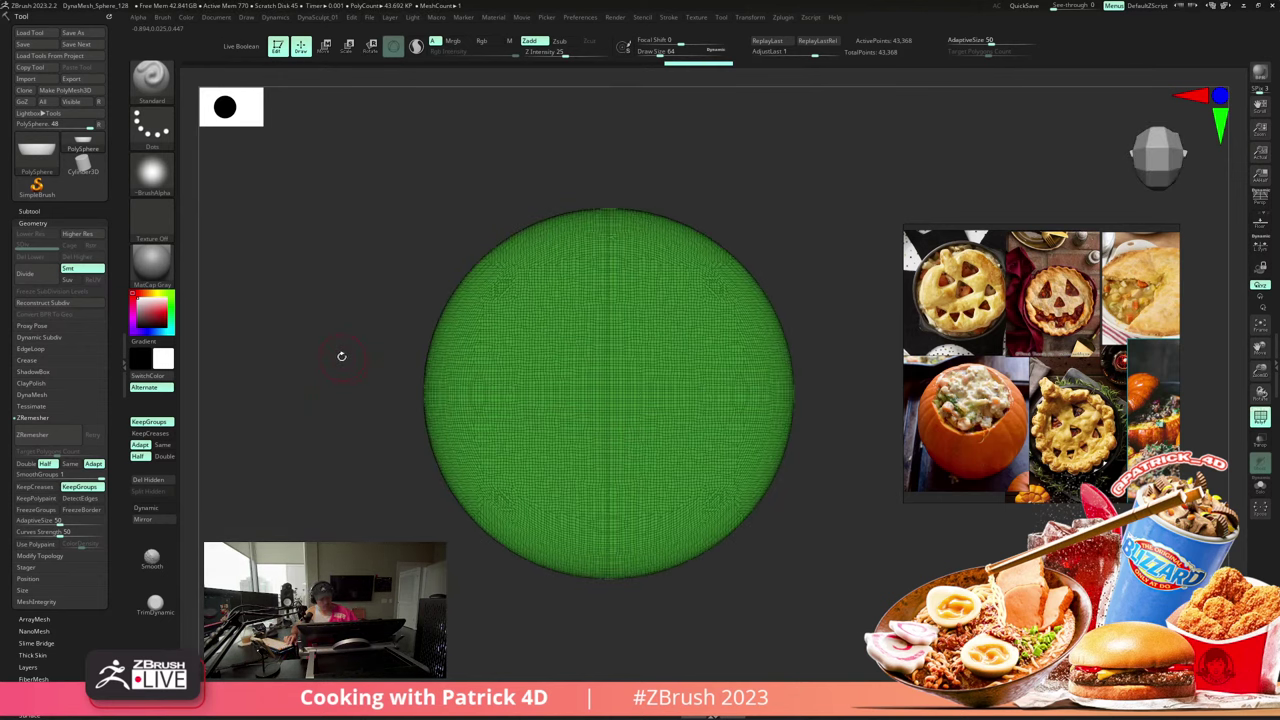
- Run ZRemesher three times on the bowl at half density to reduce its polygons
{"action": "left_click", "coordinate": [42, 436]}
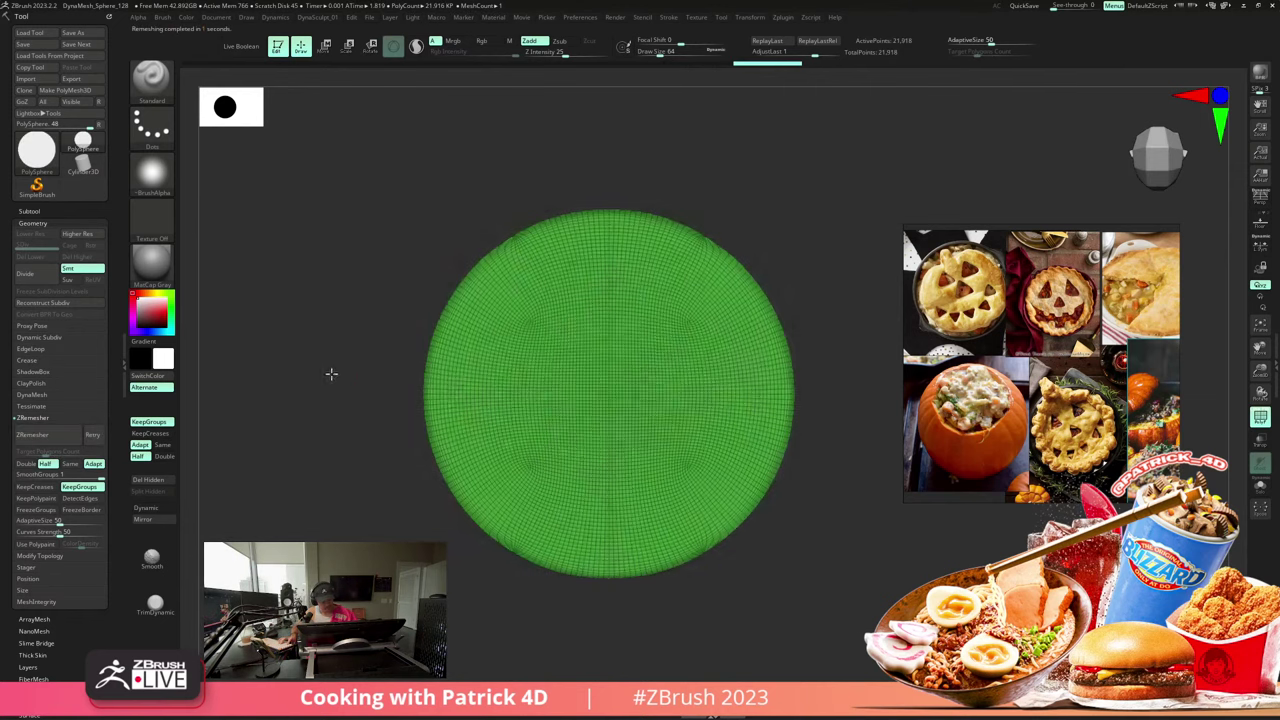
{"action": "mouse_move", "coordinate": [331, 371]}
{"action": "left_mouse_down"}
{"action": "mouse_move", "coordinate": [300, 294]}
{"action": "mouse_move", "coordinate": [342, 354]}
{"action": "left_mouse_up"}
{"action": "left_click", "coordinate": [42, 436]}
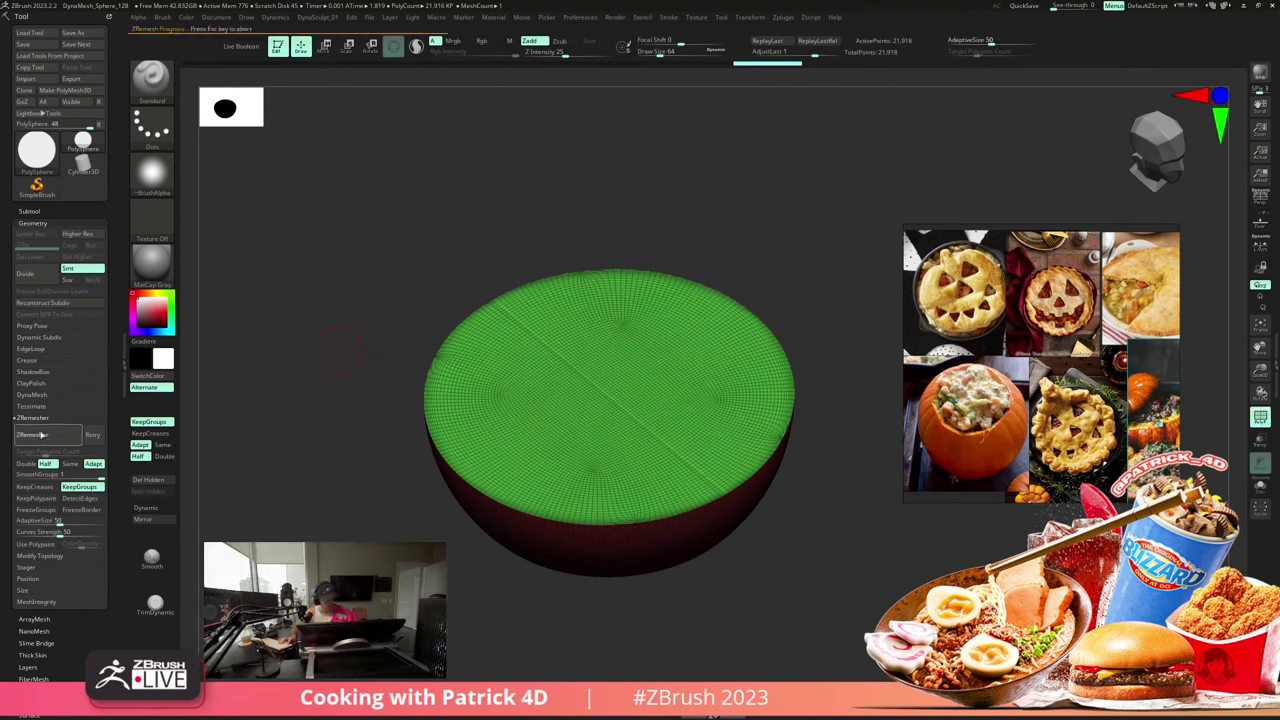
{"action": "left_click", "coordinate": [40, 438]}
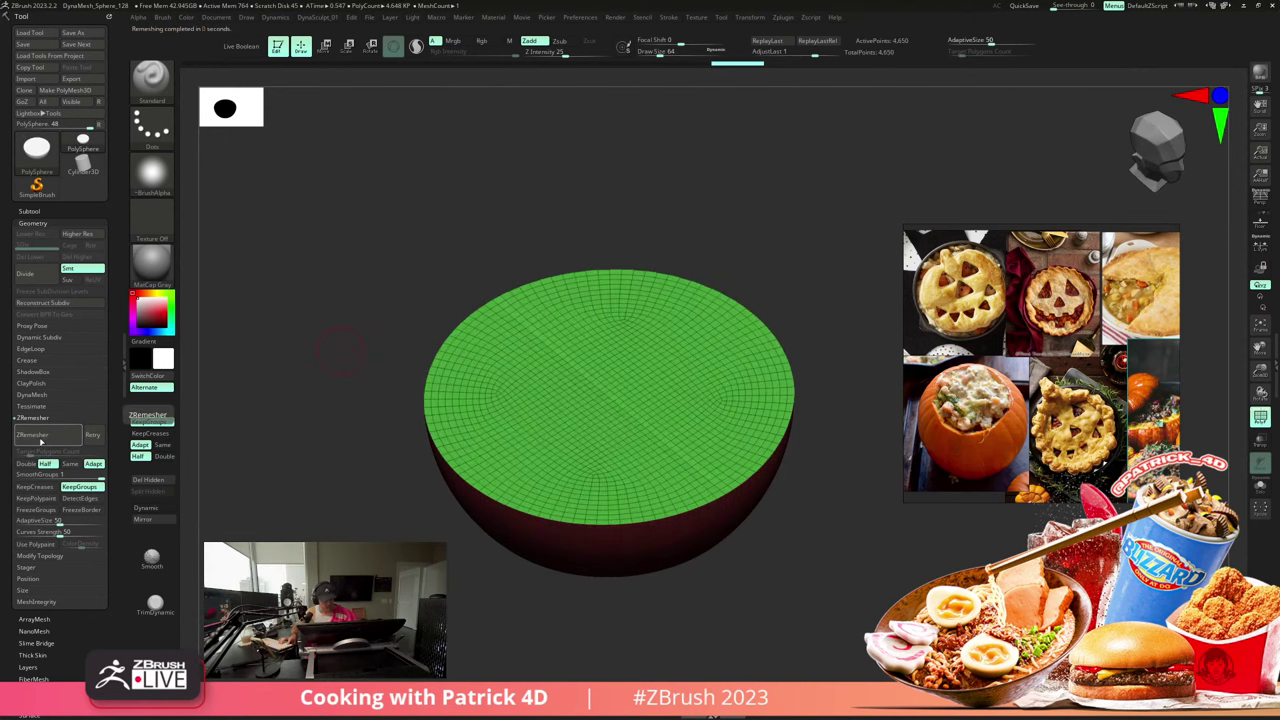
- Preview the remeshed bowl with dynamic subdivision from the side and from above, and turn it off again
{"action": "left_click_drag", "start_coordinate": [300, 425], "coordinate": [314, 457]}
{"action": "key", "text": "shift+f"}
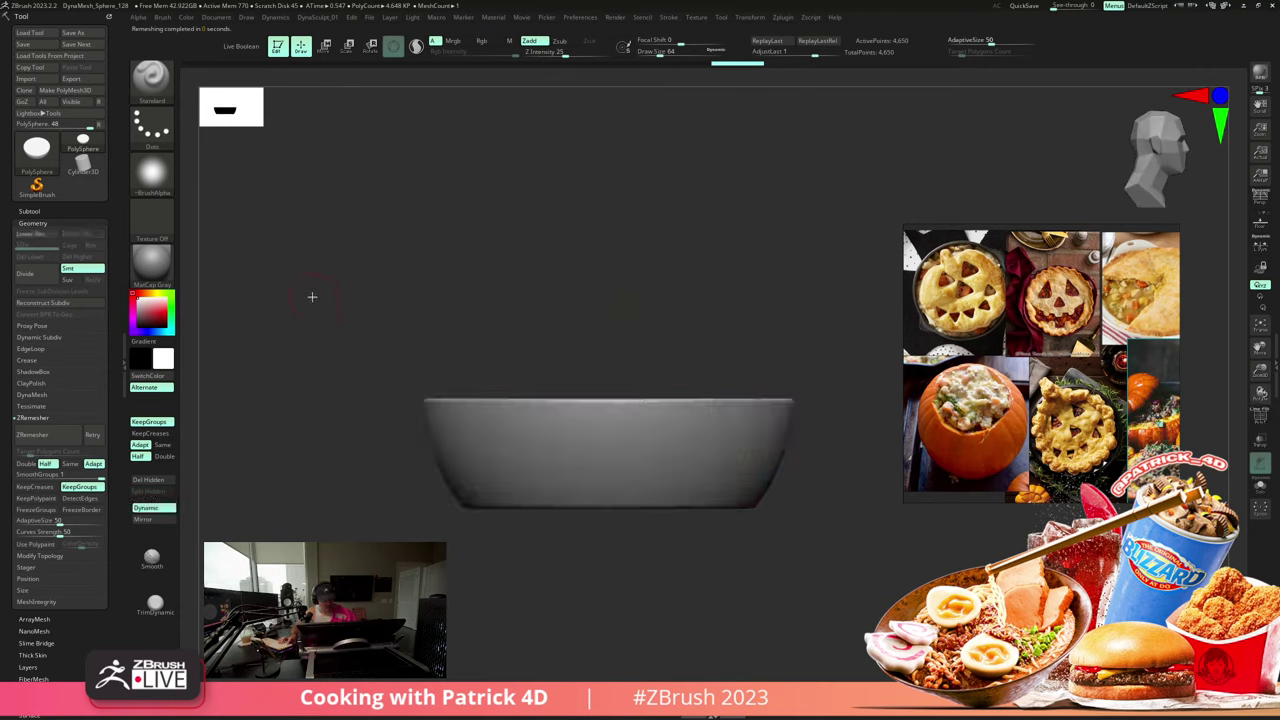
{"action": "left_click_drag", "start_coordinate": [311, 297], "coordinate": [313, 275], "text": "alt"}
{"action": "mouse_move", "coordinate": [313, 275]}
{"action": "left_mouse_down"}
{"action": "mouse_move", "coordinate": [323, 323]}
{"action": "mouse_move", "coordinate": [349, 351]}
{"action": "mouse_move", "coordinate": [325, 311]}
{"action": "mouse_move", "coordinate": [325, 365]}
{"action": "left_mouse_up"}
{"action": "key", "text": "shift+d"}
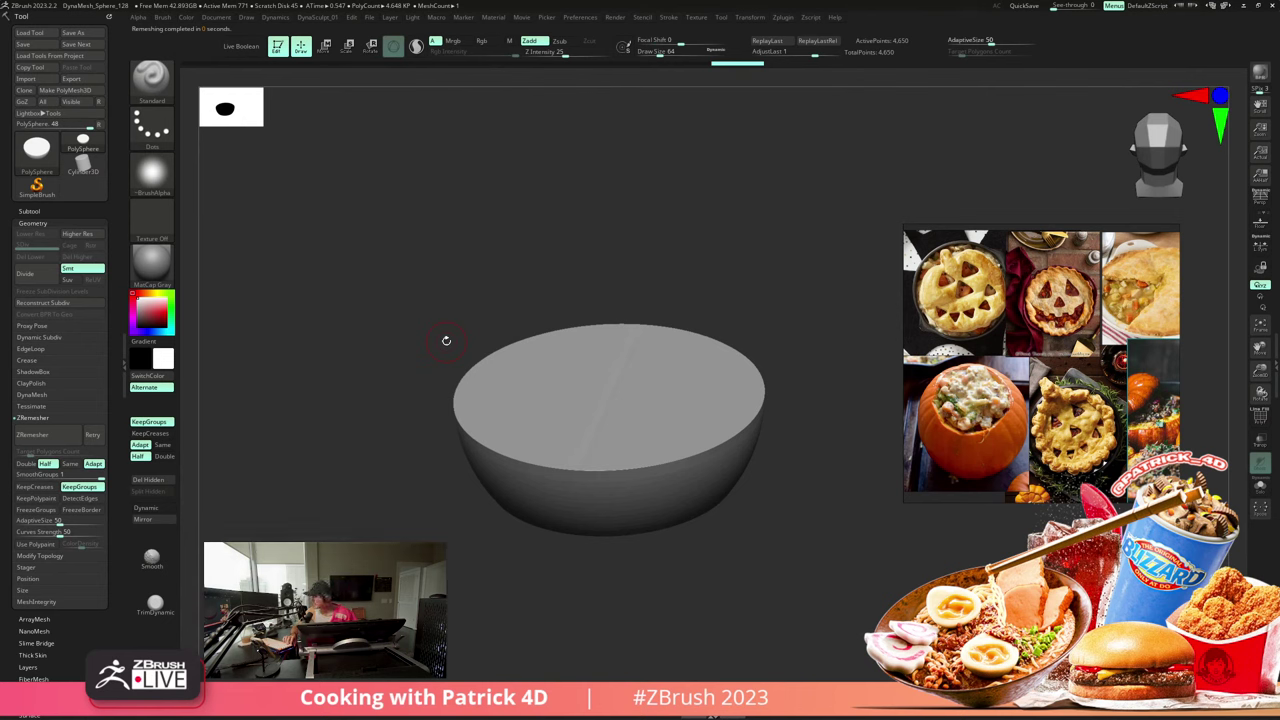
{"action": "mouse_move", "coordinate": [356, 421]}
{"action": "left_mouse_down", "text": "alt"}
{"action": "mouse_move", "coordinate": [329, 360]}
{"action": "mouse_move", "coordinate": [333, 374]}
{"action": "mouse_move", "coordinate": [294, 334]}
{"action": "mouse_move", "coordinate": [303, 357]}
{"action": "mouse_move", "coordinate": [300, 329]}
{"action": "mouse_move", "coordinate": [317, 340]}
{"action": "mouse_move", "coordinate": [317, 320]}
{"action": "mouse_move", "coordinate": [333, 372]}
{"action": "mouse_move", "coordinate": [311, 377]}
{"action": "mouse_move", "coordinate": [311, 357]}
{"action": "left_mouse_up", "text": "alt"}
{"action": "key", "text": "shift+f"}
{"action": "left_click", "coordinate": [506, 340], "text": "ctrl+shift"}
{"action": "left_click", "coordinate": [306, 337], "text": "ctrl+shift"}
{"action": "key", "text": "ctrl"}
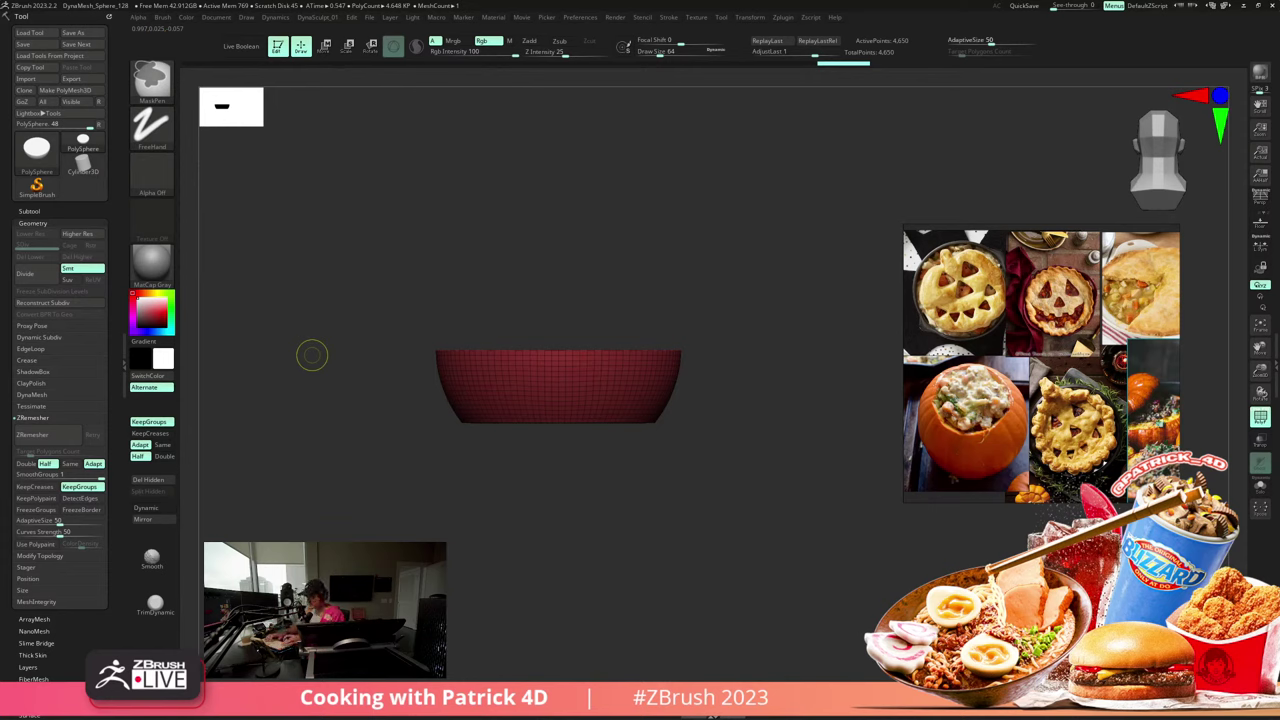
- Hide the bowl's flat top cap and delete the hidden geometry, leaving an open shell
{"action": "left_click_drag", "start_coordinate": [312, 354], "coordinate": [399, 346]}
{"action": "mouse_move", "coordinate": [345, 309]}
{"action": "left_mouse_down"}
{"action": "mouse_move", "coordinate": [334, 297]}
{"action": "mouse_move", "coordinate": [354, 337]}
{"action": "mouse_move", "coordinate": [337, 277]}
{"action": "mouse_move", "coordinate": [334, 326]}
{"action": "mouse_move", "coordinate": [470, 338]}
{"action": "mouse_move", "coordinate": [374, 243]}
{"action": "mouse_move", "coordinate": [363, 360]}
{"action": "mouse_move", "coordinate": [363, 299]}
{"action": "mouse_move", "coordinate": [423, 317]}
{"action": "mouse_move", "coordinate": [363, 349]}
{"action": "mouse_move", "coordinate": [357, 297]}
{"action": "mouse_move", "coordinate": [371, 277]}
{"action": "mouse_move", "coordinate": [343, 303]}
{"action": "mouse_move", "coordinate": [343, 351]}
{"action": "mouse_move", "coordinate": [331, 289]}
{"action": "mouse_move", "coordinate": [460, 323]}
{"action": "mouse_move", "coordinate": [357, 211]}
{"action": "mouse_move", "coordinate": [369, 183]}
{"action": "mouse_move", "coordinate": [348, 267]}
{"action": "mouse_move", "coordinate": [367, 213]}
{"action": "left_mouse_up"}
{"action": "key", "text": "space"}
{"action": "left_click_drag", "start_coordinate": [395, 169], "coordinate": [318, 409], "text": "ctrl+shift"}
{"action": "left_click_drag", "start_coordinate": [277, 534], "coordinate": [360, 312]}
{"action": "left_click_drag", "start_coordinate": [398, 163], "coordinate": [345, 300], "text": "ctrl+shift"}
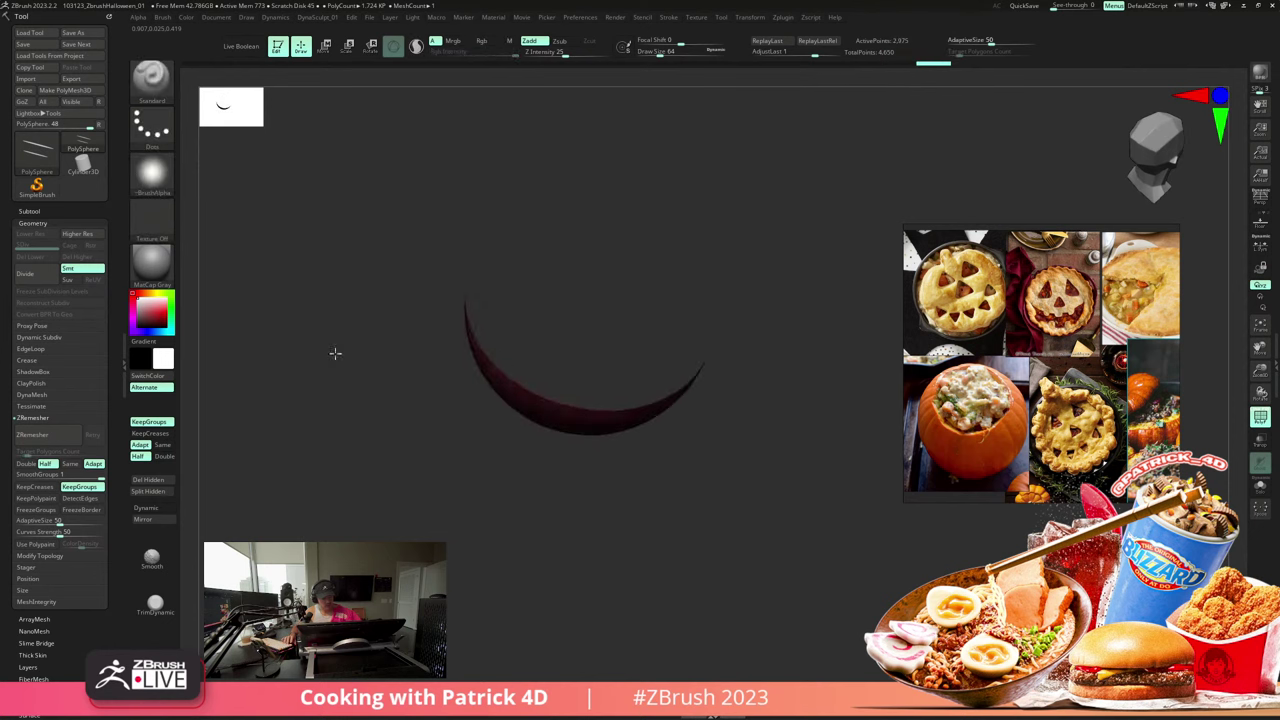
{"action": "left_click", "coordinate": [336, 354], "text": "ctrl+shift"}
{"action": "left_click_drag", "start_coordinate": [336, 354], "coordinate": [361, 273]}
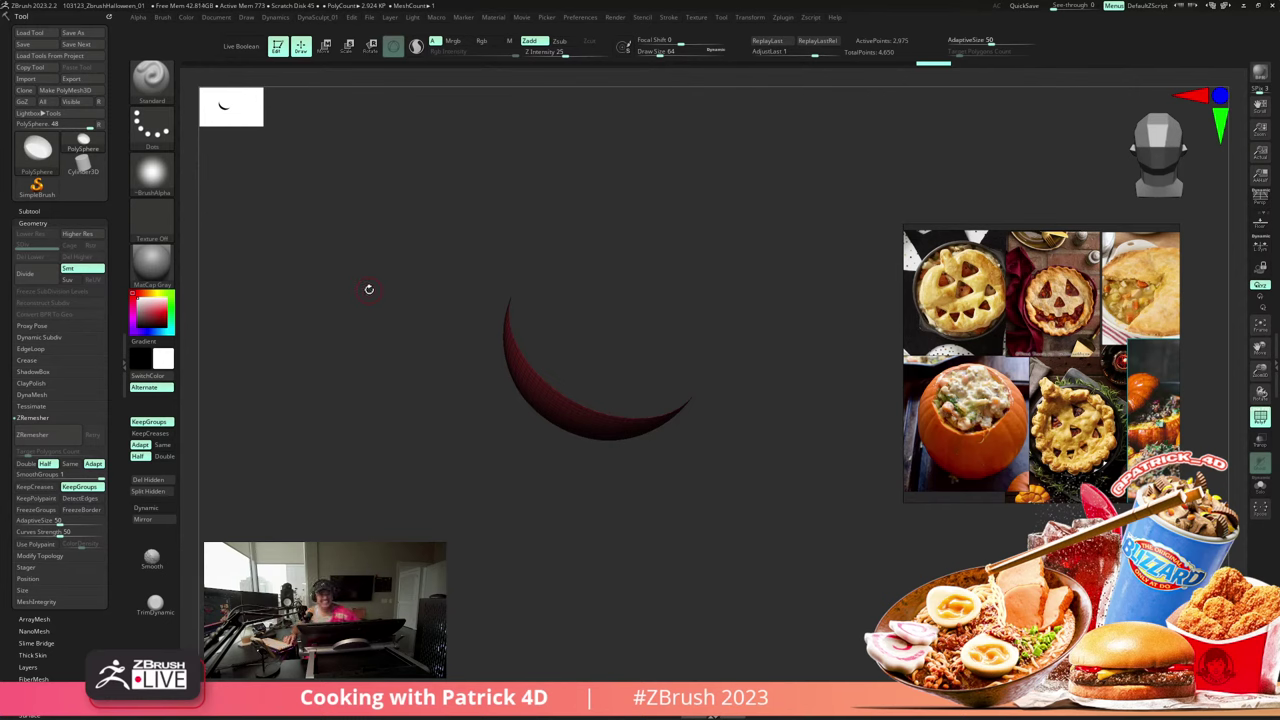
{"action": "mouse_move", "coordinate": [369, 289]}
{"action": "left_mouse_down", "text": "shift"}
{"action": "mouse_move", "coordinate": [354, 283]}
{"action": "mouse_move", "coordinate": [351, 295]}
{"action": "left_mouse_up", "text": "shift"}
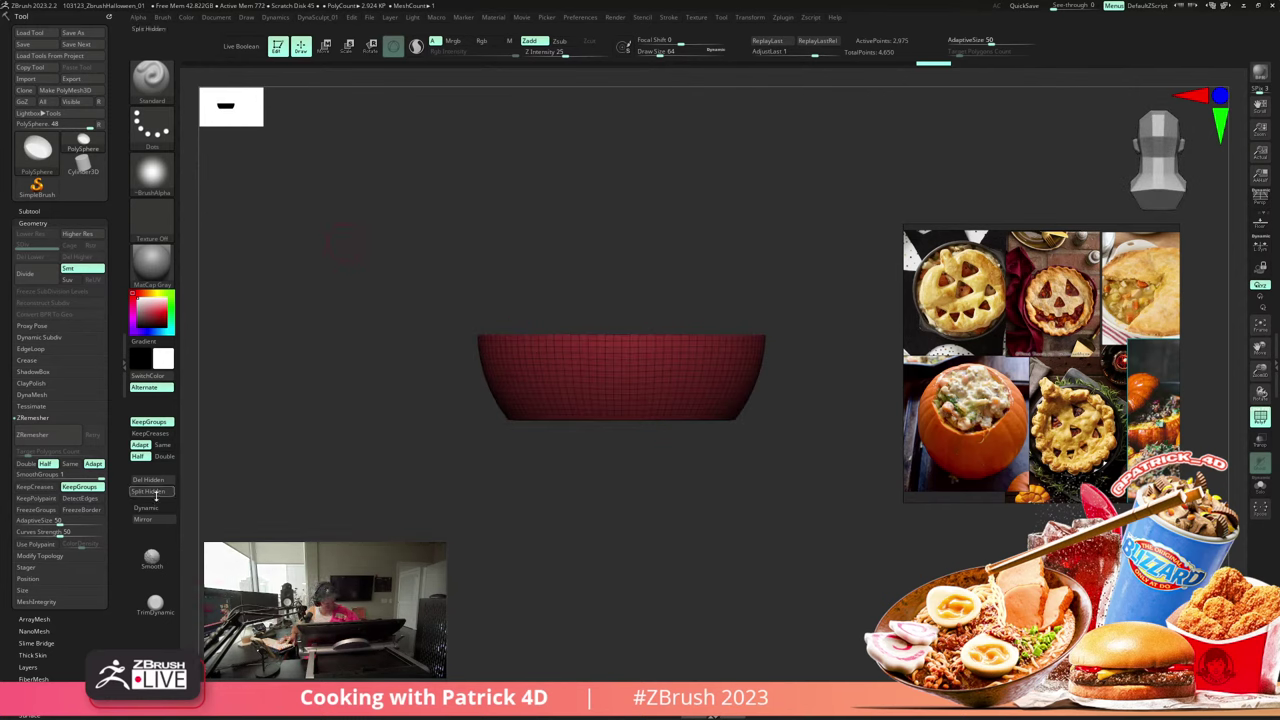
{"action": "mouse_move", "coordinate": [395, 338]}
{"action": "left_mouse_down"}
{"action": "mouse_move", "coordinate": [380, 363]}
{"action": "mouse_move", "coordinate": [354, 354]}
{"action": "mouse_move", "coordinate": [346, 303]}
{"action": "mouse_move", "coordinate": [363, 367]}
{"action": "mouse_move", "coordinate": [354, 351]}
{"action": "mouse_move", "coordinate": [340, 369]}
{"action": "mouse_move", "coordinate": [321, 346]}
{"action": "left_mouse_up"}
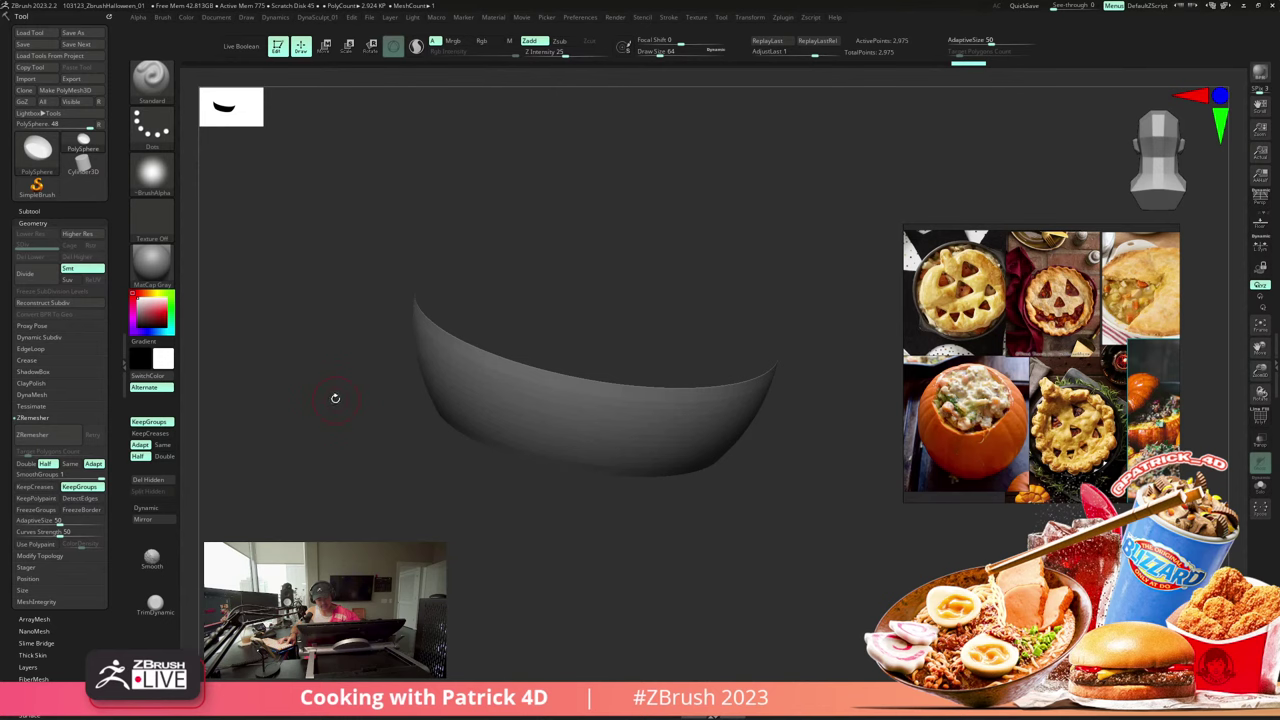
- Turn on dynamic subdivision for the open bowl shell and display its wireframe
{"action": "mouse_move", "coordinate": [322, 345]}
{"action": "left_mouse_down"}
{"action": "mouse_move", "coordinate": [306, 329]}
{"action": "mouse_move", "coordinate": [311, 341]}
{"action": "left_mouse_up"}
{"action": "key", "text": "d"}
{"action": "key", "text": "shift+f"}
{"action": "key", "text": "shift+d"}
{"action": "key", "text": "shift+f"}
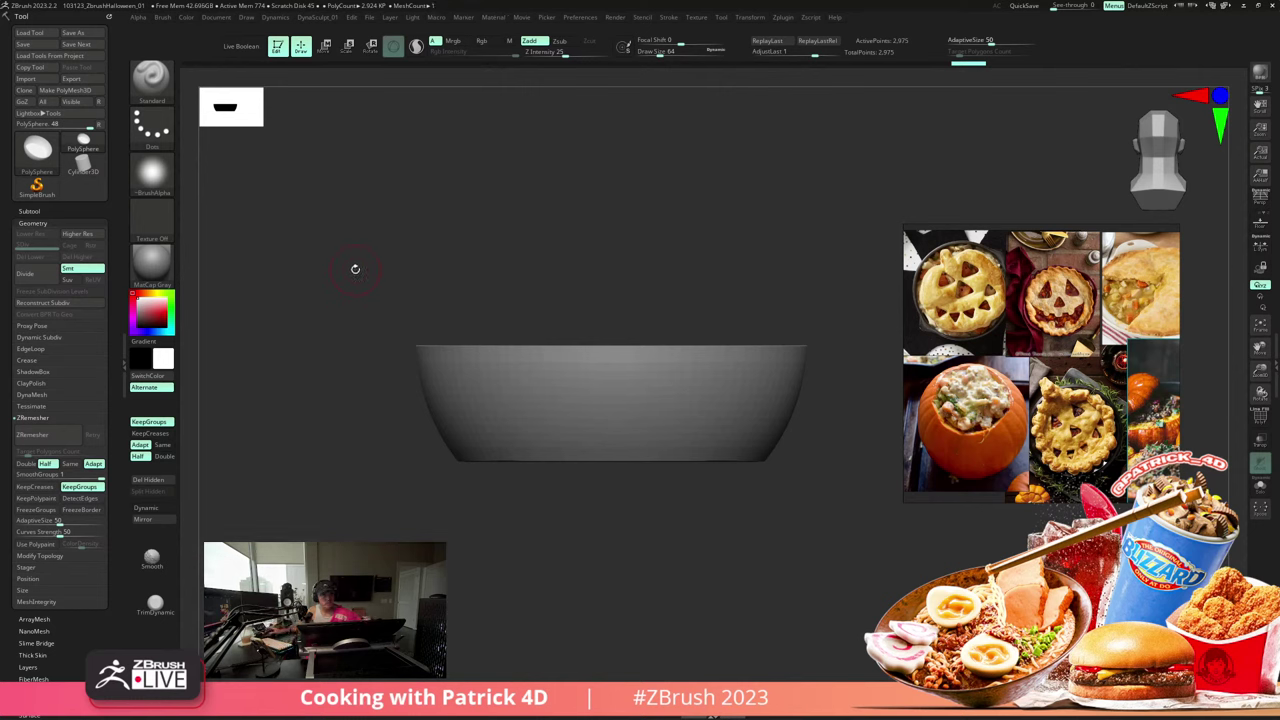
{"action": "mouse_move", "coordinate": [355, 268]}
{"action": "left_mouse_down"}
{"action": "mouse_move", "coordinate": [360, 254]}
{"action": "mouse_move", "coordinate": [329, 286]}
{"action": "mouse_move", "coordinate": [326, 266]}
{"action": "mouse_move", "coordinate": [340, 290]}
{"action": "mouse_move", "coordinate": [348, 262]}
{"action": "left_mouse_up"}
{"action": "key", "text": "d"}
{"action": "key", "text": "shift+f"}
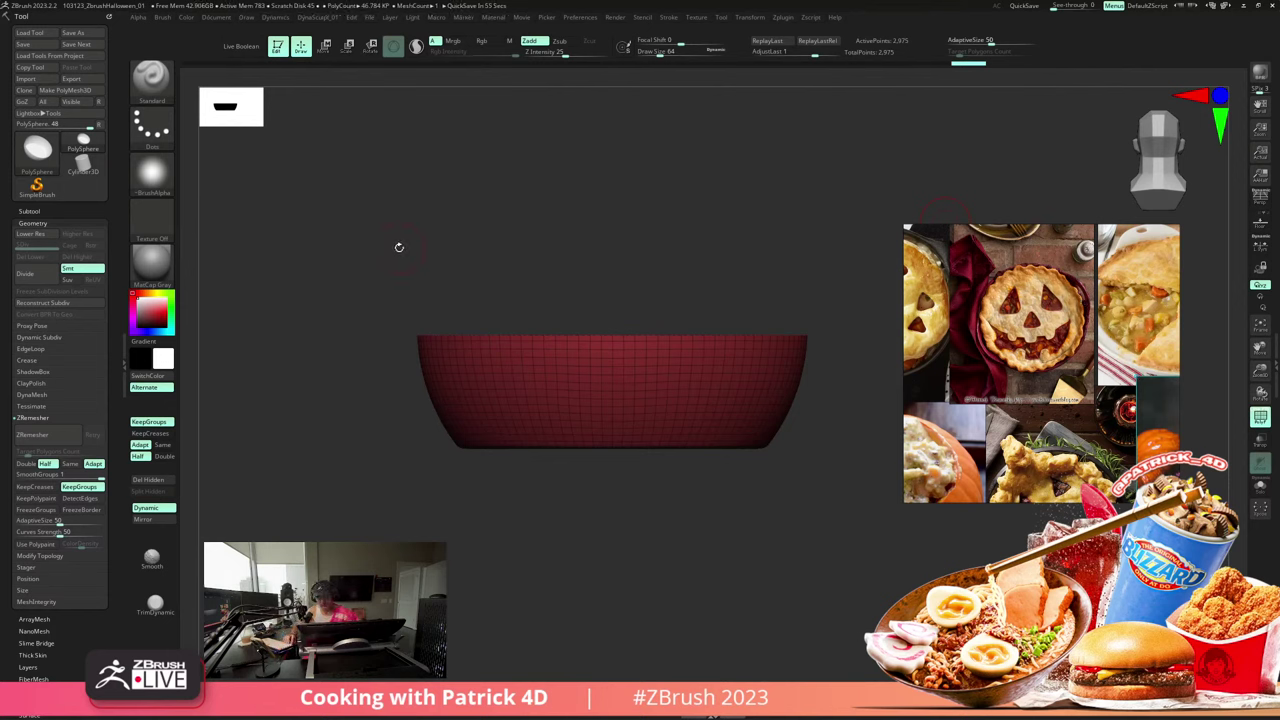
- Scale the bowl shell down along its vertical axis to make it shallower
{"action": "mouse_move", "coordinate": [379, 256]}
{"action": "left_mouse_down"}
{"action": "mouse_move", "coordinate": [391, 274]}
{"action": "mouse_move", "coordinate": [386, 243]}
{"action": "left_mouse_up"}
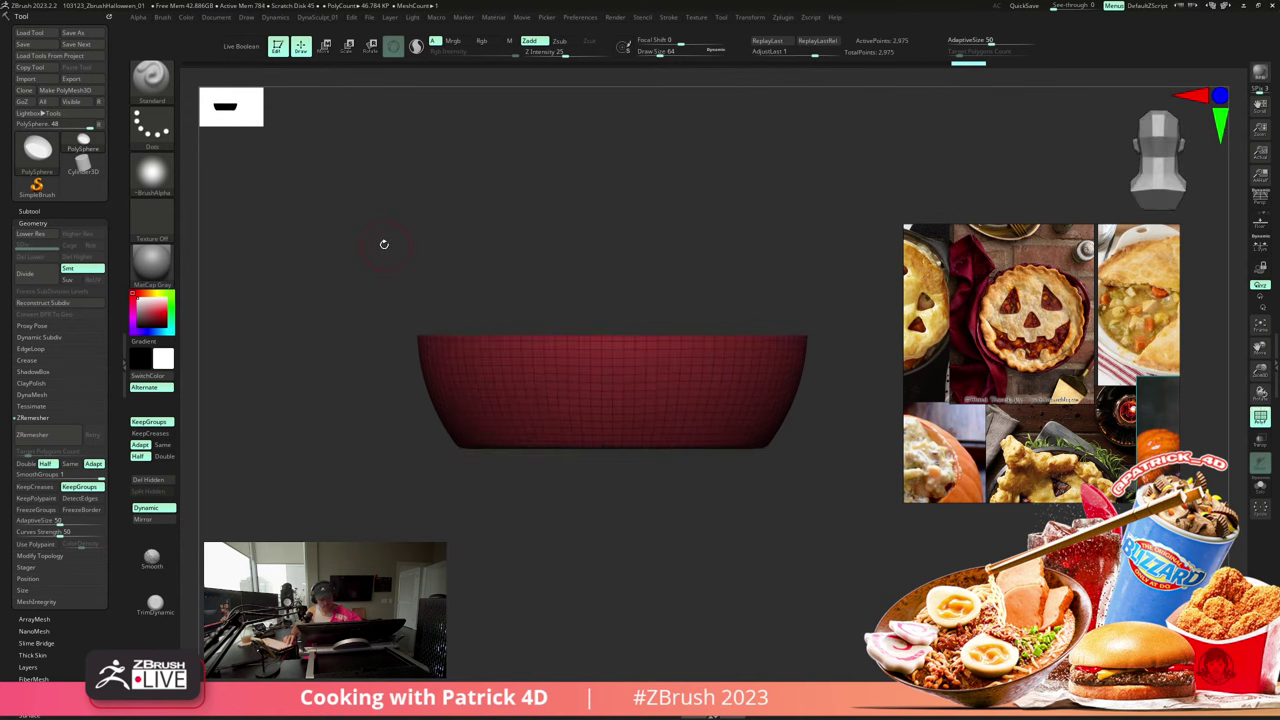
{"action": "key", "text": "e"}
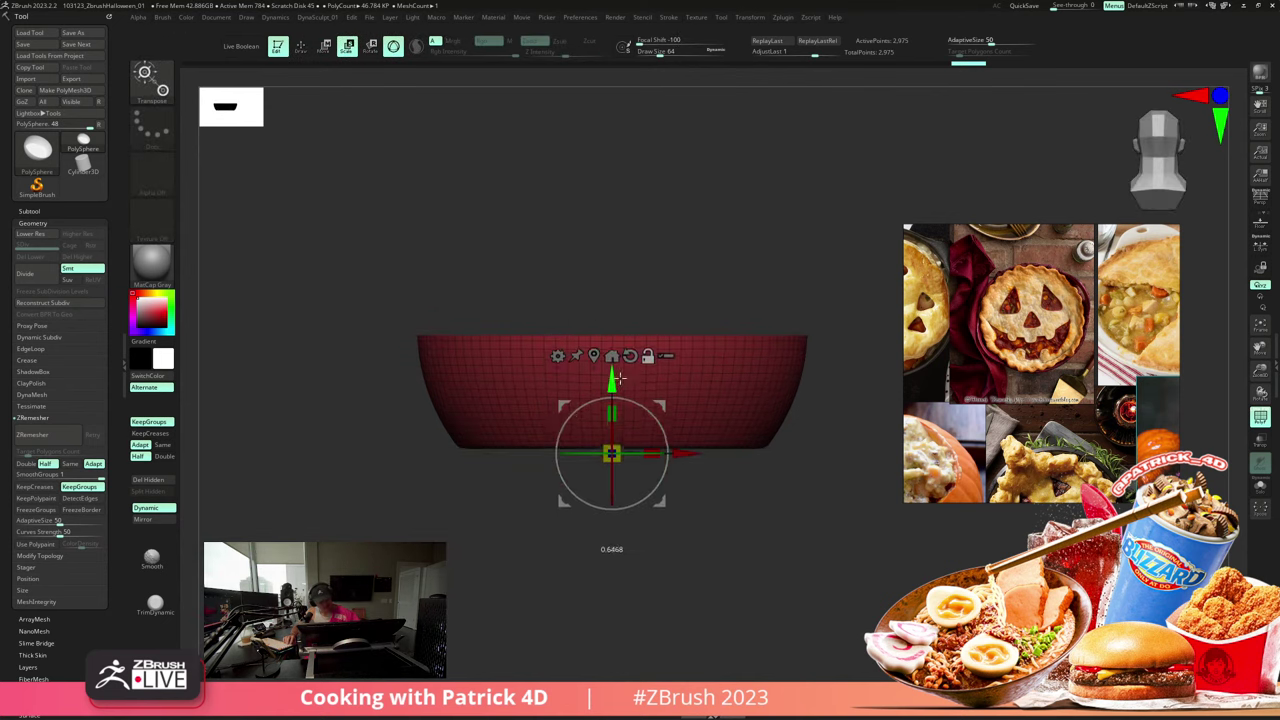
{"action": "left_click_drag", "start_coordinate": [607, 405], "coordinate": [604, 428]}
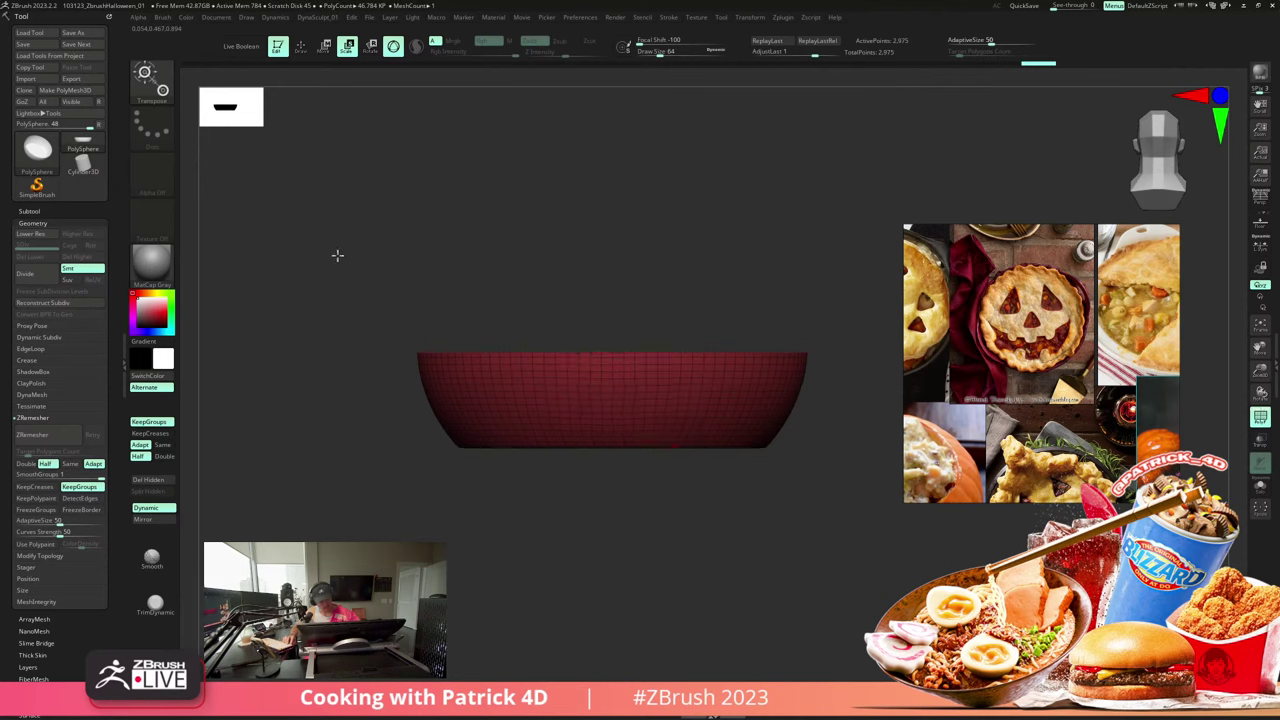
- Raise the rim at two opposite ends of the bowl shell with the Move Topological brush at a draw size of about 184
{"action": "mouse_move", "coordinate": [337, 257]}
{"action": "left_mouse_down"}
{"action": "mouse_move", "coordinate": [369, 291]}
{"action": "mouse_move", "coordinate": [346, 246]}
{"action": "mouse_move", "coordinate": [325, 265]}
{"action": "left_mouse_up"}
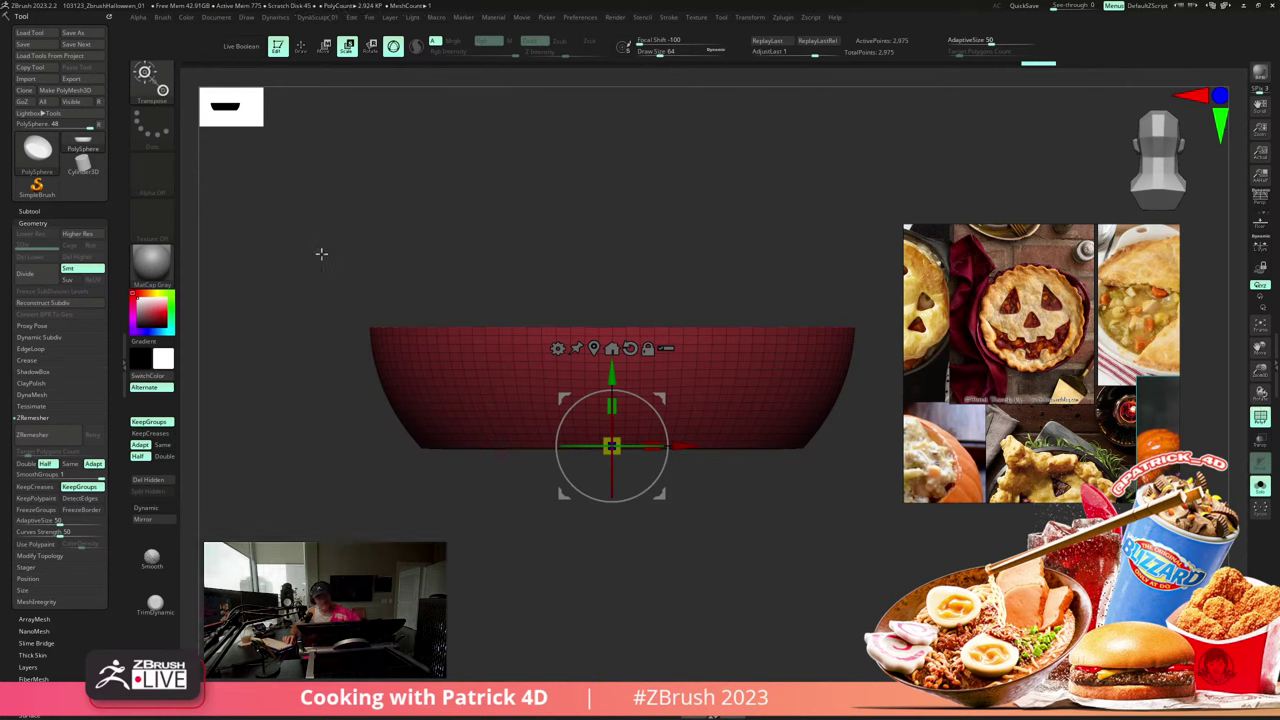
{"action": "left_click_drag", "start_coordinate": [321, 254], "coordinate": [355, 226]}
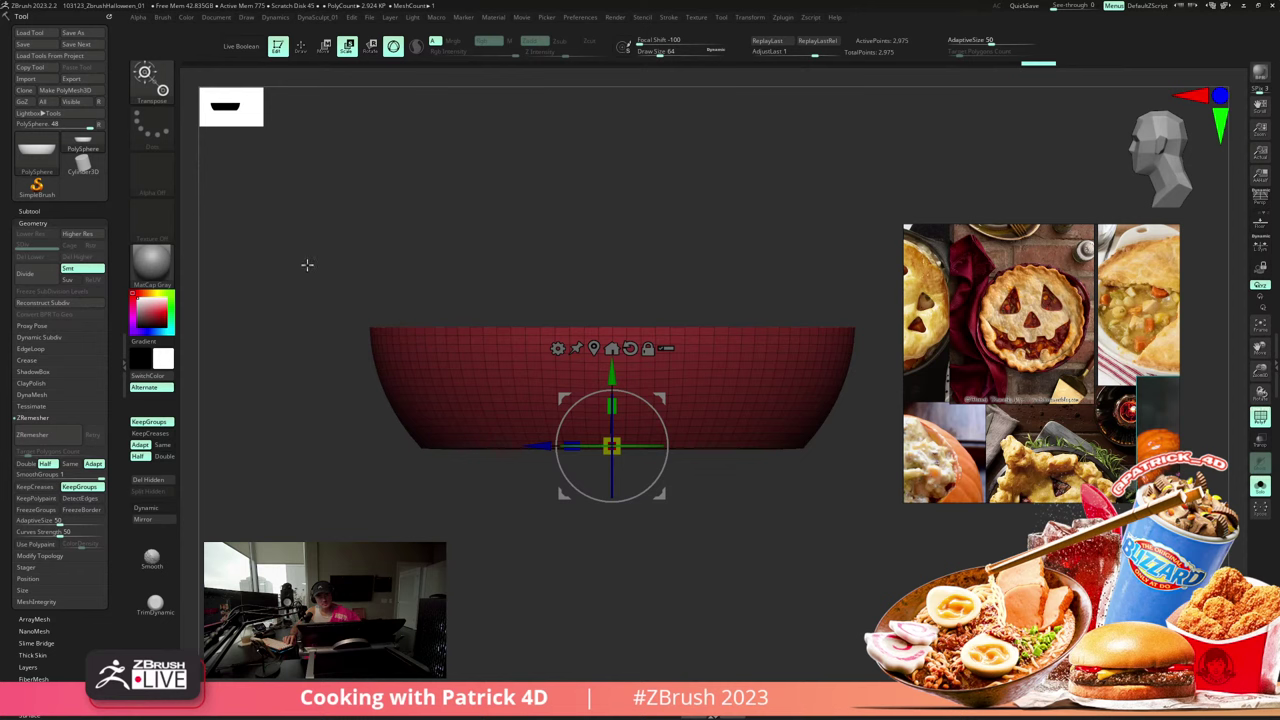
{"action": "mouse_move", "coordinate": [294, 259]}
{"action": "left_mouse_down"}
{"action": "mouse_move", "coordinate": [311, 260]}
{"action": "mouse_move", "coordinate": [283, 237]}
{"action": "mouse_move", "coordinate": [317, 246]}
{"action": "mouse_move", "coordinate": [299, 239]}
{"action": "left_mouse_up"}
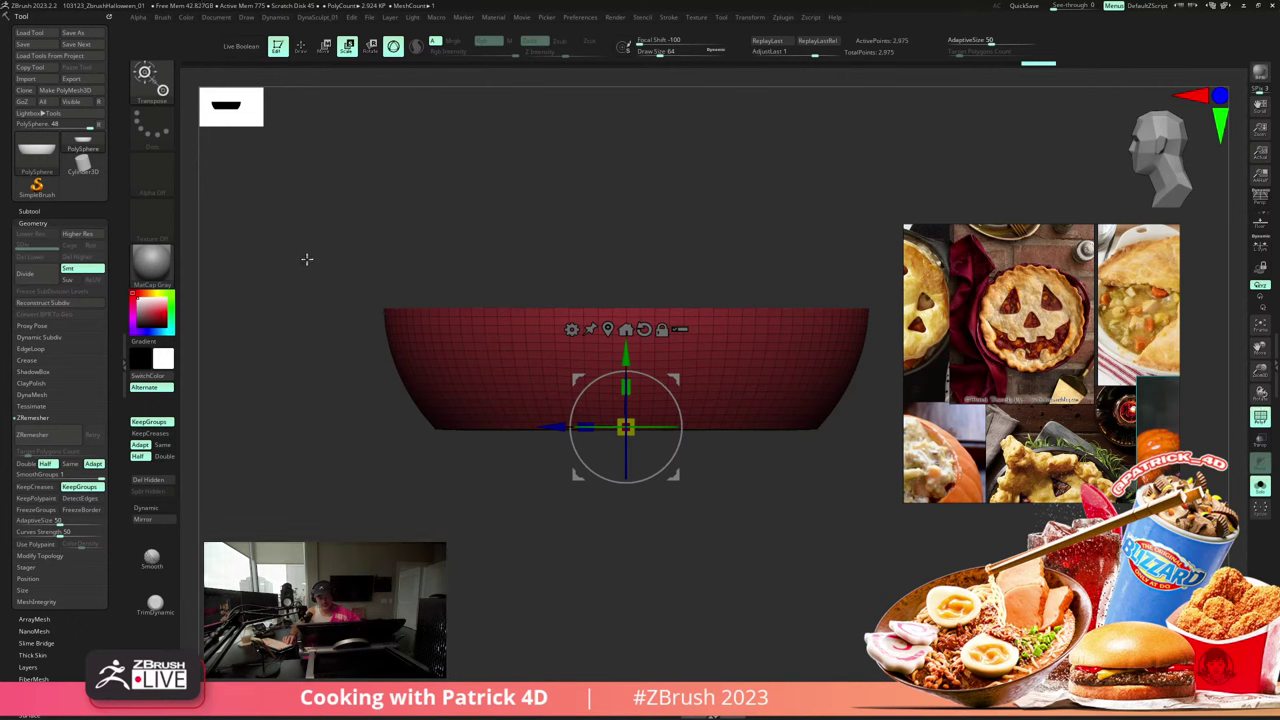
{"action": "mouse_move", "coordinate": [311, 259]}
{"action": "left_mouse_down", "text": "alt"}
{"action": "mouse_move", "coordinate": [332, 309]}
{"action": "mouse_move", "coordinate": [349, 291]}
{"action": "mouse_move", "coordinate": [318, 269]}
{"action": "mouse_move", "coordinate": [329, 283]}
{"action": "left_mouse_up", "text": "alt"}
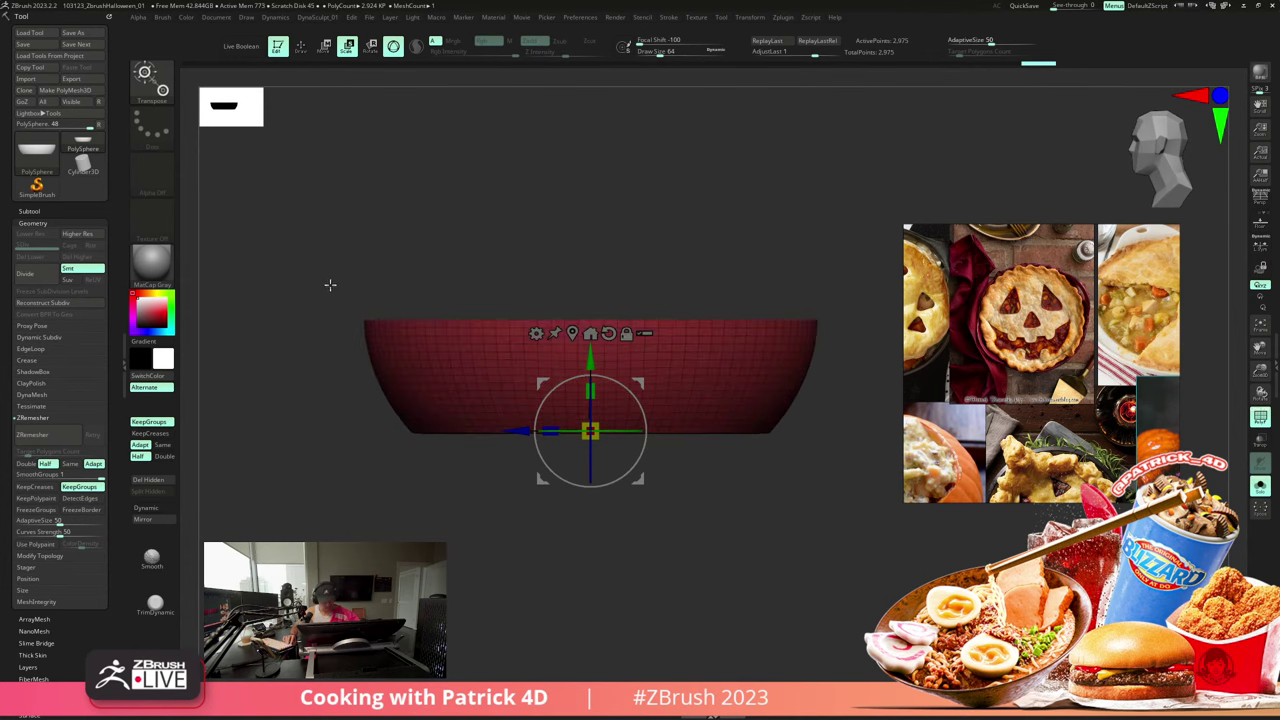
{"action": "key", "text": "b"}
{"action": "key", "text": "m"}
{"action": "key", "text": "t"}
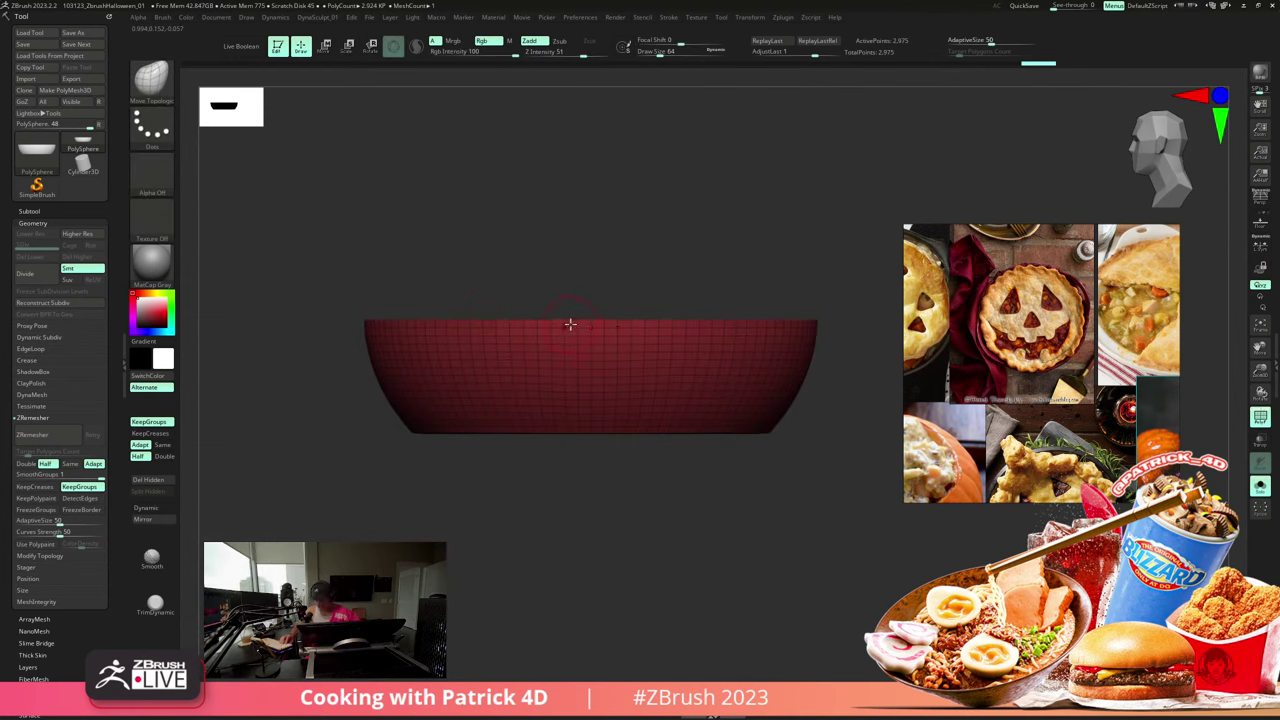
{"action": "key", "text": "s"}
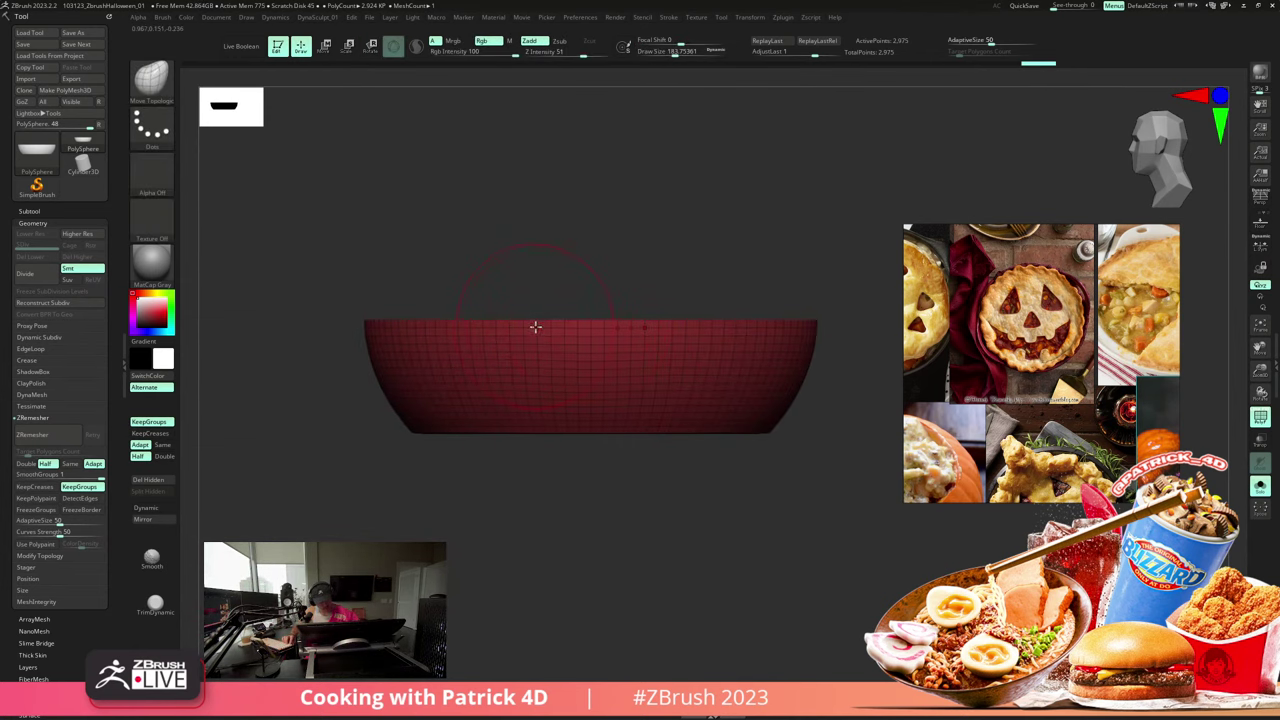
{"action": "mouse_move", "coordinate": [571, 318]}
{"action": "left_mouse_down"}
{"action": "mouse_move", "coordinate": [520, 303]}
{"action": "mouse_move", "coordinate": [590, 305]}
{"action": "left_mouse_up"}
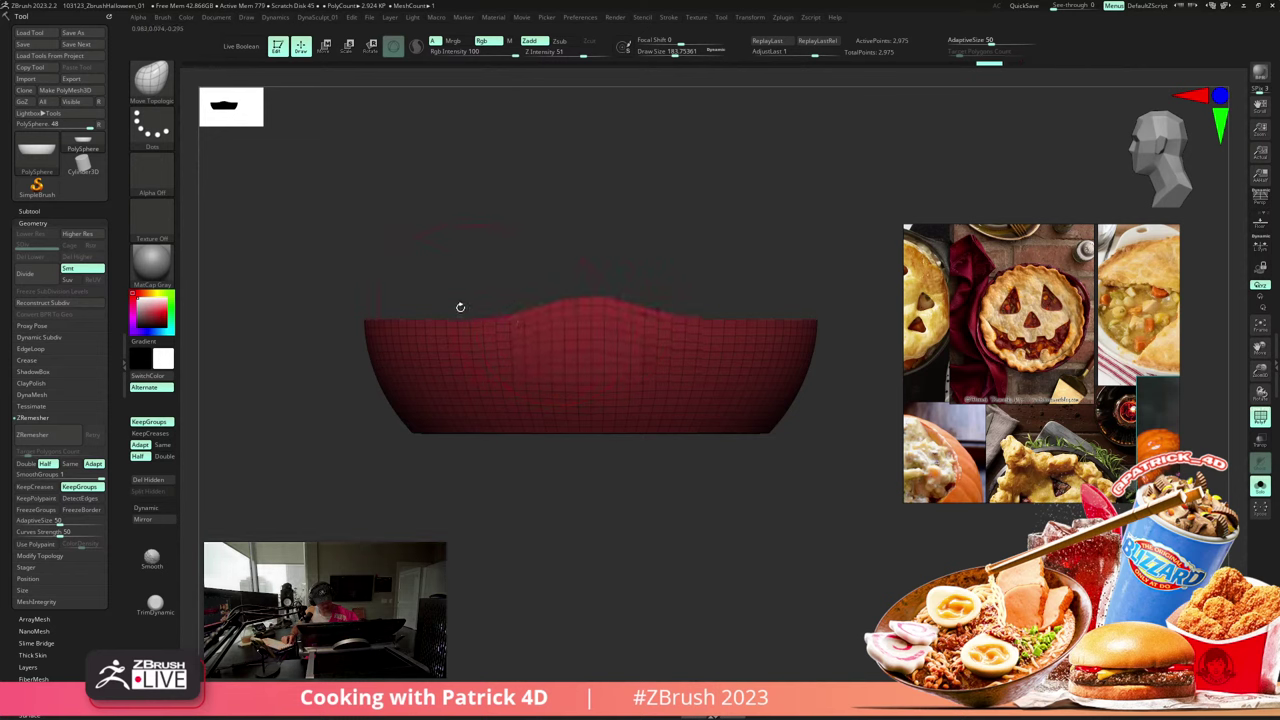
{"action": "left_click_drag", "start_coordinate": [582, 303], "coordinate": [590, 293]}
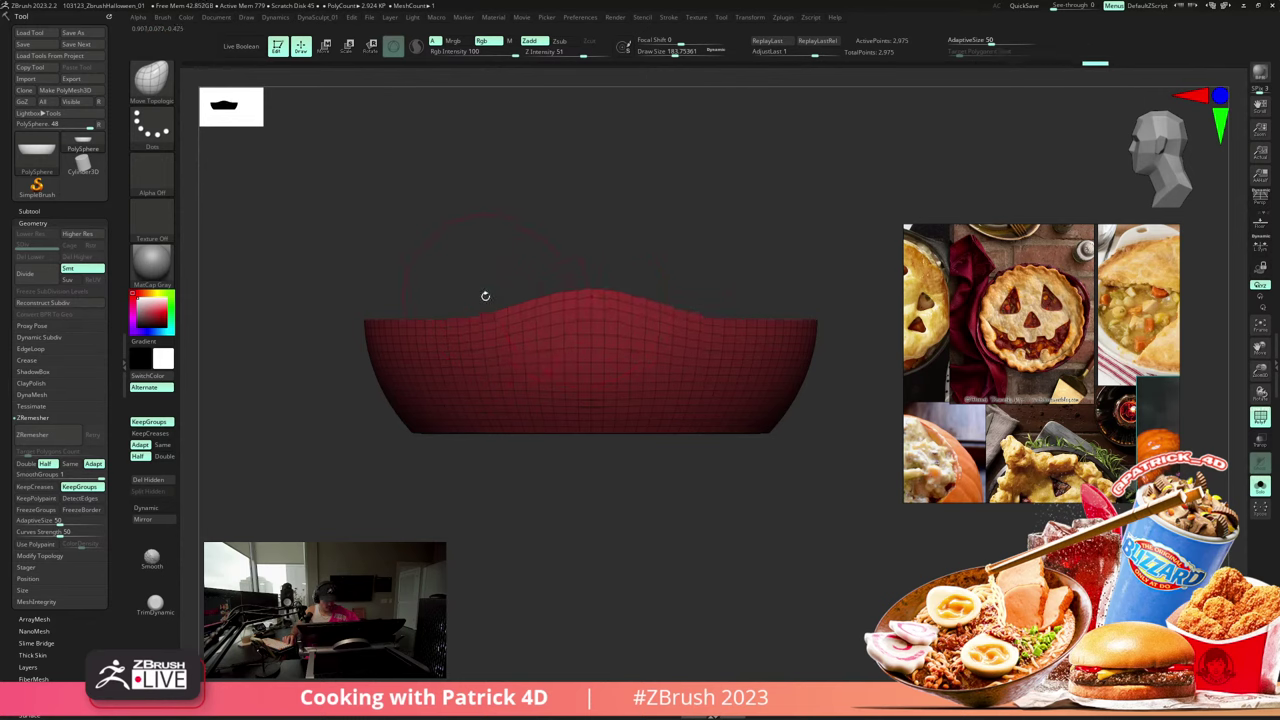
{"action": "mouse_move", "coordinate": [347, 219]}
{"action": "left_mouse_down", "text": "shift"}
{"action": "mouse_move", "coordinate": [374, 220]}
{"action": "mouse_move", "coordinate": [294, 189]}
{"action": "mouse_move", "coordinate": [311, 209]}
{"action": "mouse_move", "coordinate": [280, 201]}
{"action": "mouse_move", "coordinate": [317, 249]}
{"action": "mouse_move", "coordinate": [314, 220]}
{"action": "mouse_move", "coordinate": [517, 258]}
{"action": "mouse_move", "coordinate": [347, 221]}
{"action": "left_mouse_up", "text": "shift"}
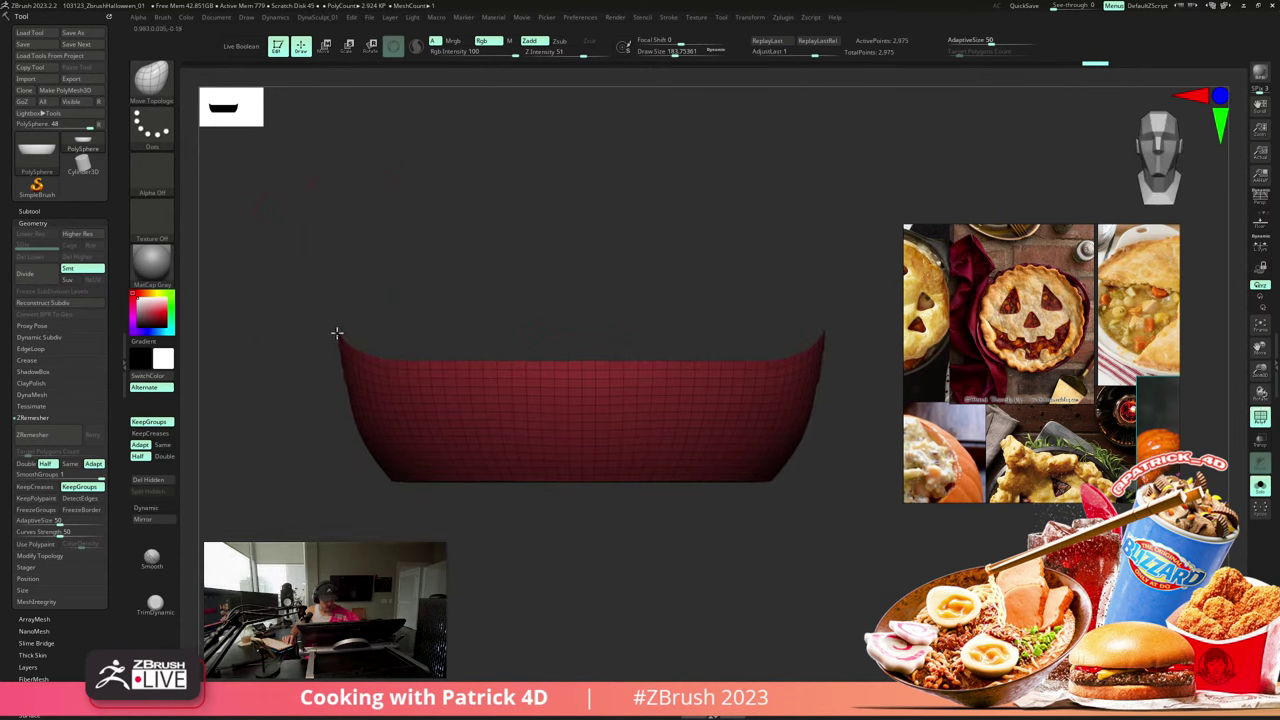
- Turn on dynamic subdivision for the bowl and give its wall a thickness of about 0.02 with the offset at 100
{"action": "left_click_drag", "start_coordinate": [337, 371], "coordinate": [315, 244]}
{"action": "key", "text": "d"}
{"action": "left_click", "coordinate": [40, 337]}
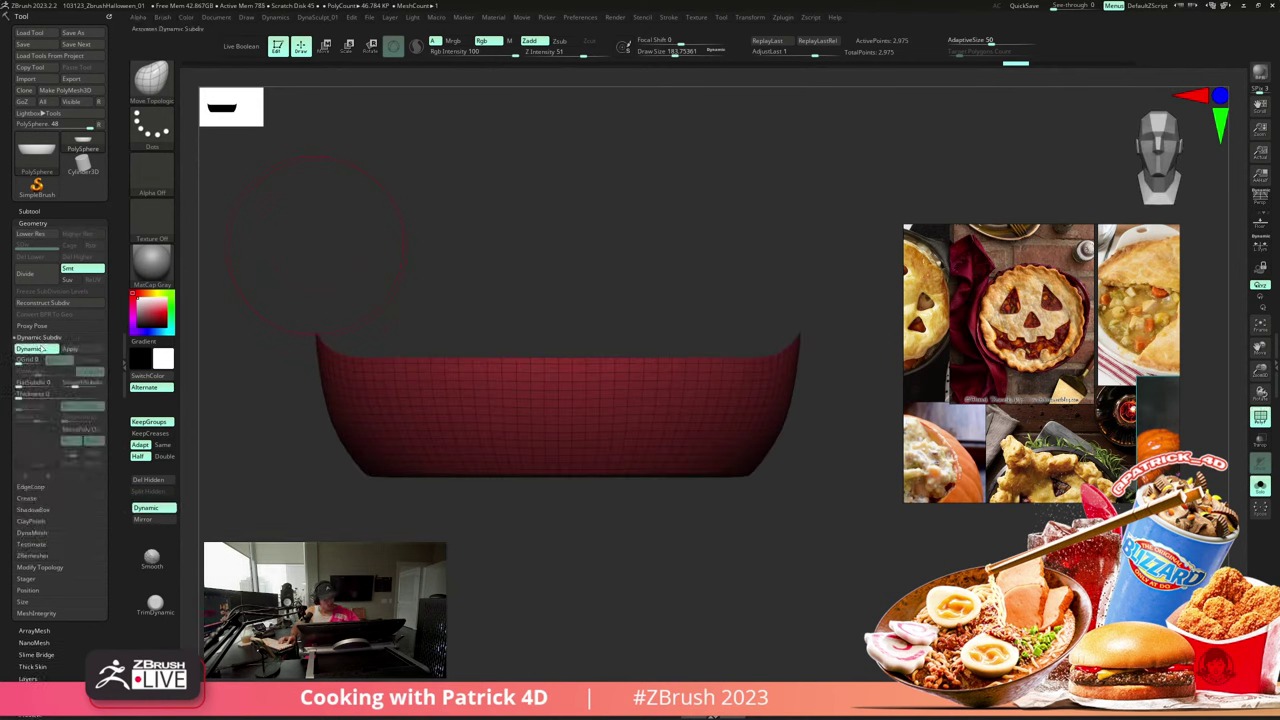
{"action": "left_click_drag", "start_coordinate": [32, 393], "coordinate": [84, 397]}
{"action": "left_click", "coordinate": [73, 405]}
{"action": "left_click_drag", "start_coordinate": [271, 386], "coordinate": [246, 369]}
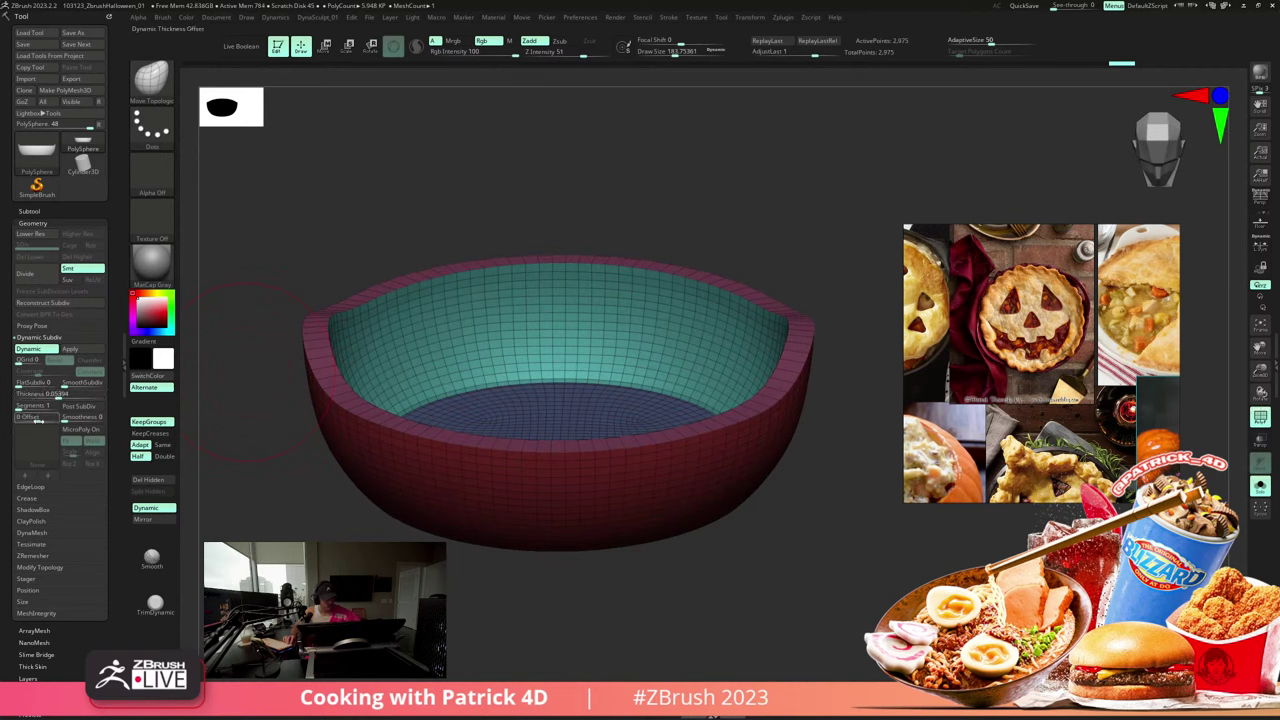
{"action": "left_click_drag", "start_coordinate": [2, 403], "coordinate": [42, 396]}
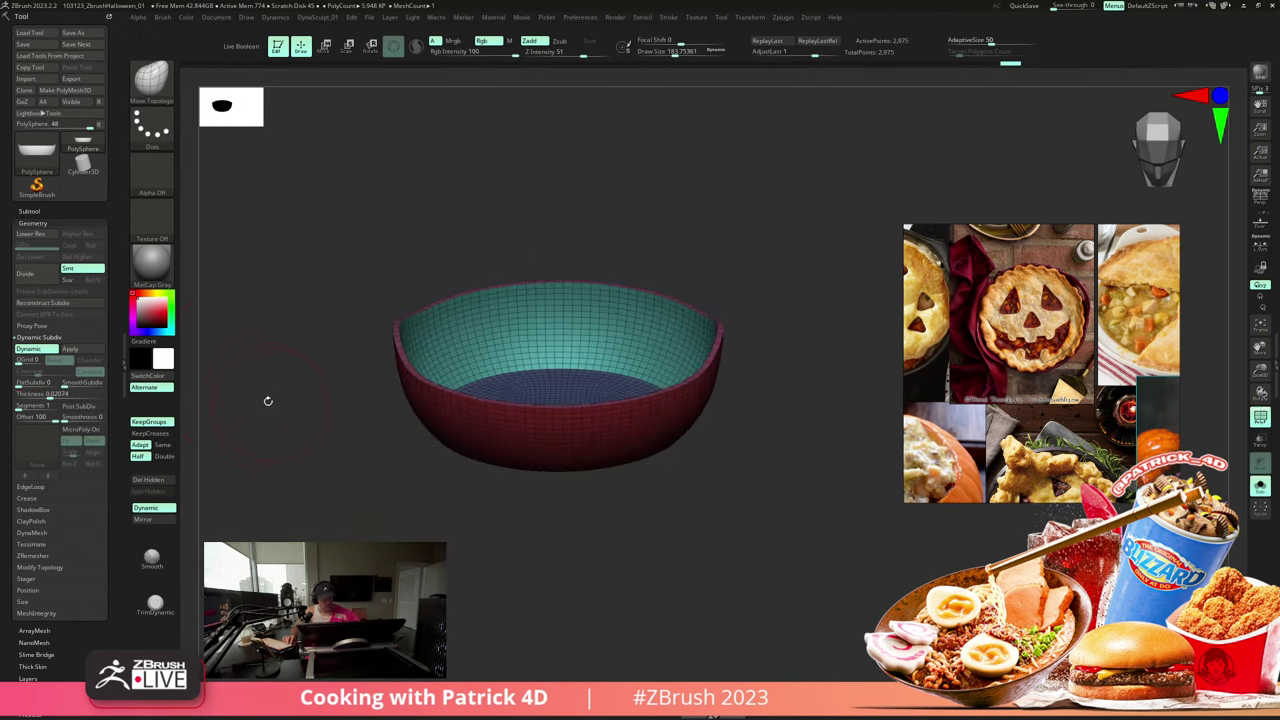
{"action": "left_click_drag", "start_coordinate": [266, 397], "coordinate": [311, 421]}
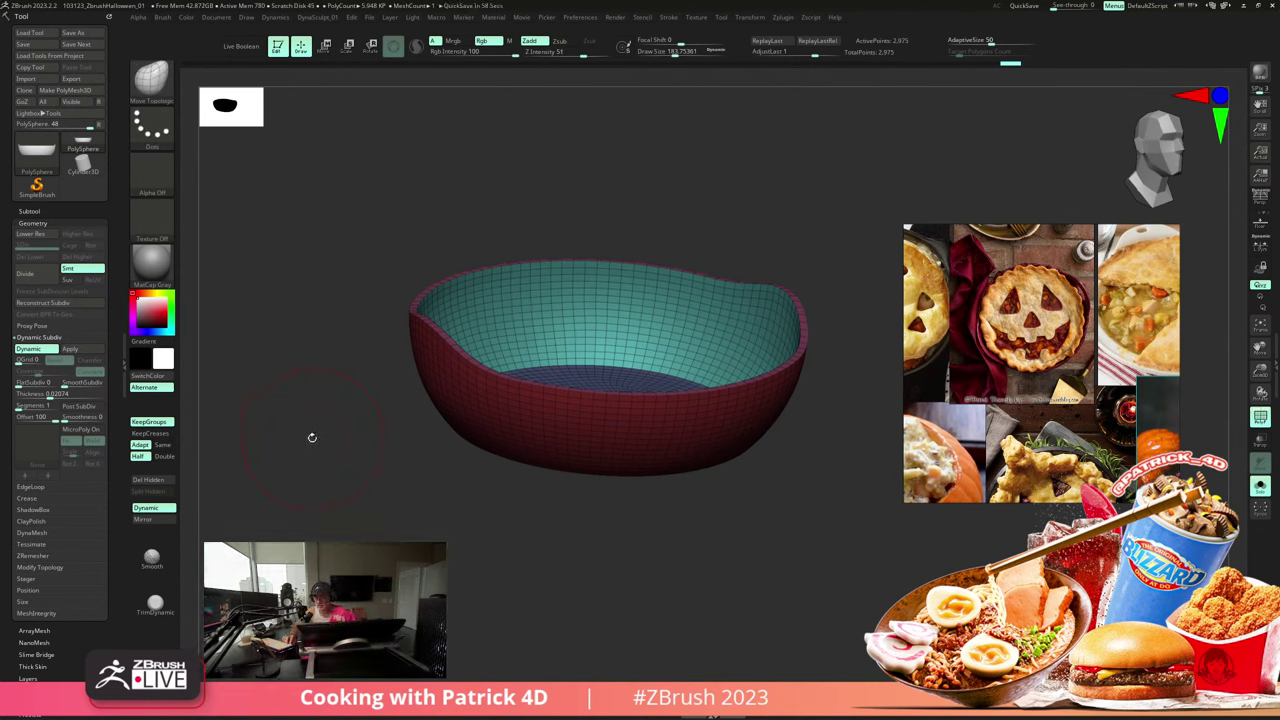
{"action": "key", "text": "ctrl"}
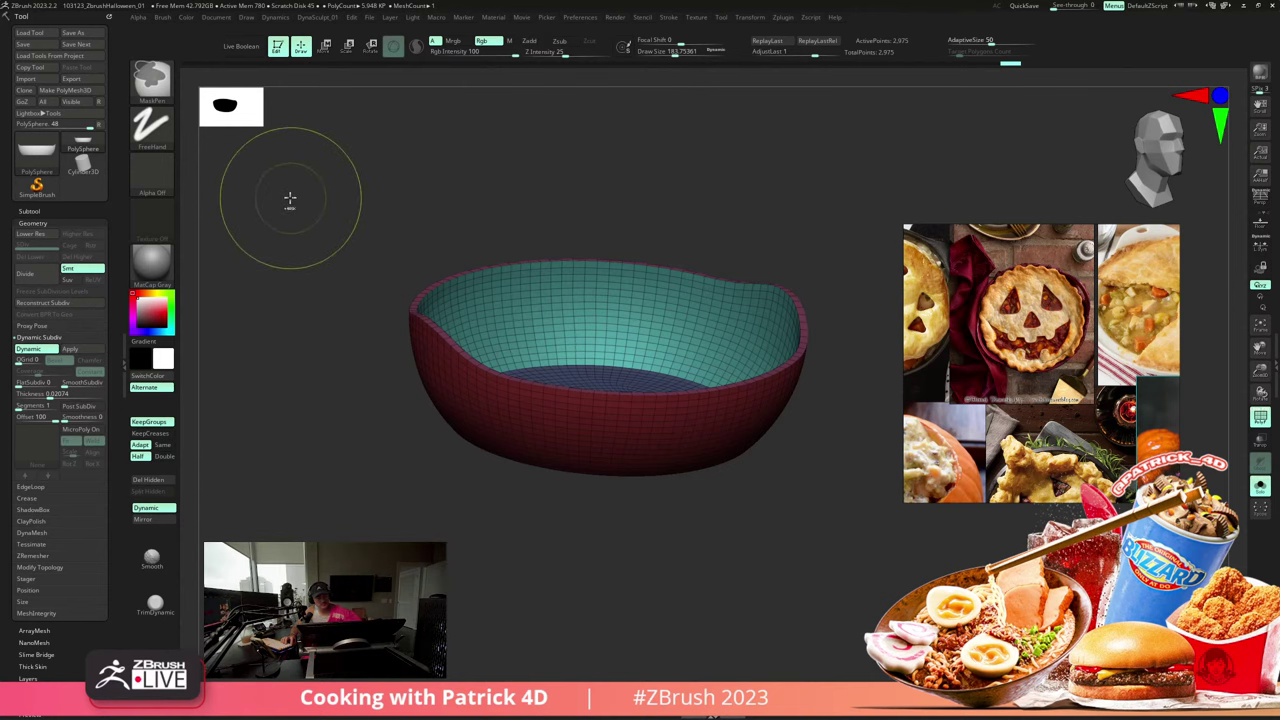
{"action": "left_click_drag", "start_coordinate": [323, 174], "coordinate": [721, 474], "text": "ctrl"}
{"action": "left_click", "coordinate": [353, 183], "text": "ctrl"}
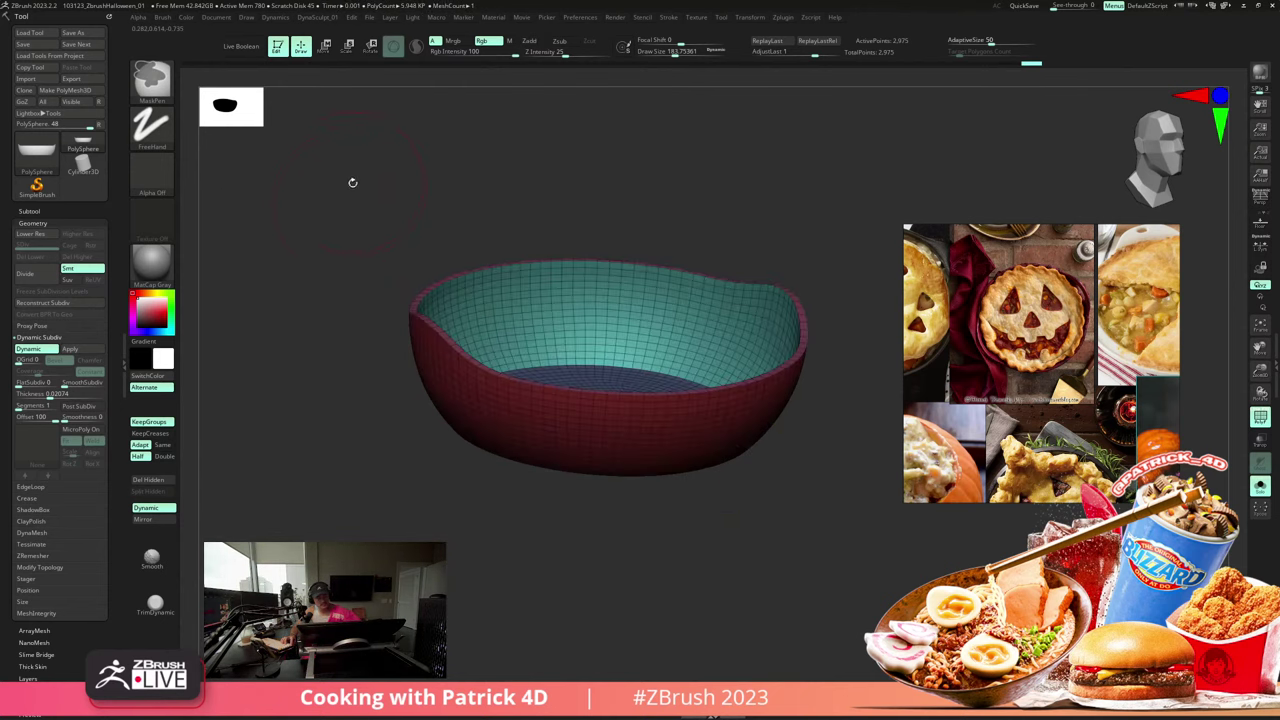
- Duplicate the bowl subtool and place the copy in a new folder named Bowl
{"action": "left_click_drag", "start_coordinate": [352, 182], "coordinate": [308, 252], "text": "shift"}
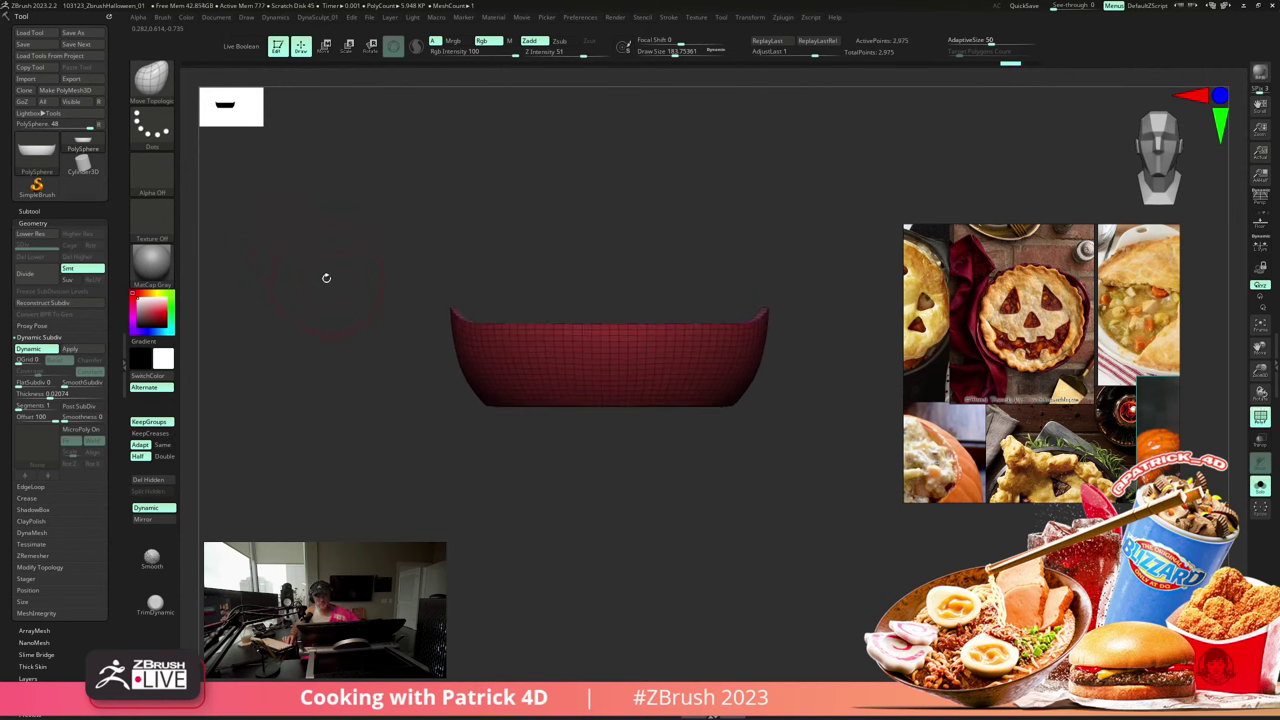
{"action": "left_click_drag", "start_coordinate": [324, 253], "coordinate": [344, 284]}
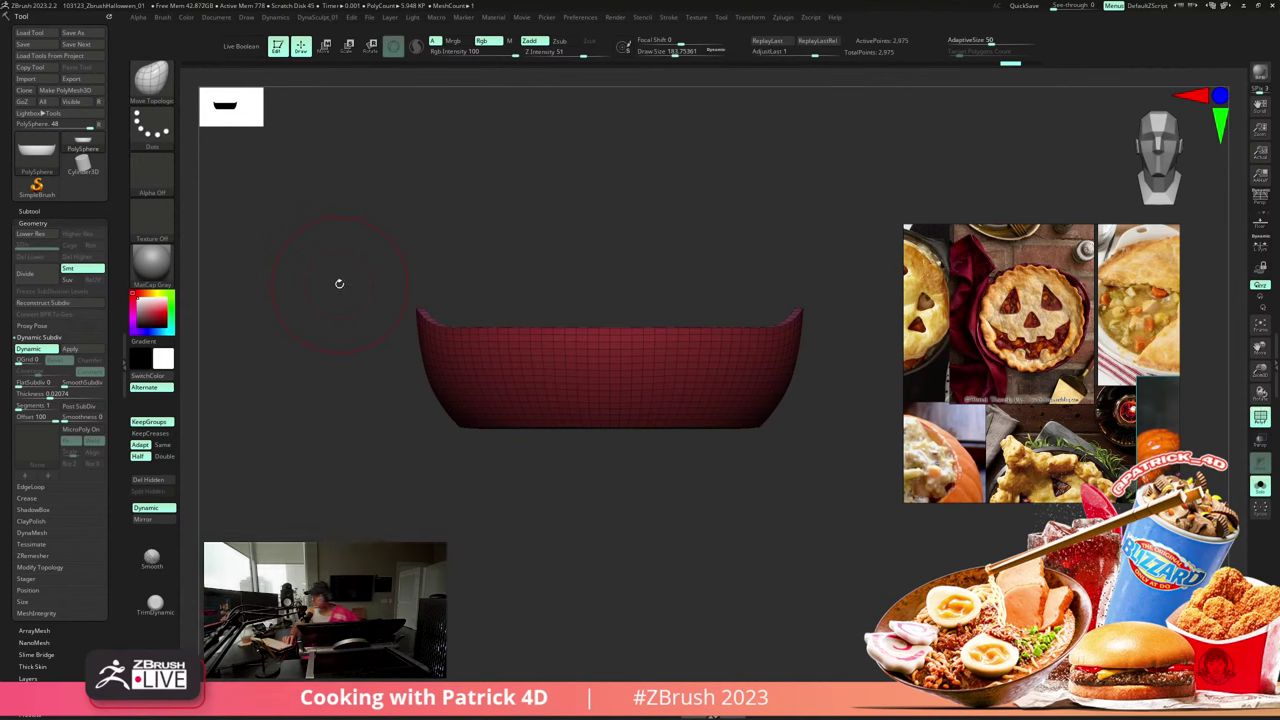
{"action": "left_click_drag", "start_coordinate": [317, 292], "coordinate": [254, 269]}
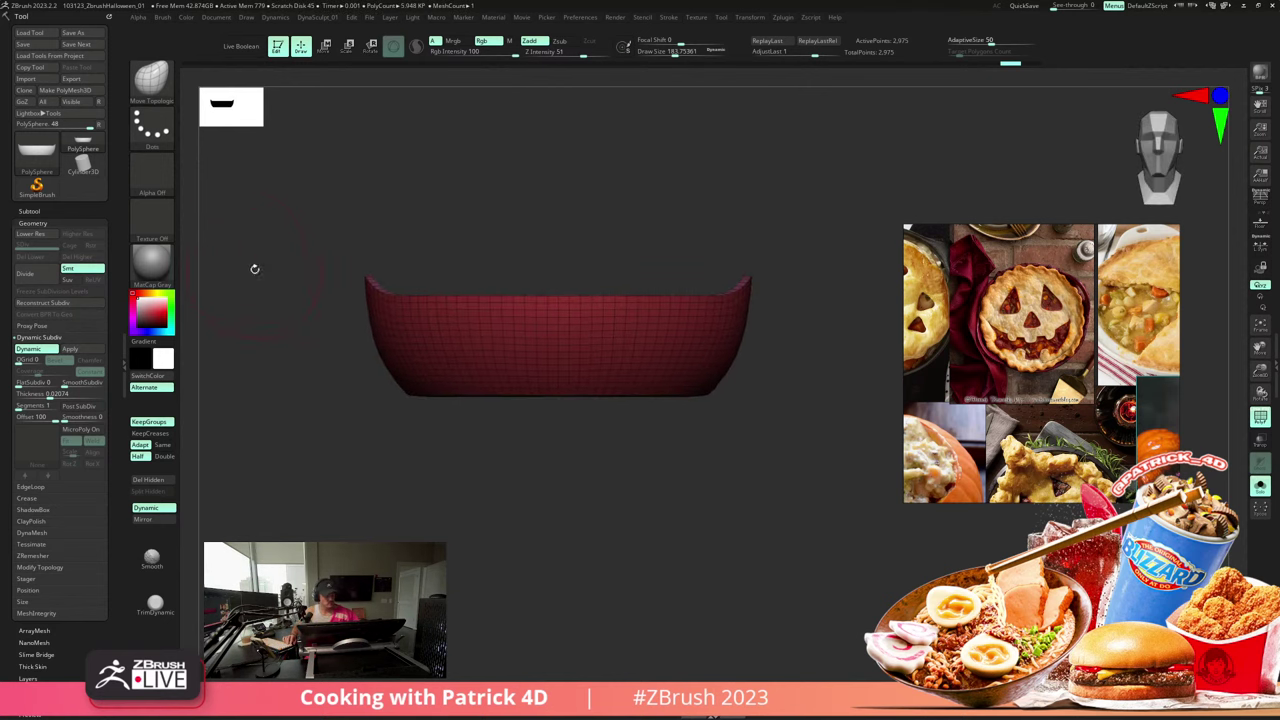
{"action": "left_click", "coordinate": [47, 215]}
{"action": "left_click", "coordinate": [38, 476]}
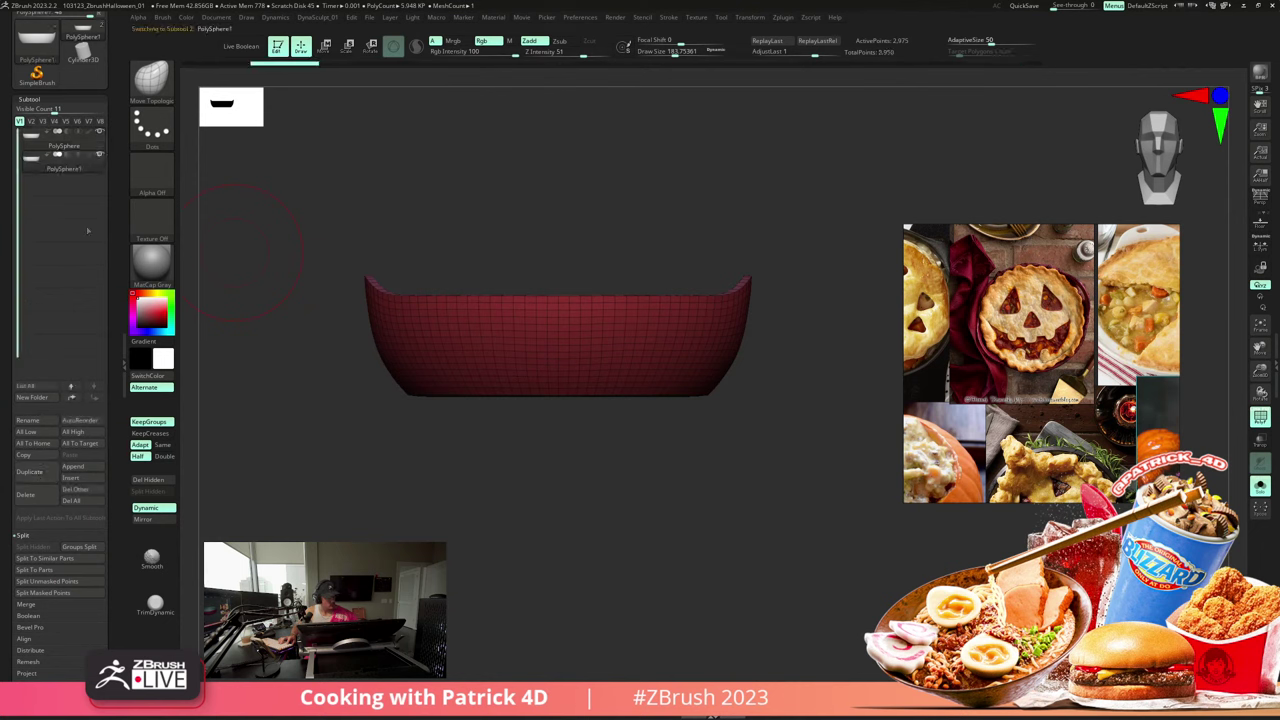
{"action": "left_click", "coordinate": [30, 397]}
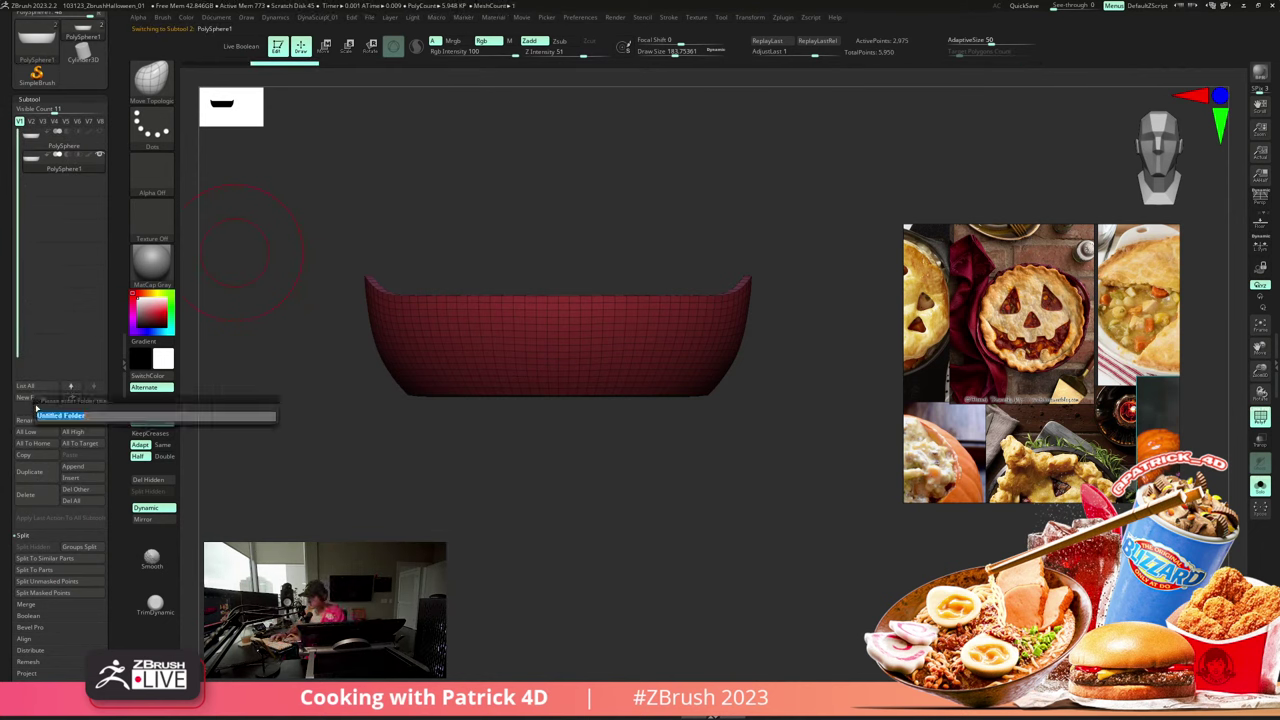
{"action": "type", "text": "Bowl"}
{"action": "key", "text": "Return"}
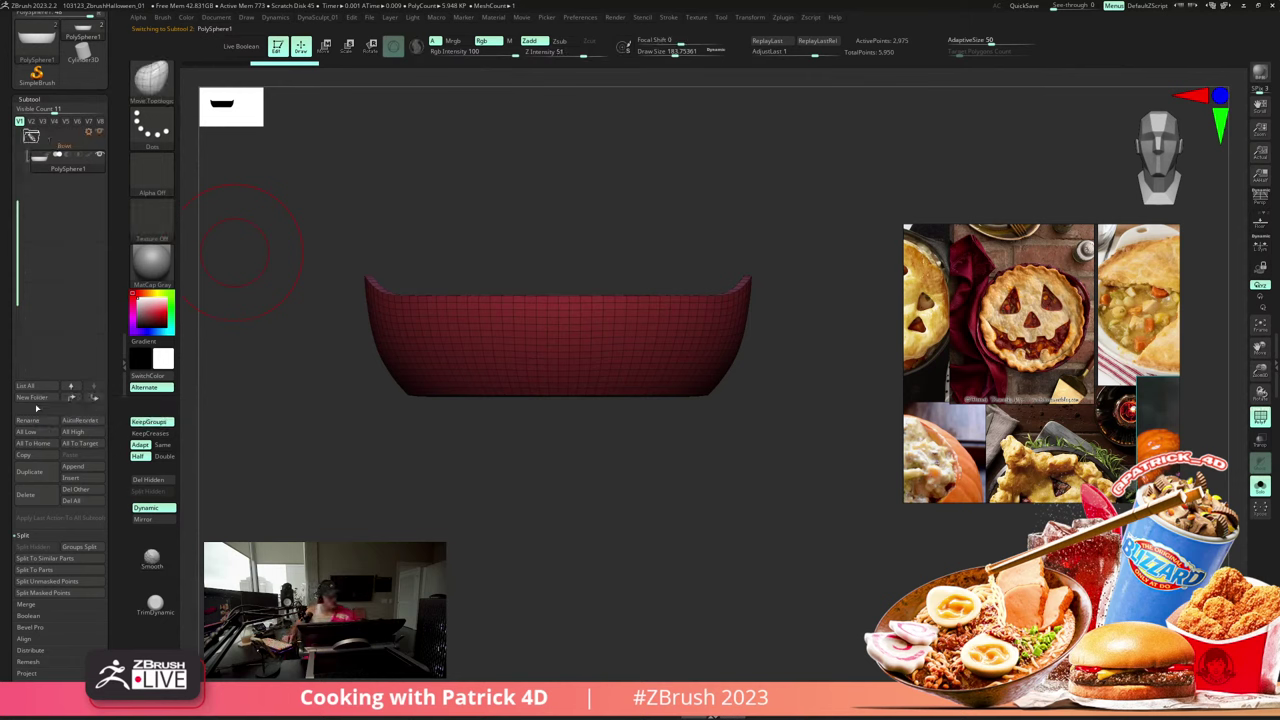
- Enable Live Boolean and insert a sphere as a new subtool below the bowl
{"action": "left_click_drag", "start_coordinate": [310, 245], "coordinate": [295, 283]}
{"action": "left_click", "coordinate": [244, 47]}
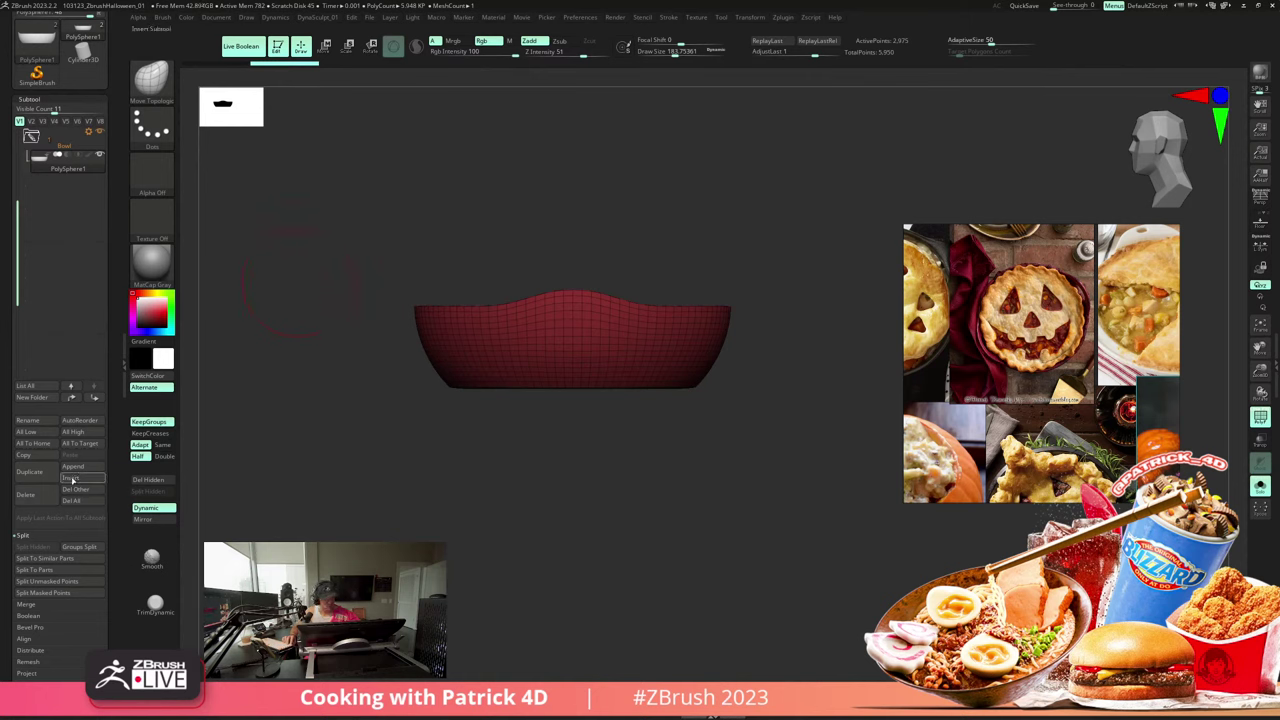
{"action": "left_click", "coordinate": [70, 478]}
{"action": "left_click", "coordinate": [227, 476]}
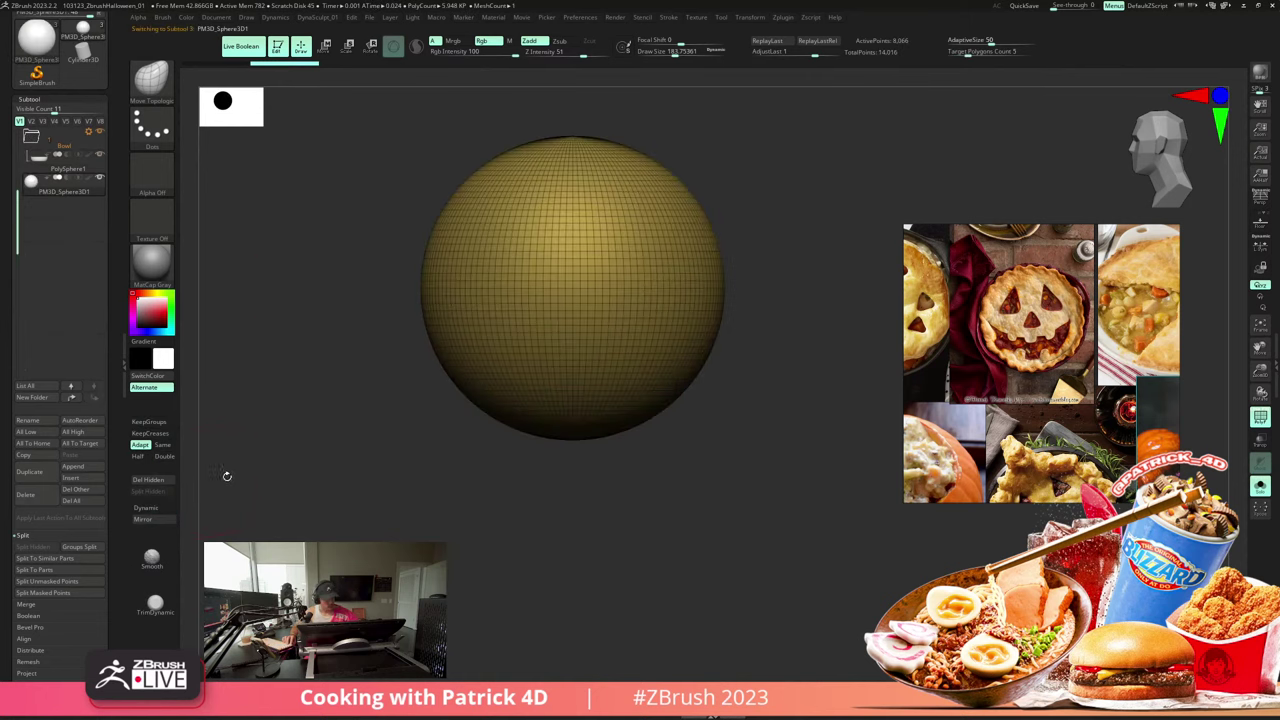
- Flatten the sphere vertically, resize it to a handle-sized ellipsoid and position it just below the bowl's raised rim
{"action": "left_click", "coordinate": [348, 46]}
{"action": "left_click_drag", "start_coordinate": [572, 247], "coordinate": [572, 338]}
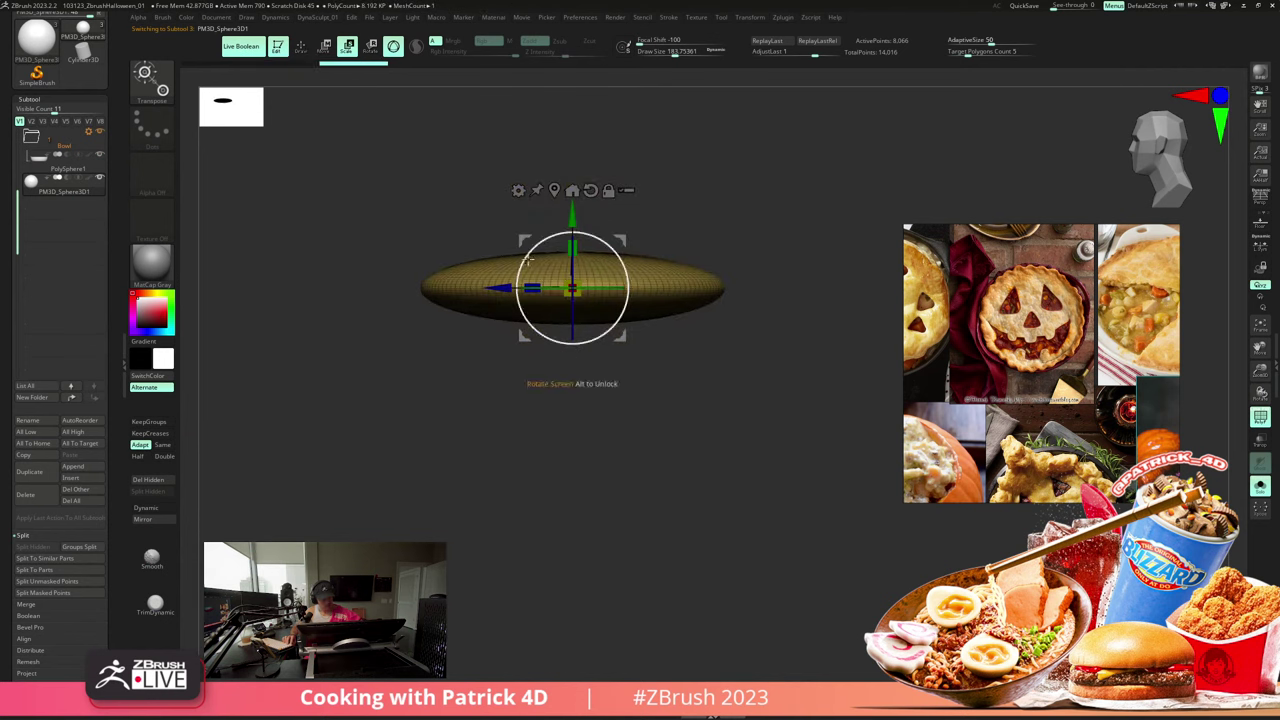
{"action": "left_click_drag", "start_coordinate": [566, 281], "coordinate": [626, 400]}
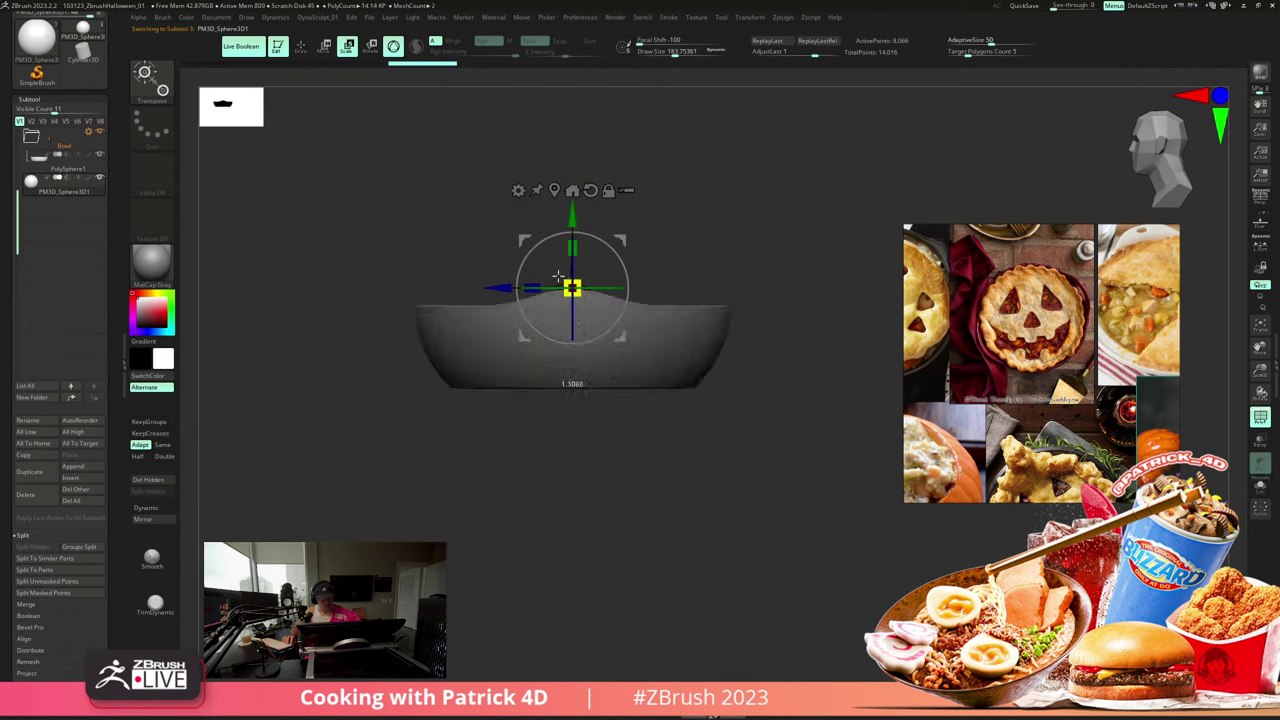
{"action": "left_click_drag", "start_coordinate": [571, 216], "coordinate": [571, 240]}
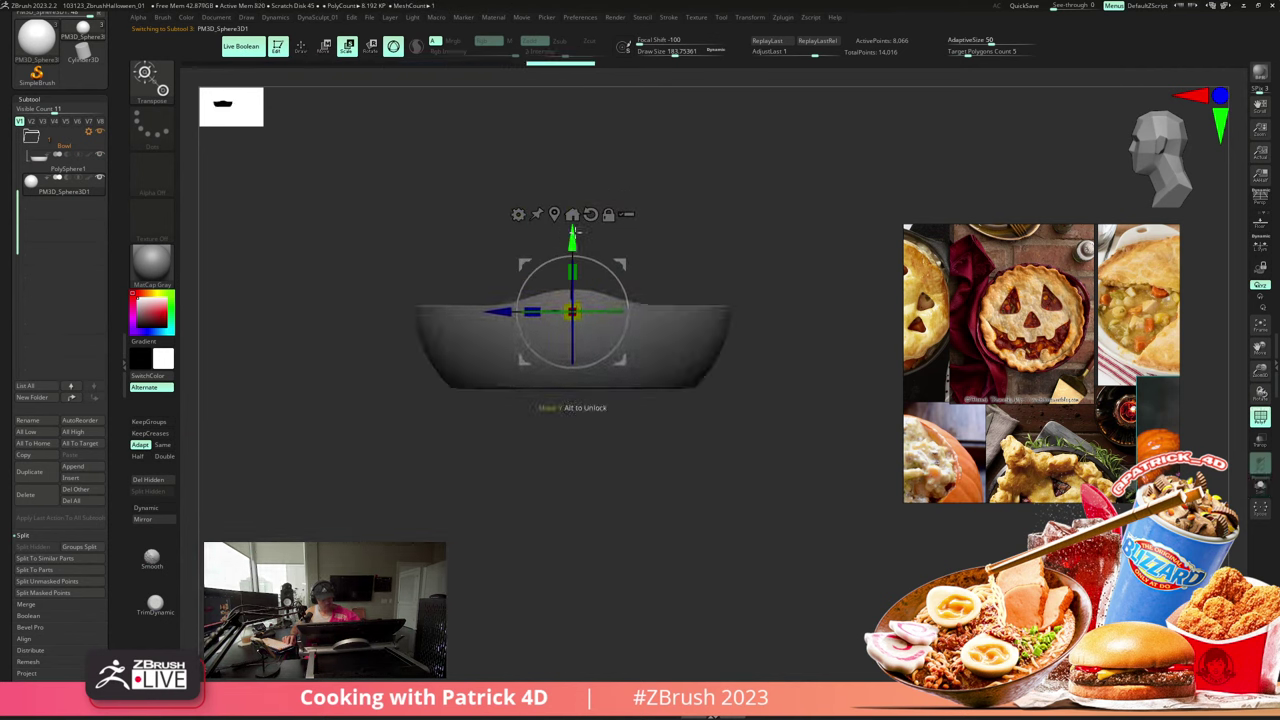
{"action": "left_click_drag", "start_coordinate": [432, 199], "coordinate": [475, 199], "text": "shift"}
{"action": "left_click_drag", "start_coordinate": [512, 315], "coordinate": [536, 218]}
- Bend the ellipsoid into an arched handle shape that follows the raised rim, using the Move Infinite Depth brush
{"action": "key", "text": "b"}
{"action": "key", "text": "m"}
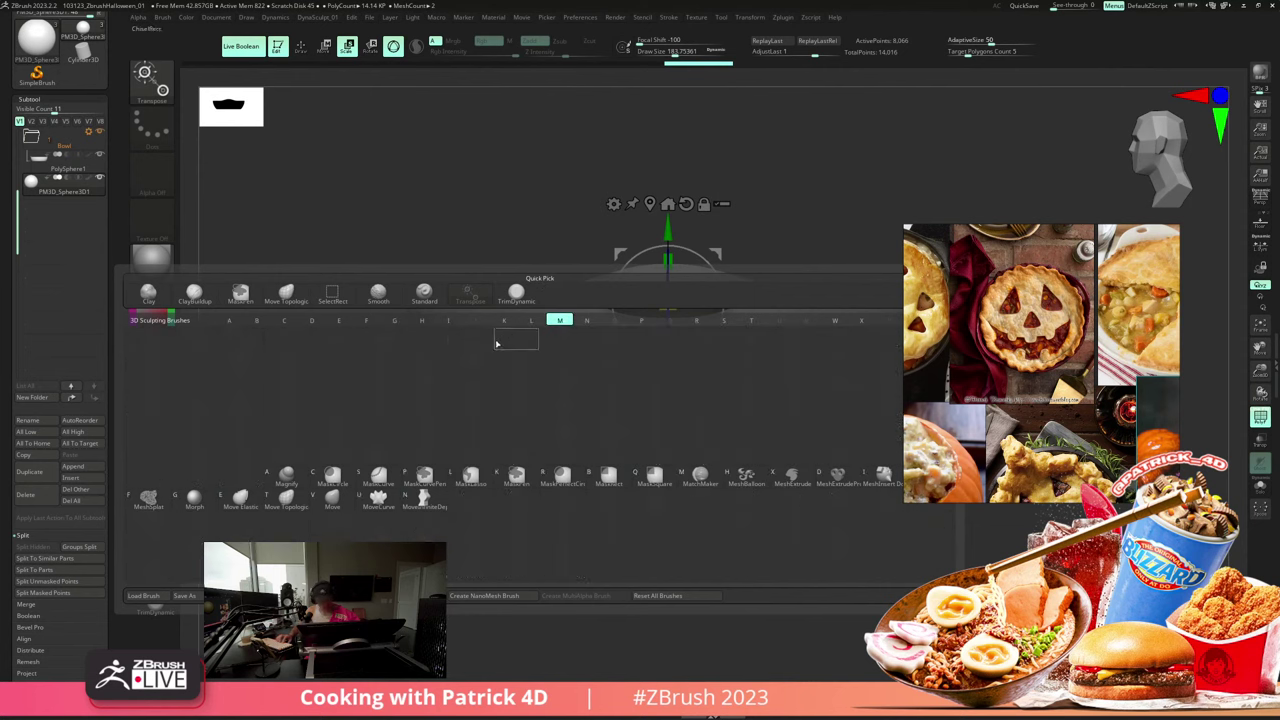
{"action": "left_click", "coordinate": [420, 505]}
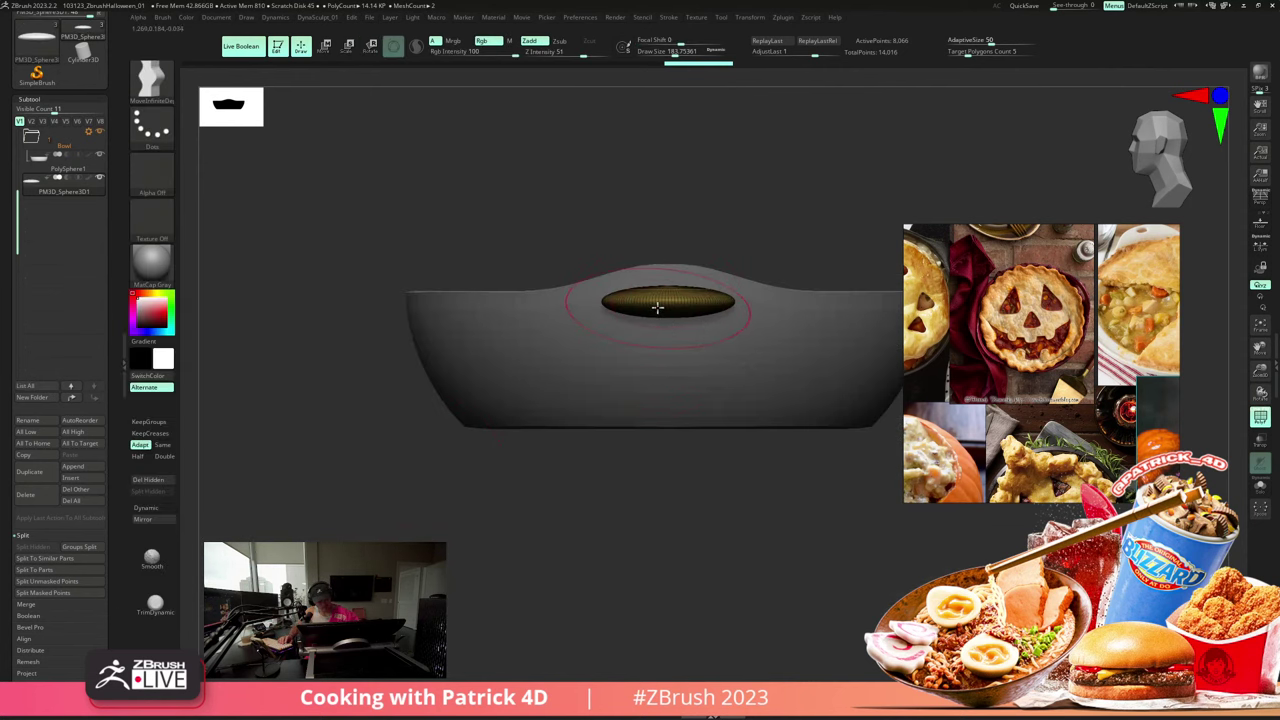
{"action": "left_click_drag", "start_coordinate": [657, 307], "coordinate": [685, 281]}
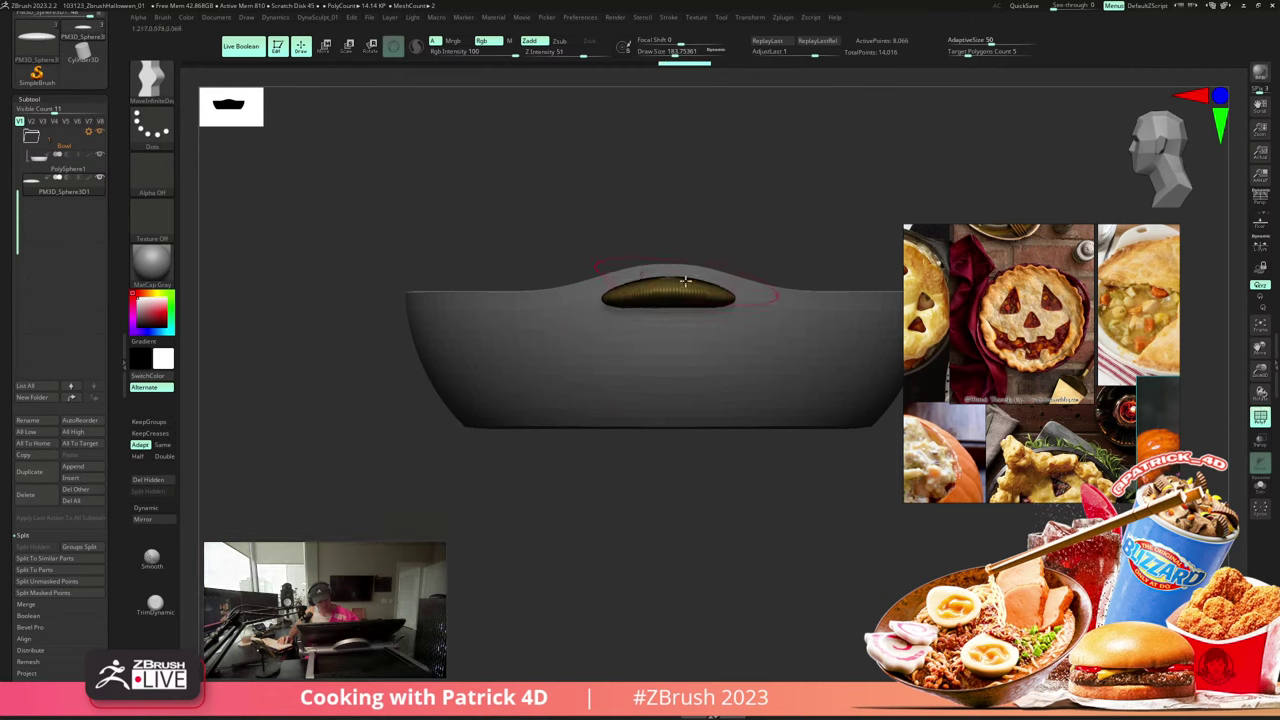
{"action": "left_click_drag", "start_coordinate": [608, 298], "coordinate": [609, 305]}
{"action": "left_click_drag", "start_coordinate": [728, 299], "coordinate": [731, 305]}
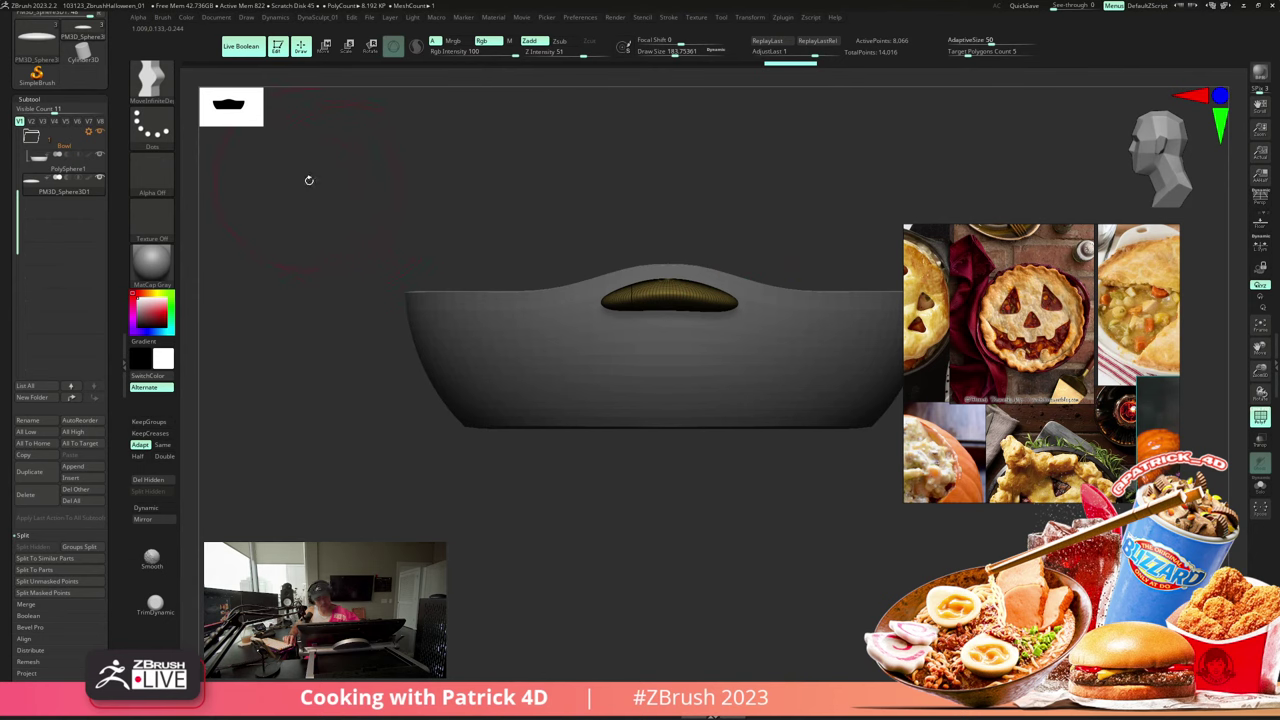
- Center the arched shape on the bowl and stretch it along the X axis so it passes through both raised ends
{"action": "right_click_drag", "start_coordinate": [309, 180], "coordinate": [315, 185], "text": "ctrl"}
{"action": "mouse_move", "coordinate": [307, 186]}
{"action": "left_mouse_down"}
{"action": "mouse_move", "coordinate": [351, 194]}
{"action": "mouse_move", "coordinate": [309, 169]}
{"action": "left_mouse_up"}
{"action": "key", "text": "e"}
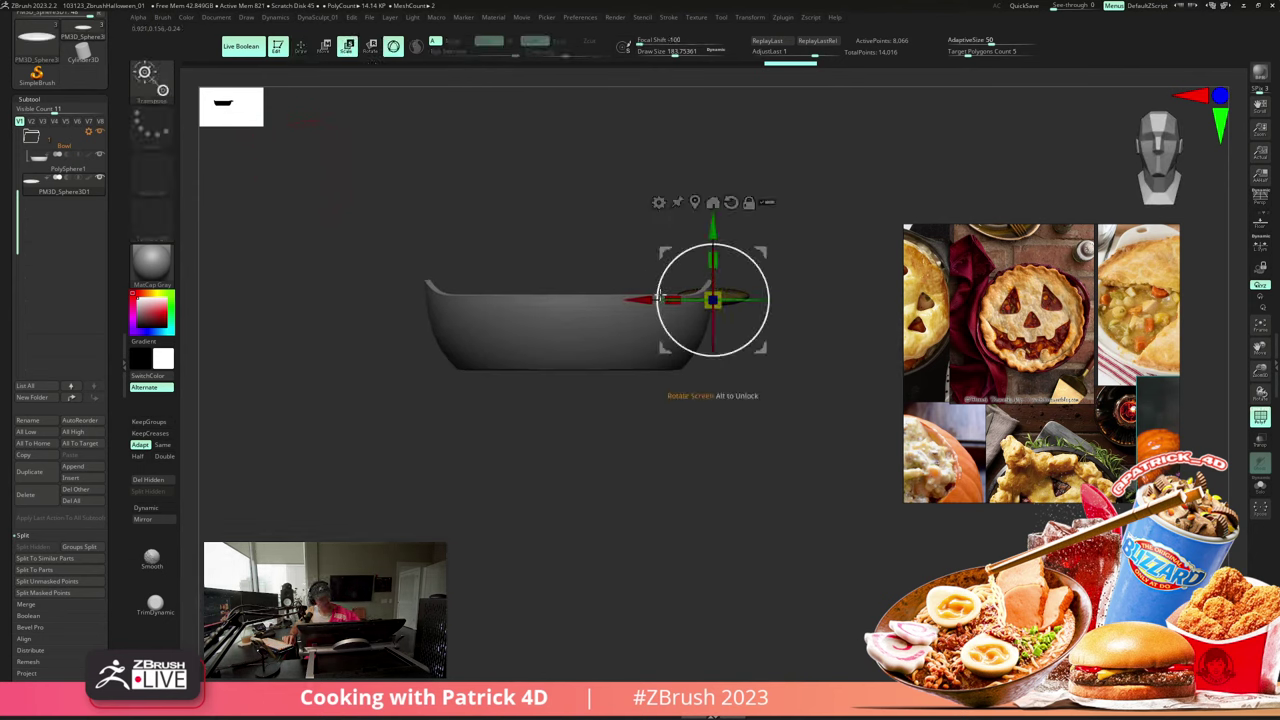
{"action": "left_click_drag", "start_coordinate": [640, 299], "coordinate": [500, 296]}
{"action": "left_click_drag", "start_coordinate": [641, 299], "coordinate": [496, 306]}
{"action": "left_click_drag", "start_coordinate": [465, 381], "coordinate": [450, 467]}
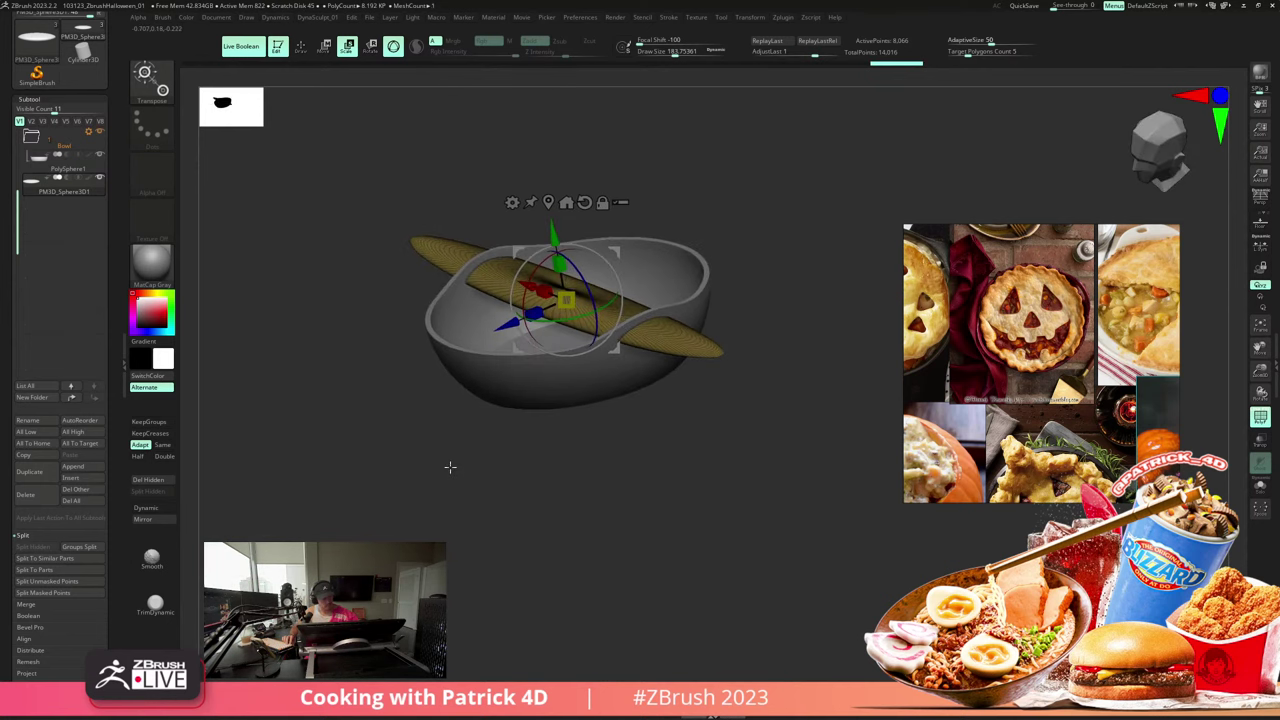
- Put the stretched shape into the Bowl folder and set it to subtract, cutting handle slots through both ends of the bowl
{"action": "left_click", "coordinate": [40, 134]}
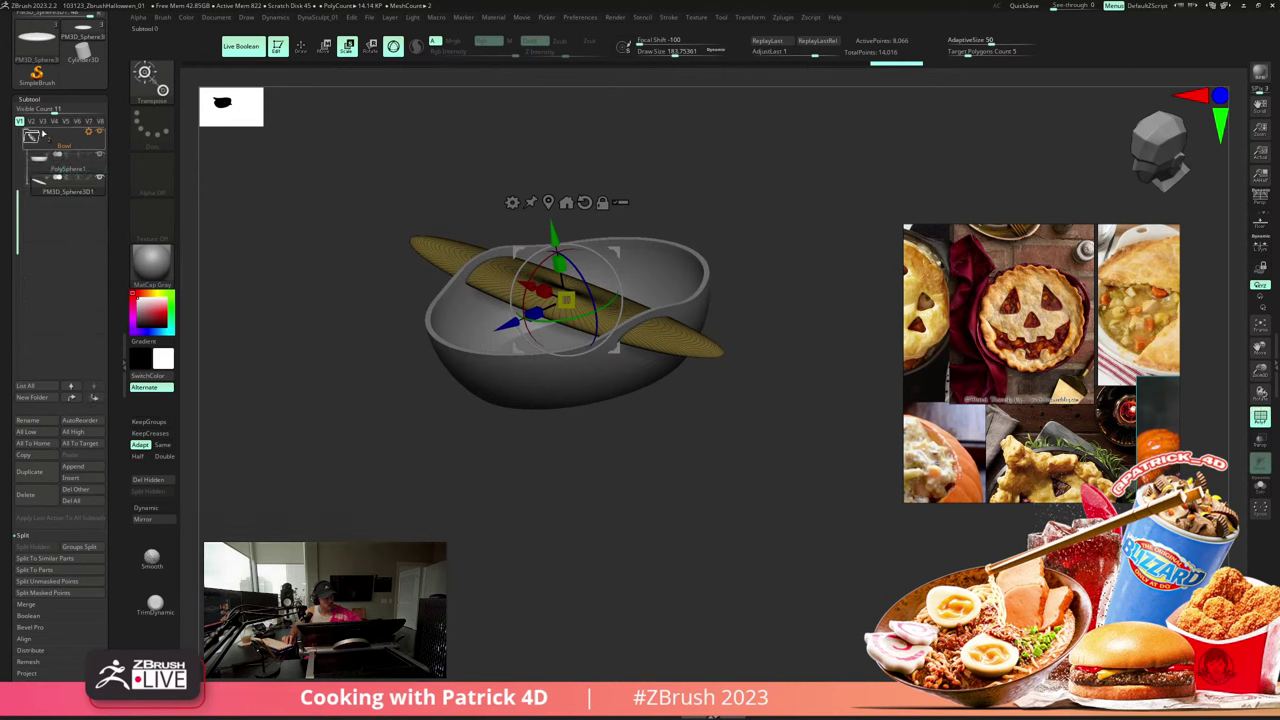
{"action": "left_click", "coordinate": [62, 181]}
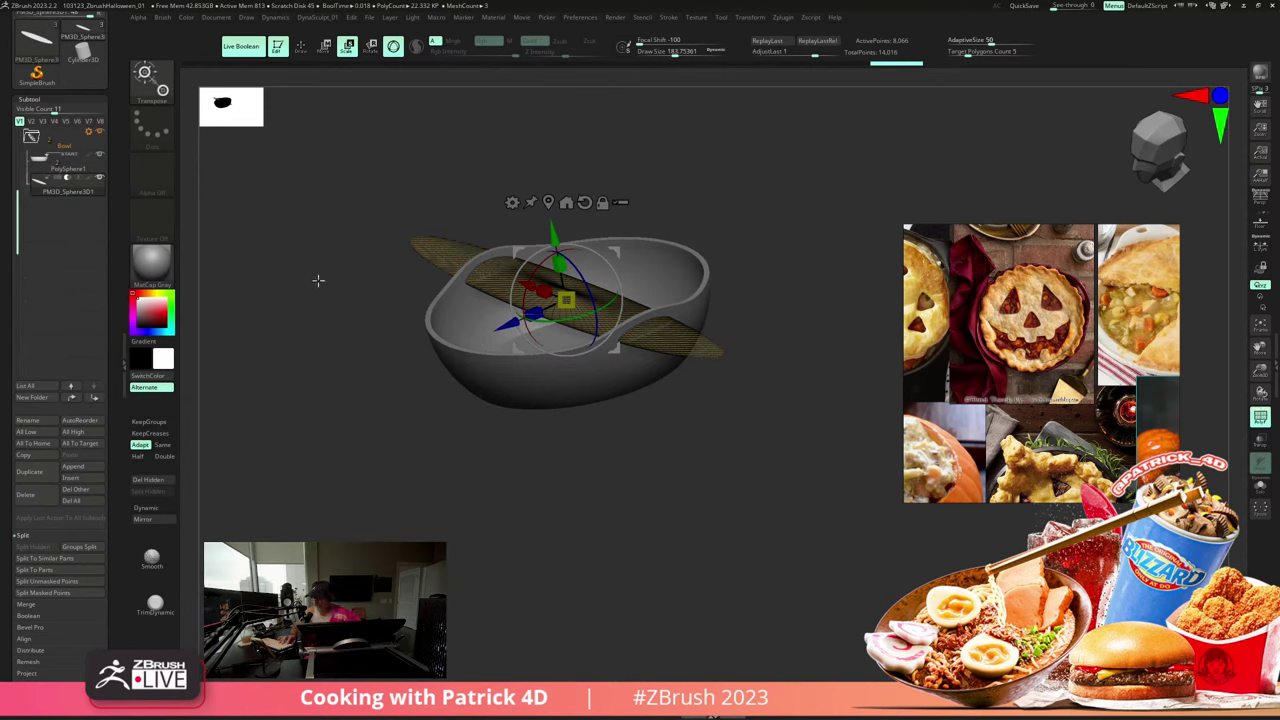
{"action": "left_click_drag", "start_coordinate": [320, 286], "coordinate": [284, 282]}
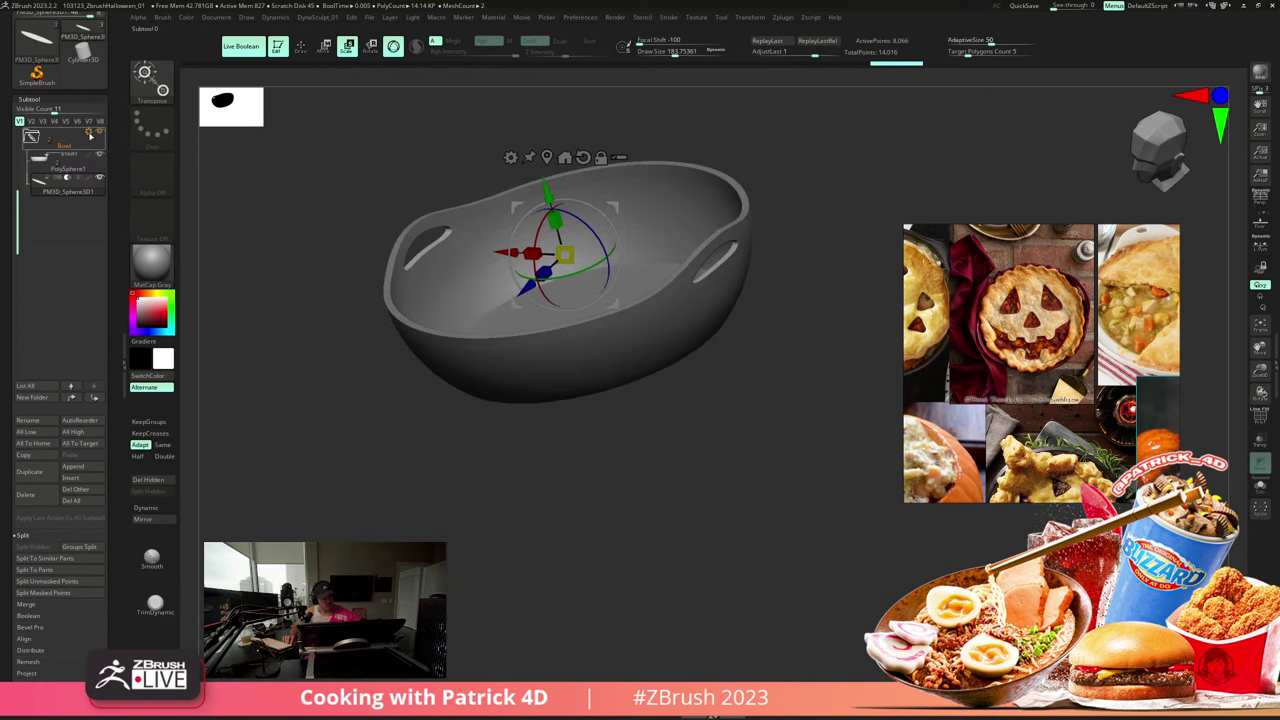
- Convert the Bowl folder into a single boolean mesh using Boolean With DSDiv, then show the new mesh's polyframe
{"action": "left_click", "coordinate": [90, 136]}
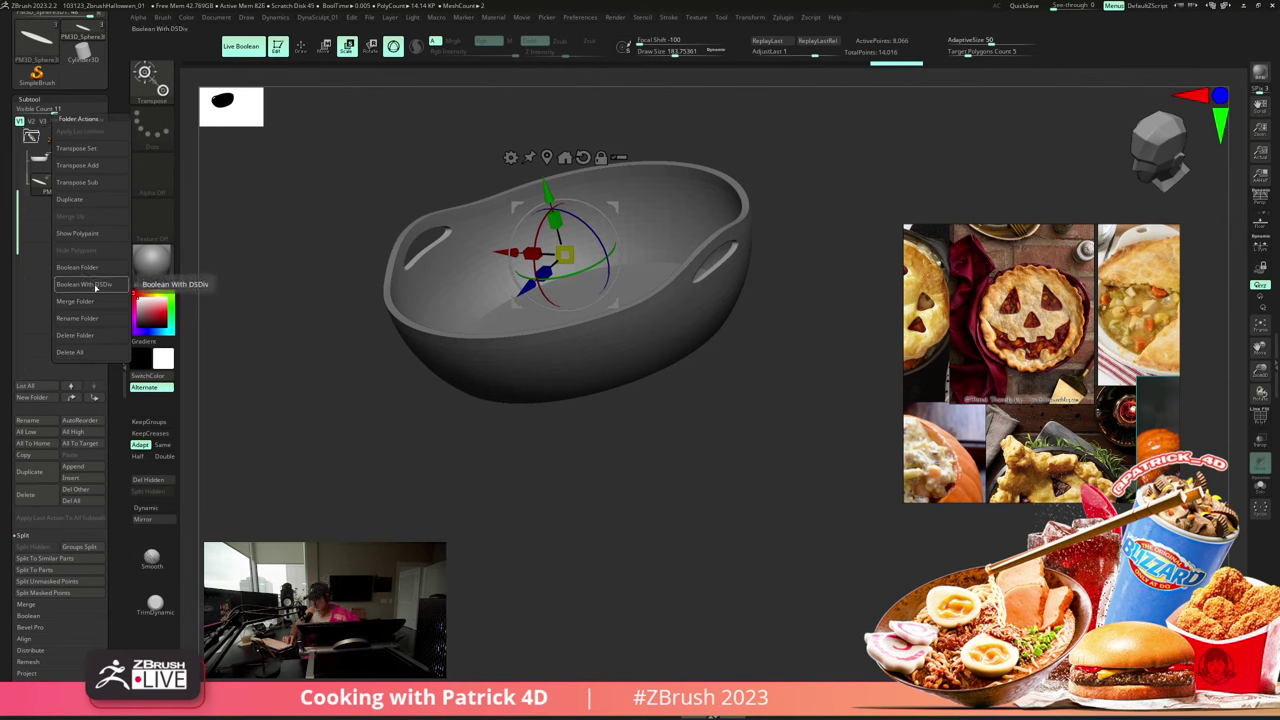
{"action": "left_click", "coordinate": [96, 285]}
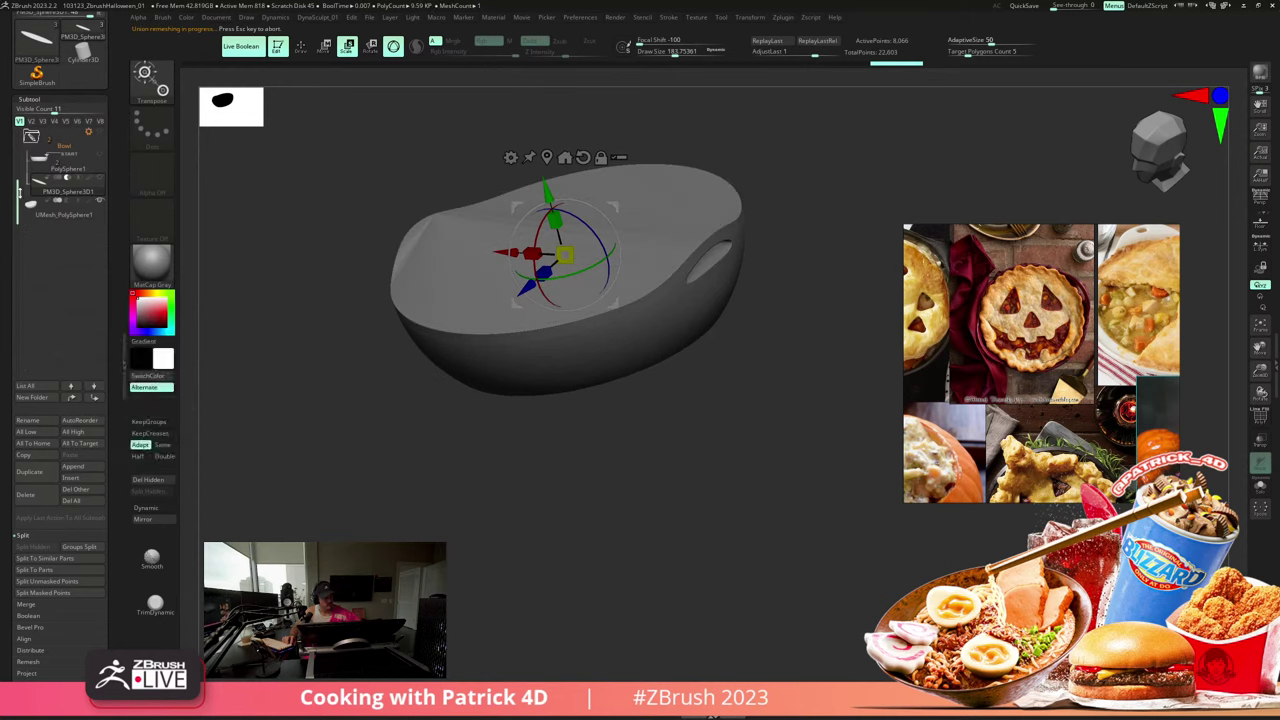
{"action": "key", "text": "shift+f"}
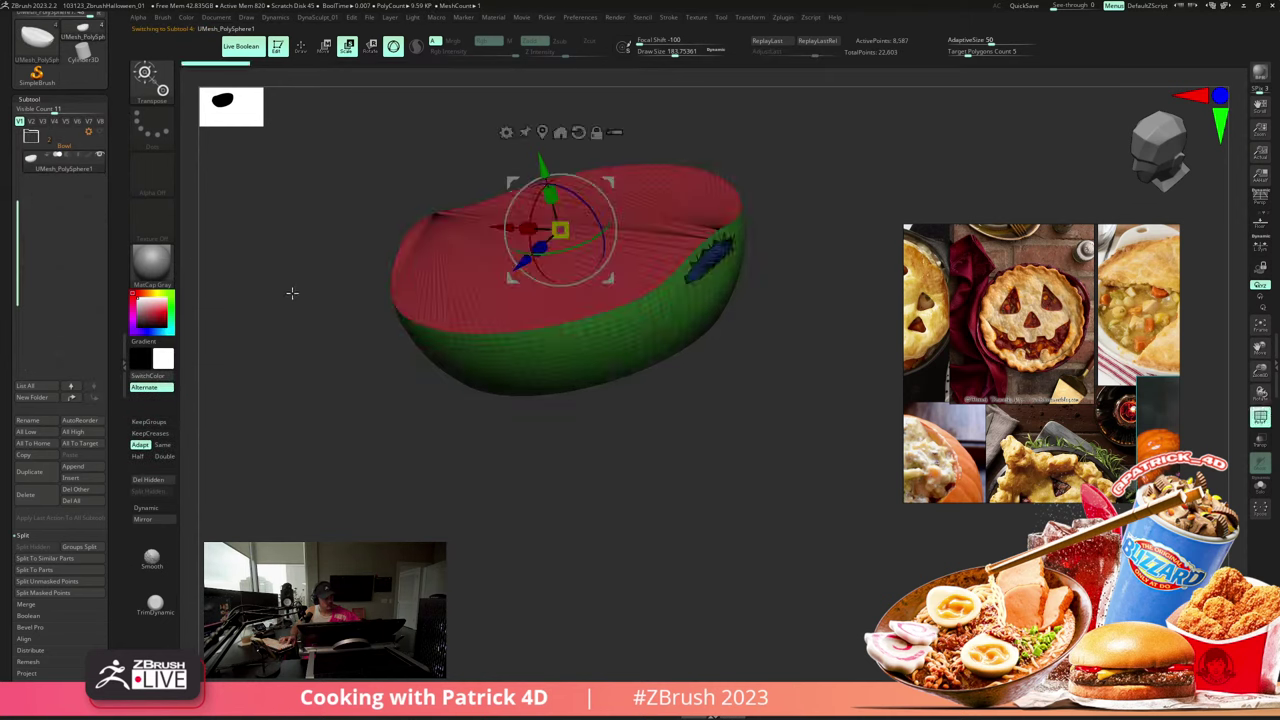
{"action": "mouse_move", "coordinate": [294, 289]}
{"action": "left_mouse_down"}
{"action": "mouse_move", "coordinate": [280, 280]}
{"action": "mouse_move", "coordinate": [271, 297]}
{"action": "mouse_move", "coordinate": [243, 251]}
{"action": "mouse_move", "coordinate": [266, 286]}
{"action": "mouse_move", "coordinate": [323, 311]}
{"action": "mouse_move", "coordinate": [312, 309]}
{"action": "left_mouse_up"}
{"action": "left_click", "coordinate": [300, 46]}
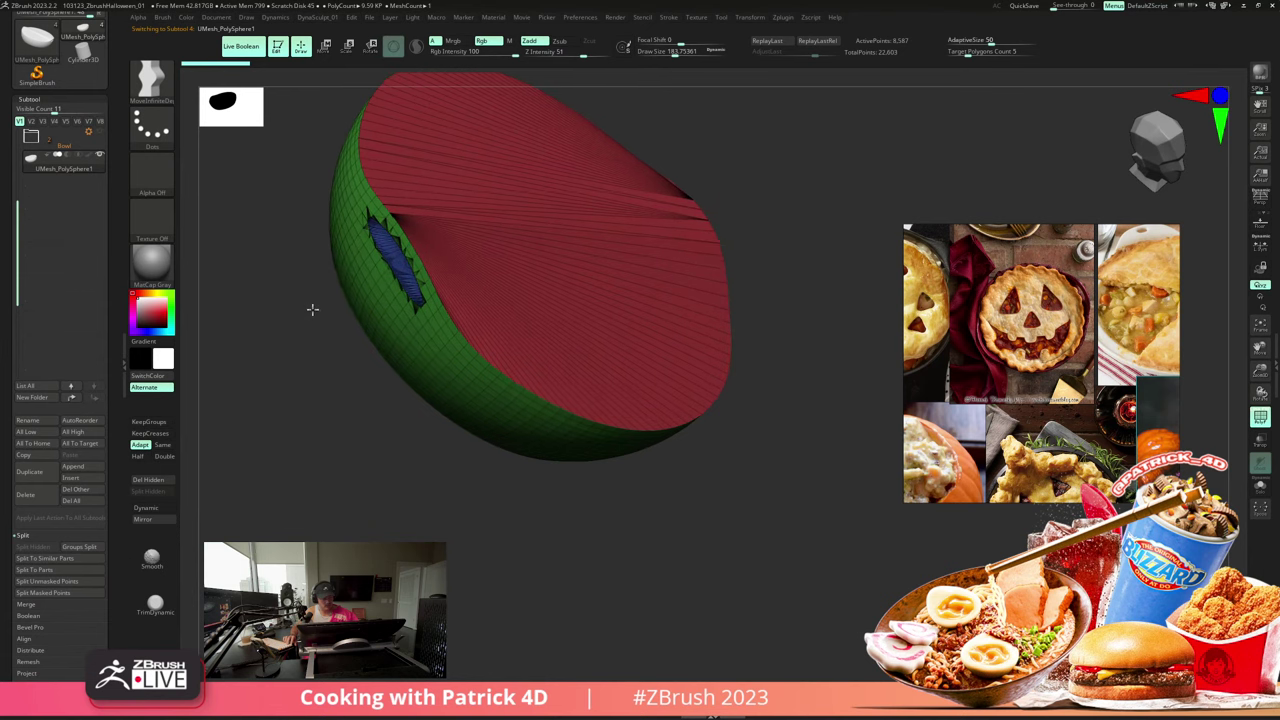
- Isolate the boolean mesh's polygroups to examine the outer shell, top cap and handle openings separately
{"action": "left_click", "coordinate": [382, 329], "text": "ctrl+shift"}
{"action": "left_click_drag", "start_coordinate": [337, 370], "coordinate": [312, 238]}
{"action": "left_click_drag", "start_coordinate": [303, 238], "coordinate": [315, 250], "text": "ctrl+shift"}
{"action": "left_click", "coordinate": [403, 409], "text": "ctrl+shift"}
{"action": "mouse_move", "coordinate": [299, 298]}
{"action": "left_mouse_down", "text": "ctrl+shift"}
{"action": "mouse_move", "coordinate": [280, 337]}
{"action": "mouse_move", "coordinate": [214, 346]}
{"action": "mouse_move", "coordinate": [289, 354]}
{"action": "mouse_move", "coordinate": [292, 320]}
{"action": "mouse_move", "coordinate": [314, 357]}
{"action": "mouse_move", "coordinate": [351, 280]}
{"action": "mouse_move", "coordinate": [303, 294]}
{"action": "mouse_move", "coordinate": [330, 321]}
{"action": "mouse_move", "coordinate": [297, 409]}
{"action": "mouse_move", "coordinate": [311, 360]}
{"action": "mouse_move", "coordinate": [460, 310]}
{"action": "left_mouse_up", "text": "ctrl+shift"}
- Isolate the cap surface across the bowl's opening, assign it a new polygroup and show the whole mesh again
{"action": "left_click", "coordinate": [514, 406], "text": "ctrl+shift"}
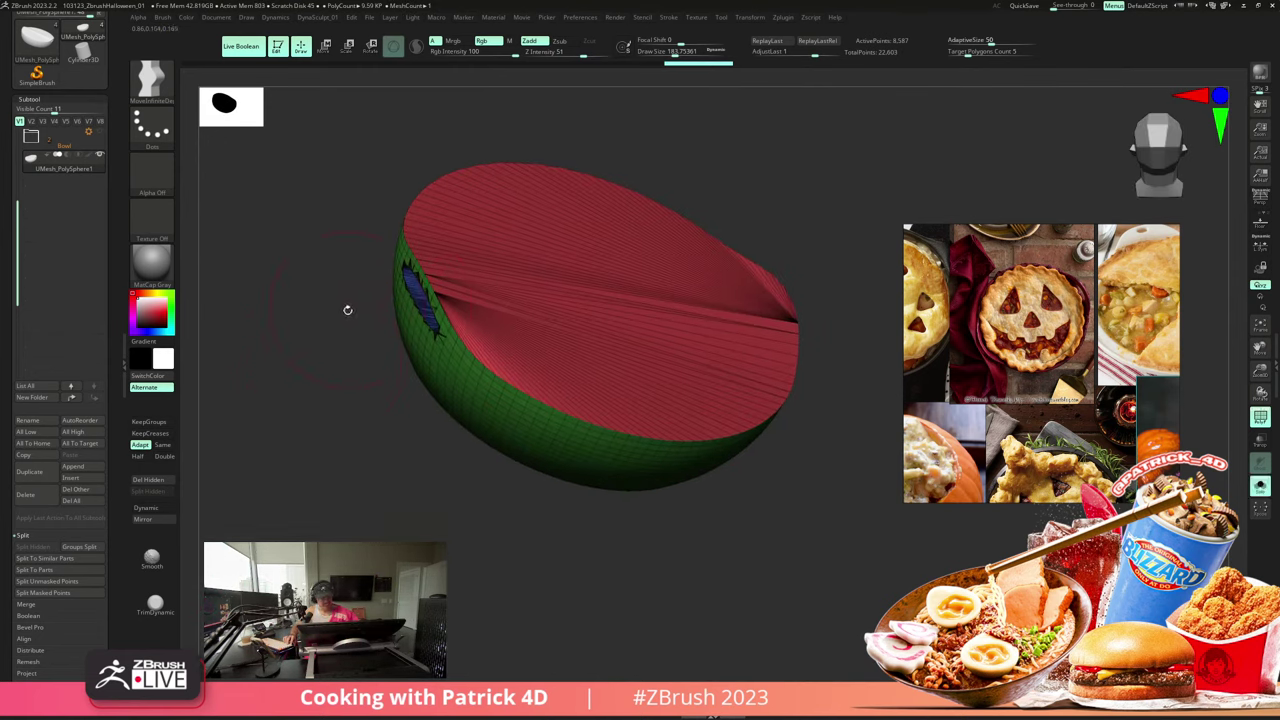
{"action": "mouse_move", "coordinate": [331, 309]}
{"action": "left_mouse_down"}
{"action": "mouse_move", "coordinate": [391, 297]}
{"action": "mouse_move", "coordinate": [314, 251]}
{"action": "mouse_move", "coordinate": [340, 274]}
{"action": "mouse_move", "coordinate": [394, 278]}
{"action": "mouse_move", "coordinate": [337, 260]}
{"action": "mouse_move", "coordinate": [508, 443]}
{"action": "mouse_move", "coordinate": [397, 370]}
{"action": "mouse_move", "coordinate": [331, 374]}
{"action": "left_mouse_up"}
{"action": "key", "text": "d"}
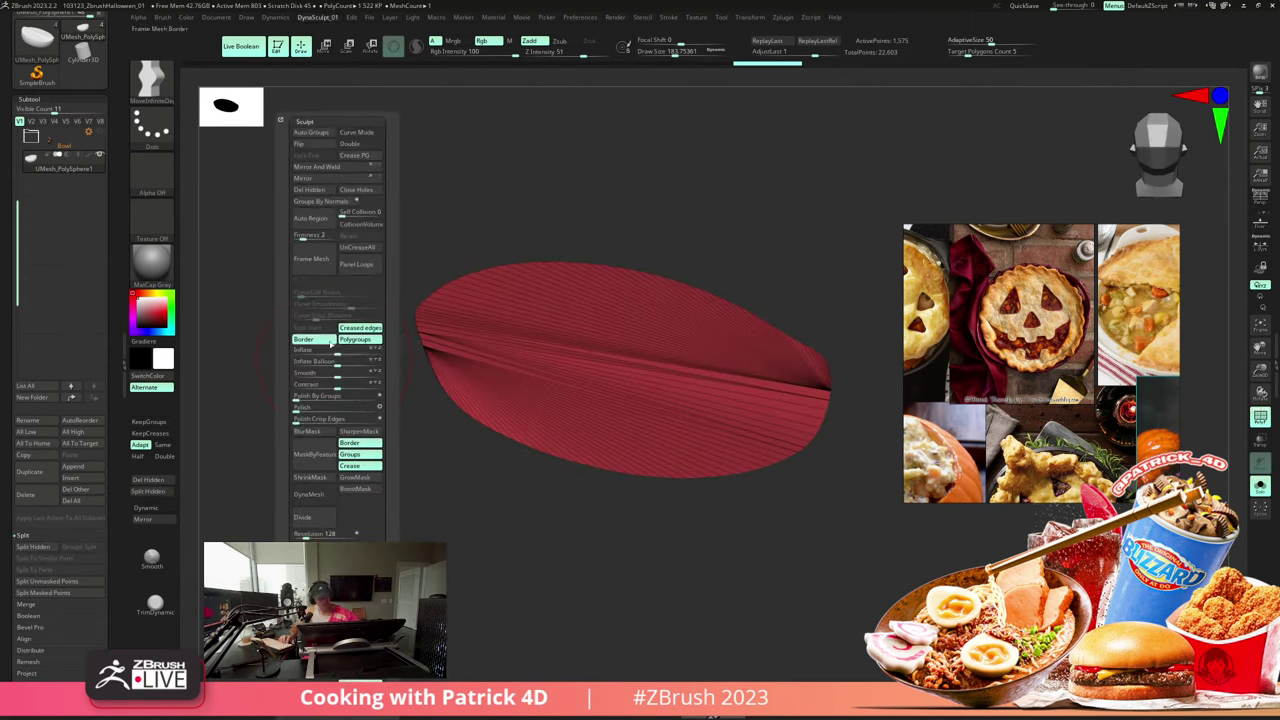
{"action": "left_click", "coordinate": [311, 133]}
{"action": "left_click", "coordinate": [266, 439], "text": "ctrl+shift"}
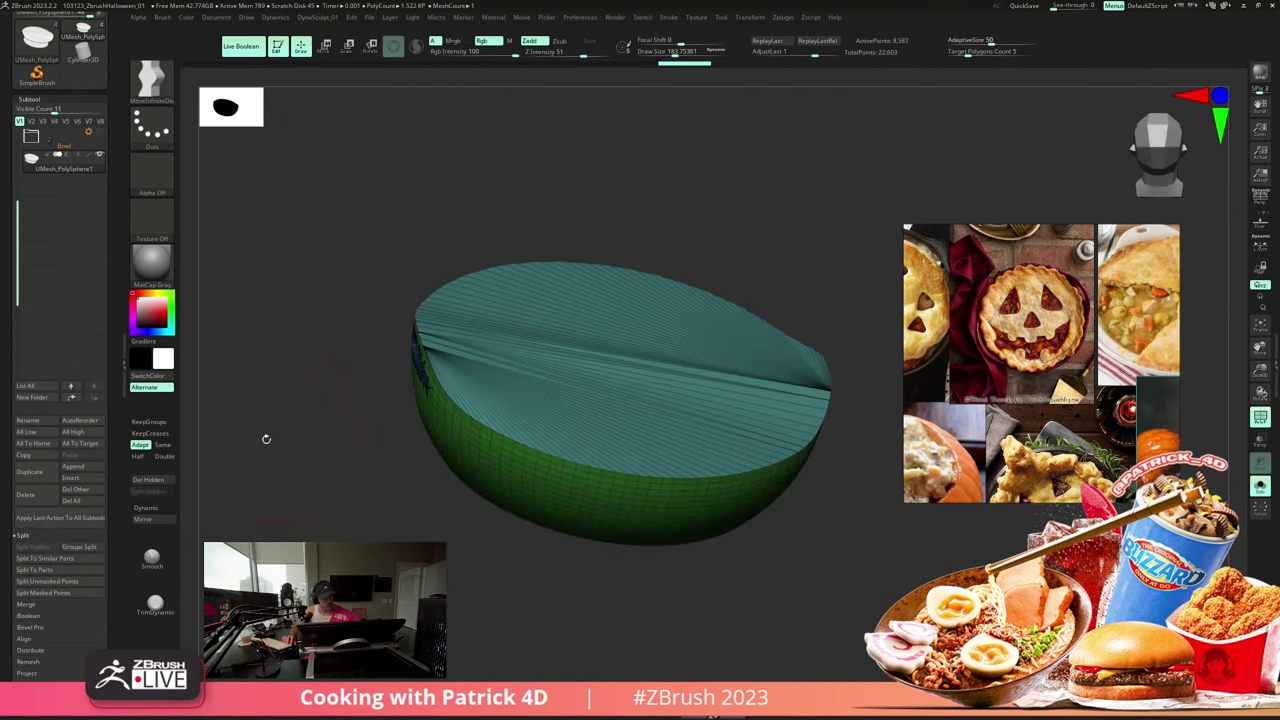
- Isolate the bowl's outer shell polygroup and delete the hidden top cap and handle-cut faces
{"action": "scroll", "coordinate": [10, 492], "scroll_direction": "down", "scroll_amount": 5}
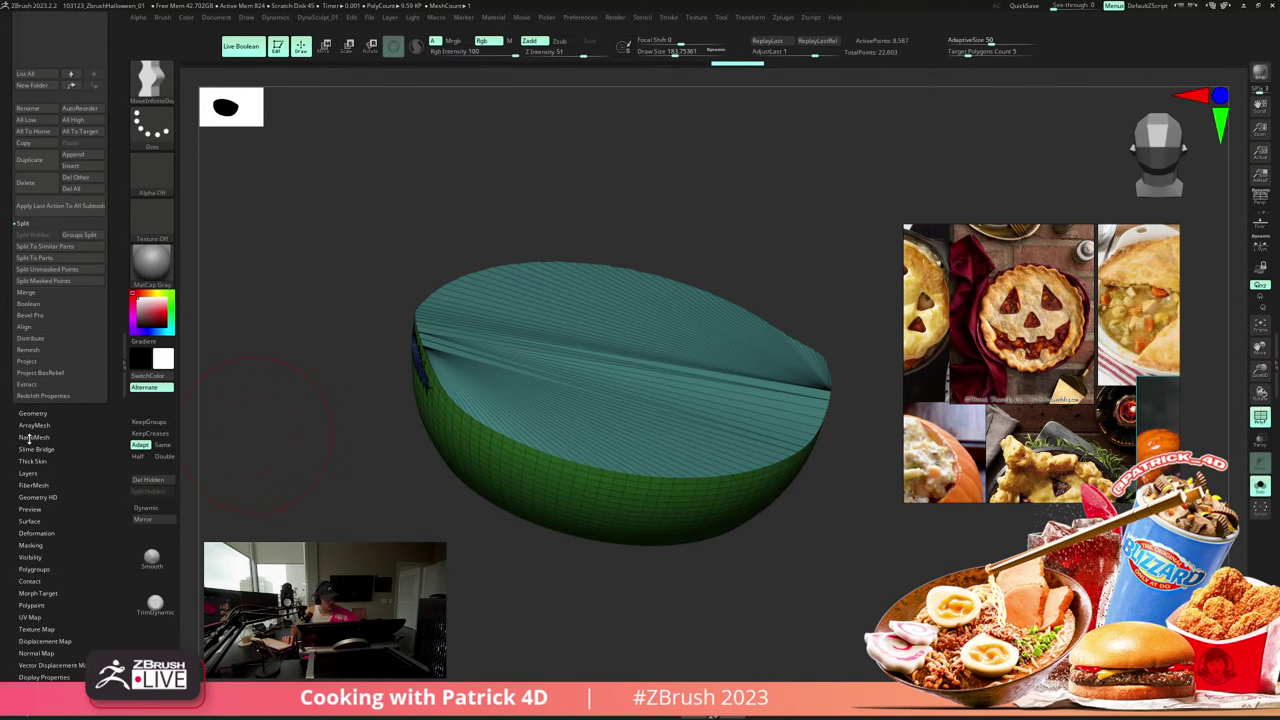
{"action": "left_click", "coordinate": [32, 569]}
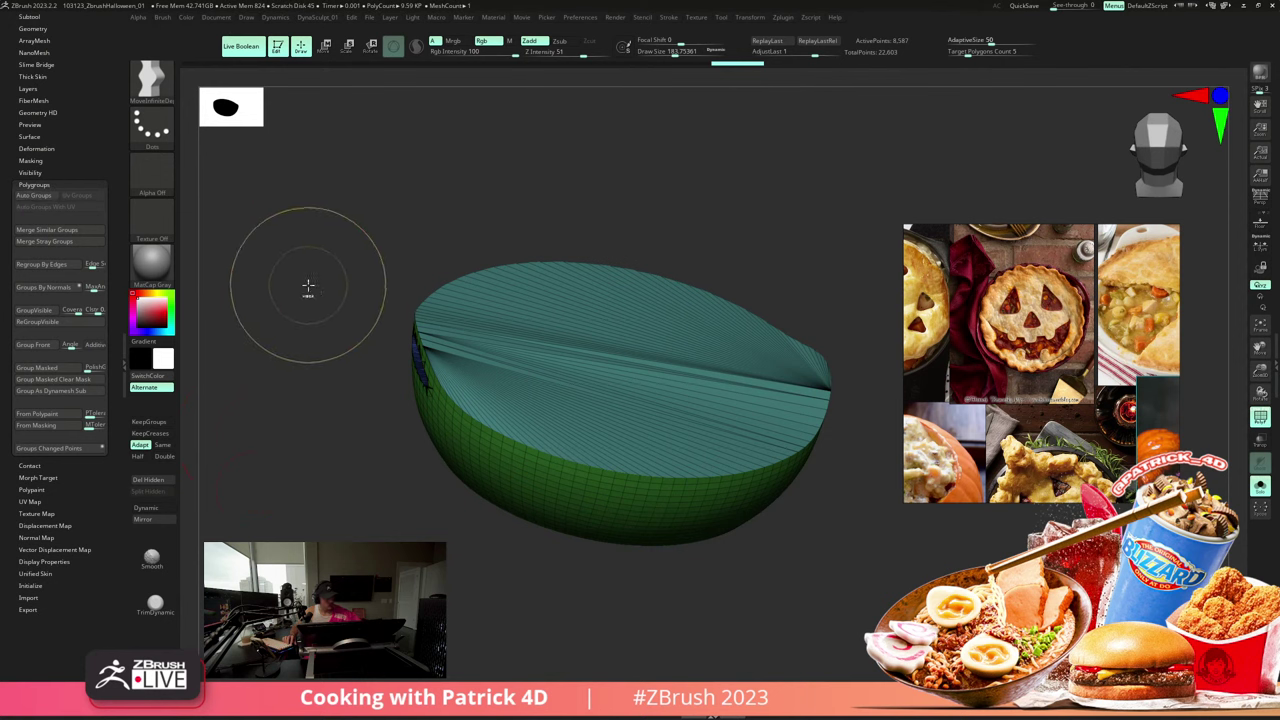
{"action": "left_click_drag", "start_coordinate": [308, 285], "coordinate": [485, 264]}
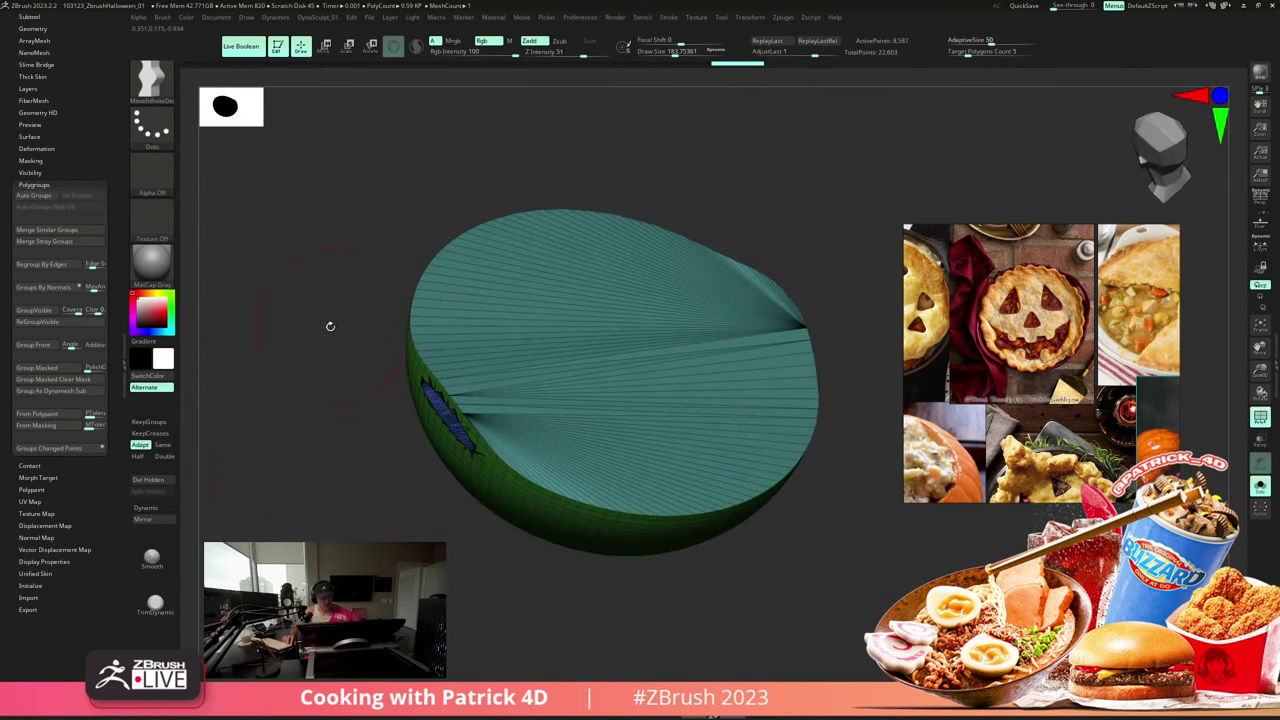
{"action": "mouse_move", "coordinate": [330, 326]}
{"action": "left_mouse_down"}
{"action": "mouse_move", "coordinate": [363, 300]}
{"action": "mouse_move", "coordinate": [345, 345]}
{"action": "left_mouse_up"}
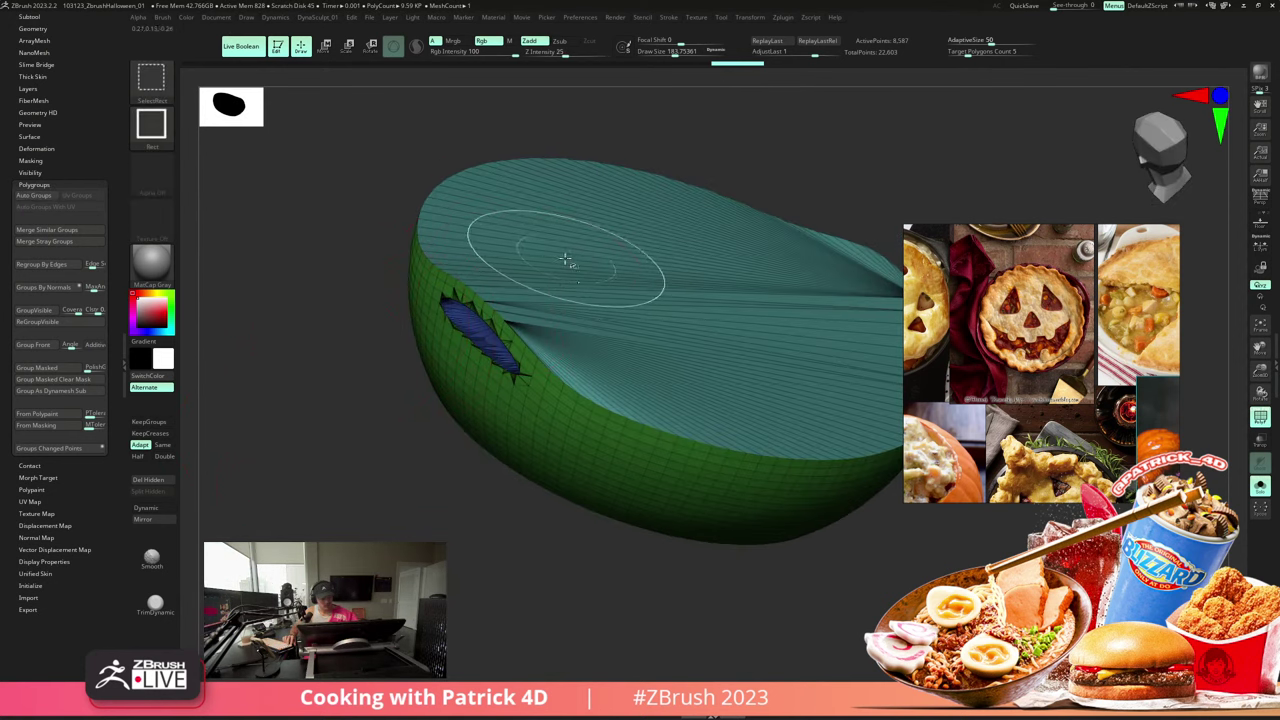
{"action": "left_click", "coordinate": [472, 385], "text": "ctrl+shift"}
{"action": "mouse_move", "coordinate": [414, 380]}
{"action": "left_mouse_down"}
{"action": "mouse_move", "coordinate": [309, 251]}
{"action": "mouse_move", "coordinate": [271, 300]}
{"action": "left_mouse_up"}
{"action": "left_click", "coordinate": [490, 462], "text": "ctrl+shift"}
{"action": "left_click_drag", "start_coordinate": [294, 431], "coordinate": [255, 485], "text": "ctrl+shift"}
{"action": "left_click_drag", "start_coordinate": [192, 448], "coordinate": [230, 342], "text": "alt"}
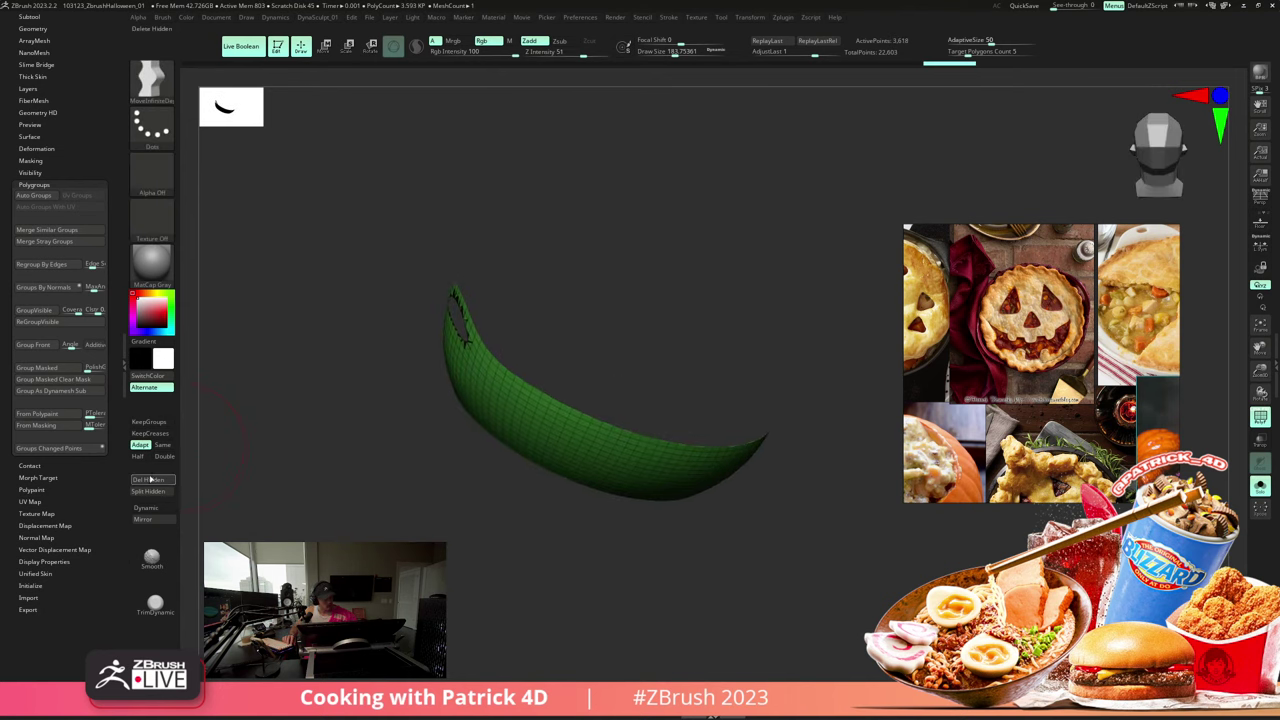
{"action": "left_click", "coordinate": [149, 480]}
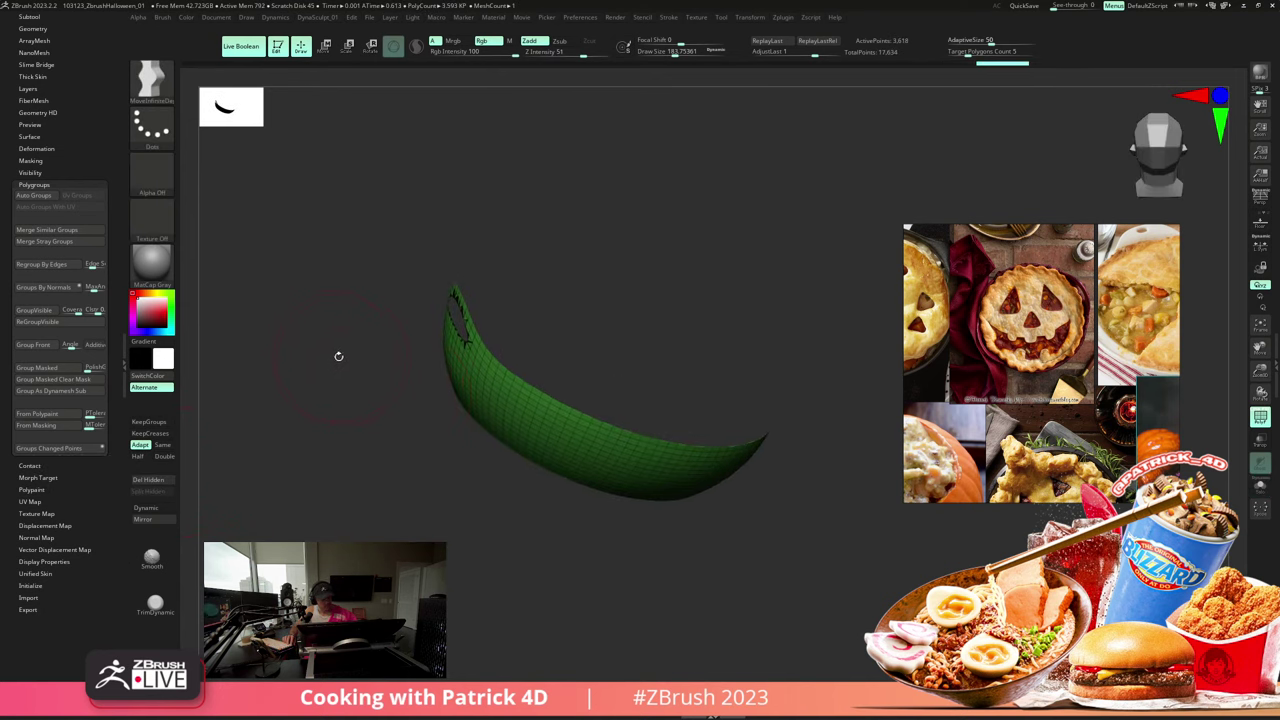
- Frame the remaining bowl shell and turn on KeepGroups in the ZRemesher settings
{"action": "key", "text": "f"}
{"action": "left_click_drag", "start_coordinate": [308, 359], "coordinate": [418, 307]}
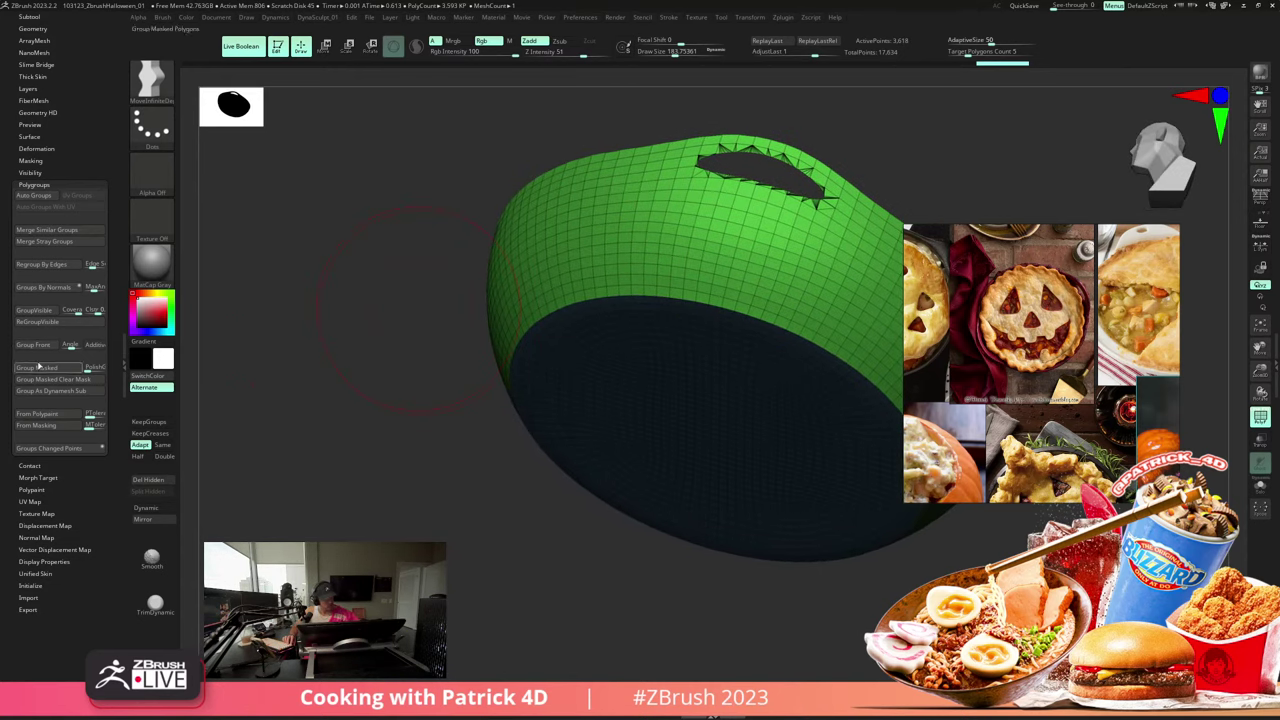
{"action": "left_click", "coordinate": [32, 28]}
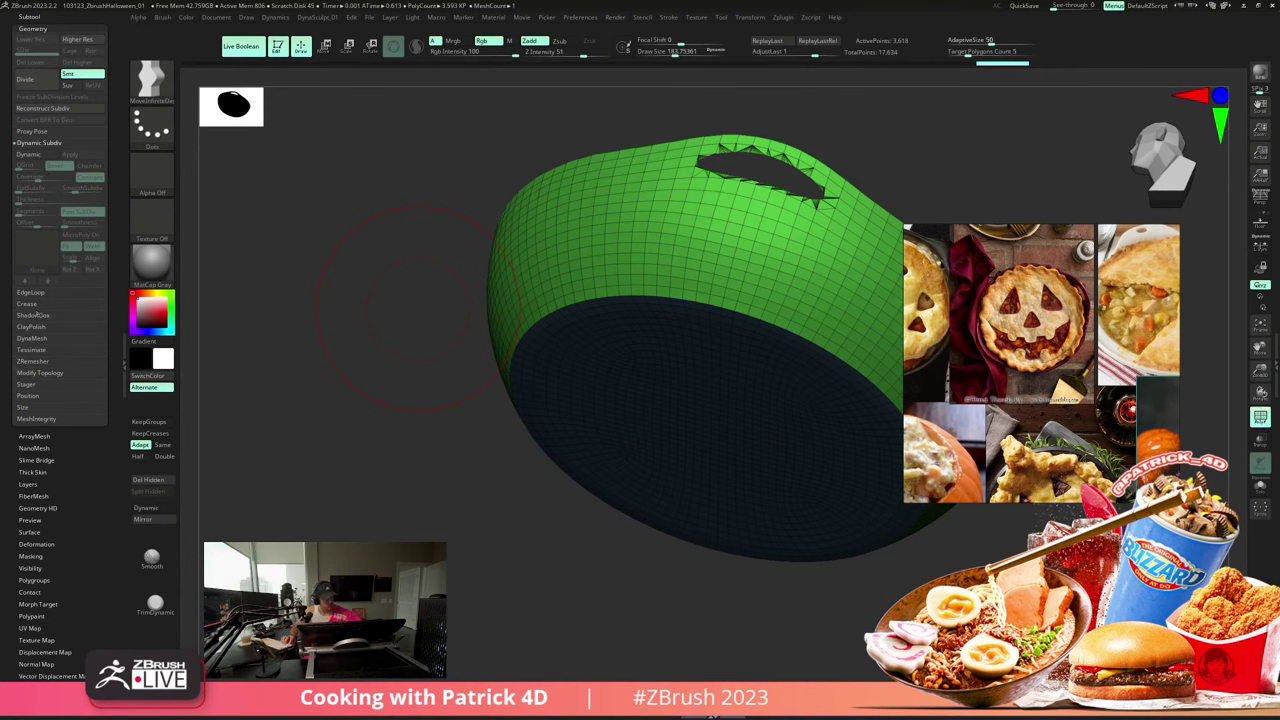
{"action": "left_click", "coordinate": [31, 361]}
{"action": "left_click", "coordinate": [80, 292]}
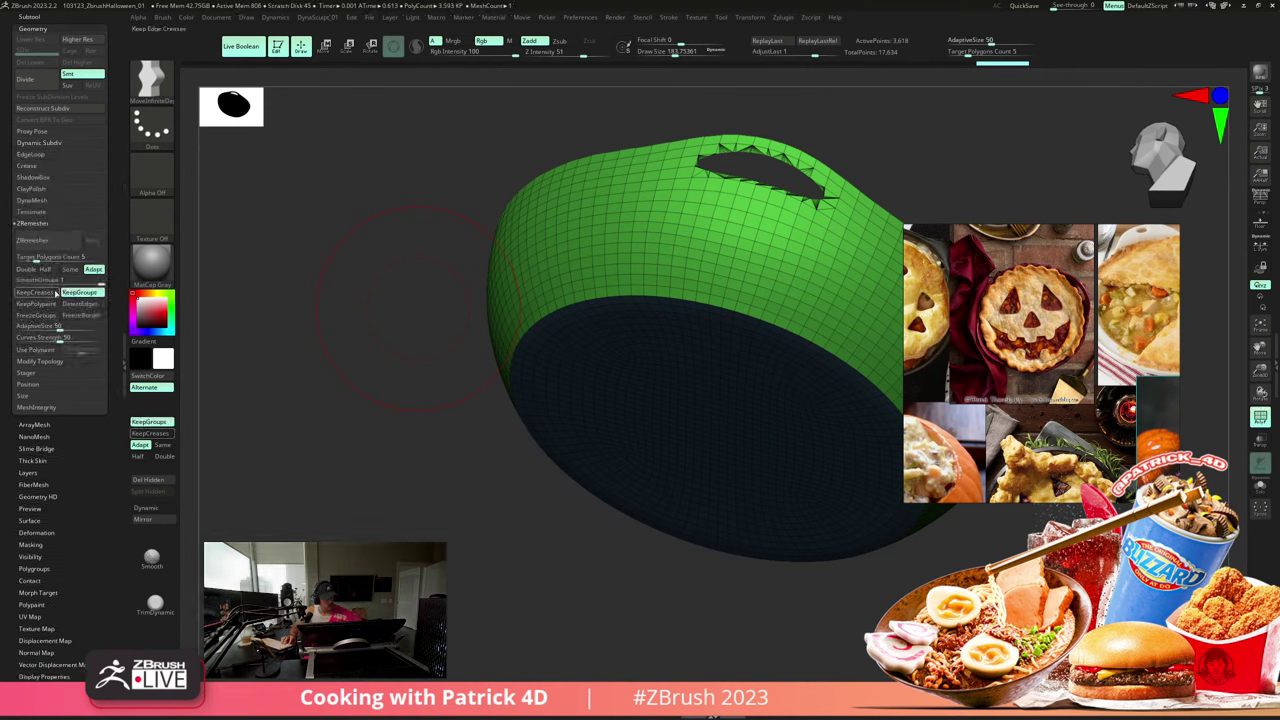
- Try remeshing the bowl shell at half the polygon count with SmoothGroups at 0, then undo it
{"action": "left_click", "coordinate": [45, 269]}
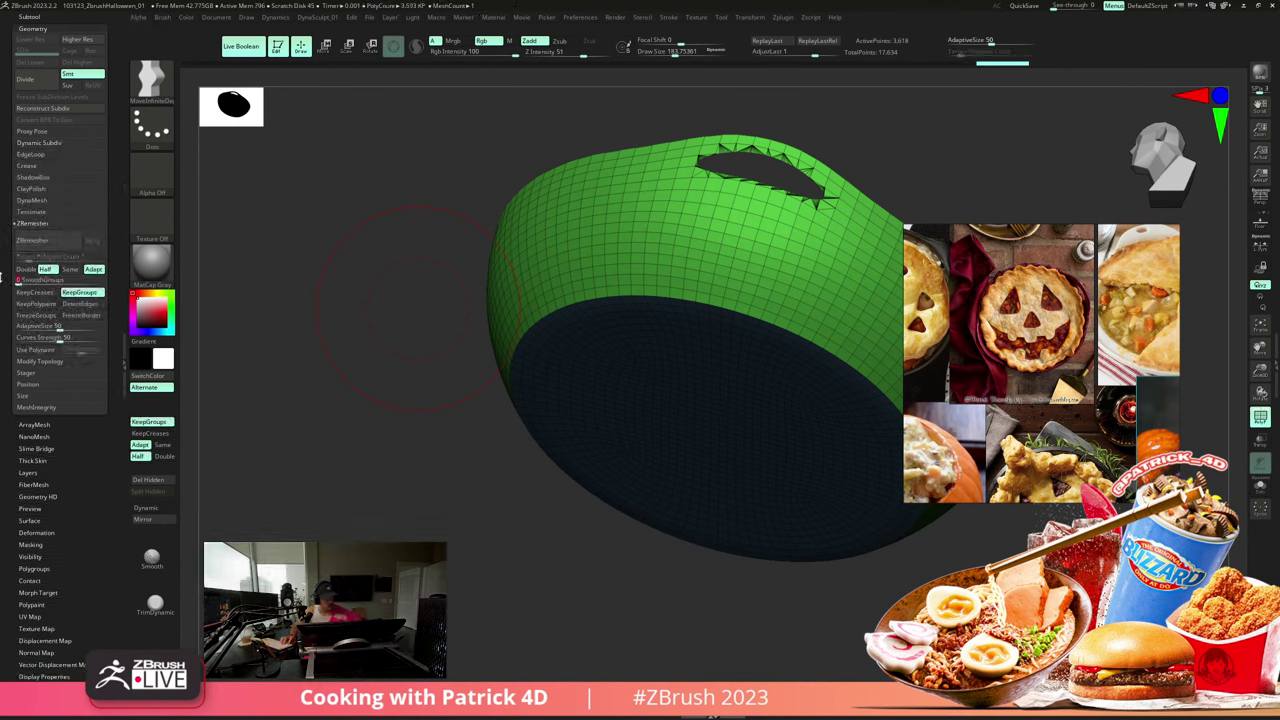
{"action": "left_click", "coordinate": [32, 240]}
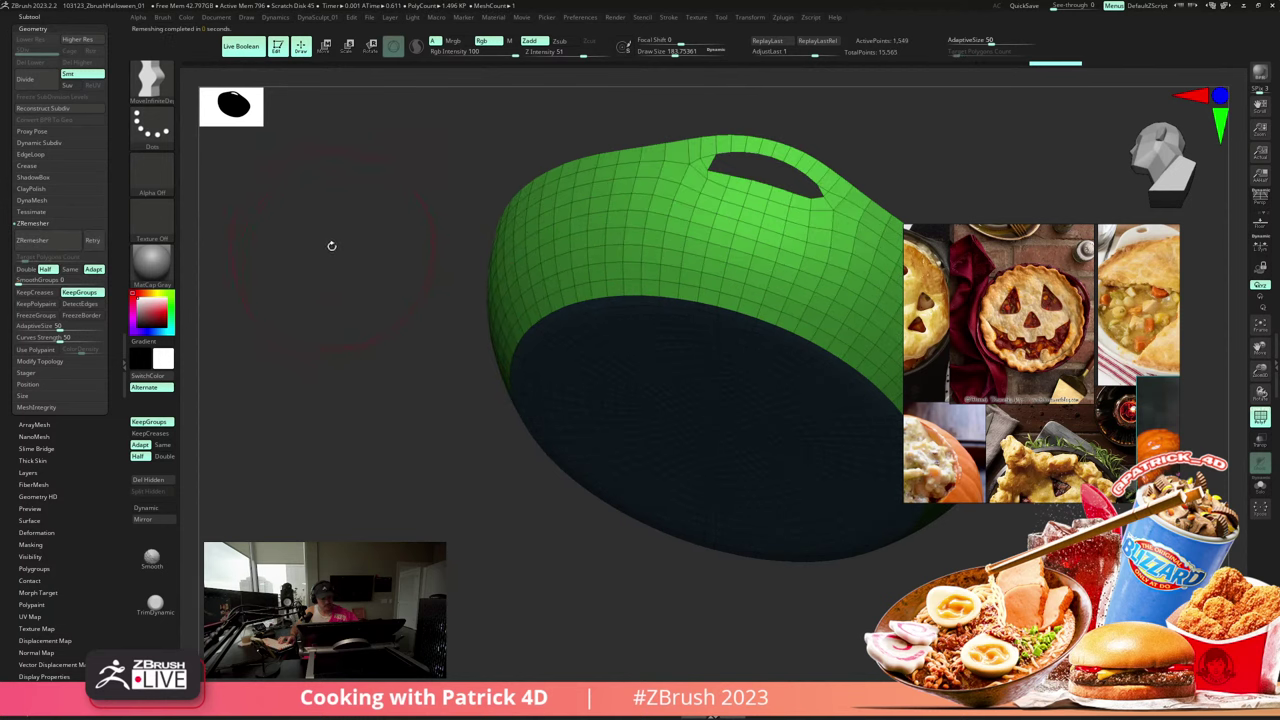
{"action": "left_click_drag", "start_coordinate": [331, 245], "coordinate": [341, 285]}
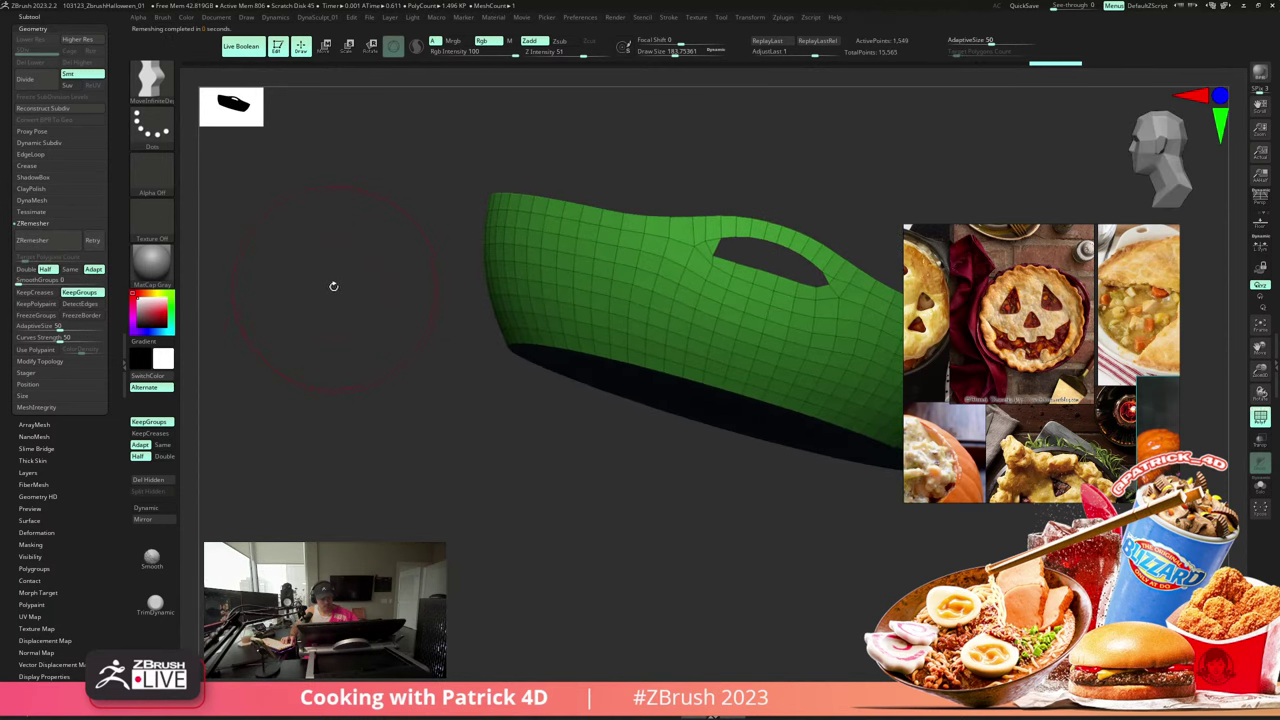
{"action": "key", "text": "ctrl+z"}
- Try remeshing the shell at the same polygon count with SmoothGroups at 0, then undo it
{"action": "left_click", "coordinate": [70, 270]}
{"action": "left_click", "coordinate": [32, 240]}
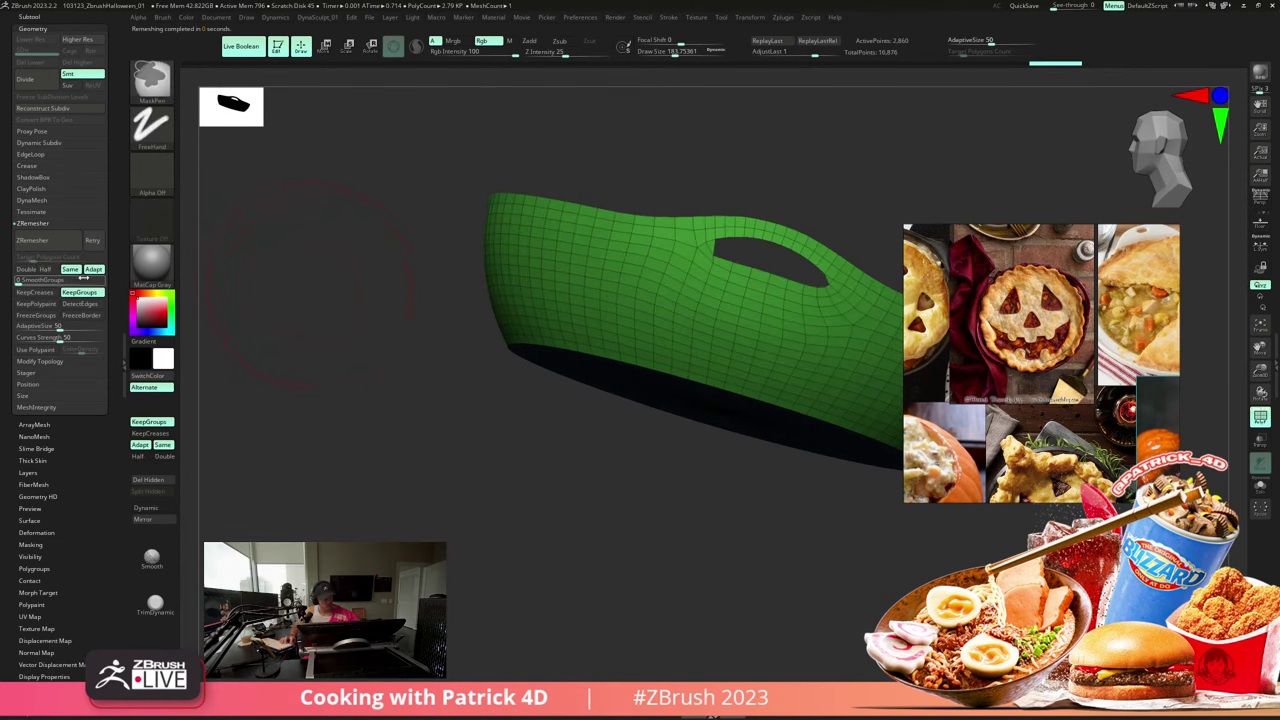
{"action": "key", "text": "ctrl+z"}
- Try remeshing the shell at double the polygon count and again at half, then revert to the original shell
{"action": "left_click", "coordinate": [25, 269]}
{"action": "left_click", "coordinate": [32, 240]}
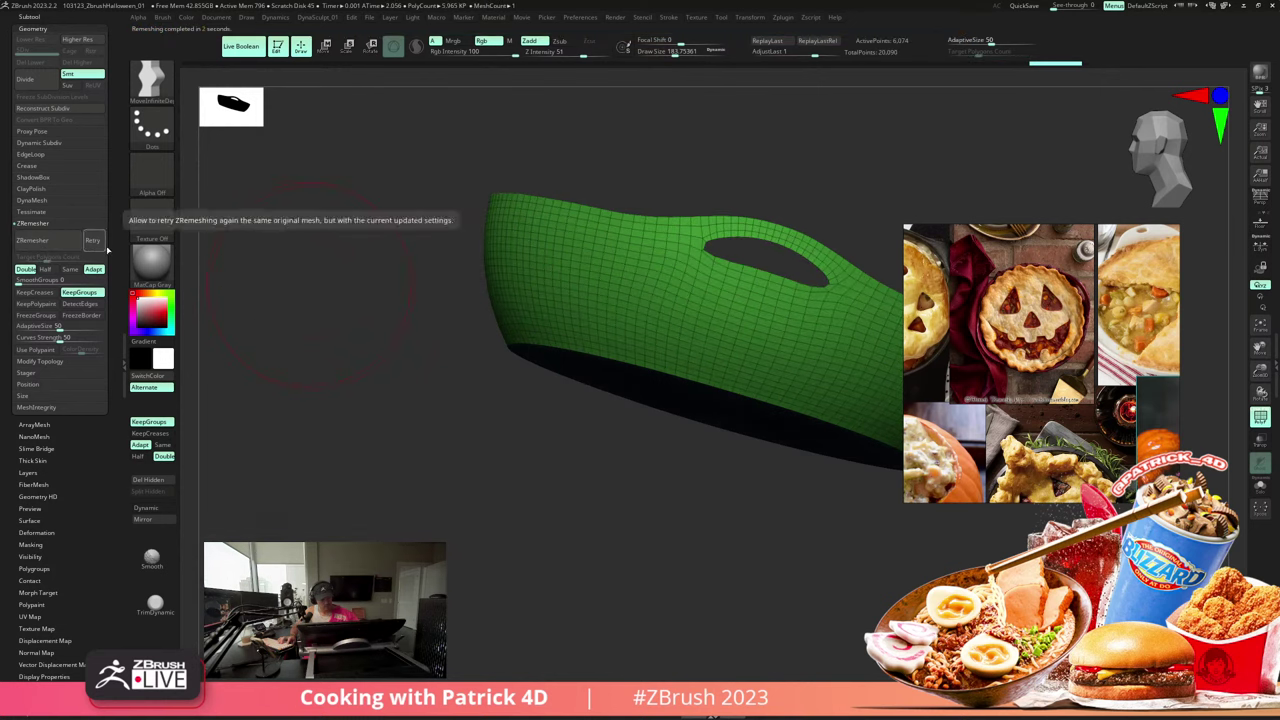
{"action": "left_click", "coordinate": [44, 269]}
{"action": "left_click", "coordinate": [32, 240]}
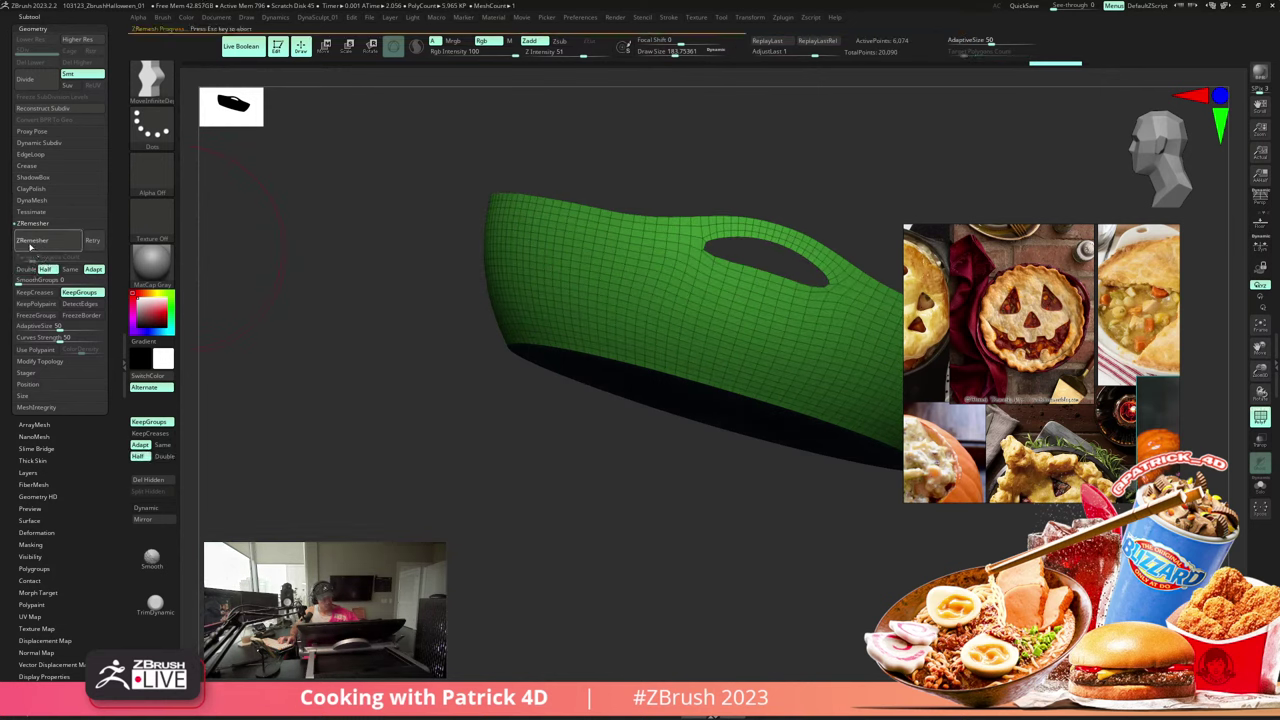
{"action": "key", "text": "ctrl+z"}
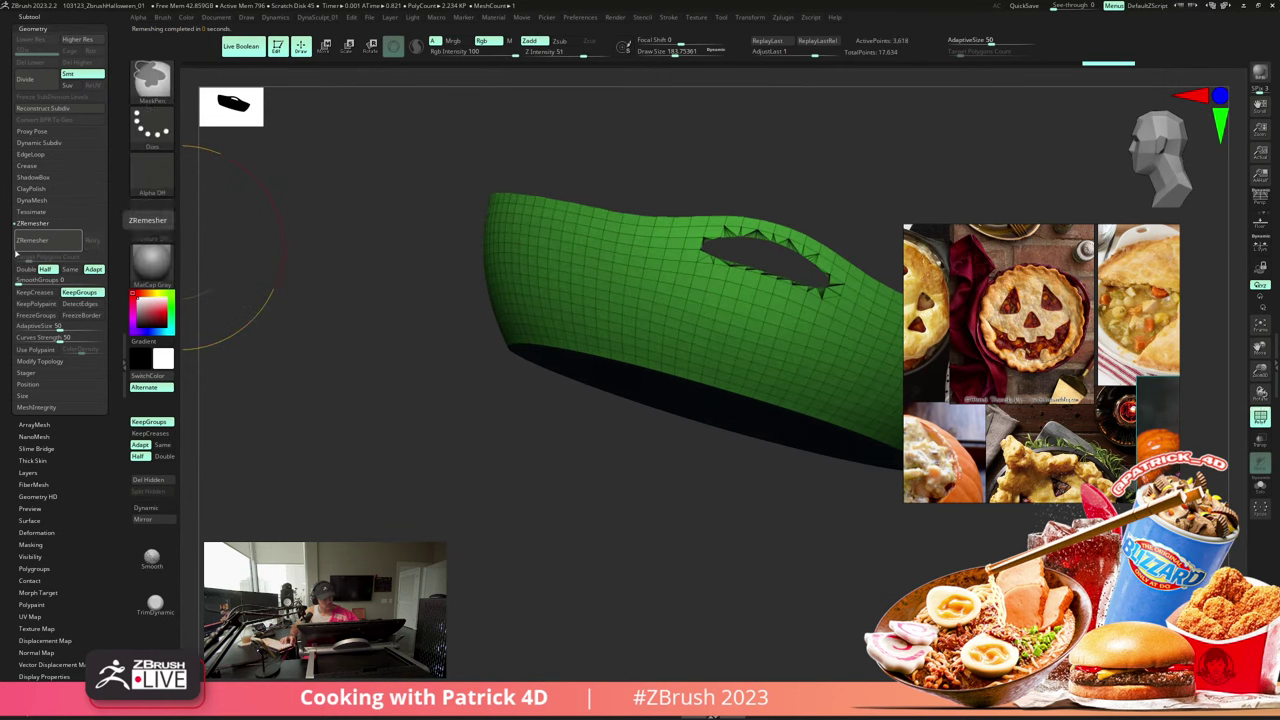
- Try remeshing the shell at half the polygon count with SmoothGroups at about 0.17 and about 0.55, undoing each attempt
{"action": "left_click_drag", "start_coordinate": [20, 281], "coordinate": [32, 281]}
{"action": "left_click", "coordinate": [30, 244]}
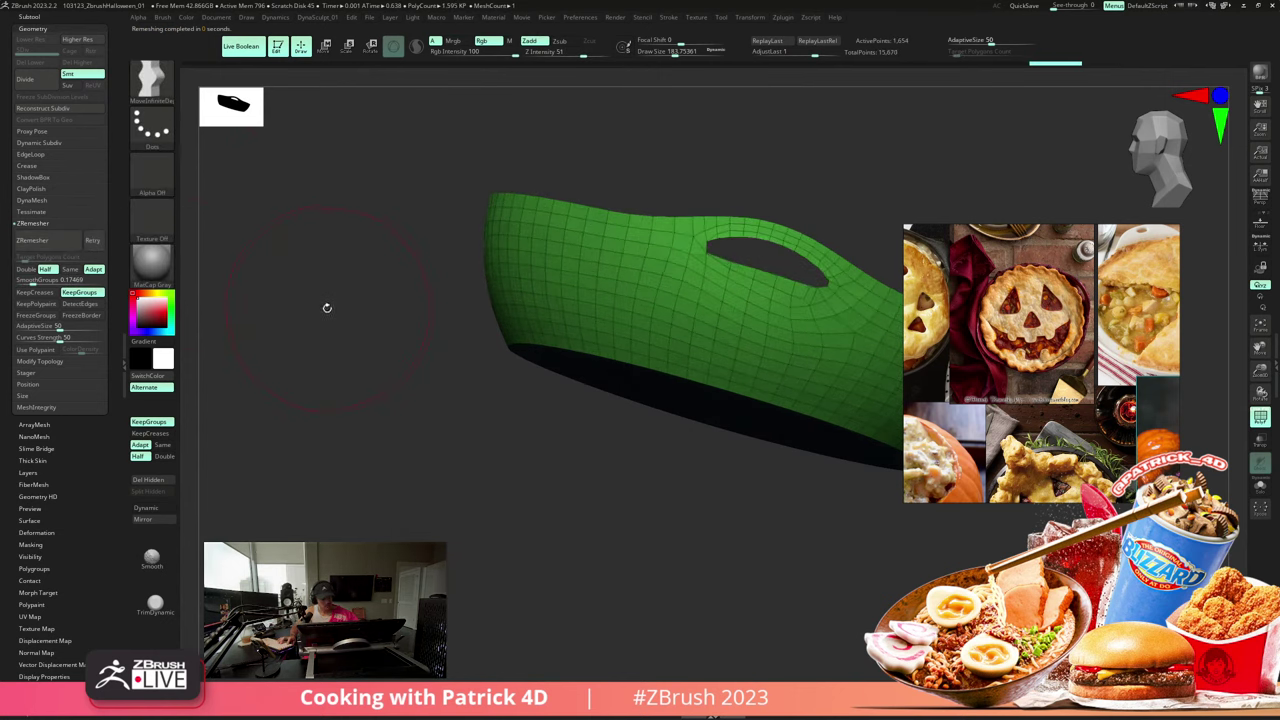
{"action": "key", "text": "ctrl+z"}
{"action": "left_click", "coordinate": [38, 284]}
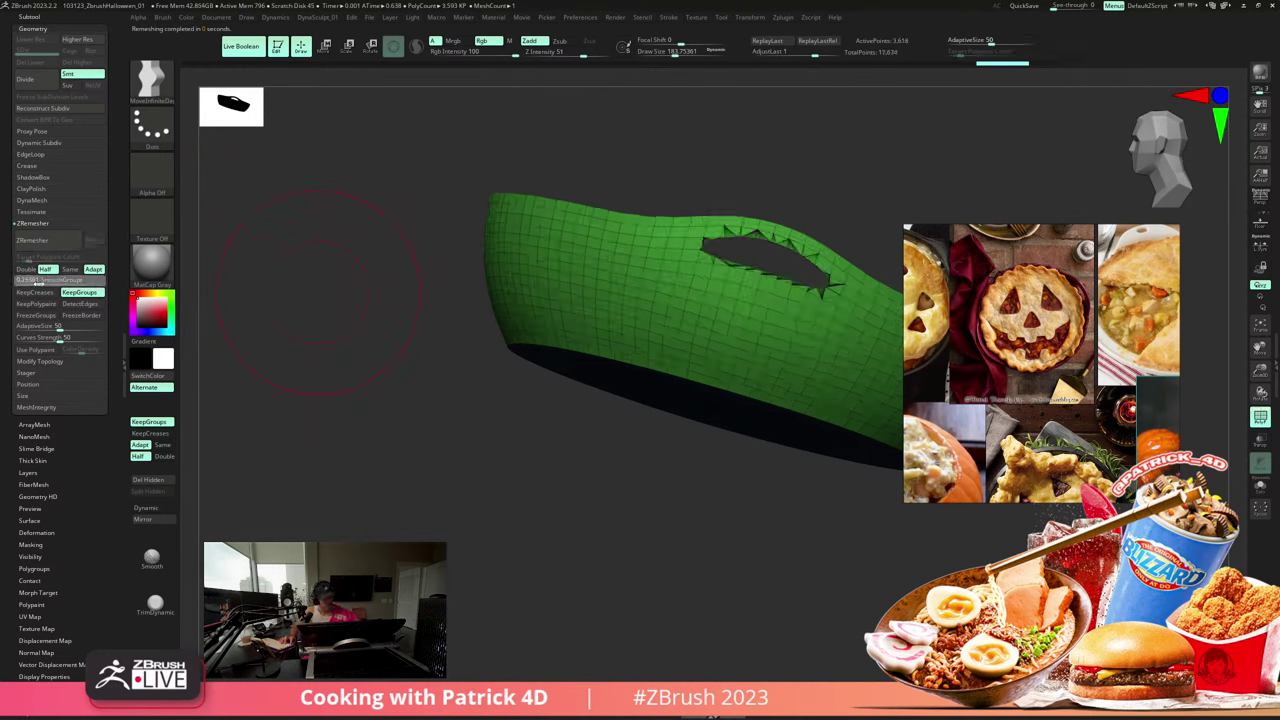
{"action": "left_click", "coordinate": [40, 241]}
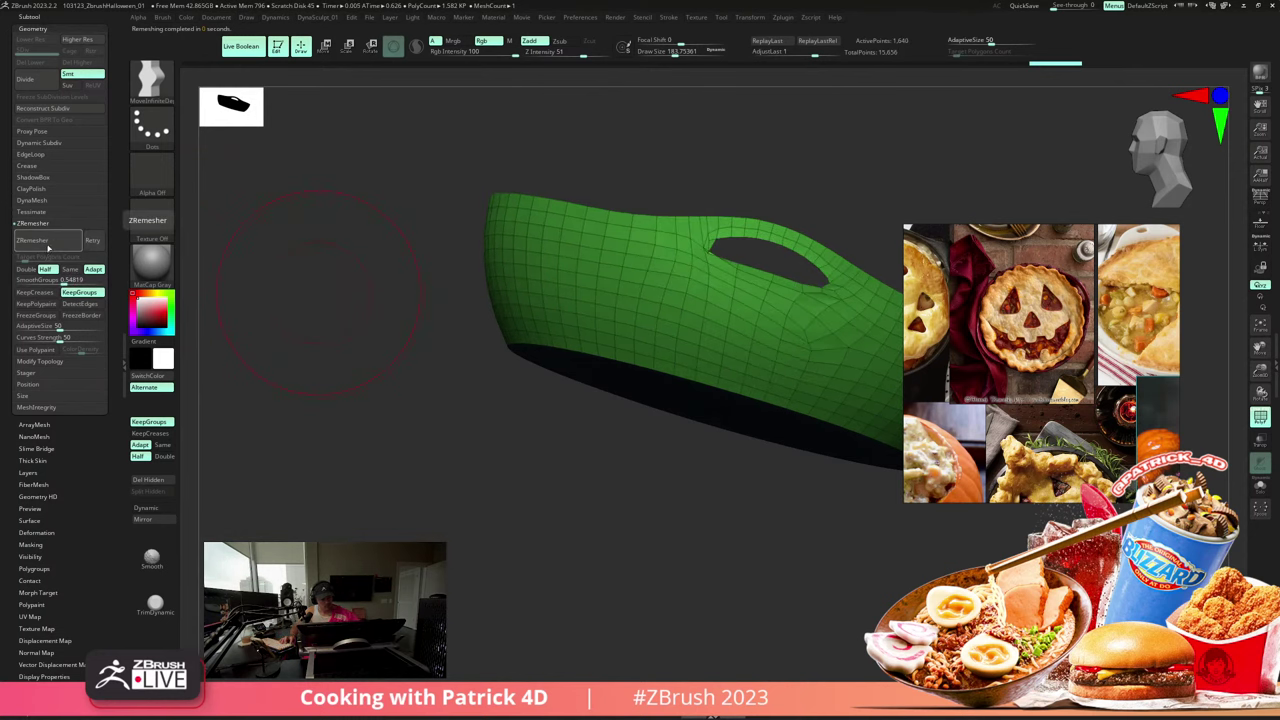
{"action": "key", "text": "ctrl+z"}
- Try remeshing the shell at the same polygon count with SmoothGroups at about 0.19 and about 0.43, undoing each attempt
{"action": "left_click", "coordinate": [55, 281]}
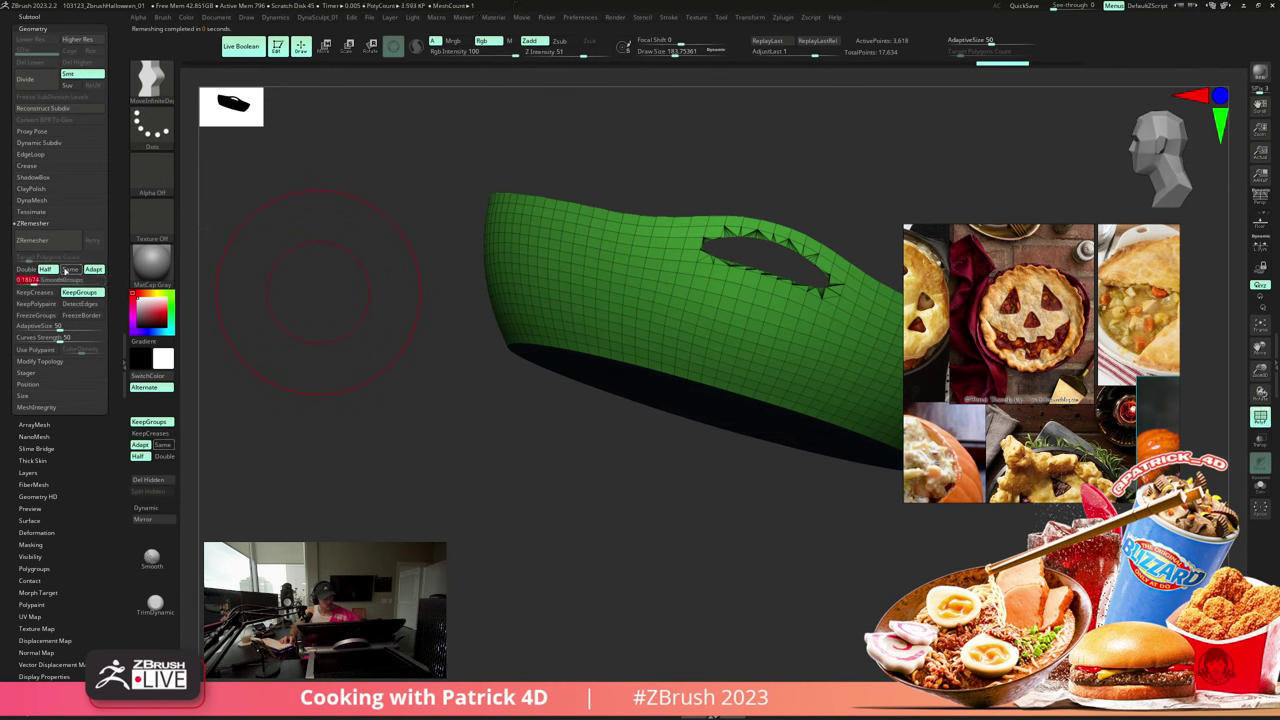
{"action": "left_click", "coordinate": [42, 243]}
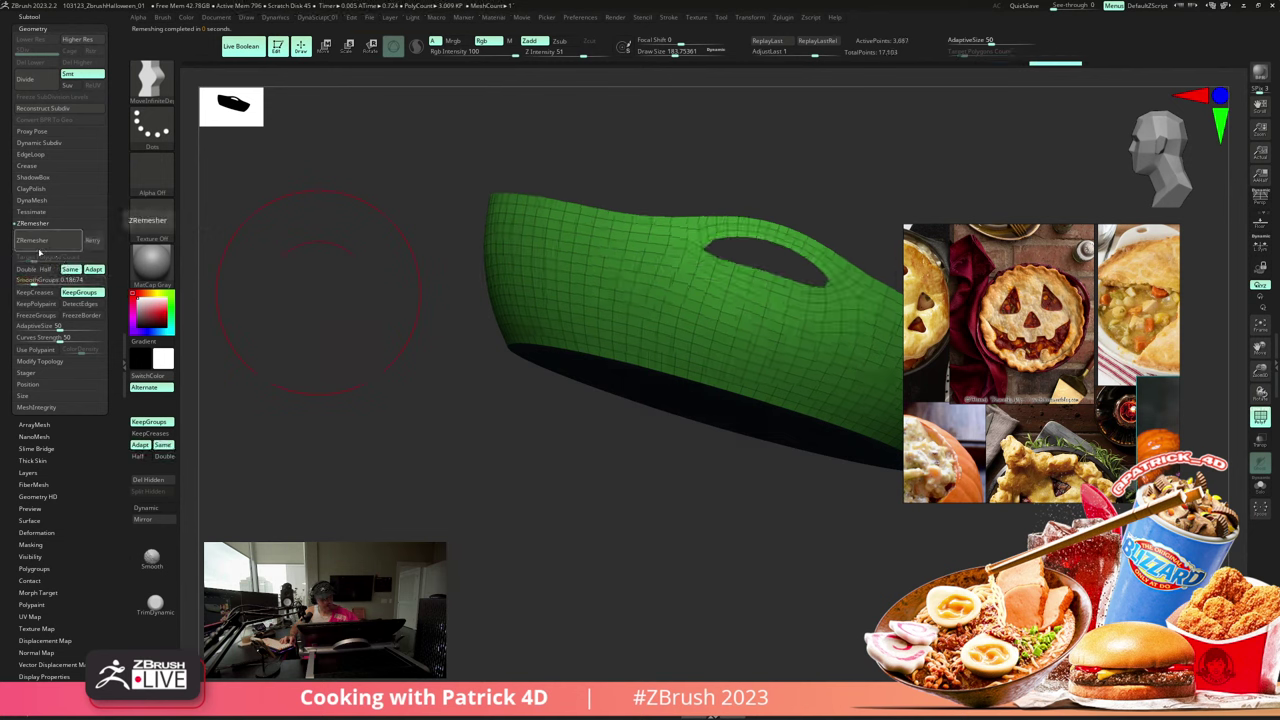
{"action": "key", "text": "ctrl+z"}
{"action": "left_click", "coordinate": [45, 281]}
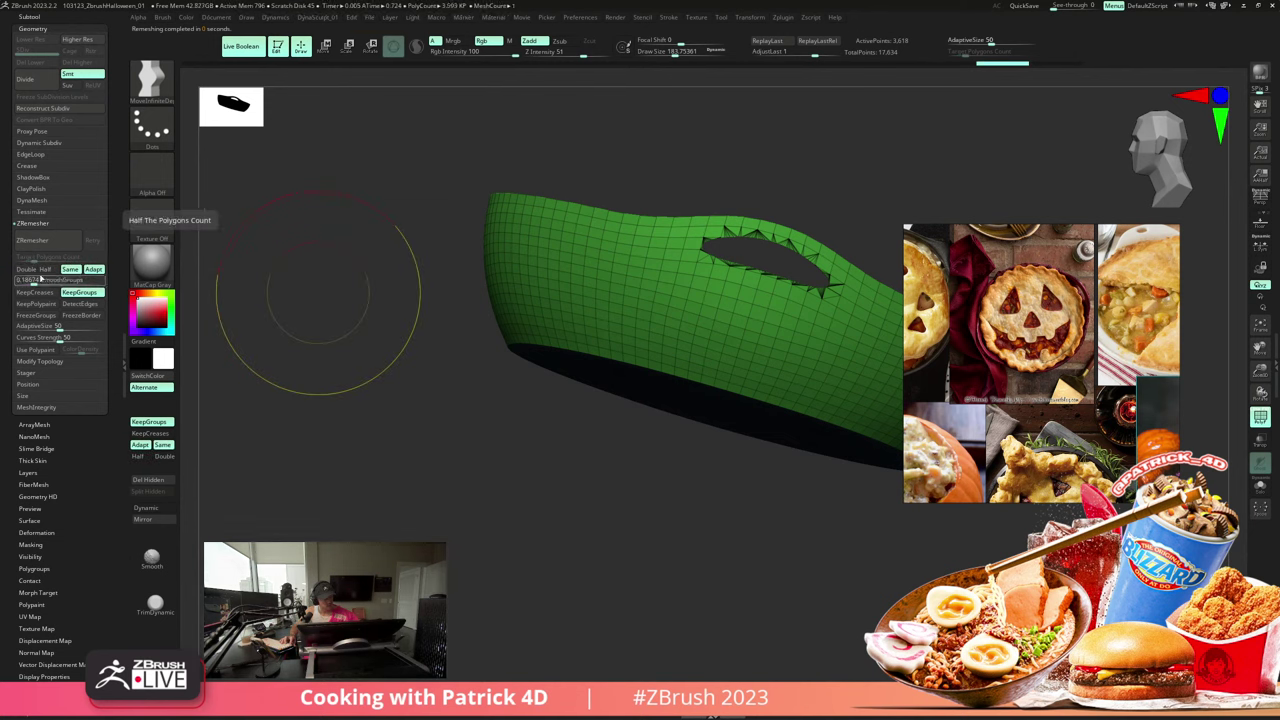
{"action": "left_click", "coordinate": [43, 240]}
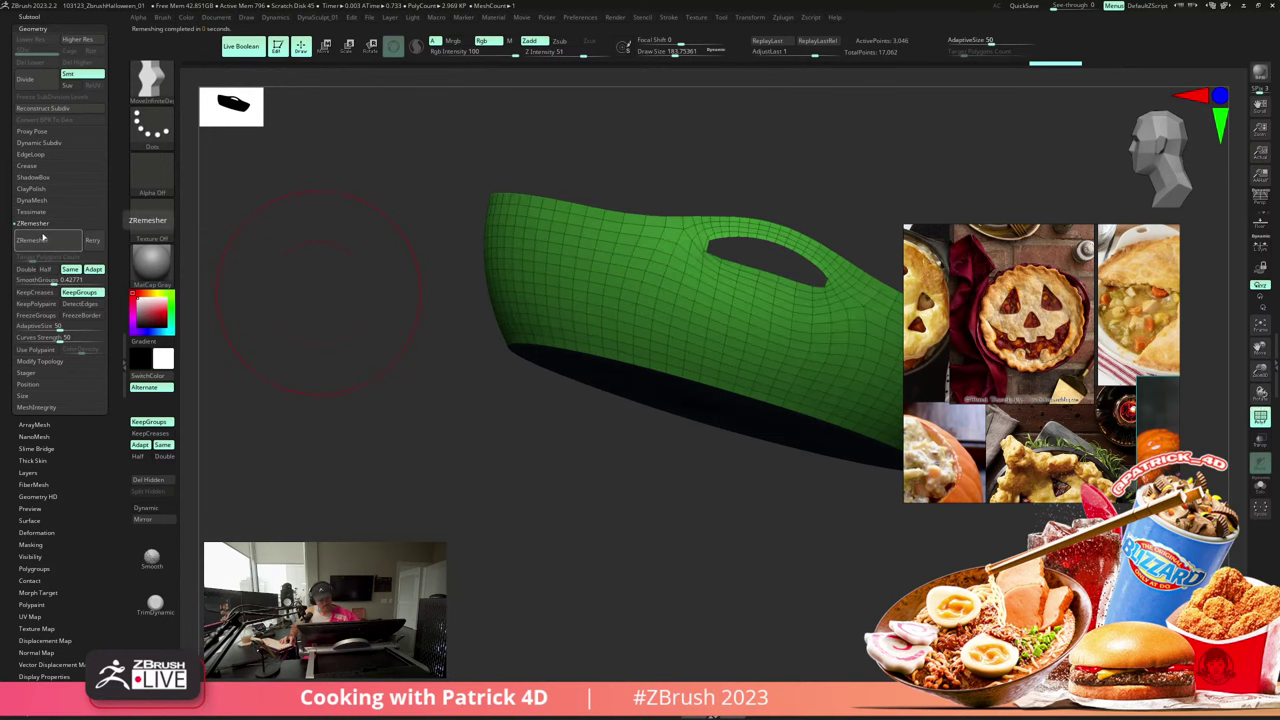
{"action": "key", "text": "ctrl+z"}
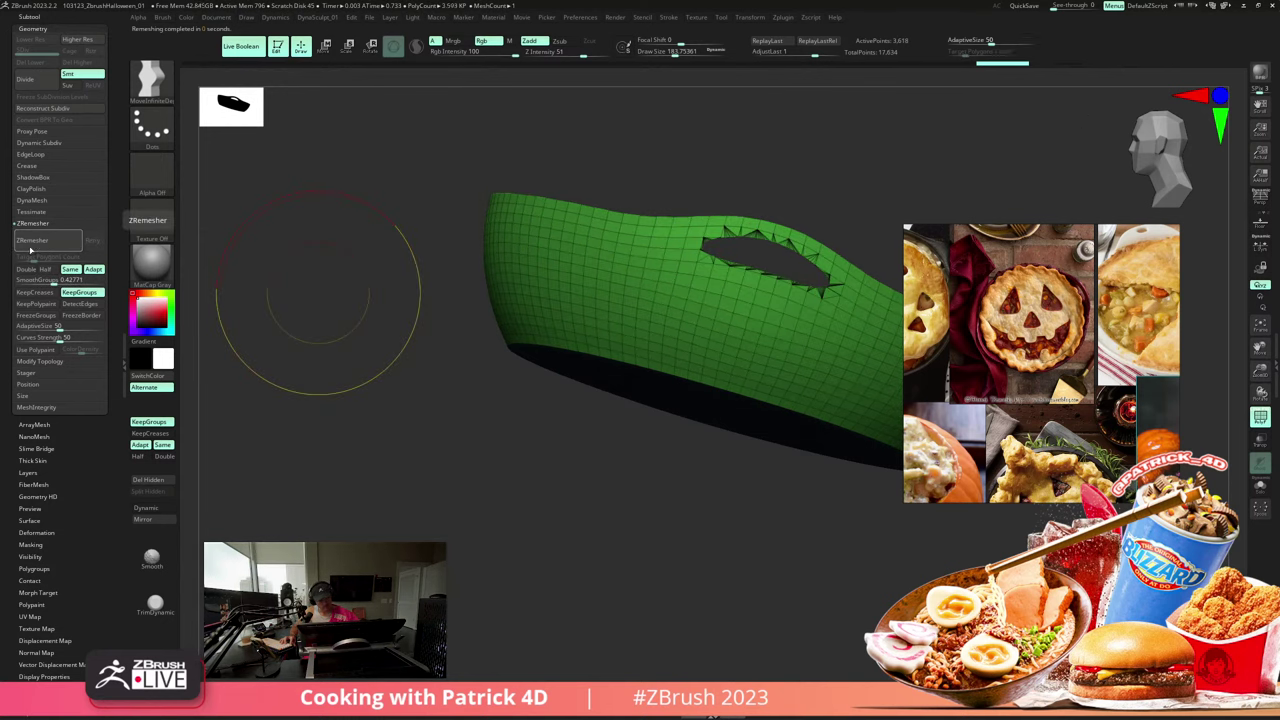
- Set SmoothGroups to about 0.74 and remesh the bowl shell at the same polygon count with ZRemesher
{"action": "left_click", "coordinate": [80, 281]}
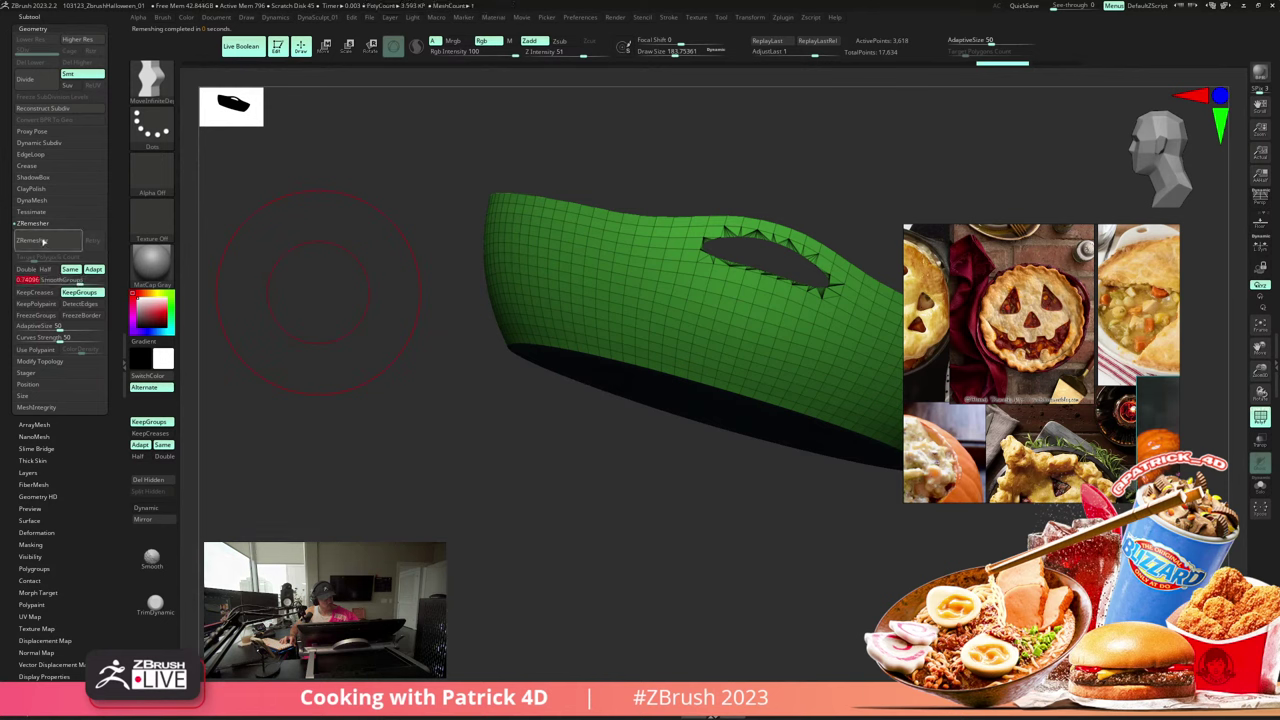
{"action": "left_click", "coordinate": [43, 240]}
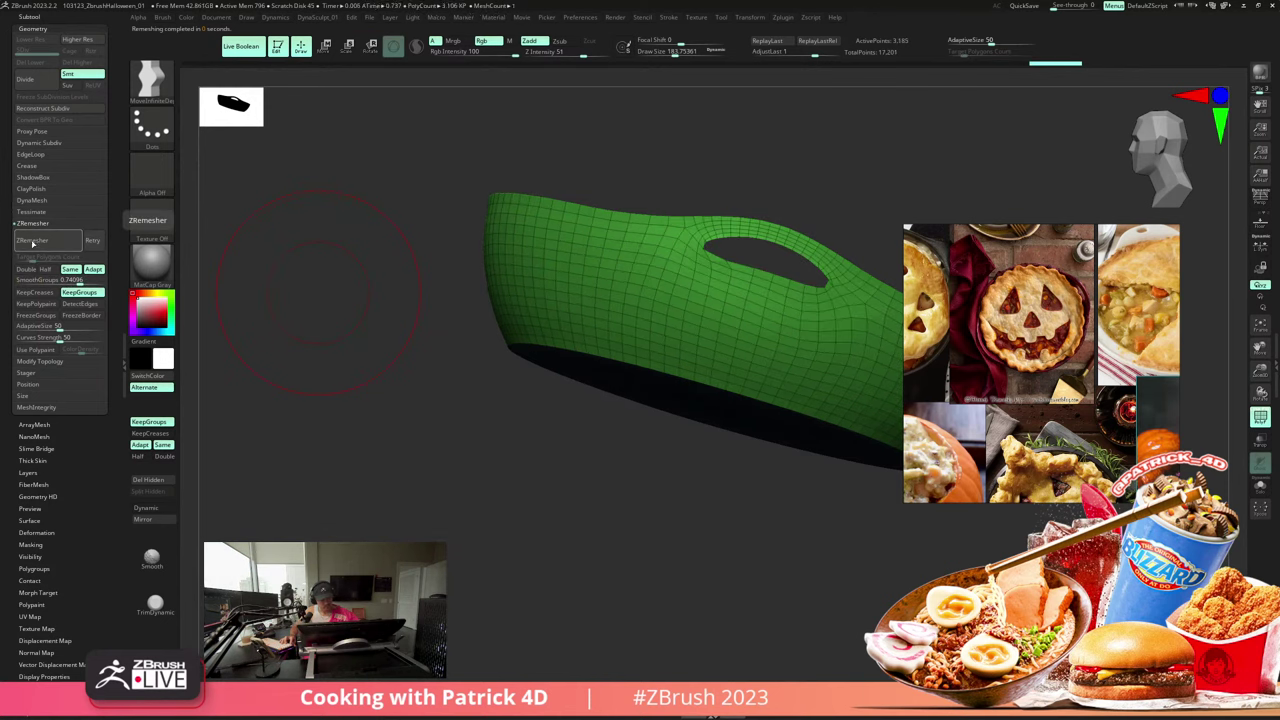
- Try a further remesh of the cleaned shell at half the polygon count, then undo it
{"action": "left_click", "coordinate": [45, 269]}
{"action": "left_click", "coordinate": [30, 241]}
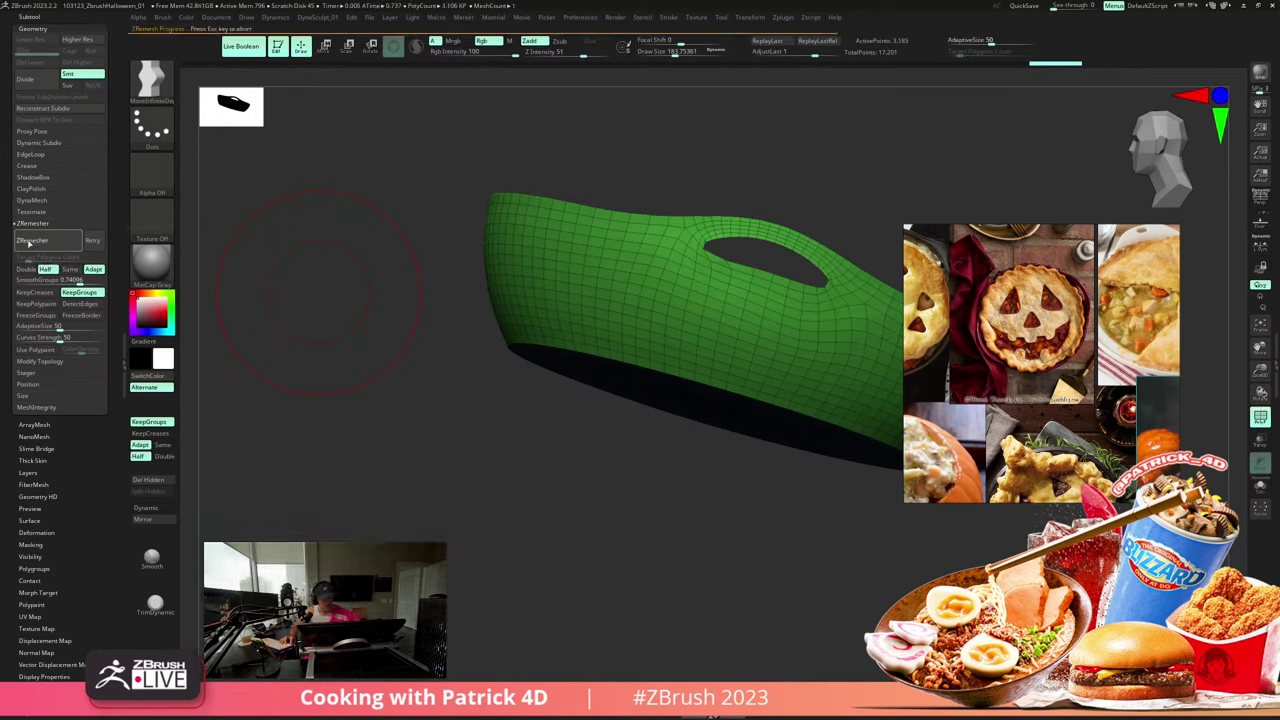
{"action": "key", "text": "ctrl+z"}
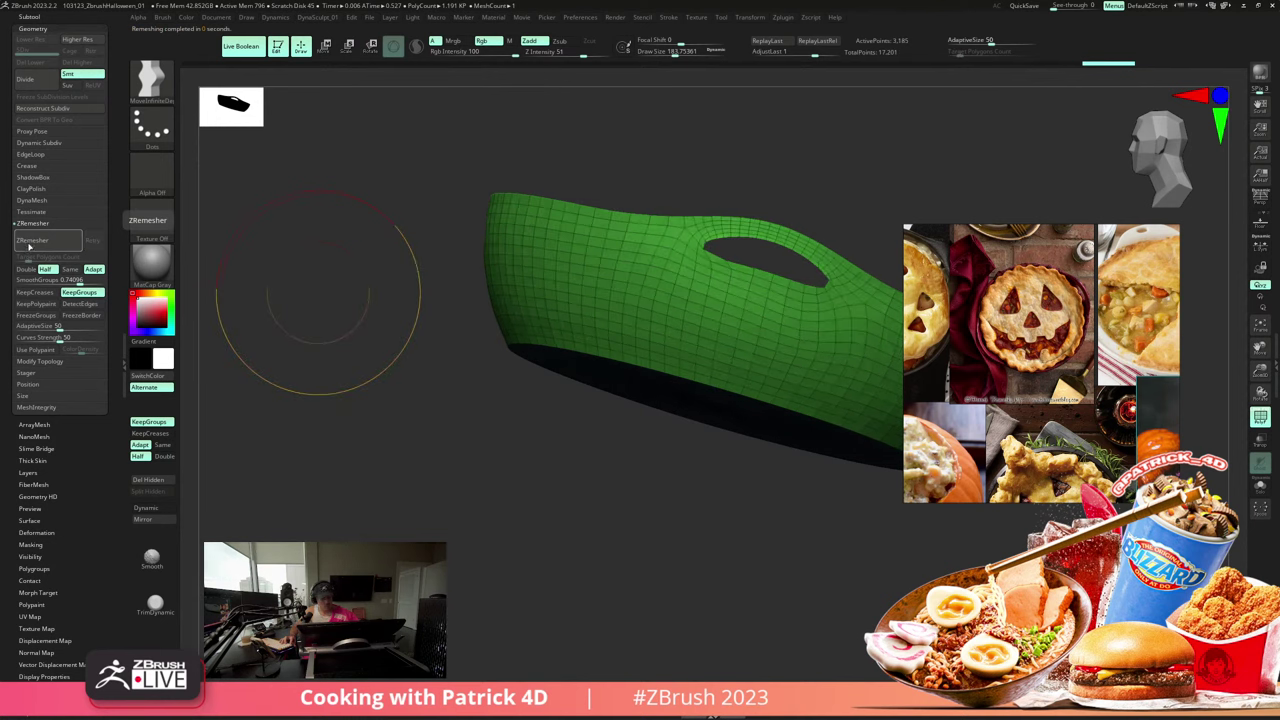
- Try remeshing the bowl shell at double the polygon count, then undo it
{"action": "left_click", "coordinate": [25, 269]}
{"action": "left_click", "coordinate": [35, 241]}
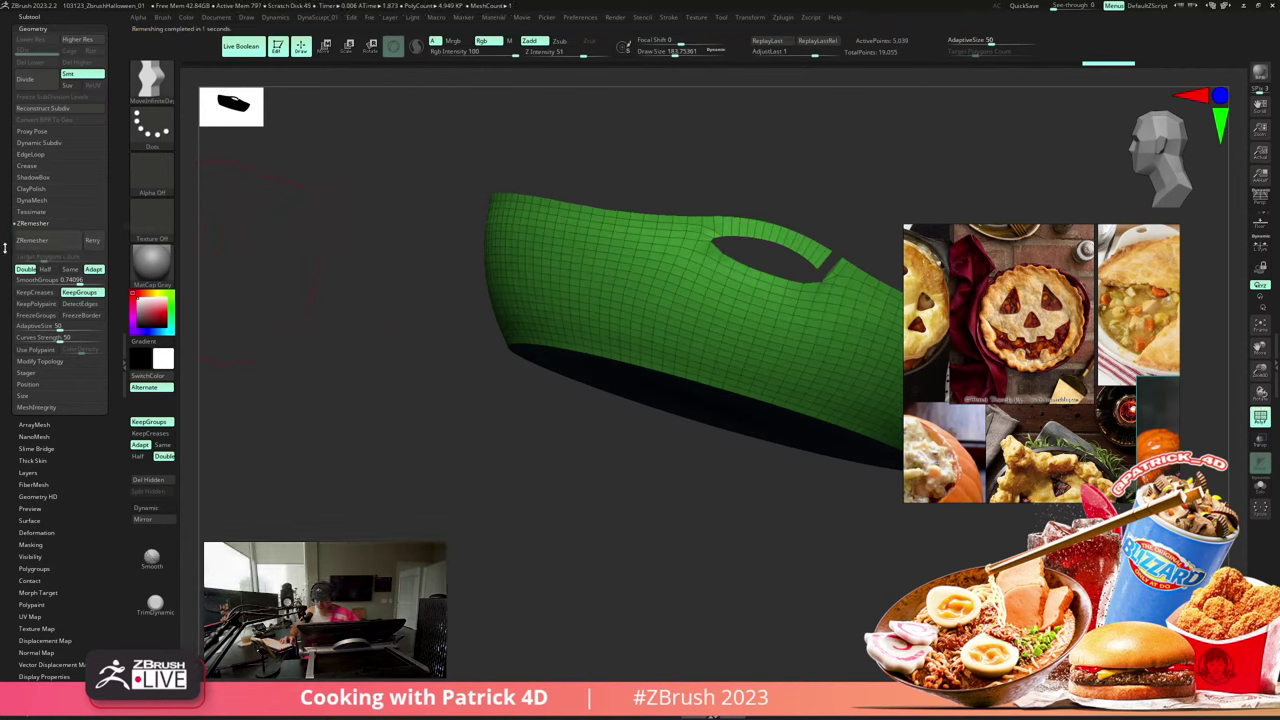
{"action": "key", "text": "ctrl+z"}
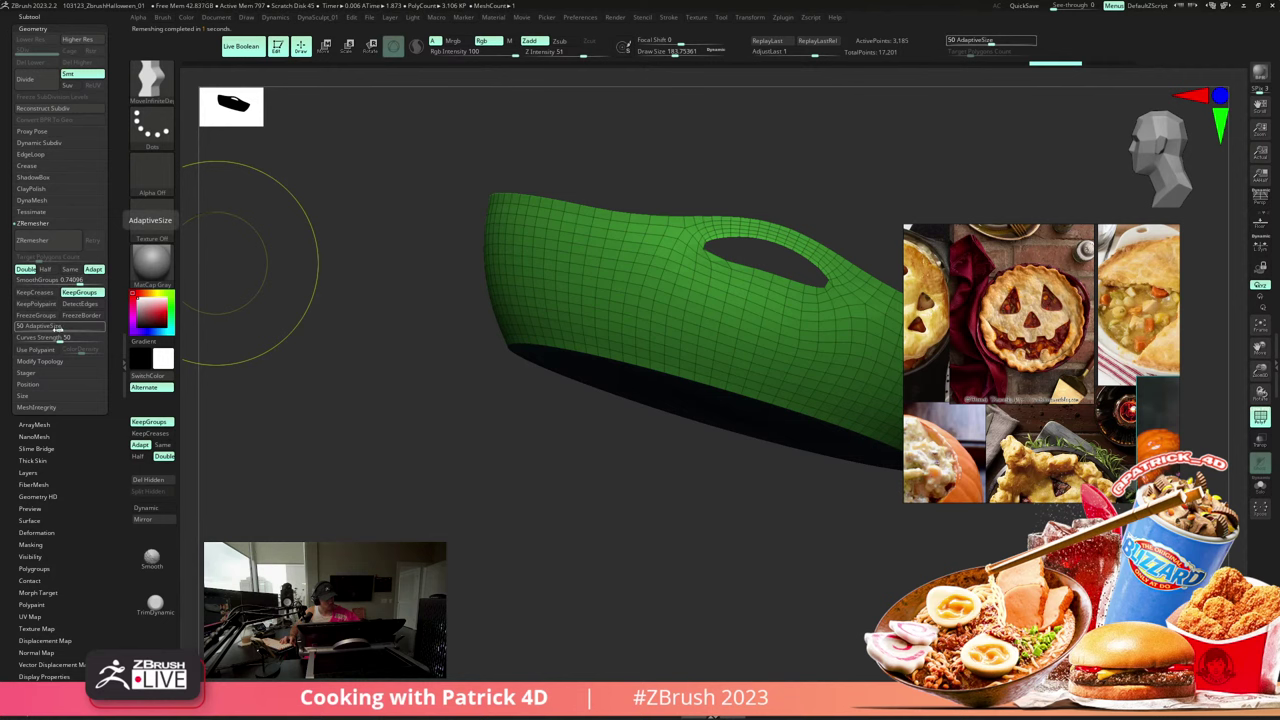
- Set AdaptiveSize to 100 and try remeshing the shell at half the polygon count, undoing each attempt
{"action": "left_click_drag", "start_coordinate": [58, 330], "coordinate": [117, 339]}
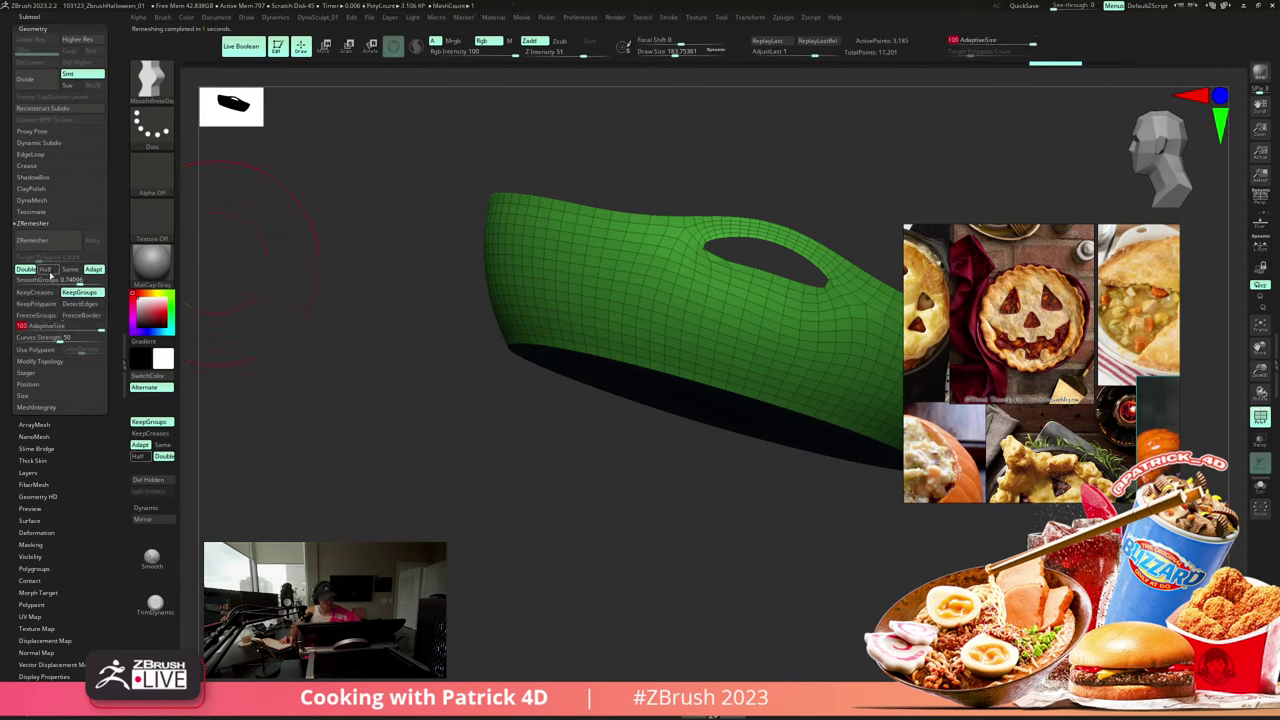
{"action": "left_click", "coordinate": [38, 240]}
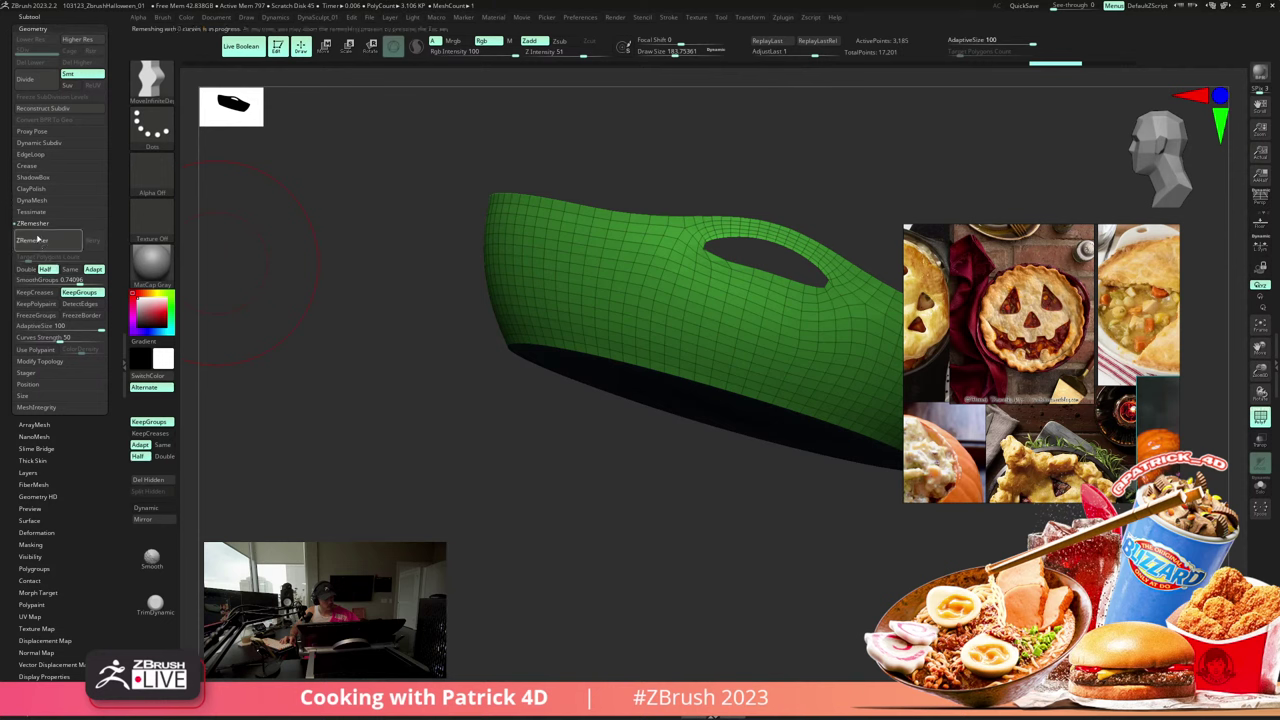
{"action": "key", "text": "ctrl+z"}
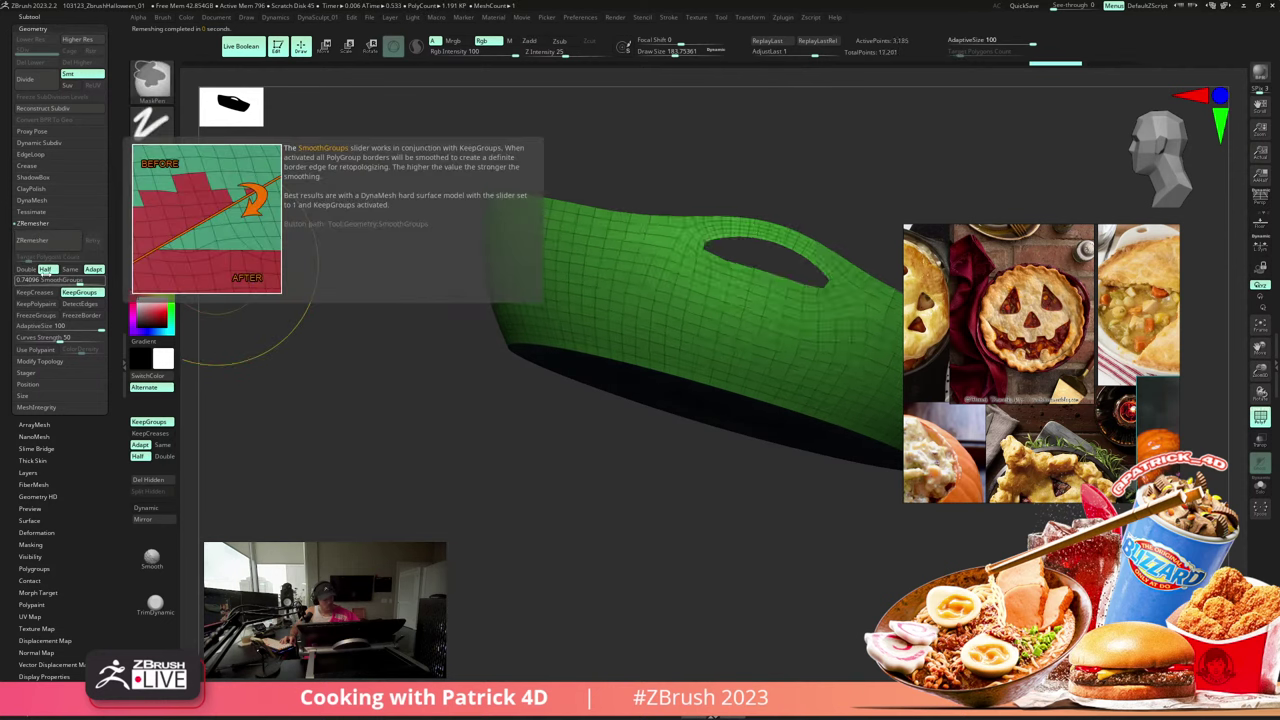
{"action": "left_click", "coordinate": [38, 240]}
{"action": "left_click", "coordinate": [35, 241]}
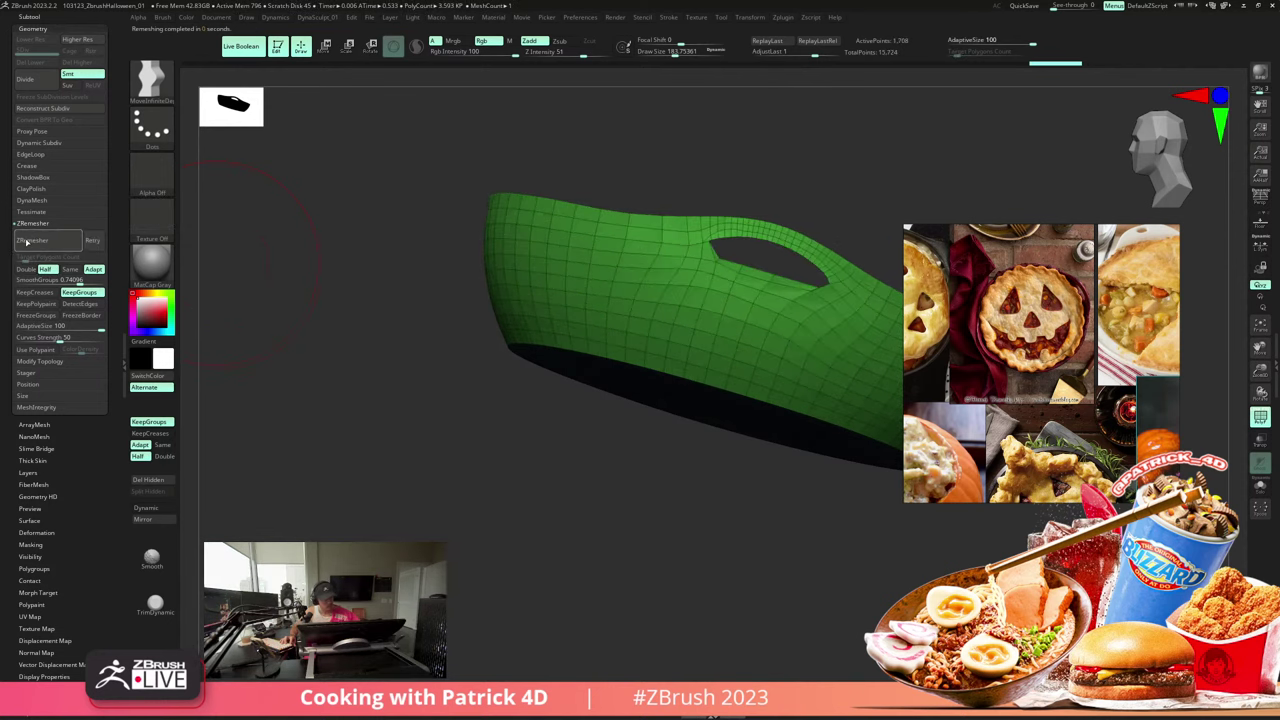
{"action": "key", "text": "ctrl+z"}
- Remesh the shell at double the polygon count with AdaptiveSize 100
{"action": "left_click", "coordinate": [25, 269]}
{"action": "left_click", "coordinate": [25, 240]}
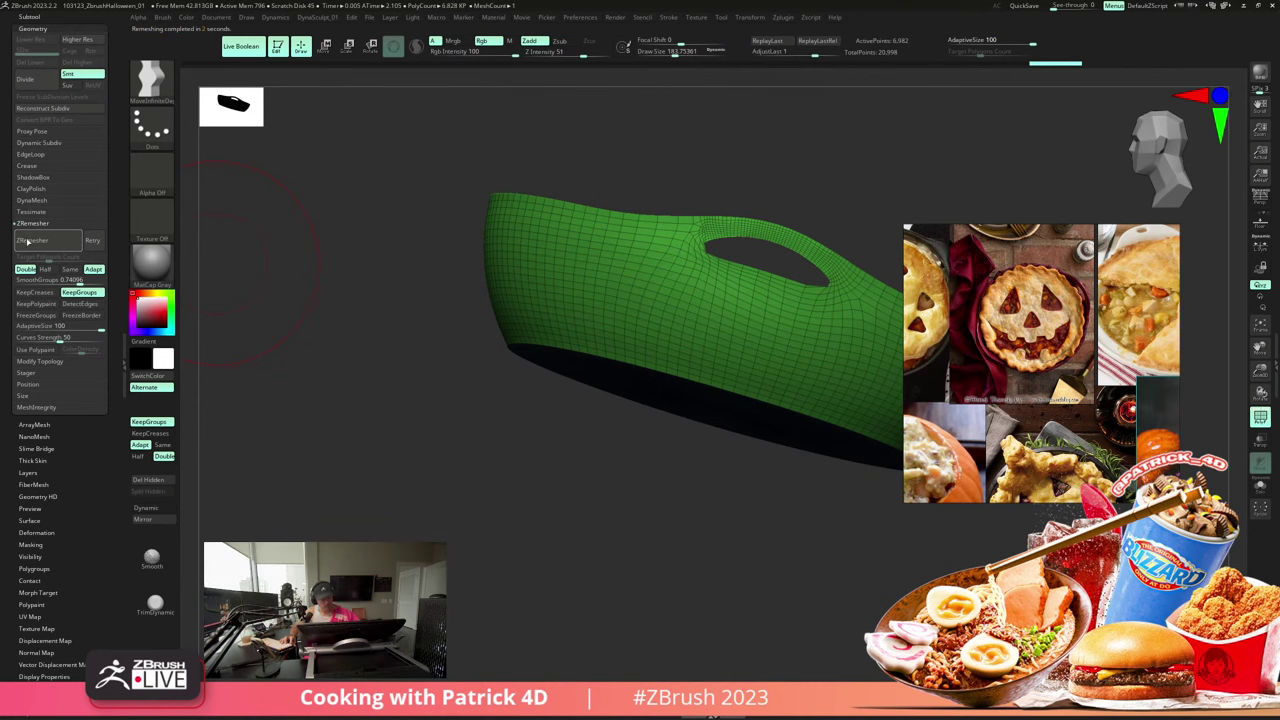
{"action": "left_click_drag", "start_coordinate": [300, 300], "coordinate": [285, 276]}
- Set SmoothGroups to about 0.36 and try remeshing the shell at half the polygon count, then undo the remesh
{"action": "left_click", "coordinate": [45, 269]}
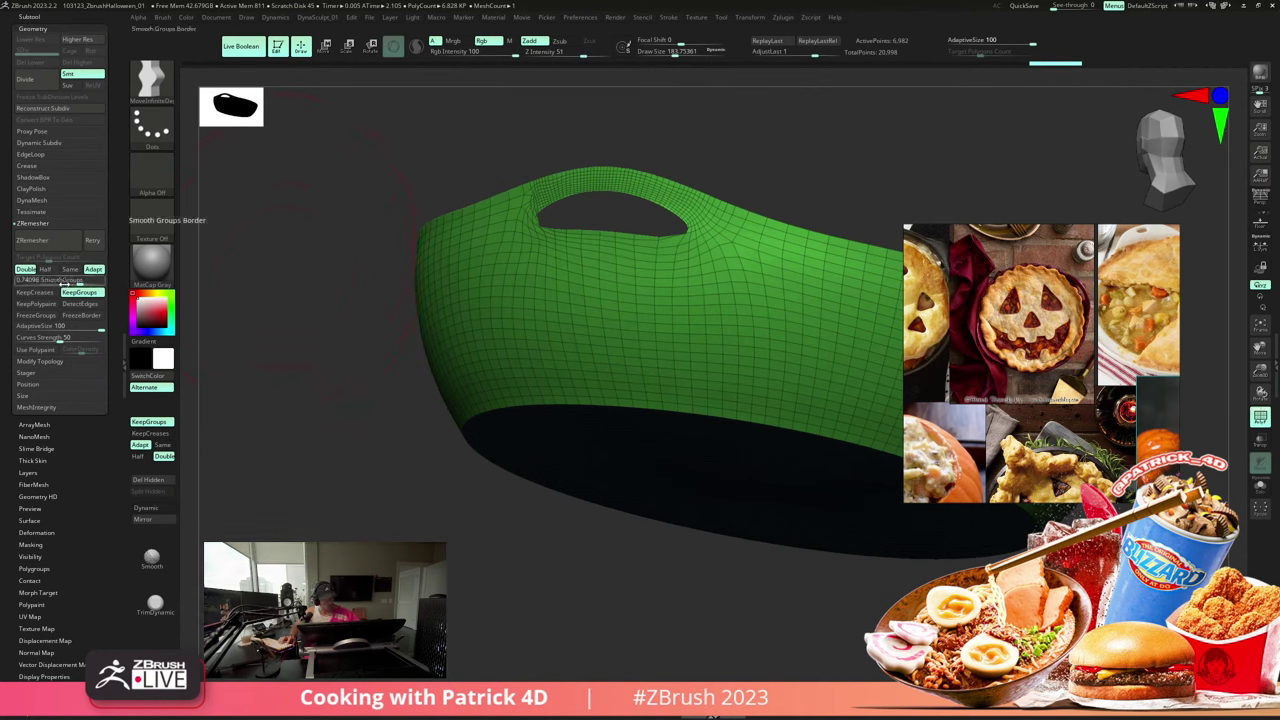
{"action": "left_click_drag", "start_coordinate": [60, 281], "coordinate": [47, 281]}
{"action": "left_click", "coordinate": [44, 244]}
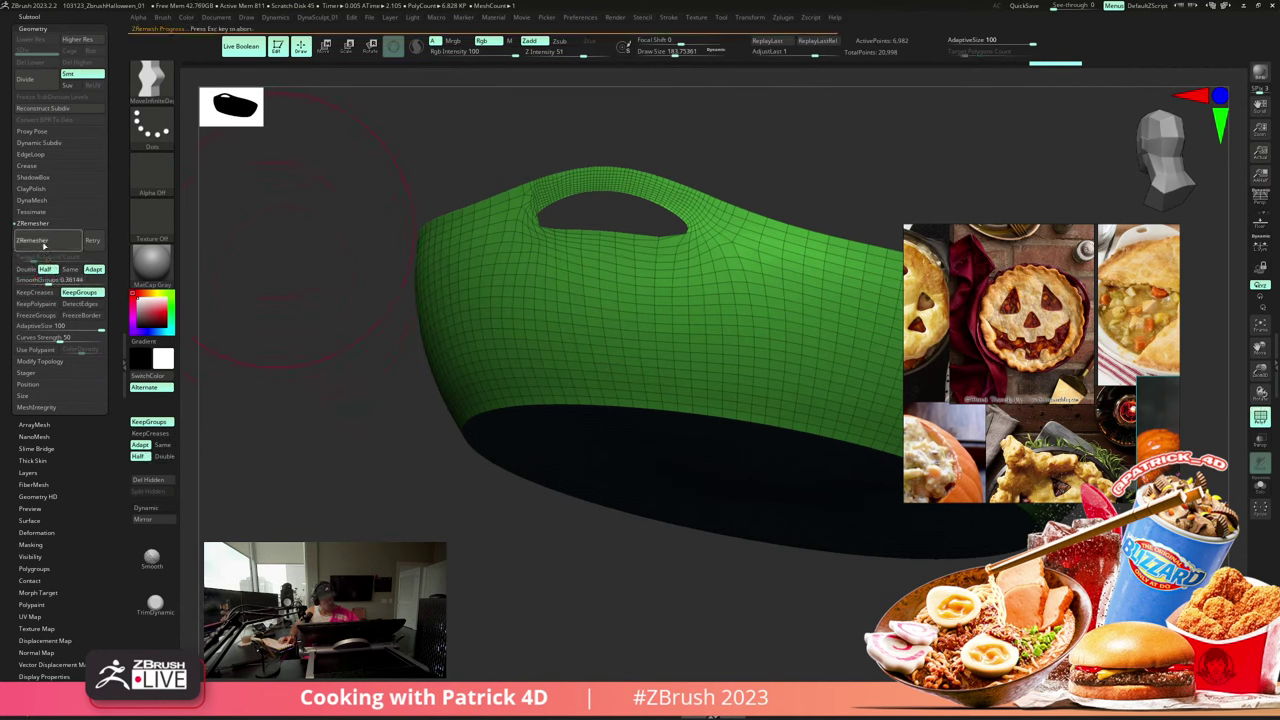
{"action": "key", "text": "ctrl+z"}
{"action": "key", "text": "f"}
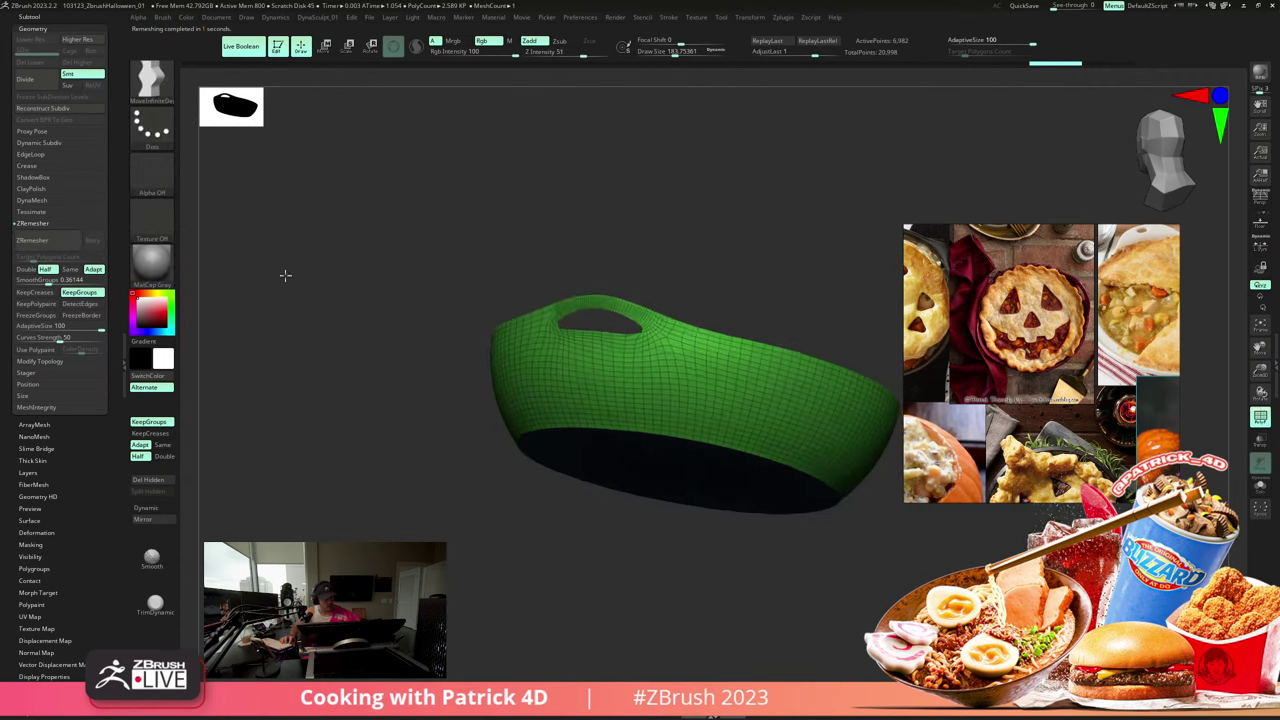
- Enable Dynamic Subdiv on the shell and set its thickness to about 0.022
{"action": "left_click_drag", "start_coordinate": [285, 275], "coordinate": [303, 305]}
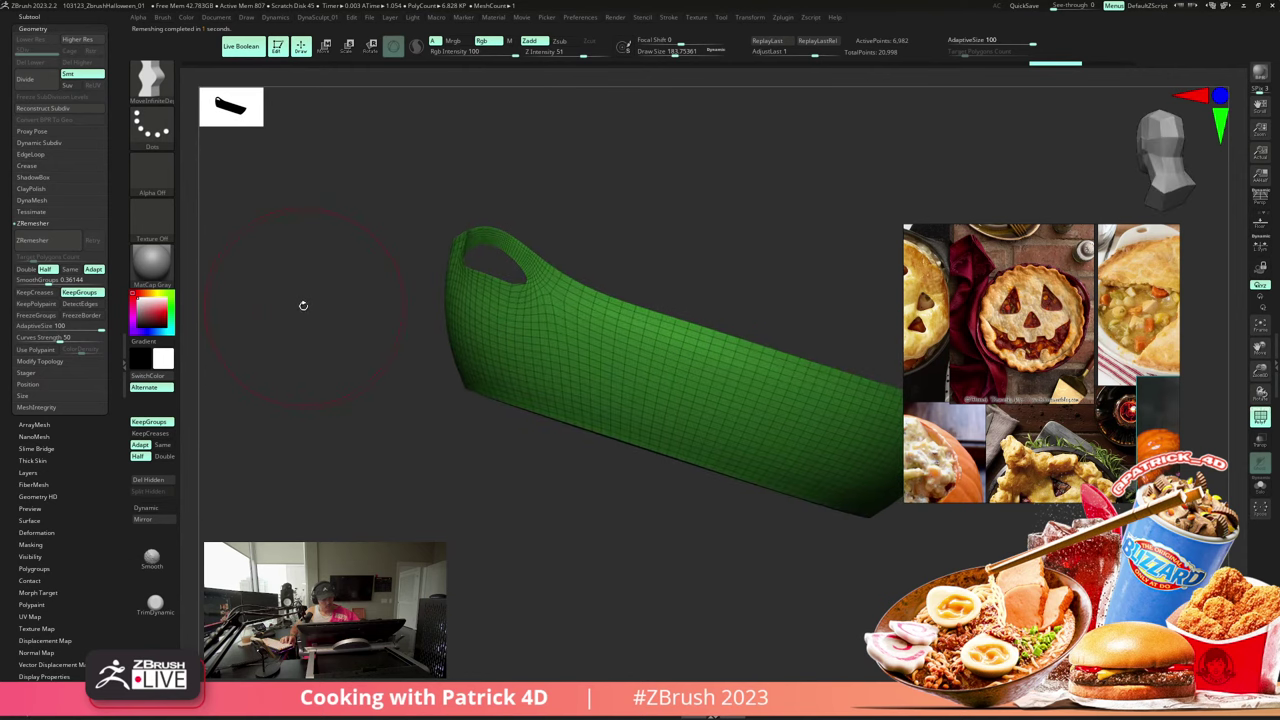
{"action": "left_click", "coordinate": [38, 143]}
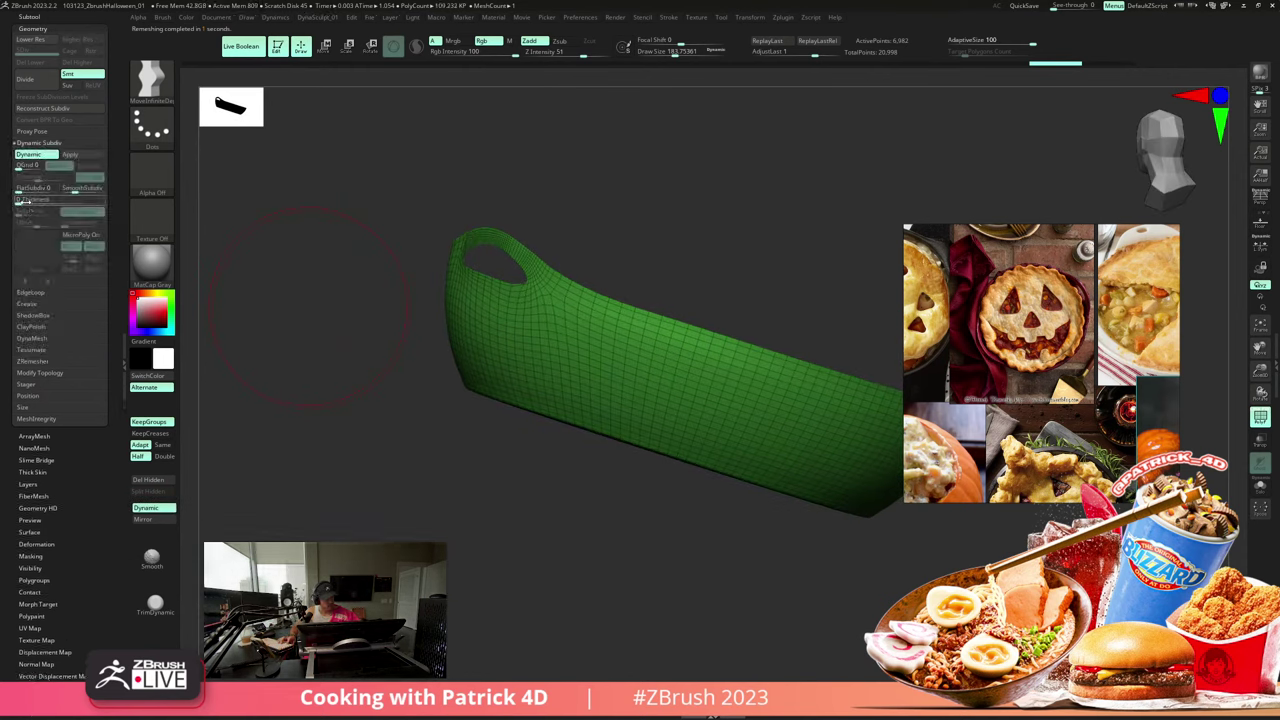
{"action": "left_click", "coordinate": [28, 154]}
{"action": "mouse_move", "coordinate": [297, 222]}
{"action": "left_mouse_down"}
{"action": "mouse_move", "coordinate": [286, 266]}
{"action": "mouse_move", "coordinate": [287, 240]}
{"action": "left_mouse_up"}
{"action": "left_click_drag", "start_coordinate": [40, 200], "coordinate": [48, 200]}
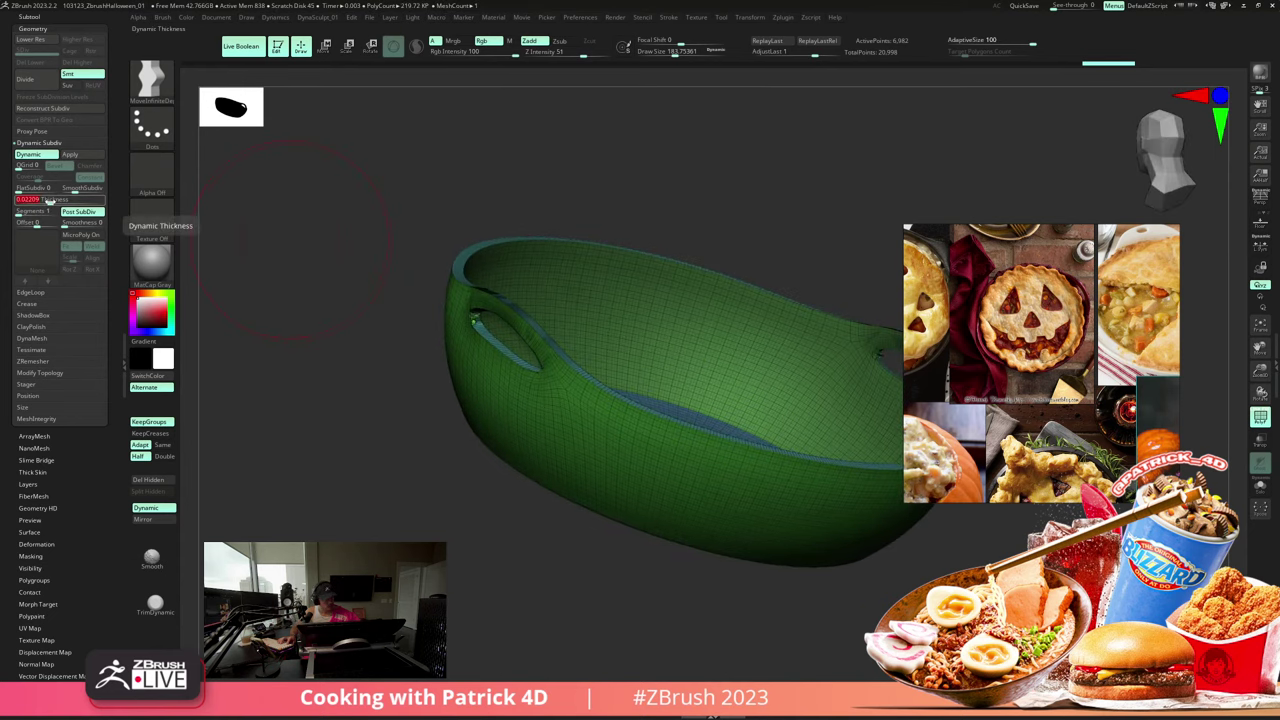
{"action": "mouse_move", "coordinate": [300, 251]}
{"action": "left_mouse_down"}
{"action": "mouse_move", "coordinate": [297, 280]}
{"action": "mouse_move", "coordinate": [266, 237]}
{"action": "mouse_move", "coordinate": [300, 226]}
{"action": "mouse_move", "coordinate": [329, 254]}
{"action": "mouse_move", "coordinate": [309, 229]}
{"action": "mouse_move", "coordinate": [329, 291]}
{"action": "mouse_move", "coordinate": [309, 263]}
{"action": "left_mouse_up"}
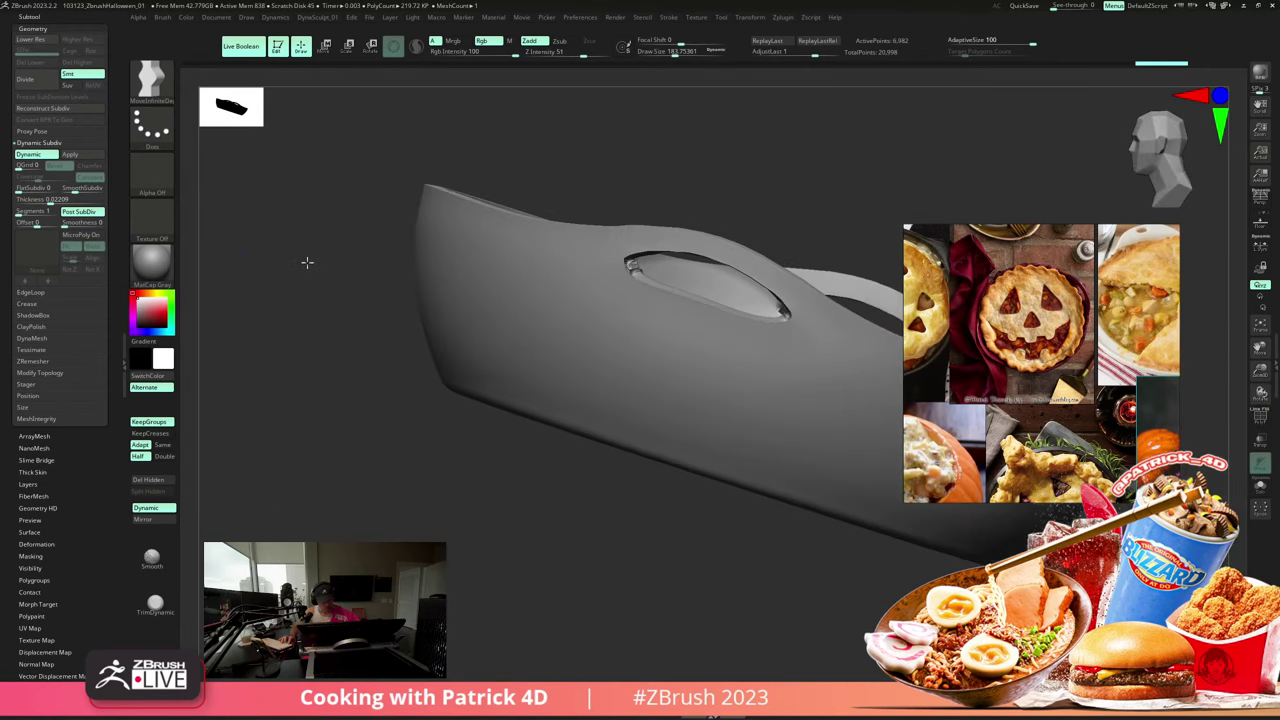
- Turn off Post SubDiv, lower SmoothSubdiv and switch the shell's dynamic preview off
{"action": "left_click", "coordinate": [80, 212]}
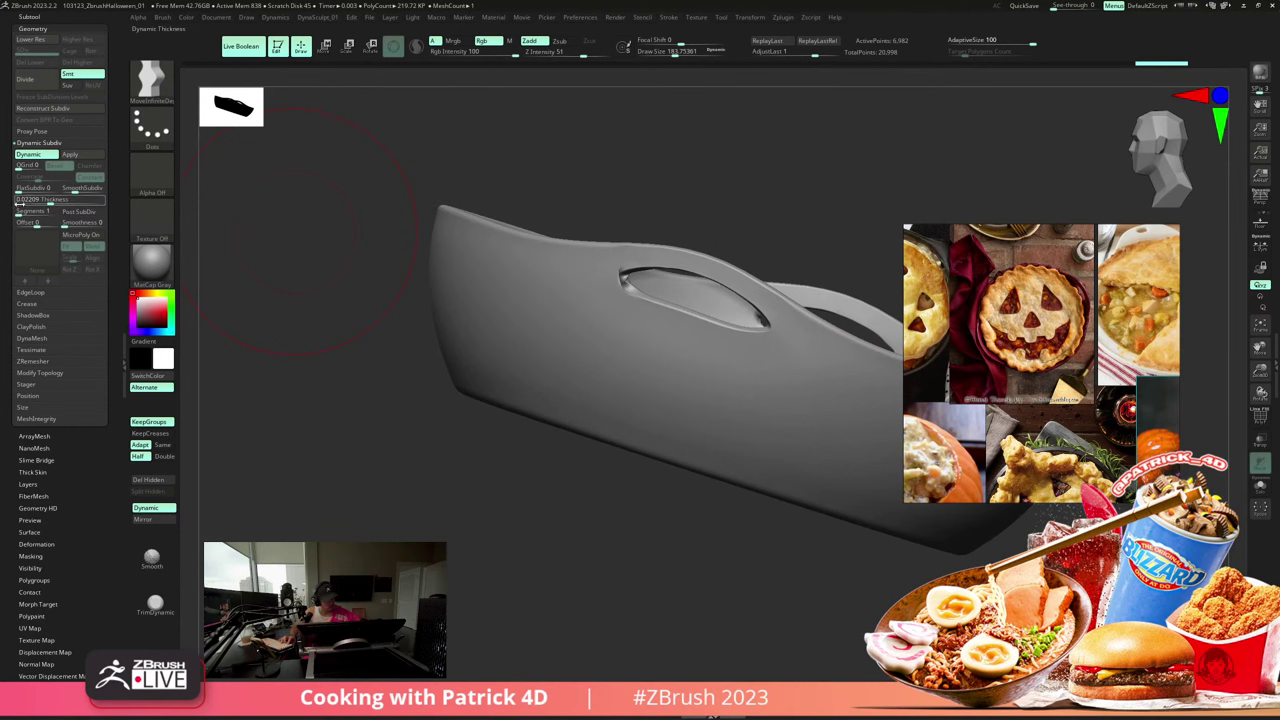
{"action": "left_click_drag", "start_coordinate": [93, 185], "coordinate": [62, 187]}
{"action": "key", "text": "shift+f"}
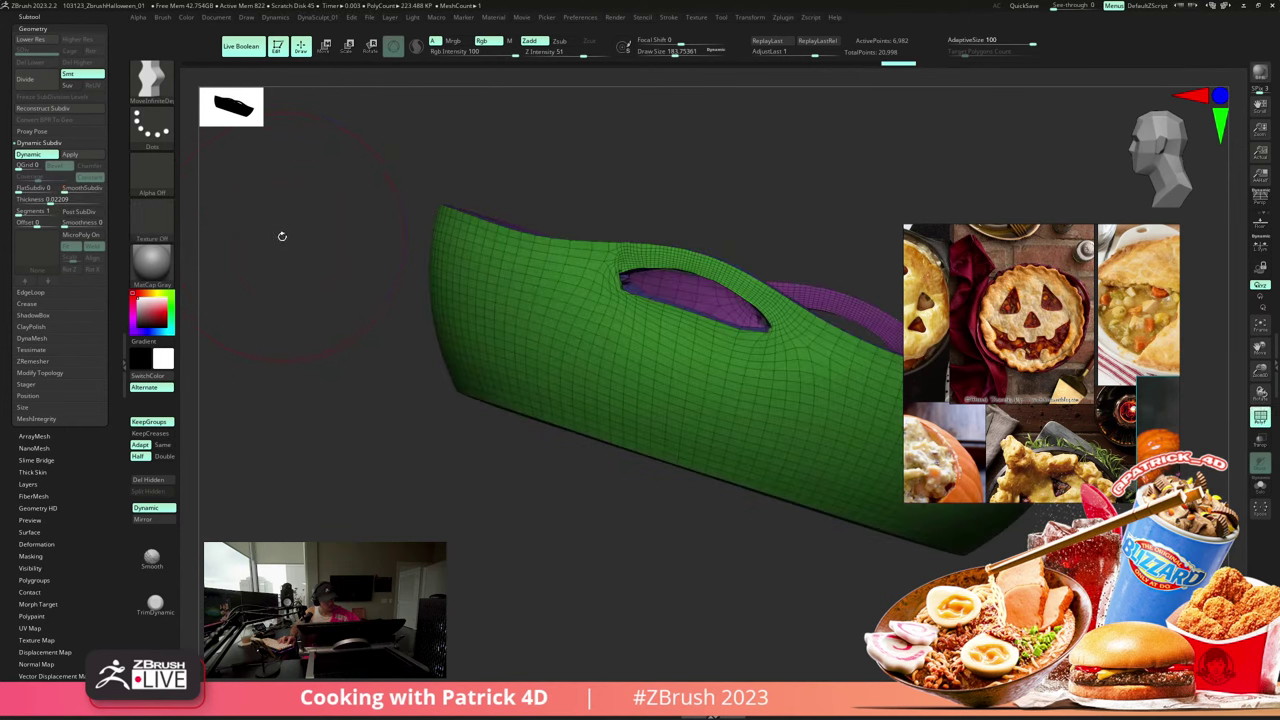
{"action": "key", "text": "shift+d"}
{"action": "left_click_drag", "start_coordinate": [288, 237], "coordinate": [282, 231], "text": "shift"}
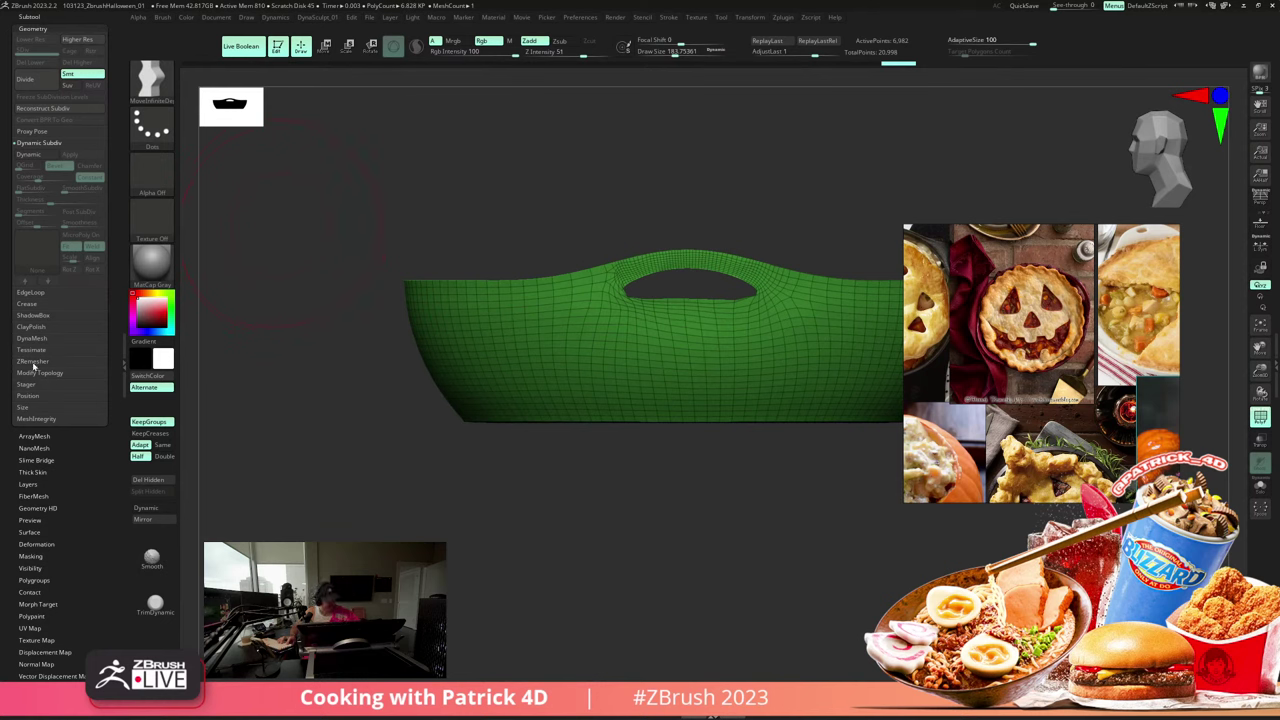
- Preview the thickened shell, try smoothing the pinched corner of the near handle opening and step through its undo history
{"action": "left_click", "coordinate": [33, 363]}
{"action": "left_click_drag", "start_coordinate": [345, 265], "coordinate": [314, 303]}
{"action": "key", "text": "d"}
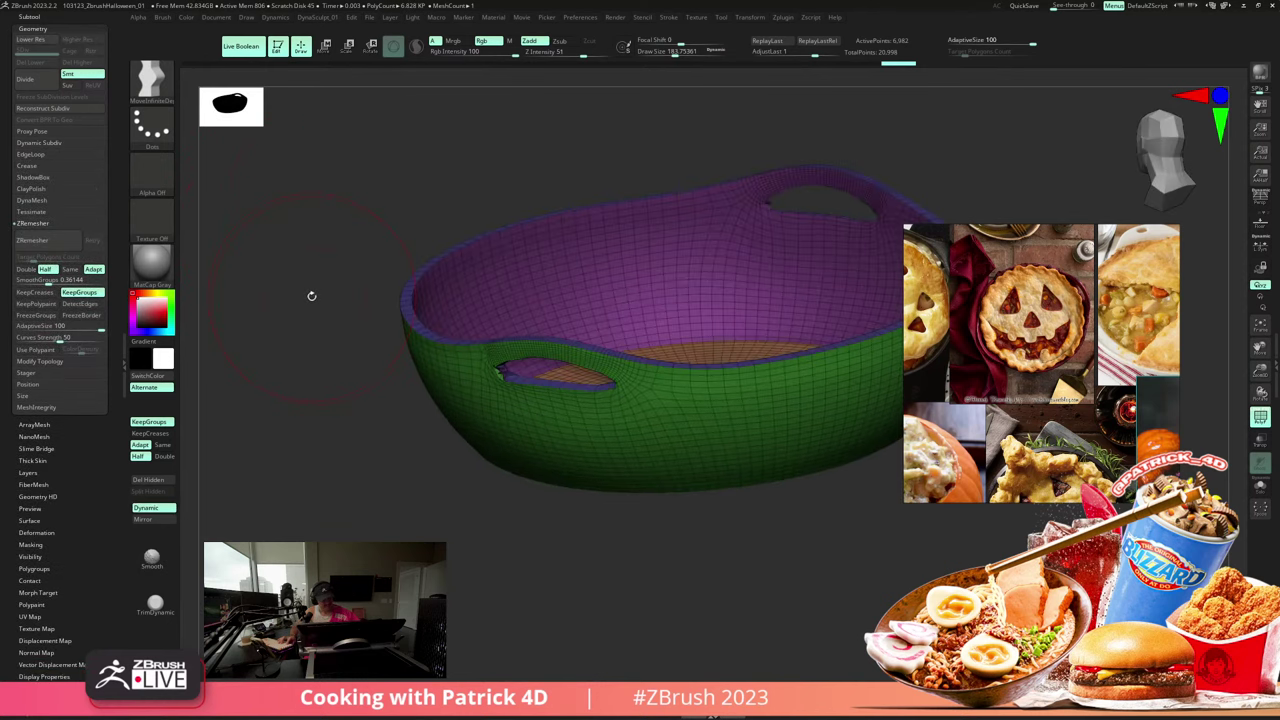
{"action": "left_click_drag", "start_coordinate": [507, 377], "coordinate": [496, 379], "text": "shift"}
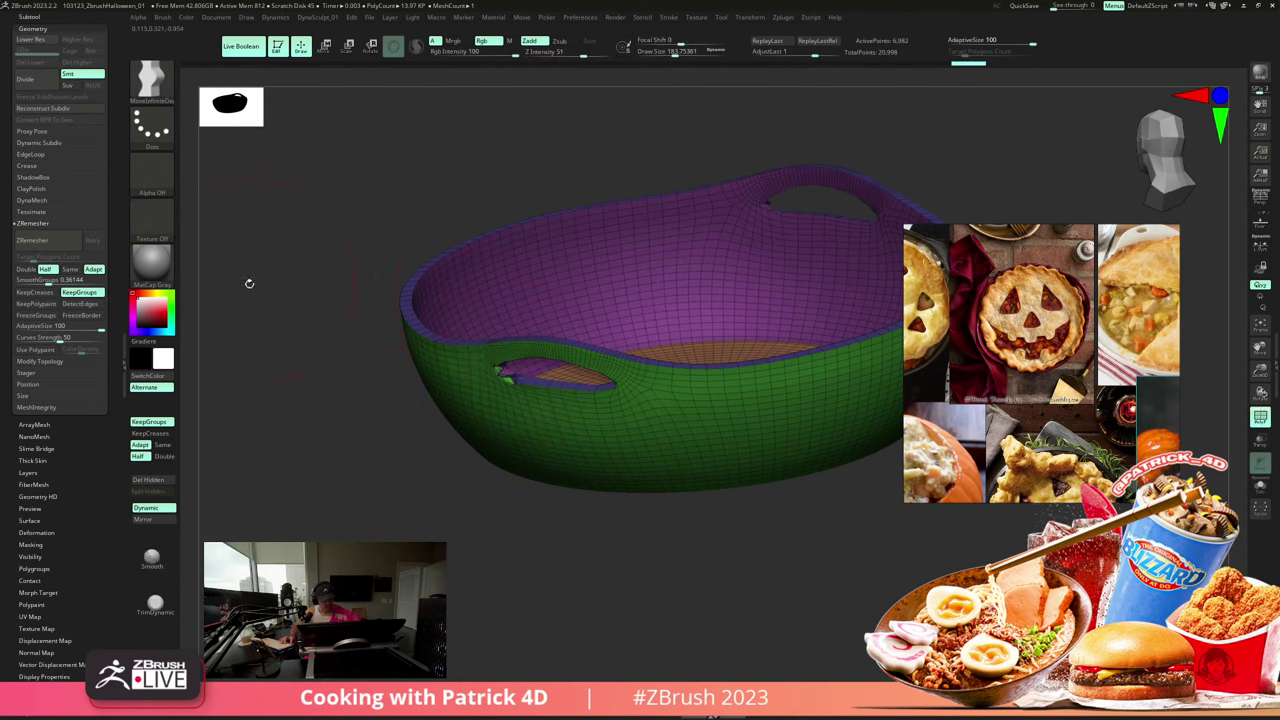
{"action": "left_click_drag", "start_coordinate": [249, 283], "coordinate": [289, 292]}
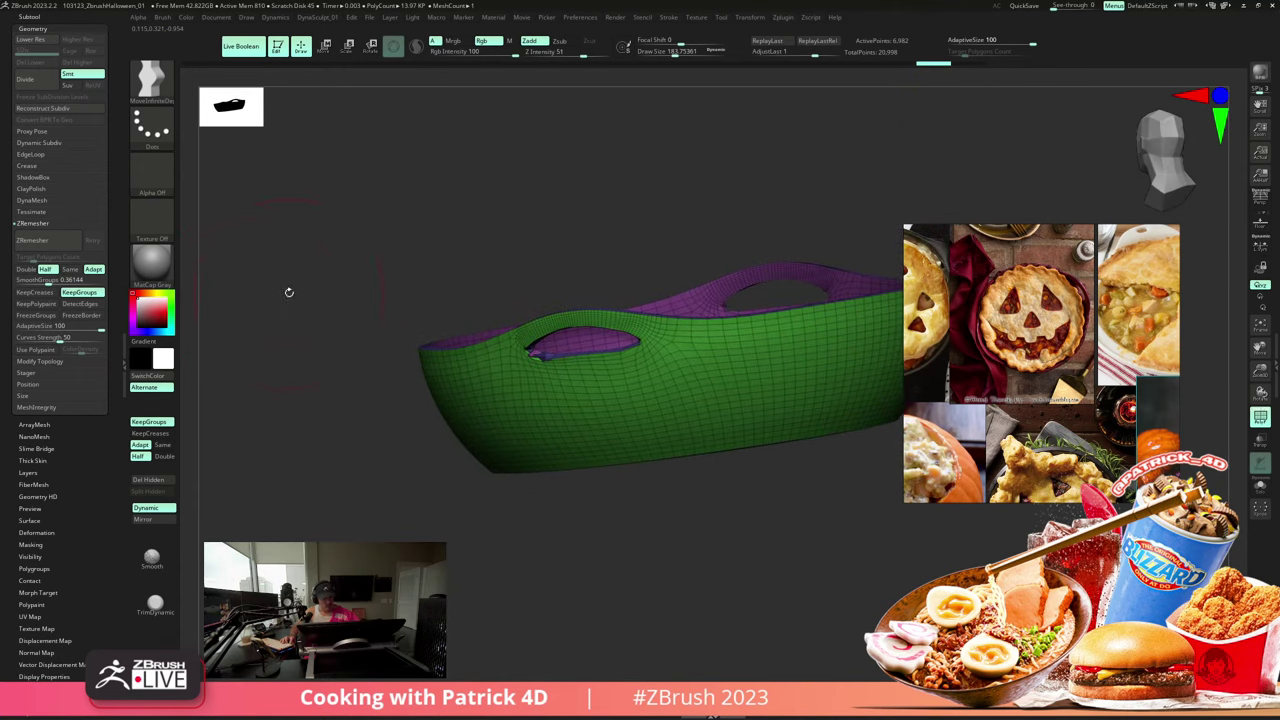
{"action": "mouse_move", "coordinate": [927, 65]}
{"action": "left_mouse_down"}
{"action": "mouse_move", "coordinate": [175, 73]}
{"action": "mouse_move", "coordinate": [1052, 66]}
{"action": "left_mouse_up"}
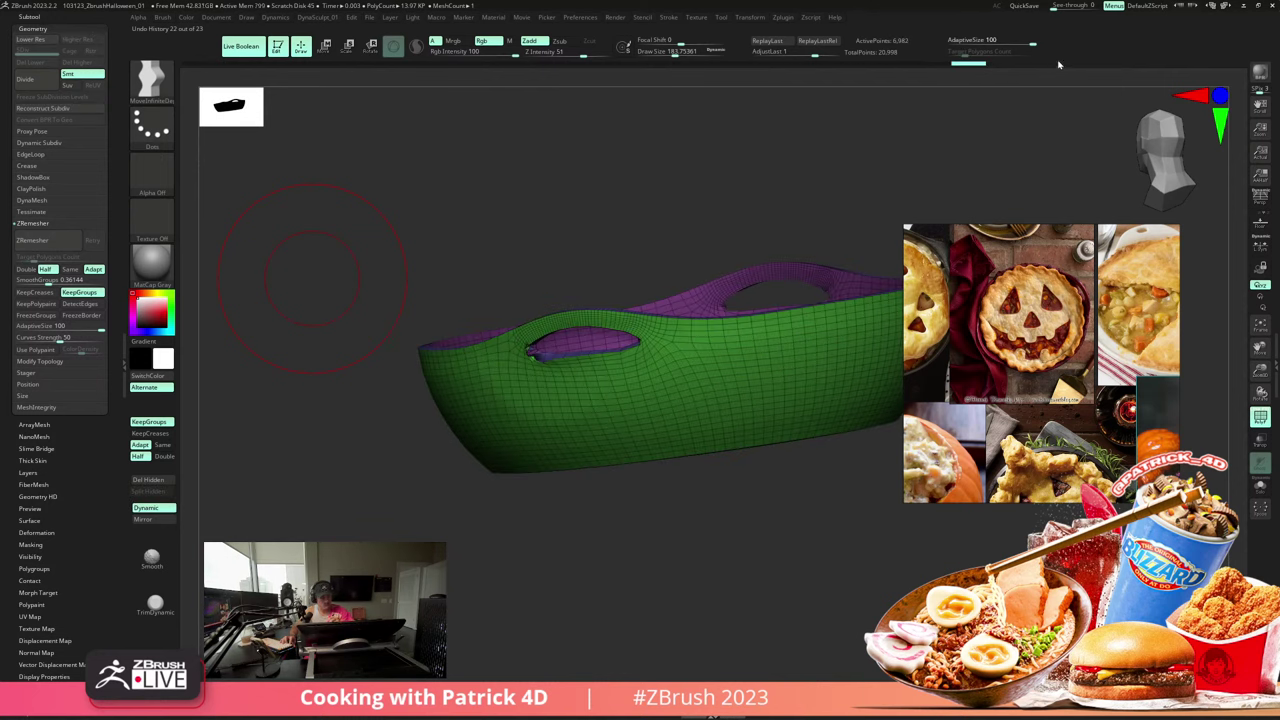
- Show the contents of the Bowl folder and select the original PolySphere1 bowl inside it
{"action": "left_click", "coordinate": [29, 17]}
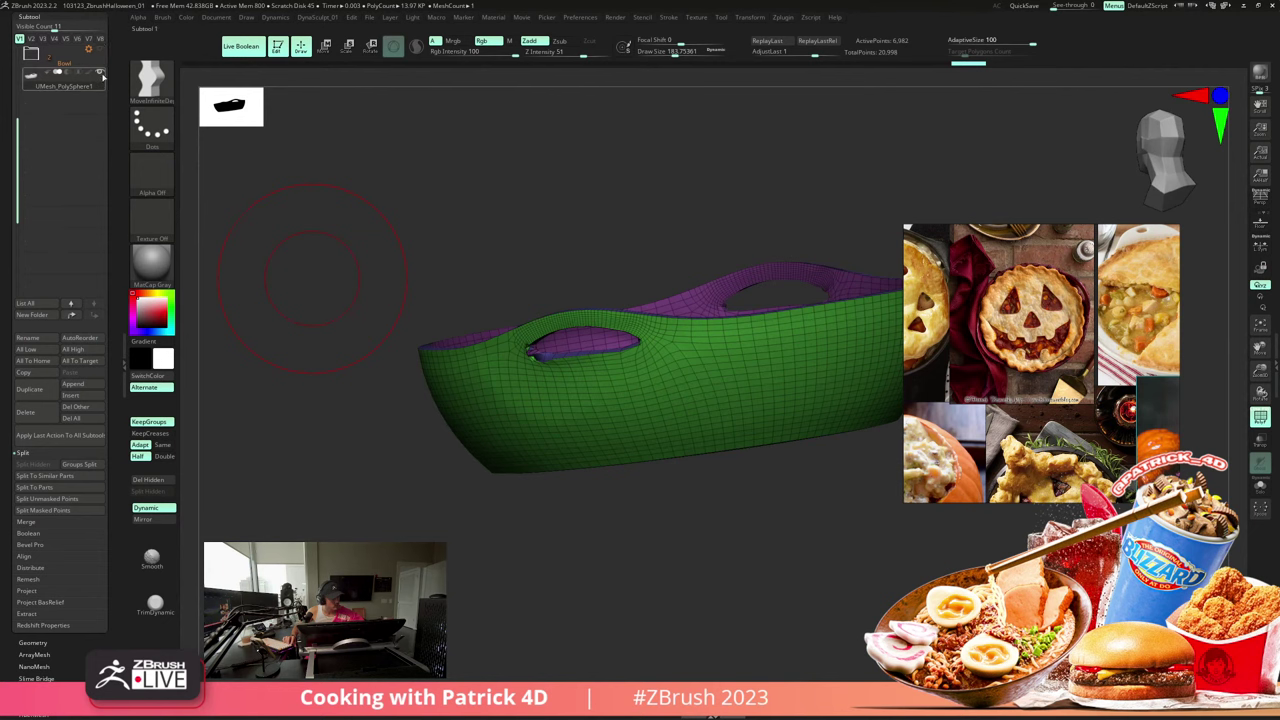
{"action": "left_click", "coordinate": [56, 60]}
{"action": "left_click", "coordinate": [102, 50]}
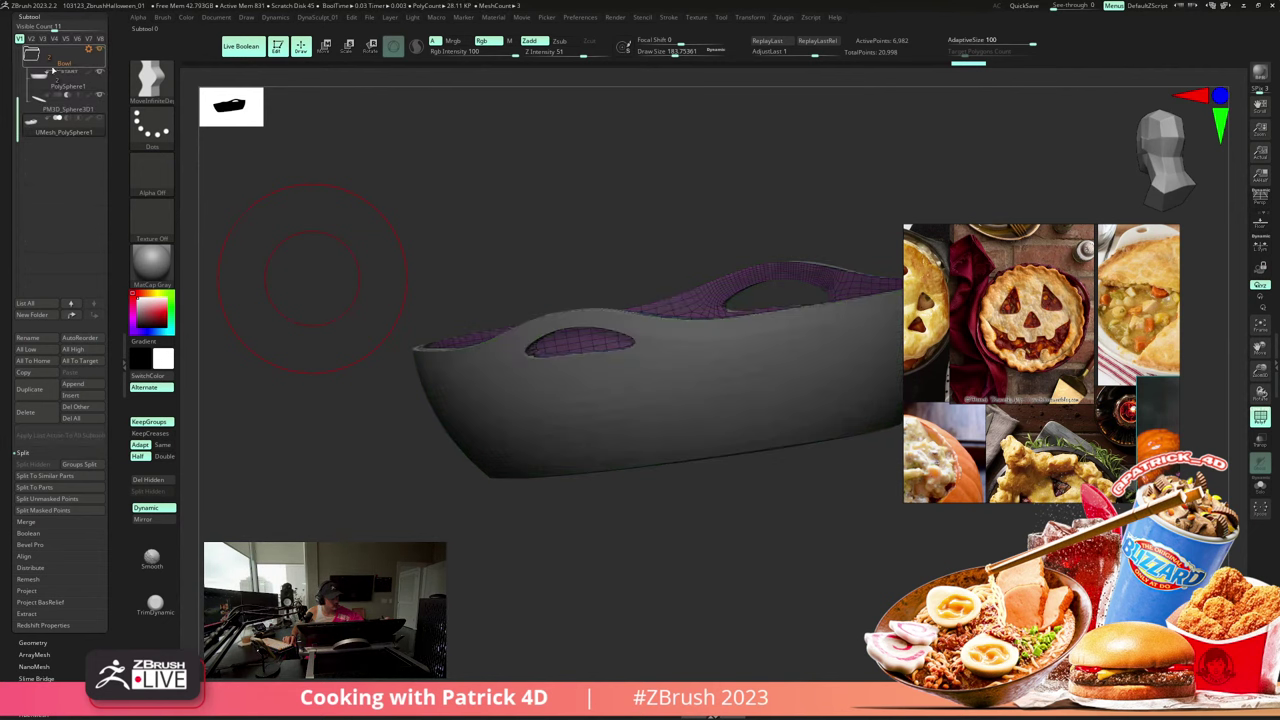
{"action": "left_click_drag", "start_coordinate": [230, 135], "coordinate": [281, 230]}
{"action": "left_click", "coordinate": [67, 80]}
{"action": "left_click", "coordinate": [500, 370], "text": "ctrl+shift"}
{"action": "left_click", "coordinate": [260, 200], "text": "ctrl+shift"}
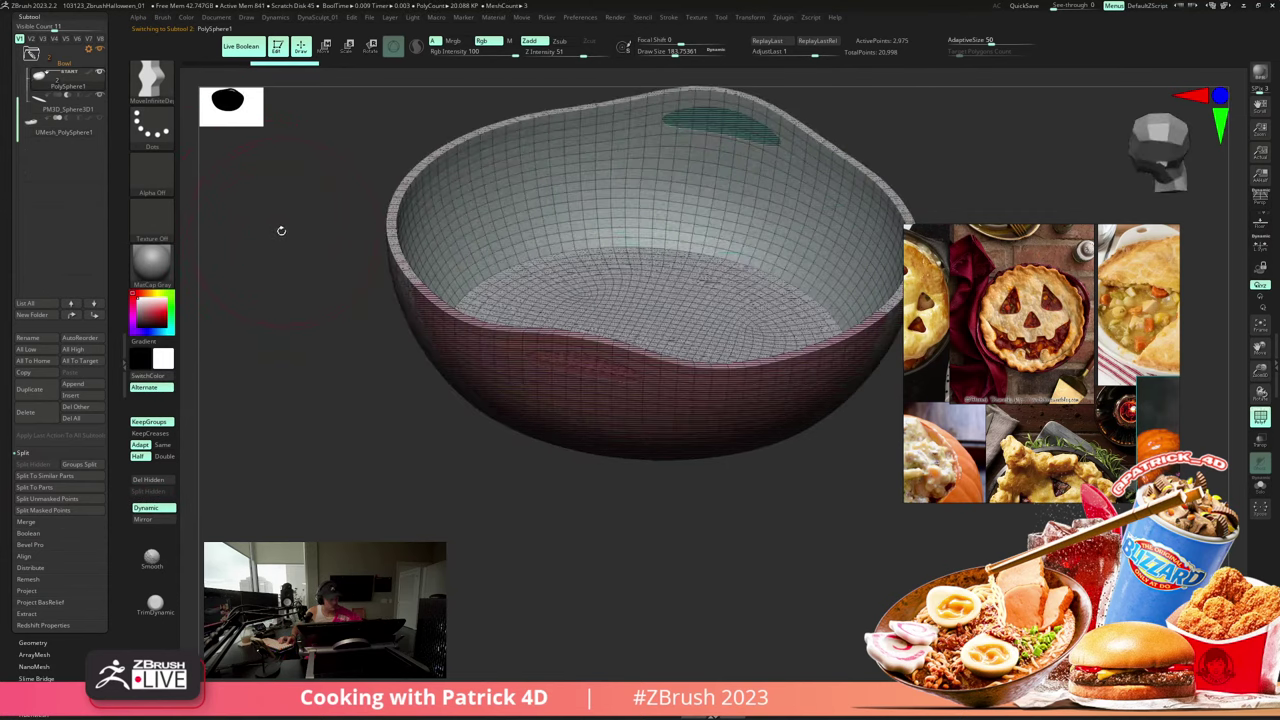
- Delete the remeshed UMesh_PolySphere1 shell from the subtools
{"action": "mouse_move", "coordinate": [36, 127]}
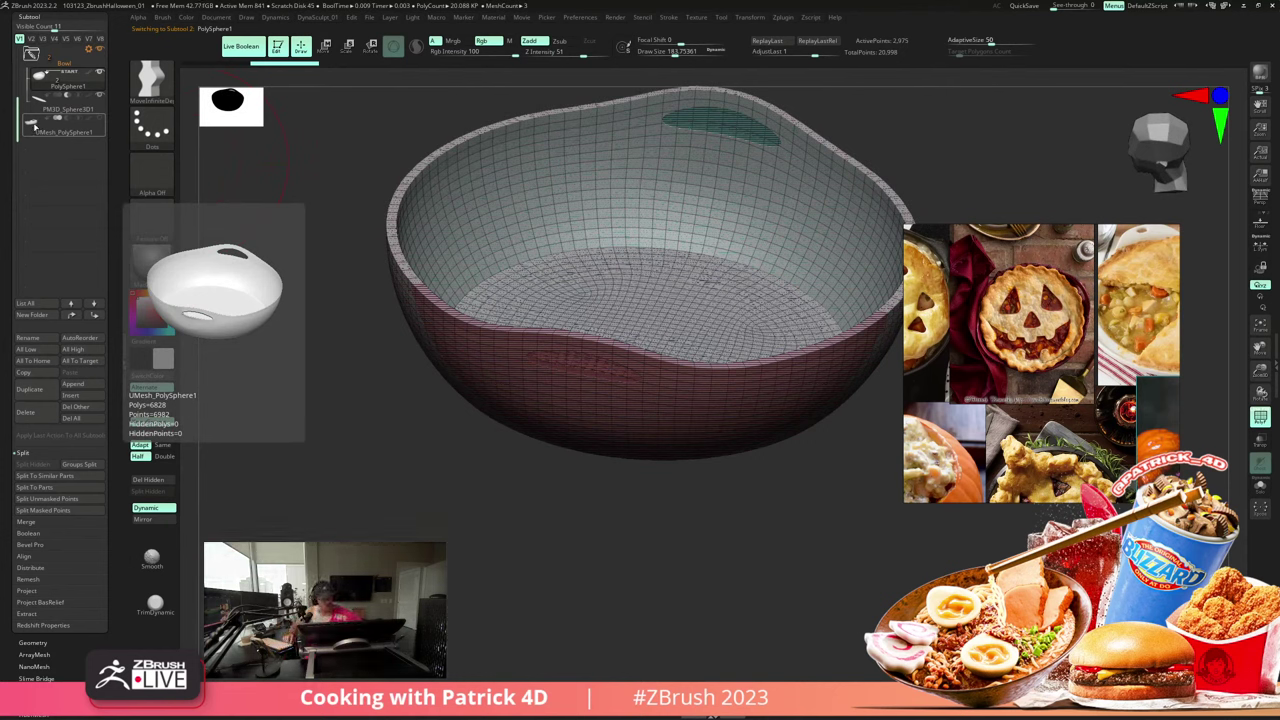
{"action": "left_click", "coordinate": [34, 131]}
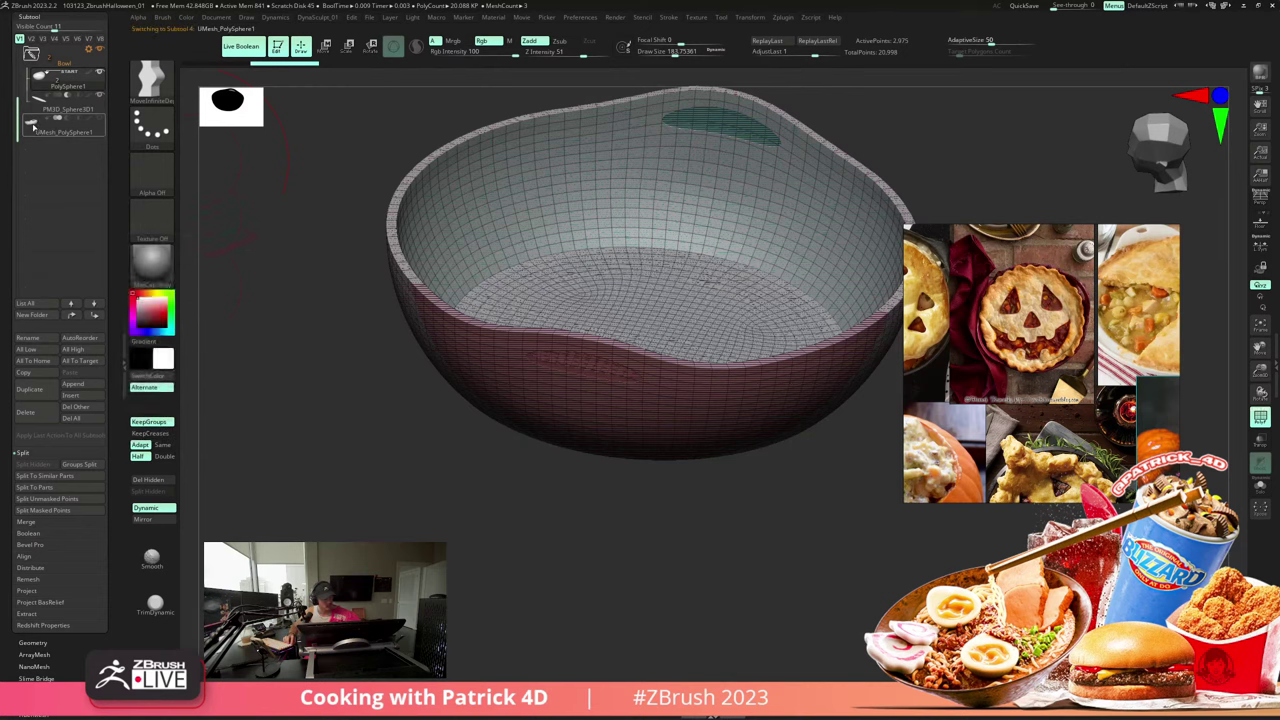
{"action": "left_click", "coordinate": [48, 413]}
{"action": "left_click", "coordinate": [108, 439]}
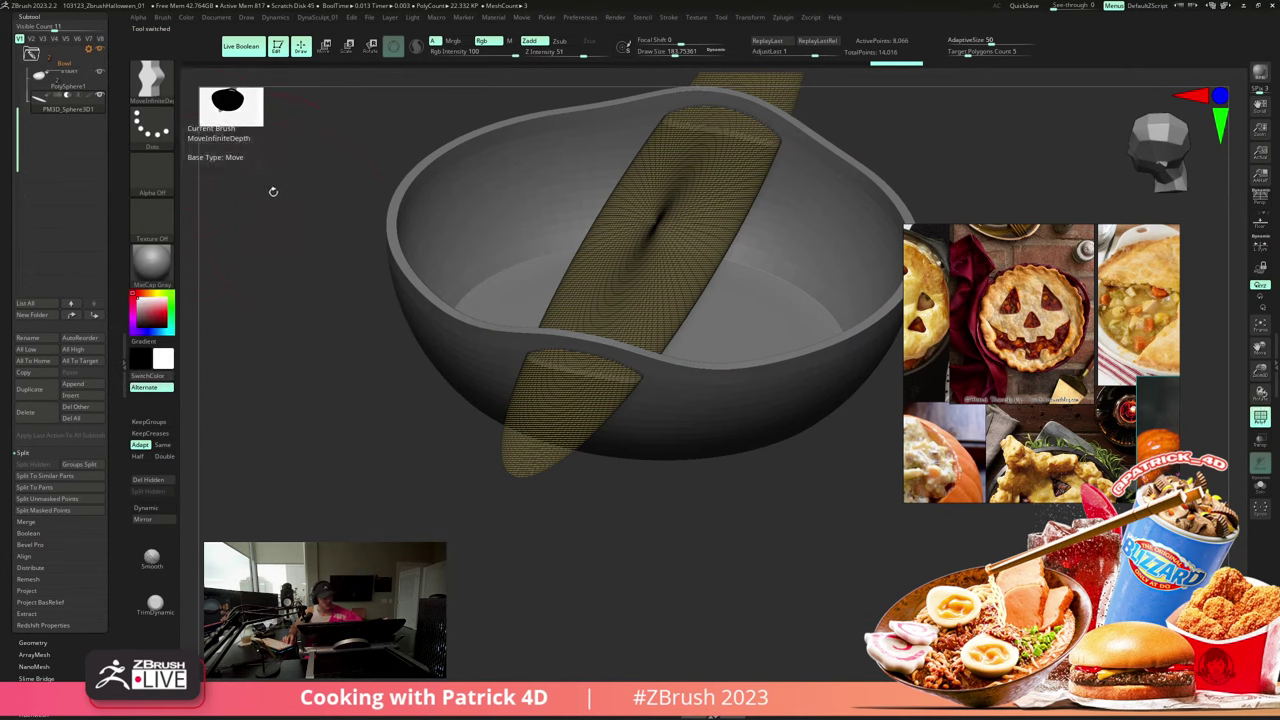
{"action": "left_click_drag", "start_coordinate": [271, 194], "coordinate": [295, 258]}
{"action": "key", "text": "ctrl+z"}
{"action": "key", "text": "ctrl+z"}
{"action": "key", "text": "ctrl+z"}
{"action": "key", "text": "ctrl+z"}
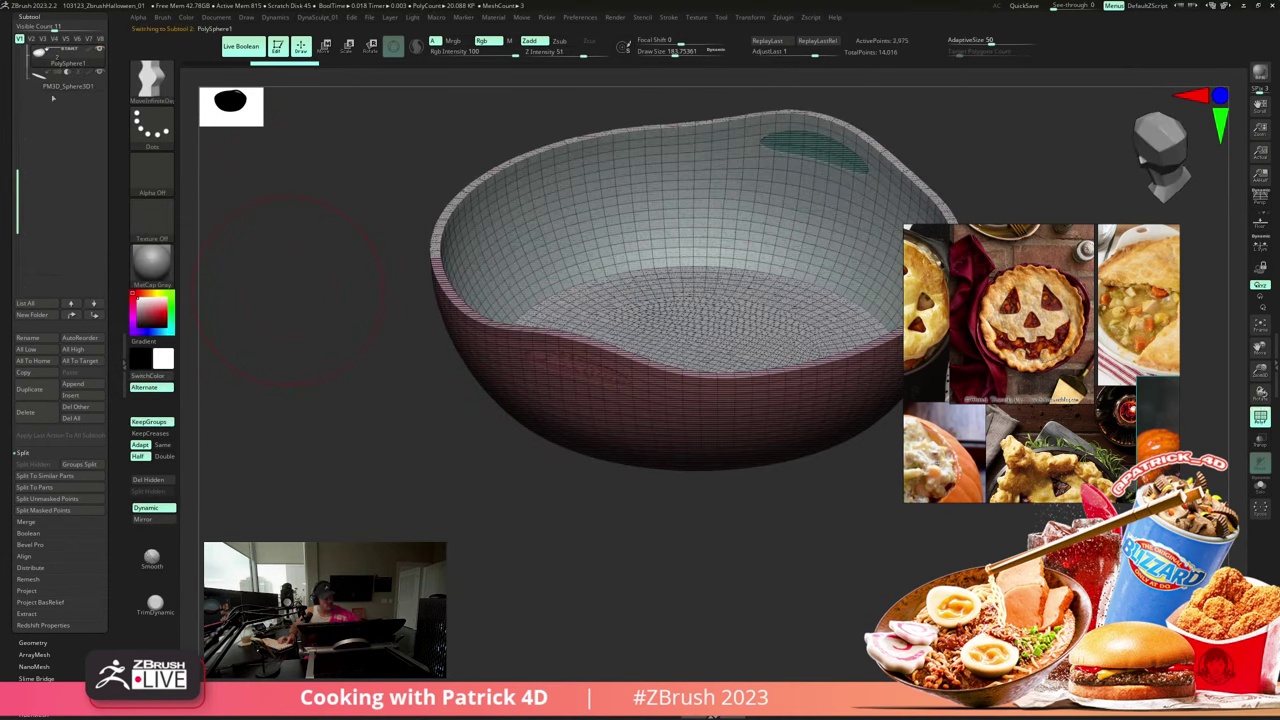
- Duplicate the PolySphere1 bowl, keeping one copy outside the Bowl folder and the other inside with the handle cutter
{"action": "left_click_drag", "start_coordinate": [17, 175], "coordinate": [18, 58]}
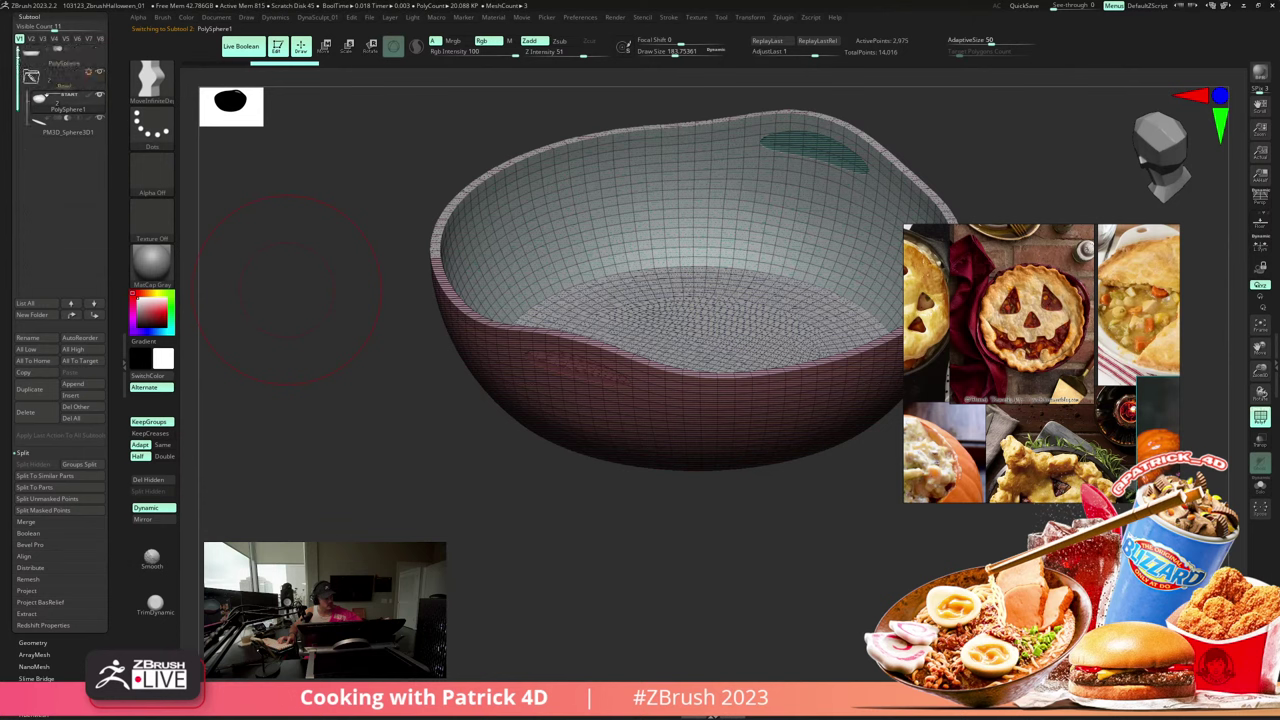
{"action": "left_click", "coordinate": [40, 130]}
{"action": "left_click", "coordinate": [30, 105]}
{"action": "left_click", "coordinate": [30, 390]}
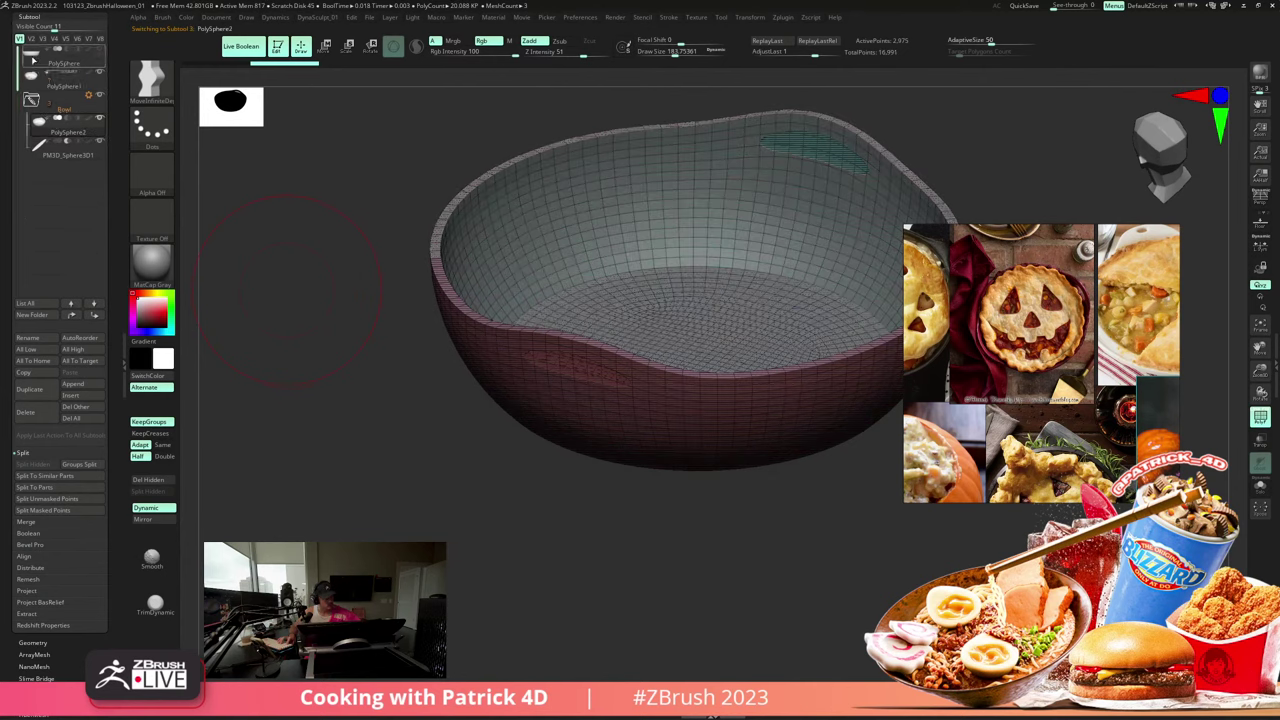
{"action": "mouse_move", "coordinate": [35, 91]}
{"action": "left_click", "coordinate": [100, 74]}
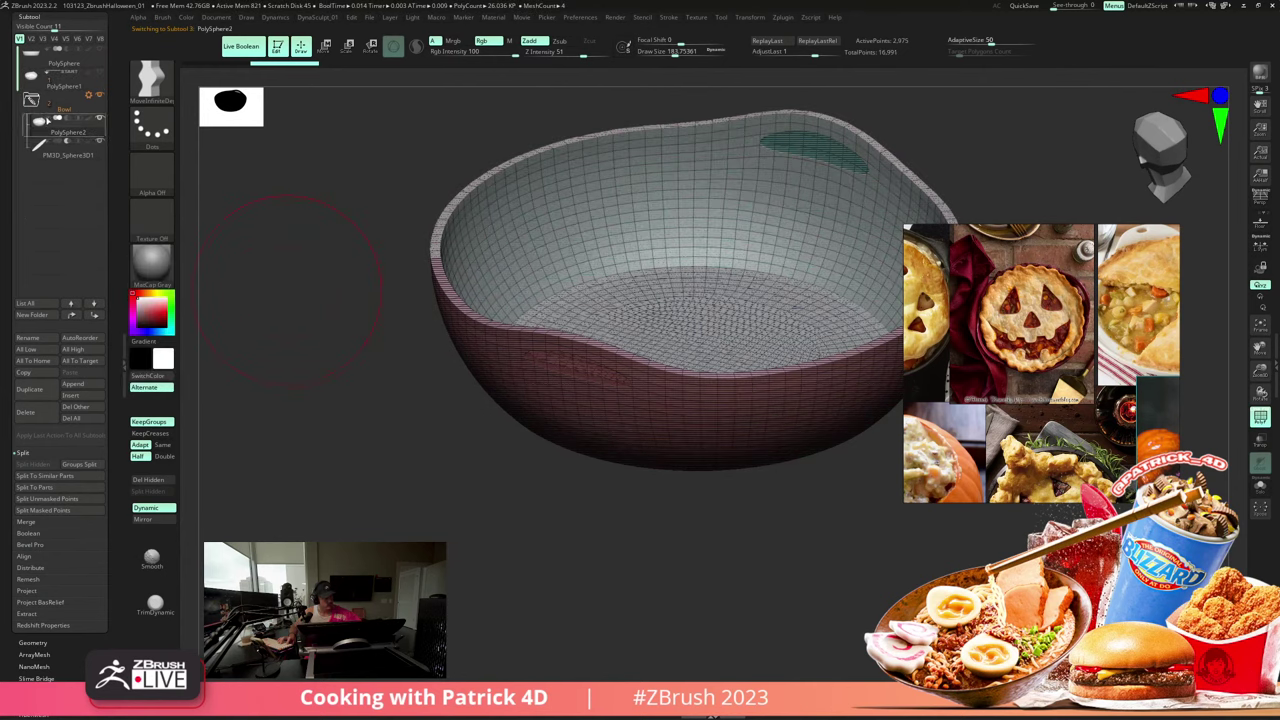
- Enable Dynamic Subdiv on the PM3D_Sphere3D1 handle cutter and reselect the PolySphere2 bowl among the subtools
{"action": "left_click", "coordinate": [38, 145]}
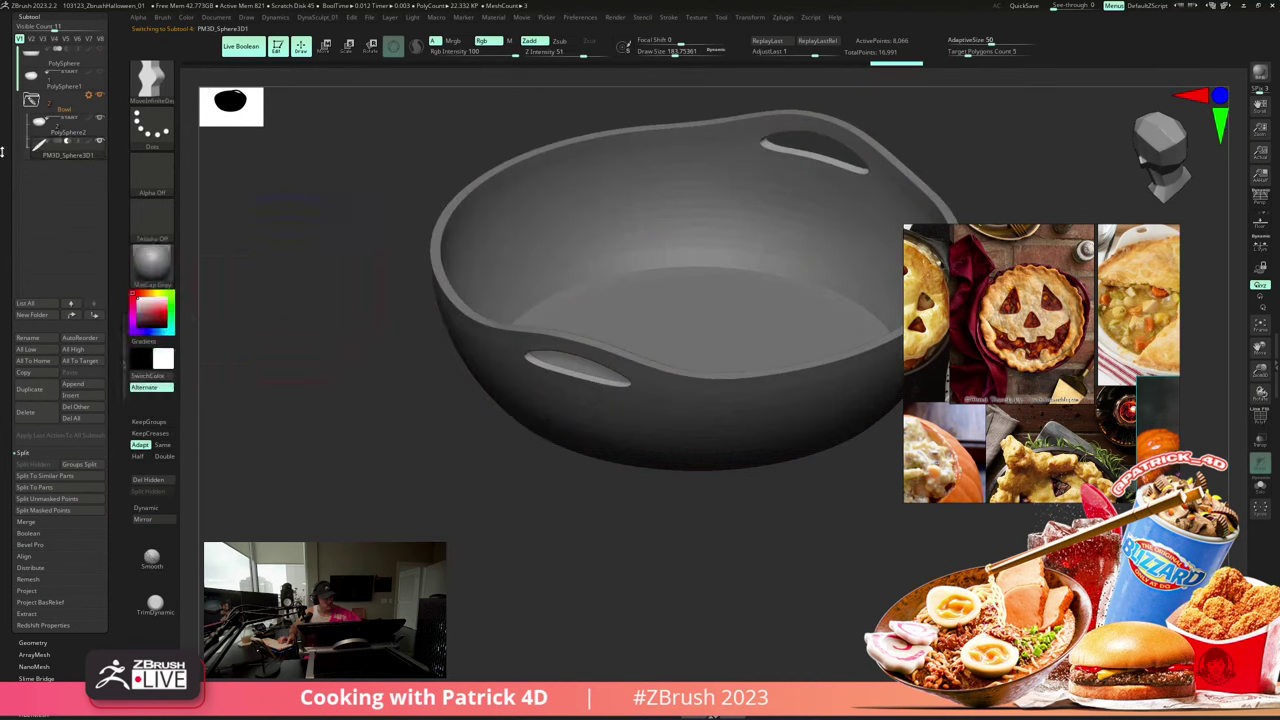
{"action": "left_click", "coordinate": [36, 641]}
{"action": "left_click", "coordinate": [33, 143]}
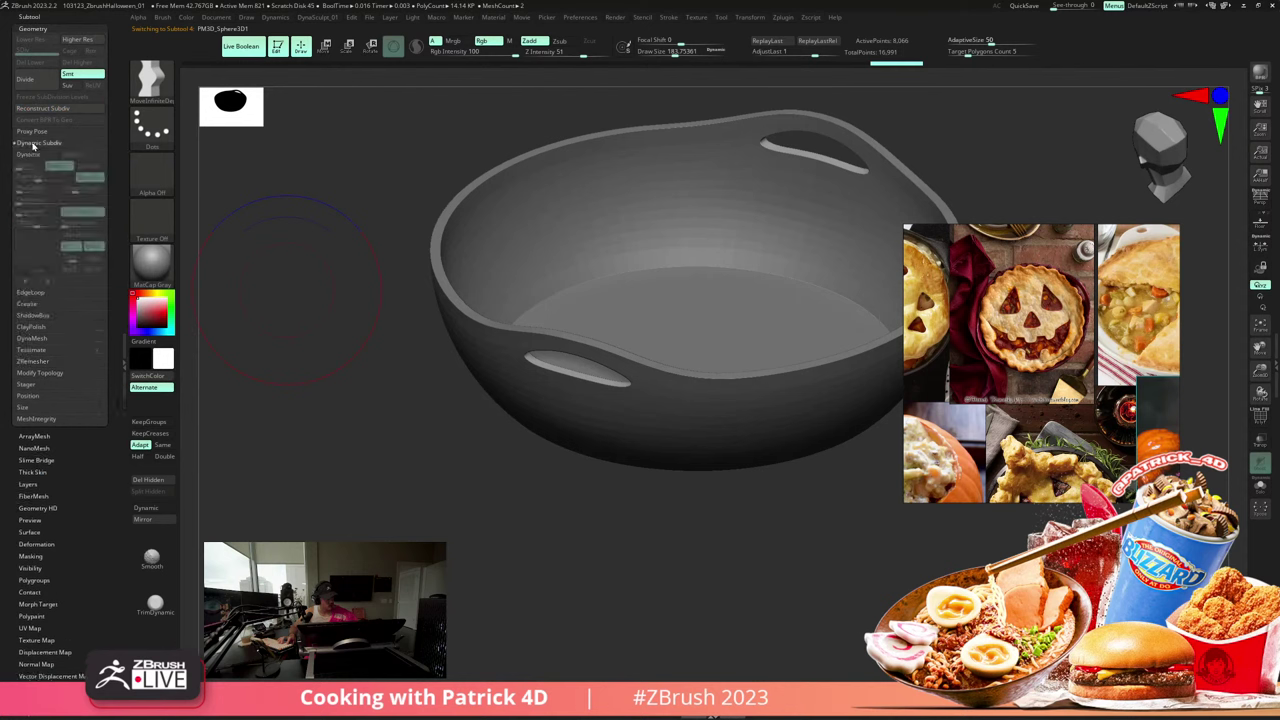
{"action": "left_click", "coordinate": [28, 154]}
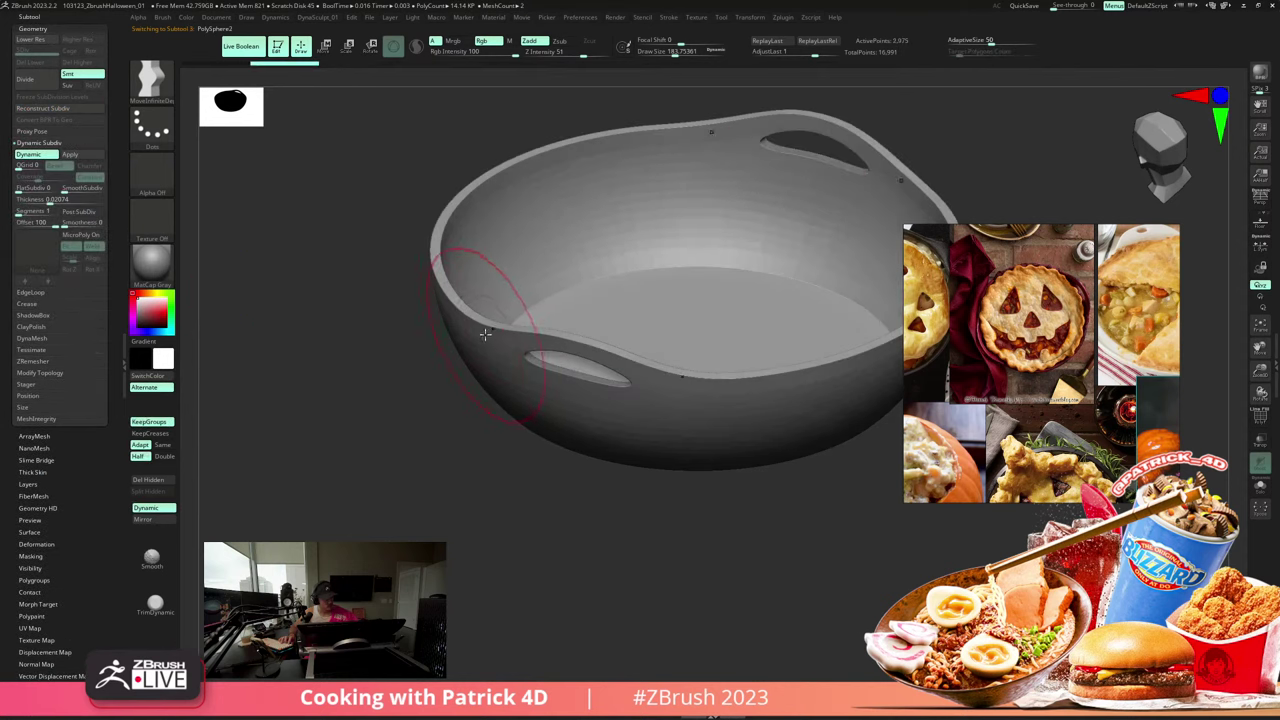
{"action": "left_click", "coordinate": [24, 17]}
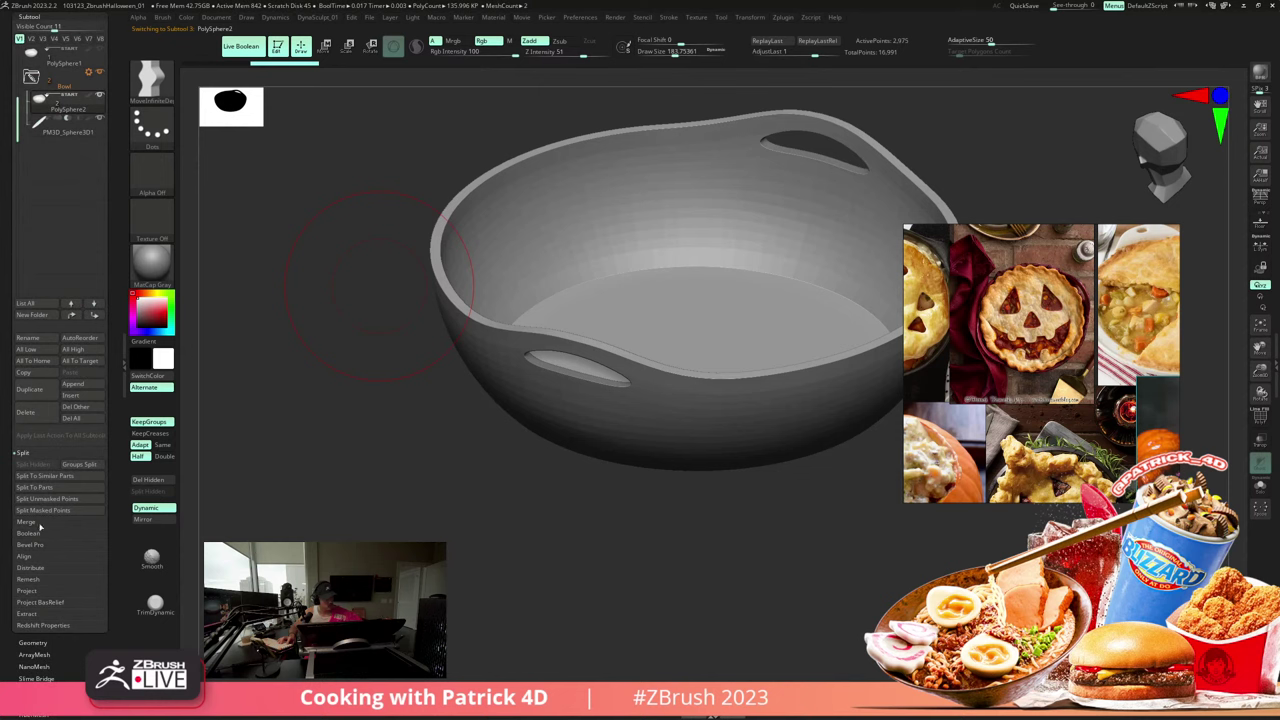
- Apply Dynamic Subdiv to the PolySphere2 bowl to convert its thickness into real geometry, and display its polyframe
{"action": "left_click", "coordinate": [33, 641]}
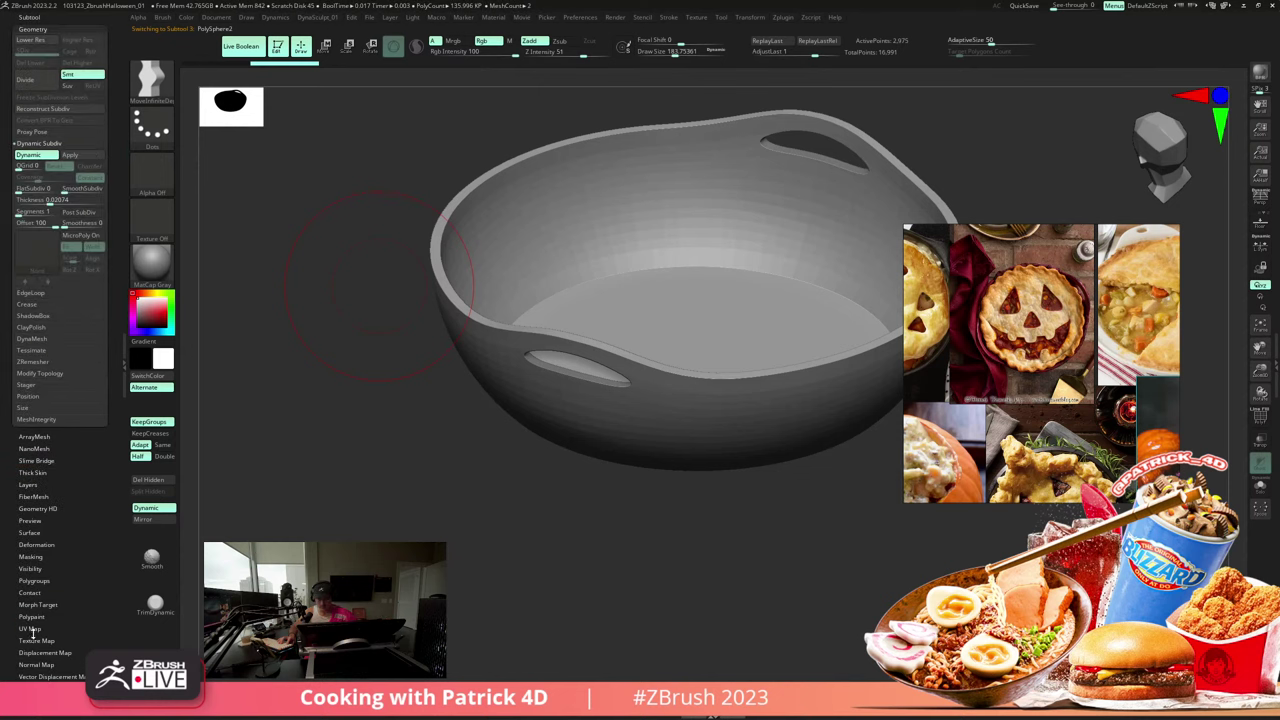
{"action": "left_click", "coordinate": [69, 152]}
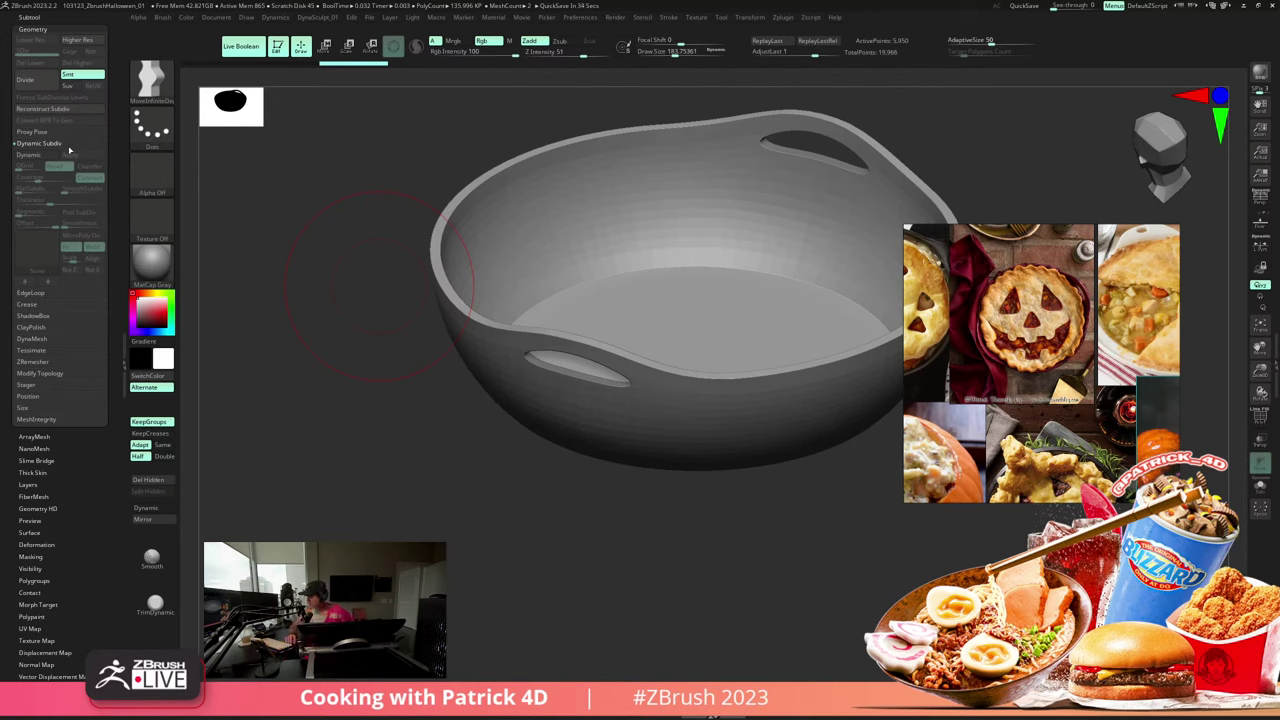
{"action": "left_click_drag", "start_coordinate": [355, 350], "coordinate": [319, 350]}
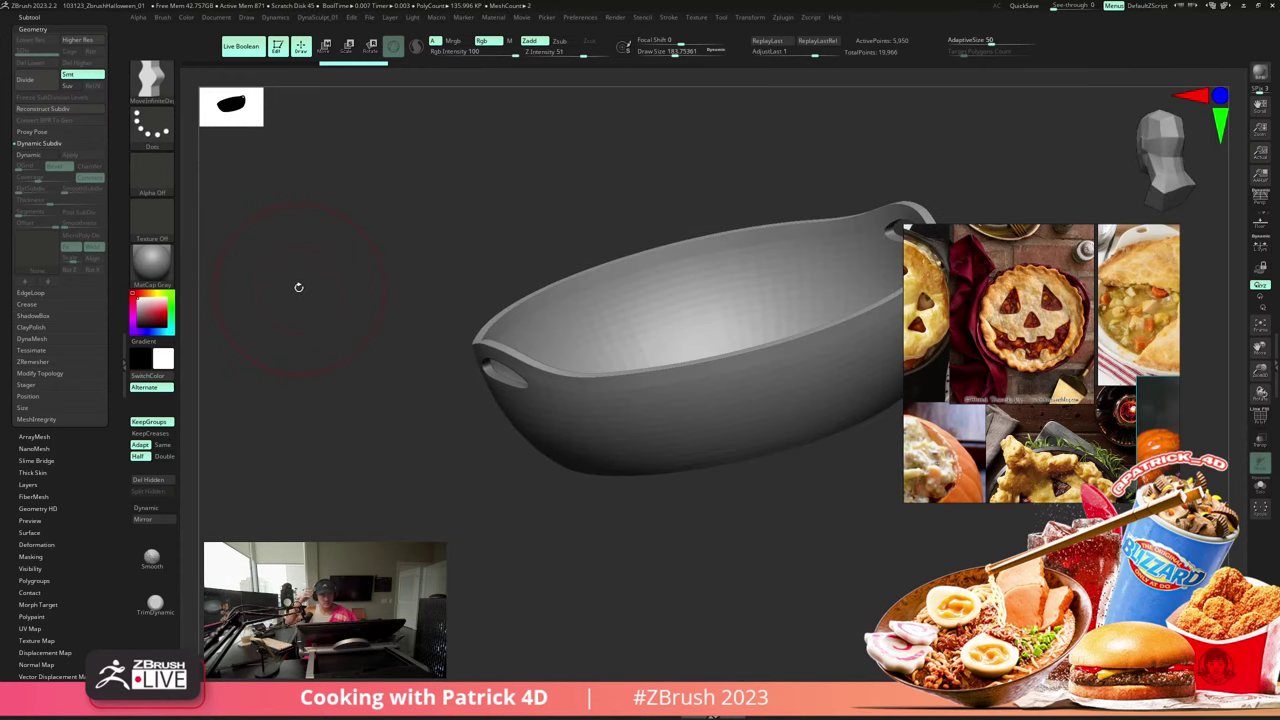
{"action": "mouse_move", "coordinate": [343, 300]}
{"action": "left_mouse_down"}
{"action": "mouse_move", "coordinate": [317, 314]}
{"action": "mouse_move", "coordinate": [320, 294]}
{"action": "left_mouse_up"}
{"action": "key", "text": "shift+f"}
- Run Boolean Folder on the Bowl folder and select the resulting UMesh_PolySphere2 bowl with the cut handles
{"action": "left_click", "coordinate": [36, 16]}
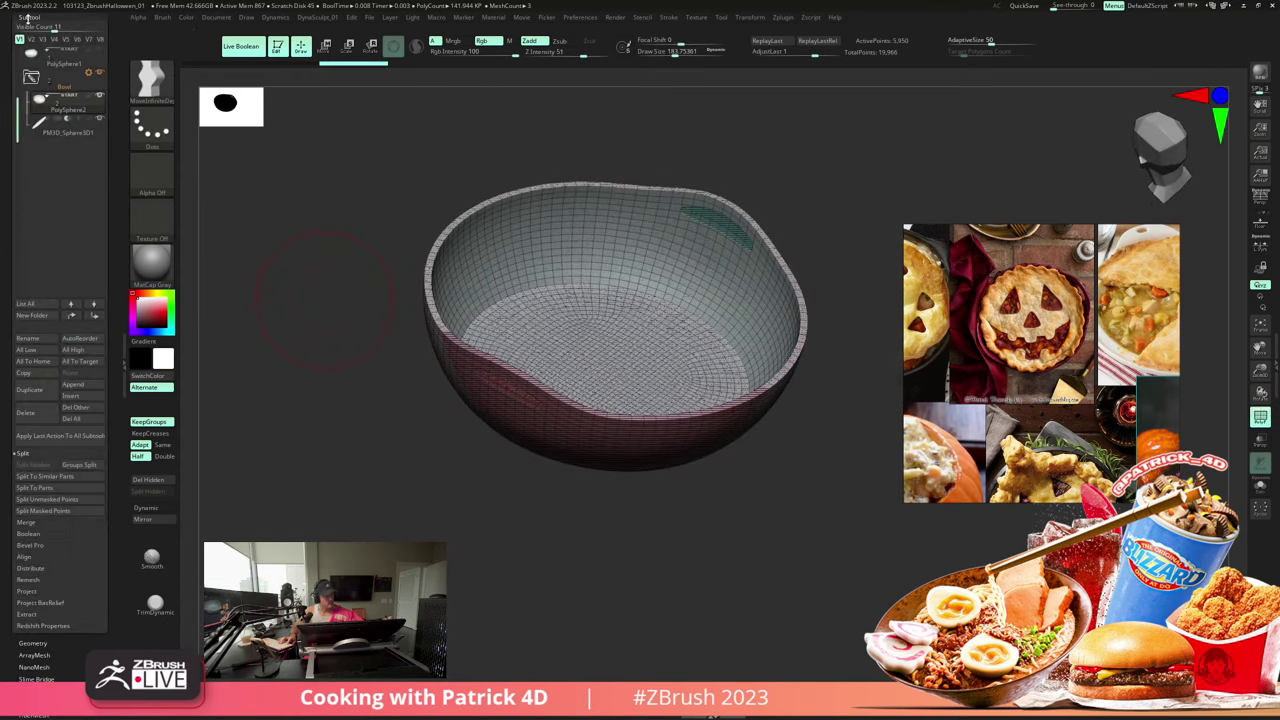
{"action": "left_click", "coordinate": [88, 82]}
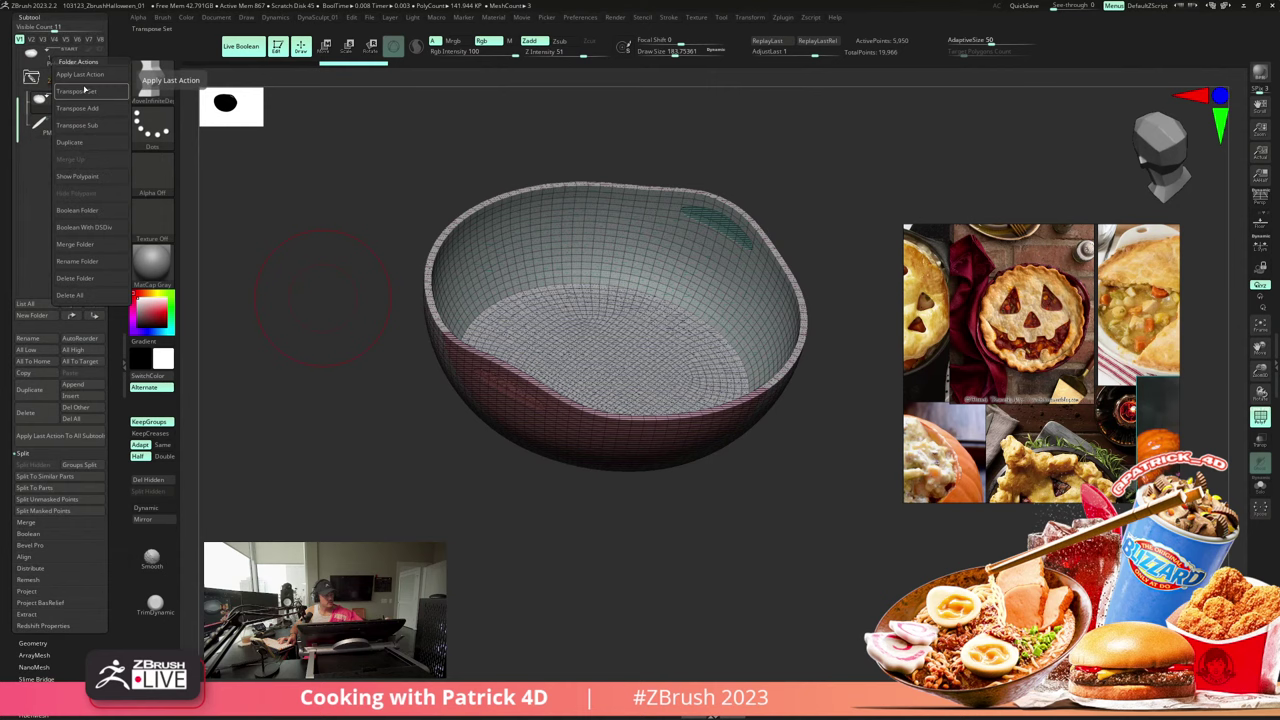
{"action": "left_click", "coordinate": [77, 210]}
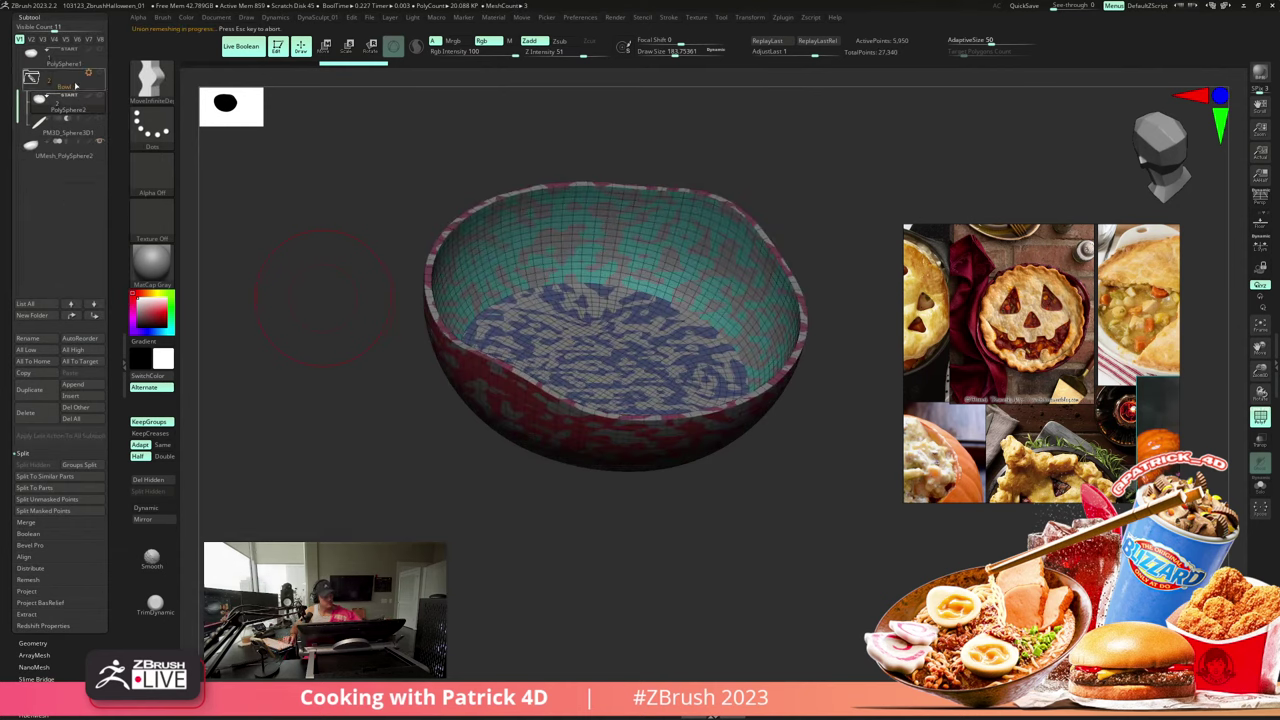
{"action": "left_click", "coordinate": [40, 148]}
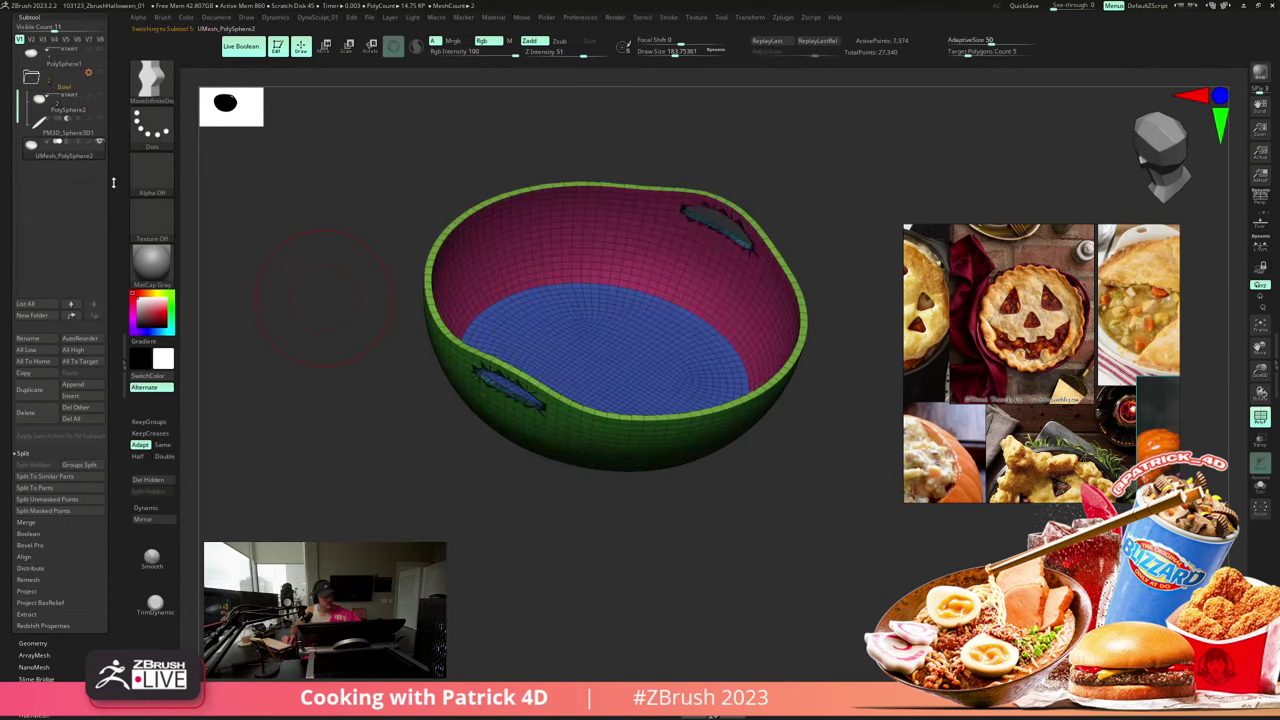
{"action": "left_click_drag", "start_coordinate": [311, 312], "coordinate": [300, 225]}
{"action": "left_click_drag", "start_coordinate": [278, 240], "coordinate": [274, 293]}
{"action": "key", "text": "shift+f"}
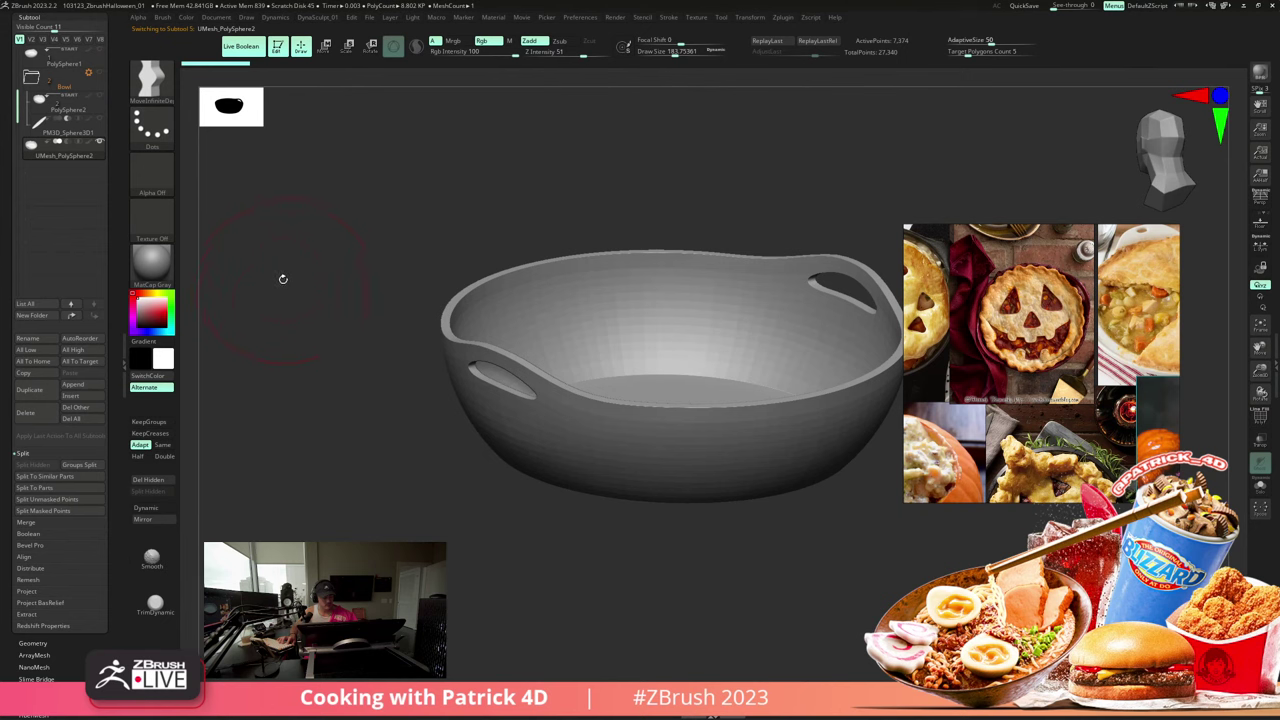
- Collapse the Bowl folder in the subtool list and turn off Live Boolean
{"action": "left_click", "coordinate": [35, 79]}
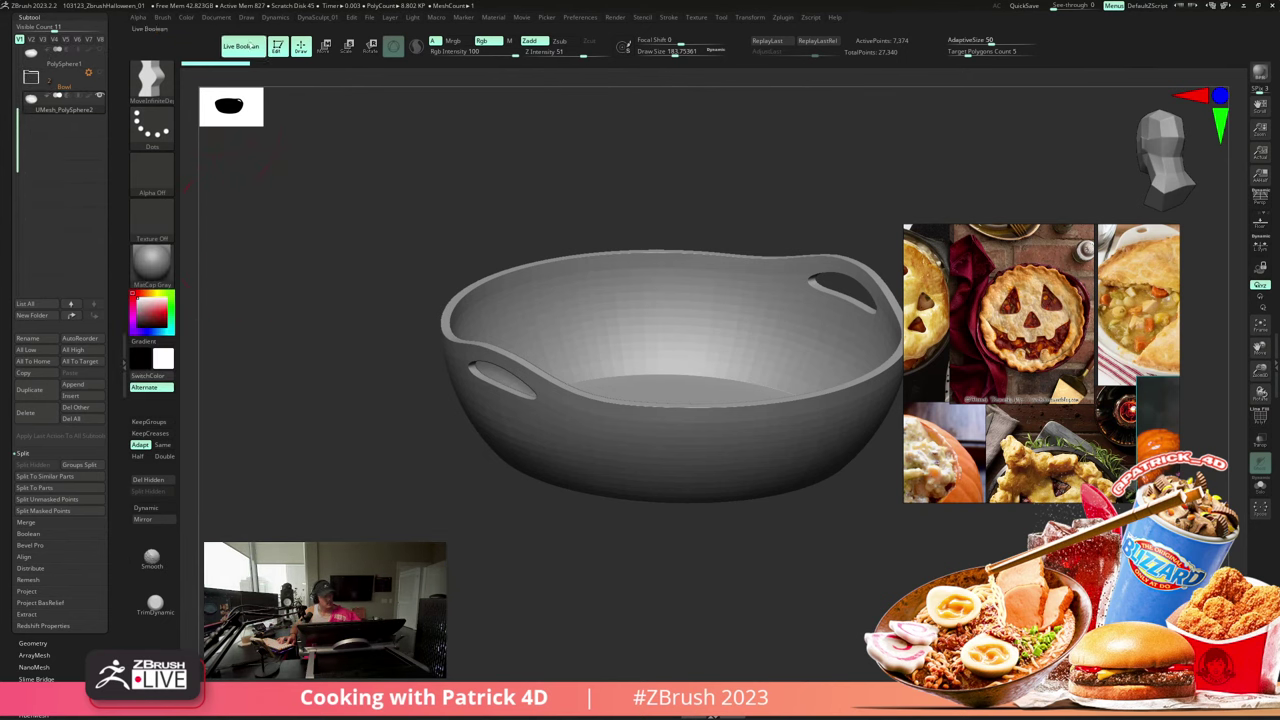
{"action": "left_click_drag", "start_coordinate": [284, 276], "coordinate": [294, 300]}
{"action": "key", "text": "shift+f"}
{"action": "key", "text": "shift+f"}
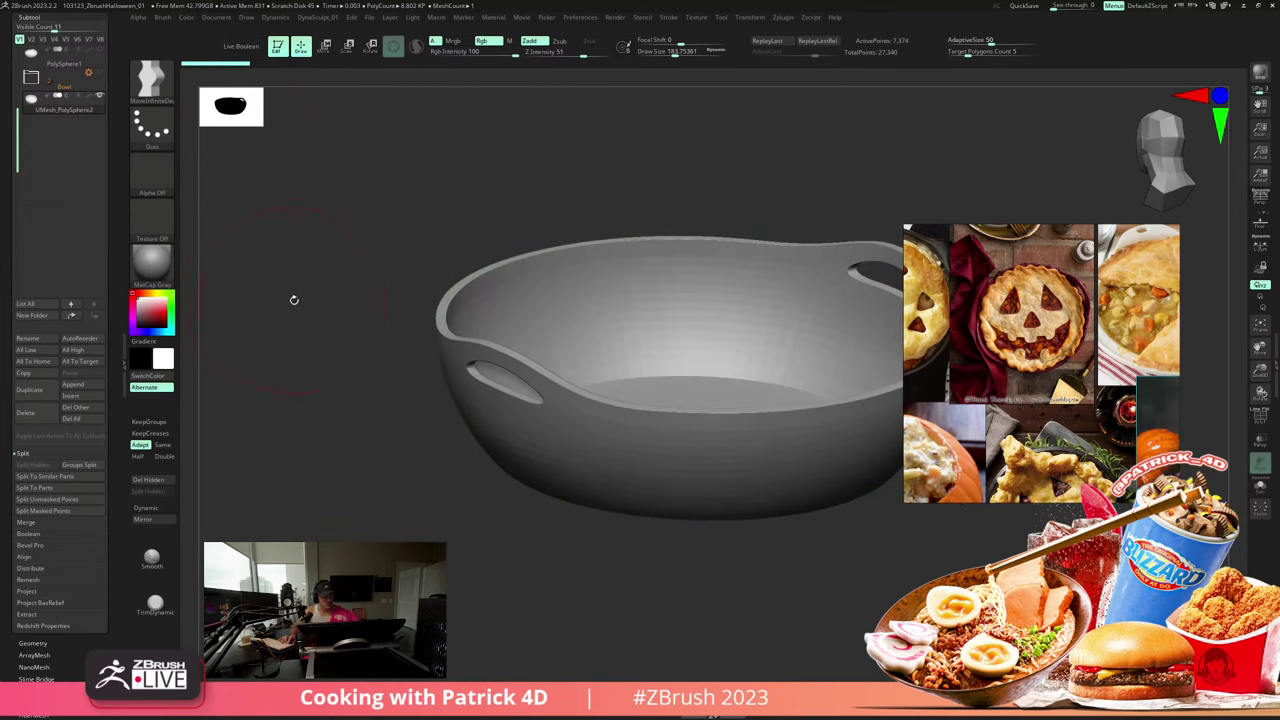
- ZRemesh the cut bowl with KeepGroups on, the Half option and SmoothGroups at 0
{"action": "left_click", "coordinate": [33, 642]}
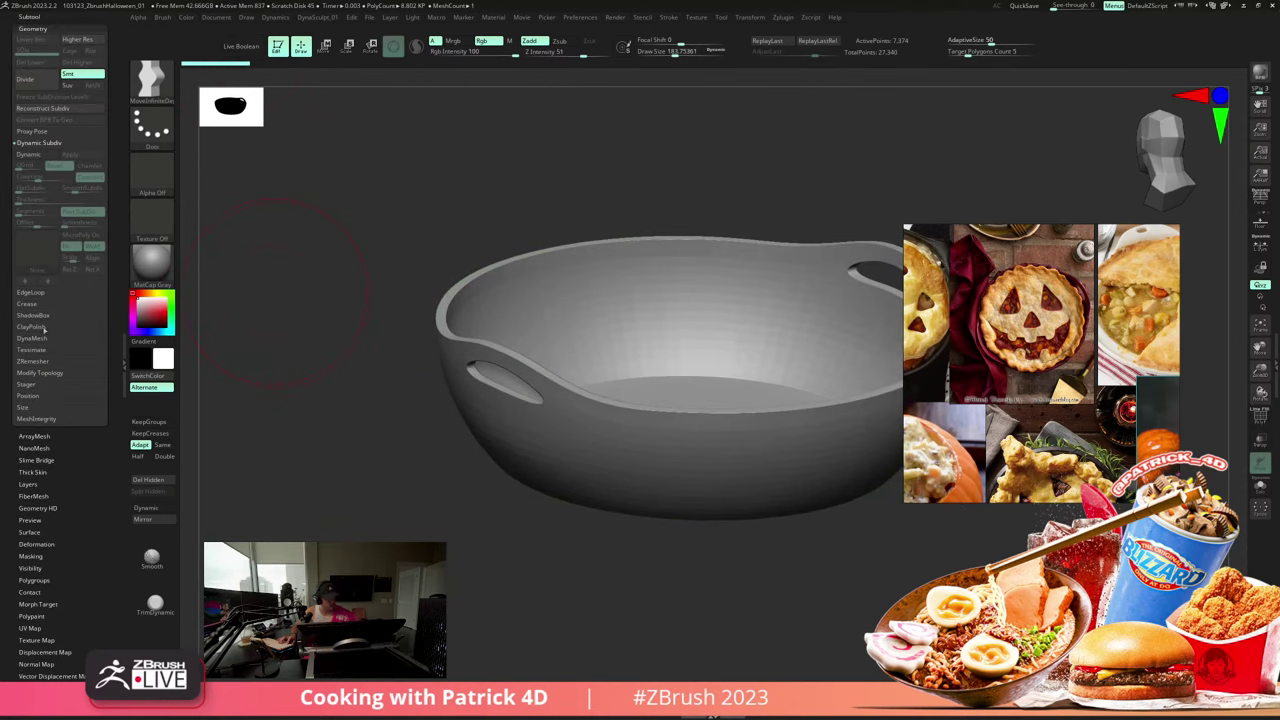
{"action": "left_click", "coordinate": [33, 361]}
{"action": "left_click", "coordinate": [80, 292]}
{"action": "left_click", "coordinate": [45, 270]}
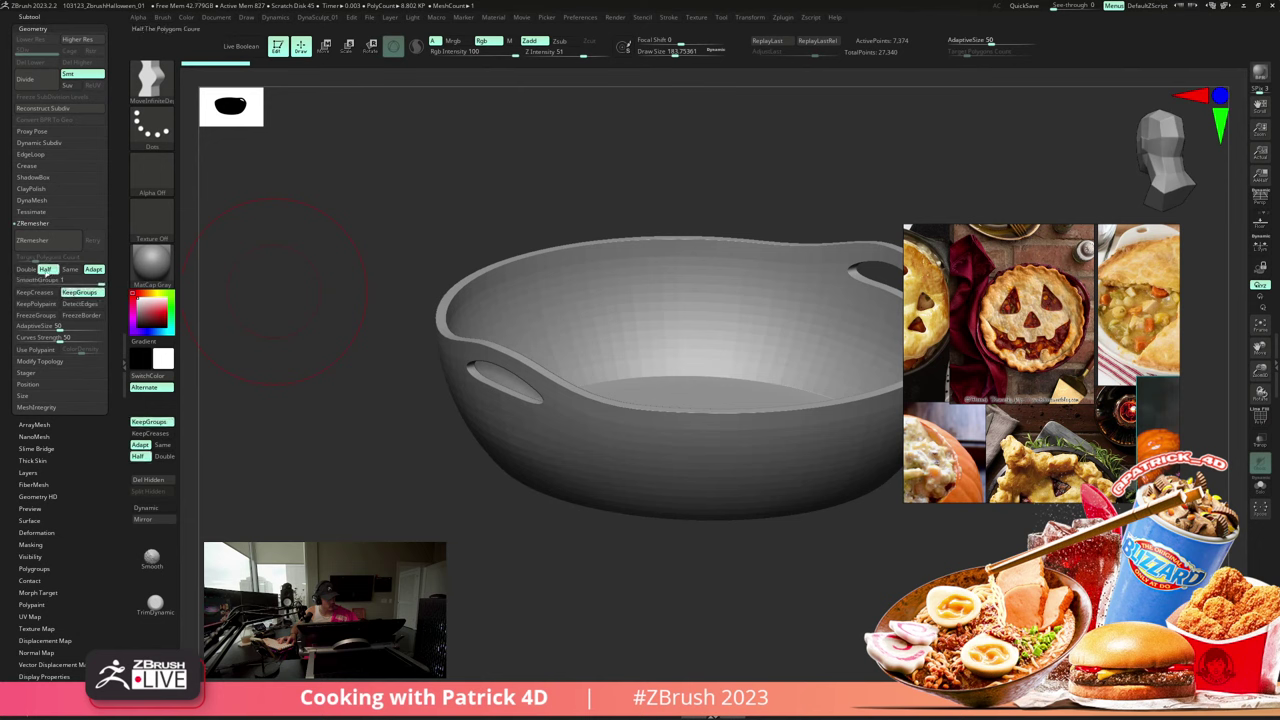
{"action": "left_click_drag", "start_coordinate": [57, 282], "coordinate": [1, 266]}
{"action": "left_click", "coordinate": [52, 242]}
{"action": "key", "text": "shift+f"}
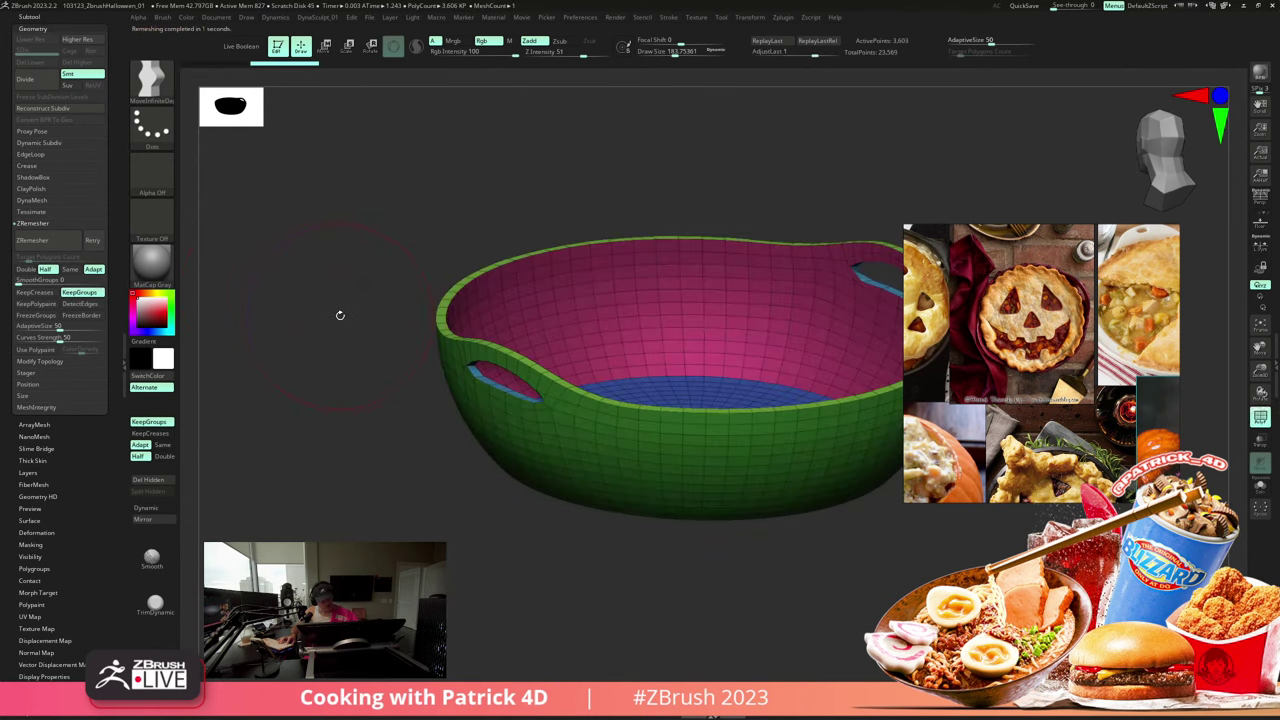
- Undo the Half remesh and ZRemesh the bowl with the Same option, checking it with Dynamic Subdiv
{"action": "left_click_drag", "start_coordinate": [341, 315], "coordinate": [283, 266]}
{"action": "key", "text": "shift+f"}
{"action": "key", "text": "shift+f"}
{"action": "left_click", "coordinate": [70, 269]}
{"action": "left_click", "coordinate": [44, 241]}
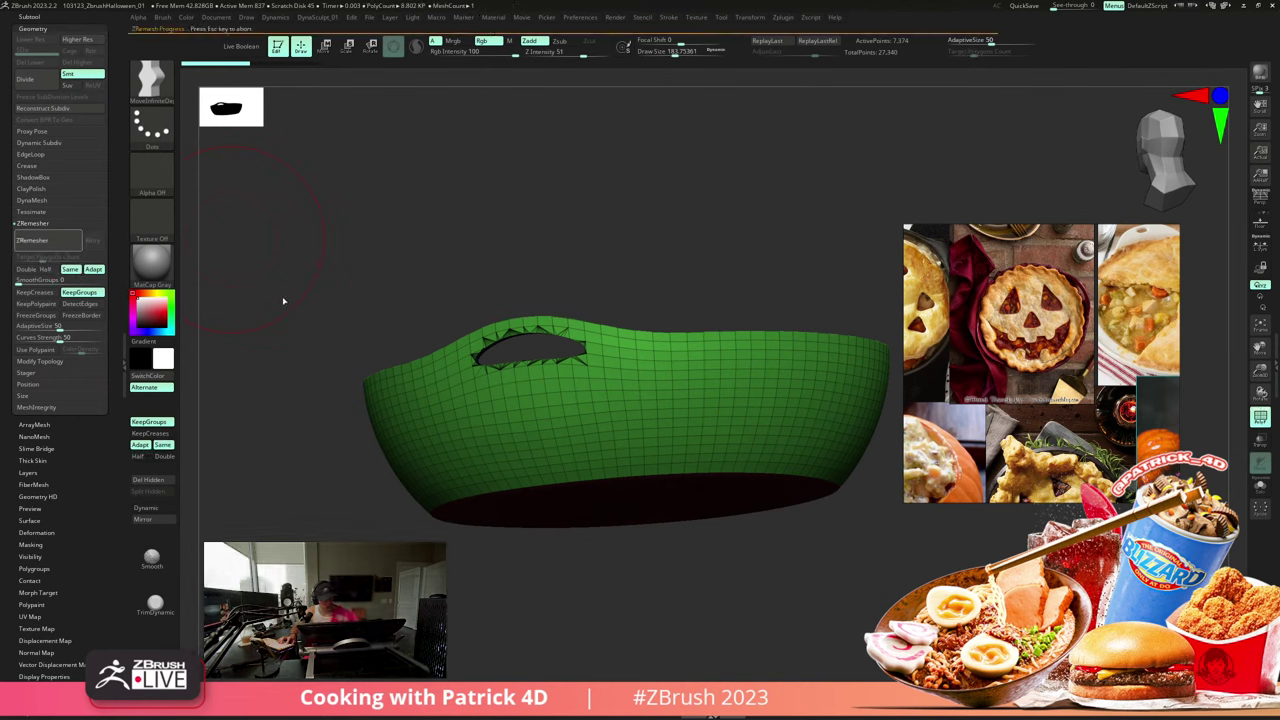
{"action": "key", "text": "shift+f"}
{"action": "key", "text": "d"}
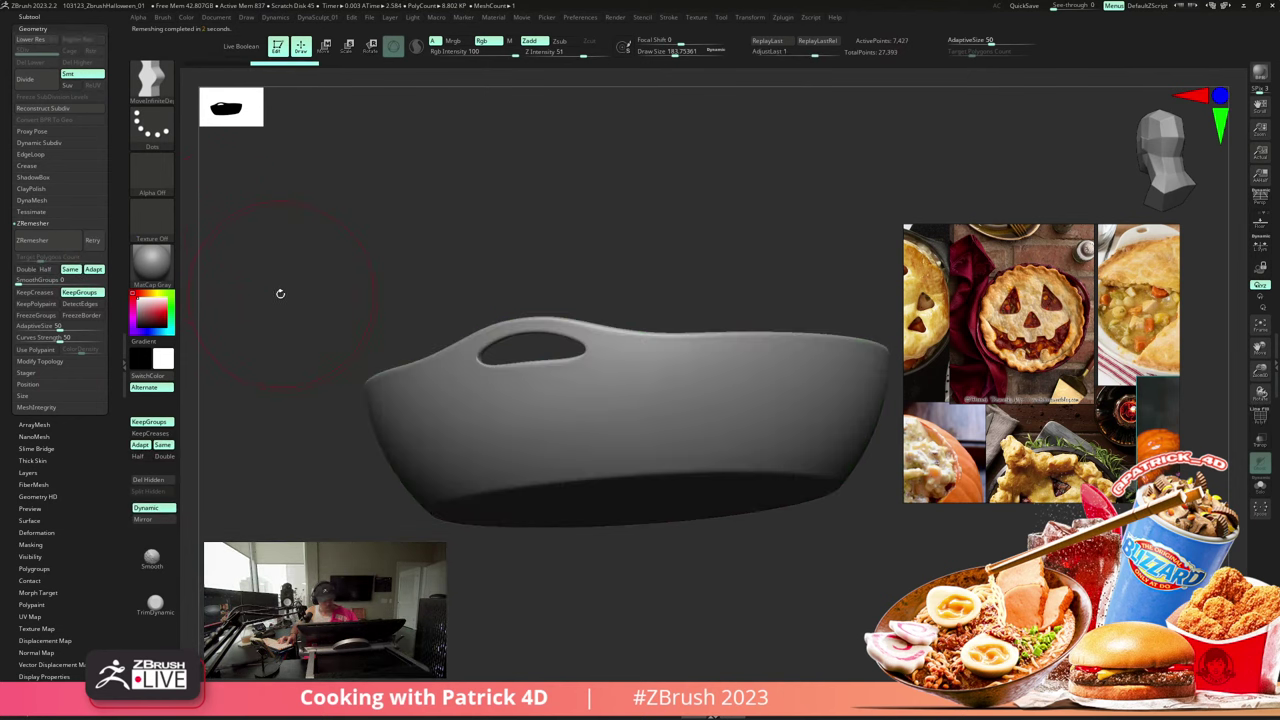
{"action": "left_click_drag", "start_coordinate": [277, 291], "coordinate": [318, 302]}
{"action": "left_click_drag", "start_coordinate": [237, 241], "coordinate": [430, 239]}
{"action": "key", "text": "shift+d"}
{"action": "key", "text": "shift+f"}
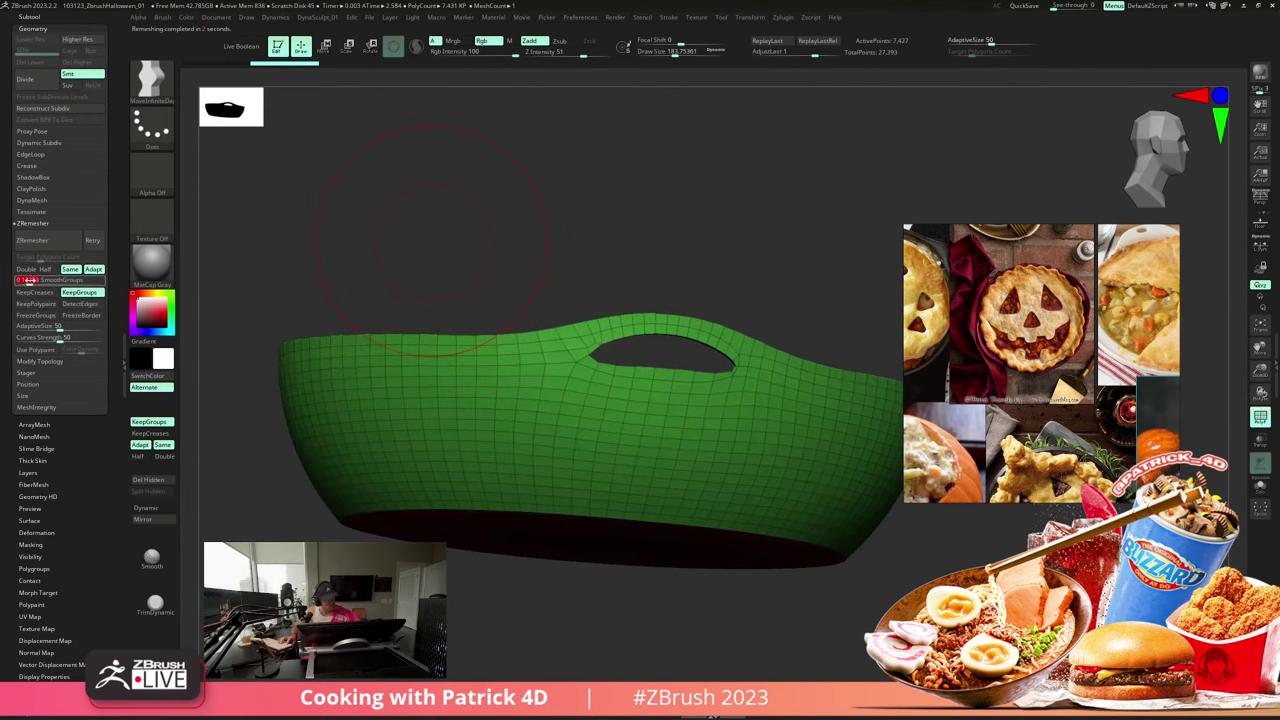
- Try to ZRemesh the bowl with the Double option and SmoothGroups at 0.13253
{"action": "left_click", "coordinate": [25, 269]}
{"action": "left_click", "coordinate": [28, 240]}
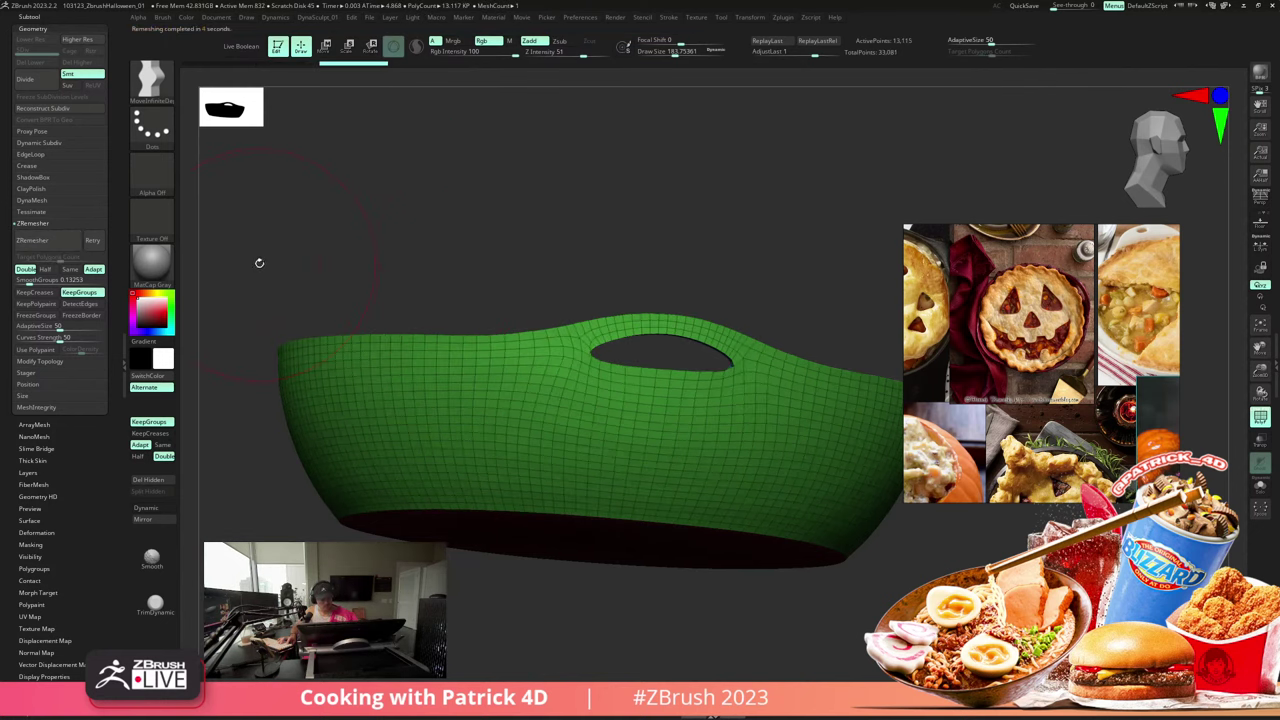
{"action": "key", "text": "ctrl+z"}
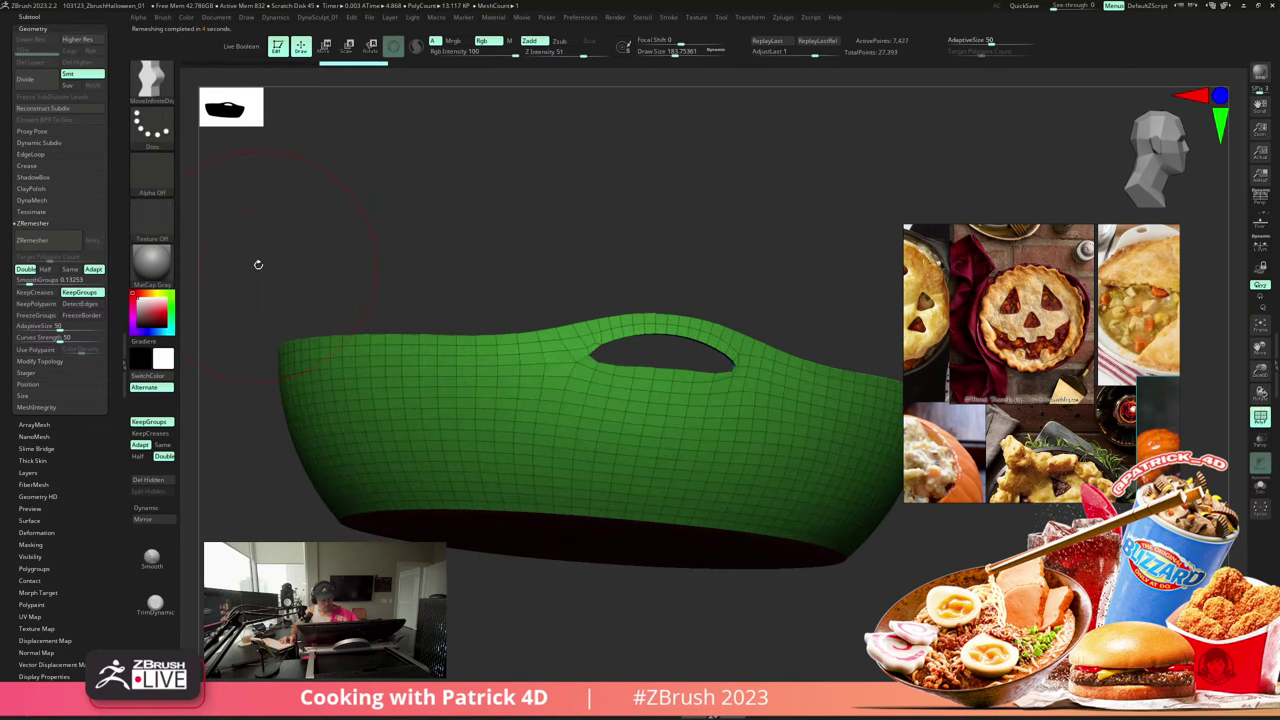
{"action": "key", "text": "ctrl+shift+z"}
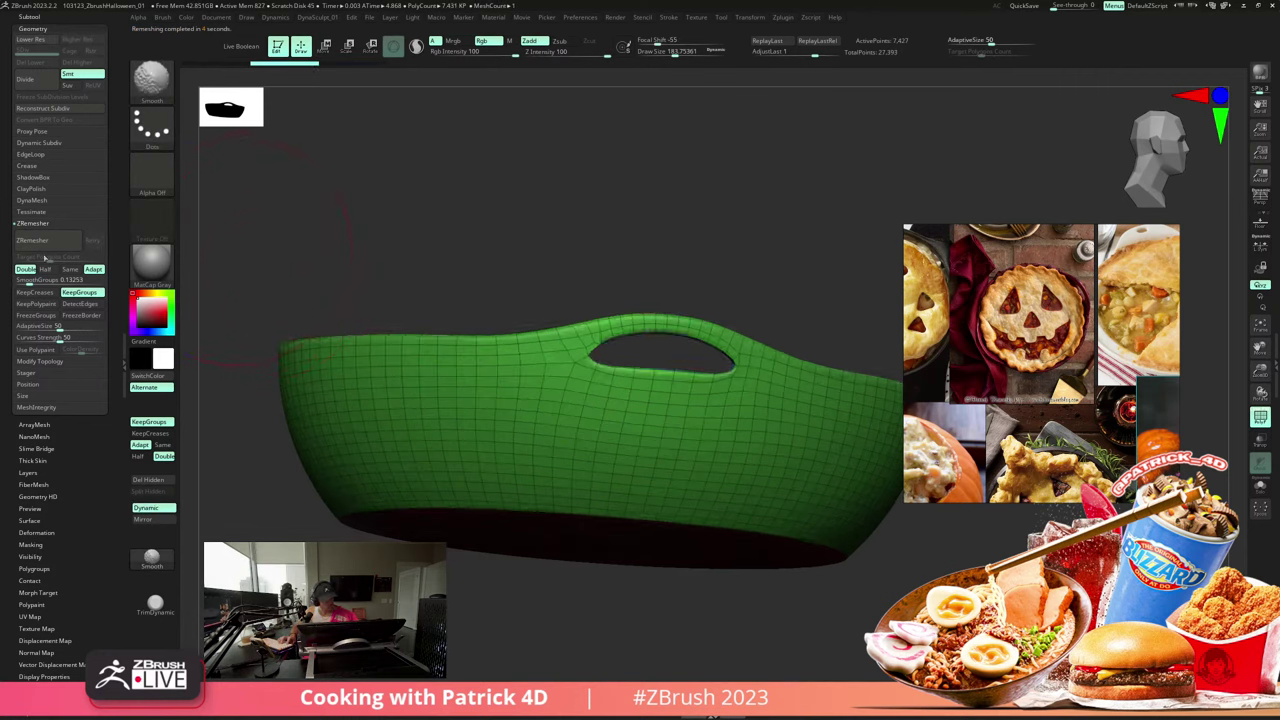
{"action": "key", "text": "shift+f"}
{"action": "left_click_drag", "start_coordinate": [235, 248], "coordinate": [234, 223], "text": "alt"}
{"action": "key", "text": "ctrl+z"}
{"action": "key", "text": "shift+f"}
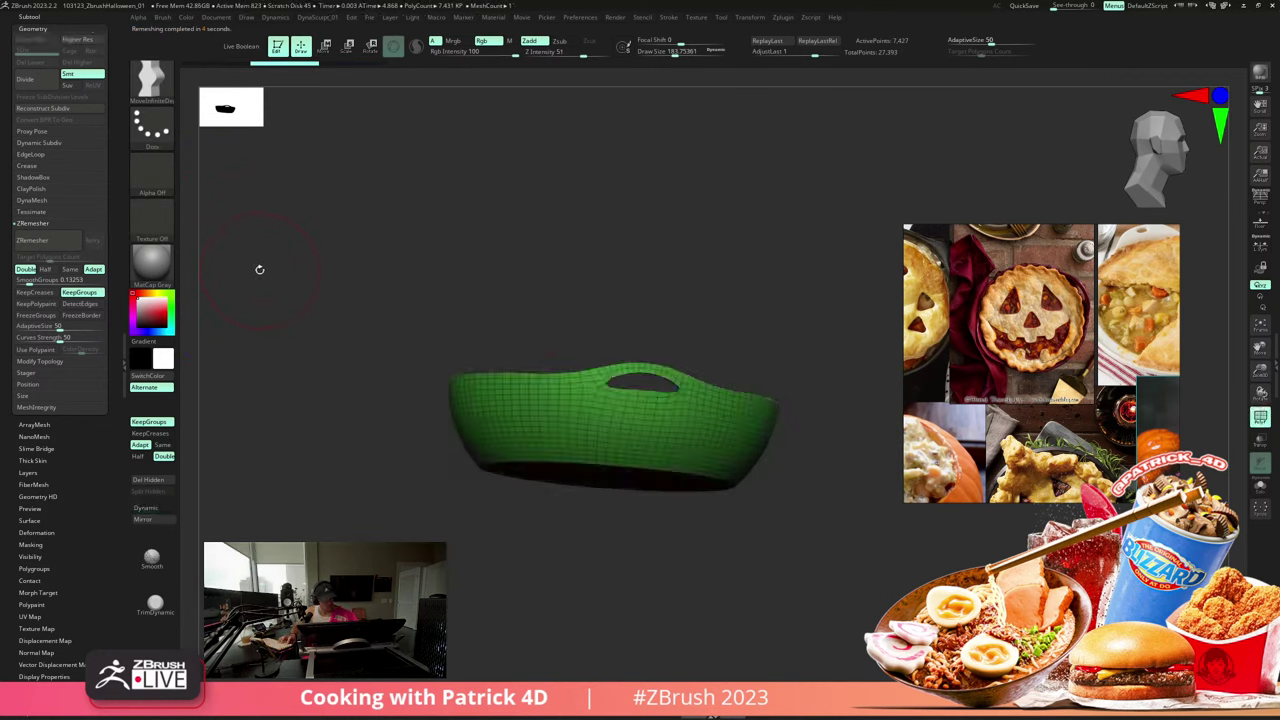
- ZRemesh the bowl with the Half option and SmoothGroups at 0, and enable Dynamic Subdiv on it
{"action": "left_click_drag", "start_coordinate": [35, 279], "coordinate": [8, 273]}
{"action": "left_click", "coordinate": [45, 270]}
{"action": "left_click", "coordinate": [30, 241]}
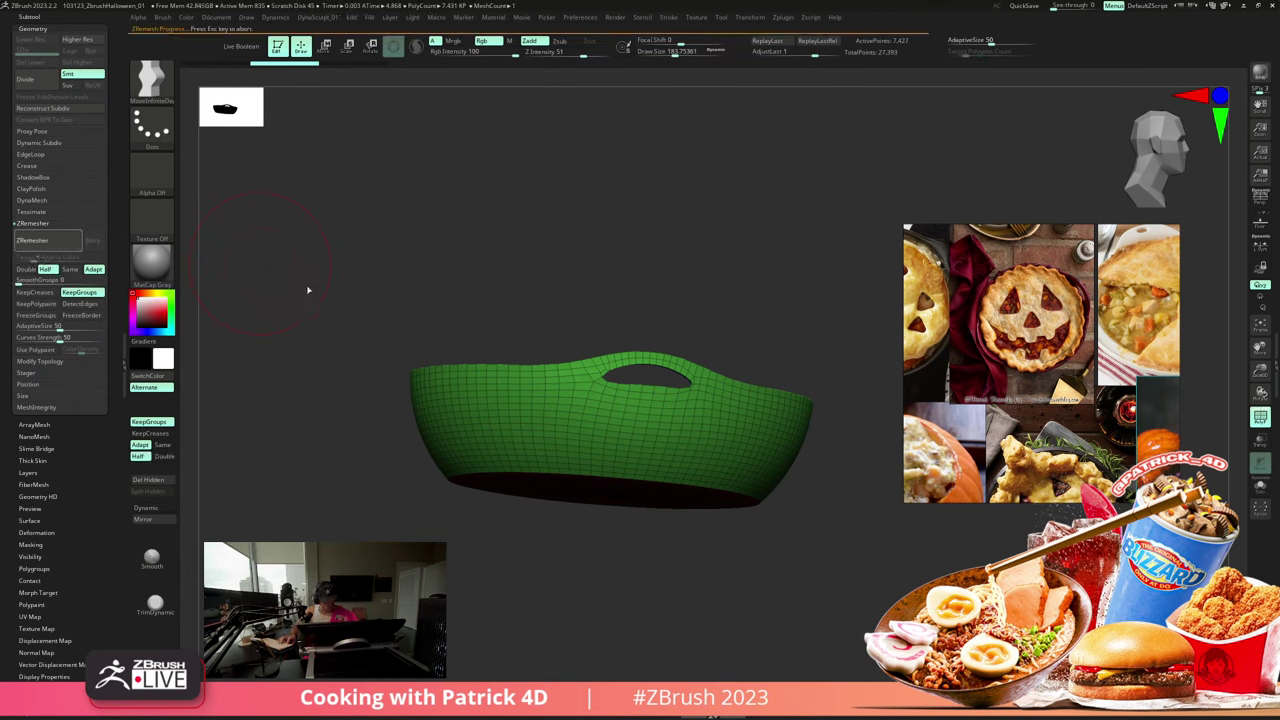
{"action": "key", "text": "d"}
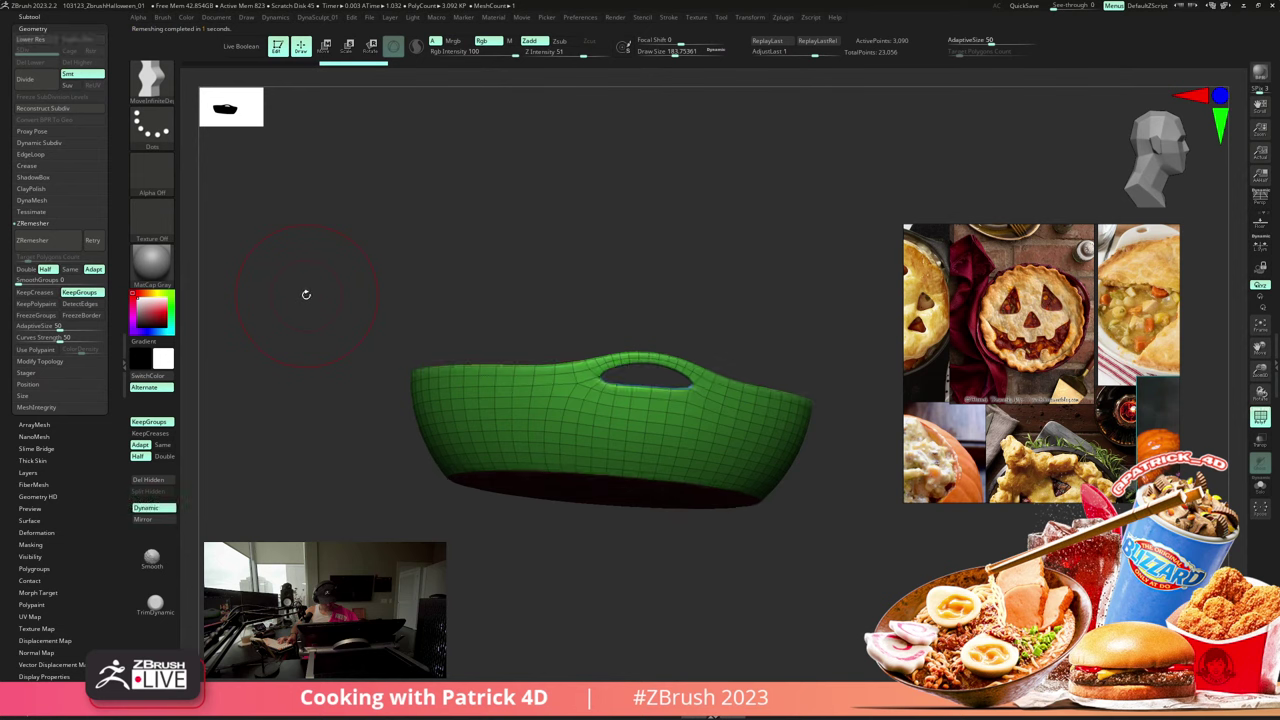
- Examine the remeshed bowl's handles, rim and interior from several angles, with and without smoothing and polyframe
{"action": "key", "text": "shift+f"}
{"action": "mouse_move", "coordinate": [307, 295]}
{"action": "left_mouse_down"}
{"action": "mouse_move", "coordinate": [269, 270]}
{"action": "mouse_move", "coordinate": [334, 286]}
{"action": "mouse_move", "coordinate": [317, 280]}
{"action": "mouse_move", "coordinate": [346, 314]}
{"action": "mouse_move", "coordinate": [330, 292]}
{"action": "mouse_move", "coordinate": [343, 357]}
{"action": "mouse_move", "coordinate": [354, 317]}
{"action": "mouse_move", "coordinate": [309, 306]}
{"action": "mouse_move", "coordinate": [337, 349]}
{"action": "mouse_move", "coordinate": [329, 289]}
{"action": "mouse_move", "coordinate": [311, 283]}
{"action": "mouse_move", "coordinate": [326, 295]}
{"action": "left_mouse_up"}
{"action": "key", "text": "shift+d"}
{"action": "key", "text": "shift+f"}
{"action": "key", "text": "d"}
{"action": "key", "text": "shift+f"}
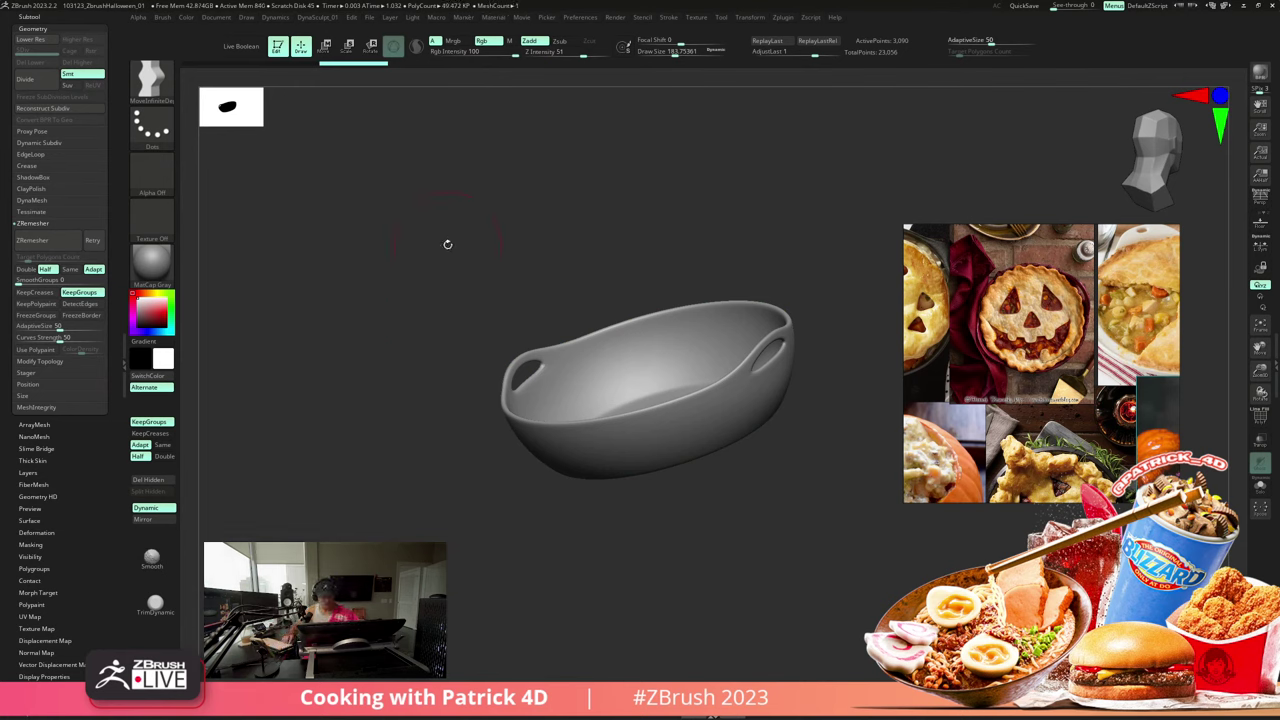
{"action": "left_click_drag", "start_coordinate": [447, 244], "coordinate": [442, 271]}
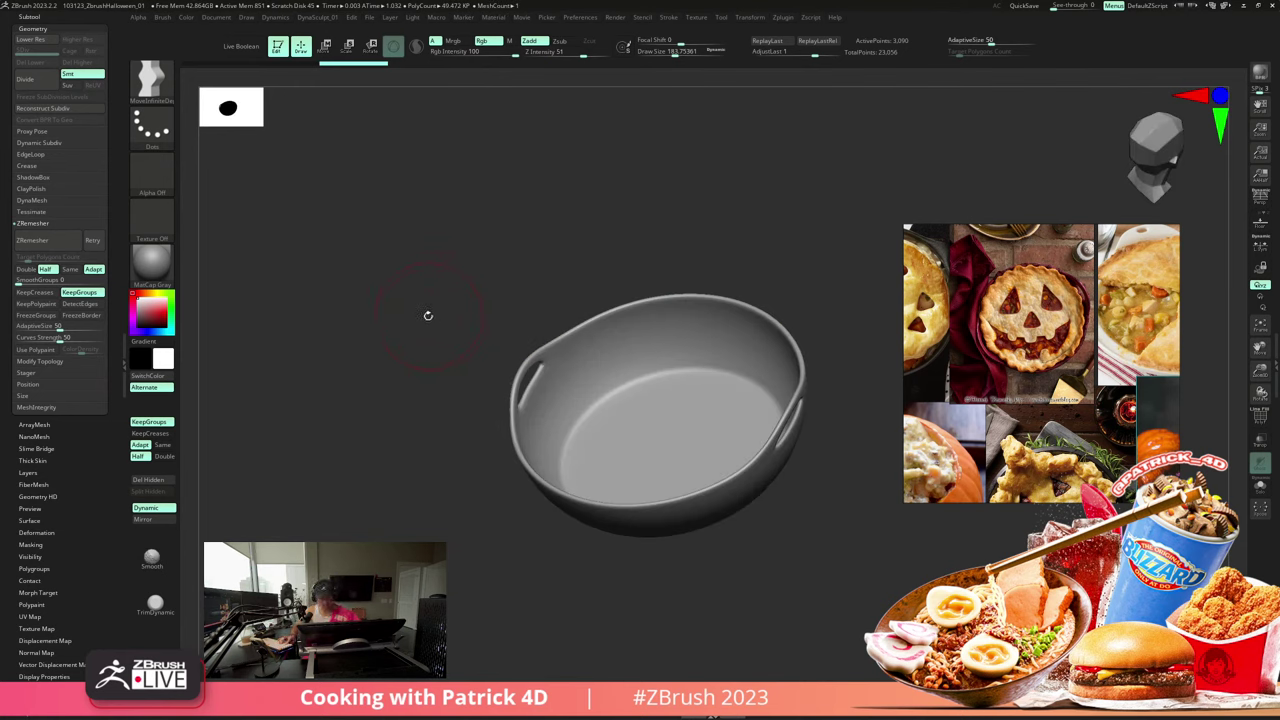
{"action": "key", "text": "shift+f"}
{"action": "left_click_drag", "start_coordinate": [450, 301], "coordinate": [365, 283]}
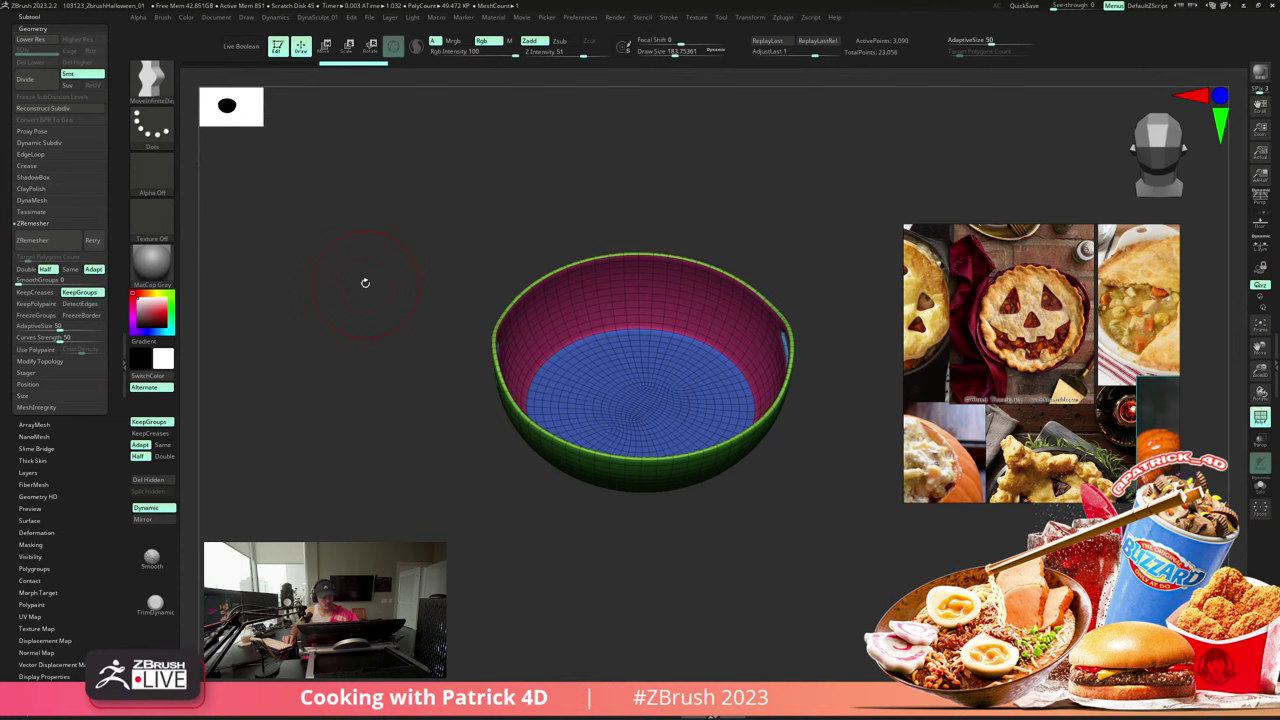
- Duplicate the UMesh_PolySphere2 bowl and delete everything on the copy except its inner wall and floor polygroups
{"action": "left_click", "coordinate": [28, 17]}
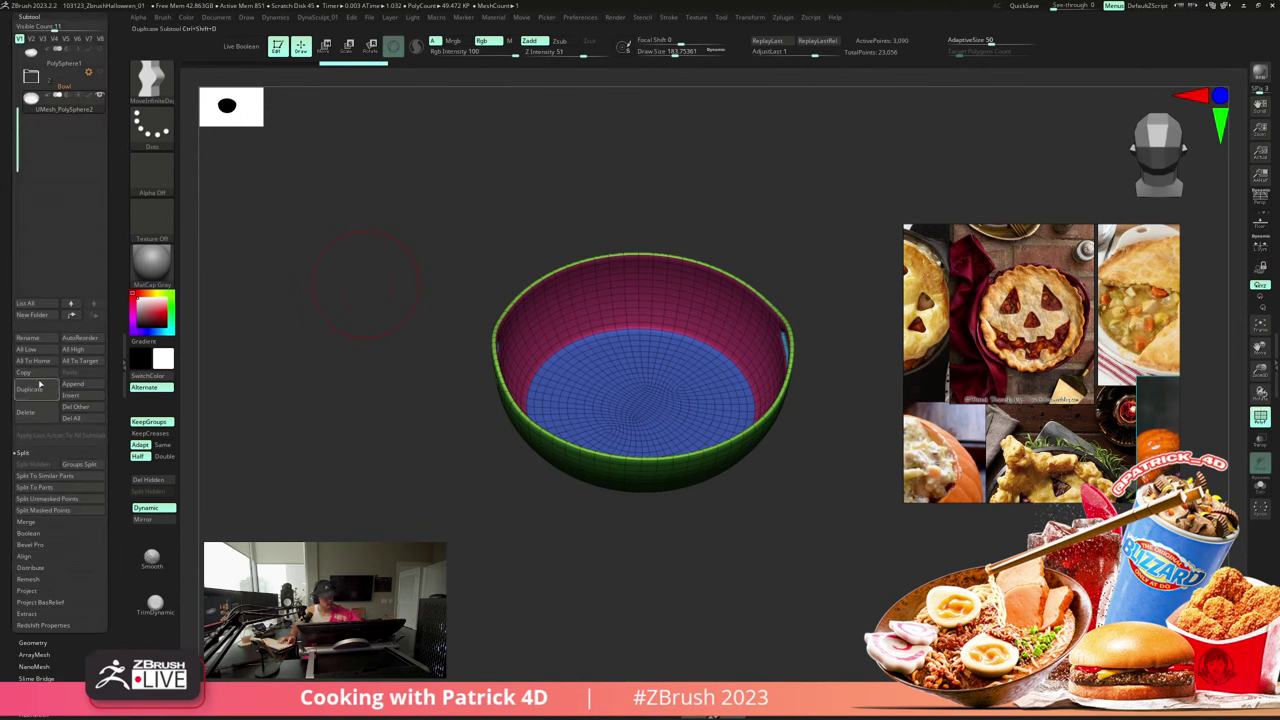
{"action": "left_click", "coordinate": [38, 387]}
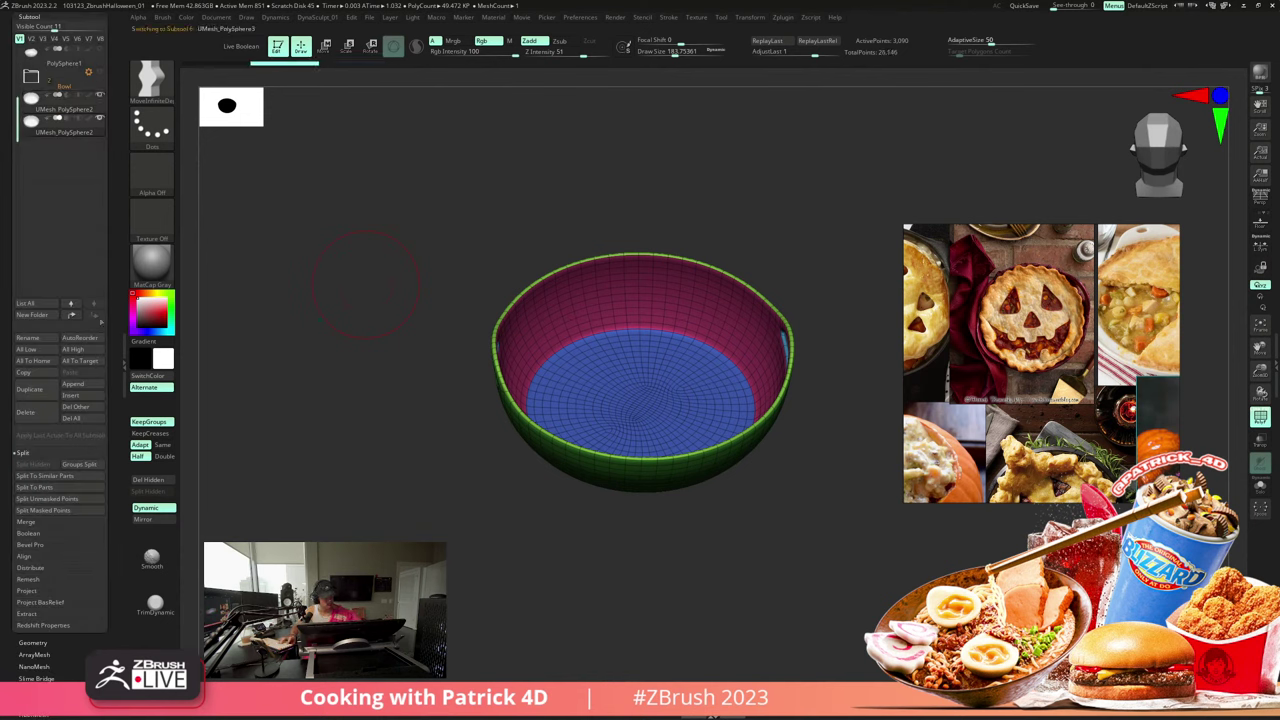
{"action": "left_click", "coordinate": [571, 323], "text": "ctrl+shift"}
{"action": "left_click_drag", "start_coordinate": [417, 283], "coordinate": [419, 309], "text": "ctrl+shift"}
{"action": "left_click", "coordinate": [562, 351], "text": "ctrl+shift"}
{"action": "mouse_move", "coordinate": [403, 262]}
{"action": "left_mouse_down", "text": "ctrl+shift"}
{"action": "mouse_move", "coordinate": [397, 289]}
{"action": "mouse_move", "coordinate": [374, 248]}
{"action": "mouse_move", "coordinate": [319, 268]}
{"action": "mouse_move", "coordinate": [322, 241]}
{"action": "left_mouse_up", "text": "ctrl+shift"}
{"action": "left_click", "coordinate": [149, 480]}
- Try masking the upper part of the inner shell, with Dynamic Subdiv turned off
{"action": "key", "text": "d"}
{"action": "key", "text": "shift+d"}
{"action": "key", "text": "d"}
{"action": "key", "text": "shift+d"}
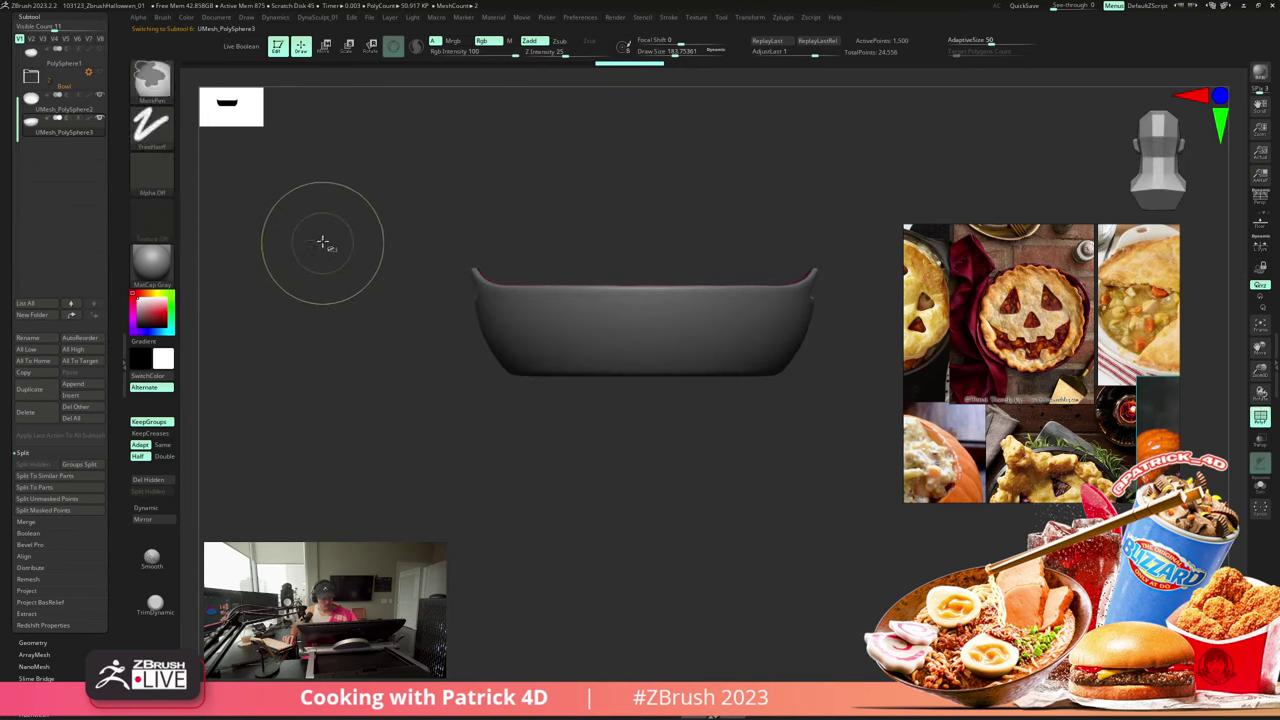
{"action": "mouse_move", "coordinate": [348, 176]}
{"action": "left_mouse_down", "text": "ctrl"}
{"action": "mouse_move", "coordinate": [743, 243]}
{"action": "mouse_move", "coordinate": [892, 301]}
{"action": "left_mouse_up", "text": "ctrl"}
{"action": "left_click_drag", "start_coordinate": [672, 180], "coordinate": [496, 170]}
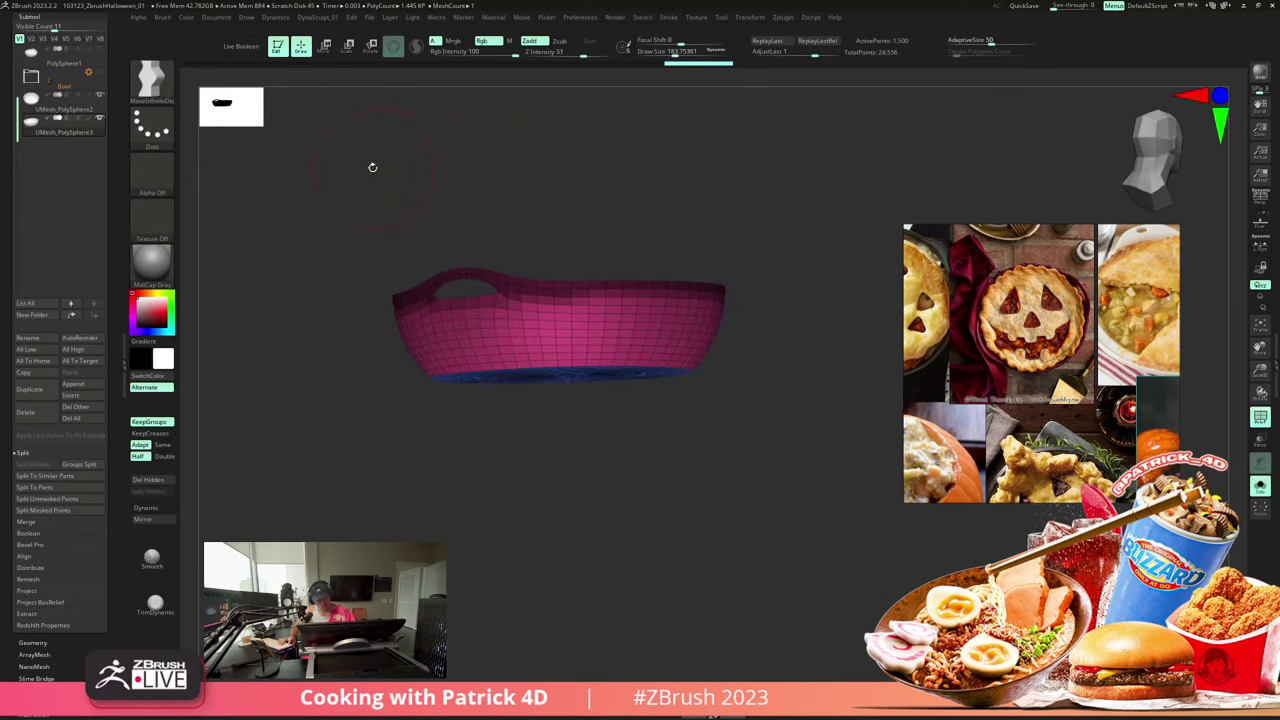
- Enable Dynamic Subdiv on the inner shell and slice it with SliceCurve just below the handle openings
{"action": "key", "text": "d"}
{"action": "mouse_move", "coordinate": [366, 177]}
{"action": "left_mouse_down"}
{"action": "mouse_move", "coordinate": [389, 175]}
{"action": "mouse_move", "coordinate": [366, 184]}
{"action": "left_mouse_up"}
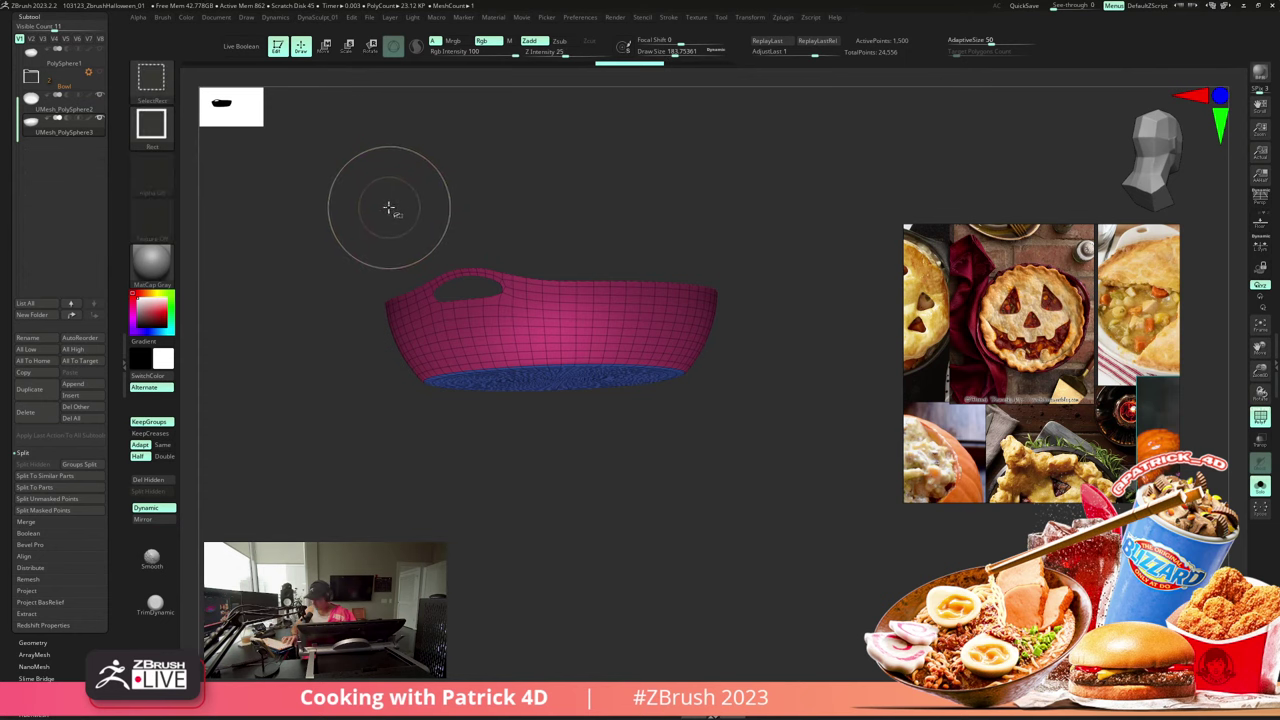
{"action": "mouse_move", "coordinate": [380, 194]}
{"action": "left_mouse_down"}
{"action": "mouse_move", "coordinate": [389, 203]}
{"action": "mouse_move", "coordinate": [366, 197]}
{"action": "mouse_move", "coordinate": [400, 197]}
{"action": "left_mouse_up"}
{"action": "mouse_move", "coordinate": [351, 149]}
{"action": "left_mouse_down"}
{"action": "mouse_move", "coordinate": [350, 162]}
{"action": "mouse_move", "coordinate": [383, 172]}
{"action": "left_mouse_up"}
{"action": "left_click", "coordinate": [152, 80], "text": "ctrl+shift"}
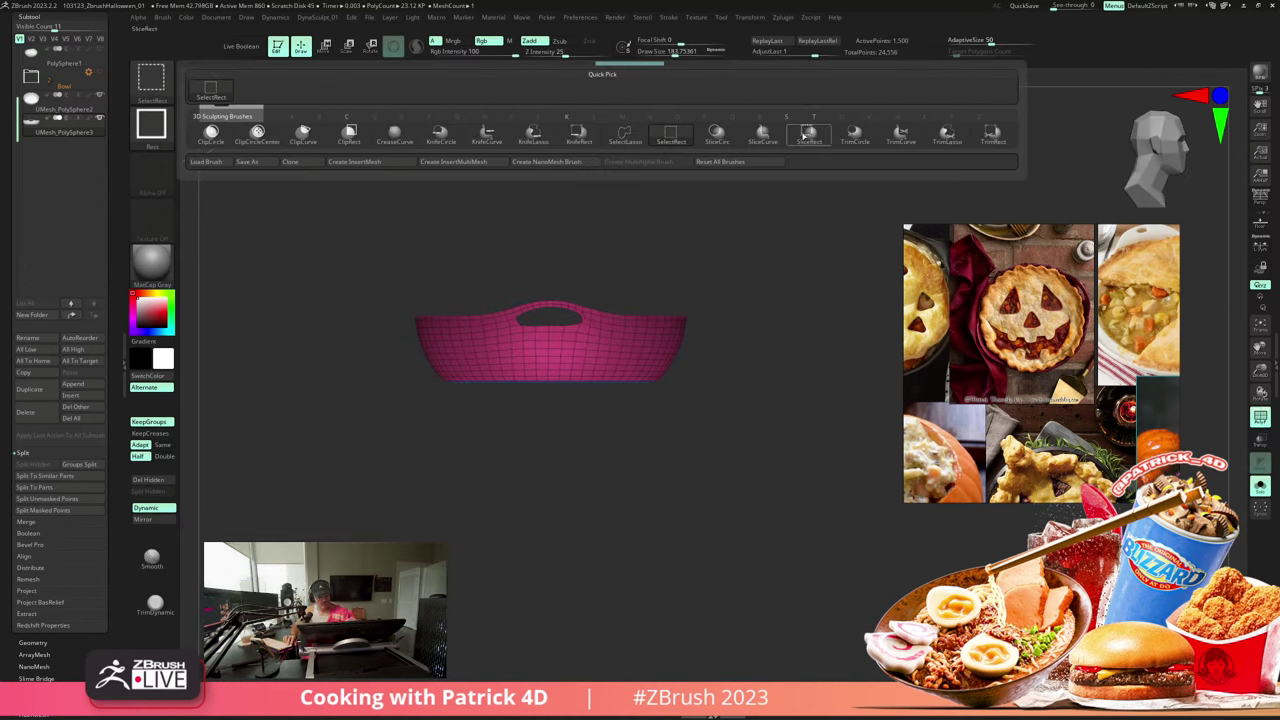
{"action": "left_click", "coordinate": [770, 137]}
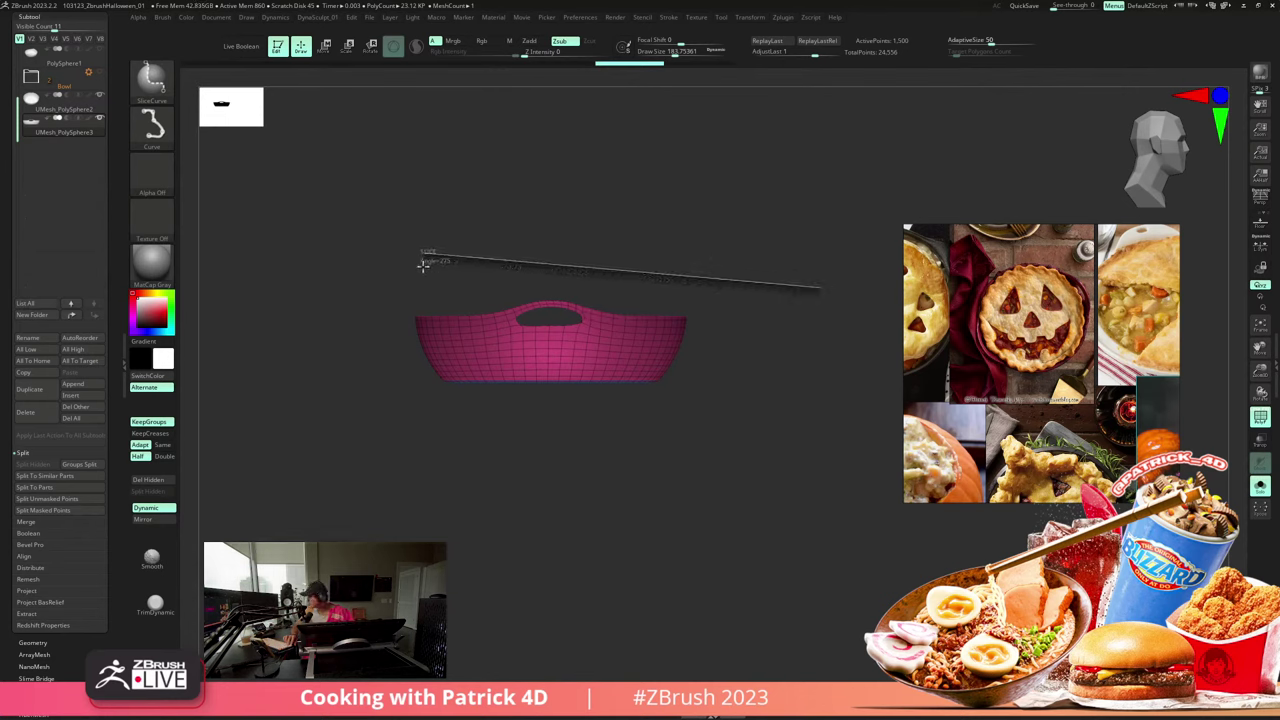
{"action": "mouse_move", "coordinate": [423, 263]}
{"action": "left_mouse_down", "text": "ctrl+shift"}
{"action": "mouse_move", "coordinate": [295, 272]}
{"action": "mouse_move", "coordinate": [269, 315]}
{"action": "mouse_move", "coordinate": [312, 287]}
{"action": "left_mouse_up", "text": "ctrl+shift"}
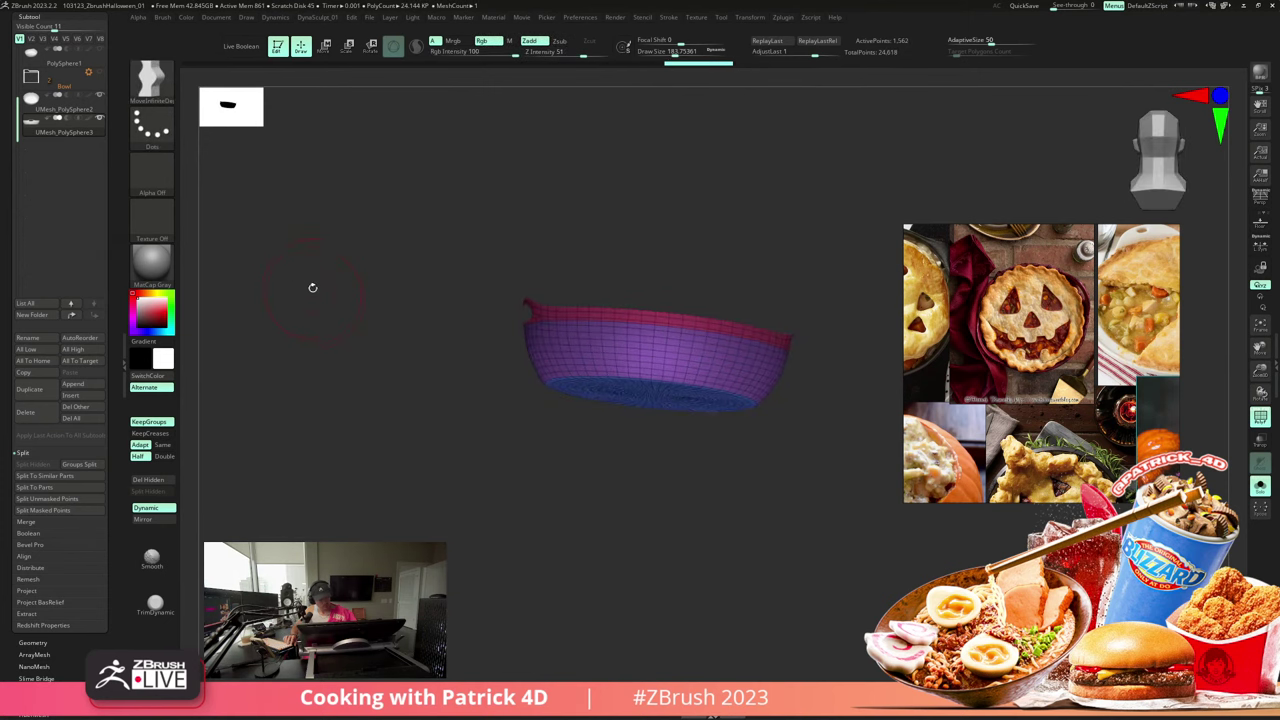
- Isolate the sliced-off upper band of the inner shell, invert the visibility and delete that band
{"action": "key", "text": "shift+s"}
{"action": "left_click_drag", "start_coordinate": [429, 283], "coordinate": [436, 318]}
{"action": "left_click", "coordinate": [542, 312], "text": "ctrl+shift"}
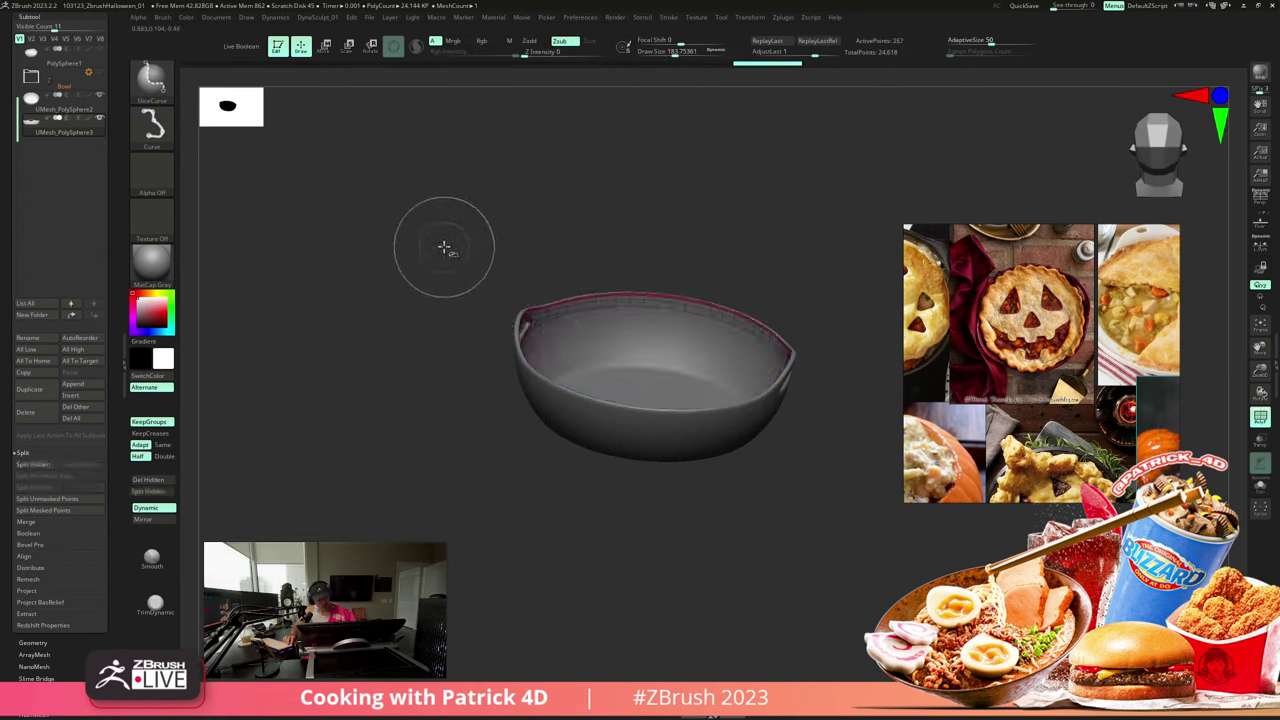
{"action": "left_click", "coordinate": [152, 80], "text": "ctrl+shift"}
{"action": "left_click", "coordinate": [211, 92], "text": "ctrl+shift"}
{"action": "mouse_move", "coordinate": [309, 271]}
{"action": "left_mouse_down", "text": "ctrl+shift"}
{"action": "mouse_move", "coordinate": [326, 286]}
{"action": "mouse_move", "coordinate": [338, 266]}
{"action": "mouse_move", "coordinate": [326, 289]}
{"action": "mouse_move", "coordinate": [363, 277]}
{"action": "mouse_move", "coordinate": [357, 306]}
{"action": "mouse_move", "coordinate": [274, 261]}
{"action": "mouse_move", "coordinate": [310, 274]}
{"action": "left_mouse_up", "text": "ctrl+shift"}
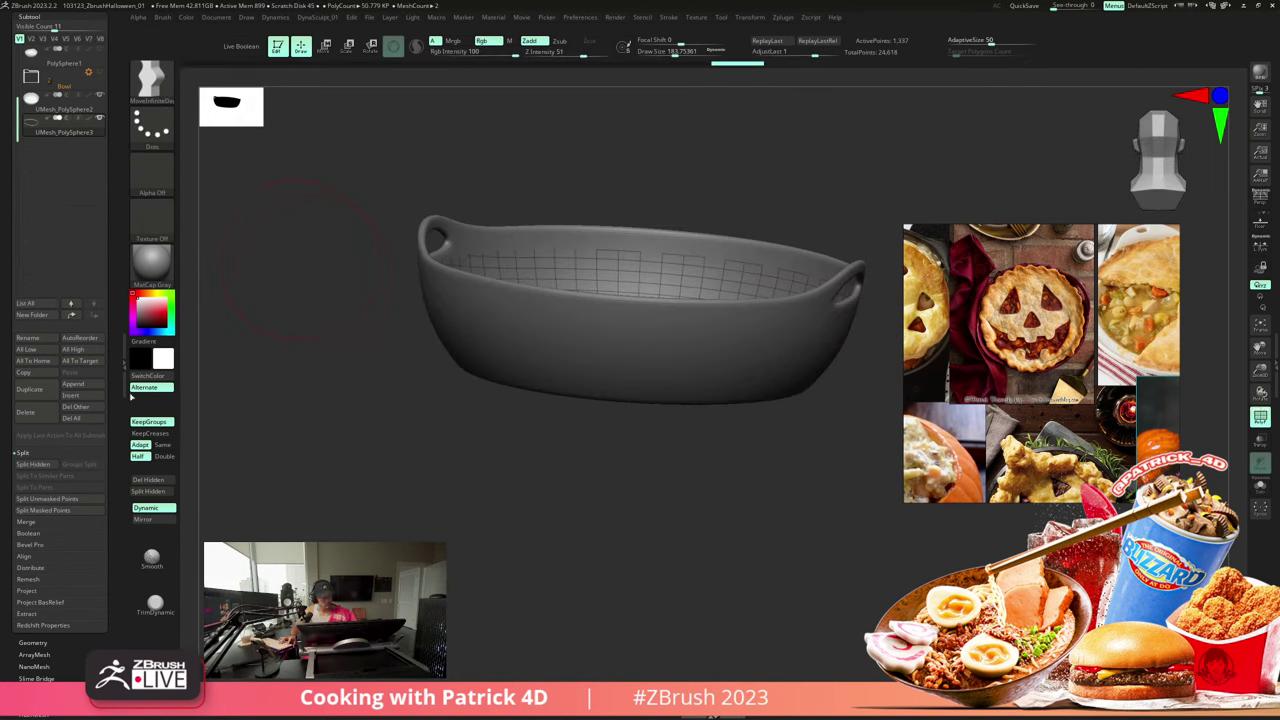
{"action": "left_click", "coordinate": [148, 480]}
{"action": "left_click_drag", "start_coordinate": [337, 324], "coordinate": [327, 318]}
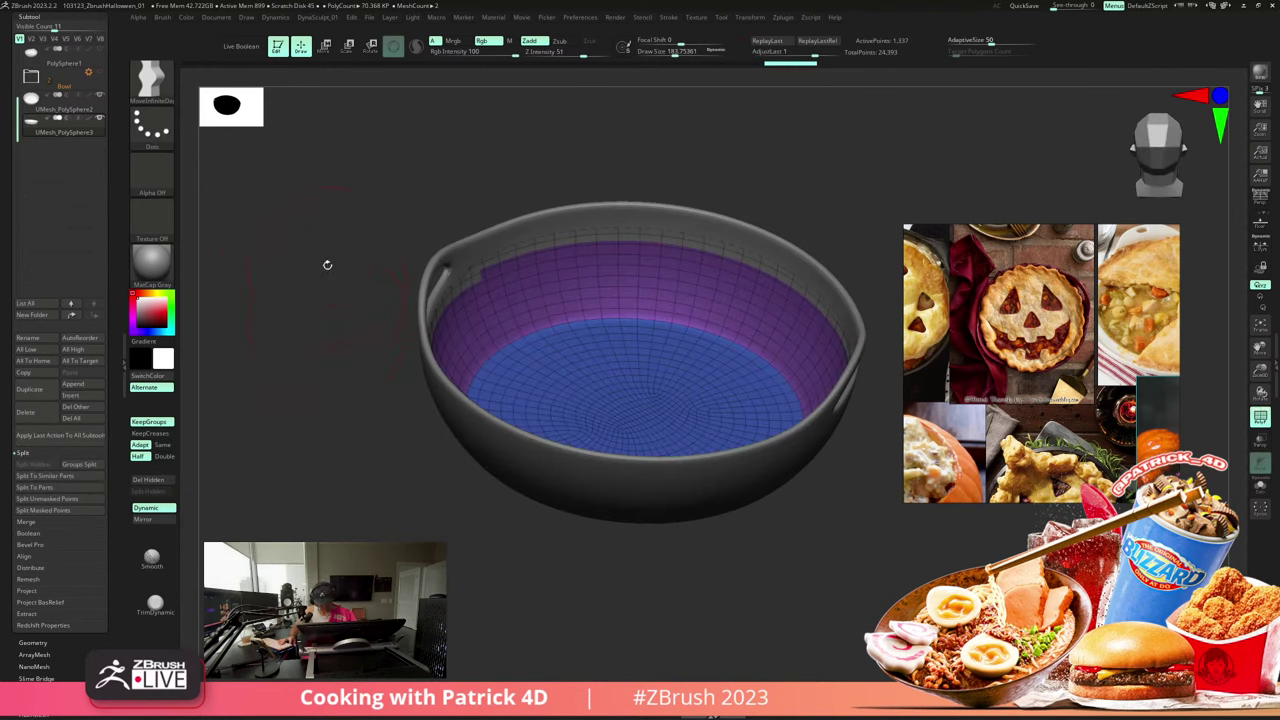
- Flip the normals of the trimmed inner shell
{"action": "scroll", "coordinate": [17, 530], "scroll_direction": "down", "scroll_amount": 5}
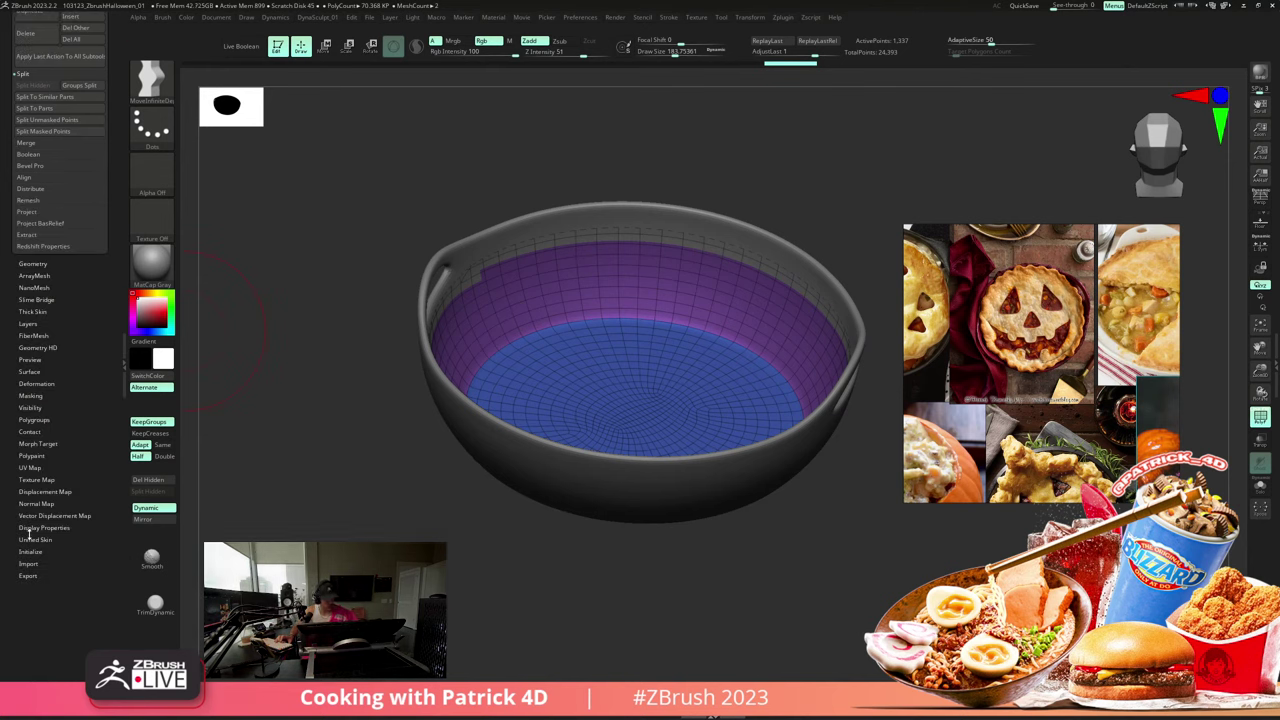
{"action": "left_click", "coordinate": [33, 527]}
{"action": "left_click", "coordinate": [70, 326]}
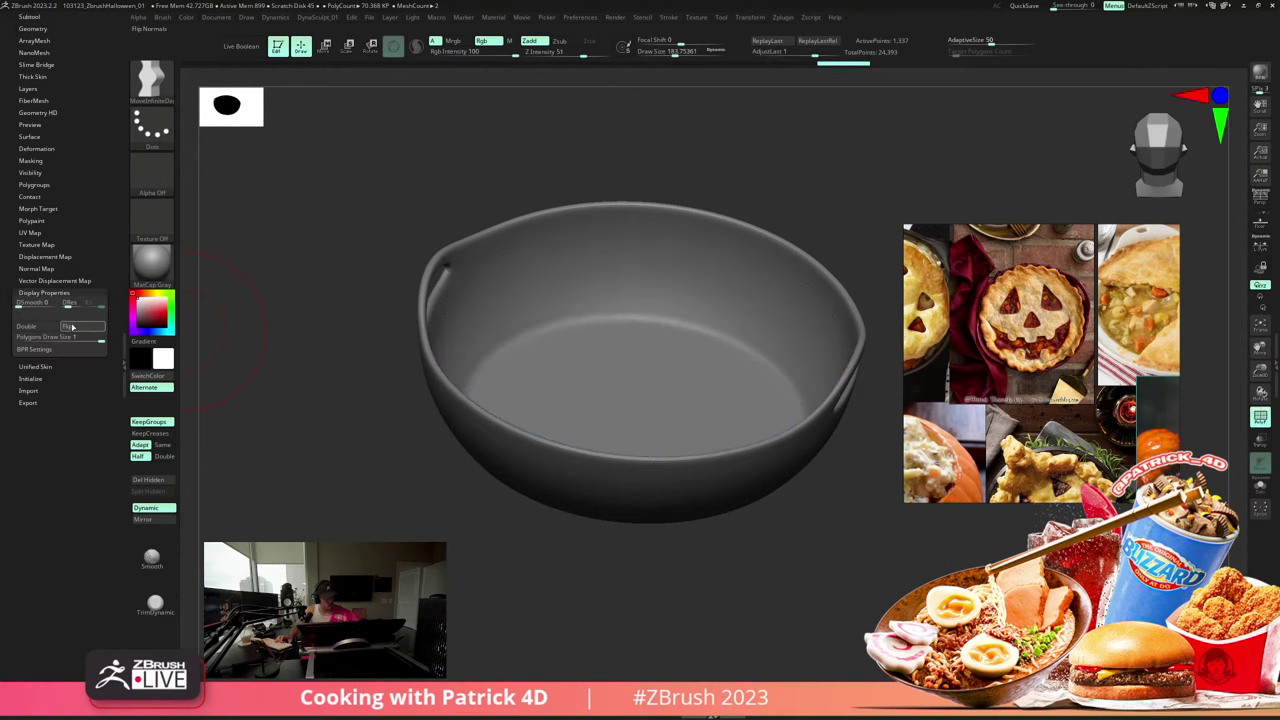
{"action": "mouse_move", "coordinate": [345, 319]}
{"action": "left_mouse_down"}
{"action": "mouse_move", "coordinate": [306, 317]}
{"action": "mouse_move", "coordinate": [329, 314]}
{"action": "mouse_move", "coordinate": [326, 329]}
{"action": "left_mouse_up"}
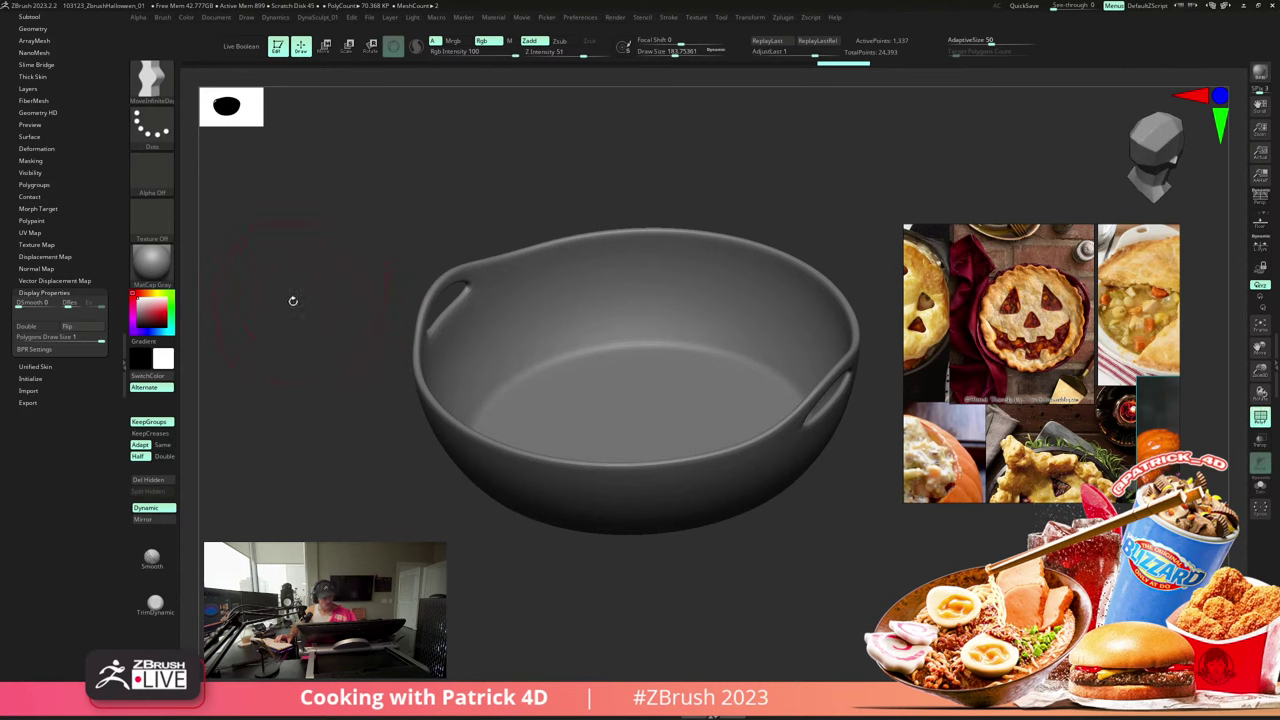
- Close the open top of the inner shell with Close Holes to make it a solid filling
{"action": "left_click", "coordinate": [33, 28]}
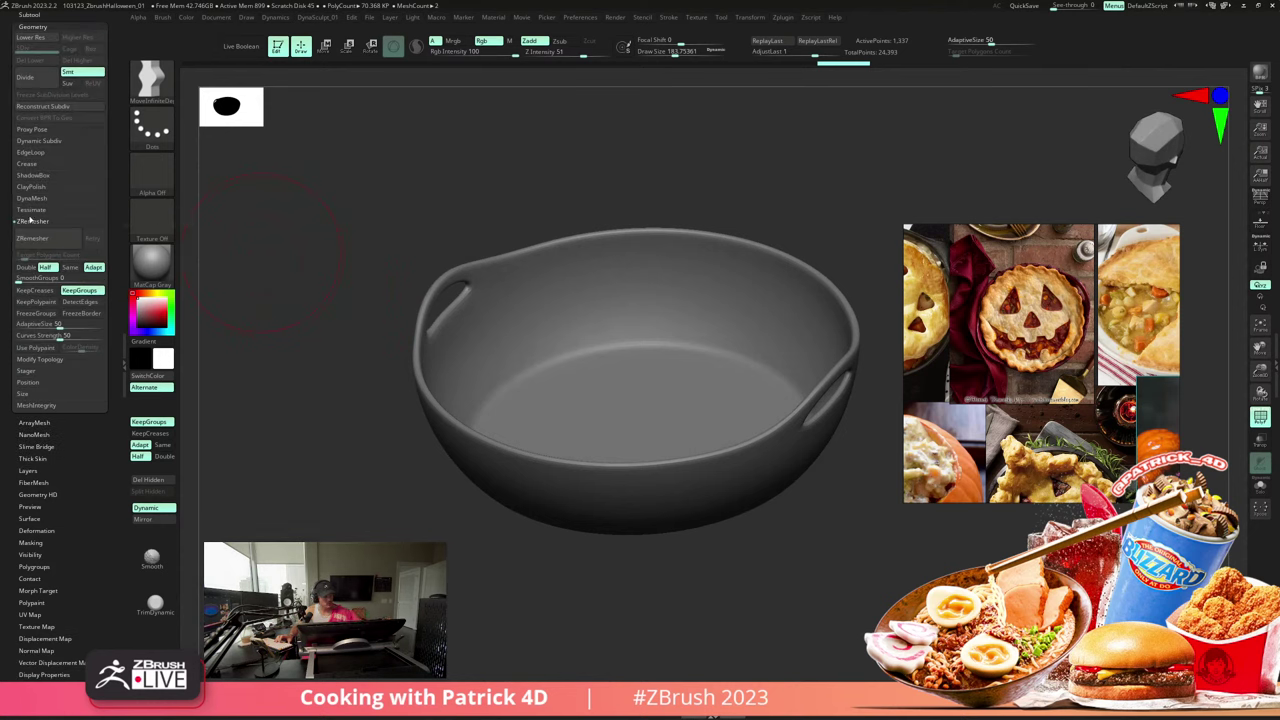
{"action": "left_click", "coordinate": [40, 359]}
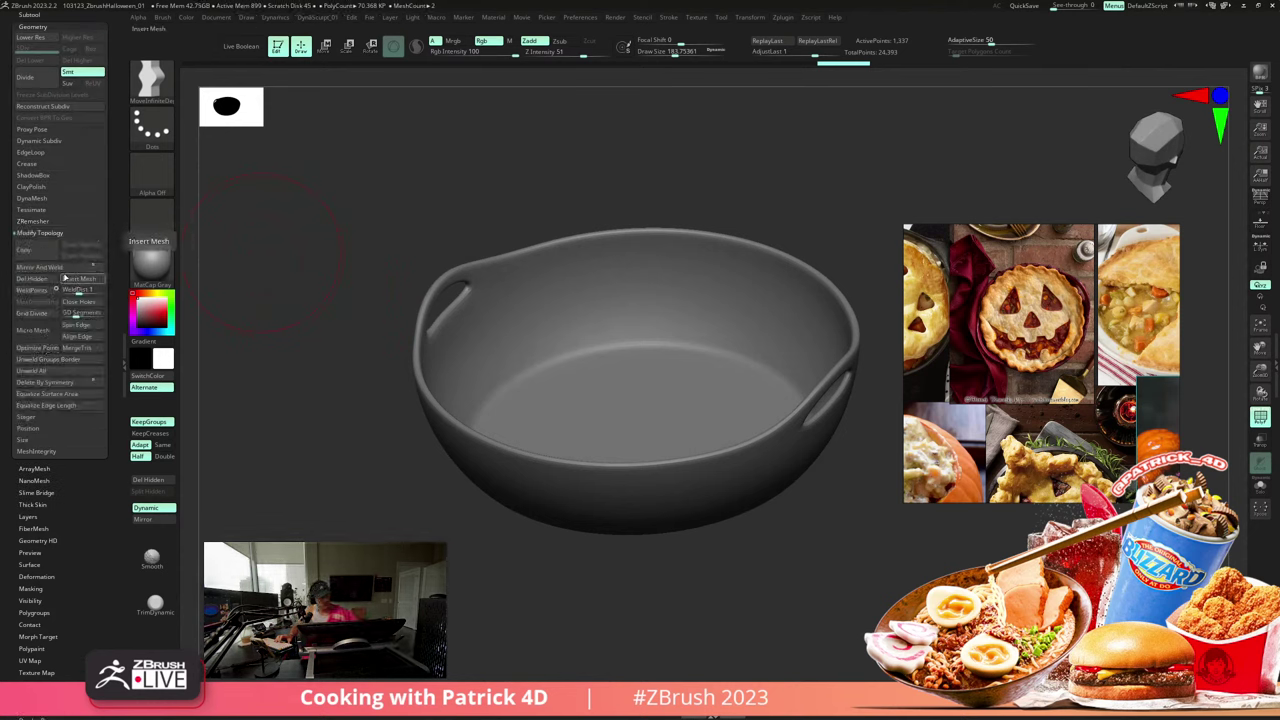
{"action": "left_click", "coordinate": [73, 301]}
{"action": "key", "text": "alt+s"}
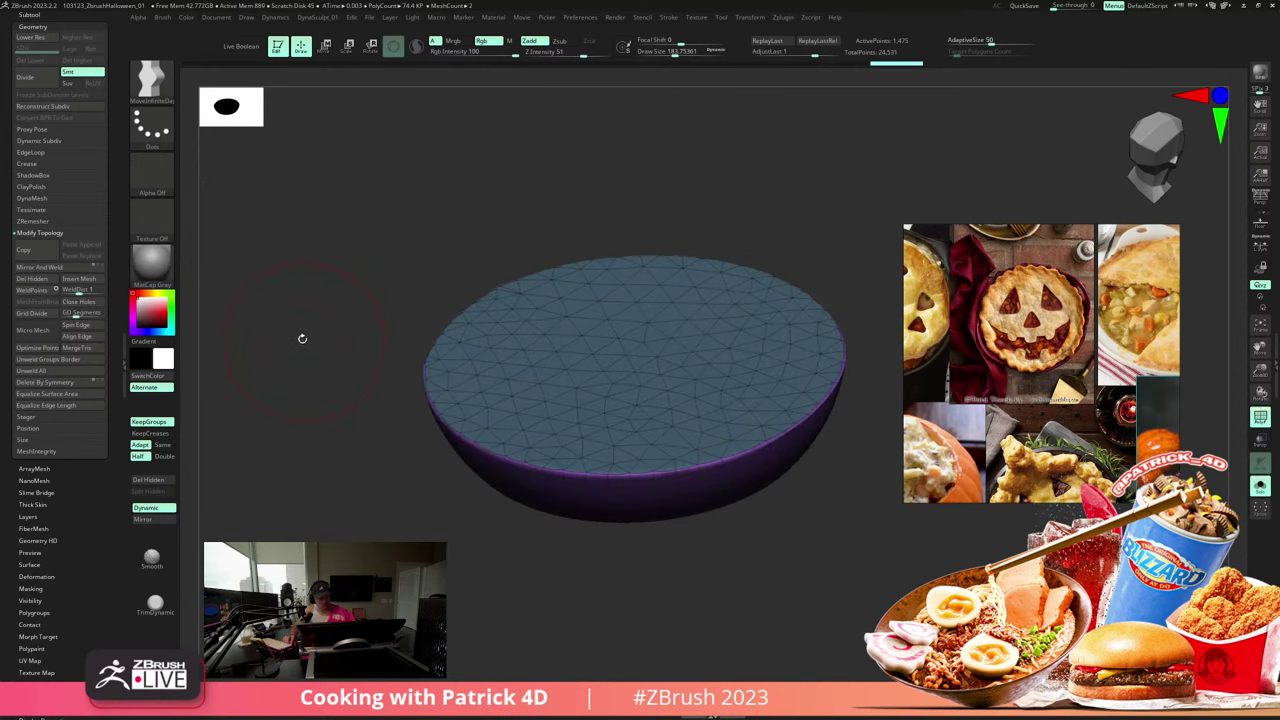
{"action": "mouse_move", "coordinate": [302, 340]}
{"action": "left_mouse_down"}
{"action": "mouse_move", "coordinate": [295, 287]}
{"action": "mouse_move", "coordinate": [311, 351]}
{"action": "mouse_move", "coordinate": [294, 335]}
{"action": "mouse_move", "coordinate": [306, 317]}
{"action": "left_mouse_up"}
{"action": "key", "text": "alt+s"}
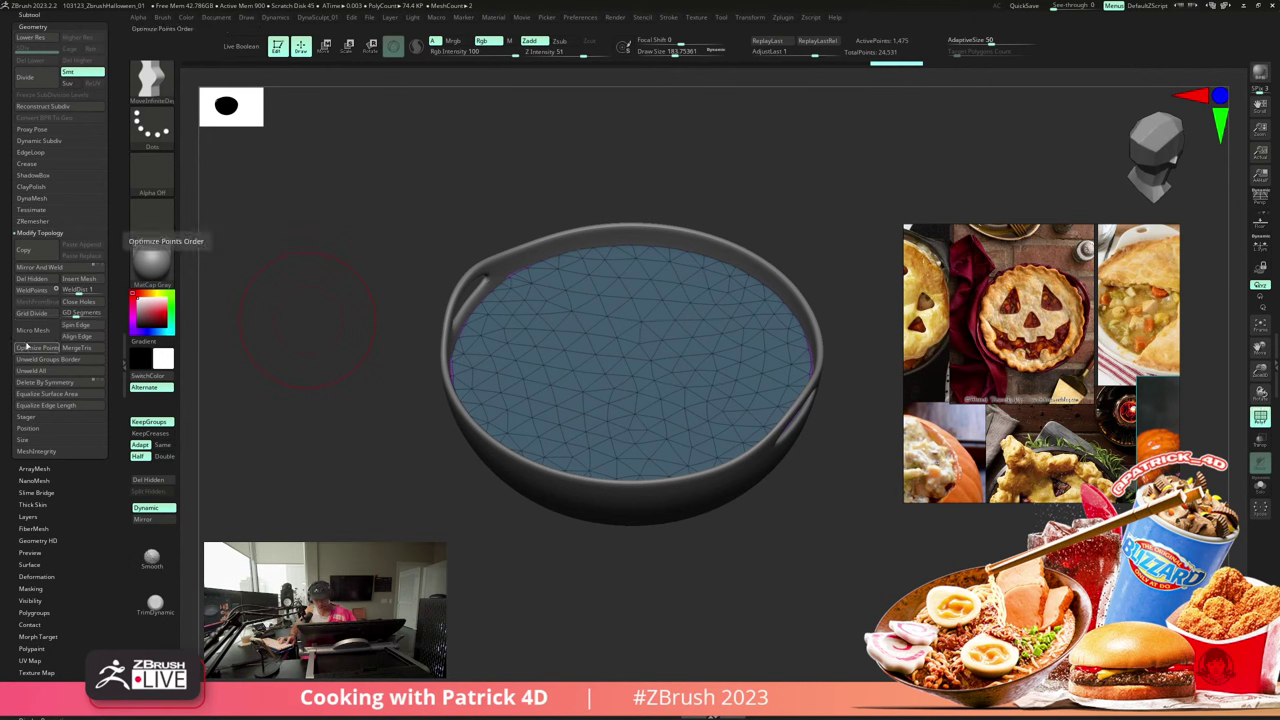
- Convert the closed filling to a DynaMesh at resolution 128
{"action": "left_click", "coordinate": [27, 199]}
{"action": "left_click", "coordinate": [33, 215]}
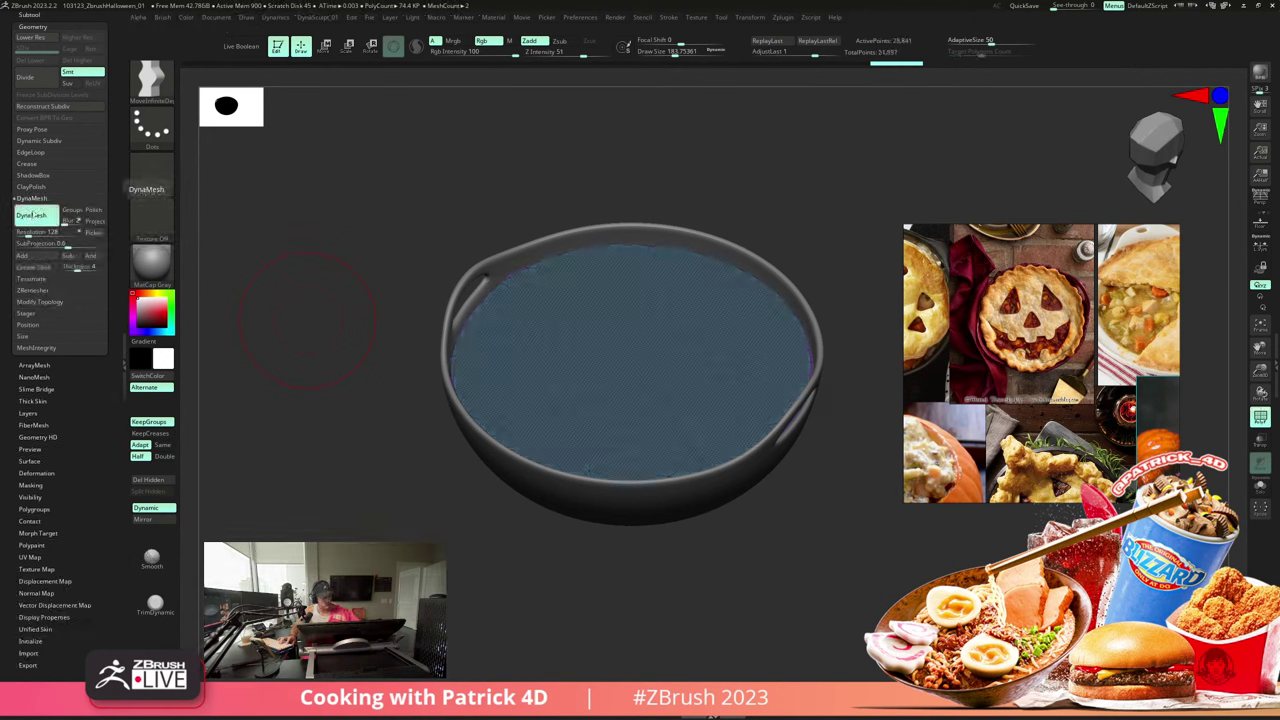
{"action": "left_click_drag", "start_coordinate": [318, 324], "coordinate": [323, 277]}
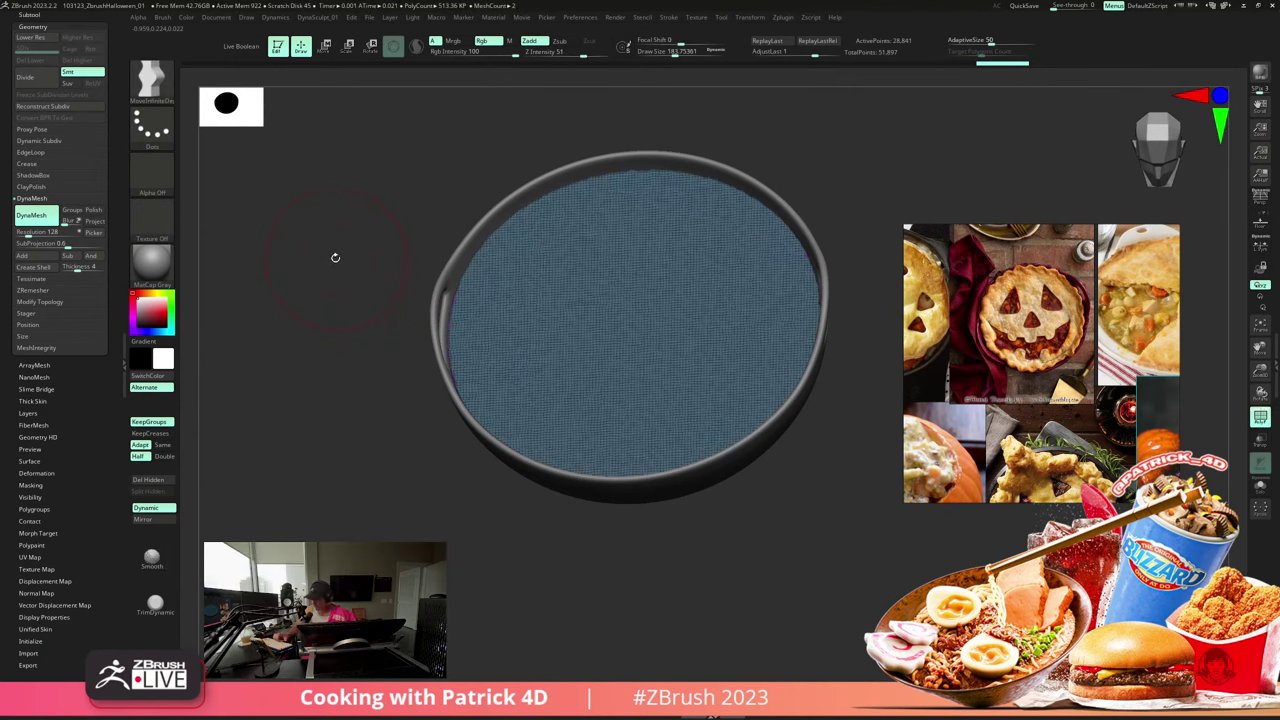
- Choose the ThickSkinClay brush and mask everything on the filling except its flat top surface, with a blurred mask edge
{"action": "key", "text": "b"}
{"action": "key", "text": "t"}
{"action": "key", "text": "s"}
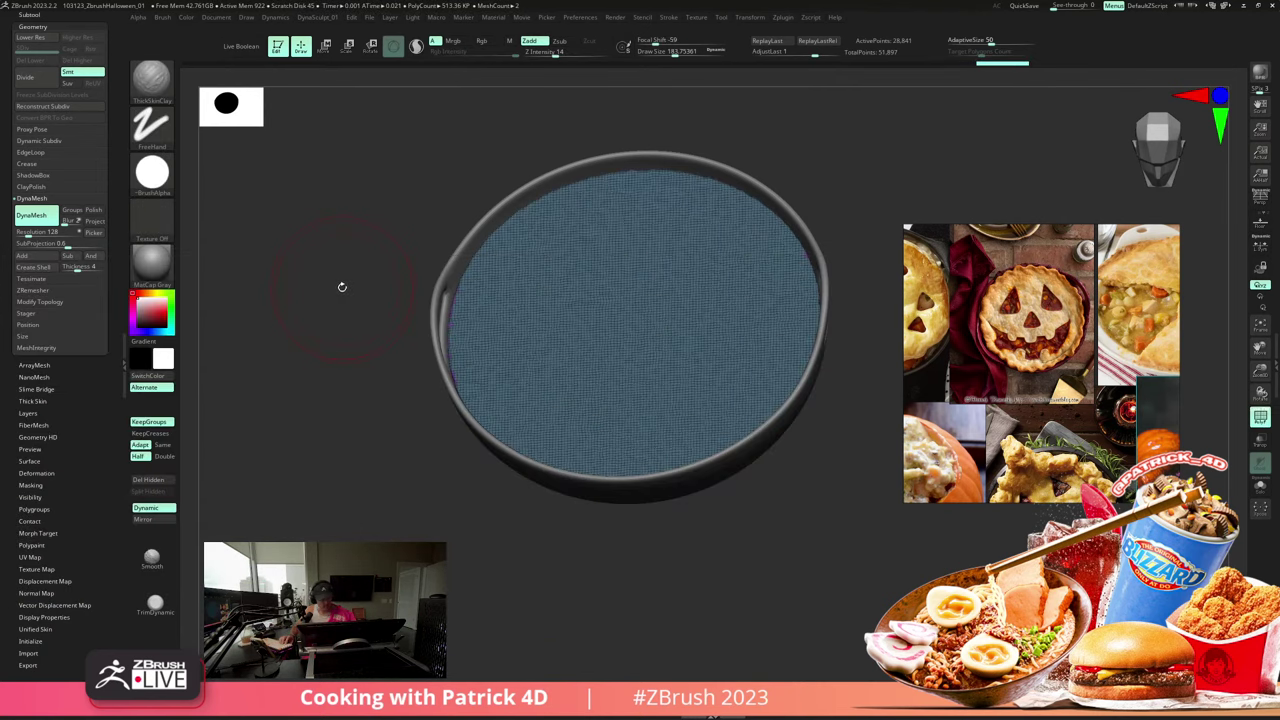
{"action": "key", "text": "s"}
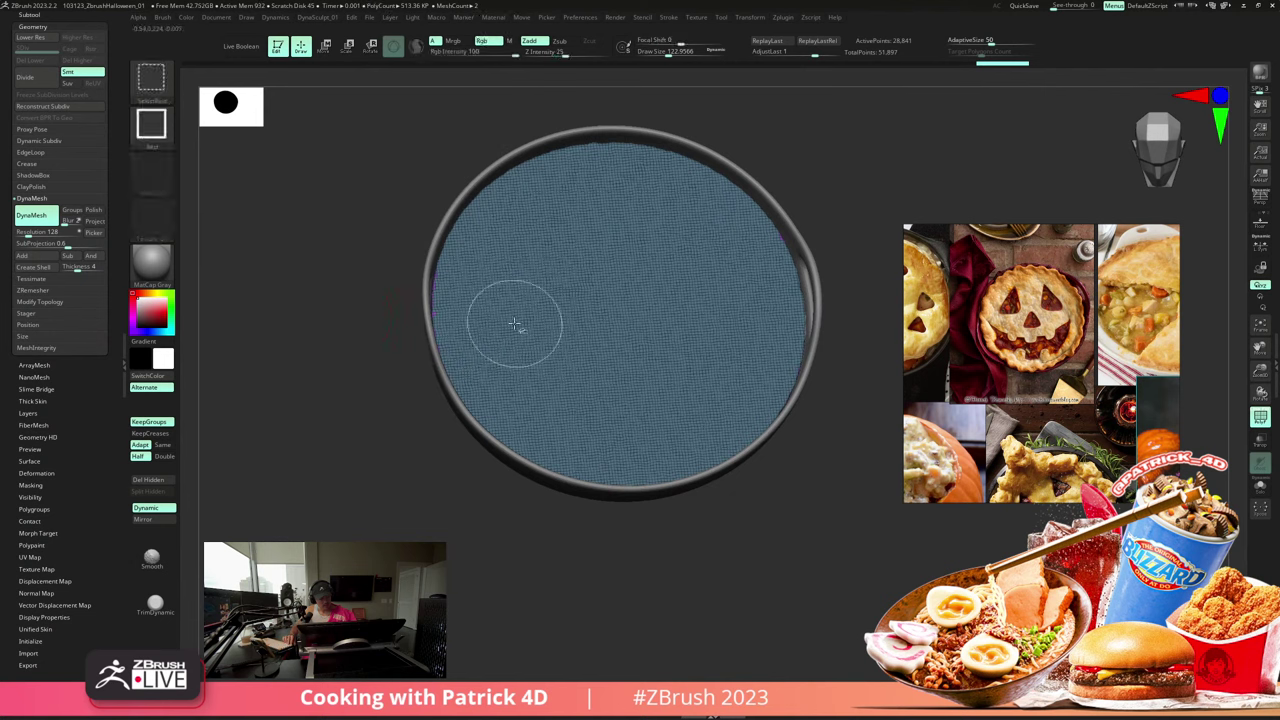
{"action": "left_click", "coordinate": [514, 328], "text": "ctrl+shift"}
{"action": "left_click_drag", "start_coordinate": [343, 300], "coordinate": [331, 277]}
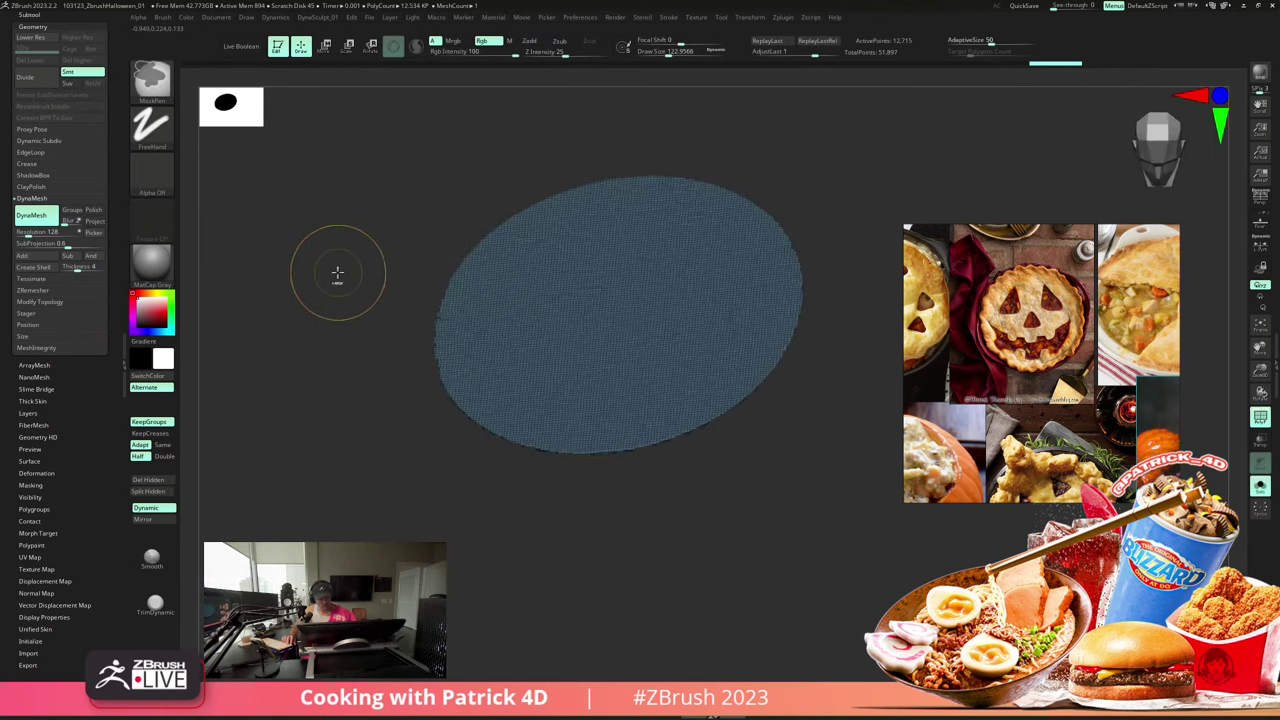
{"action": "left_click", "coordinate": [337, 277], "text": "ctrl"}
{"action": "left_click", "coordinate": [510, 329], "text": "ctrl"}
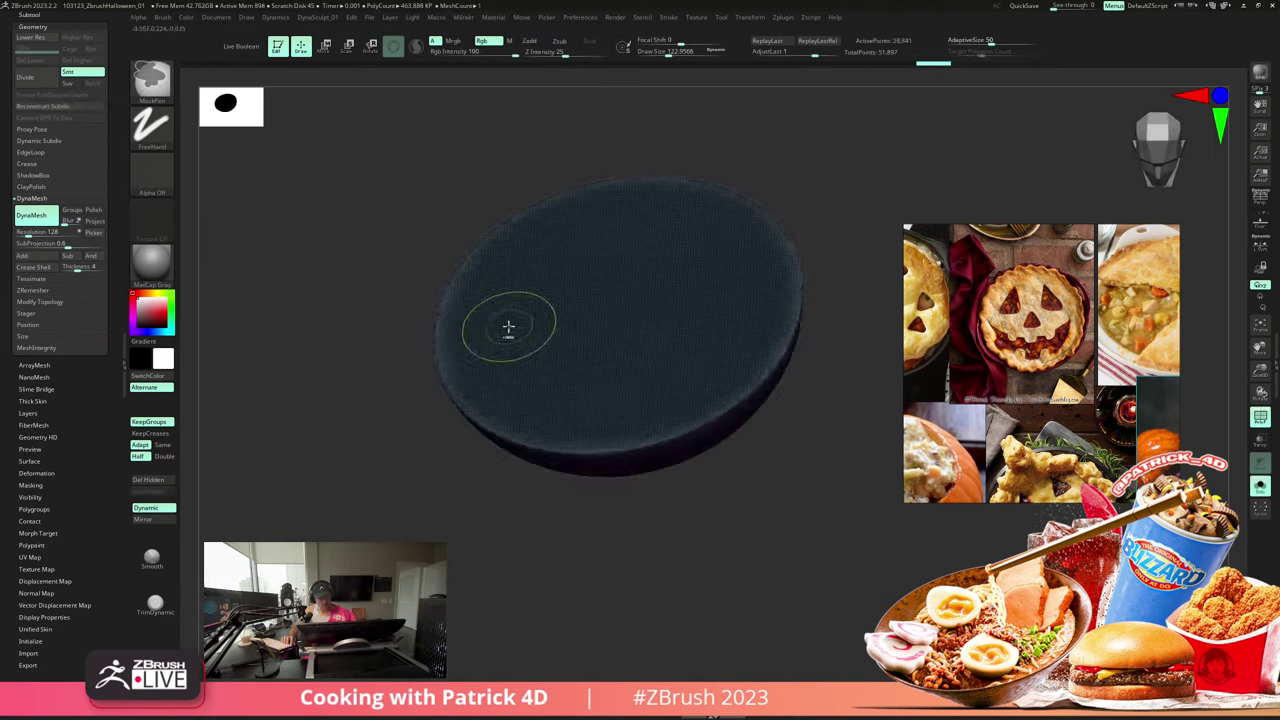
{"action": "left_click_drag", "start_coordinate": [329, 254], "coordinate": [323, 280]}
{"action": "left_click", "coordinate": [320, 250], "text": "ctrl"}
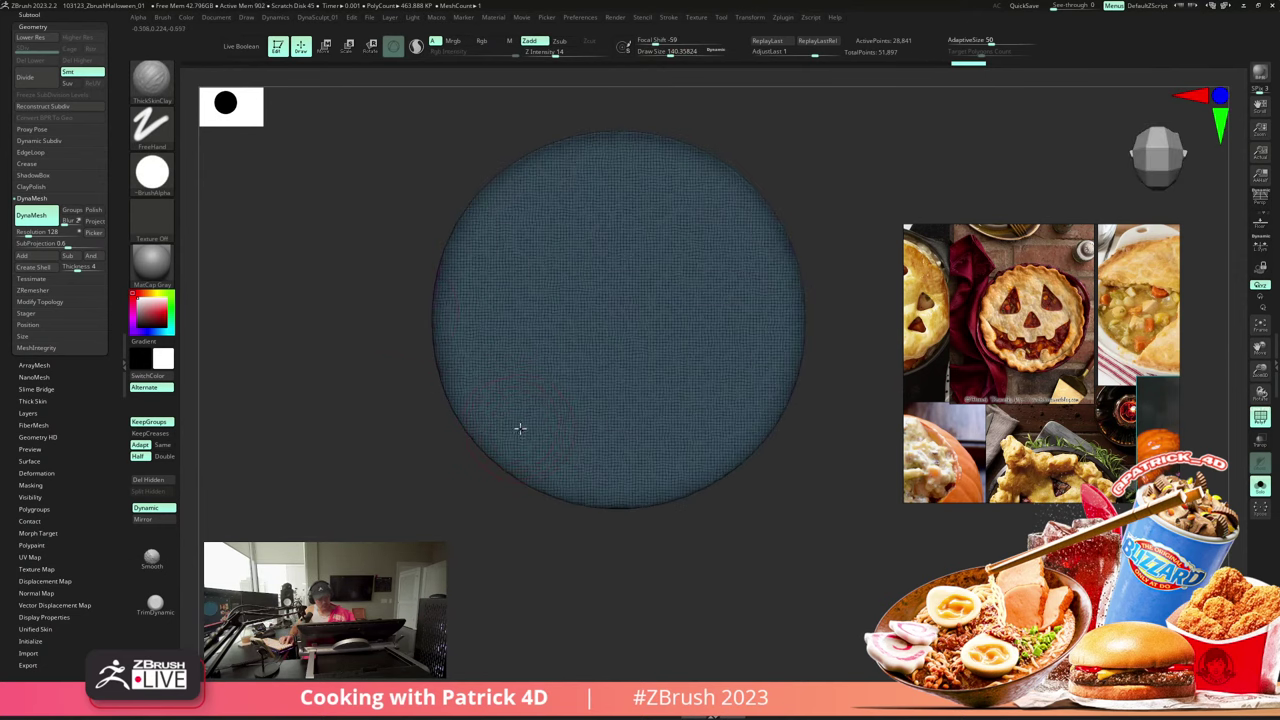
- Sculpt lumpy folds across the filling's top surface with ThickSkinClay, clear the mask and update the DynaMesh
{"action": "mouse_move", "coordinate": [499, 410]}
{"action": "left_mouse_down"}
{"action": "mouse_move", "coordinate": [563, 294]}
{"action": "mouse_move", "coordinate": [545, 360]}
{"action": "mouse_move", "coordinate": [562, 317]}
{"action": "mouse_move", "coordinate": [620, 400]}
{"action": "mouse_move", "coordinate": [709, 134]}
{"action": "mouse_move", "coordinate": [650, 350]}
{"action": "mouse_move", "coordinate": [661, 436]}
{"action": "mouse_move", "coordinate": [700, 340]}
{"action": "mouse_move", "coordinate": [660, 250]}
{"action": "mouse_move", "coordinate": [540, 220]}
{"action": "mouse_move", "coordinate": [516, 381]}
{"action": "left_mouse_up"}
{"action": "left_click_drag", "start_coordinate": [336, 180], "coordinate": [322, 232]}
{"action": "mouse_move", "coordinate": [296, 212]}
{"action": "left_mouse_down", "text": "ctrl"}
{"action": "mouse_move", "coordinate": [311, 223]}
{"action": "mouse_move", "coordinate": [311, 291]}
{"action": "mouse_move", "coordinate": [400, 300]}
{"action": "left_mouse_up", "text": "ctrl"}
{"action": "key", "text": "shift+f"}
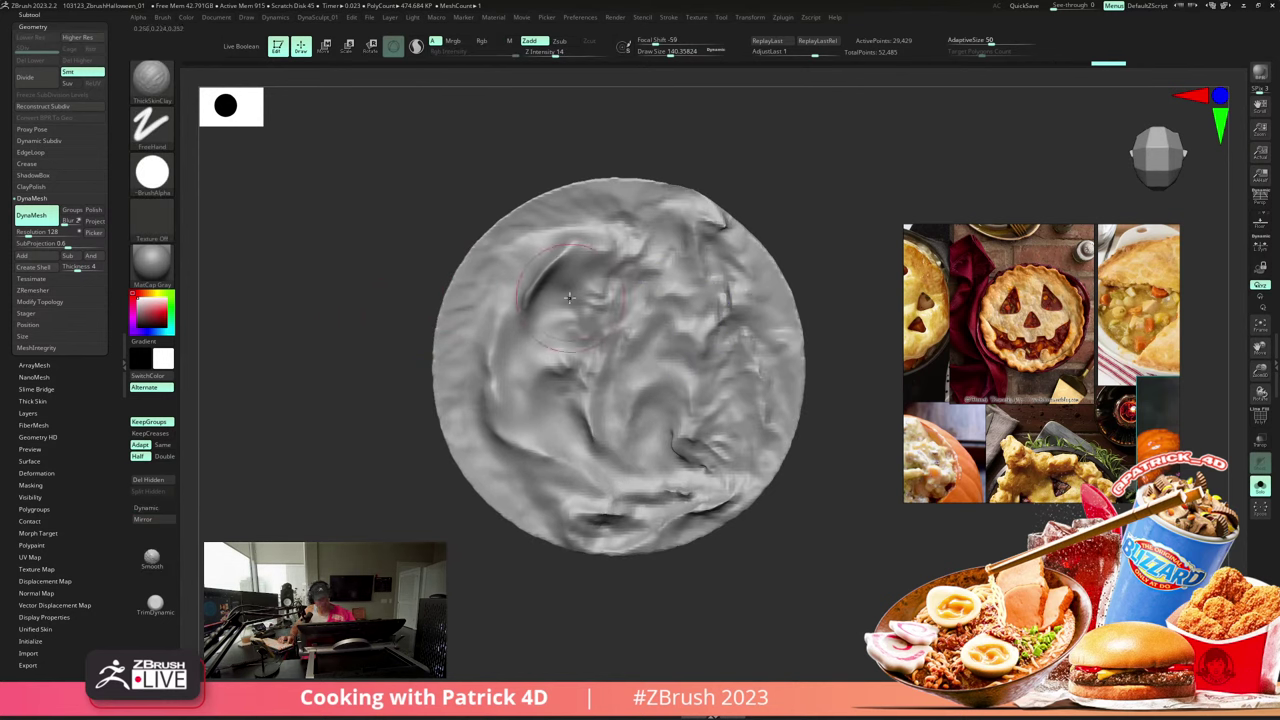
- Adjust and blur the mask on the filling and sculpt more lumps across the middle of its top surface
{"action": "left_click", "coordinate": [397, 287], "text": "ctrl"}
{"action": "left_click", "coordinate": [498, 317], "text": "ctrl"}
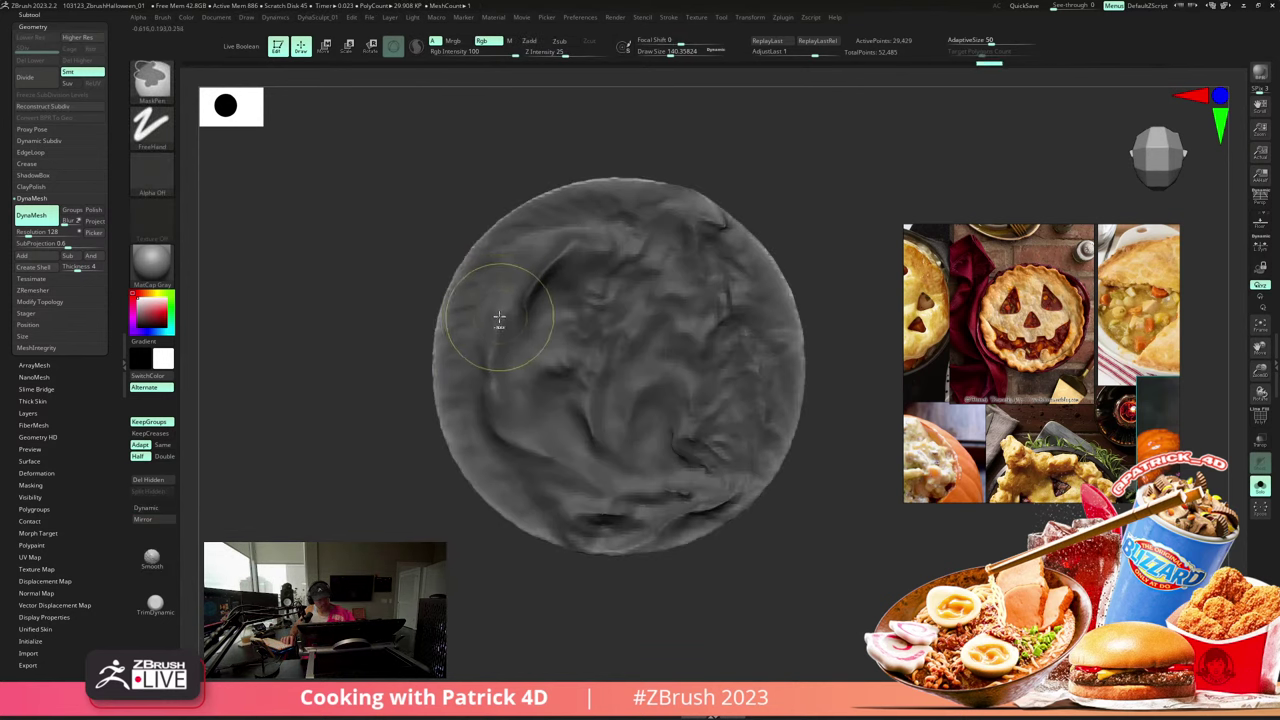
{"action": "left_click", "coordinate": [376, 264], "text": "ctrl"}
{"action": "mouse_move", "coordinate": [490, 350]}
{"action": "left_mouse_down"}
{"action": "mouse_move", "coordinate": [480, 298]}
{"action": "mouse_move", "coordinate": [572, 250]}
{"action": "mouse_move", "coordinate": [690, 407]}
{"action": "mouse_move", "coordinate": [765, 295]}
{"action": "mouse_move", "coordinate": [740, 470]}
{"action": "mouse_move", "coordinate": [591, 523]}
{"action": "mouse_move", "coordinate": [480, 470]}
{"action": "mouse_move", "coordinate": [530, 360]}
{"action": "mouse_move", "coordinate": [640, 250]}
{"action": "mouse_move", "coordinate": [700, 320]}
{"action": "left_mouse_up"}
{"action": "left_click_drag", "start_coordinate": [535, 371], "coordinate": [620, 290]}
- Adjust the filling's unmasked top surface with the gizmo, clear the mask and return to sculpting
{"action": "mouse_move", "coordinate": [375, 365]}
{"action": "left_mouse_down", "text": "shift"}
{"action": "mouse_move", "coordinate": [369, 297]}
{"action": "mouse_move", "coordinate": [337, 323]}
{"action": "mouse_move", "coordinate": [340, 370]}
{"action": "left_mouse_up", "text": "shift"}
{"action": "left_click", "coordinate": [369, 47]}
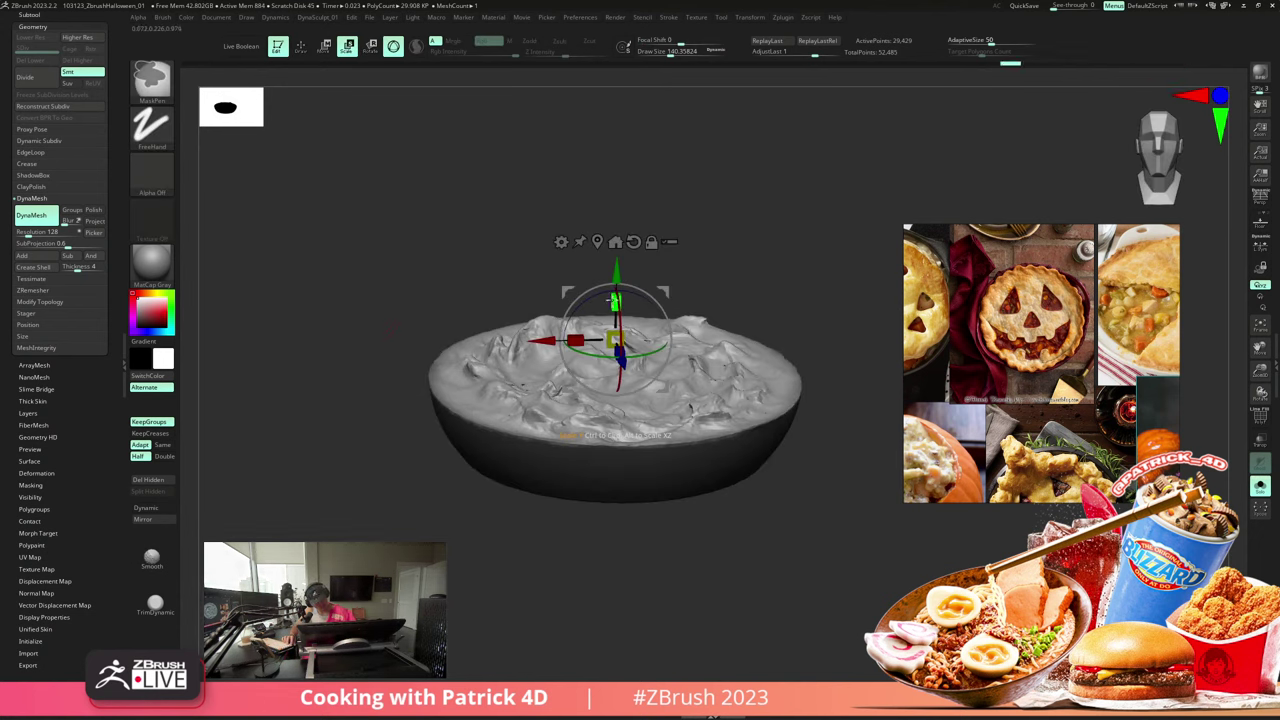
{"action": "left_click_drag", "start_coordinate": [417, 214], "coordinate": [324, 297], "text": "ctrl"}
{"action": "key", "text": "q"}
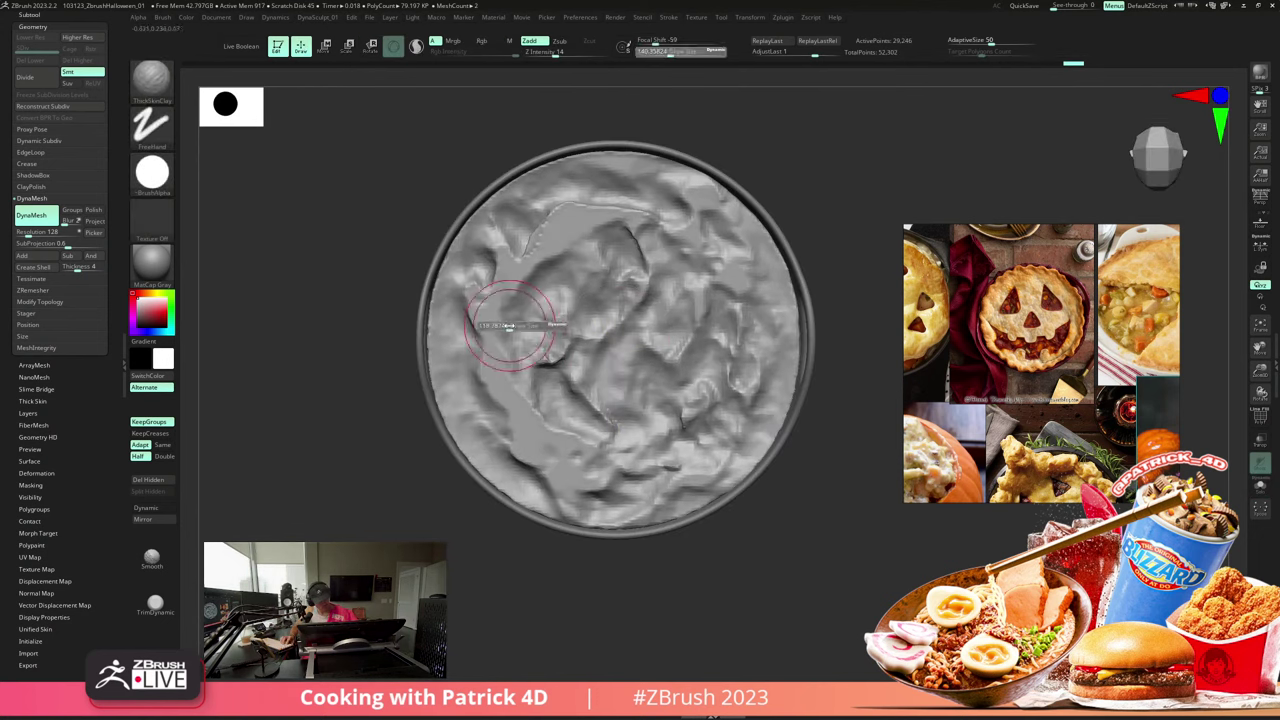
- Smooth the flat patches and ridges on the filling, sculpt more lumps over them and update the DynaMesh
{"action": "left_click_drag", "start_coordinate": [539, 242], "coordinate": [665, 243], "text": "shift"}
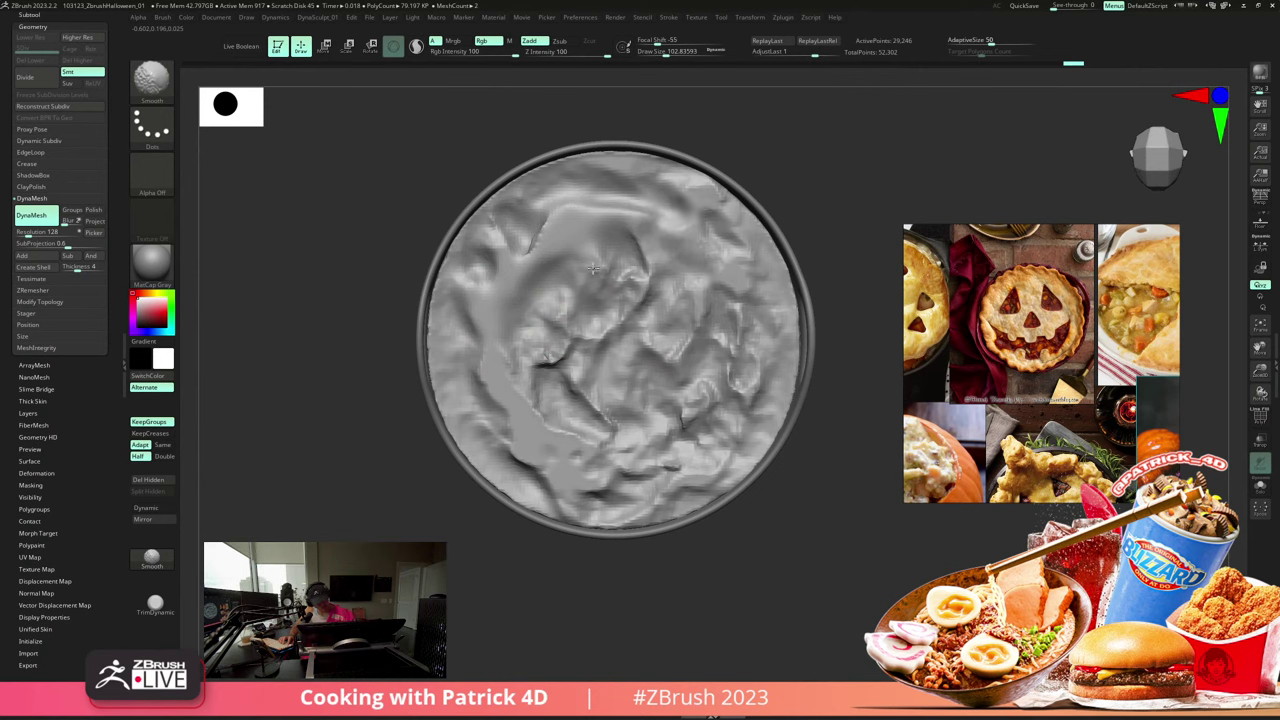
{"action": "mouse_move", "coordinate": [546, 372]}
{"action": "left_mouse_down"}
{"action": "mouse_move", "coordinate": [538, 452]}
{"action": "mouse_move", "coordinate": [490, 362]}
{"action": "left_mouse_up"}
{"action": "mouse_move", "coordinate": [500, 280]}
{"action": "left_mouse_down"}
{"action": "mouse_move", "coordinate": [546, 356]}
{"action": "mouse_move", "coordinate": [583, 218]}
{"action": "mouse_move", "coordinate": [665, 300]}
{"action": "mouse_move", "coordinate": [683, 281]}
{"action": "left_mouse_up"}
{"action": "mouse_move", "coordinate": [607, 483]}
{"action": "left_mouse_down"}
{"action": "mouse_move", "coordinate": [582, 470]}
{"action": "mouse_move", "coordinate": [690, 462]}
{"action": "mouse_move", "coordinate": [732, 432]}
{"action": "left_mouse_up"}
{"action": "left_click_drag", "start_coordinate": [330, 270], "coordinate": [355, 310], "text": "ctrl"}
- Examine the sculpted filling inside the bowl from above and at an angle, with and without polyframe
{"action": "mouse_move", "coordinate": [335, 320]}
{"action": "left_mouse_down"}
{"action": "mouse_move", "coordinate": [335, 191]}
{"action": "mouse_move", "coordinate": [300, 220]}
{"action": "mouse_move", "coordinate": [306, 251]}
{"action": "mouse_move", "coordinate": [306, 209]}
{"action": "mouse_move", "coordinate": [331, 216]}
{"action": "mouse_move", "coordinate": [297, 251]}
{"action": "mouse_move", "coordinate": [466, 298]}
{"action": "left_mouse_up"}
{"action": "left_click_drag", "start_coordinate": [335, 297], "coordinate": [275, 317], "text": "alt"}
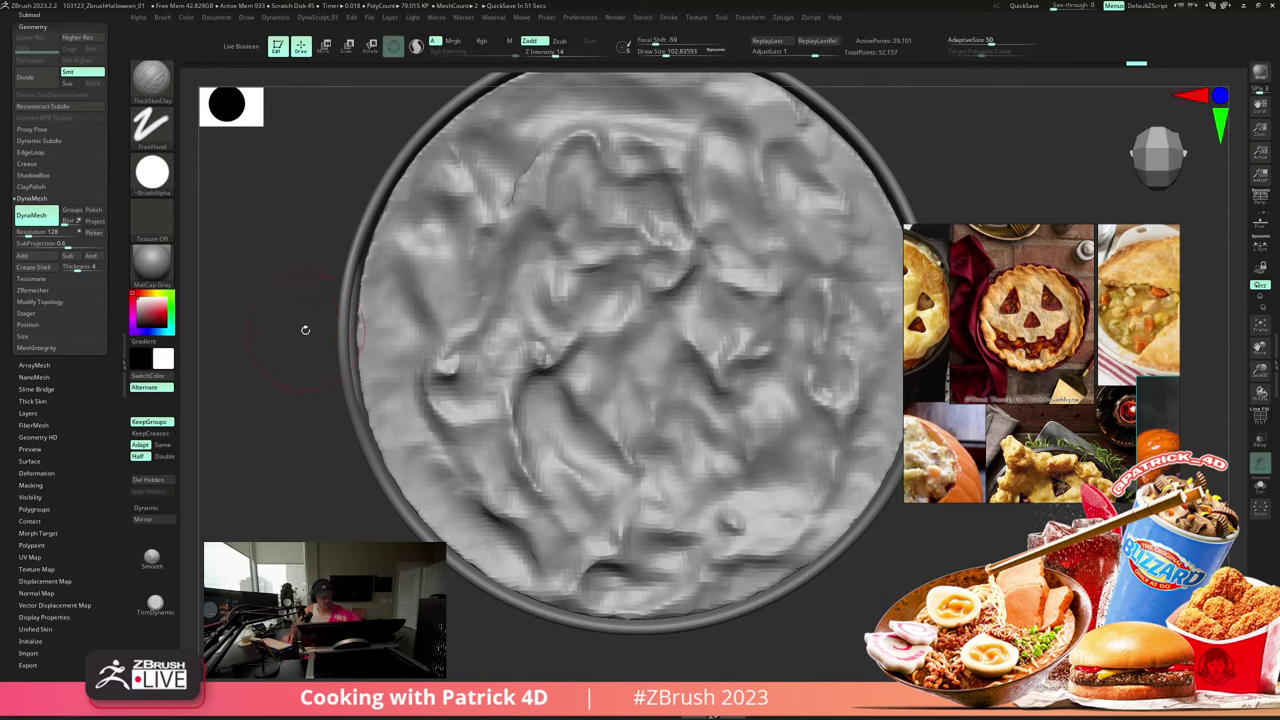
{"action": "mouse_move", "coordinate": [305, 330]}
{"action": "left_mouse_down", "text": "alt"}
{"action": "mouse_move", "coordinate": [289, 326]}
{"action": "mouse_move", "coordinate": [303, 294]}
{"action": "mouse_move", "coordinate": [302, 320]}
{"action": "mouse_move", "coordinate": [266, 294]}
{"action": "mouse_move", "coordinate": [280, 329]}
{"action": "mouse_move", "coordinate": [281, 313]}
{"action": "mouse_move", "coordinate": [297, 334]}
{"action": "mouse_move", "coordinate": [283, 289]}
{"action": "mouse_move", "coordinate": [269, 306]}
{"action": "mouse_move", "coordinate": [240, 247]}
{"action": "left_mouse_up", "text": "alt"}
{"action": "key", "text": "shift+f"}
{"action": "key", "text": "shift+f"}
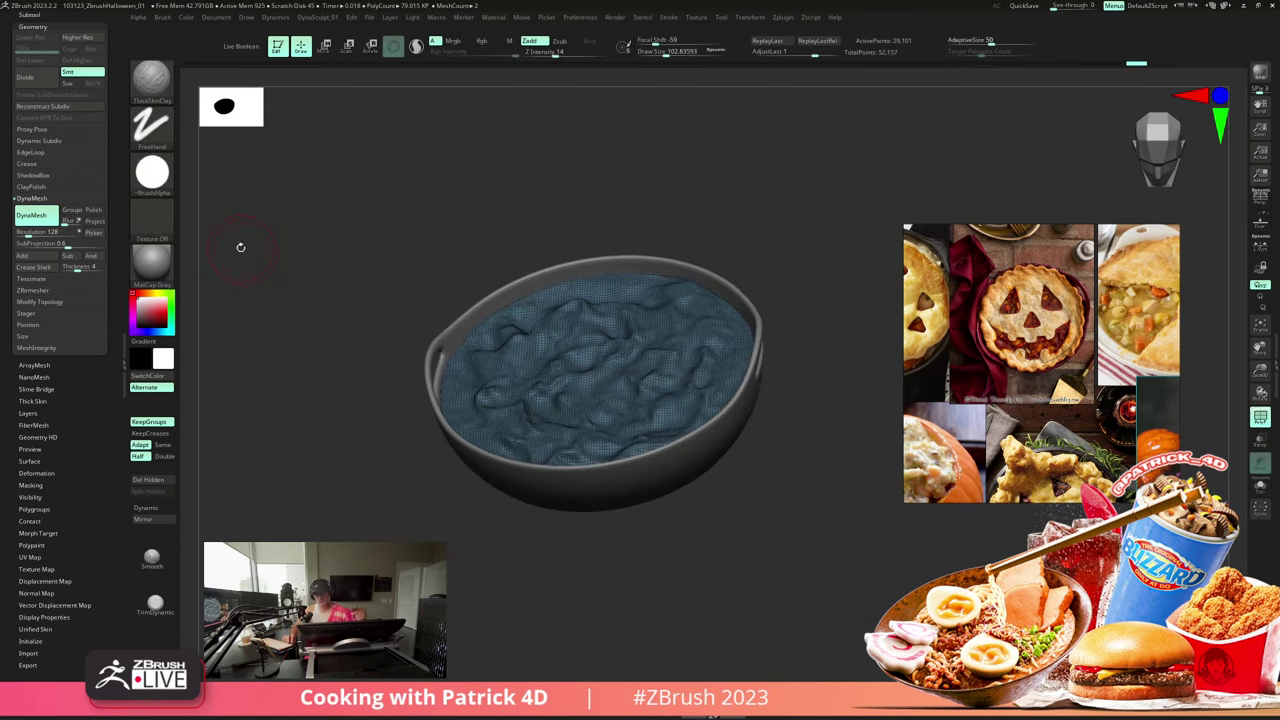
{"action": "left_click_drag", "start_coordinate": [403, 249], "coordinate": [278, 250]}
{"action": "key", "text": "shift+f"}
{"action": "key", "text": "shift+f"}
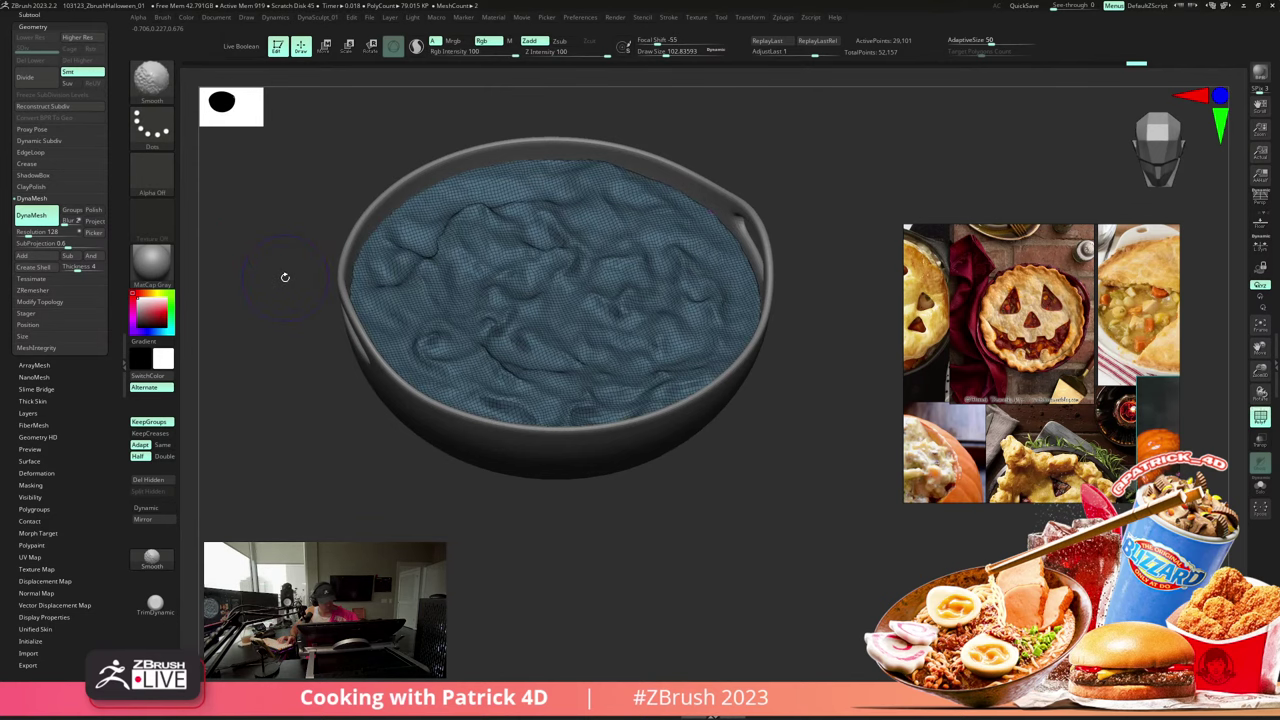
- Compare the filling with Dynamic Subdiv on and off, leaving Dynamic Subdiv enabled
{"action": "key", "text": "shift+f"}
{"action": "key", "text": "d"}
{"action": "key", "text": "shift+f"}
{"action": "key", "text": "shift+f"}
{"action": "mouse_move", "coordinate": [289, 286]}
{"action": "left_mouse_down"}
{"action": "mouse_move", "coordinate": [266, 280]}
{"action": "mouse_move", "coordinate": [277, 311]}
{"action": "mouse_move", "coordinate": [289, 277]}
{"action": "mouse_move", "coordinate": [283, 288]}
{"action": "mouse_move", "coordinate": [269, 277]}
{"action": "mouse_move", "coordinate": [274, 291]}
{"action": "left_mouse_up"}
{"action": "key", "text": "shift+d"}
{"action": "key", "text": "shift+f"}
{"action": "key", "text": "shift+f"}
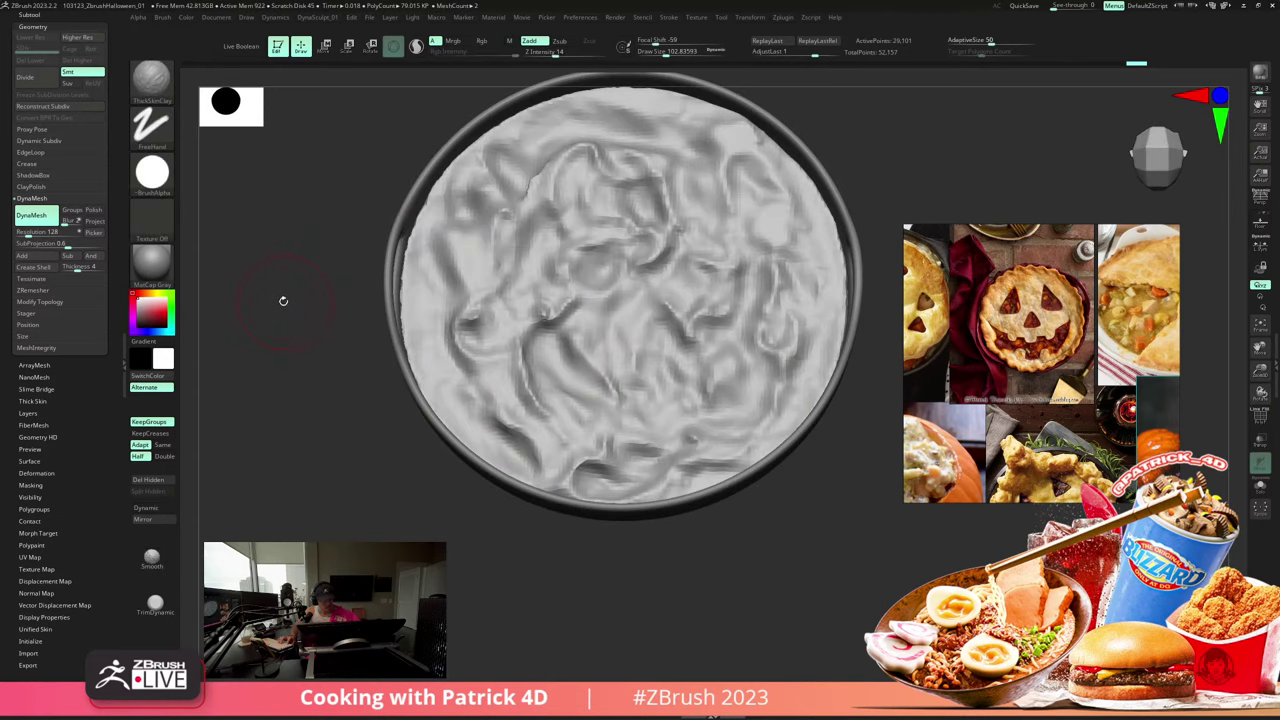
{"action": "key", "text": "d"}
{"action": "key", "text": "shift+f"}
{"action": "key", "text": "shift+f"}
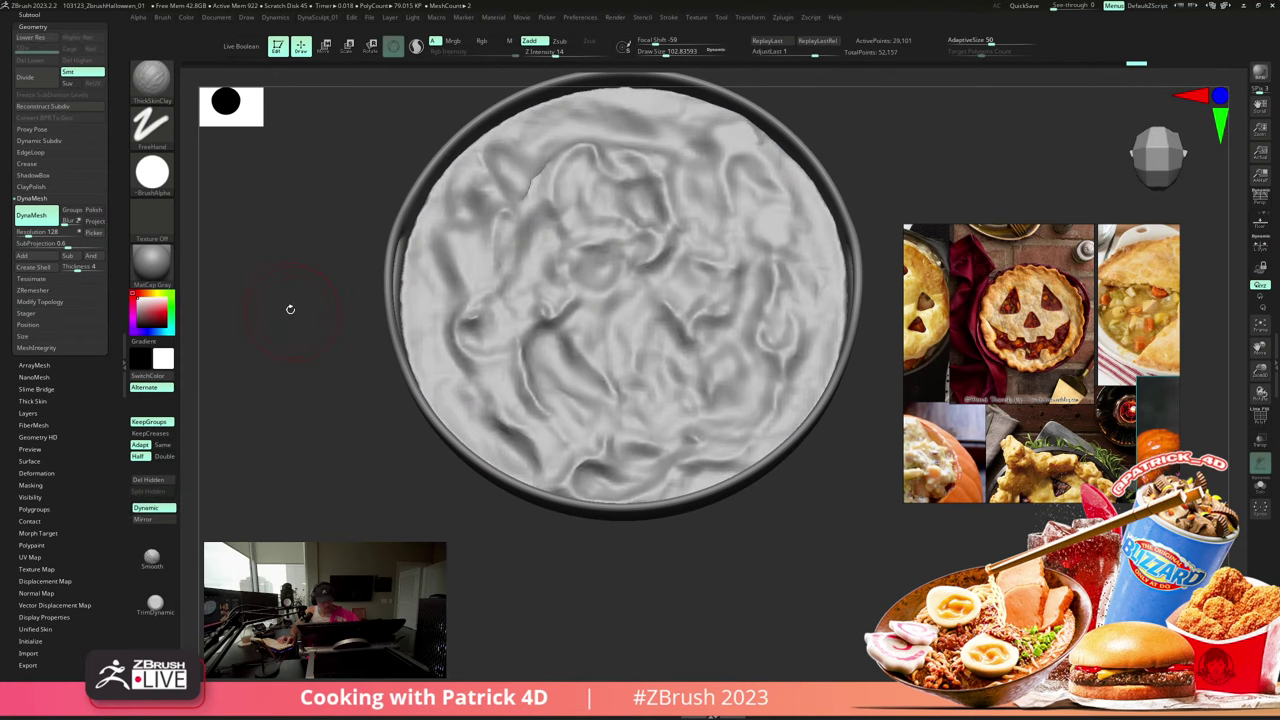
{"action": "key", "text": "shift+f"}
- Soften the filling's lumps with the Smooth deformation and check the surface with and without polyframe
{"action": "left_click_drag", "start_coordinate": [292, 321], "coordinate": [287, 293]}
{"action": "key", "text": "2"}
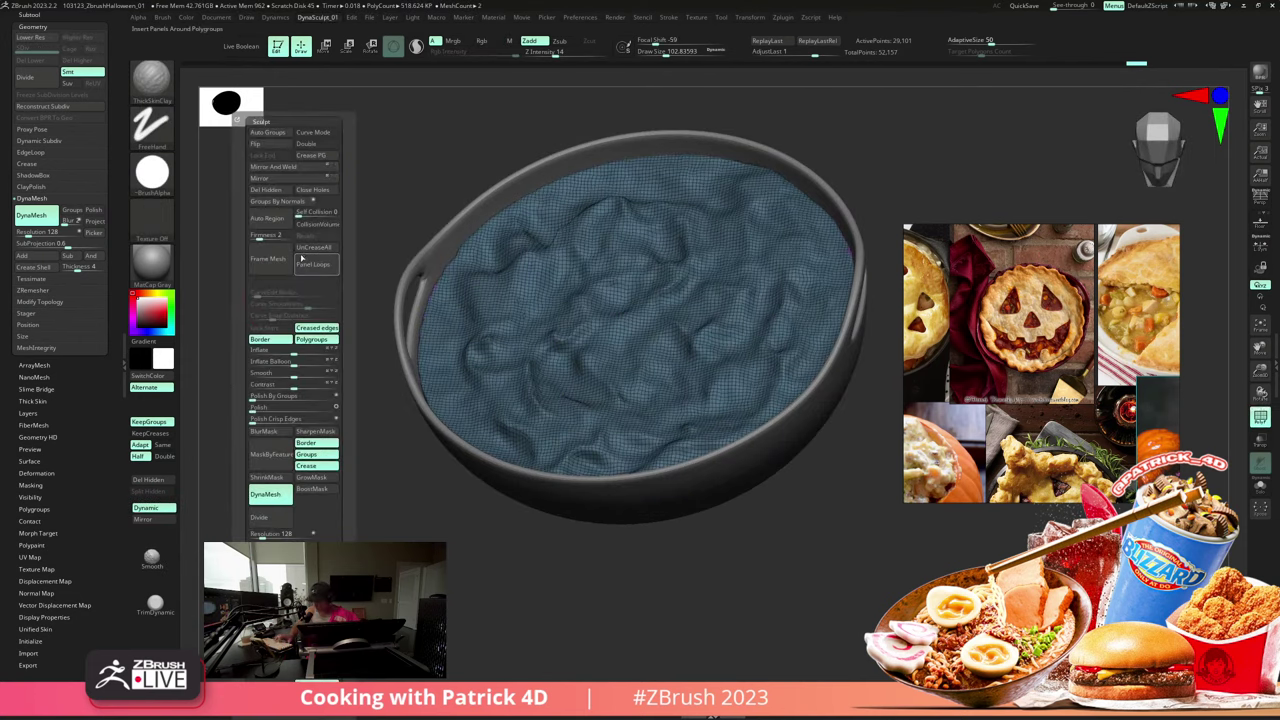
{"action": "mouse_move", "coordinate": [271, 380]}
{"action": "left_mouse_down"}
{"action": "mouse_move", "coordinate": [276, 284]}
{"action": "mouse_move", "coordinate": [257, 291]}
{"action": "mouse_move", "coordinate": [306, 309]}
{"action": "mouse_move", "coordinate": [283, 376]}
{"action": "left_mouse_up"}
{"action": "key", "text": "shift+f"}
{"action": "key", "text": "shift+f"}
{"action": "key", "text": "shift+f"}
{"action": "left_click_drag", "start_coordinate": [280, 300], "coordinate": [280, 388], "text": "alt"}
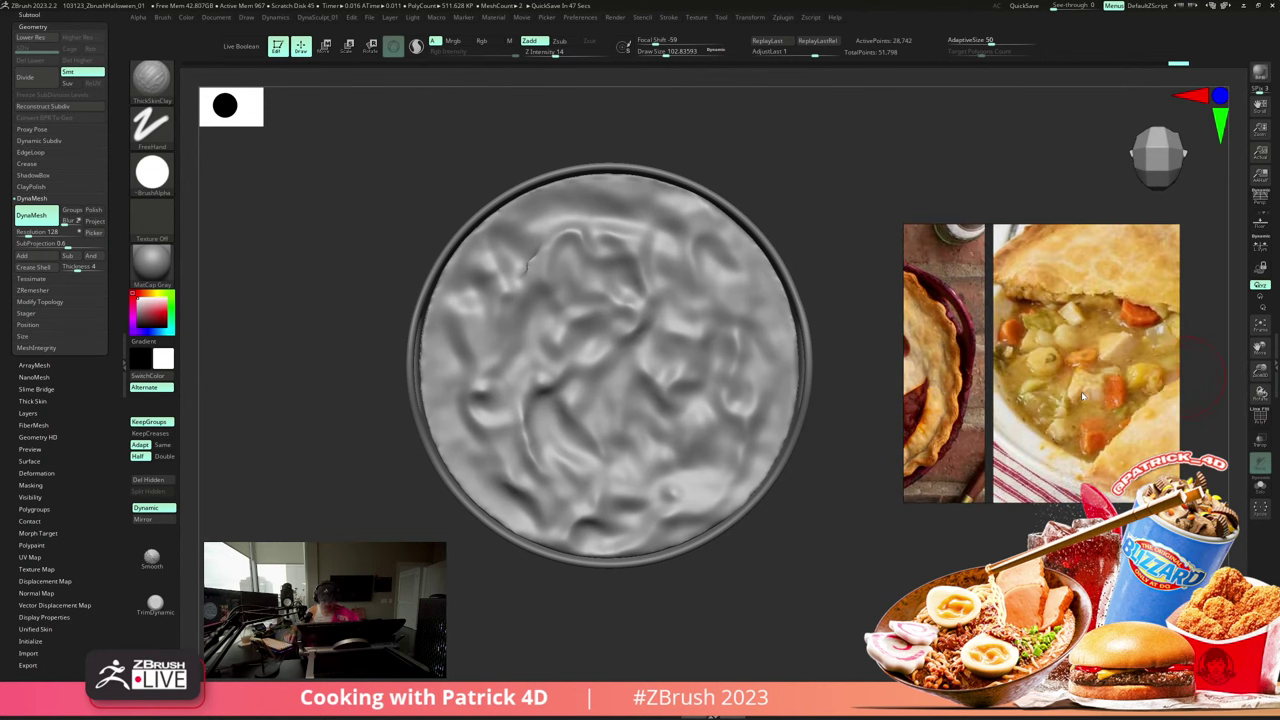
- ZRemesh the filling with Half and Adapt enabled and KeepGroups turned off
{"action": "mouse_move", "coordinate": [341, 356]}
{"action": "left_mouse_down"}
{"action": "mouse_move", "coordinate": [338, 338]}
{"action": "mouse_move", "coordinate": [338, 357]}
{"action": "left_mouse_up"}
{"action": "left_click", "coordinate": [338, 340], "text": "ctrl"}
{"action": "left_click", "coordinate": [338, 341], "text": "ctrl"}
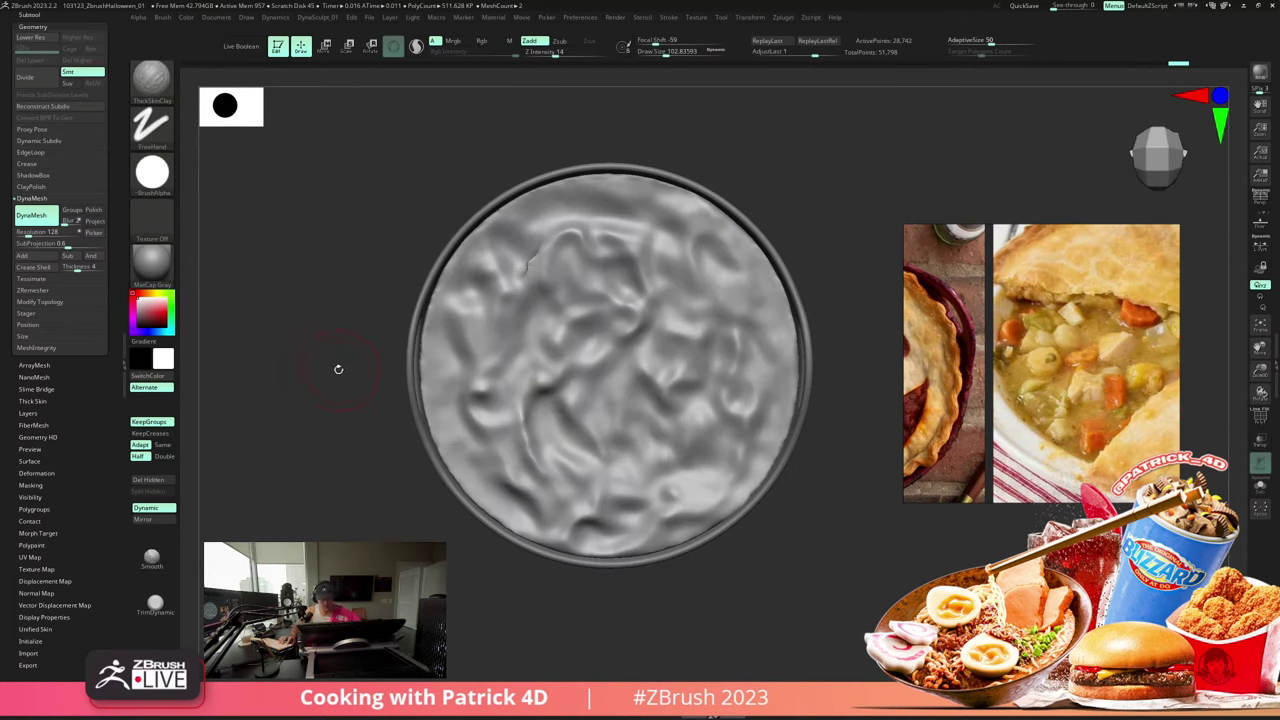
{"action": "key", "text": "shift+f"}
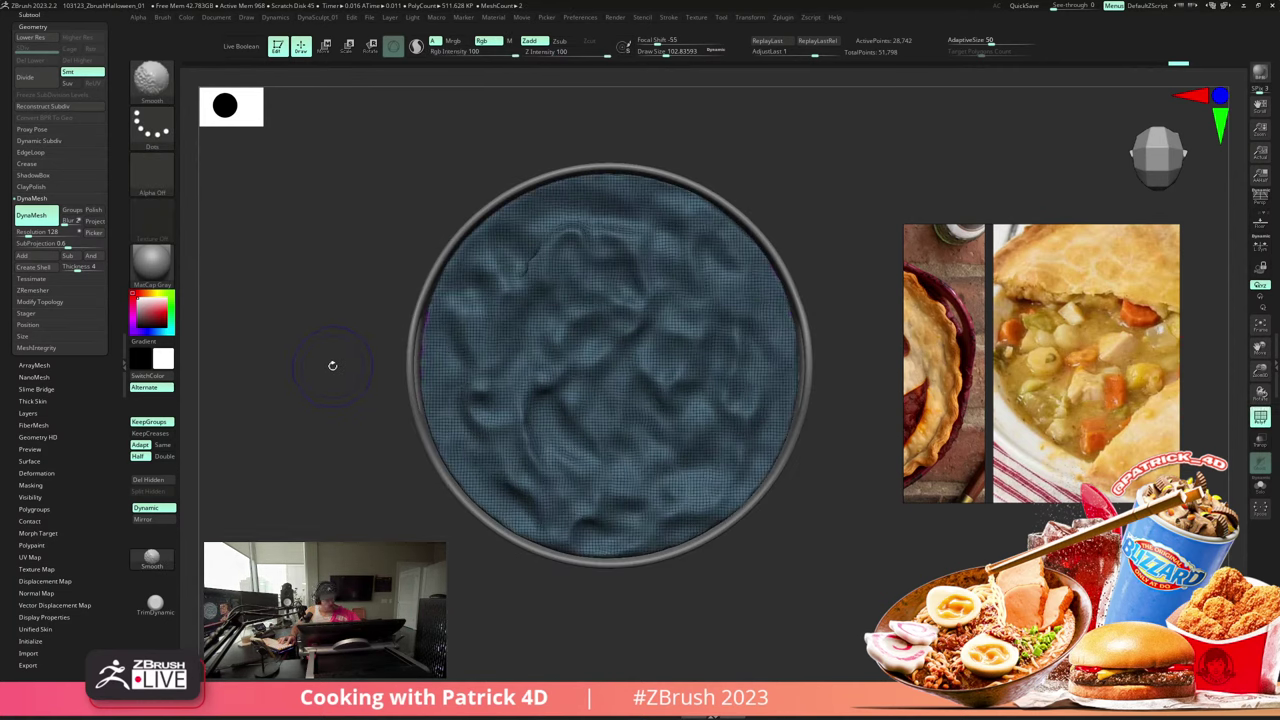
{"action": "left_click", "coordinate": [33, 290]}
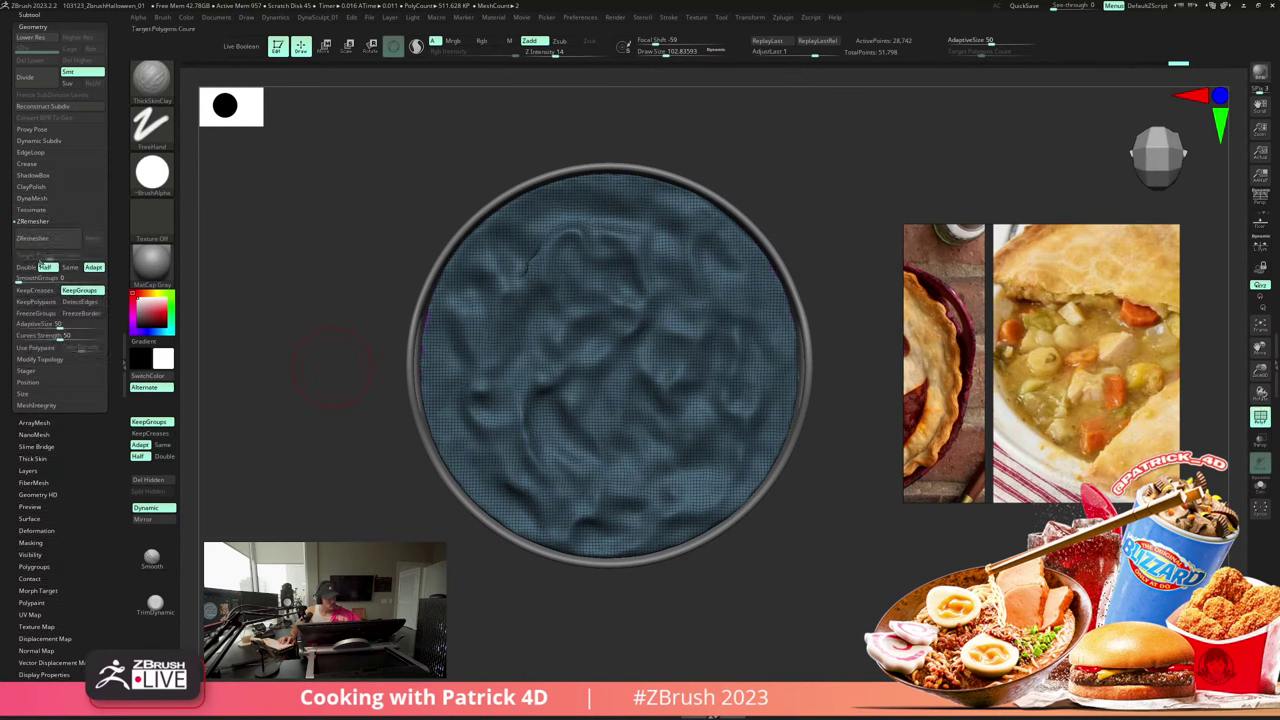
{"action": "left_click", "coordinate": [24, 234]}
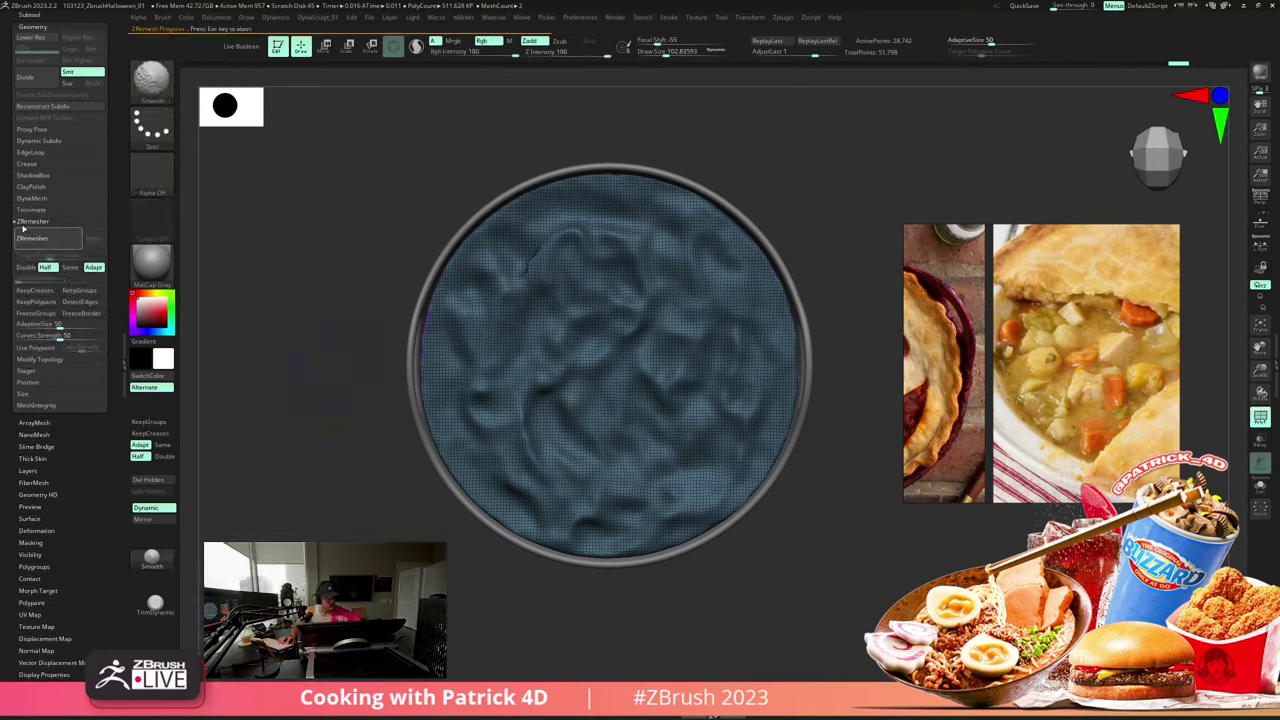
{"action": "key", "text": "Escape"}
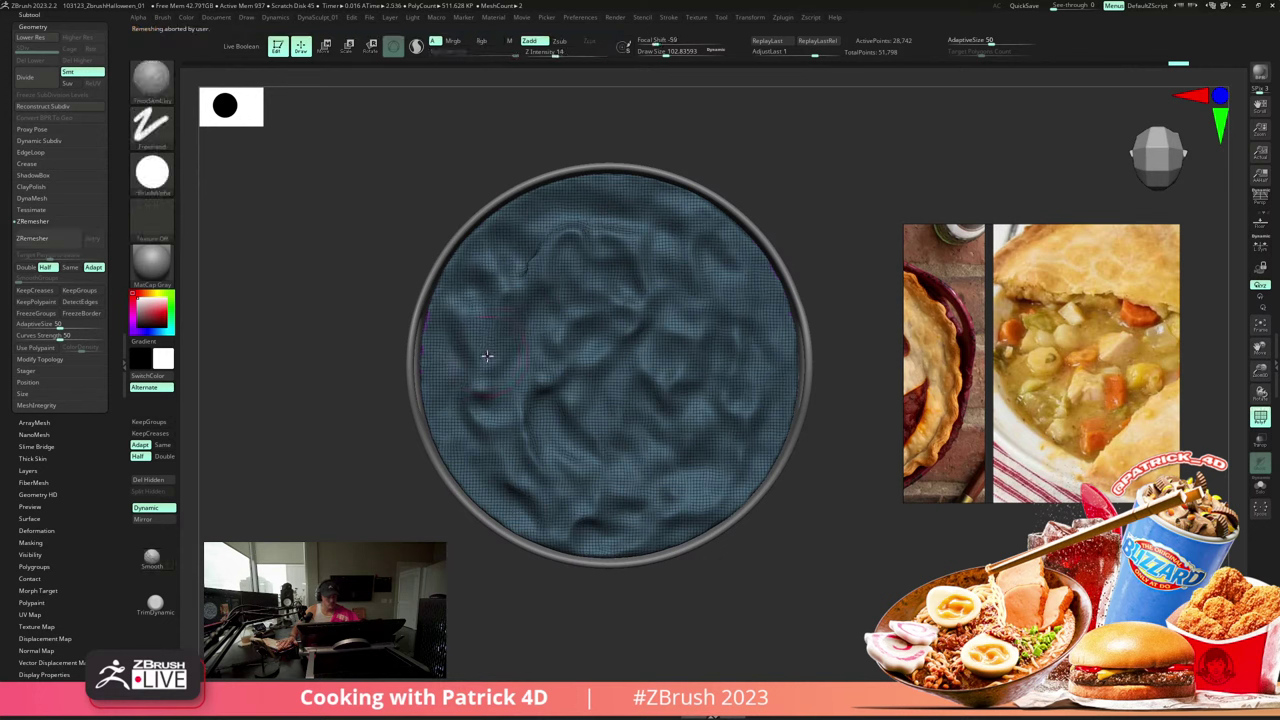
{"action": "left_click", "coordinate": [46, 240]}
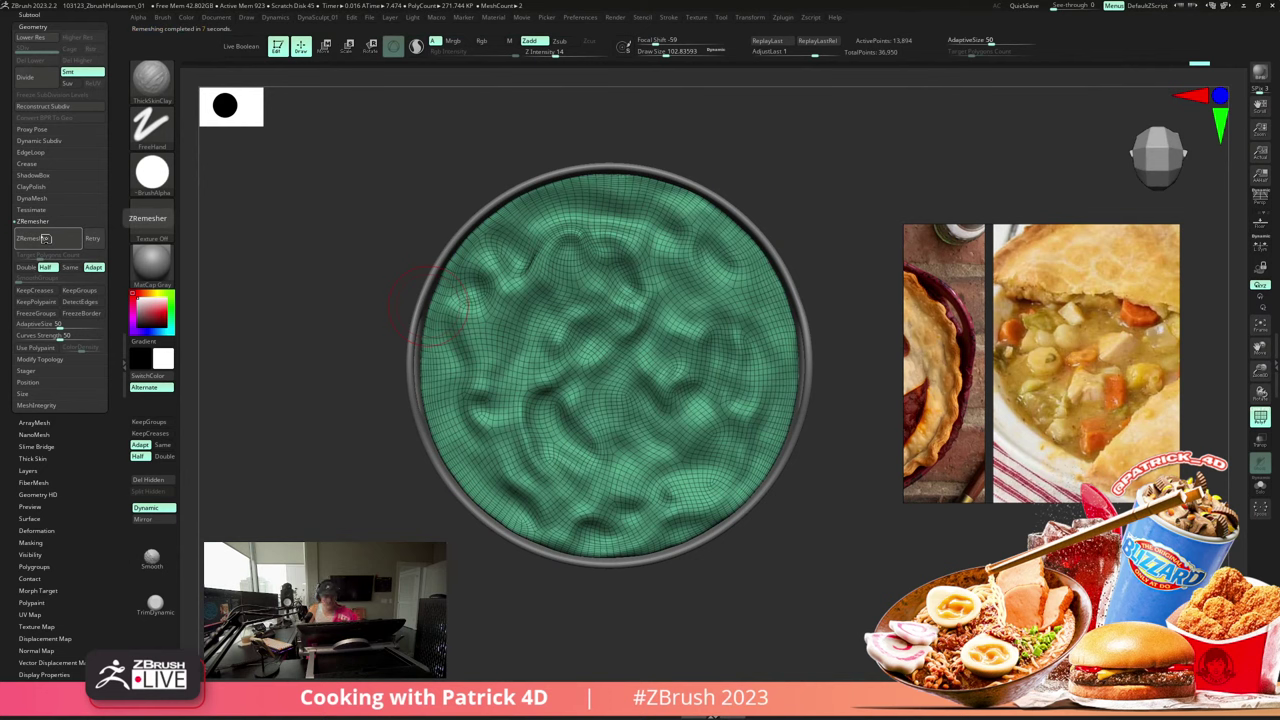
- Examine the remeshed filling from several angles, isolated and within the dish, with polyframe and Dynamic Subdiv off
{"action": "mouse_move", "coordinate": [320, 290]}
{"action": "left_mouse_down"}
{"action": "mouse_move", "coordinate": [312, 255]}
{"action": "mouse_move", "coordinate": [257, 251]}
{"action": "mouse_move", "coordinate": [274, 234]}
{"action": "mouse_move", "coordinate": [283, 246]}
{"action": "mouse_move", "coordinate": [271, 251]}
{"action": "mouse_move", "coordinate": [457, 257]}
{"action": "mouse_move", "coordinate": [349, 271]}
{"action": "mouse_move", "coordinate": [340, 257]}
{"action": "mouse_move", "coordinate": [337, 289]}
{"action": "mouse_move", "coordinate": [271, 249]}
{"action": "mouse_move", "coordinate": [322, 277]}
{"action": "left_mouse_up"}
{"action": "key", "text": "d"}
{"action": "key", "text": "shift+f"}
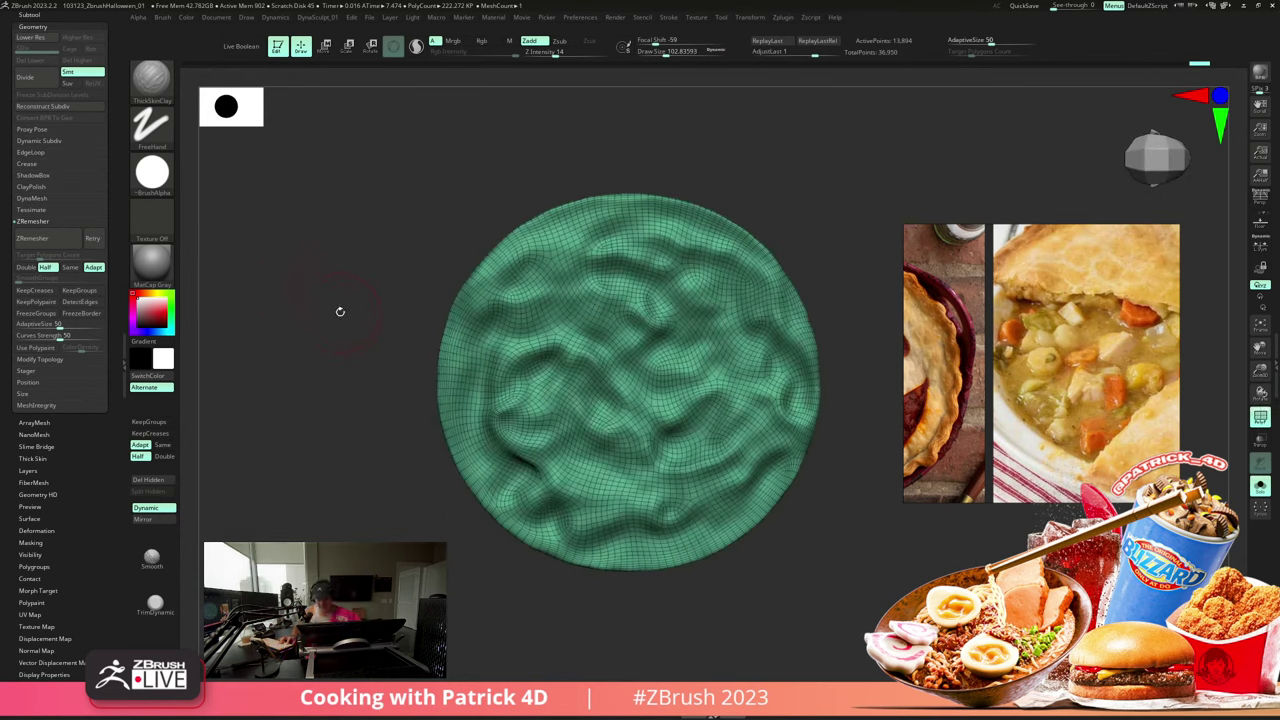
{"action": "key", "text": "shift+f"}
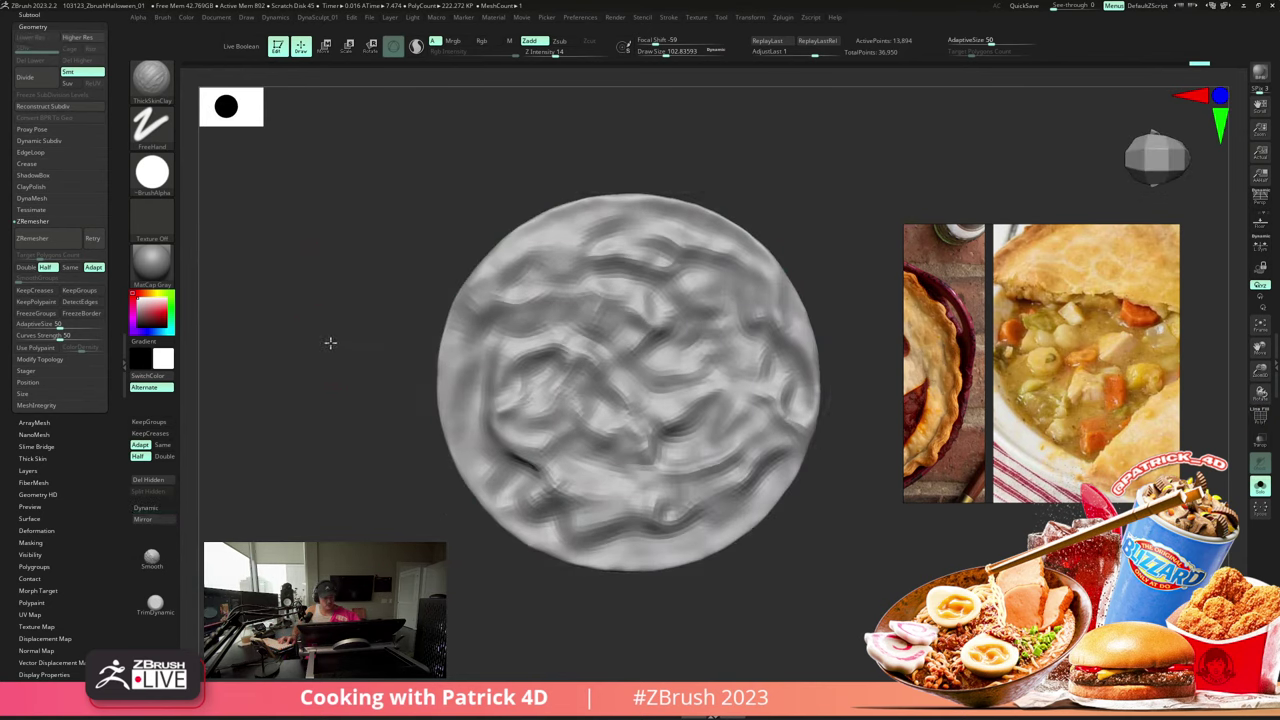
{"action": "mouse_move", "coordinate": [329, 340]}
{"action": "left_mouse_down"}
{"action": "mouse_move", "coordinate": [321, 277]}
{"action": "mouse_move", "coordinate": [351, 348]}
{"action": "left_mouse_up"}
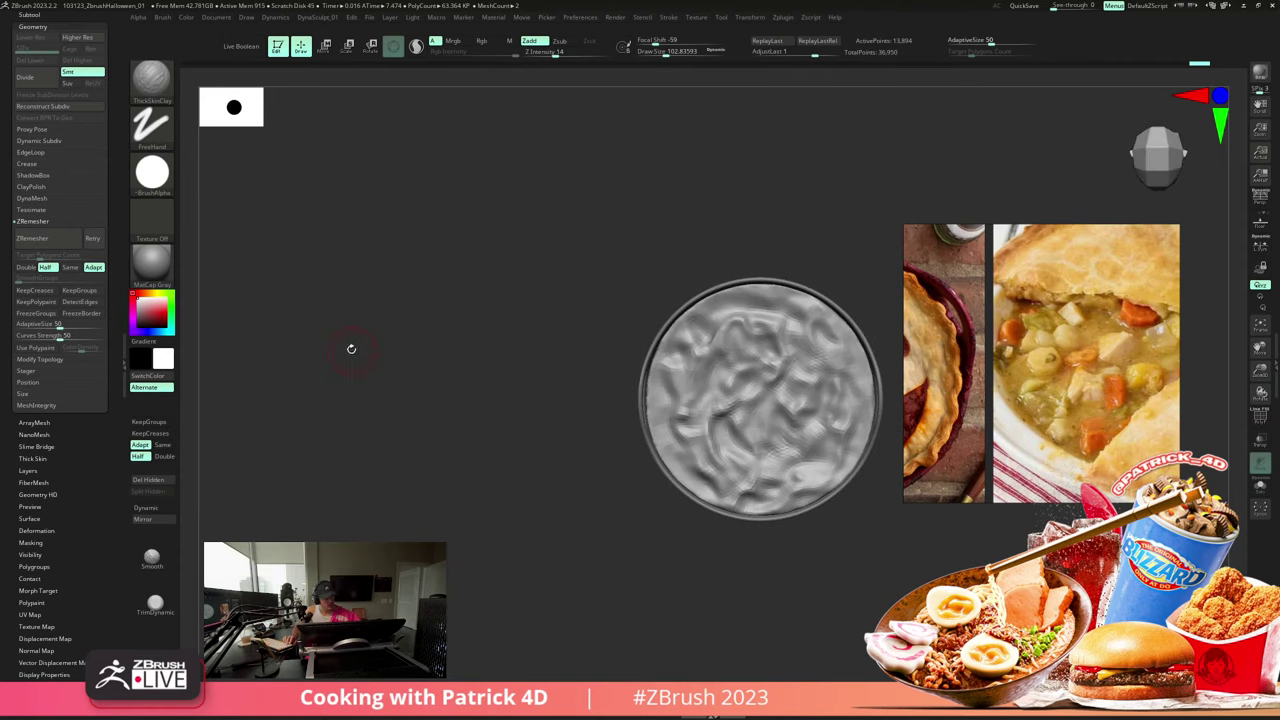
- Switch the active tool to the Cylinder3D primitive and save the project
{"action": "scroll", "coordinate": [24, 75], "scroll_direction": "up", "scroll_amount": 3}
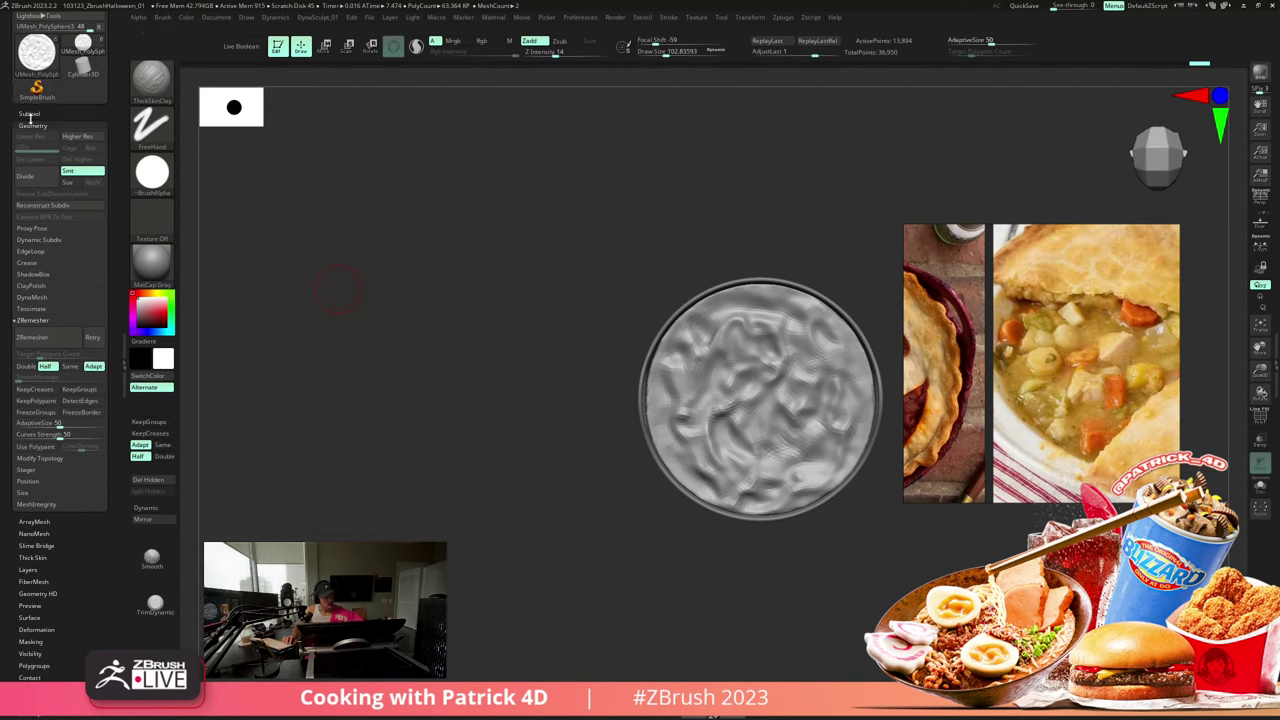
{"action": "left_click", "coordinate": [84, 68]}
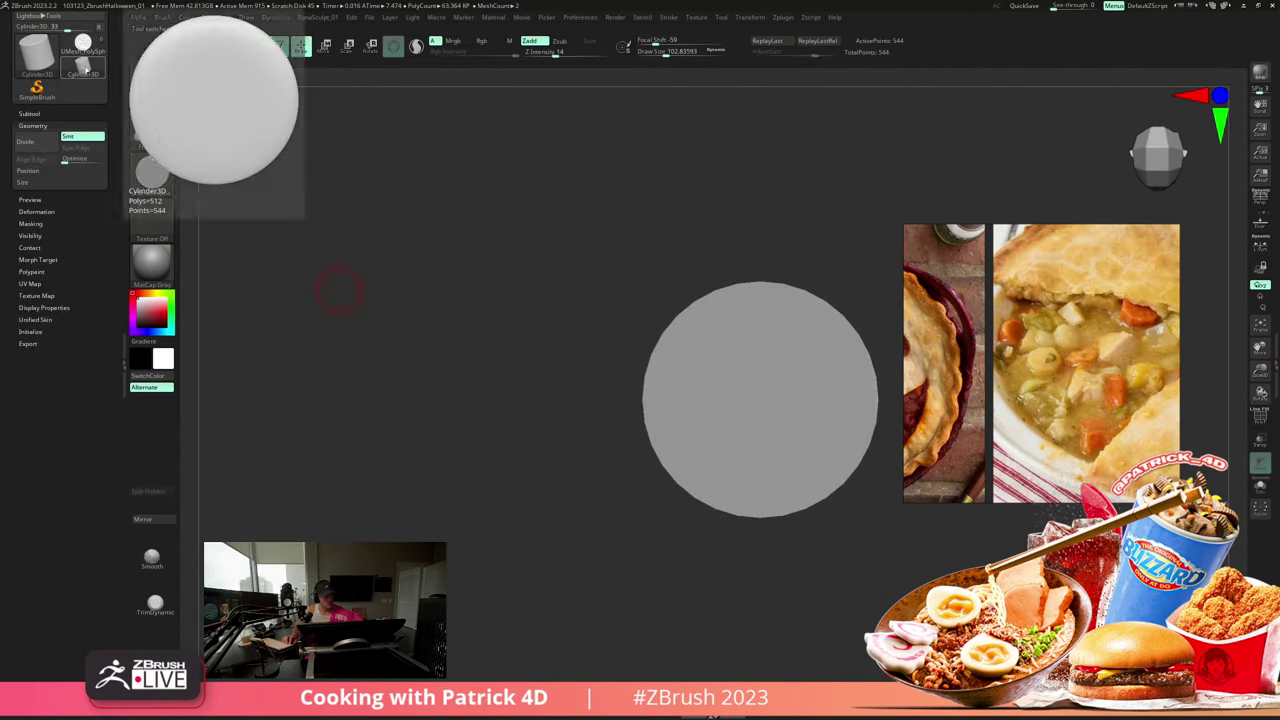
{"action": "left_click_drag", "start_coordinate": [405, 342], "coordinate": [290, 290], "text": "alt"}
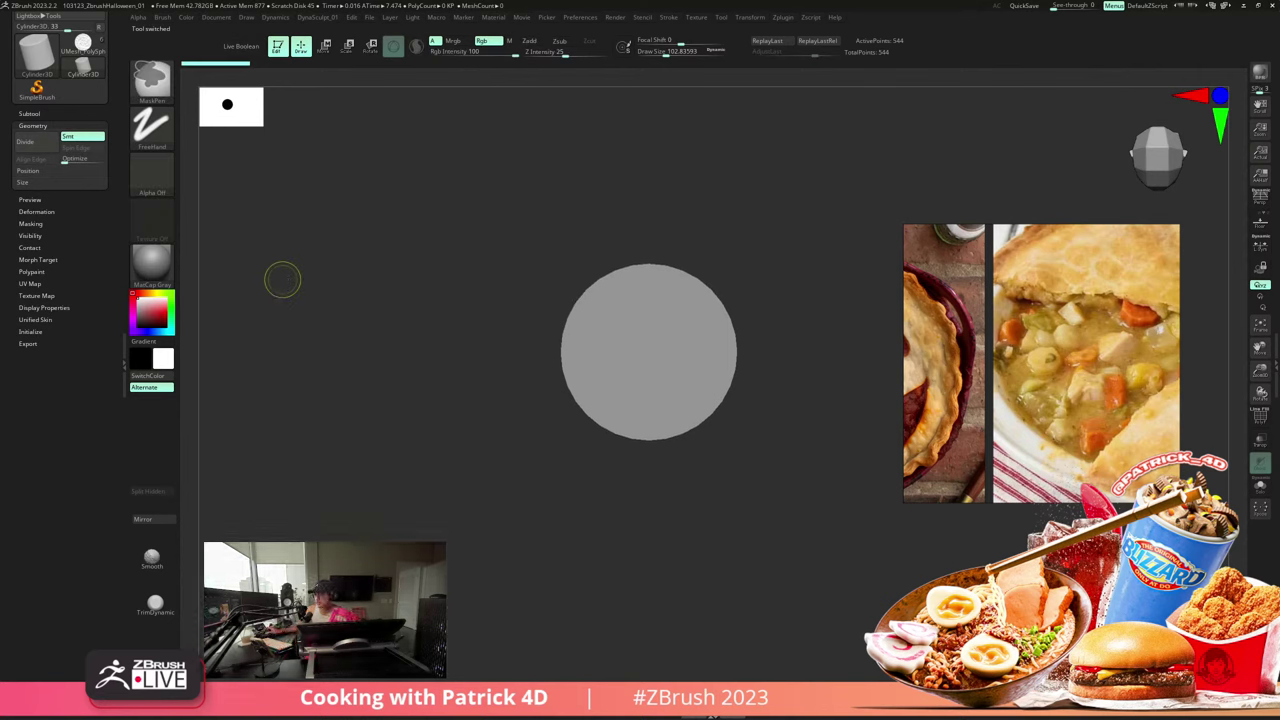
{"action": "key", "text": "ctrl+s"}
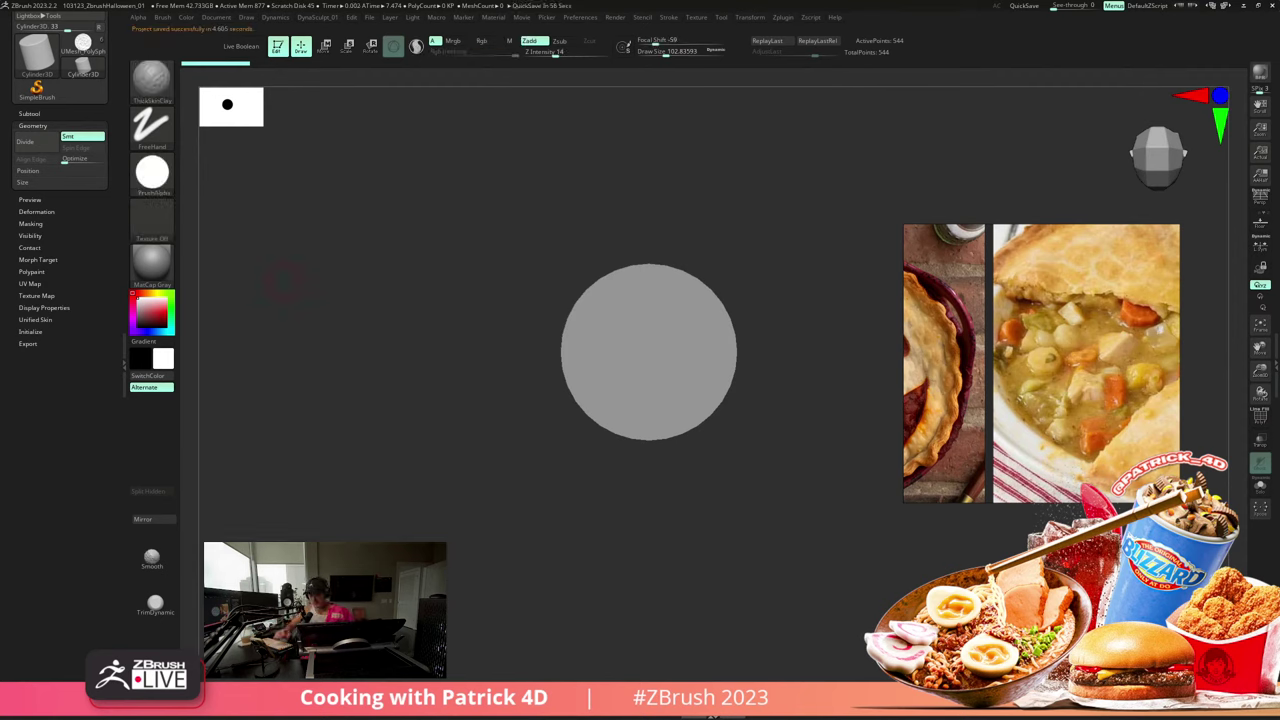
- Flatten the cylinder along its vertical axis into a thick disc
{"action": "left_click_drag", "start_coordinate": [500, 274], "coordinate": [428, 283]}
{"action": "key", "text": "e"}
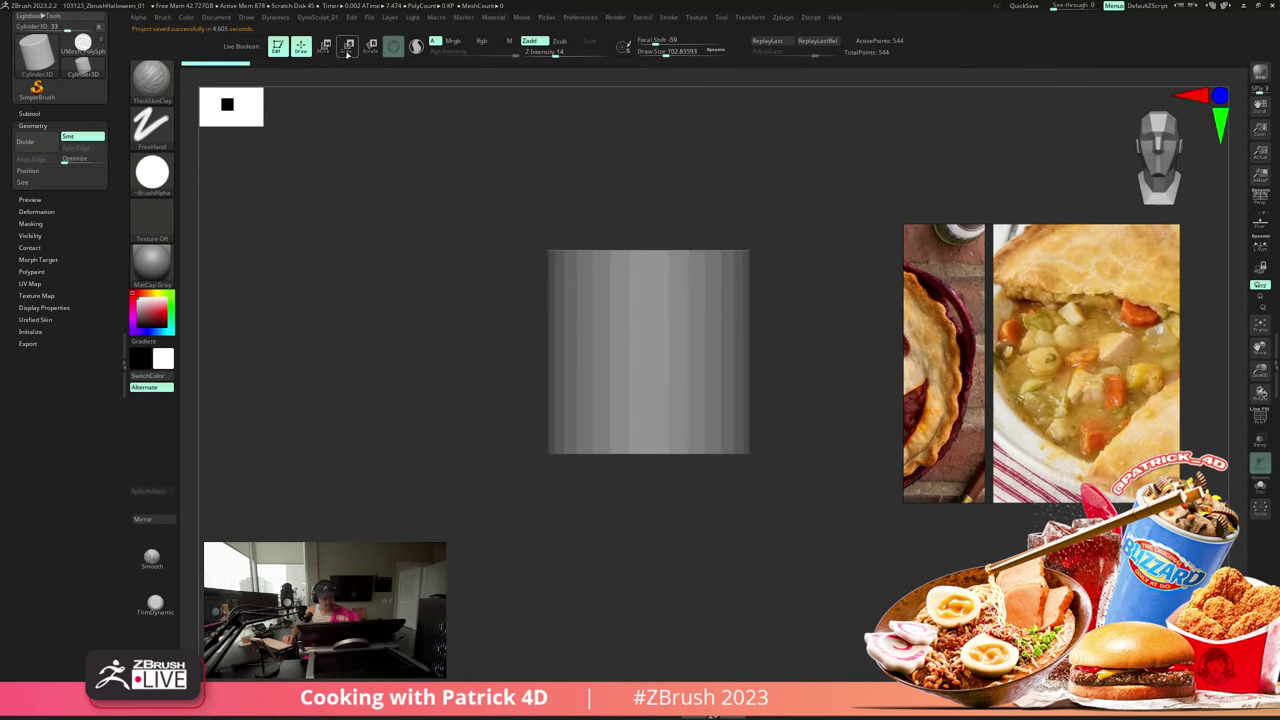
{"action": "left_click_drag", "start_coordinate": [648, 311], "coordinate": [648, 376]}
{"action": "left_click_drag", "start_coordinate": [646, 313], "coordinate": [646, 321]}
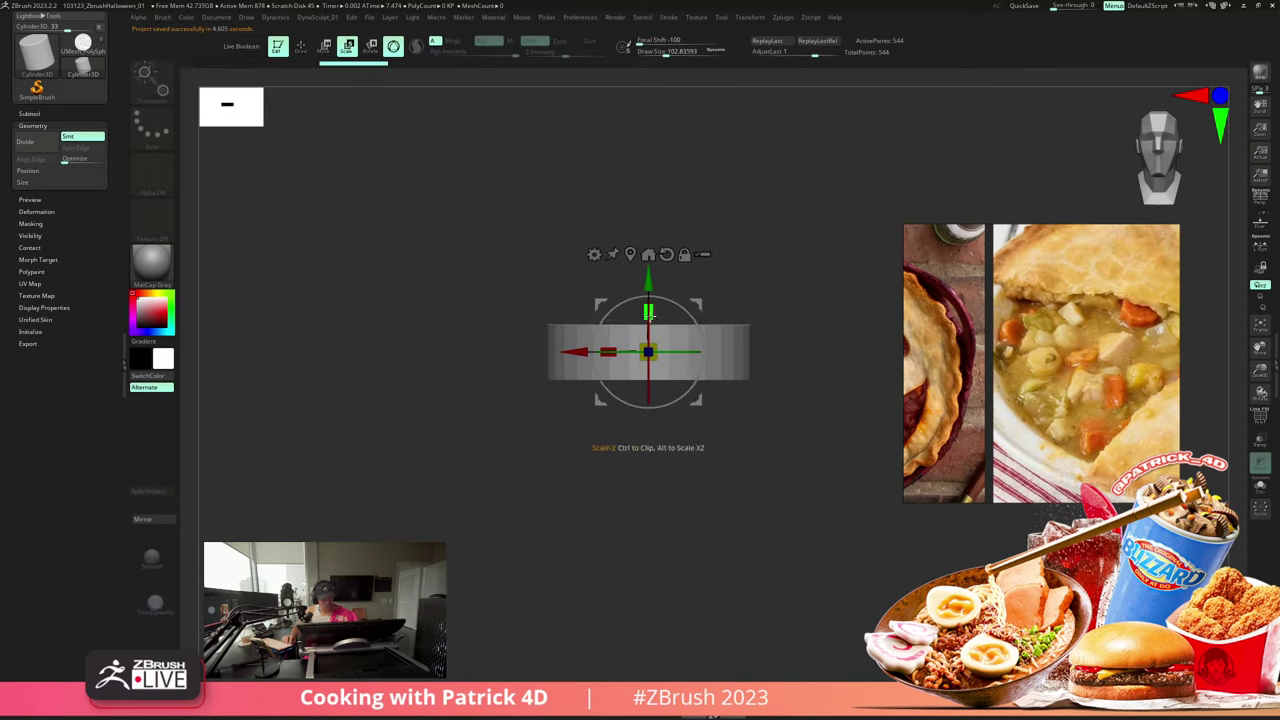
- Convert the flattened cylinder into an editable PolyMesh3D
{"action": "left_click_drag", "start_coordinate": [25, 196], "coordinate": [20, 243]}
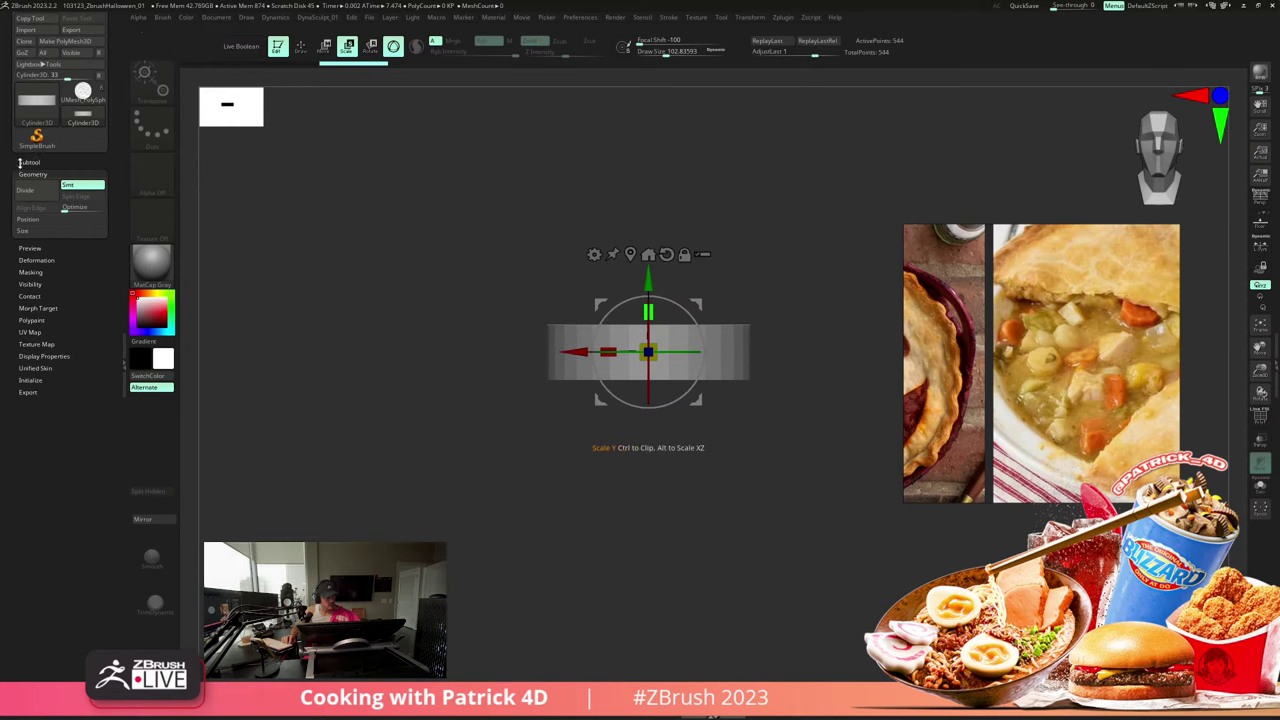
{"action": "scroll", "coordinate": [24, 165], "scroll_direction": "up", "scroll_amount": 2}
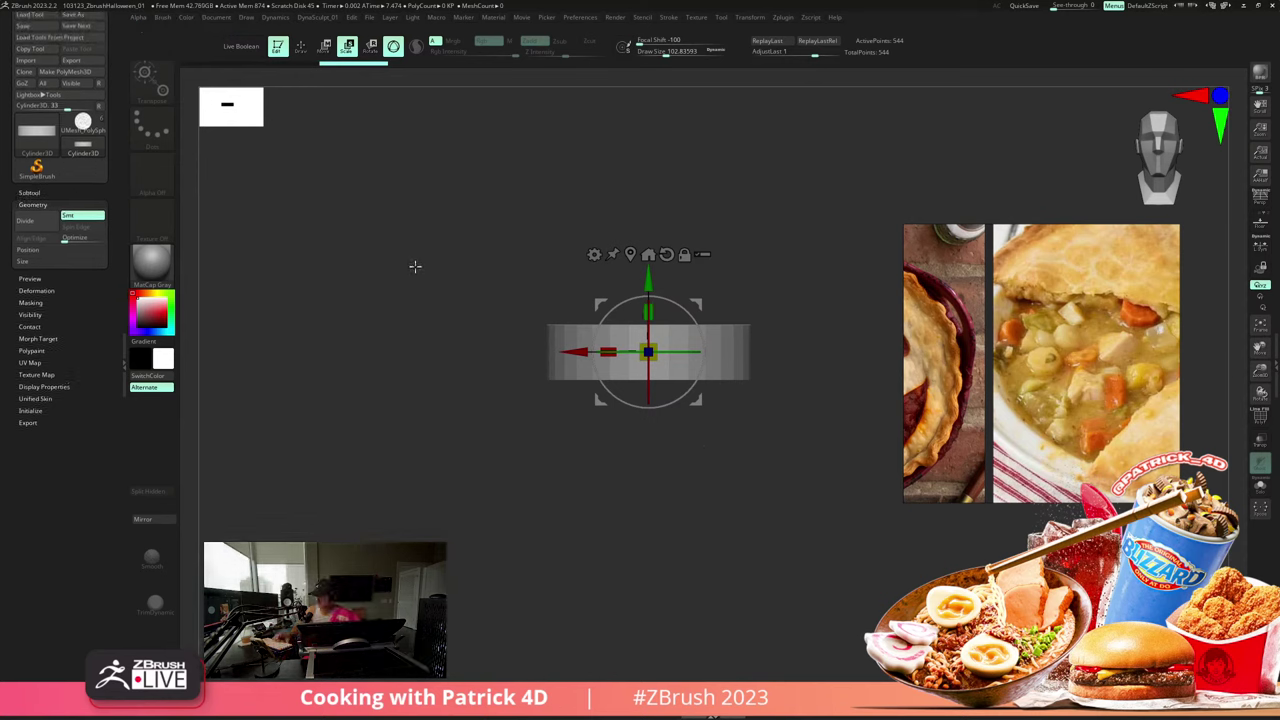
{"action": "left_click_drag", "start_coordinate": [263, 300], "coordinate": [369, 305]}
{"action": "left_click", "coordinate": [55, 74]}
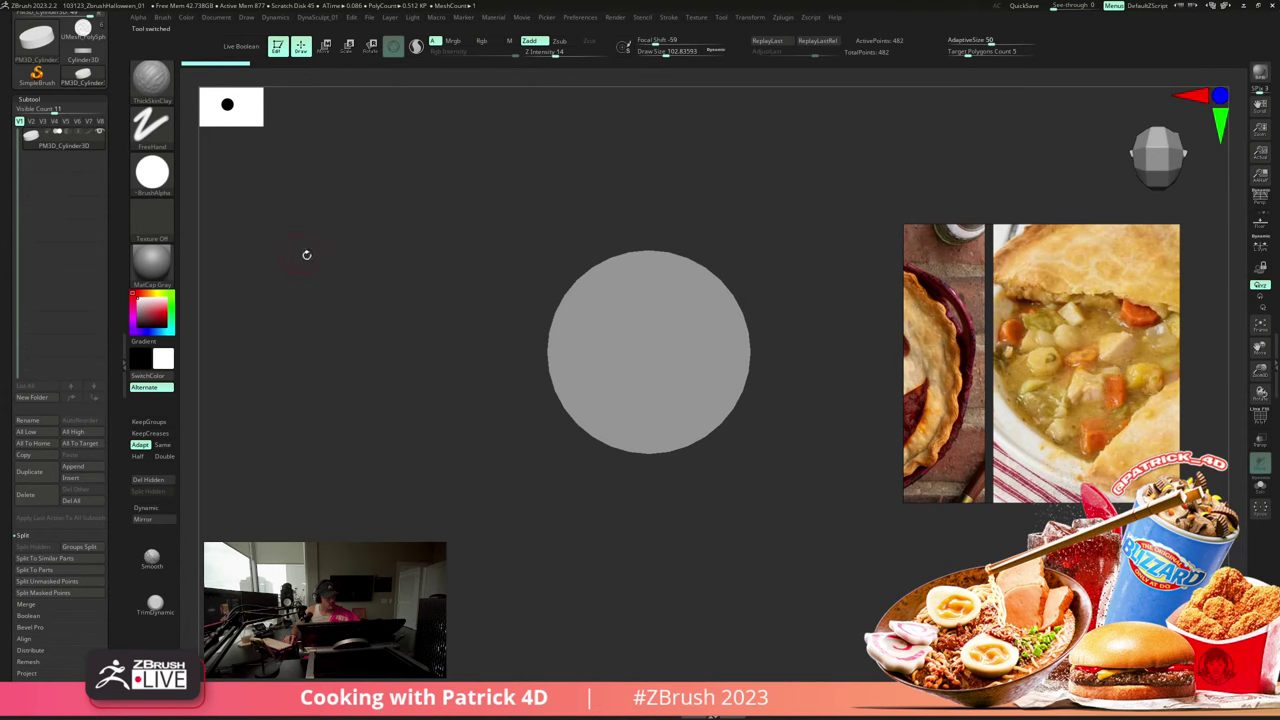
{"action": "left_click_drag", "start_coordinate": [307, 255], "coordinate": [387, 305]}
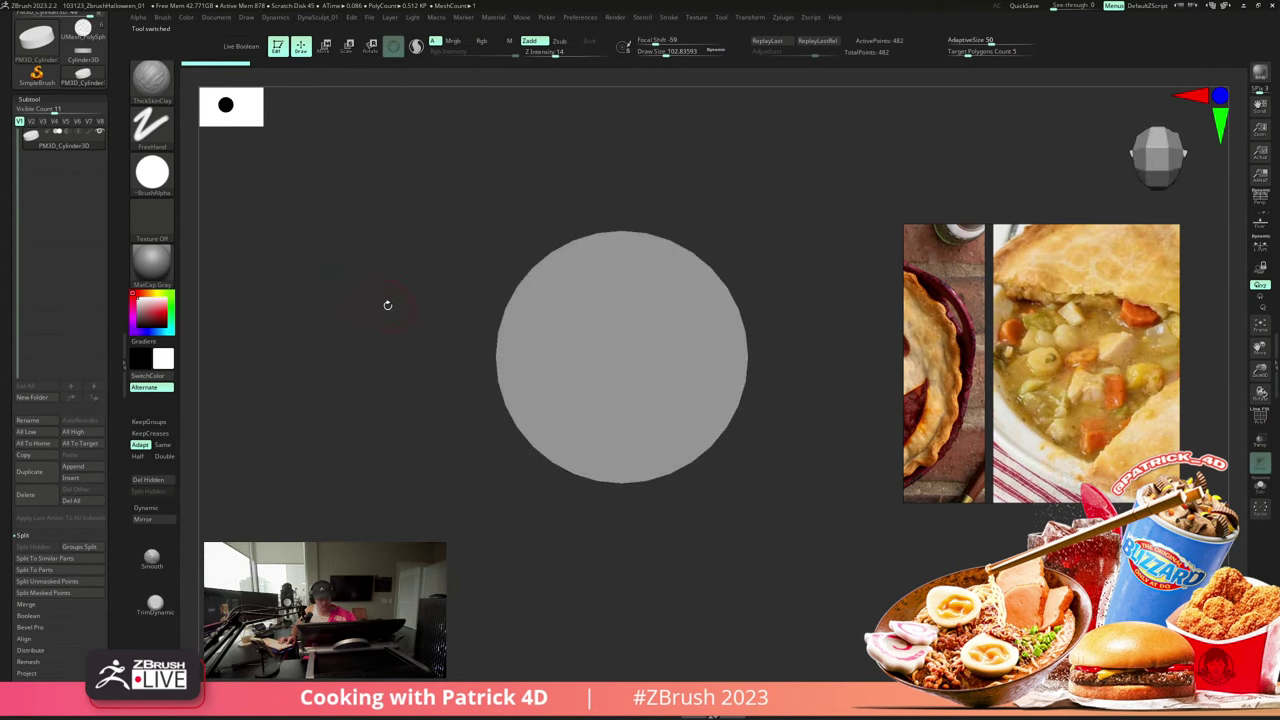
- DynaMesh the disc at resolution 128 and show its polyframe
{"action": "scroll", "coordinate": [17, 600], "scroll_direction": "down", "scroll_amount": 5}
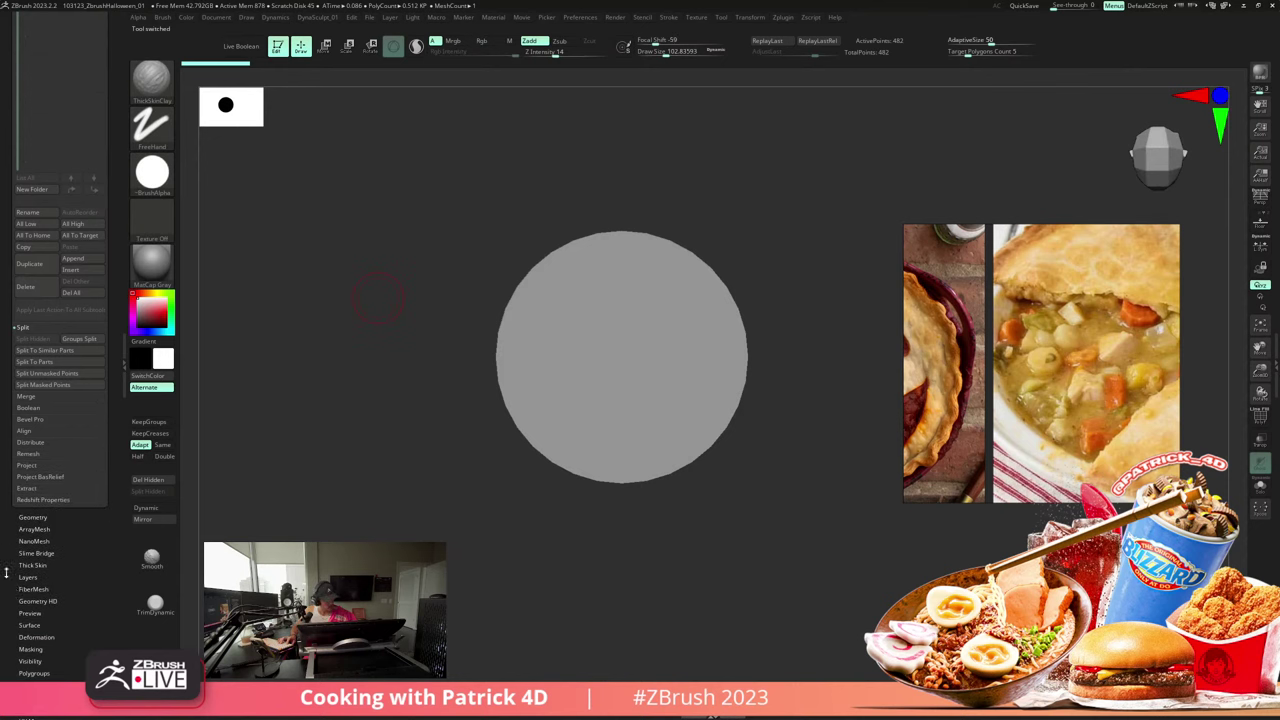
{"action": "left_click", "coordinate": [34, 517]}
{"action": "left_click", "coordinate": [31, 199]}
{"action": "left_click", "coordinate": [31, 217]}
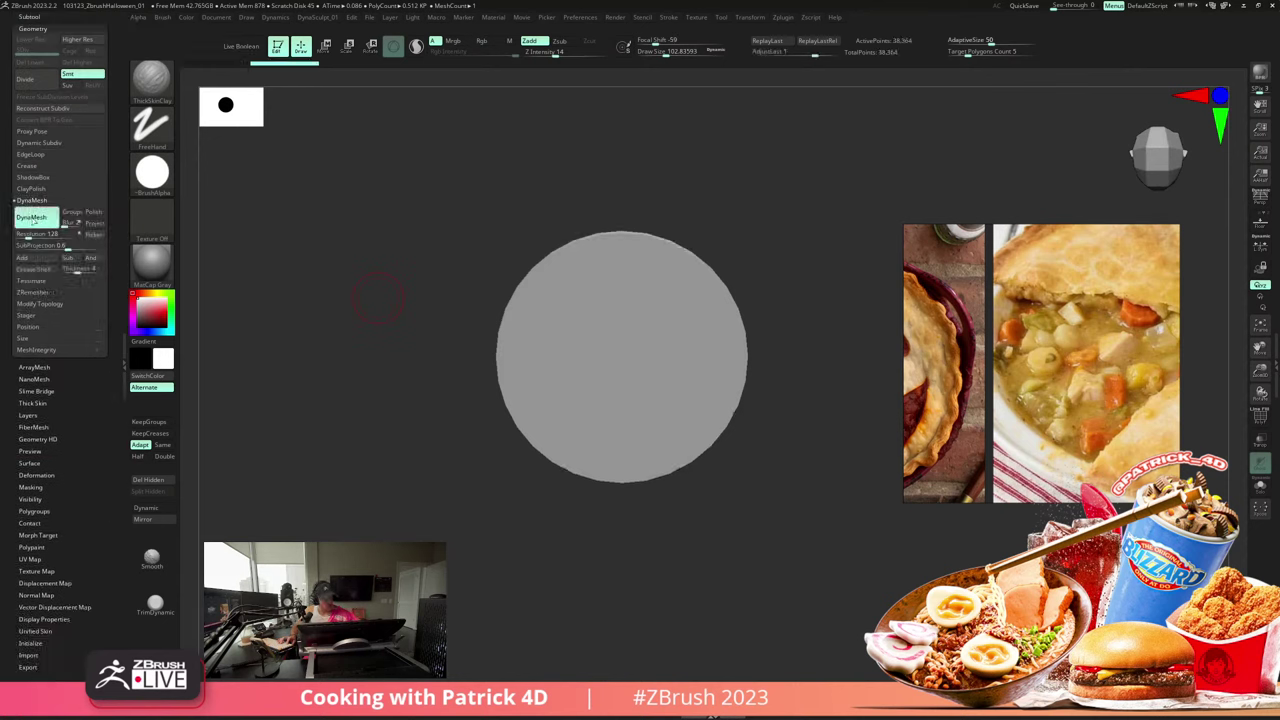
{"action": "key", "text": "g"}
{"action": "key", "text": "Escape"}
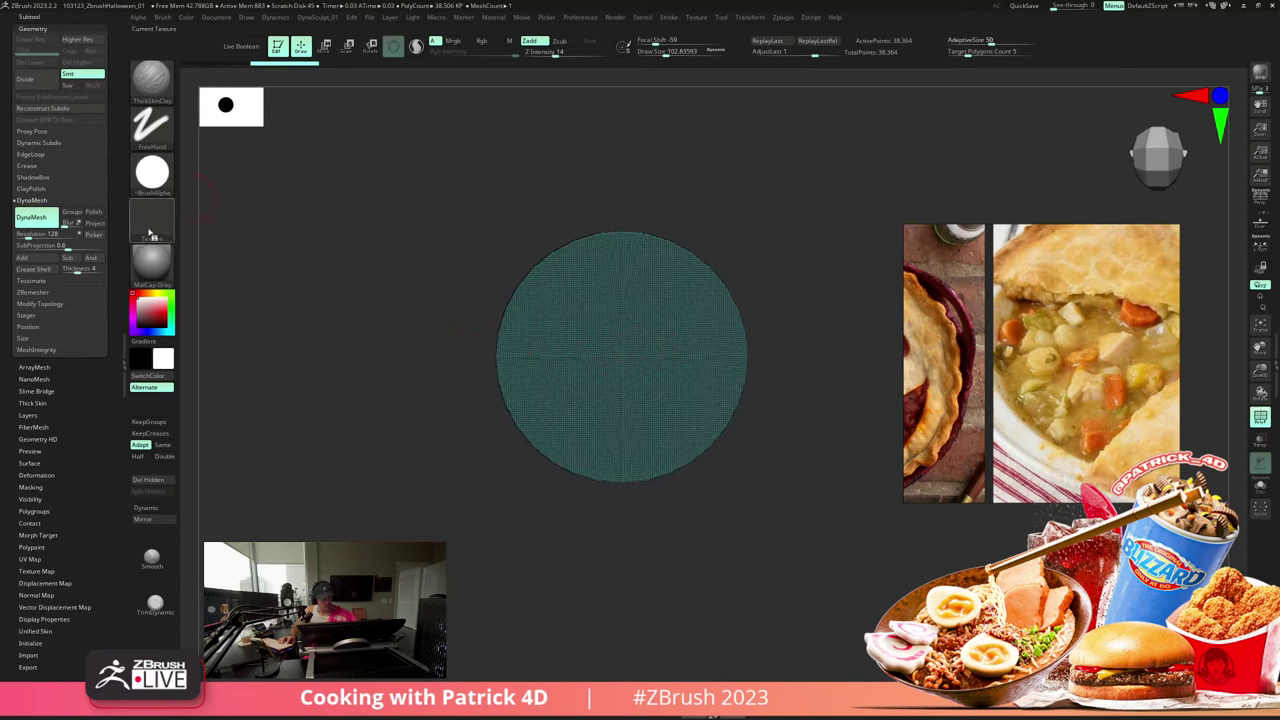
{"action": "left_click_drag", "start_coordinate": [362, 272], "coordinate": [371, 283]}
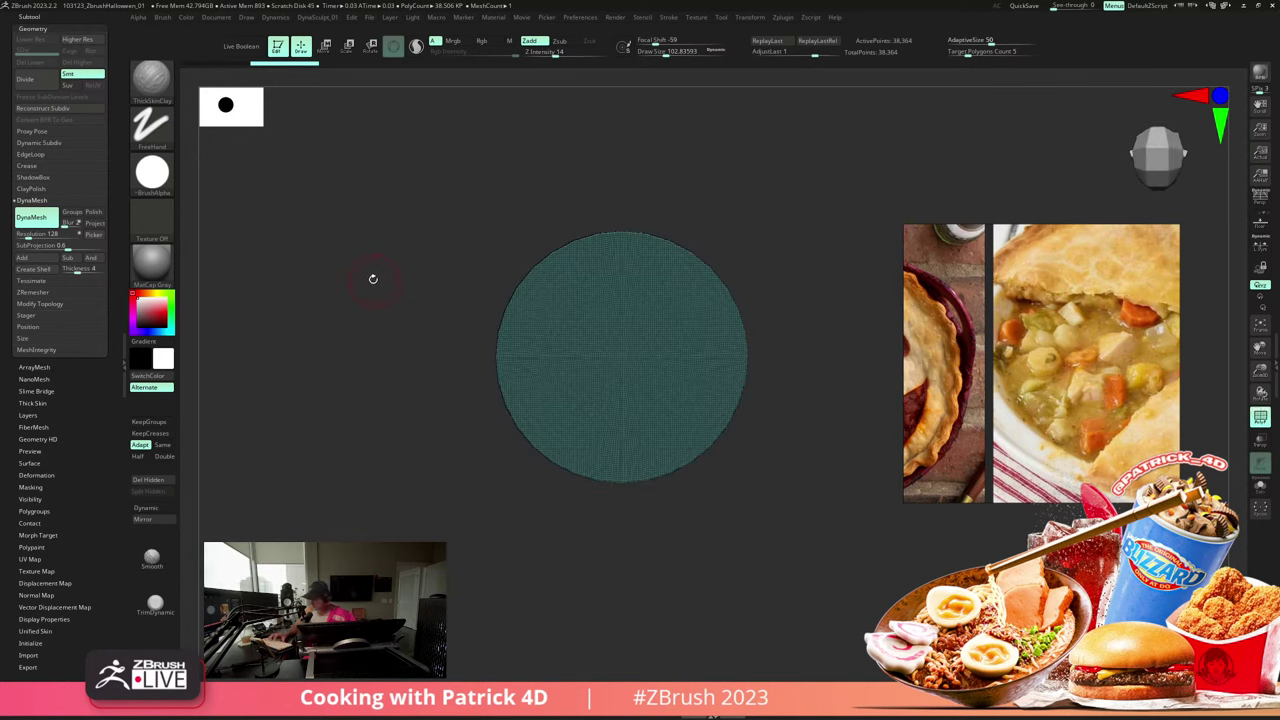
- Select the hPolish brush and set its draw size to about 401
{"action": "key", "text": "b"}
{"action": "key", "text": "h"}
{"action": "key", "text": "p"}
{"action": "key", "text": "s"}
{"action": "left_click_drag", "start_coordinate": [459, 327], "coordinate": [486, 328]}
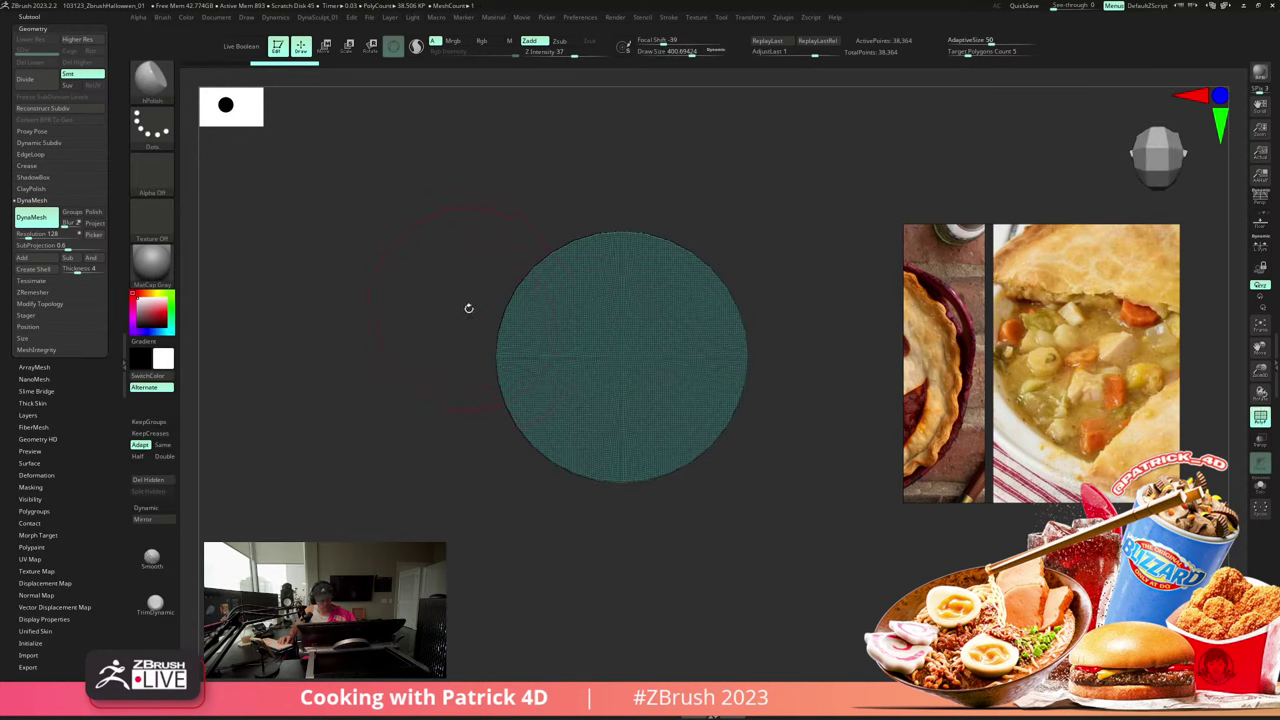
- Scale the disc down uniformly, re-DynaMesh it at the smaller size and return to draw mode
{"action": "key", "text": "e"}
{"action": "left_click_drag", "start_coordinate": [612, 349], "coordinate": [565, 308]}
{"action": "left_click_drag", "start_coordinate": [488, 263], "coordinate": [467, 291], "text": "ctrl"}
{"action": "mouse_move", "coordinate": [467, 291]}
{"action": "left_mouse_down"}
{"action": "mouse_move", "coordinate": [463, 263]}
{"action": "mouse_move", "coordinate": [464, 299]}
{"action": "left_mouse_up"}
{"action": "key", "text": "q"}
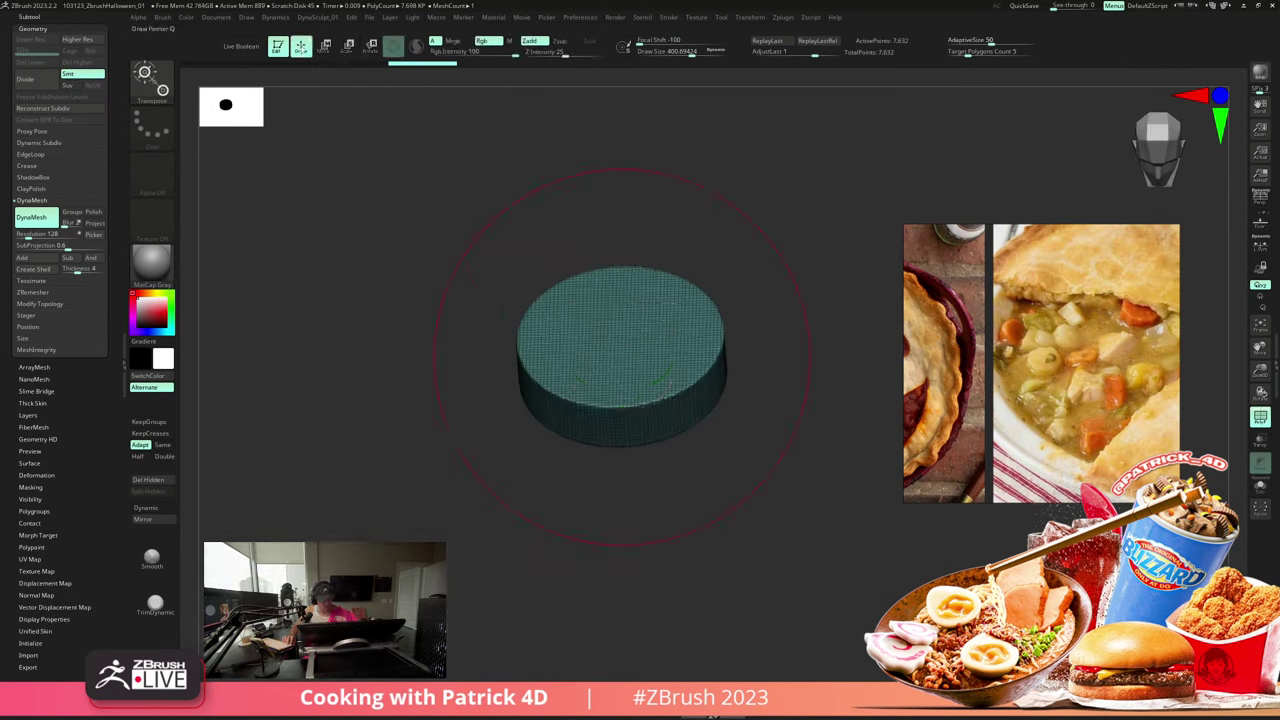
- Shave uneven flat facets into the disc's rim with hPolish and hide the polyframe
{"action": "mouse_move", "coordinate": [468, 292]}
{"action": "left_mouse_down"}
{"action": "mouse_move", "coordinate": [520, 323]}
{"action": "mouse_move", "coordinate": [526, 308]}
{"action": "mouse_move", "coordinate": [508, 330]}
{"action": "left_mouse_up"}
{"action": "left_click_drag", "start_coordinate": [413, 257], "coordinate": [450, 258]}
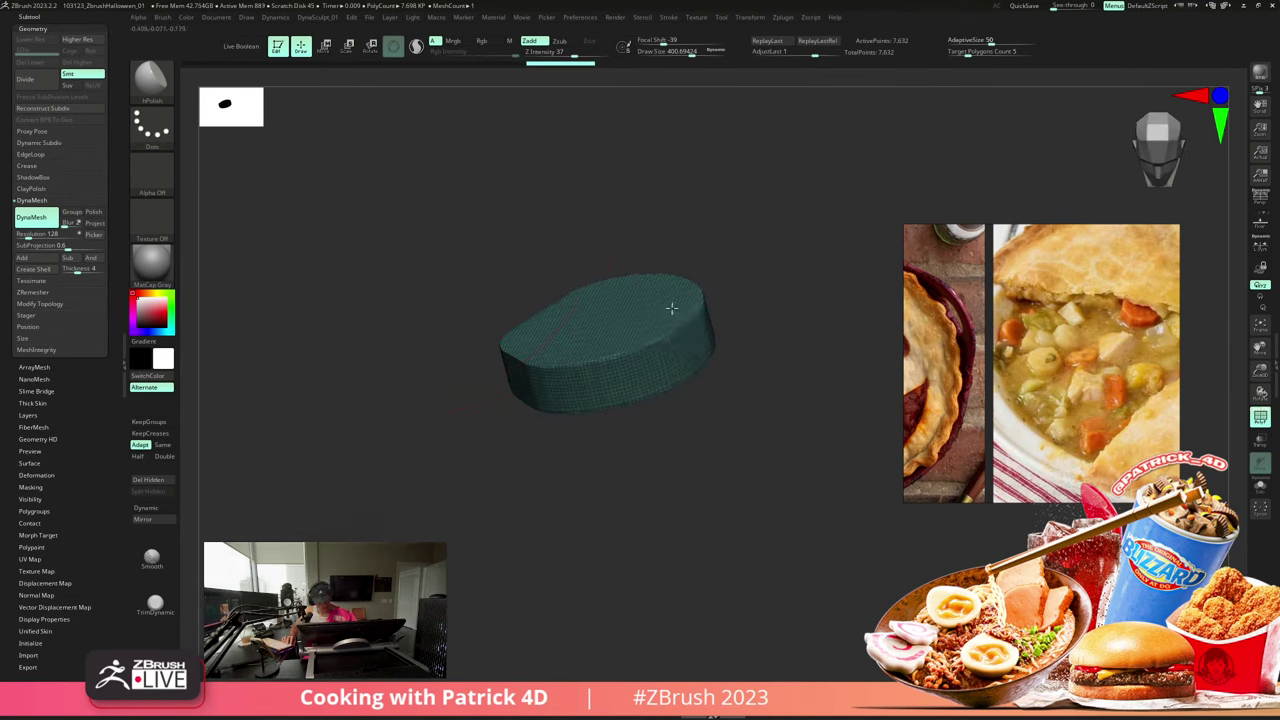
{"action": "right_click_drag", "start_coordinate": [671, 308], "coordinate": [499, 227]}
{"action": "right_click_drag", "start_coordinate": [751, 262], "coordinate": [411, 231]}
{"action": "key", "text": "shift+f"}
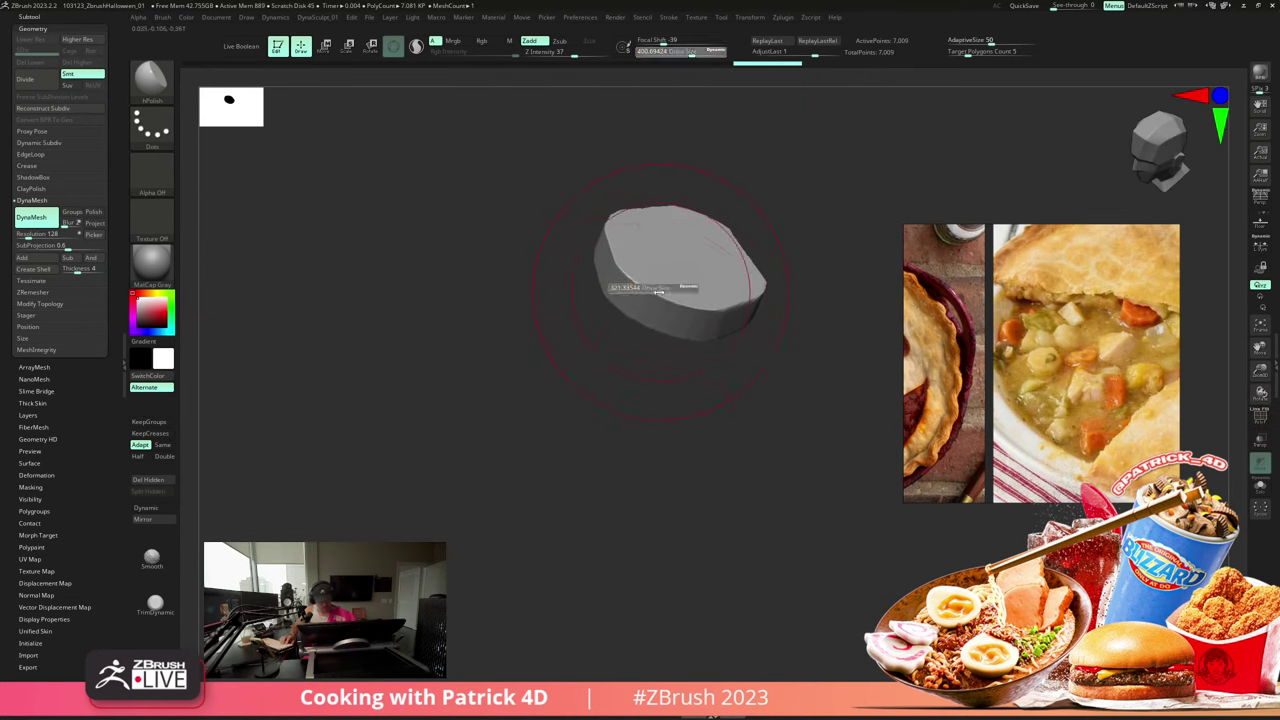
- Cut further facets around the disc's edges with hPolish at a draw size of about 301, re-DynaMeshing it
{"action": "left_click_drag", "start_coordinate": [662, 294], "coordinate": [660, 303]}
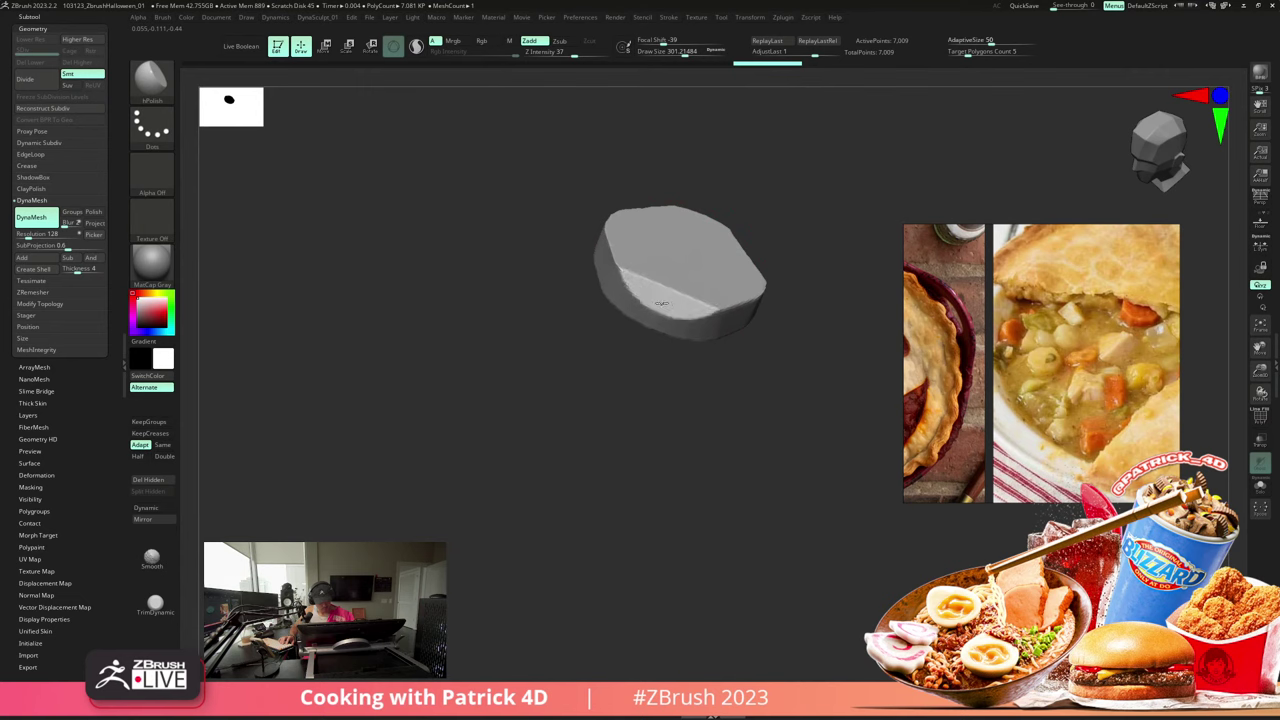
{"action": "left_click_drag", "start_coordinate": [478, 184], "coordinate": [443, 220], "text": "ctrl"}
{"action": "mouse_move", "coordinate": [443, 220]}
{"action": "right_mouse_down"}
{"action": "mouse_move", "coordinate": [432, 188]}
{"action": "mouse_move", "coordinate": [526, 253]}
{"action": "right_mouse_up"}
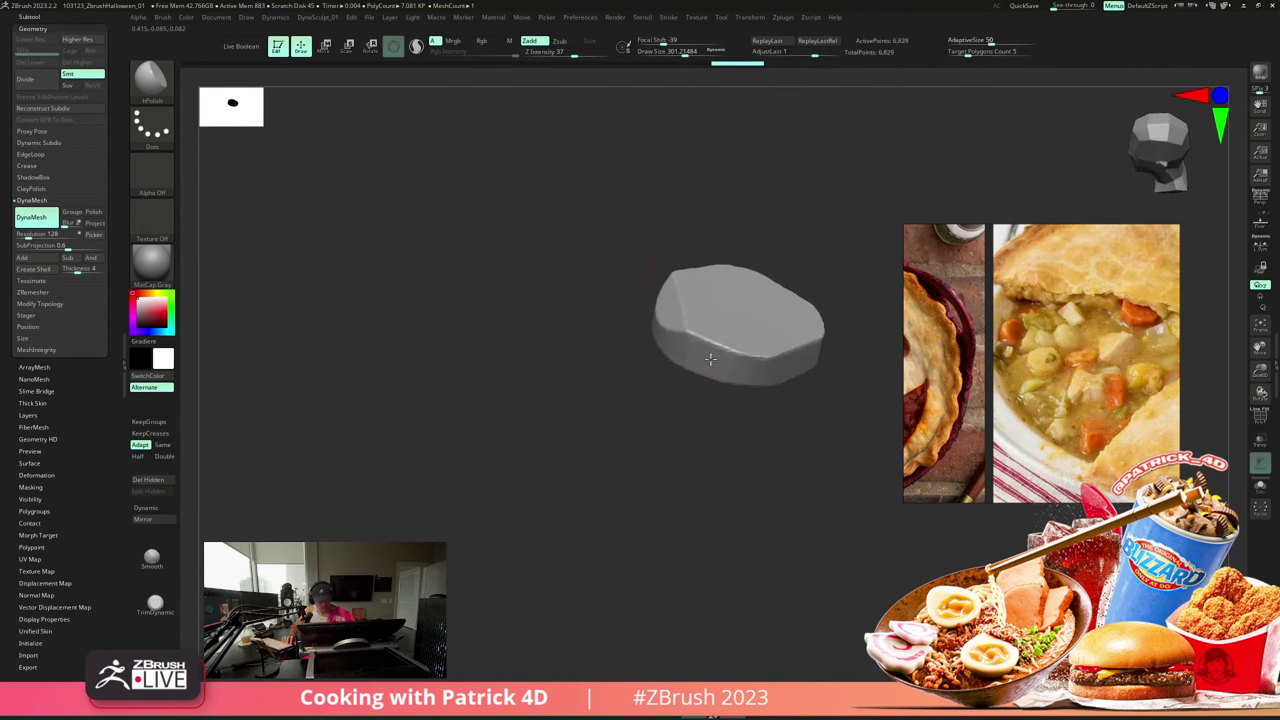
{"action": "right_click_drag", "start_coordinate": [710, 358], "coordinate": [522, 243]}
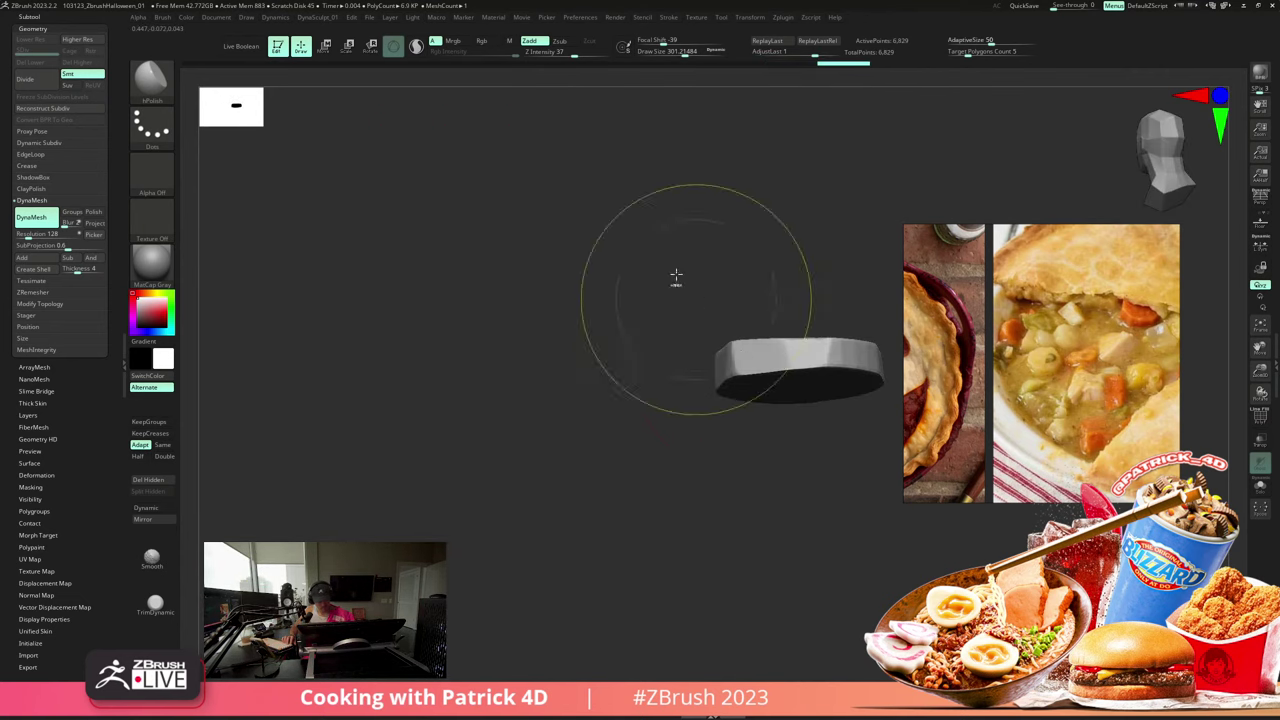
{"action": "right_click_drag", "start_coordinate": [674, 277], "coordinate": [345, 247]}
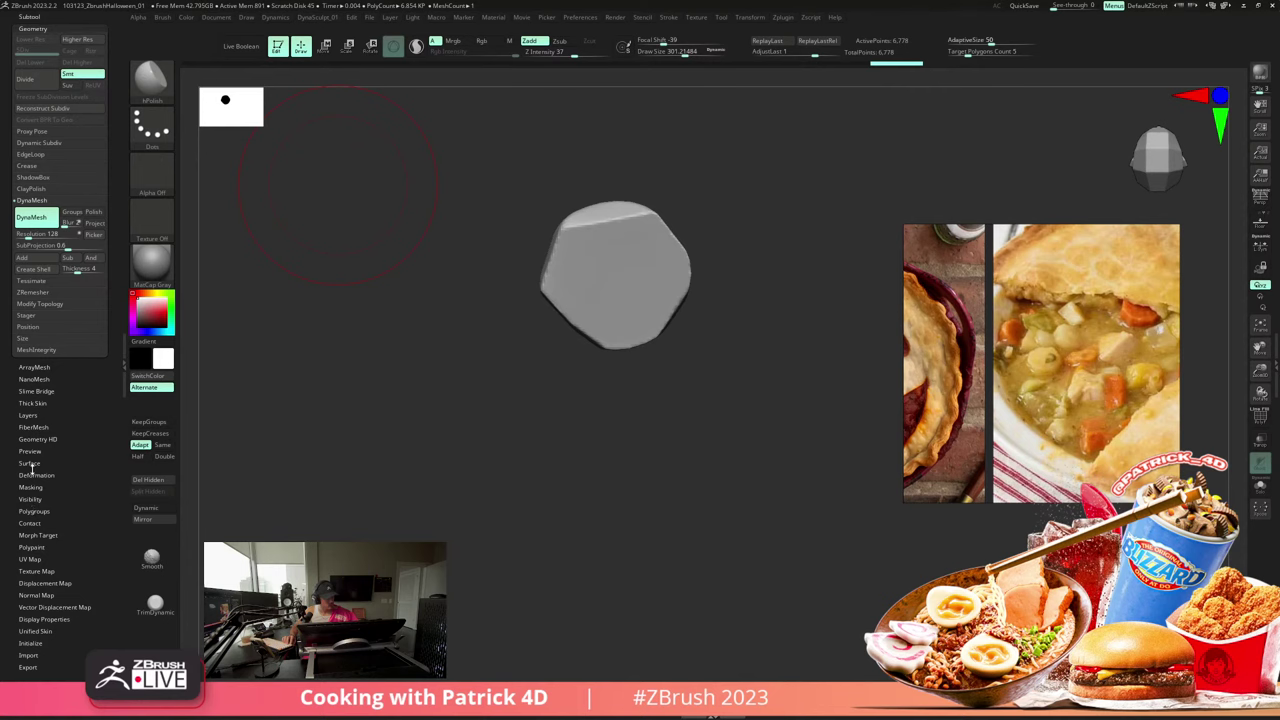
- ZRemesh the faceted disc with Half and Adapt enabled and preview it with Dynamic Subdiv
{"action": "left_click", "coordinate": [35, 289]}
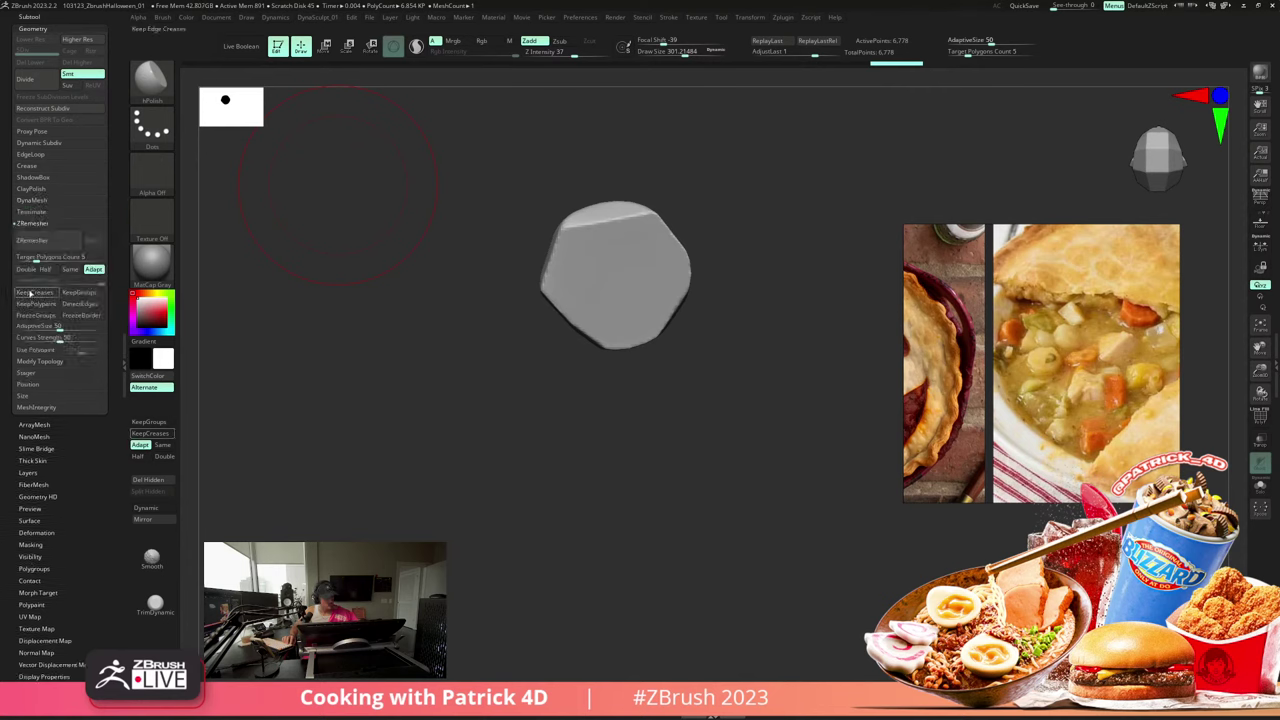
{"action": "left_click", "coordinate": [36, 243]}
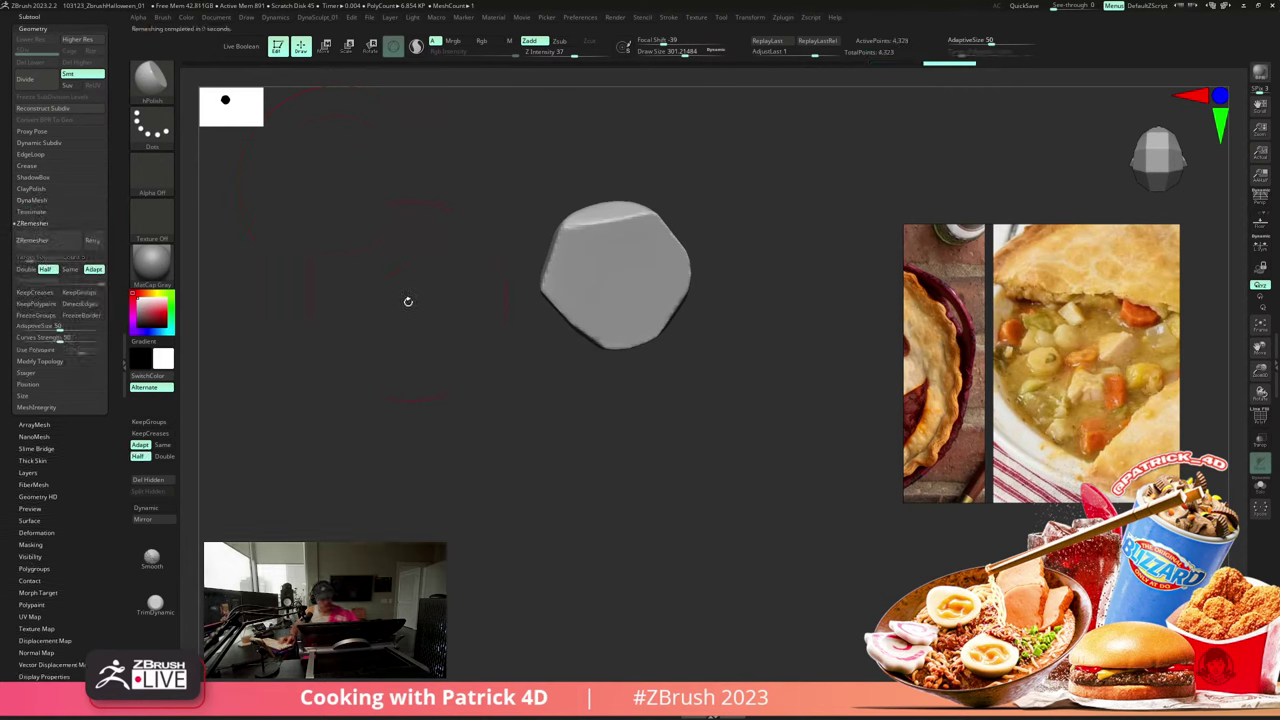
{"action": "mouse_move", "coordinate": [406, 297]}
{"action": "right_mouse_down"}
{"action": "mouse_move", "coordinate": [386, 260]}
{"action": "mouse_move", "coordinate": [399, 302]}
{"action": "right_mouse_up"}
{"action": "key", "text": "s"}
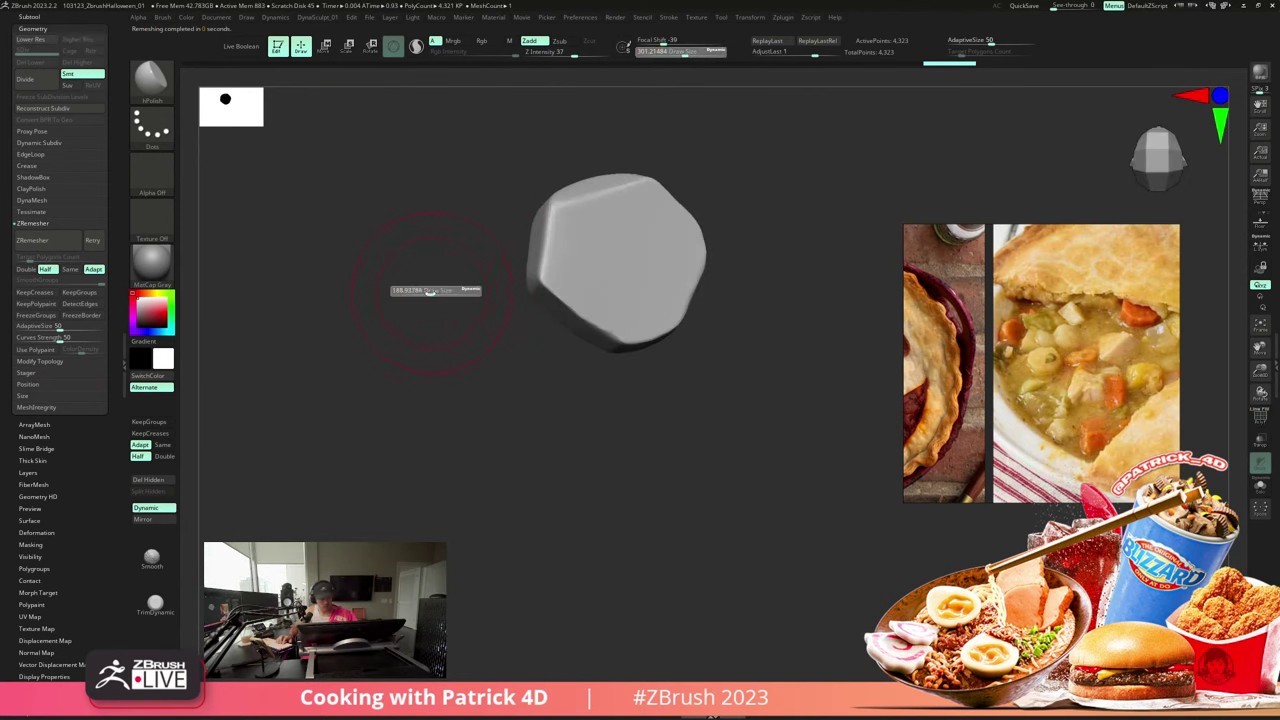
{"action": "left_click_drag", "start_coordinate": [422, 299], "coordinate": [424, 299]}
{"action": "left_click_drag", "start_coordinate": [376, 268], "coordinate": [343, 280]}
{"action": "key", "text": "shift+d"}
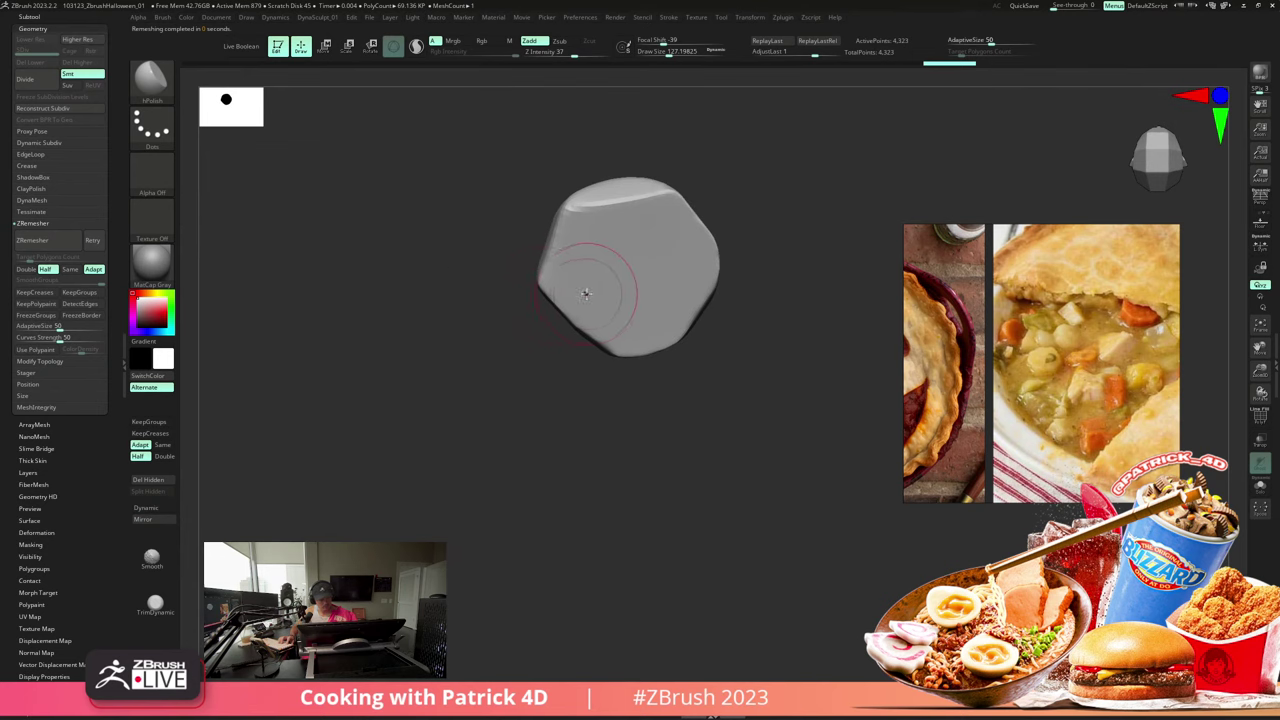
- Select the DamStandard brush at a draw size of about 74 and try diagonal grooves across the disc's top face
{"action": "mouse_move", "coordinate": [434, 237]}
{"action": "right_mouse_down"}
{"action": "mouse_move", "coordinate": [403, 234]}
{"action": "mouse_move", "coordinate": [537, 286]}
{"action": "right_mouse_up"}
{"action": "key", "text": "b"}
{"action": "key", "text": "d"}
{"action": "key", "text": "s"}
{"action": "left_click_drag", "start_coordinate": [578, 278], "coordinate": [645, 338]}
{"action": "key", "text": "ctrl+z"}
{"action": "key", "text": "s"}
{"action": "left_click_drag", "start_coordinate": [596, 299], "coordinate": [646, 340]}
{"action": "key", "text": "ctrl+z"}
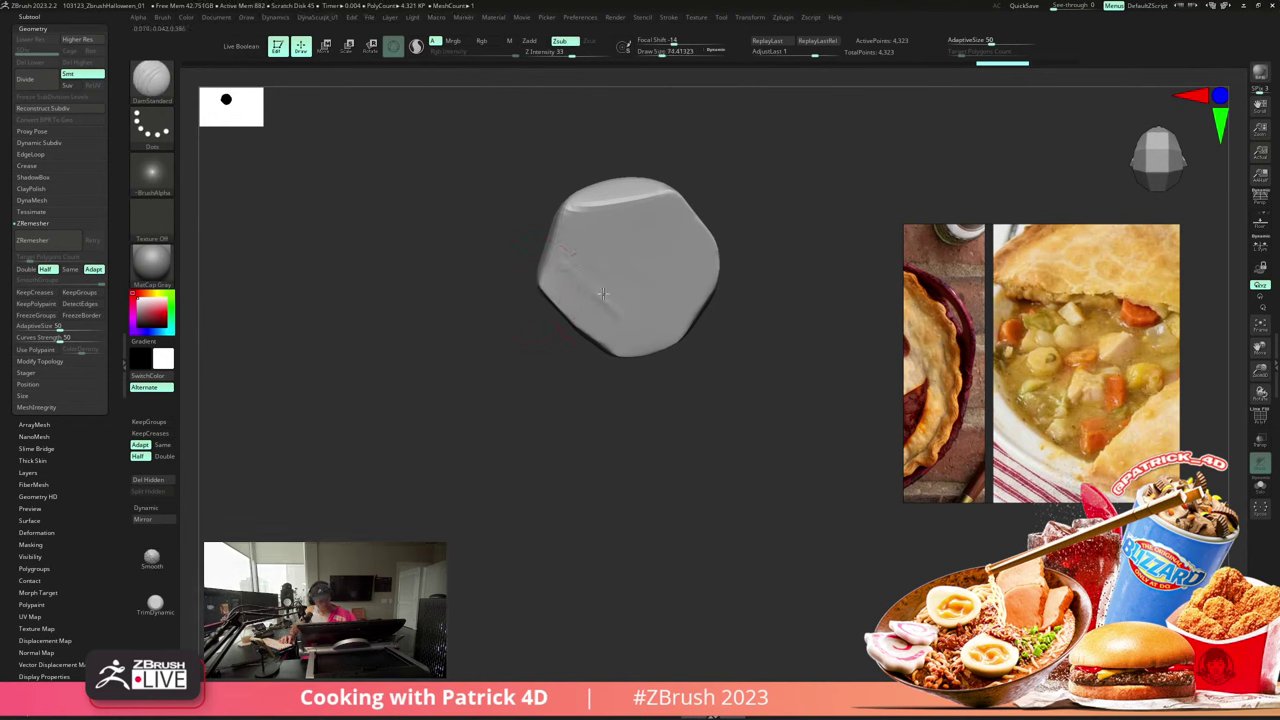
- Carve parallel diagonal grooves across the disc's top face with DamStandard
{"action": "left_click_drag", "start_coordinate": [603, 294], "coordinate": [634, 322]}
{"action": "mouse_move", "coordinate": [558, 208]}
{"action": "left_mouse_down"}
{"action": "mouse_move", "coordinate": [648, 221]}
{"action": "mouse_move", "coordinate": [716, 276]}
{"action": "left_mouse_up"}
{"action": "left_click_drag", "start_coordinate": [460, 230], "coordinate": [580, 229]}
{"action": "left_click_drag", "start_coordinate": [410, 207], "coordinate": [530, 225]}
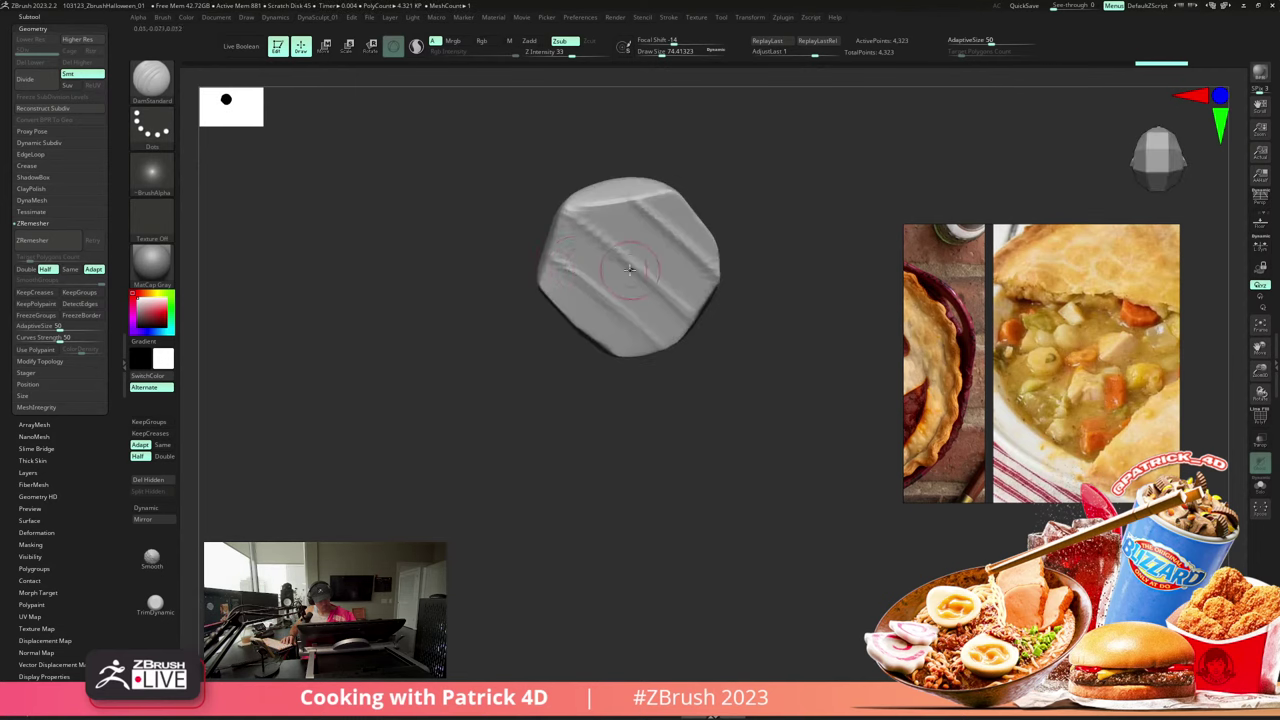
- Undo the last groove stroke and widen the diagonal grooves with DamStandard at a draw size of about 349
{"action": "mouse_move", "coordinate": [650, 247]}
{"action": "left_mouse_down"}
{"action": "mouse_move", "coordinate": [600, 208]}
{"action": "mouse_move", "coordinate": [708, 304]}
{"action": "left_mouse_up"}
{"action": "key", "text": "ctrl+z"}
{"action": "key", "text": "s"}
{"action": "left_click", "coordinate": [666, 247]}
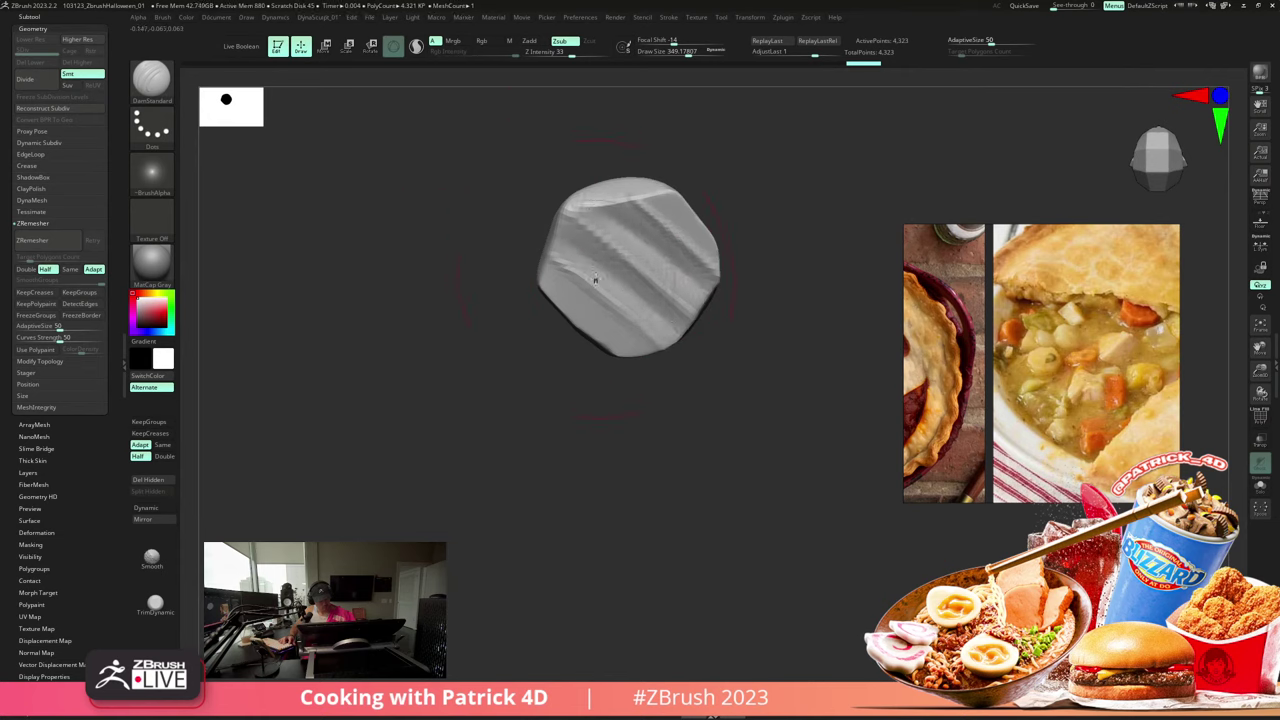
- Examine the grooved disc from its underside and at an angle
{"action": "left_click_drag", "start_coordinate": [446, 244], "coordinate": [640, 262]}
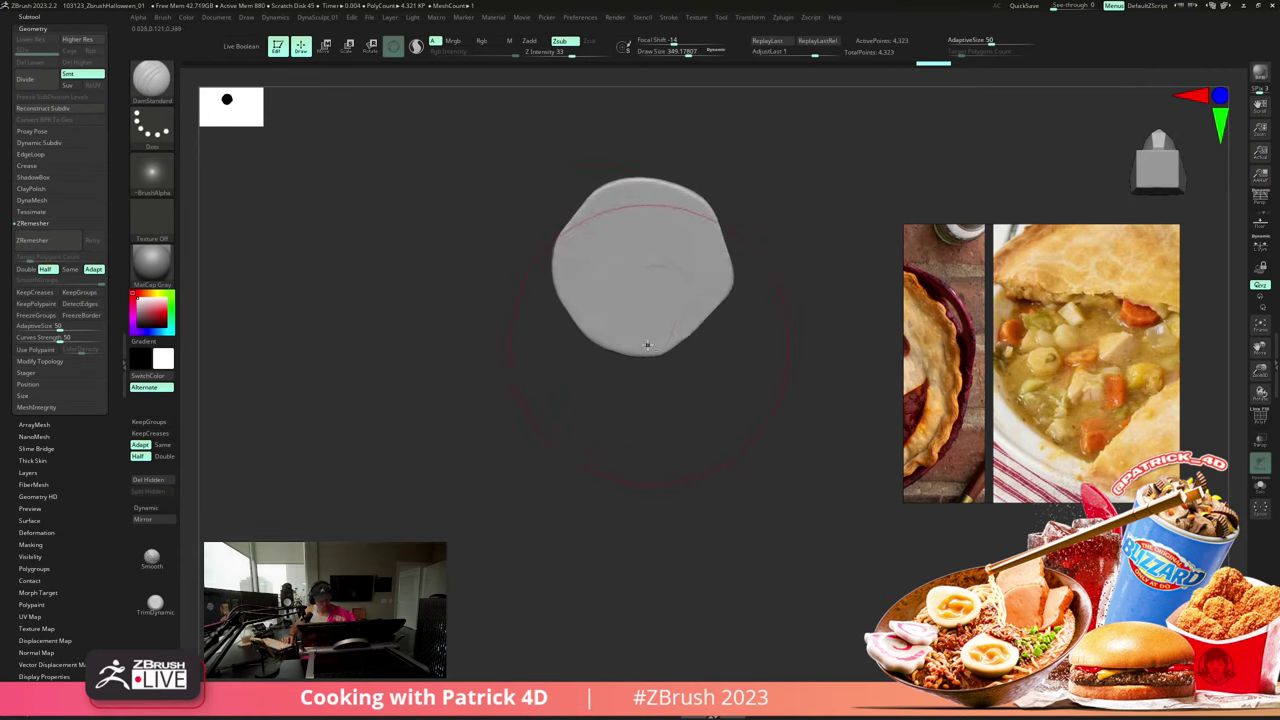
{"action": "left_click_drag", "start_coordinate": [700, 325], "coordinate": [556, 203]}
{"action": "mouse_move", "coordinate": [626, 184]}
{"action": "left_mouse_down"}
{"action": "mouse_move", "coordinate": [591, 189]}
{"action": "mouse_move", "coordinate": [640, 245]}
{"action": "mouse_move", "coordinate": [434, 200]}
{"action": "mouse_move", "coordinate": [469, 217]}
{"action": "mouse_move", "coordinate": [446, 200]}
{"action": "mouse_move", "coordinate": [466, 251]}
{"action": "mouse_move", "coordinate": [471, 165]}
{"action": "mouse_move", "coordinate": [483, 197]}
{"action": "left_mouse_up"}
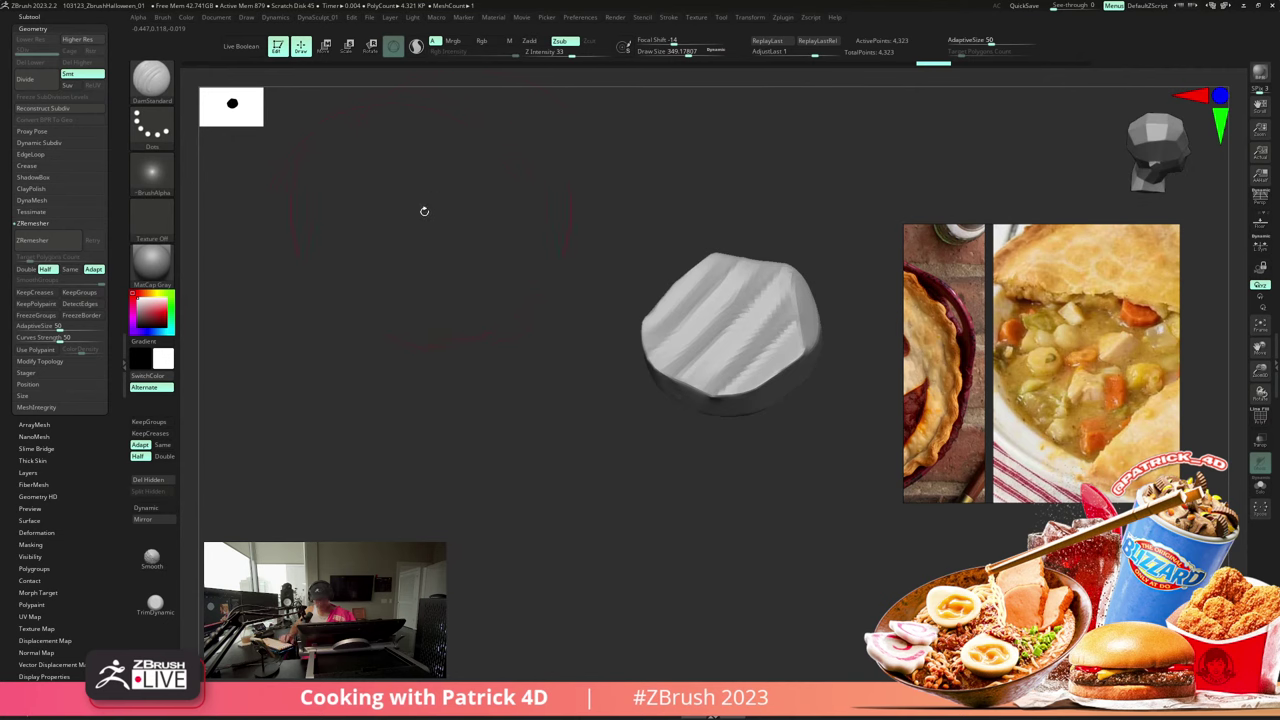
{"action": "key", "text": "d"}
- Carve parallel diagonal grooves across the slice's underside with DamStandard at a draw size of about 107
{"action": "left_click", "coordinate": [356, 398]}
{"action": "mouse_move", "coordinate": [354, 397]}
{"action": "left_mouse_down"}
{"action": "mouse_move", "coordinate": [366, 384]}
{"action": "mouse_move", "coordinate": [500, 406]}
{"action": "mouse_move", "coordinate": [424, 308]}
{"action": "mouse_move", "coordinate": [377, 291]}
{"action": "left_mouse_up"}
{"action": "mouse_move", "coordinate": [478, 250]}
{"action": "left_mouse_down", "text": "alt"}
{"action": "mouse_move", "coordinate": [486, 377]}
{"action": "mouse_move", "coordinate": [511, 374]}
{"action": "mouse_move", "coordinate": [526, 500]}
{"action": "mouse_move", "coordinate": [500, 397]}
{"action": "left_mouse_up", "text": "alt"}
{"action": "key", "text": "s"}
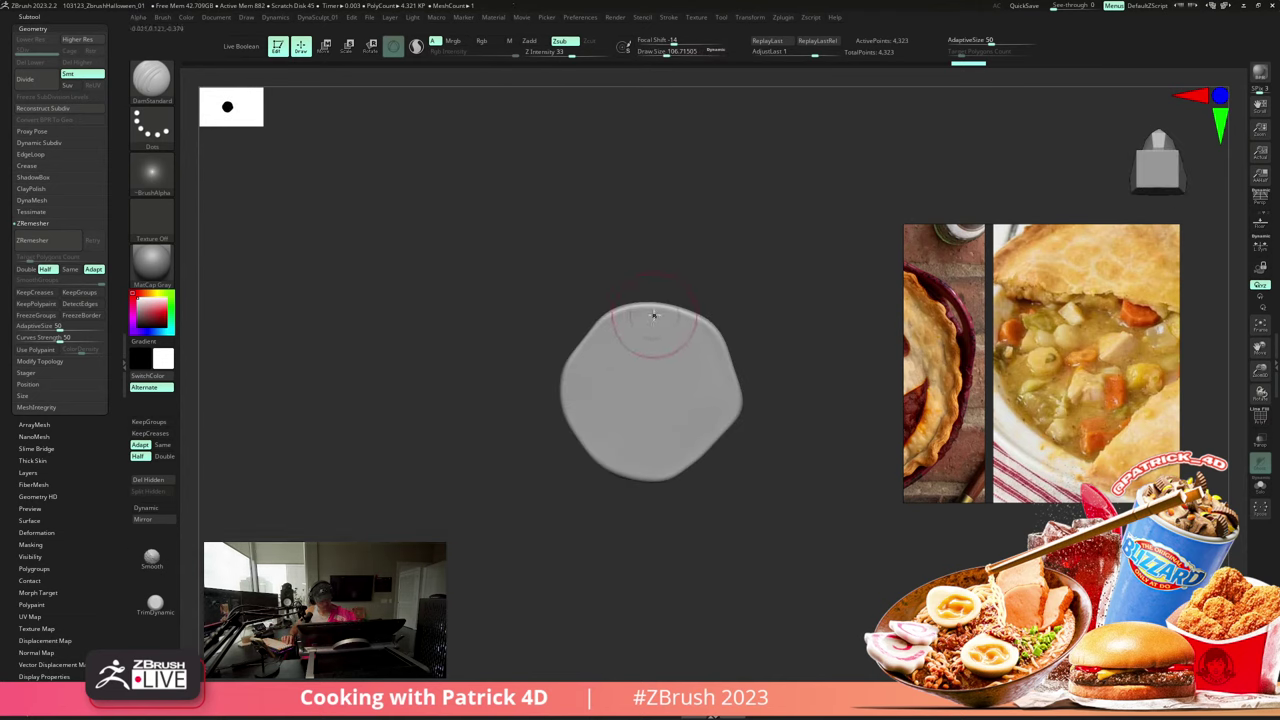
{"action": "left_click_drag", "start_coordinate": [702, 341], "coordinate": [609, 462]}
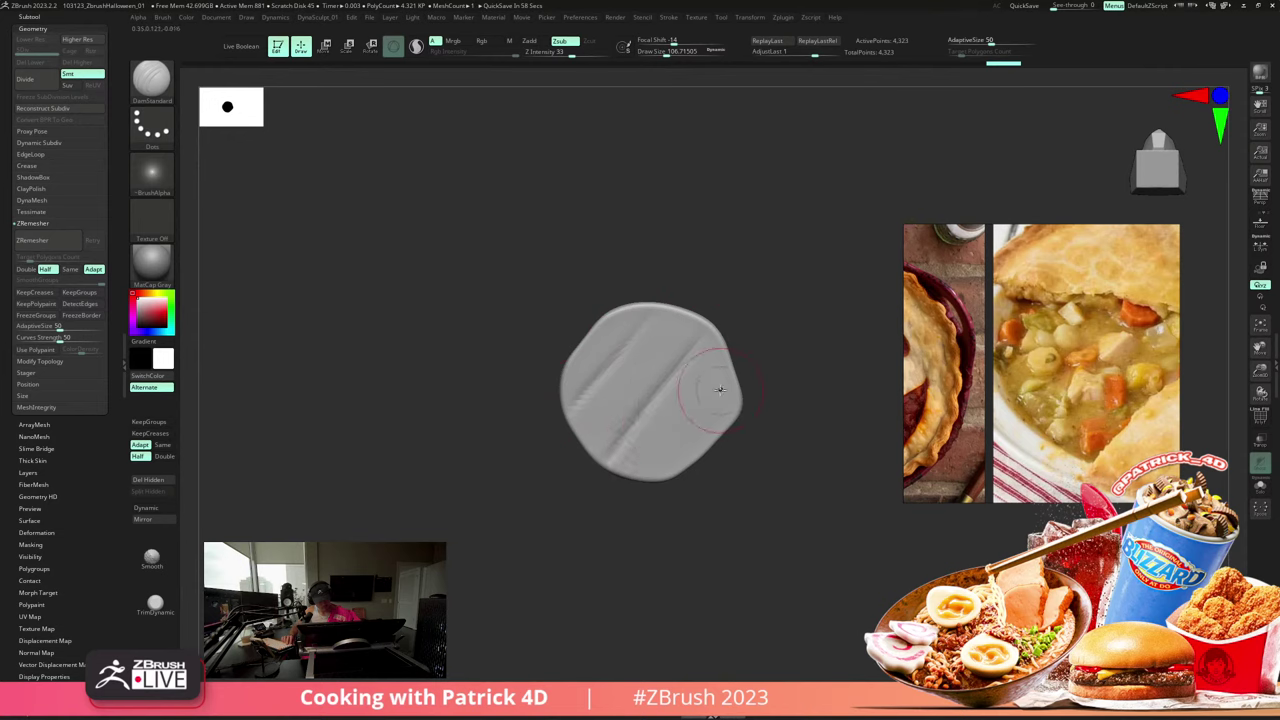
{"action": "left_click_drag", "start_coordinate": [723, 388], "coordinate": [656, 479]}
{"action": "left_click_drag", "start_coordinate": [683, 313], "coordinate": [616, 381]}
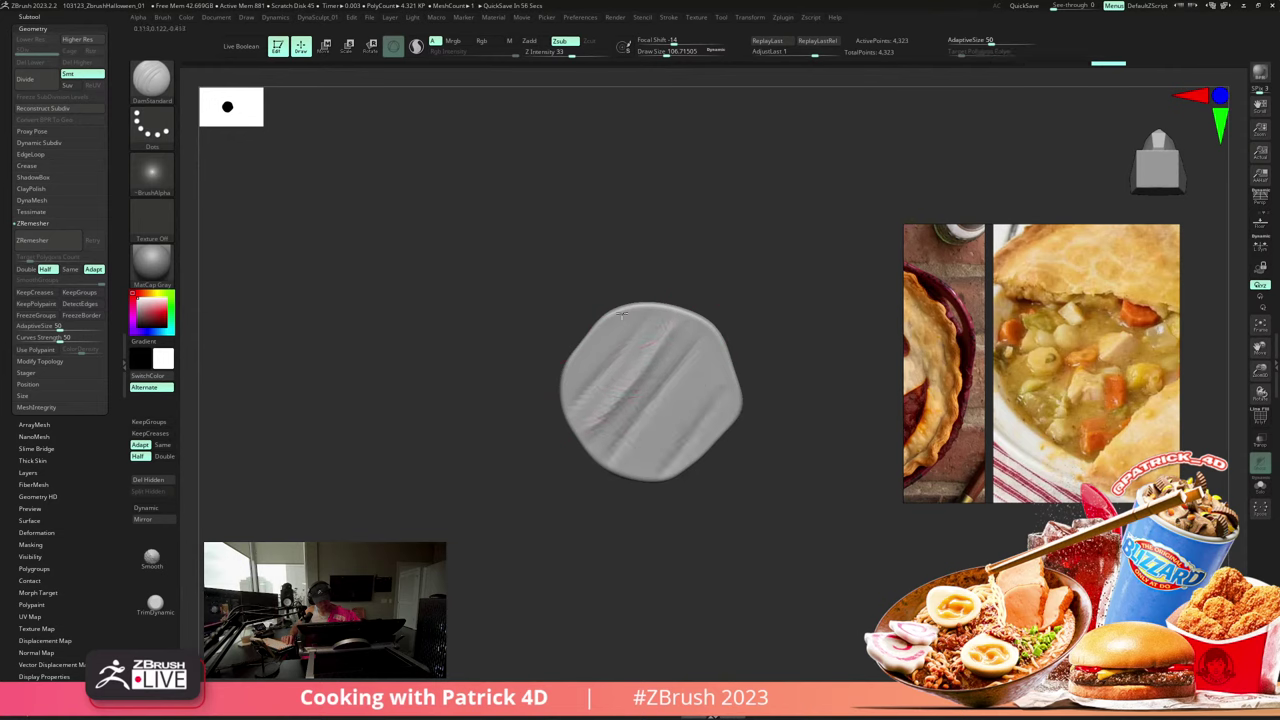
{"action": "left_click_drag", "start_coordinate": [622, 314], "coordinate": [574, 372]}
{"action": "left_click_drag", "start_coordinate": [708, 366], "coordinate": [620, 474]}
{"action": "left_click_drag", "start_coordinate": [545, 264], "coordinate": [580, 263]}
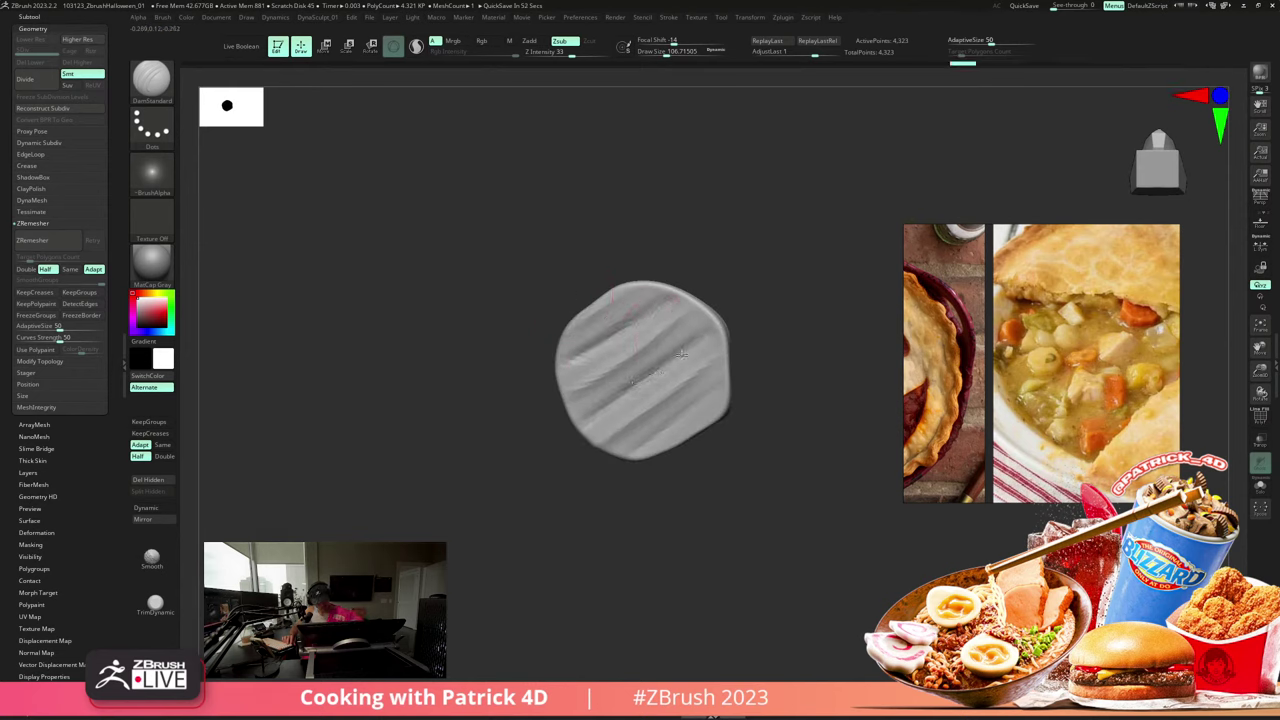
- Soften the whole grooved slice with the Polish deformation
{"action": "left_click_drag", "start_coordinate": [396, 386], "coordinate": [358, 304], "text": "alt"}
{"action": "right_click", "coordinate": [327, 364]}
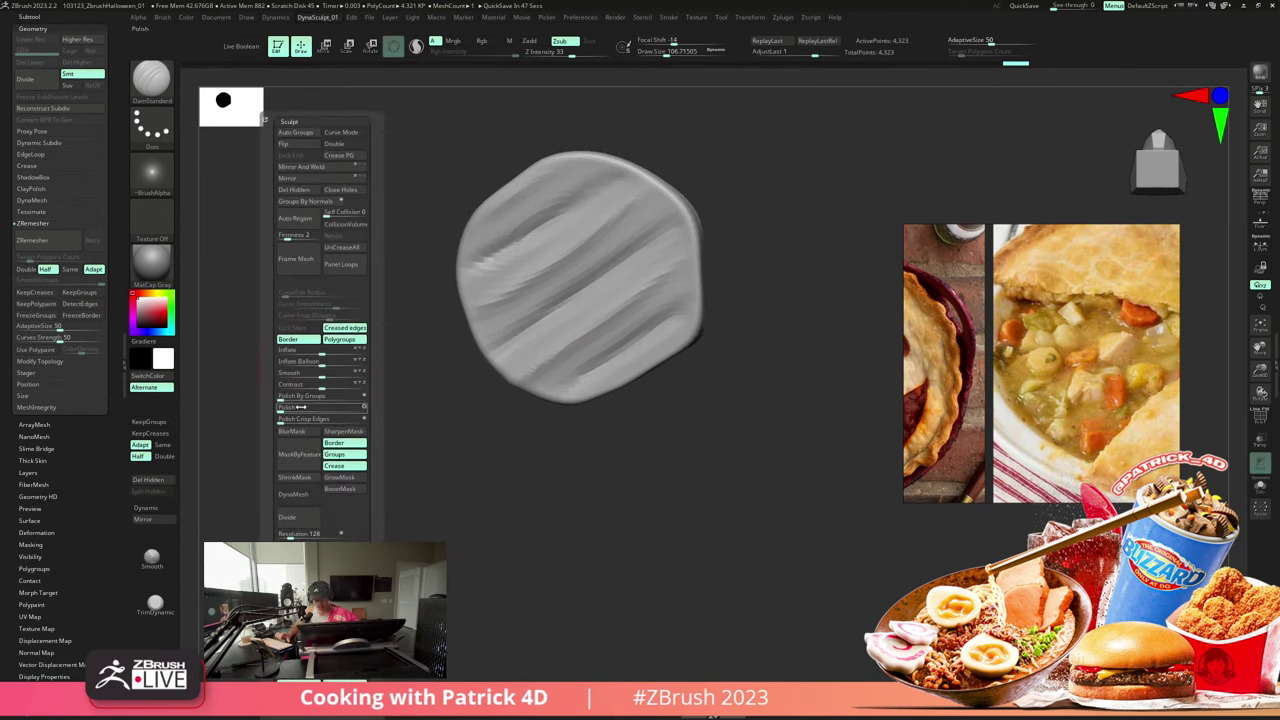
{"action": "left_click_drag", "start_coordinate": [300, 357], "coordinate": [351, 406]}
- Flatten the slice's edges and facets with the hPolish brush at a draw size of about 74
{"action": "key", "text": "b"}
{"action": "key", "text": "h"}
{"action": "key", "text": "p"}
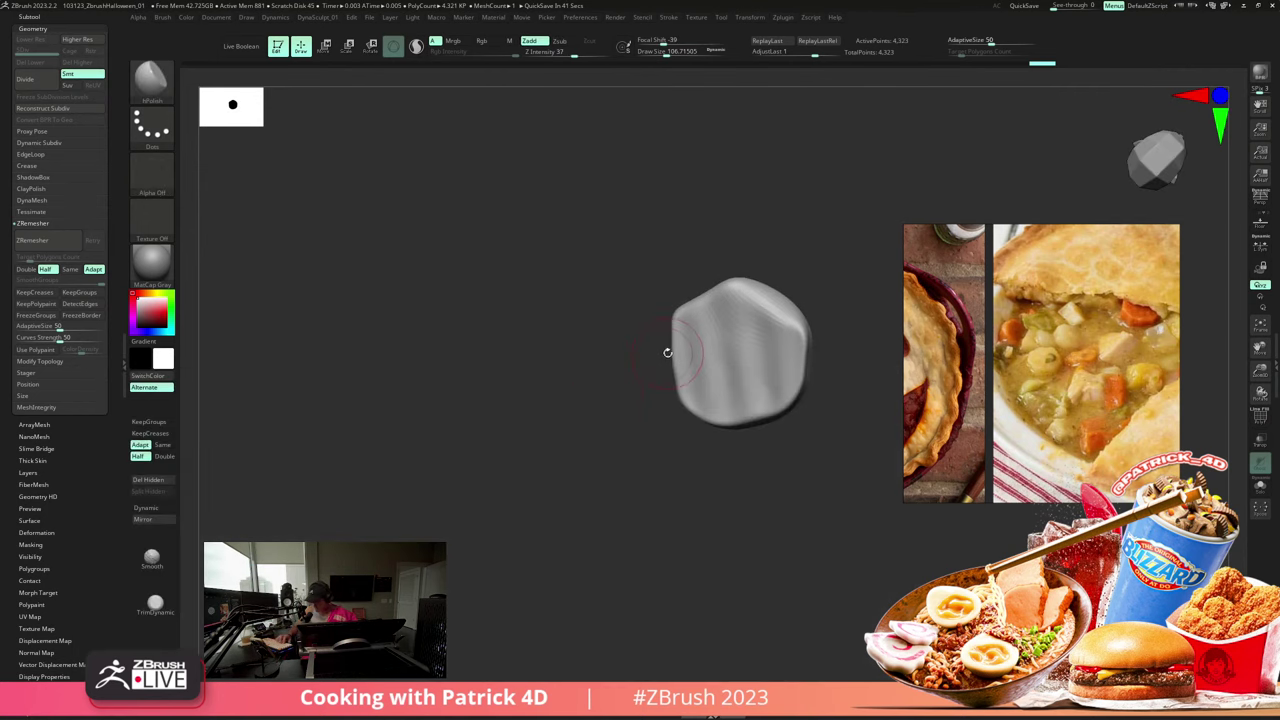
{"action": "key", "text": "s"}
{"action": "left_click_drag", "start_coordinate": [668, 350], "coordinate": [694, 334]}
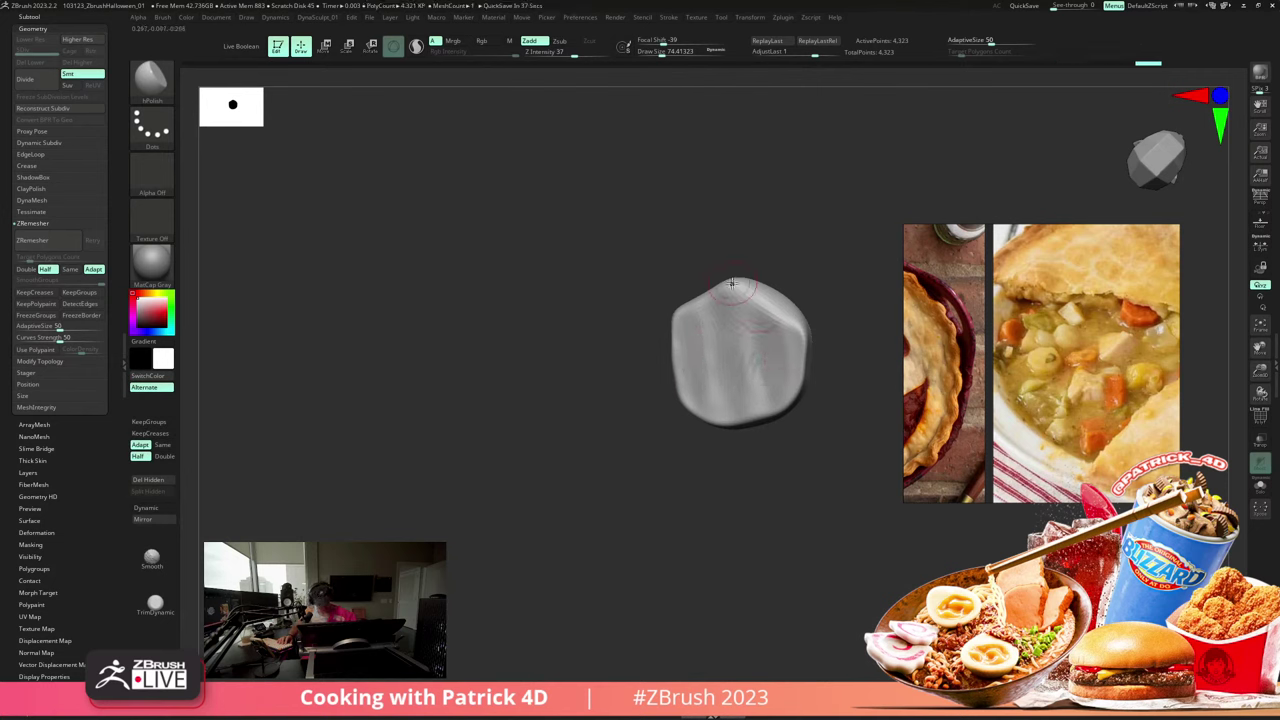
{"action": "left_click_drag", "start_coordinate": [732, 284], "coordinate": [294, 235]}
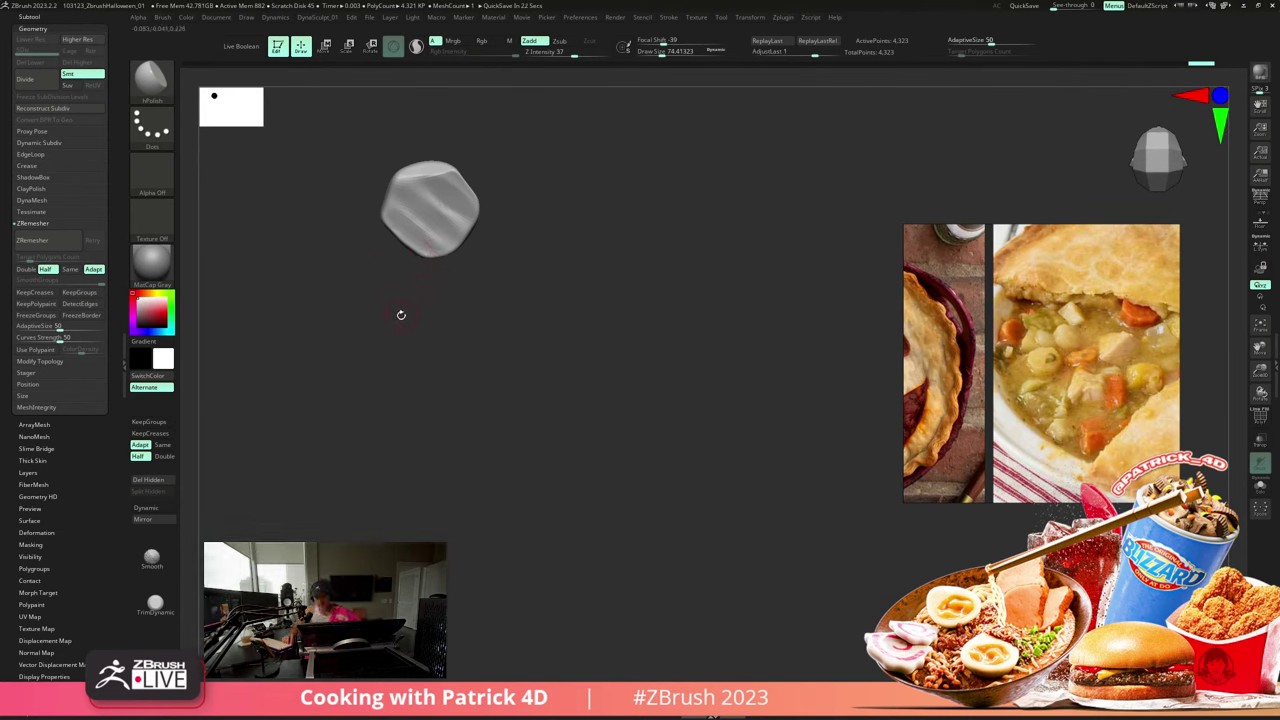
- Duplicate the grooved slice as a new subtool and move the copy beside the original along the X axis
{"action": "mouse_move", "coordinate": [401, 315]}
{"action": "left_mouse_down"}
{"action": "mouse_move", "coordinate": [380, 334]}
{"action": "mouse_move", "coordinate": [349, 314]}
{"action": "mouse_move", "coordinate": [354, 331]}
{"action": "mouse_move", "coordinate": [349, 317]}
{"action": "mouse_move", "coordinate": [359, 321]}
{"action": "left_mouse_up"}
{"action": "key", "text": "b"}
{"action": "key", "text": "s"}
{"action": "key", "text": "t"}
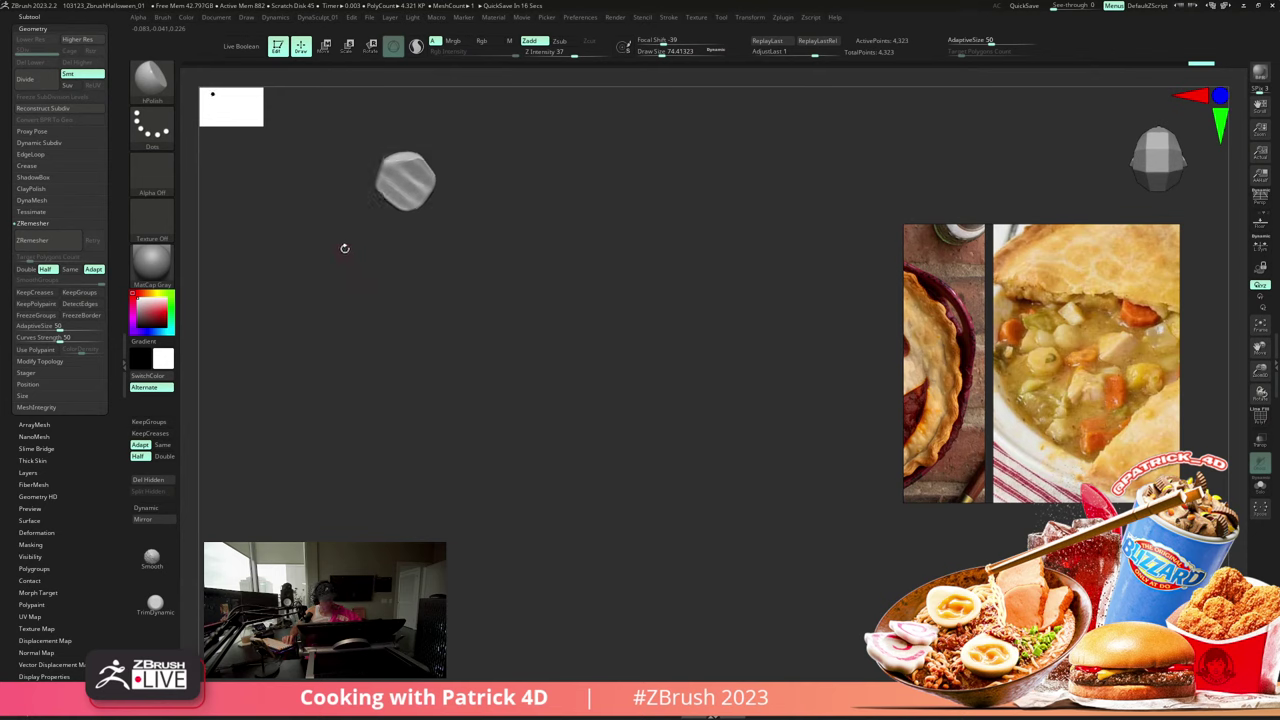
{"action": "left_click", "coordinate": [29, 17]}
{"action": "left_click", "coordinate": [36, 389]}
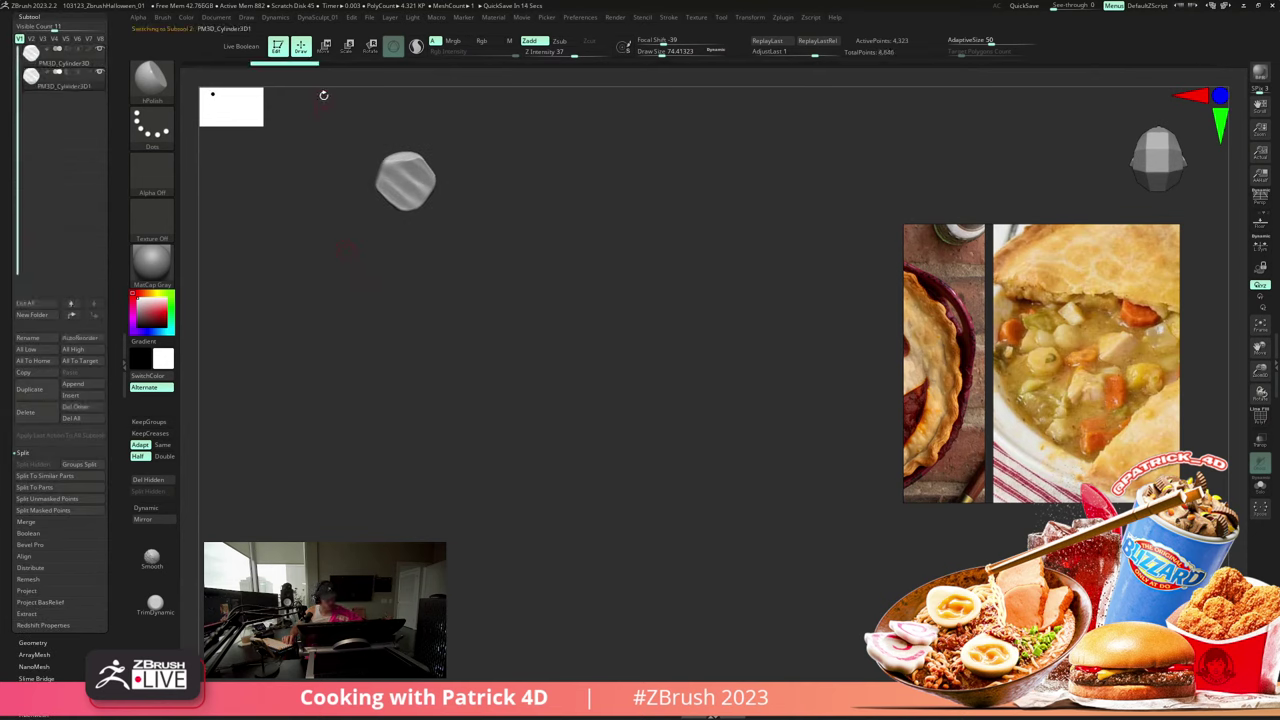
{"action": "key", "text": "e"}
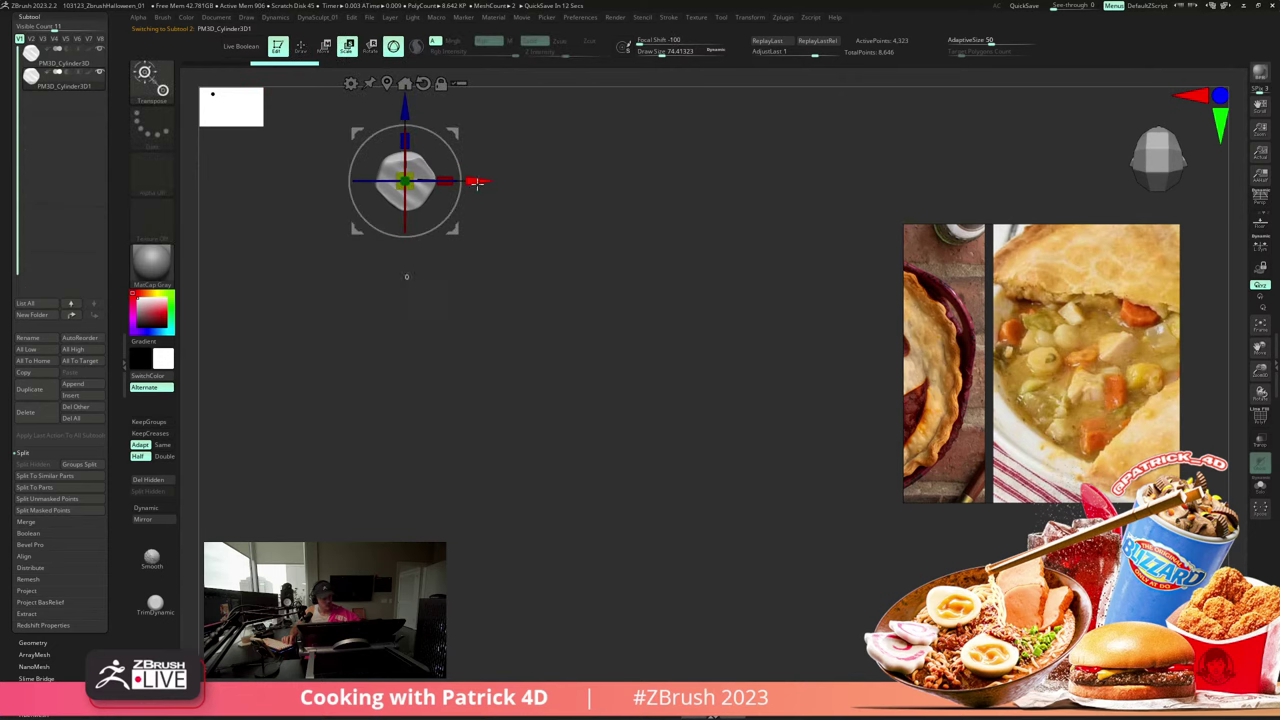
{"action": "left_click_drag", "start_coordinate": [474, 181], "coordinate": [560, 220]}
{"action": "left_click_drag", "start_coordinate": [296, 292], "coordinate": [336, 376], "text": "alt"}
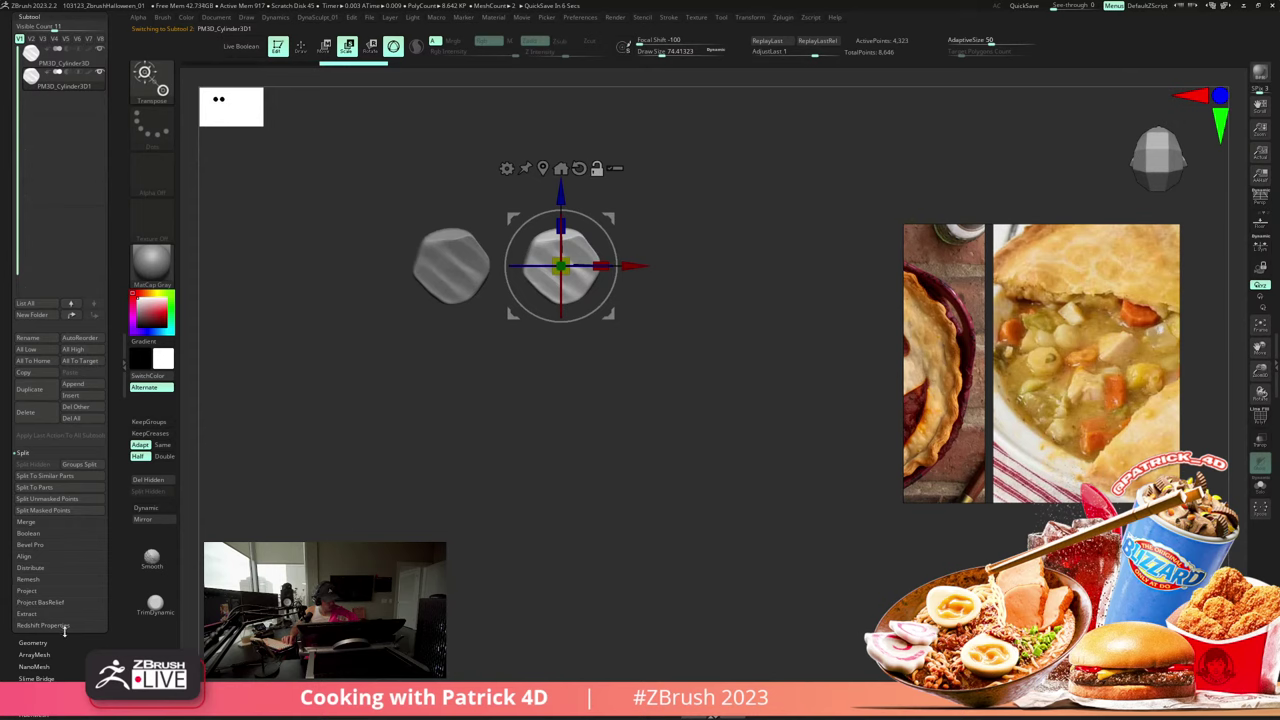
- Scale the duplicated slice thicker along its Y axis from a side view
{"action": "key", "text": "space"}
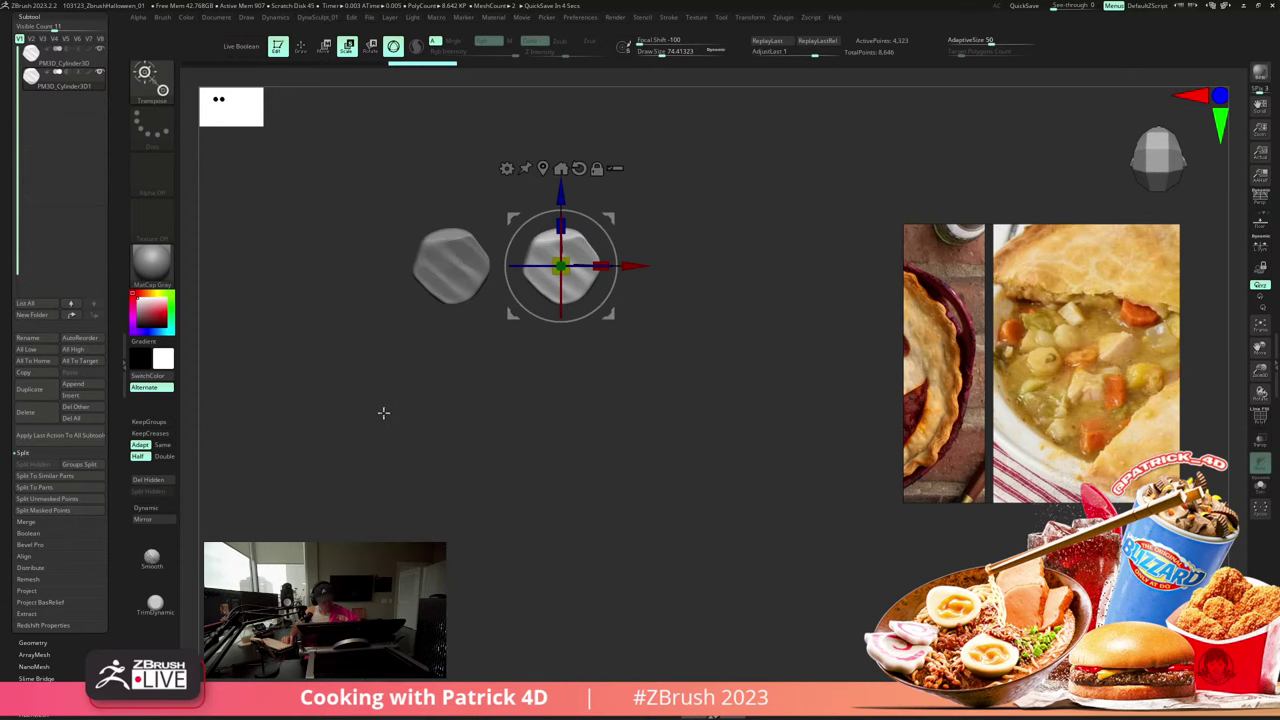
{"action": "left_click_drag", "start_coordinate": [383, 412], "coordinate": [386, 390], "text": "shift"}
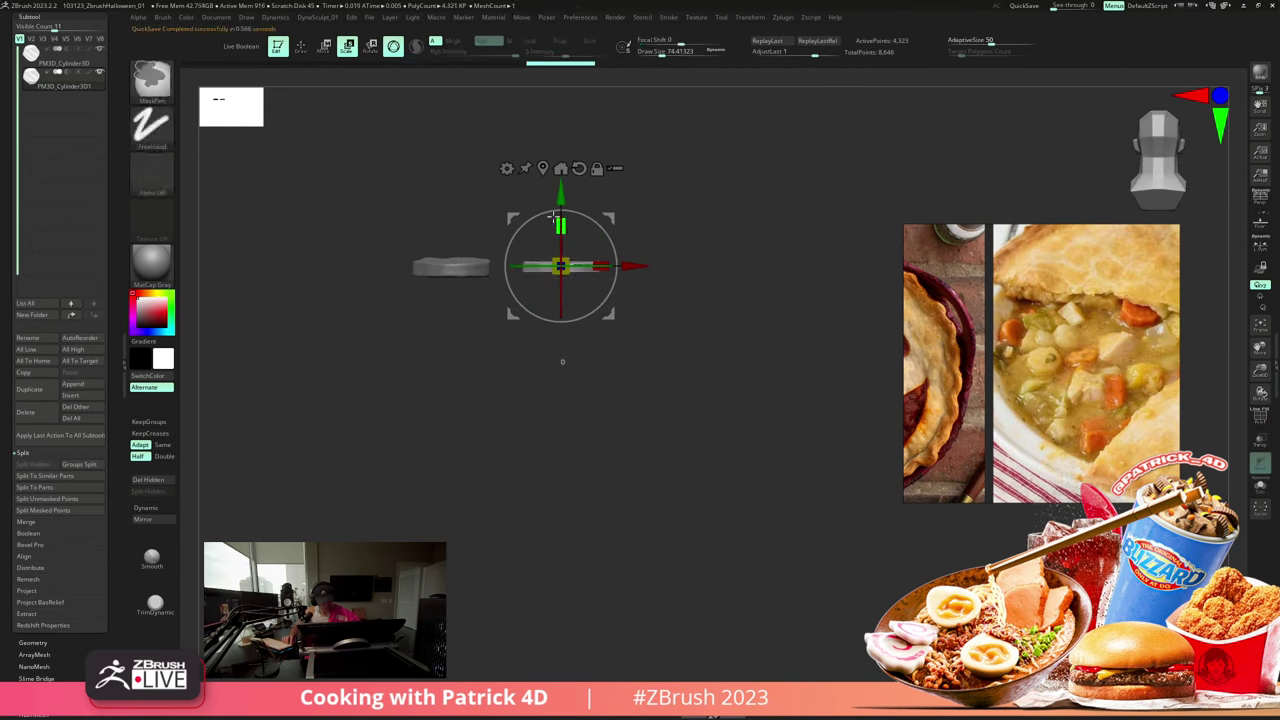
{"action": "left_click_drag", "start_coordinate": [554, 226], "coordinate": [553, 208]}
{"action": "left_click_drag", "start_coordinate": [442, 170], "coordinate": [471, 209]}
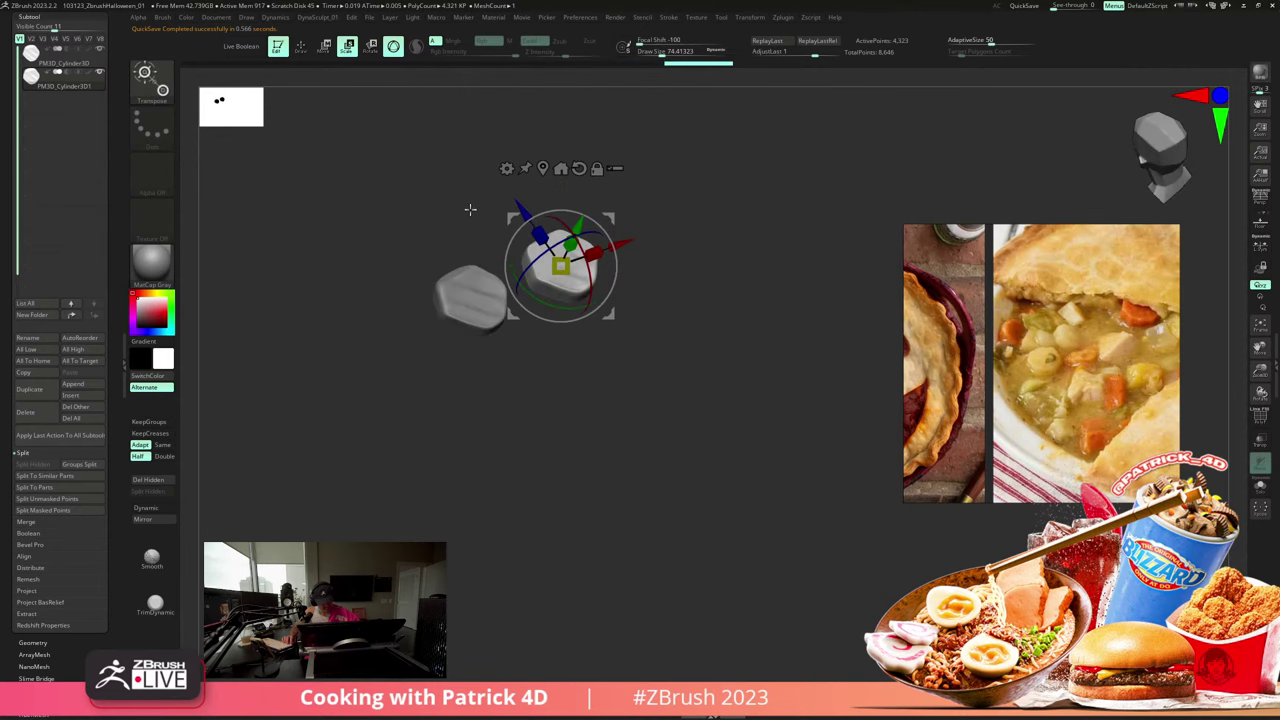
{"action": "left_click_drag", "start_coordinate": [371, 181], "coordinate": [311, 226], "text": "shift"}
- Smooth out the copy's grooves with a negative Contrast deformation and adjust its thickness along the Y axis
{"action": "key", "text": "d"}
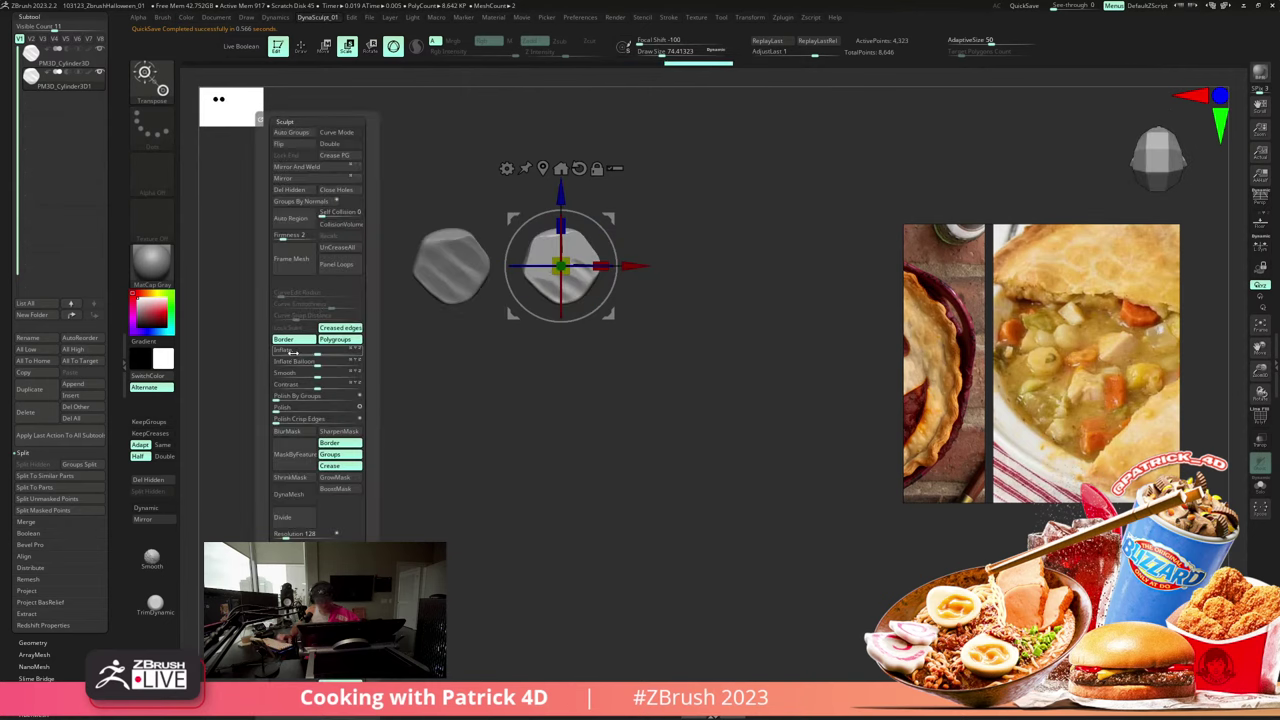
{"action": "left_click_drag", "start_coordinate": [312, 384], "coordinate": [292, 384]}
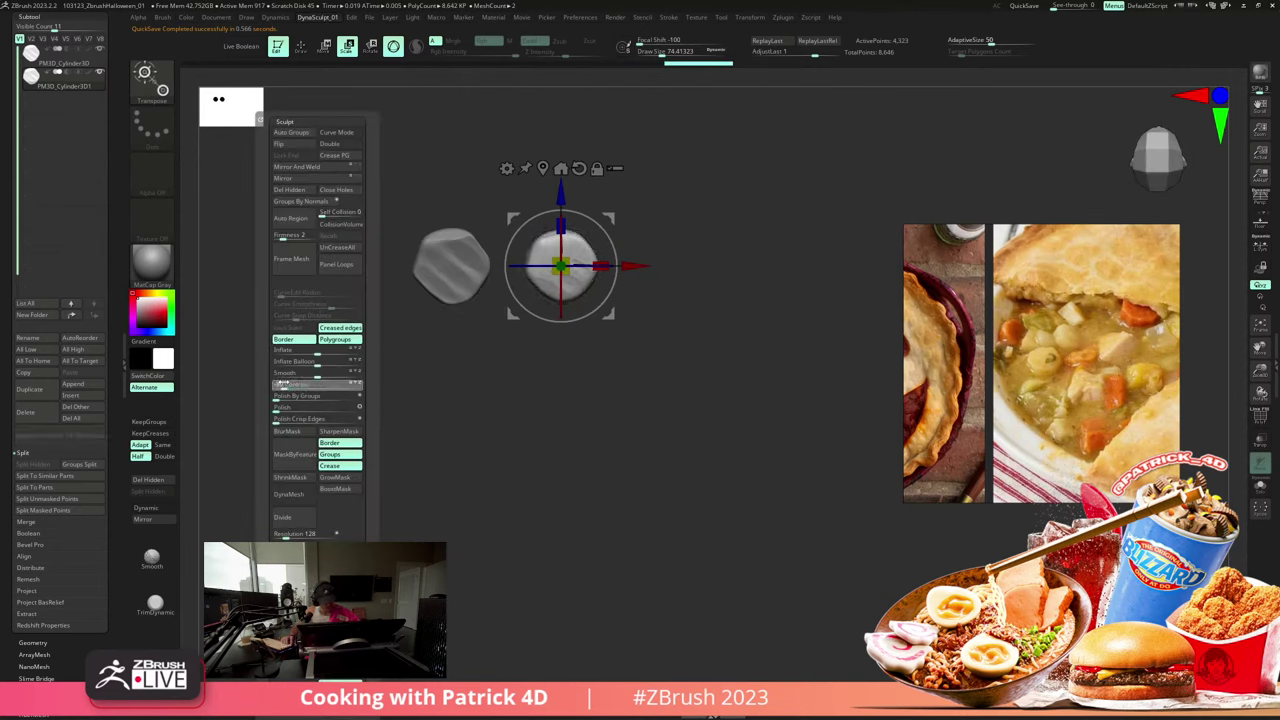
{"action": "left_click_drag", "start_coordinate": [192, 284], "coordinate": [284, 330]}
{"action": "left_click_drag", "start_coordinate": [558, 224], "coordinate": [557, 219]}
{"action": "key", "text": "ctrl+z"}
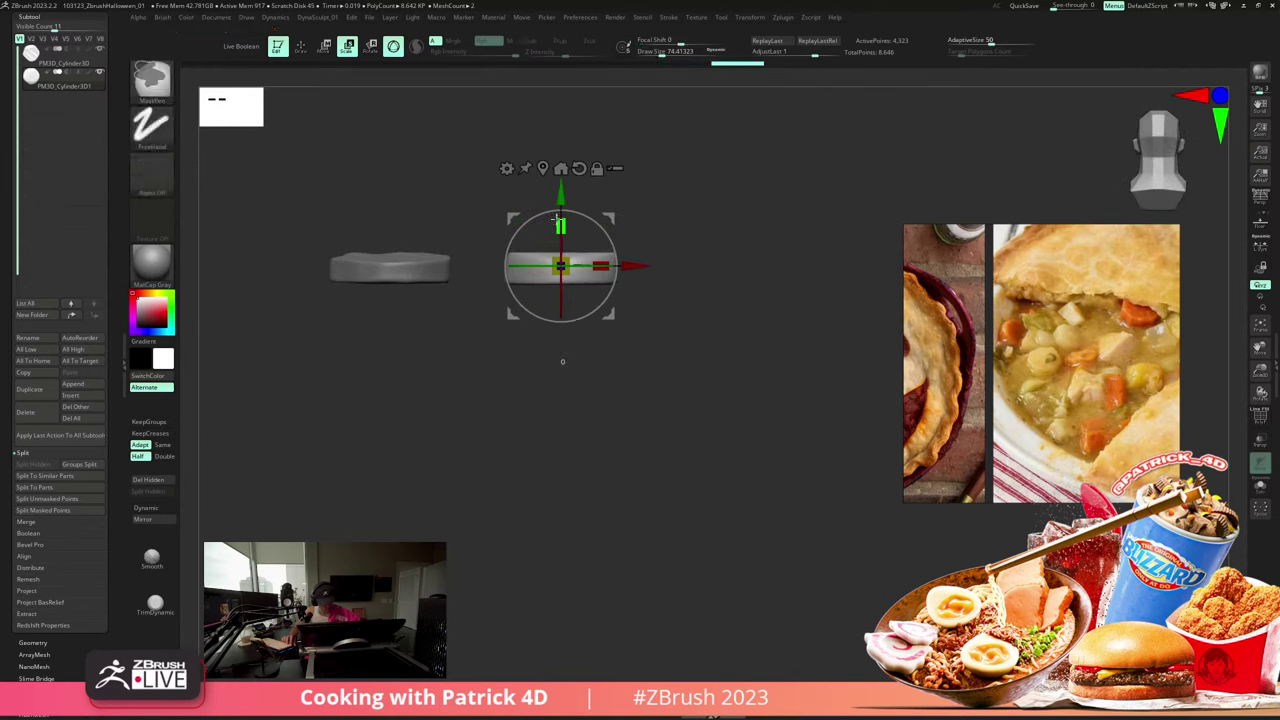
{"action": "left_click_drag", "start_coordinate": [355, 360], "coordinate": [355, 429]}
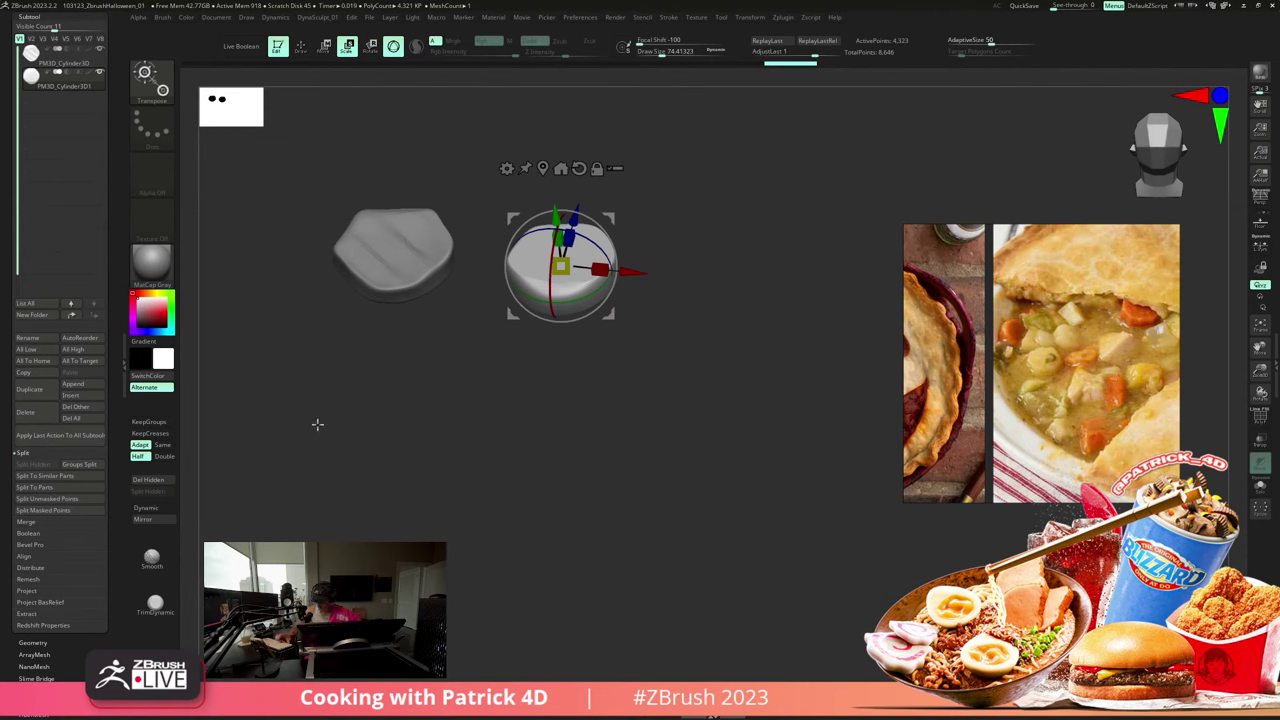
{"action": "key", "text": "space"}
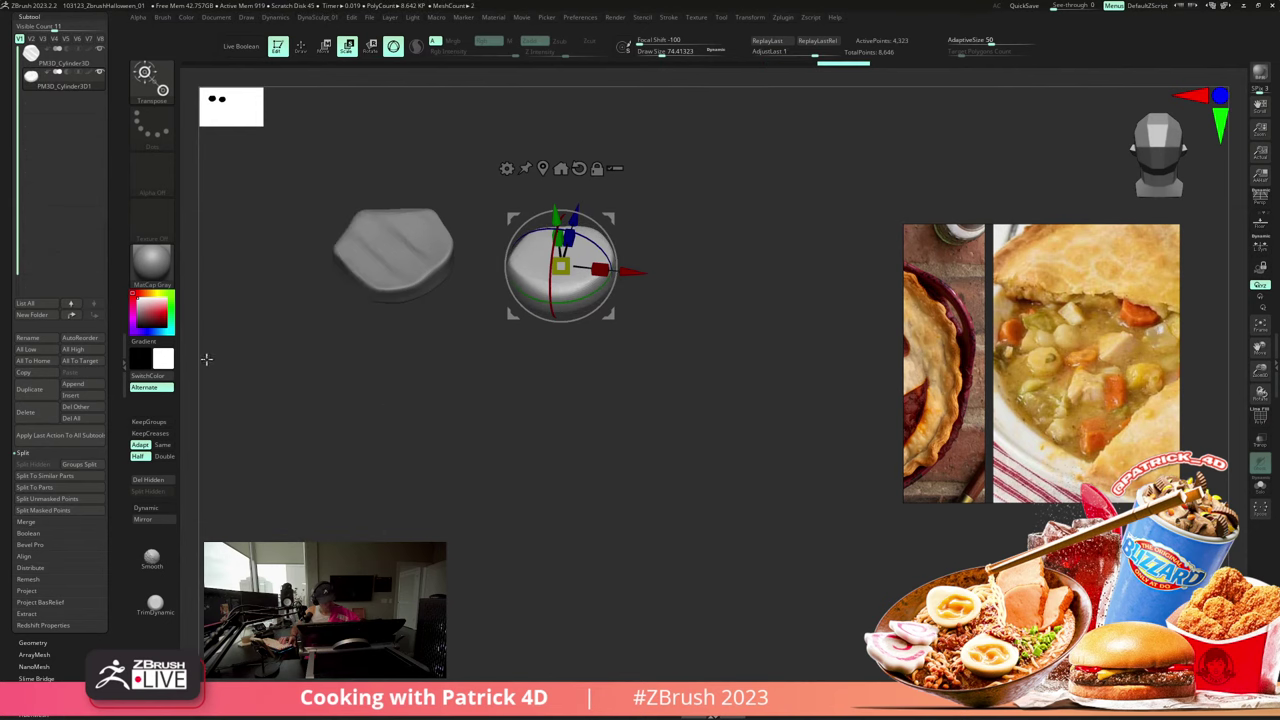
- Remesh the smoothed copy with ZRemesher at half density and return to draw mode
{"action": "left_click", "coordinate": [38, 641]}
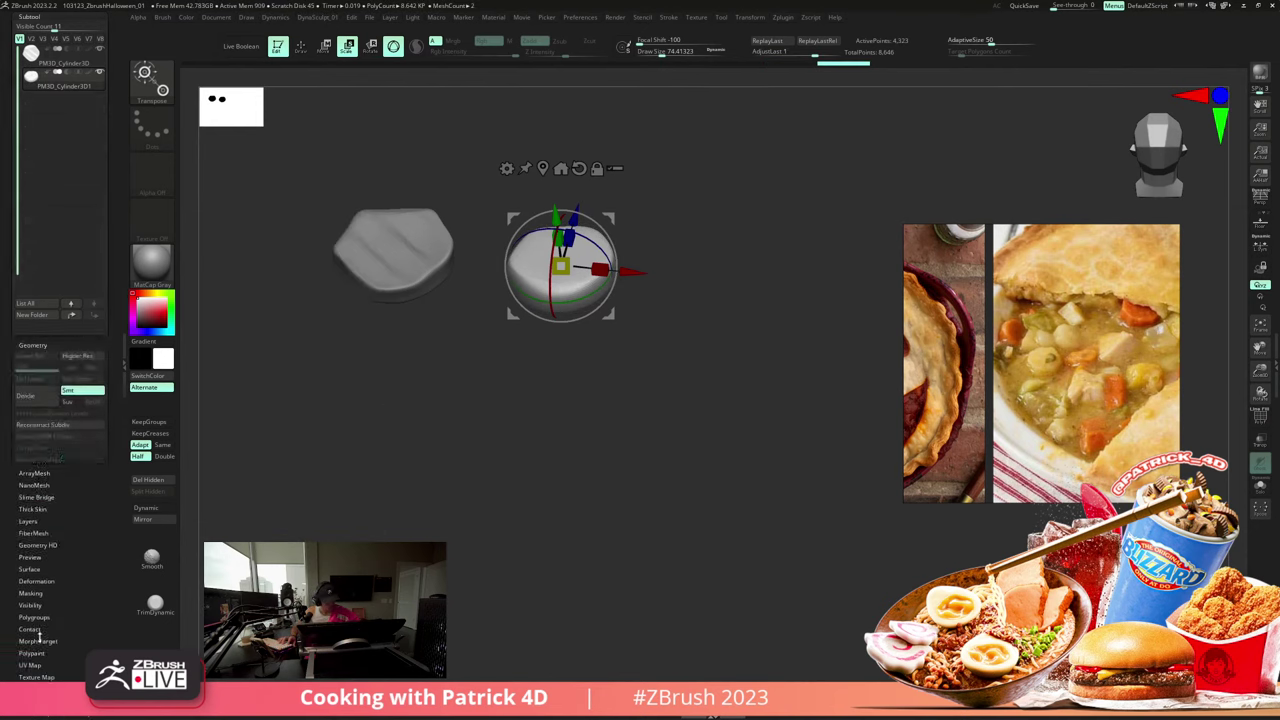
{"action": "left_click", "coordinate": [48, 240]}
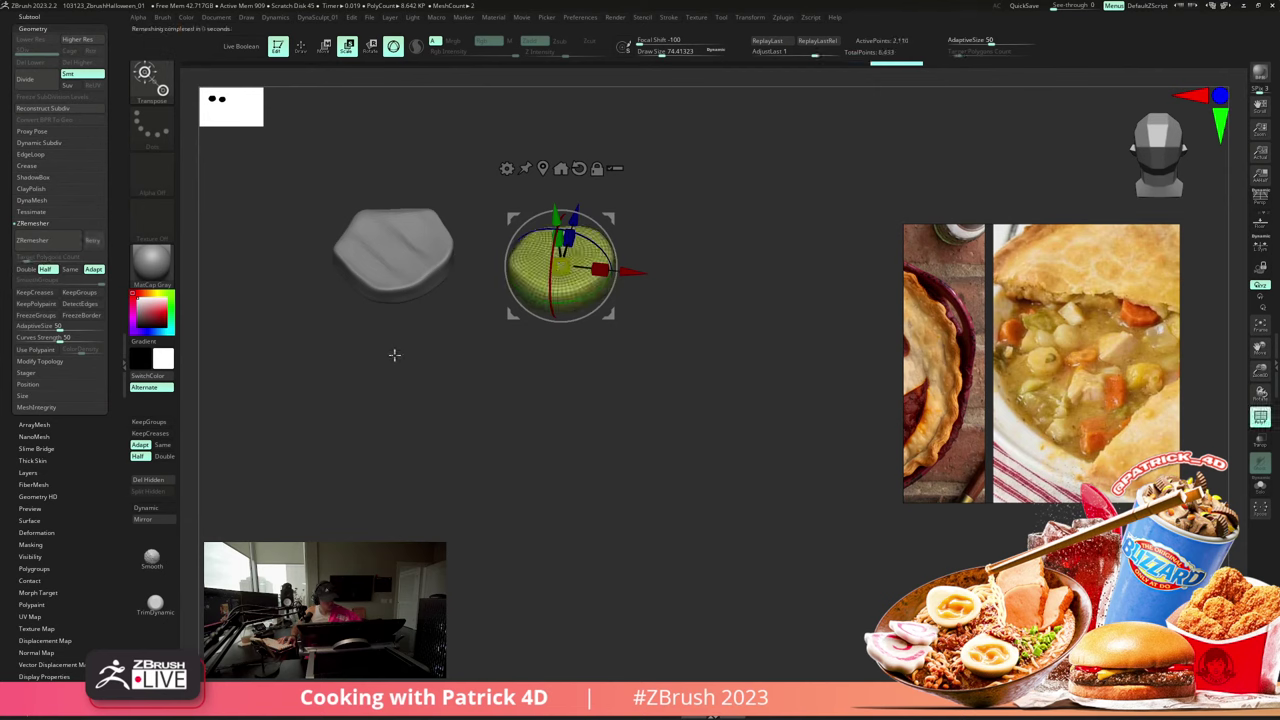
{"action": "left_click", "coordinate": [303, 50]}
{"action": "mouse_move", "coordinate": [300, 235]}
{"action": "left_mouse_down"}
{"action": "mouse_move", "coordinate": [326, 286]}
{"action": "mouse_move", "coordinate": [283, 250]}
{"action": "left_mouse_up"}
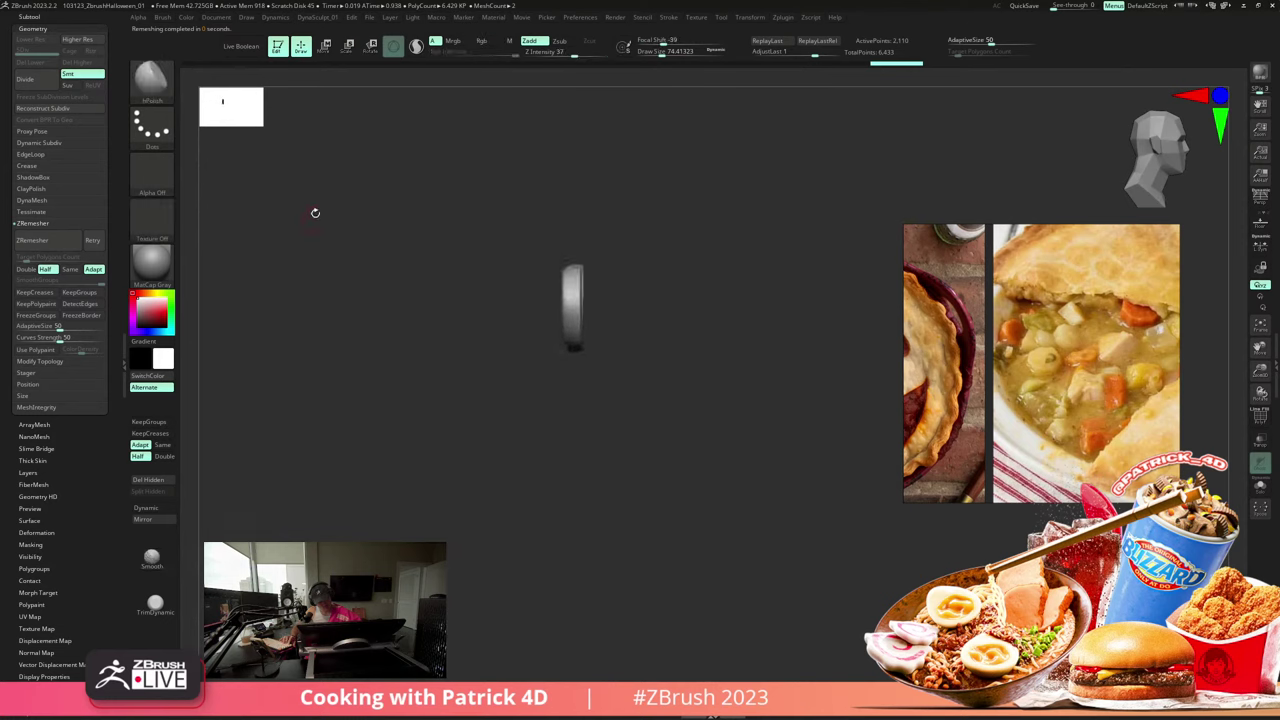
- Insert a cube as a new subtool, move it beside the two discs, and scale it down
{"action": "key", "text": "e"}
{"action": "left_click_drag", "start_coordinate": [525, 306], "coordinate": [321, 241]}
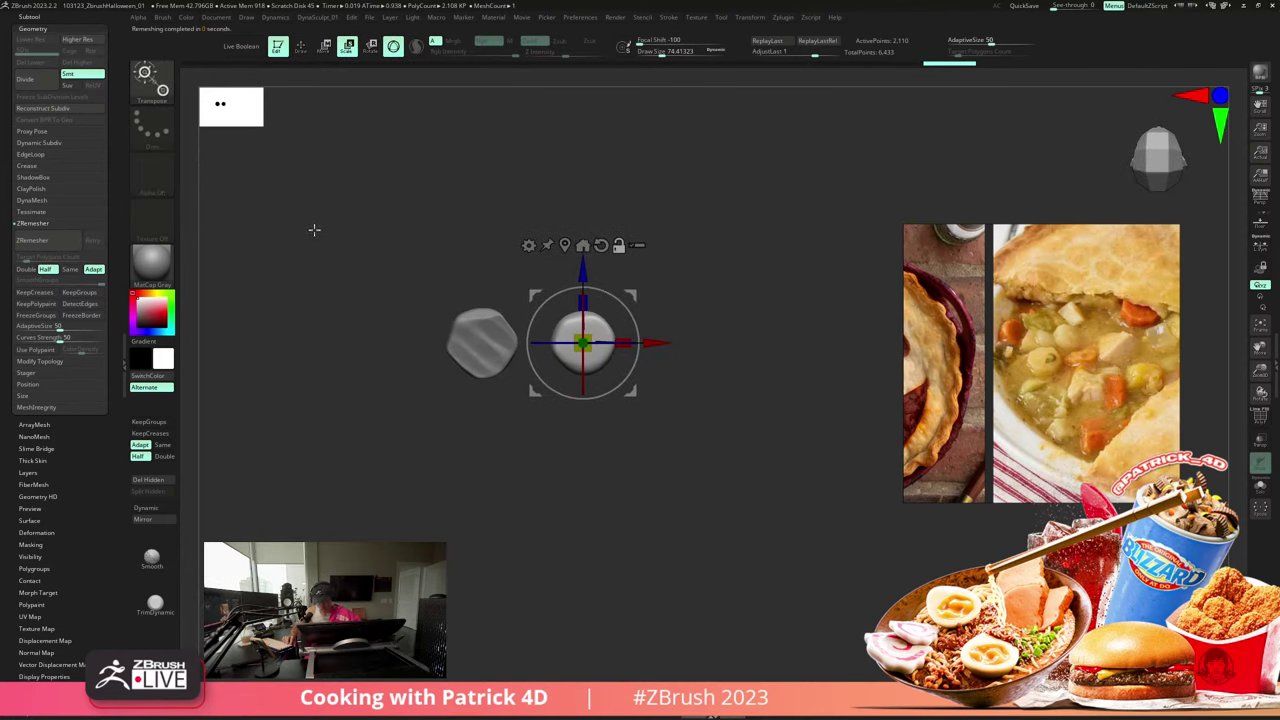
{"action": "left_click", "coordinate": [29, 17]}
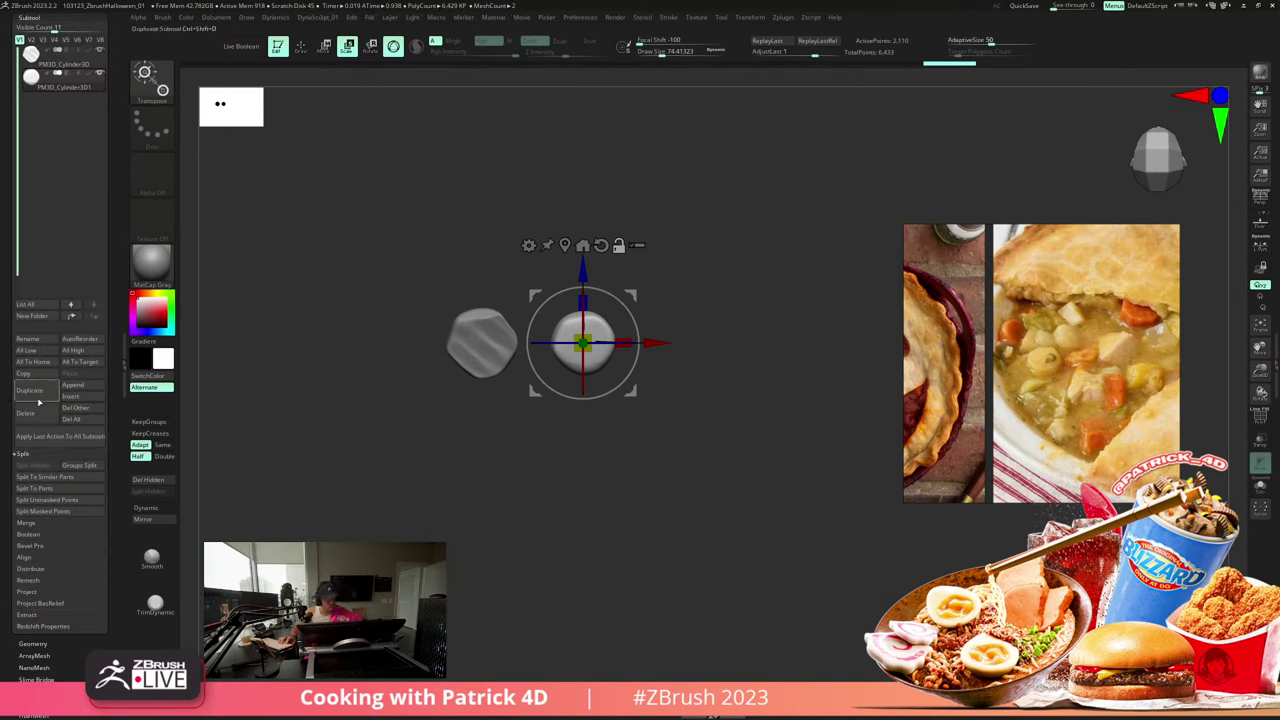
{"action": "left_click", "coordinate": [72, 397]}
{"action": "left_click", "coordinate": [225, 443]}
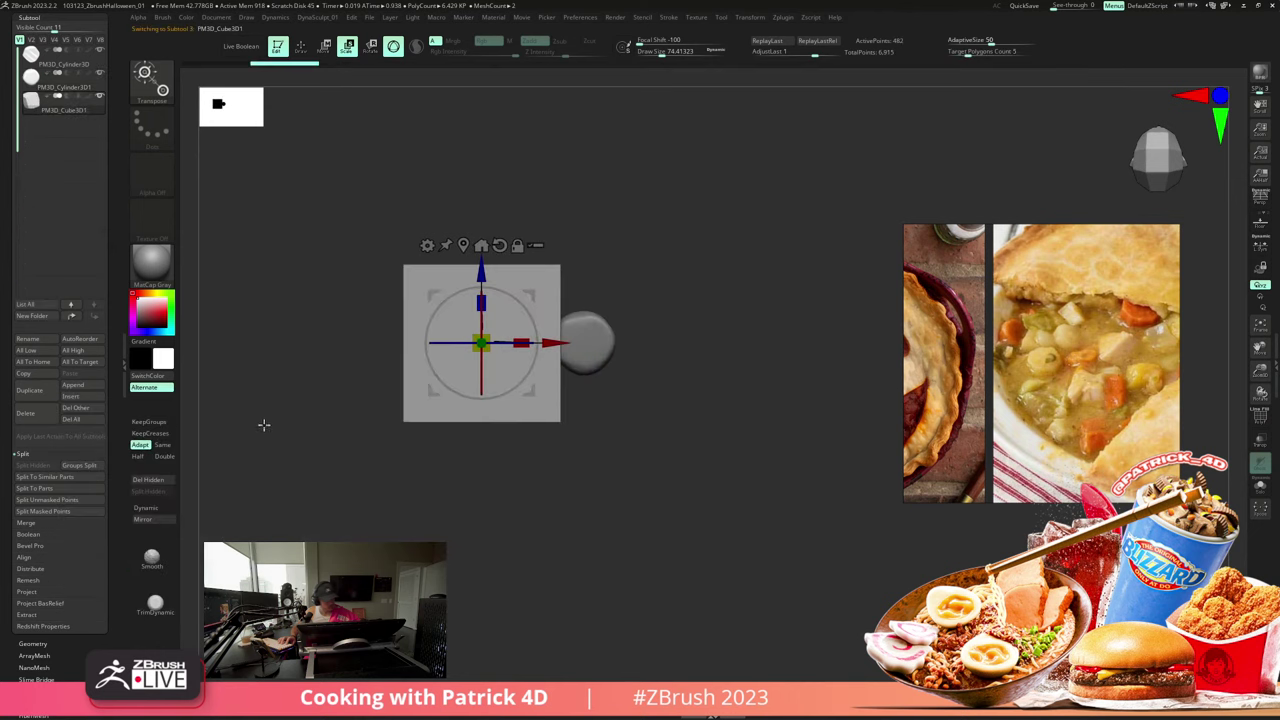
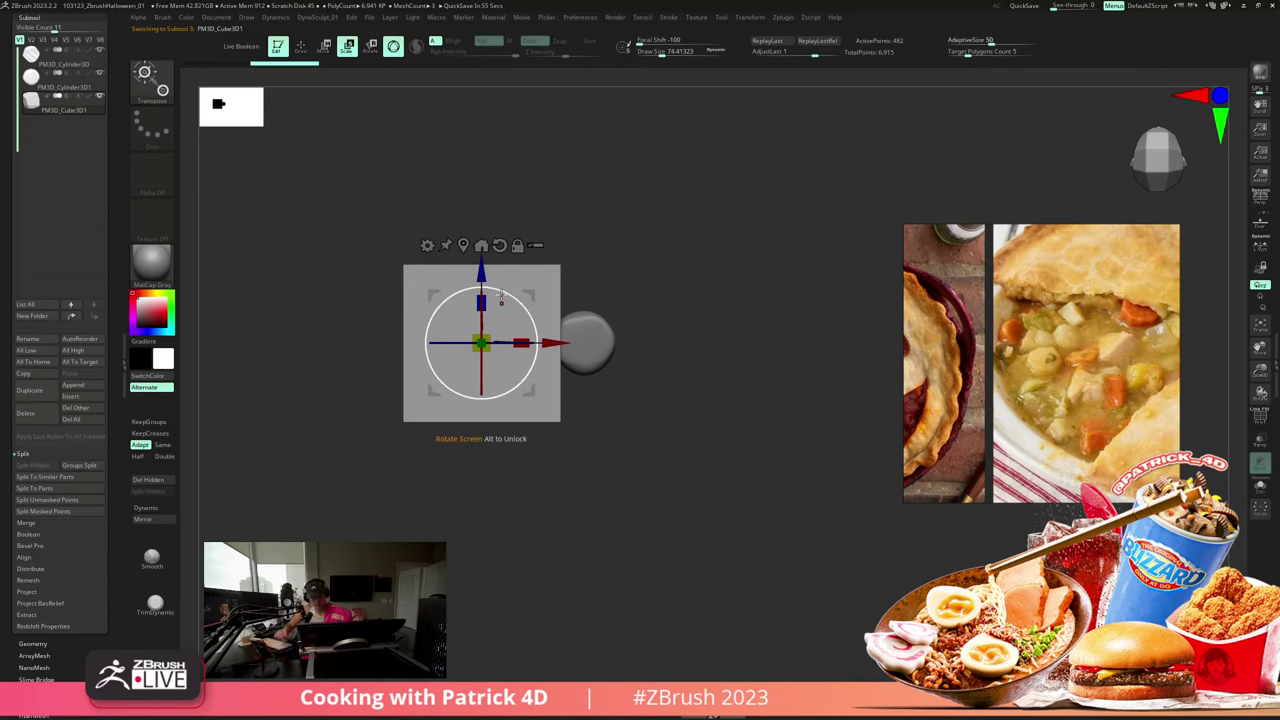
{"action": "left_click_drag", "start_coordinate": [555, 345], "coordinate": [787, 352]}
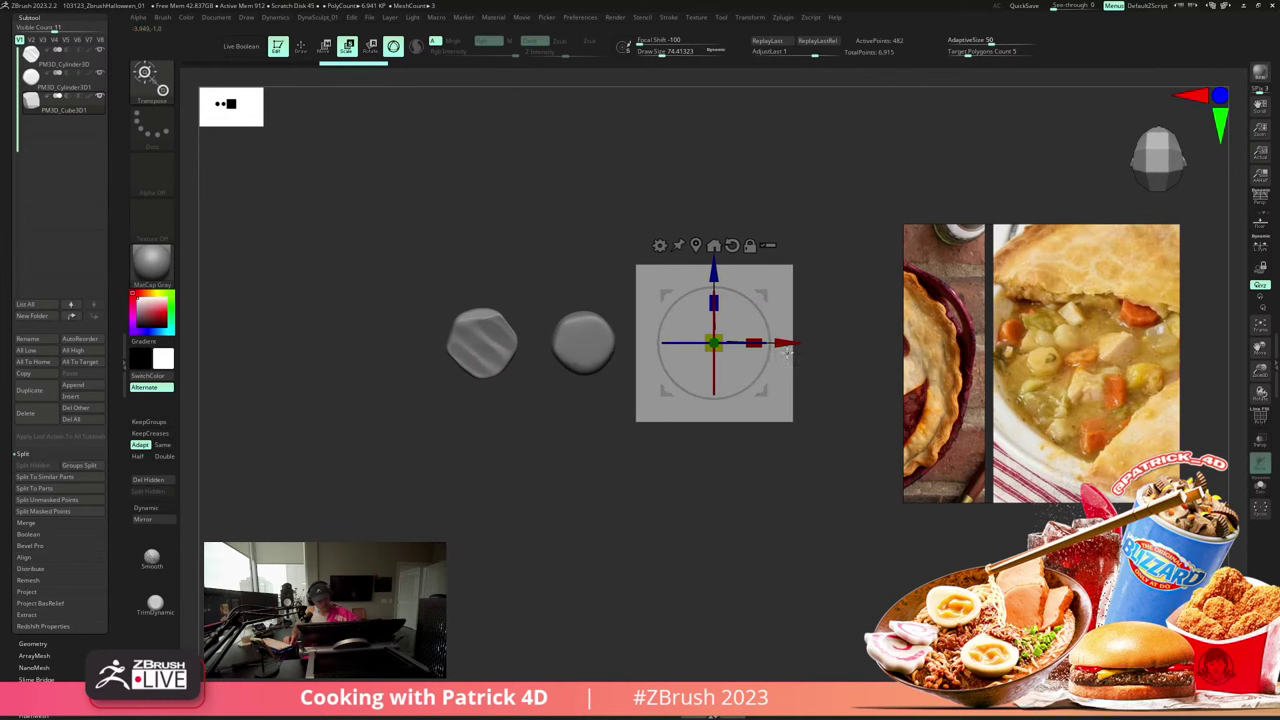
{"action": "left_click_drag", "start_coordinate": [712, 342], "coordinate": [682, 376]}
{"action": "key", "text": "space"}
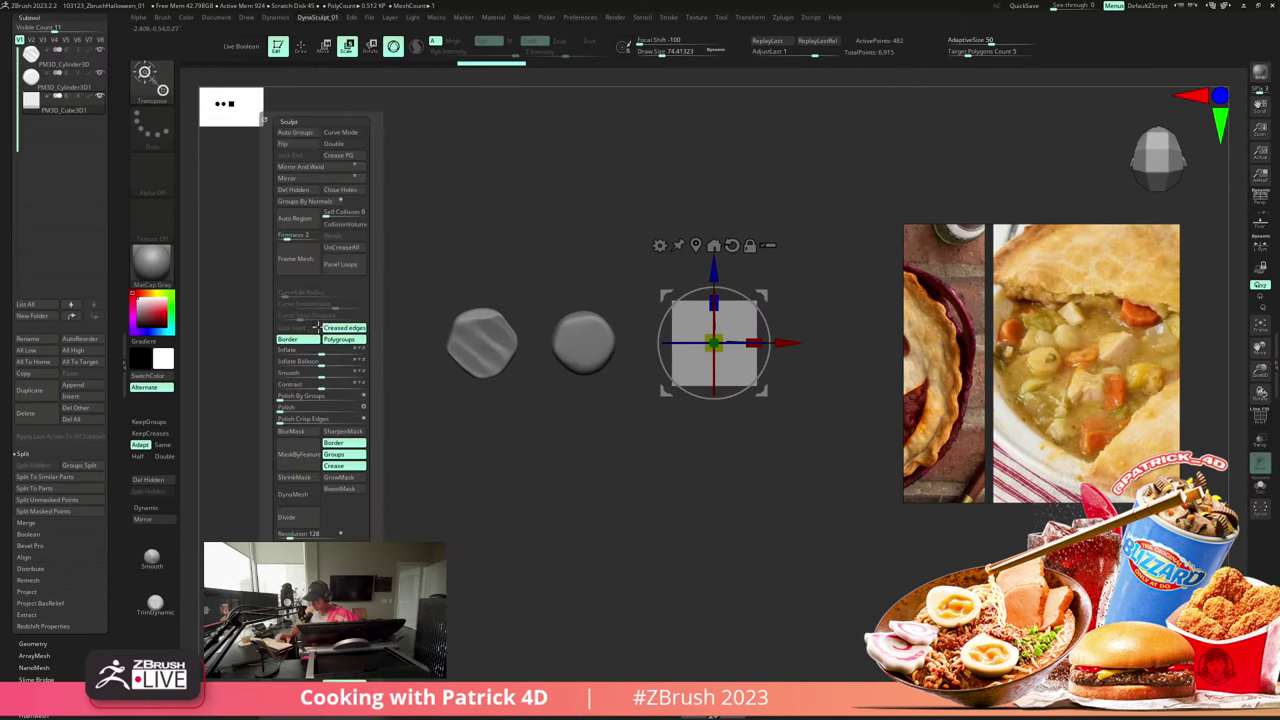
{"action": "left_click", "coordinate": [316, 398]}
{"action": "right_click_drag", "start_coordinate": [323, 341], "coordinate": [319, 362], "text": "ctrl"}
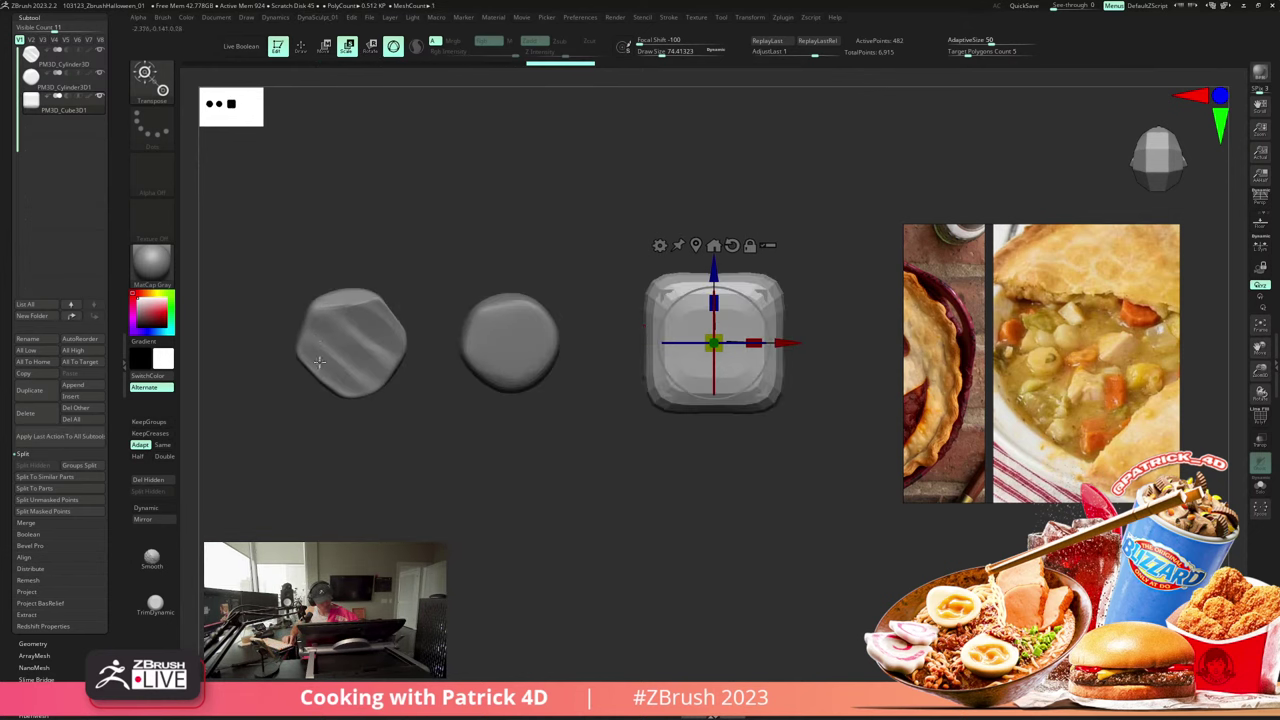
{"action": "right_click_drag", "start_coordinate": [340, 420], "coordinate": [501, 484]}
{"action": "key", "text": "ctrl+z"}
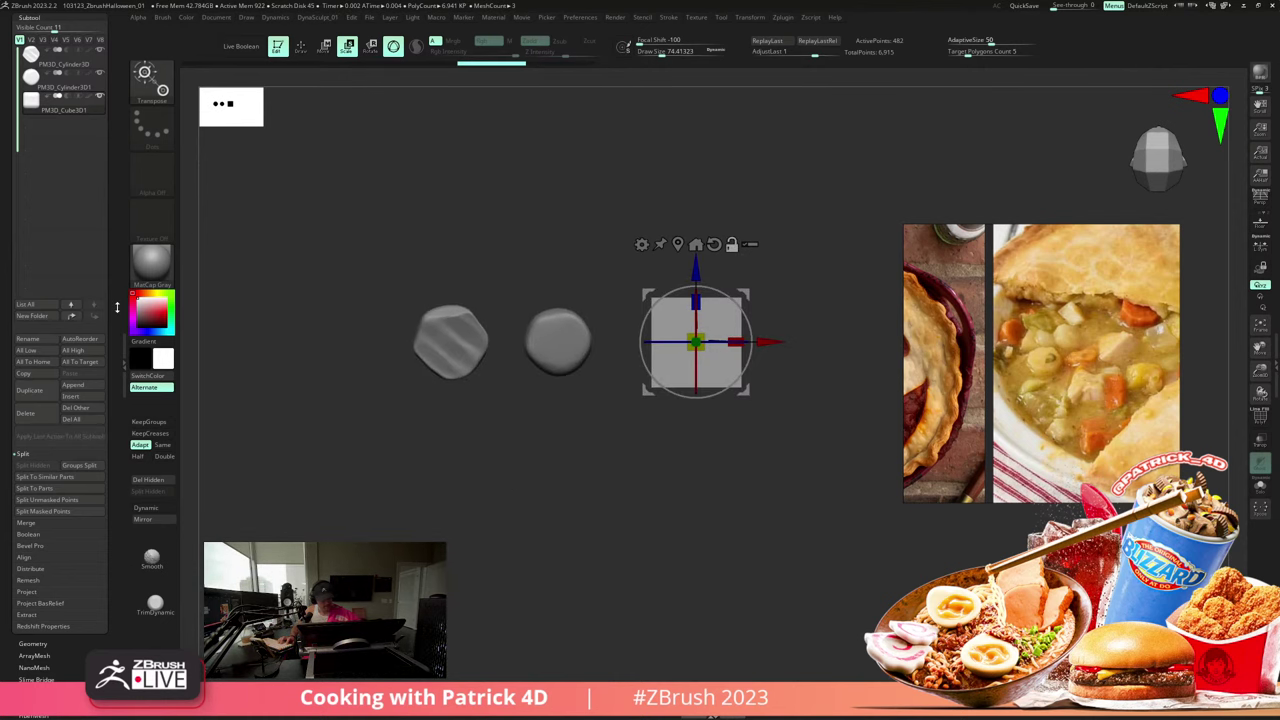
- Pull the cube's corners and edges into an irregular chunk using a large Move Topological brush
{"action": "key", "text": "q"}
{"action": "key", "text": "s"}
{"action": "mouse_move", "coordinate": [656, 328]}
{"action": "left_mouse_down"}
{"action": "mouse_move", "coordinate": [683, 329]}
{"action": "mouse_move", "coordinate": [630, 259]}
{"action": "left_mouse_up"}
{"action": "left_click_drag", "start_coordinate": [656, 374], "coordinate": [640, 401]}
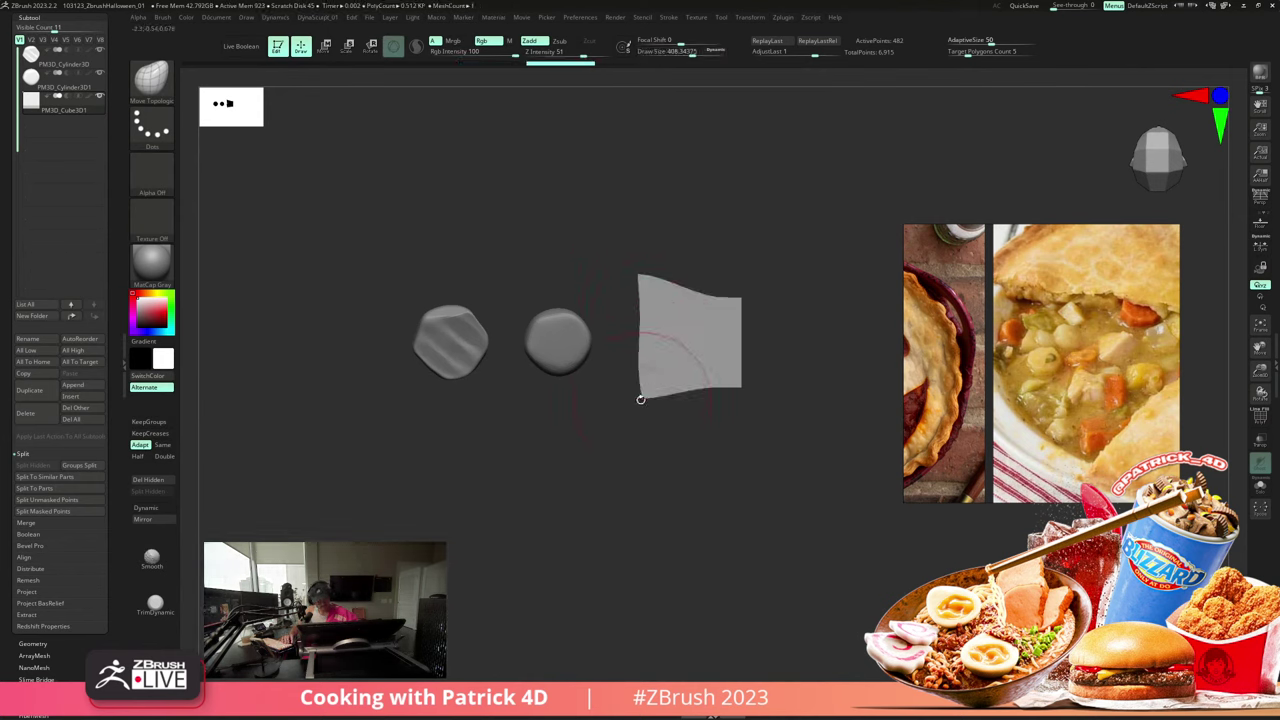
{"action": "right_click_drag", "start_coordinate": [682, 428], "coordinate": [598, 445]}
{"action": "mouse_move", "coordinate": [680, 306]}
{"action": "left_mouse_down"}
{"action": "mouse_move", "coordinate": [682, 291]}
{"action": "mouse_move", "coordinate": [720, 317]}
{"action": "left_mouse_up"}
{"action": "left_click_drag", "start_coordinate": [561, 237], "coordinate": [650, 243], "text": "shift"}
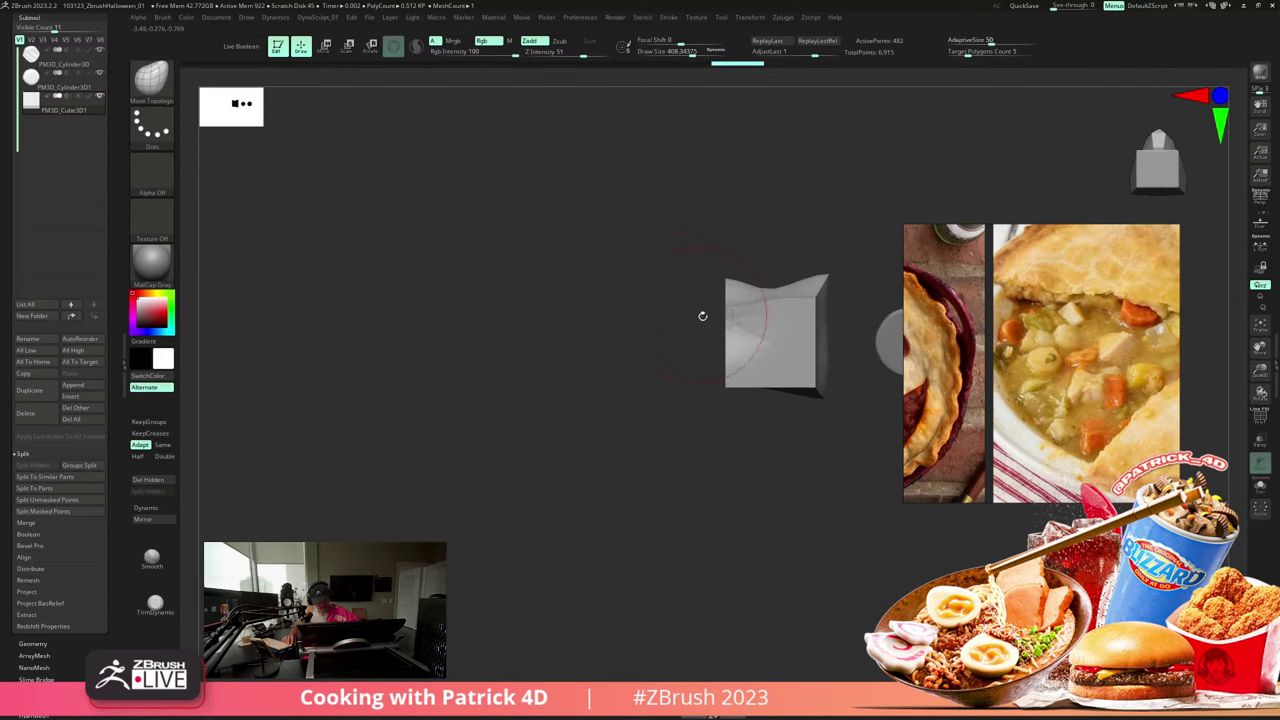
{"action": "left_click_drag", "start_coordinate": [786, 301], "coordinate": [794, 314]}
{"action": "left_click_drag", "start_coordinate": [590, 252], "coordinate": [497, 257], "text": "shift"}
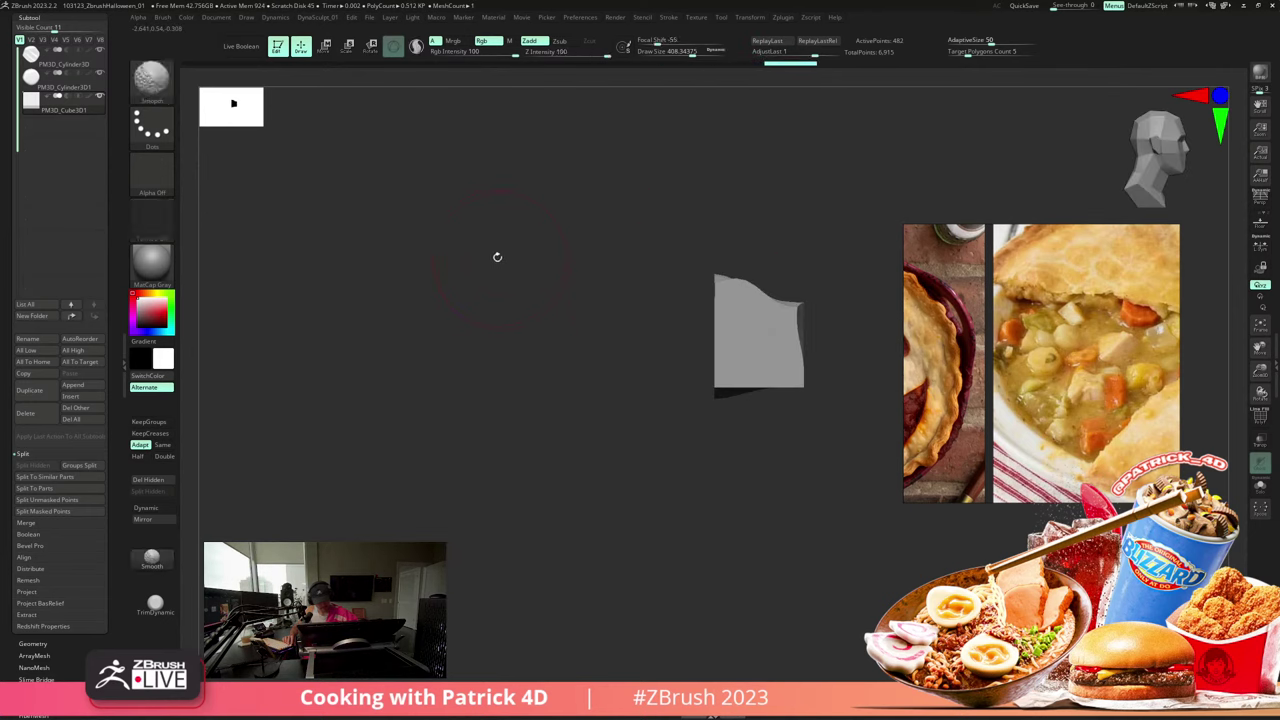
- DynaMesh the distorted cube at resolution 128, inflate it slightly, and re-DynaMesh it
{"action": "left_click", "coordinate": [24, 641]}
{"action": "left_click", "coordinate": [31, 202]}
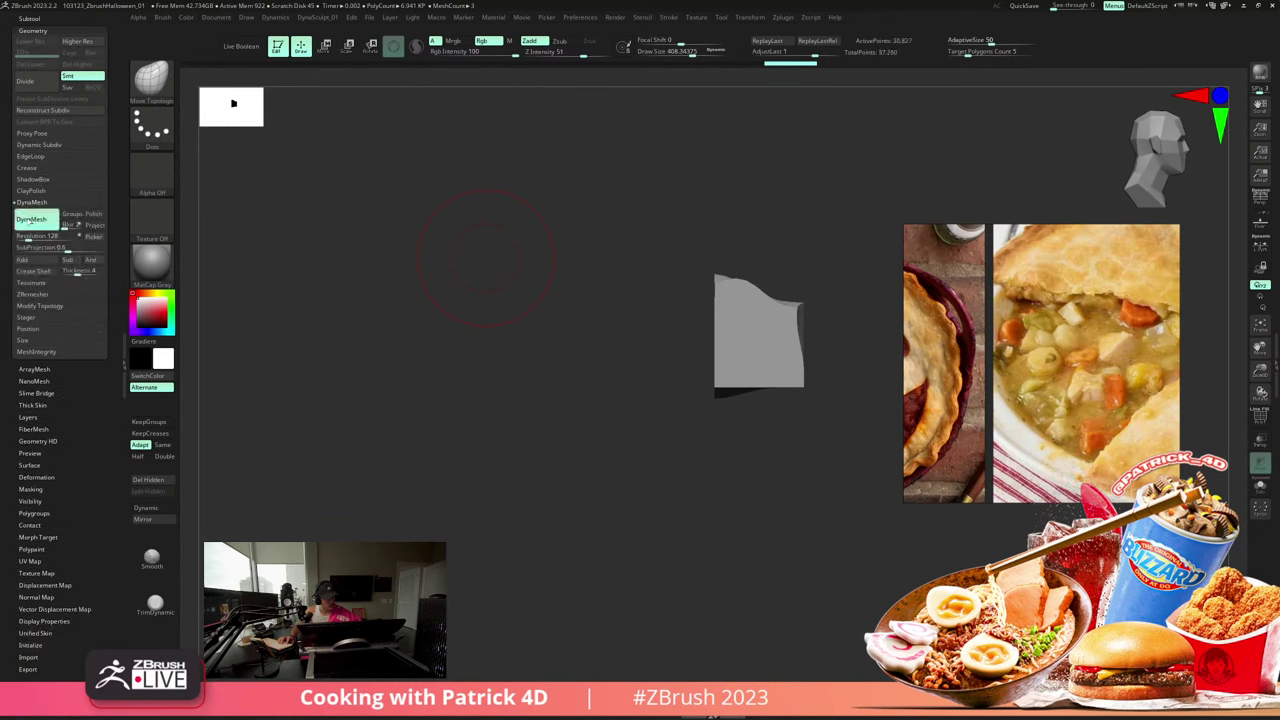
{"action": "left_click", "coordinate": [30, 219]}
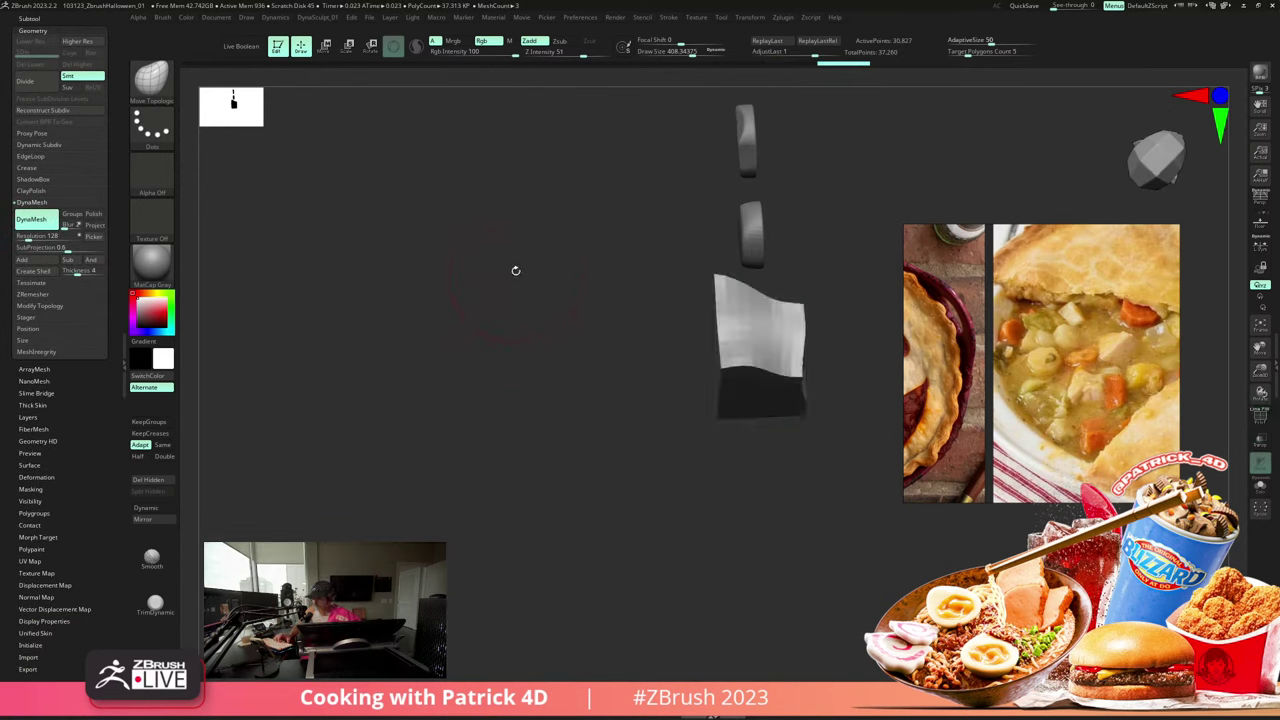
{"action": "key", "text": "space"}
{"action": "left_click_drag", "start_coordinate": [518, 353], "coordinate": [536, 351]}
{"action": "mouse_move", "coordinate": [385, 280]}
{"action": "left_mouse_down", "text": "ctrl"}
{"action": "mouse_move", "coordinate": [344, 297]}
{"action": "mouse_move", "coordinate": [363, 266]}
{"action": "mouse_move", "coordinate": [377, 309]}
{"action": "mouse_move", "coordinate": [366, 357]}
{"action": "mouse_move", "coordinate": [371, 340]}
{"action": "left_mouse_up", "text": "ctrl"}
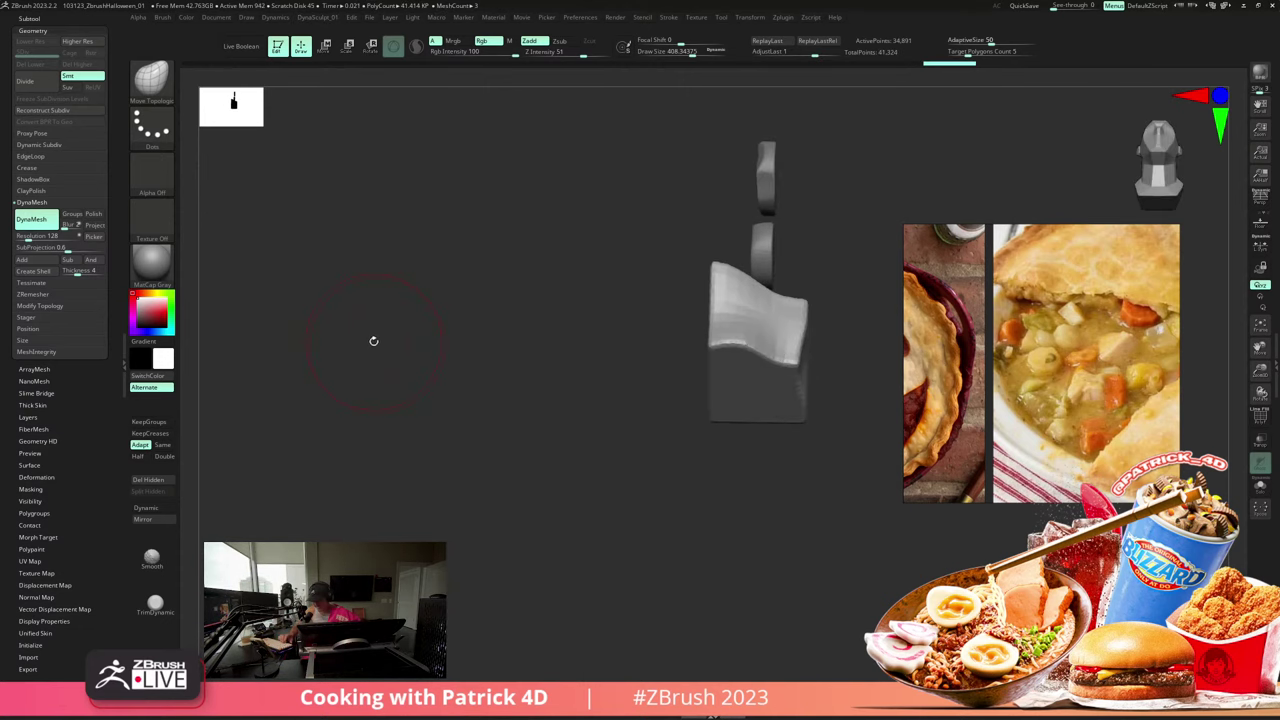
- Flatten the cube's uneven faces and edges with the hPolish brush
{"action": "key", "text": "b"}
{"action": "key", "text": "h"}
{"action": "key", "text": "p"}
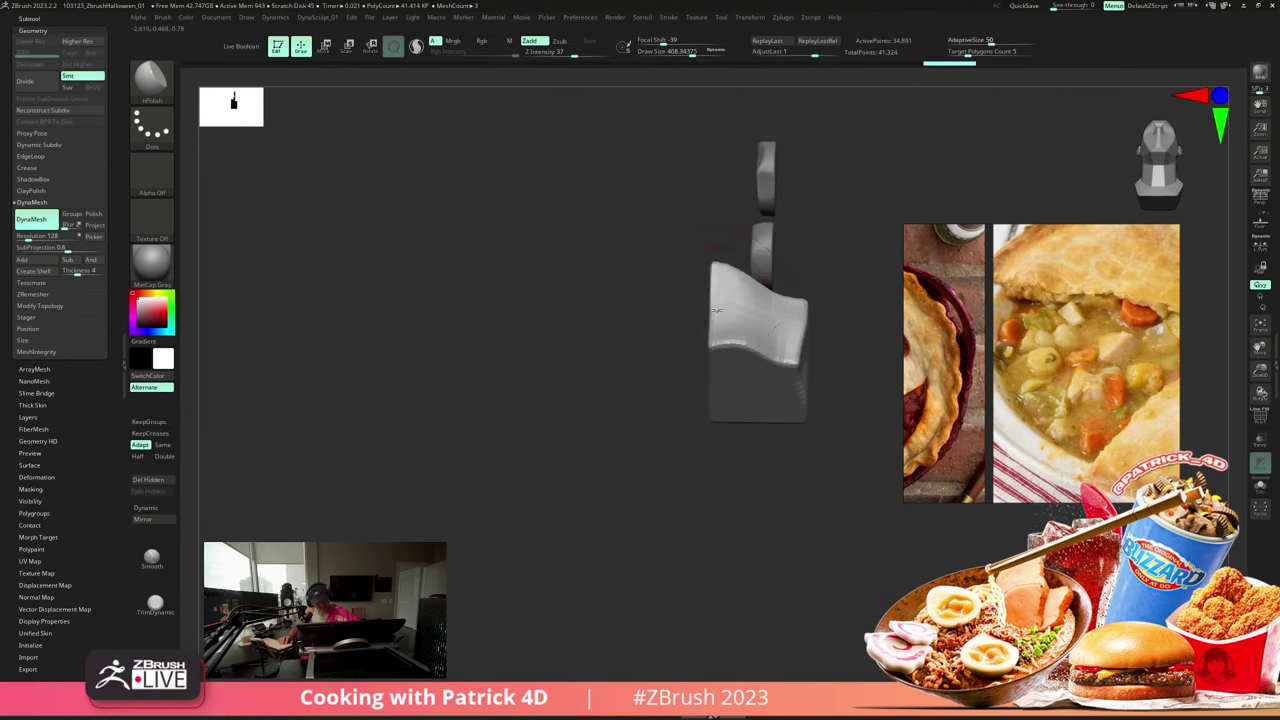
{"action": "left_click_drag", "start_coordinate": [650, 230], "coordinate": [617, 194]}
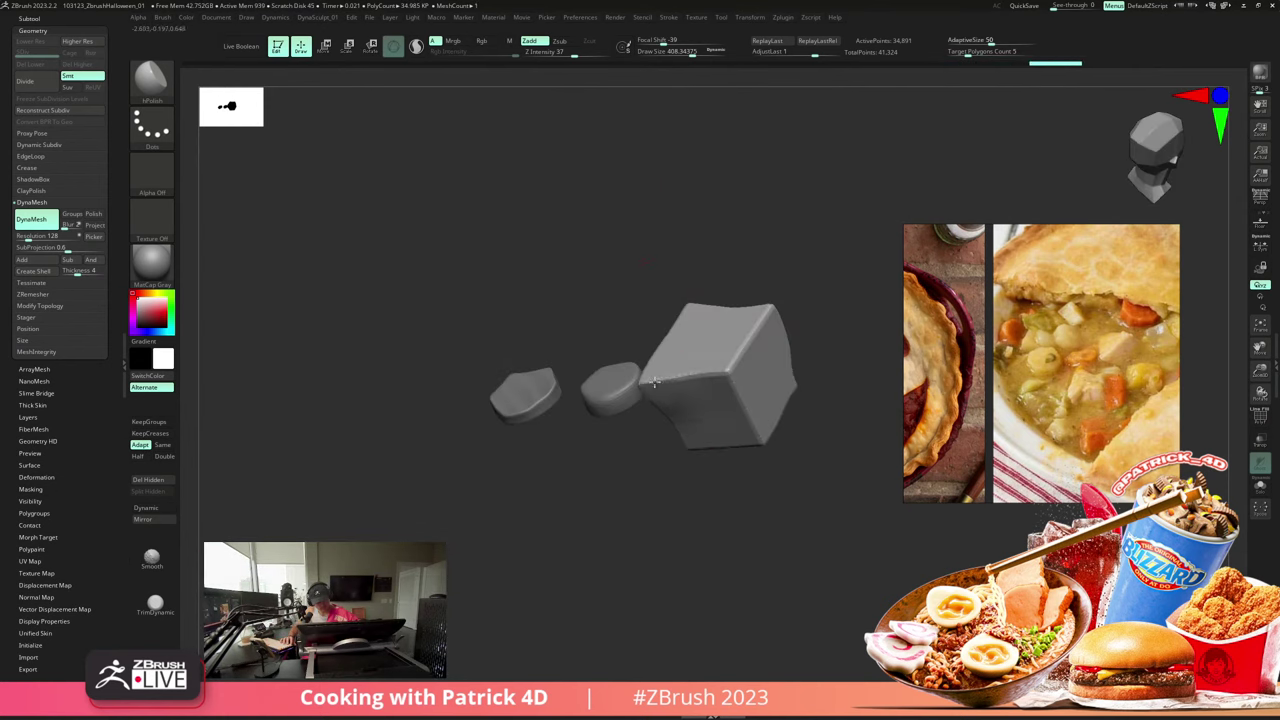
{"action": "left_click_drag", "start_coordinate": [640, 390], "coordinate": [357, 200]}
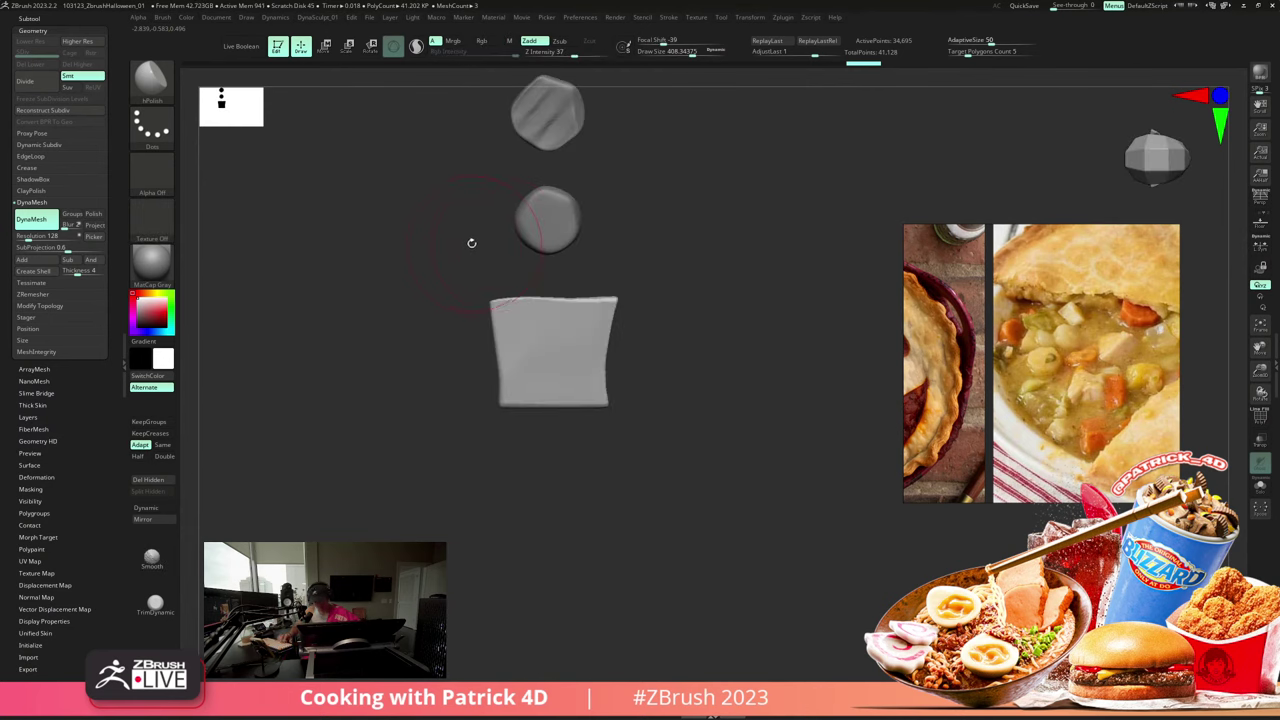
{"action": "key", "text": "b"}
{"action": "key", "text": "m"}
{"action": "key", "text": "t"}
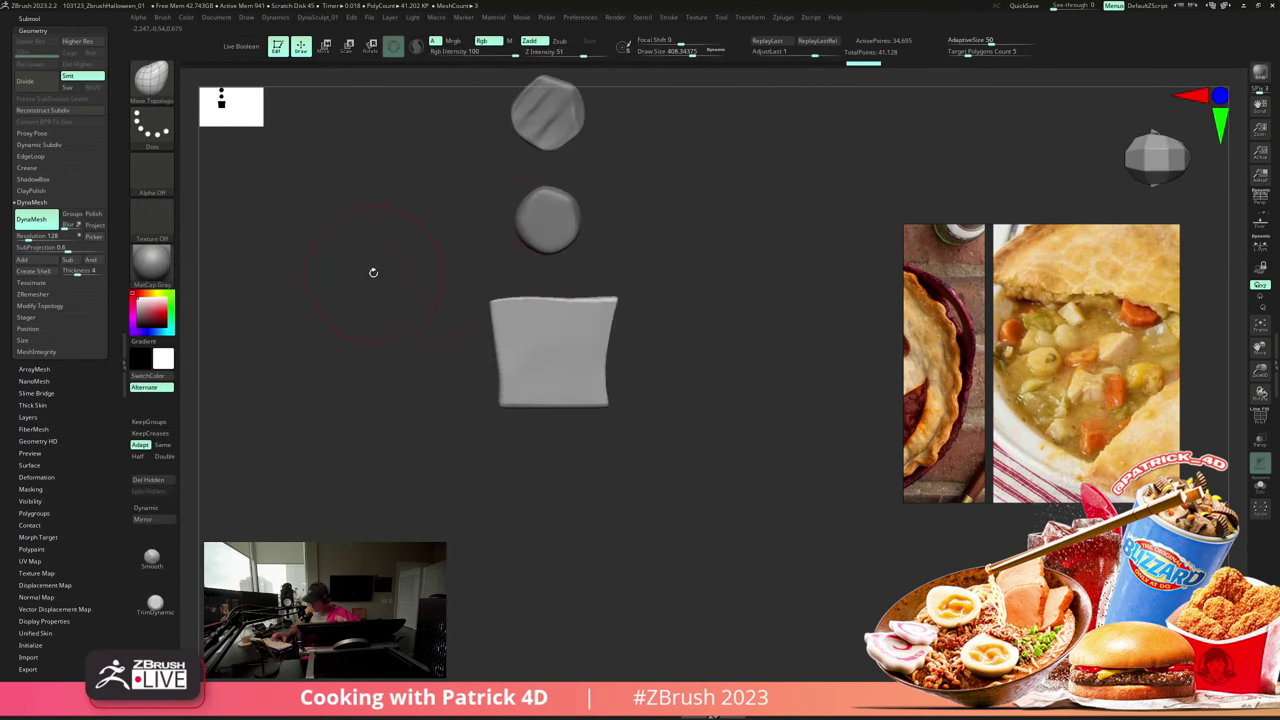
- Bevel the cube's edges and corners into flat facets using the BevelFlat brush at draw size about 540
{"action": "key", "text": "b"}
{"action": "key", "text": "b"}
{"action": "key", "text": "f"}
{"action": "mouse_move", "coordinate": [371, 252]}
{"action": "left_mouse_down"}
{"action": "mouse_move", "coordinate": [410, 280]}
{"action": "mouse_move", "coordinate": [426, 320]}
{"action": "mouse_move", "coordinate": [444, 323]}
{"action": "left_mouse_up"}
{"action": "key", "text": "s"}
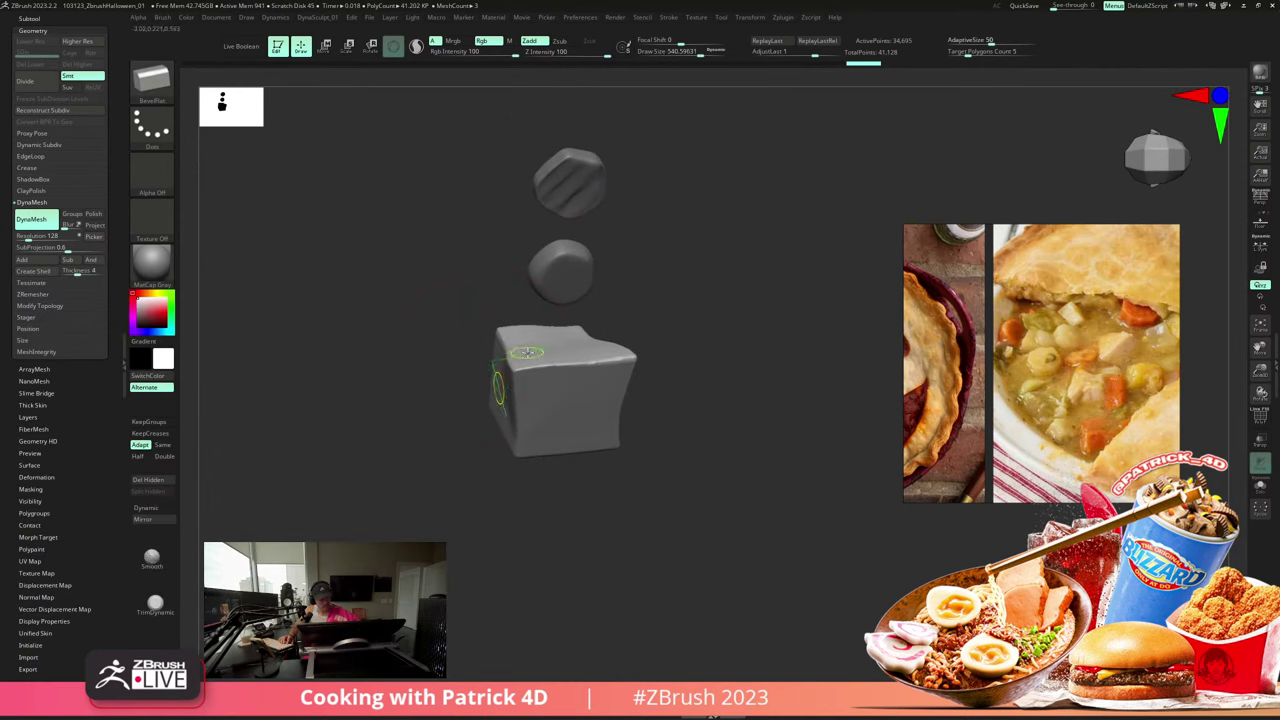
{"action": "left_click_drag", "start_coordinate": [527, 352], "coordinate": [498, 381]}
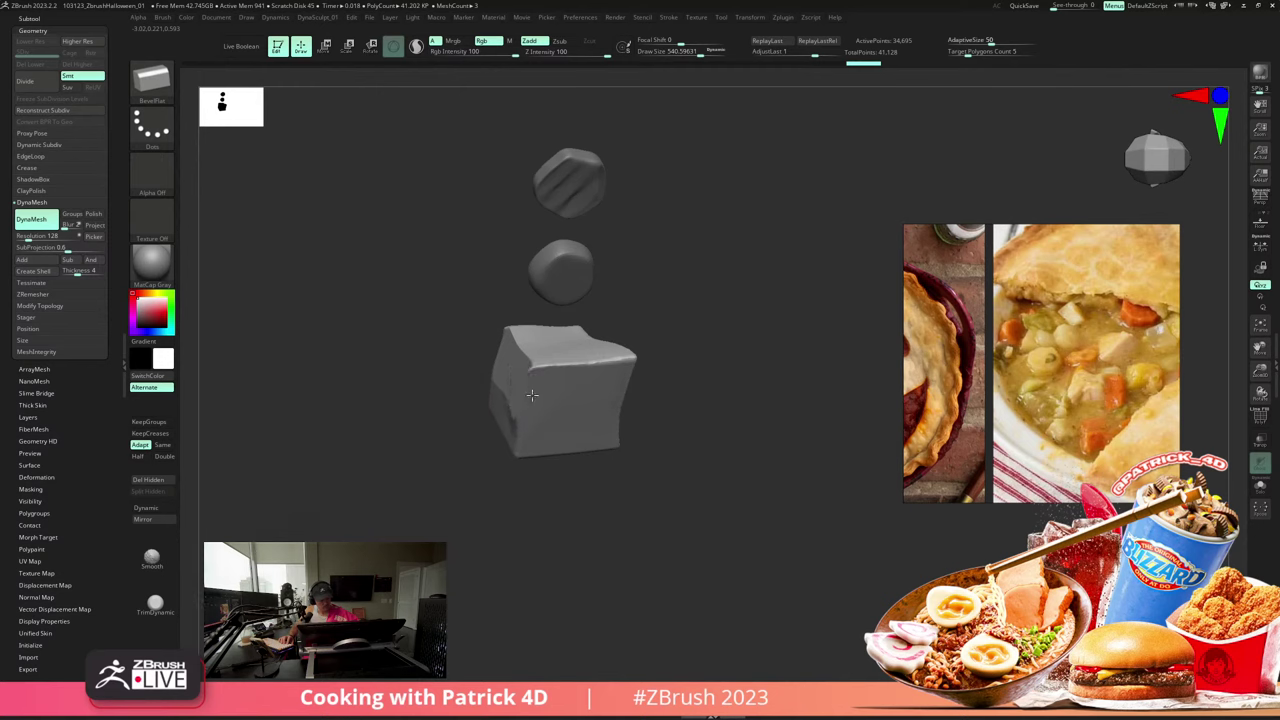
{"action": "left_click_drag", "start_coordinate": [426, 329], "coordinate": [463, 354]}
{"action": "mouse_move", "coordinate": [423, 314]}
{"action": "left_mouse_down"}
{"action": "mouse_move", "coordinate": [311, 266]}
{"action": "mouse_move", "coordinate": [323, 323]}
{"action": "mouse_move", "coordinate": [549, 405]}
{"action": "mouse_move", "coordinate": [545, 382]}
{"action": "left_mouse_up"}
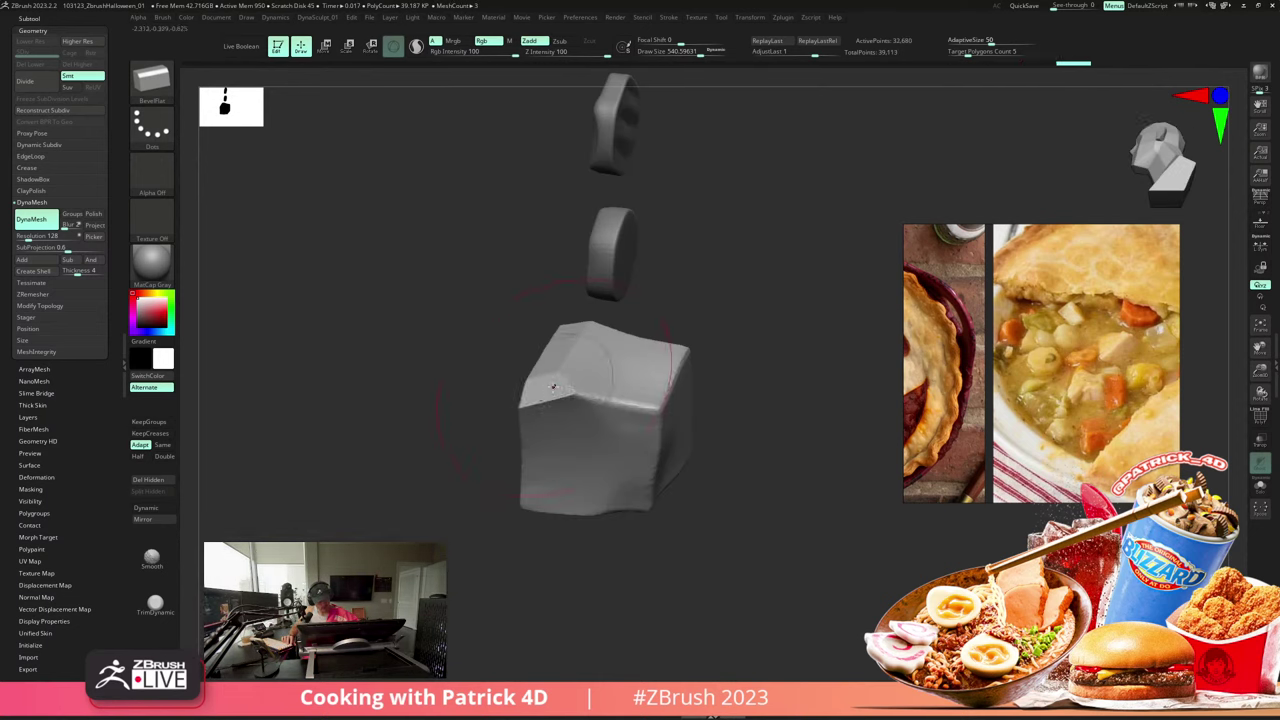
{"action": "mouse_move", "coordinate": [503, 343]}
{"action": "left_mouse_down"}
{"action": "mouse_move", "coordinate": [423, 297]}
{"action": "mouse_move", "coordinate": [443, 274]}
{"action": "mouse_move", "coordinate": [378, 216]}
{"action": "mouse_move", "coordinate": [329, 240]}
{"action": "mouse_move", "coordinate": [457, 338]}
{"action": "left_mouse_up"}
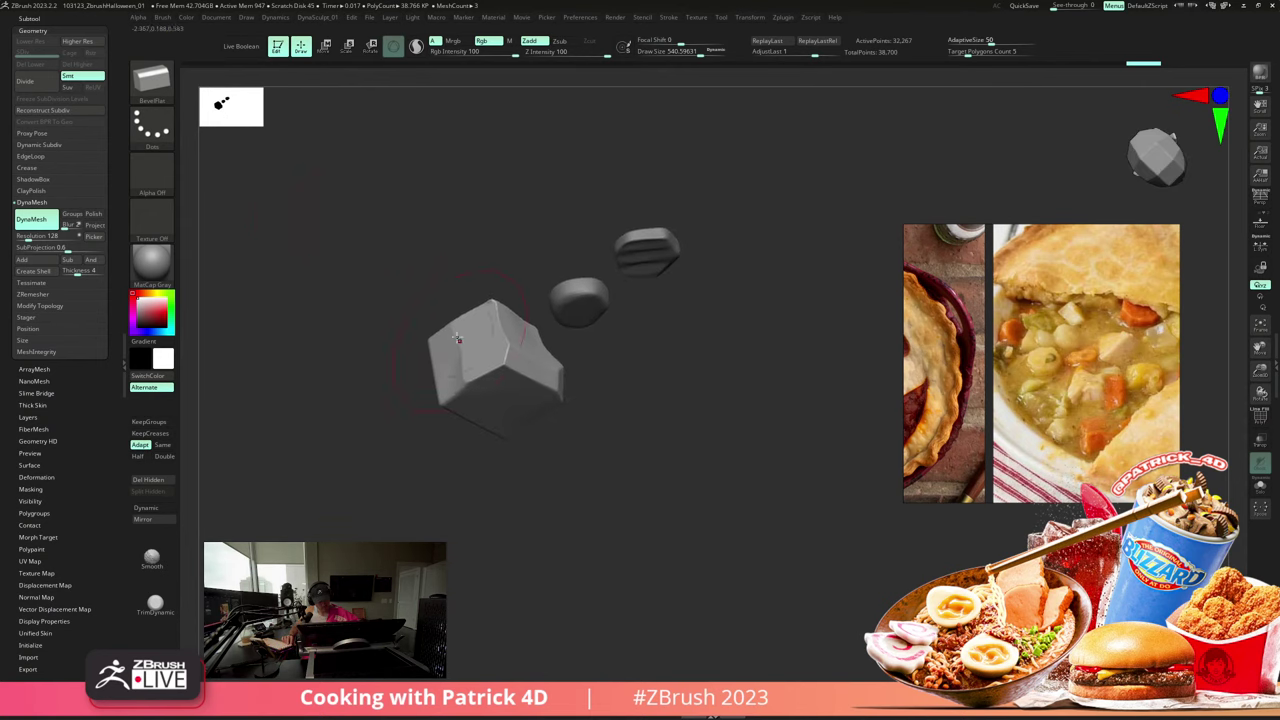
{"action": "left_click_drag", "start_coordinate": [476, 396], "coordinate": [439, 357]}
{"action": "key", "text": "ctrl+z"}
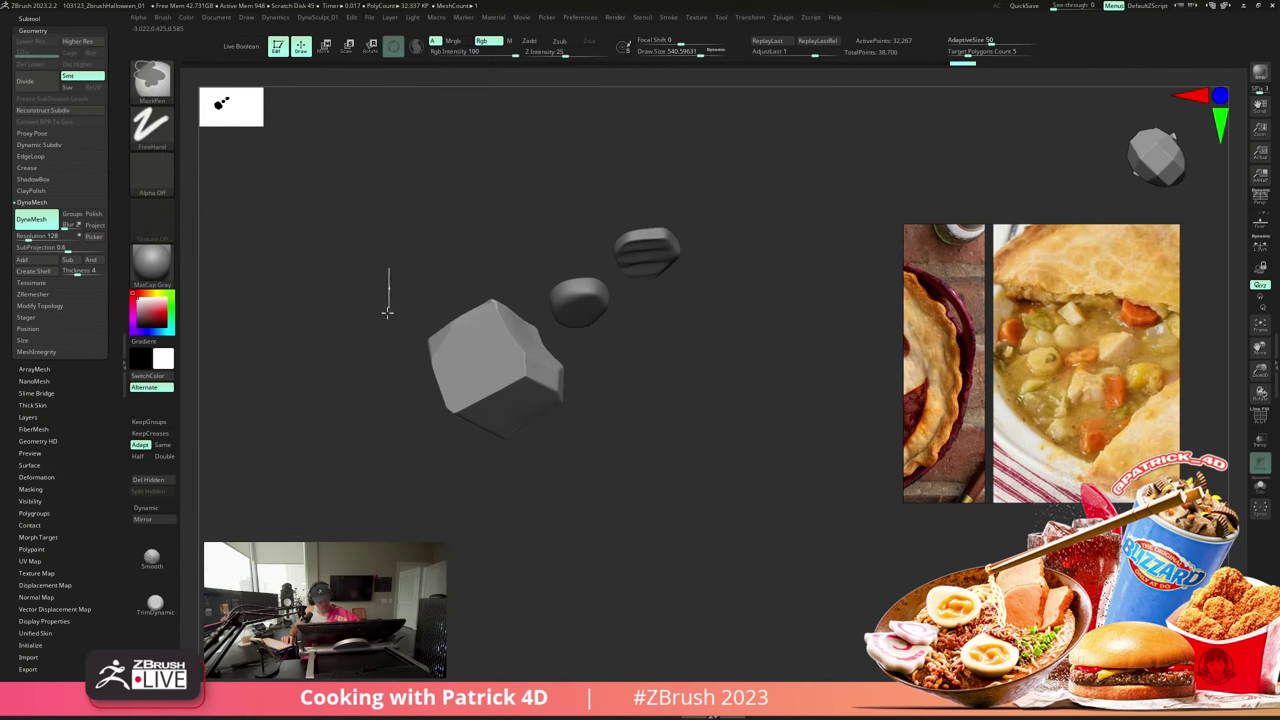
- Re-DynaMesh the beveled cube and soften its facets
{"action": "left_click_drag", "start_coordinate": [386, 286], "coordinate": [364, 272]}
{"action": "left_click_drag", "start_coordinate": [279, 280], "coordinate": [540, 315], "text": "alt"}
{"action": "key", "text": "d"}
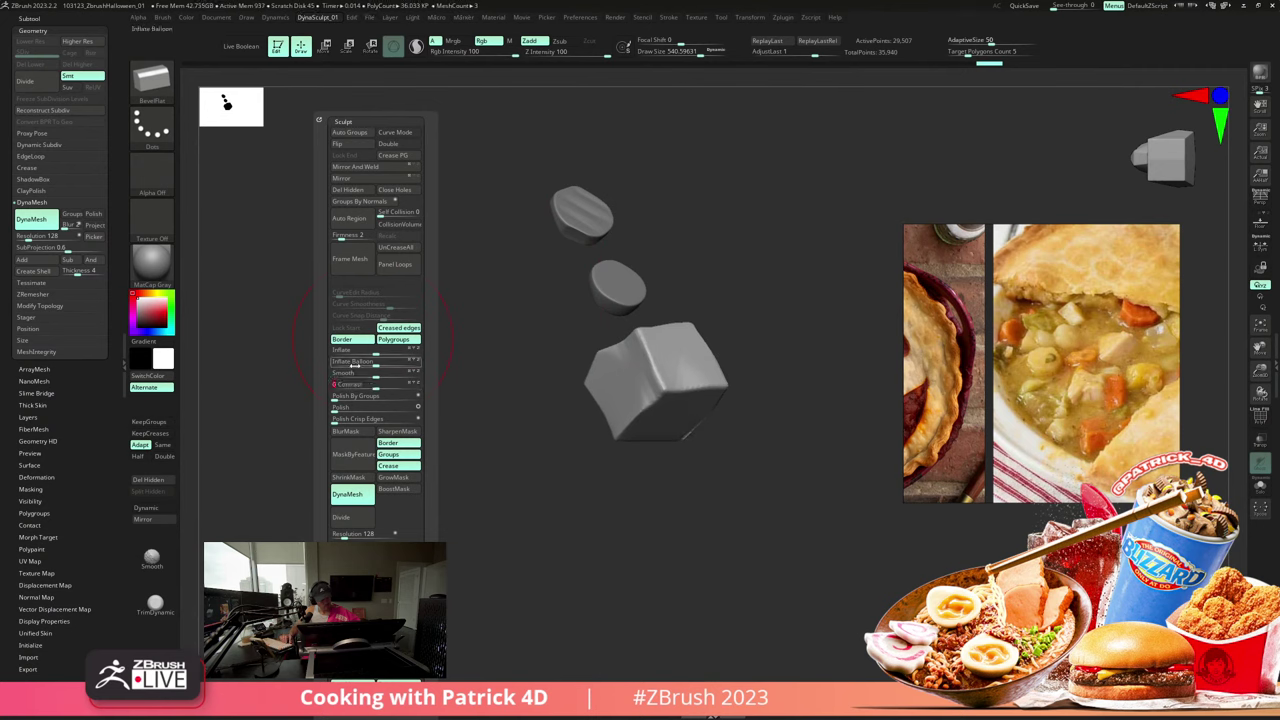
{"action": "mouse_move", "coordinate": [366, 376]}
{"action": "left_mouse_down"}
{"action": "mouse_move", "coordinate": [297, 334]}
{"action": "mouse_move", "coordinate": [360, 381]}
{"action": "mouse_move", "coordinate": [314, 320]}
{"action": "mouse_move", "coordinate": [350, 289]}
{"action": "left_mouse_up"}
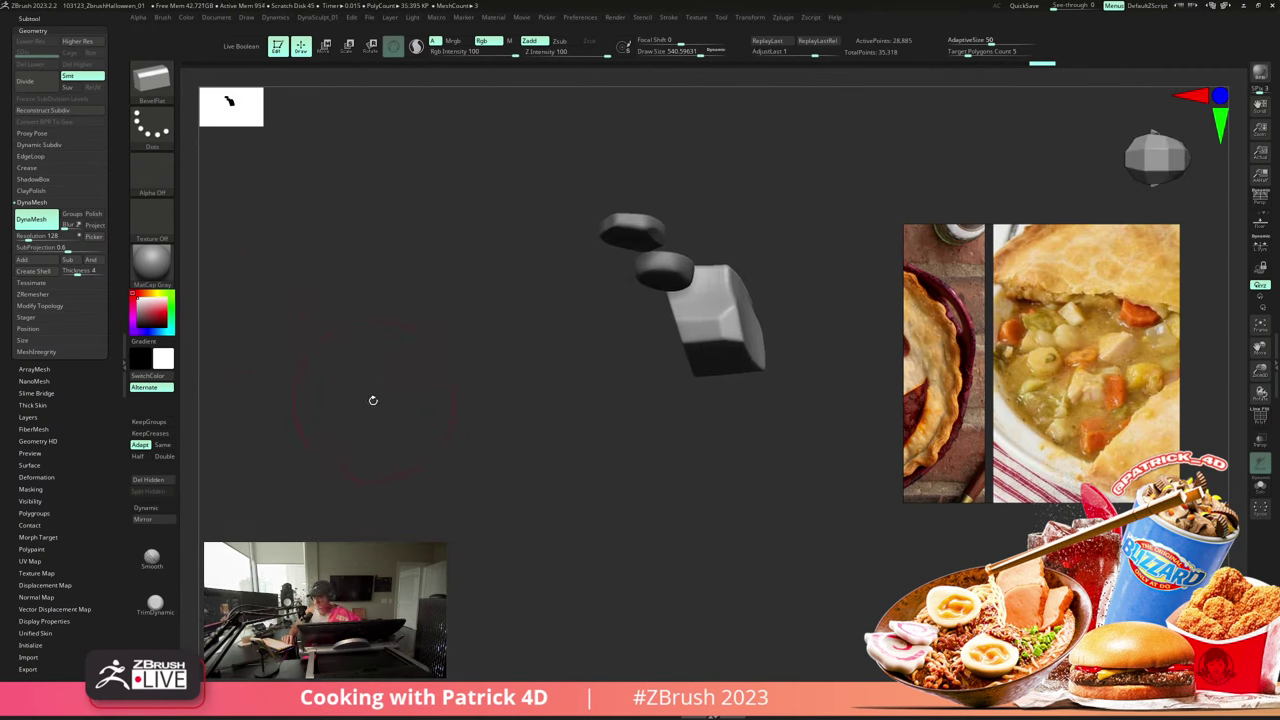
{"action": "mouse_move", "coordinate": [372, 400]}
{"action": "left_mouse_down"}
{"action": "mouse_move", "coordinate": [369, 386]}
{"action": "mouse_move", "coordinate": [400, 369]}
{"action": "mouse_move", "coordinate": [386, 409]}
{"action": "mouse_move", "coordinate": [441, 393]}
{"action": "left_mouse_up"}
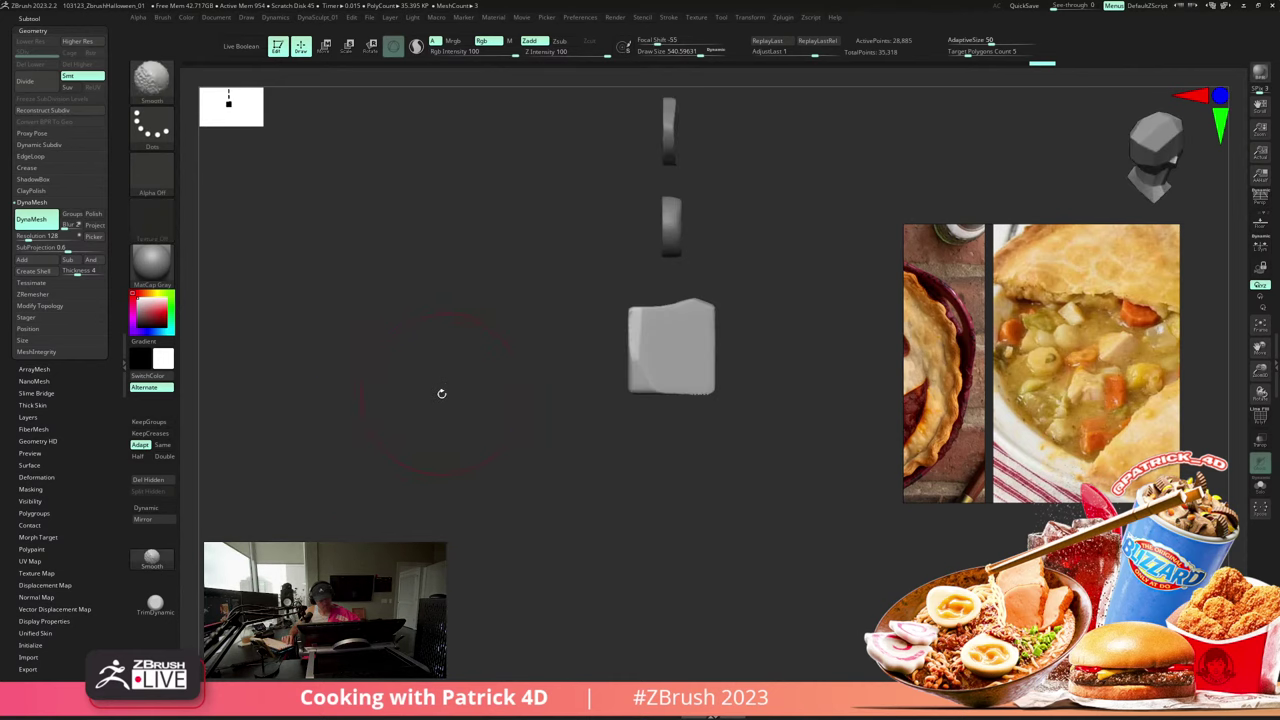
{"action": "left_click_drag", "start_coordinate": [451, 337], "coordinate": [344, 316]}
{"action": "left_click_drag", "start_coordinate": [364, 372], "coordinate": [361, 403], "text": "alt"}
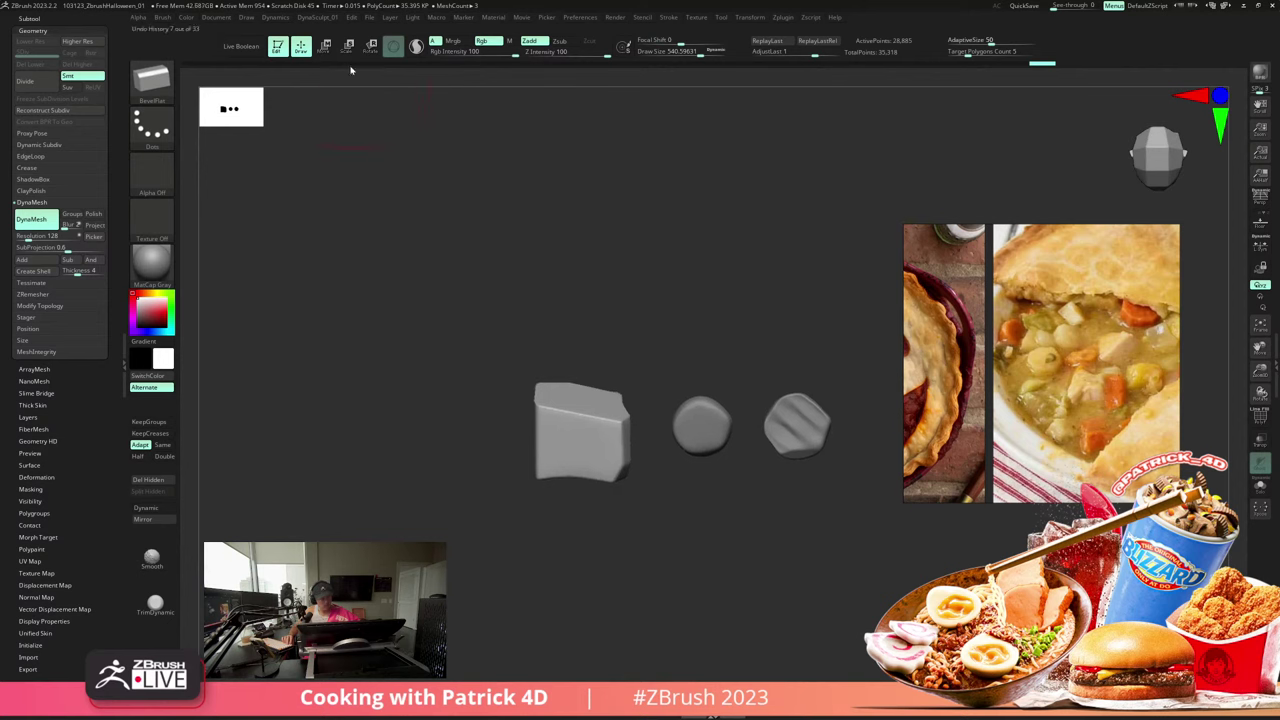
- Scale the cube down so it sits closer in size to the two discs
{"action": "key", "text": "e"}
{"action": "left_click_drag", "start_coordinate": [577, 465], "coordinate": [574, 482]}
{"action": "left_click_drag", "start_coordinate": [411, 377], "coordinate": [294, 277], "text": "alt"}
- Display the cube's polygon wireframe and ZRemesh it at half the polygon count
{"action": "key", "text": "shift+f"}
{"action": "key", "text": "shift+f"}
{"action": "key", "text": "shift+f"}
{"action": "key", "text": "shift+f"}
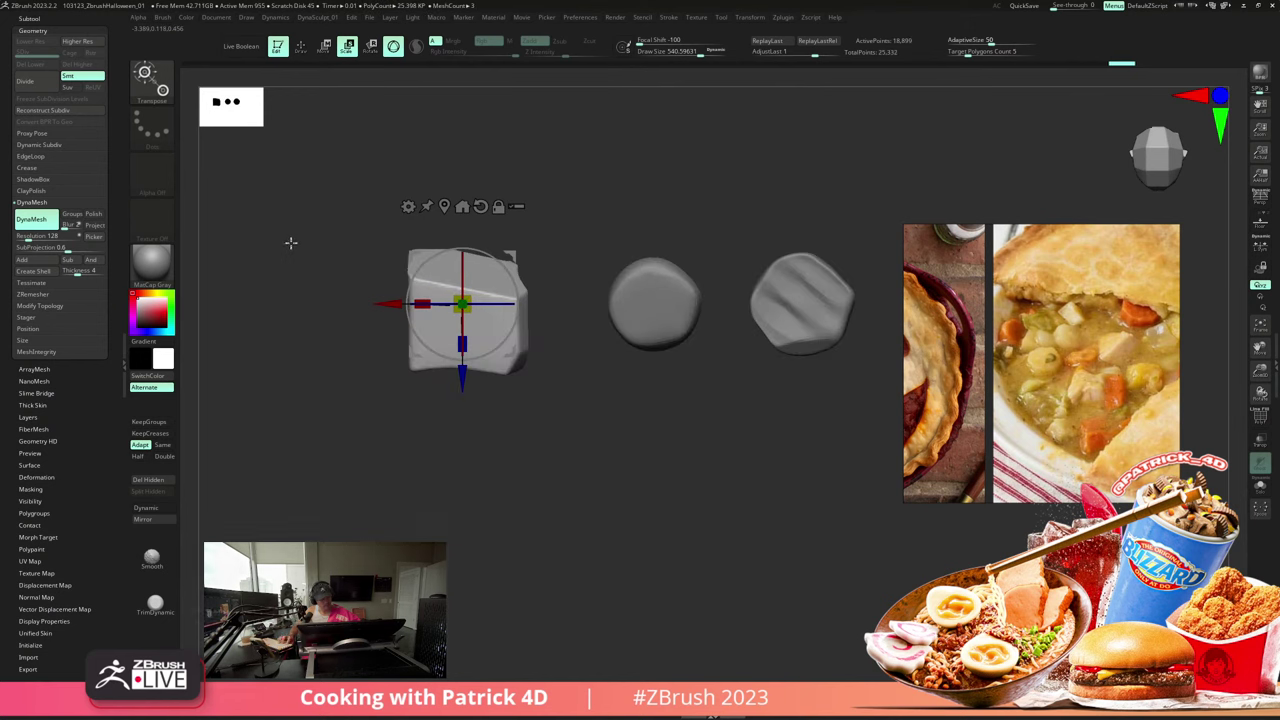
{"action": "left_click", "coordinate": [31, 296]}
{"action": "left_click", "coordinate": [33, 242]}
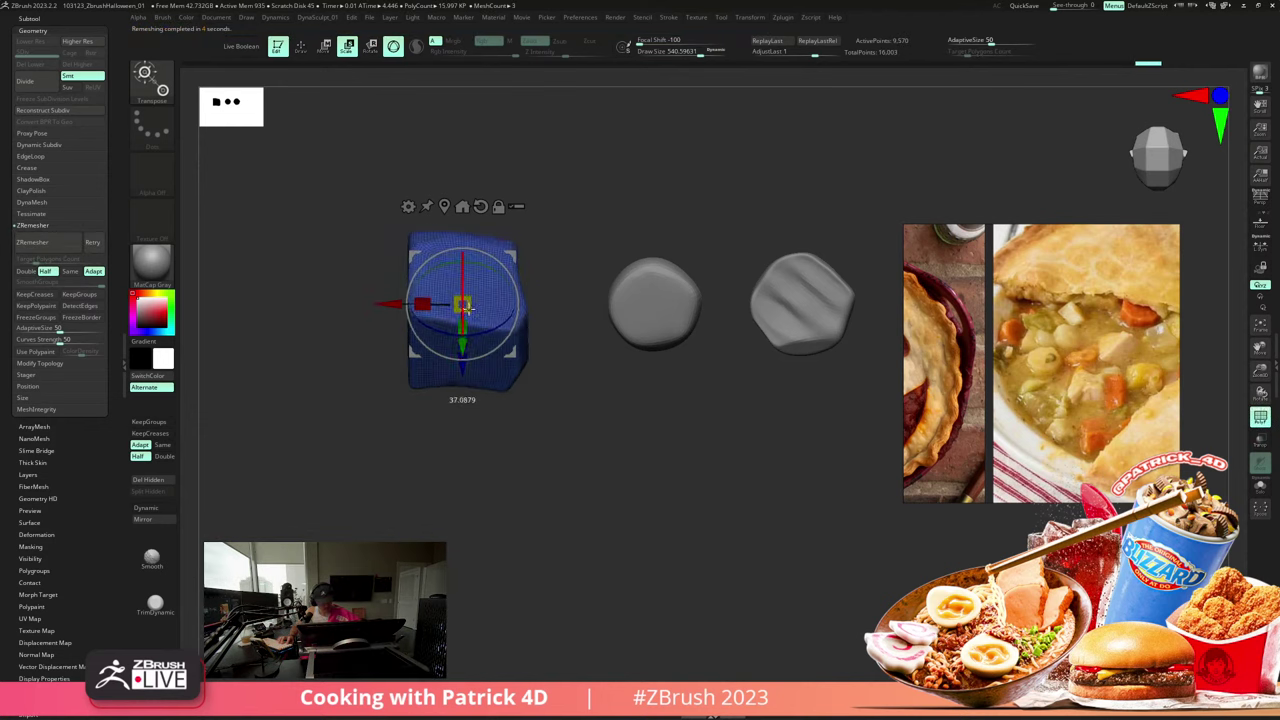
- Rotate the cube, the smooth disc and the ridged disc to varied tilted angles
{"action": "left_click_drag", "start_coordinate": [477, 266], "coordinate": [347, 237]}
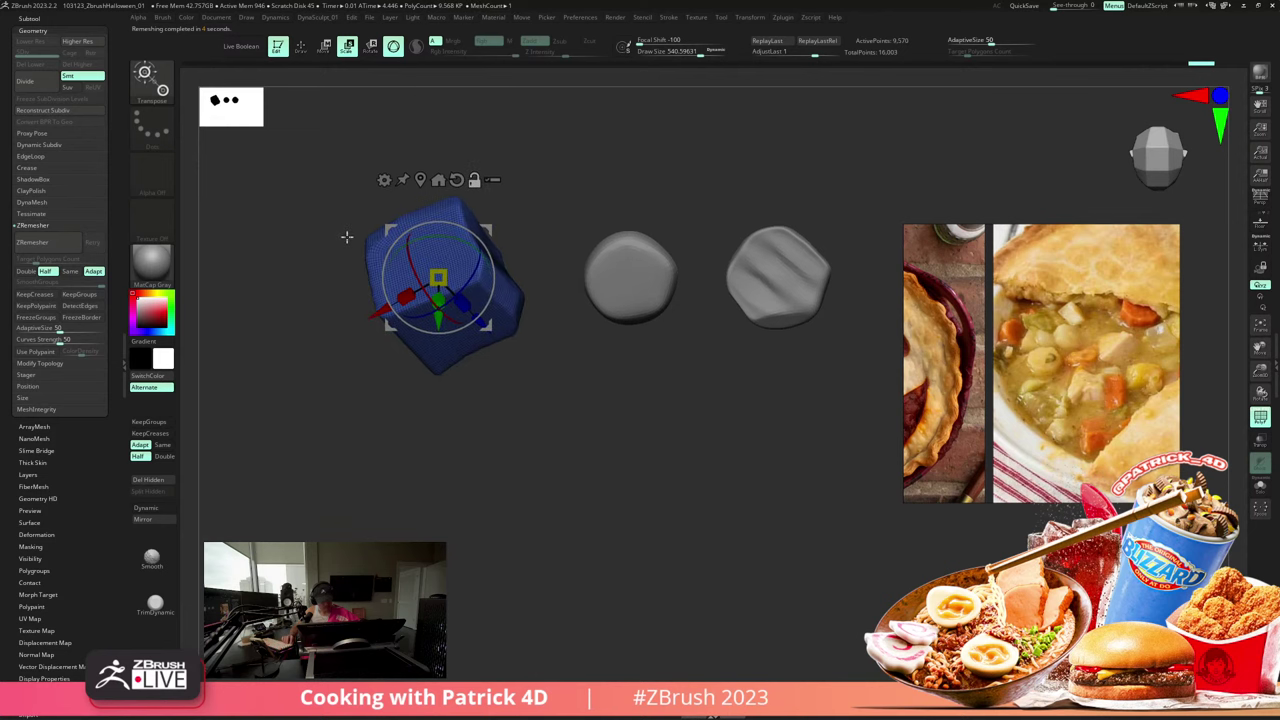
{"action": "left_click", "coordinate": [600, 272]}
{"action": "left_click_drag", "start_coordinate": [628, 253], "coordinate": [602, 268]}
{"action": "left_click", "coordinate": [776, 313]}
{"action": "left_click", "coordinate": [776, 300]}
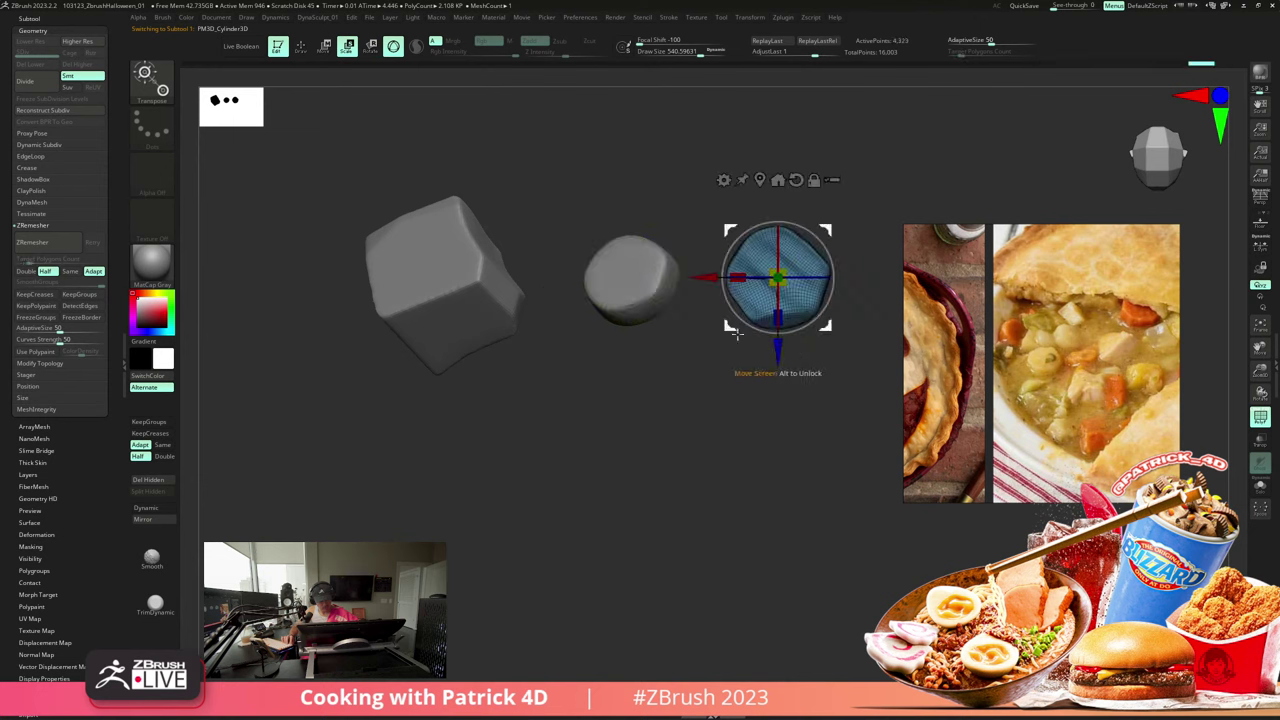
{"action": "left_click", "coordinate": [610, 280]}
{"action": "left_click", "coordinate": [752, 277]}
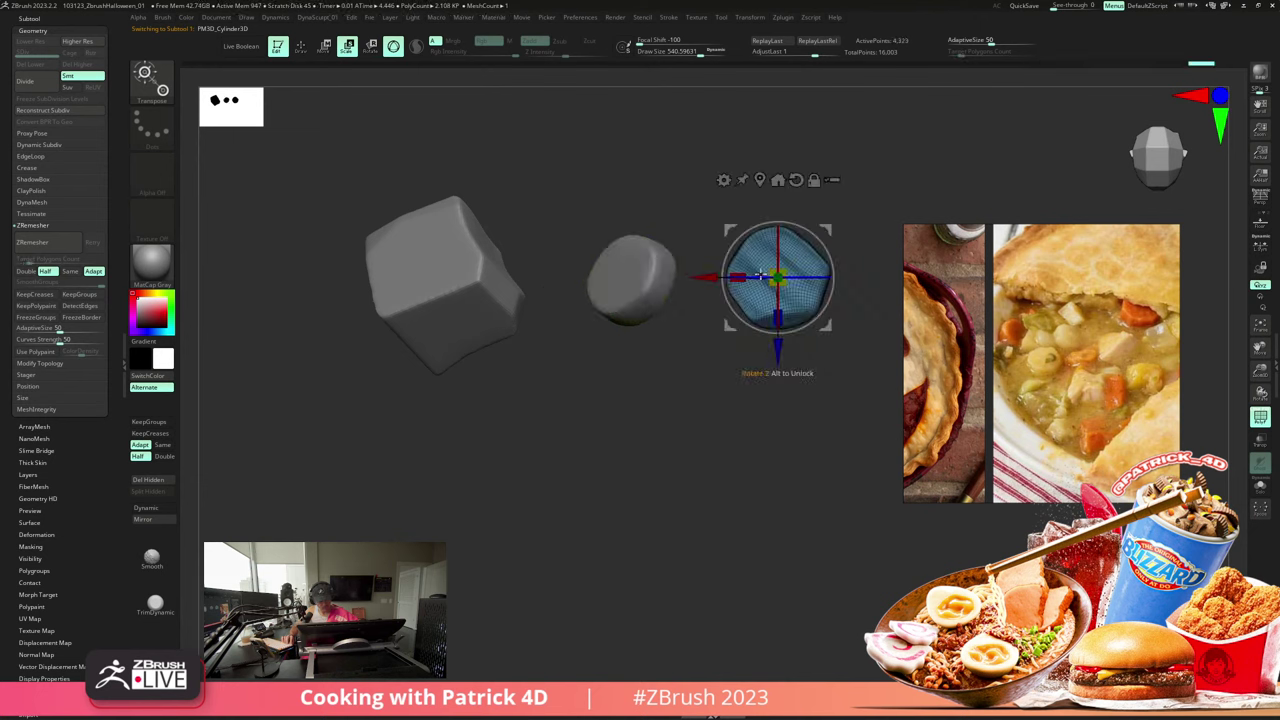
{"action": "left_click_drag", "start_coordinate": [723, 276], "coordinate": [771, 262]}
- Duplicate the smooth disc, reset the copy's gizmo orientation and move the copy beyond the ridged disc
{"action": "left_click_drag", "start_coordinate": [268, 255], "coordinate": [277, 228], "text": "alt"}
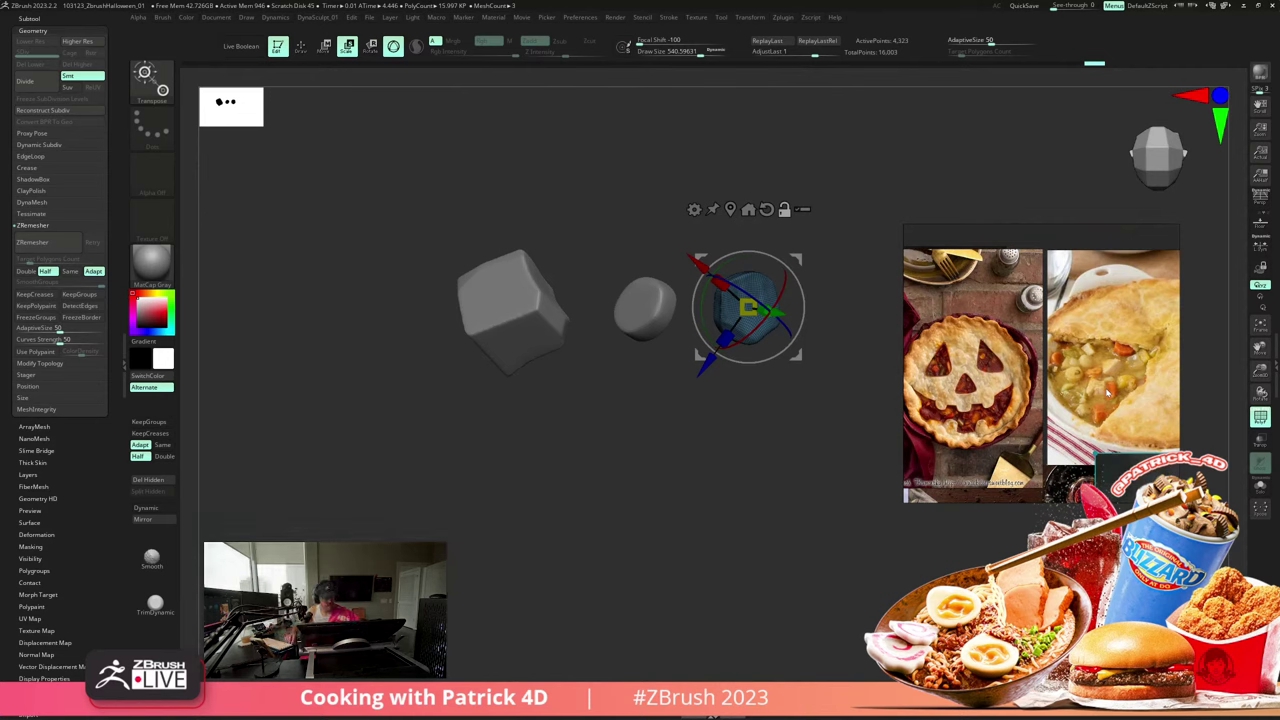
{"action": "left_click_drag", "start_coordinate": [334, 270], "coordinate": [192, 231], "text": "alt"}
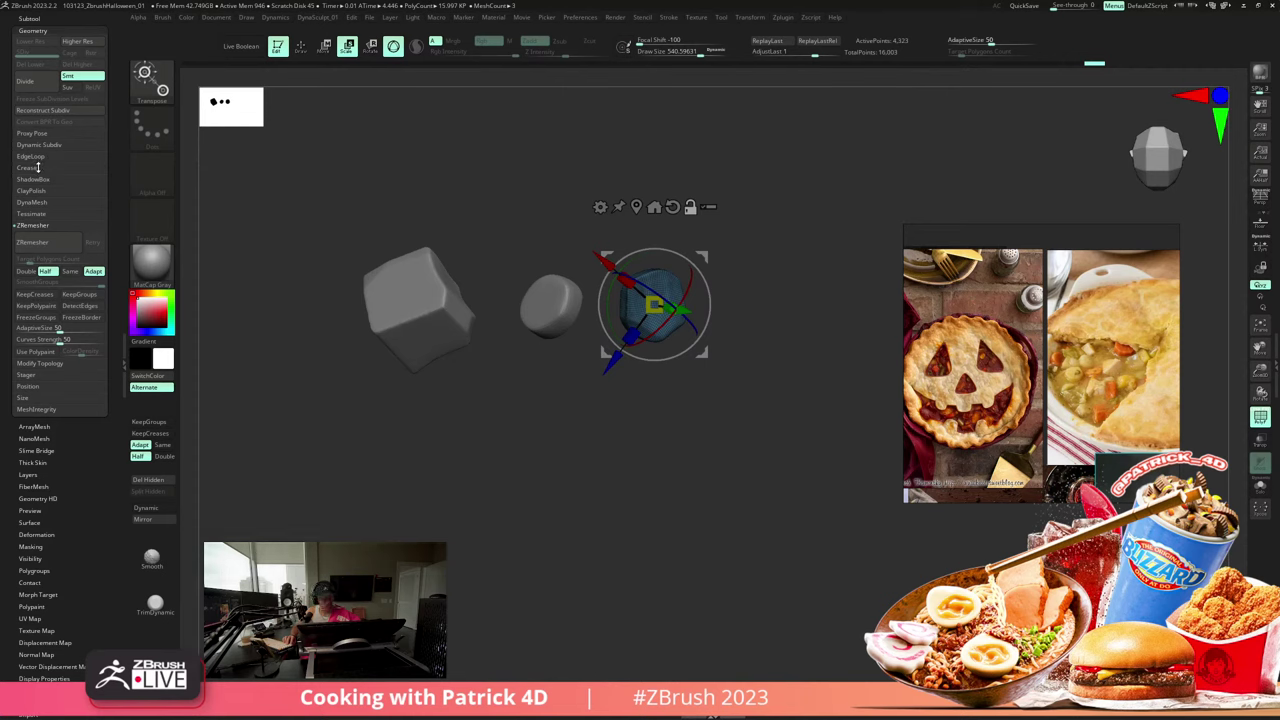
{"action": "left_click", "coordinate": [552, 305], "text": "alt"}
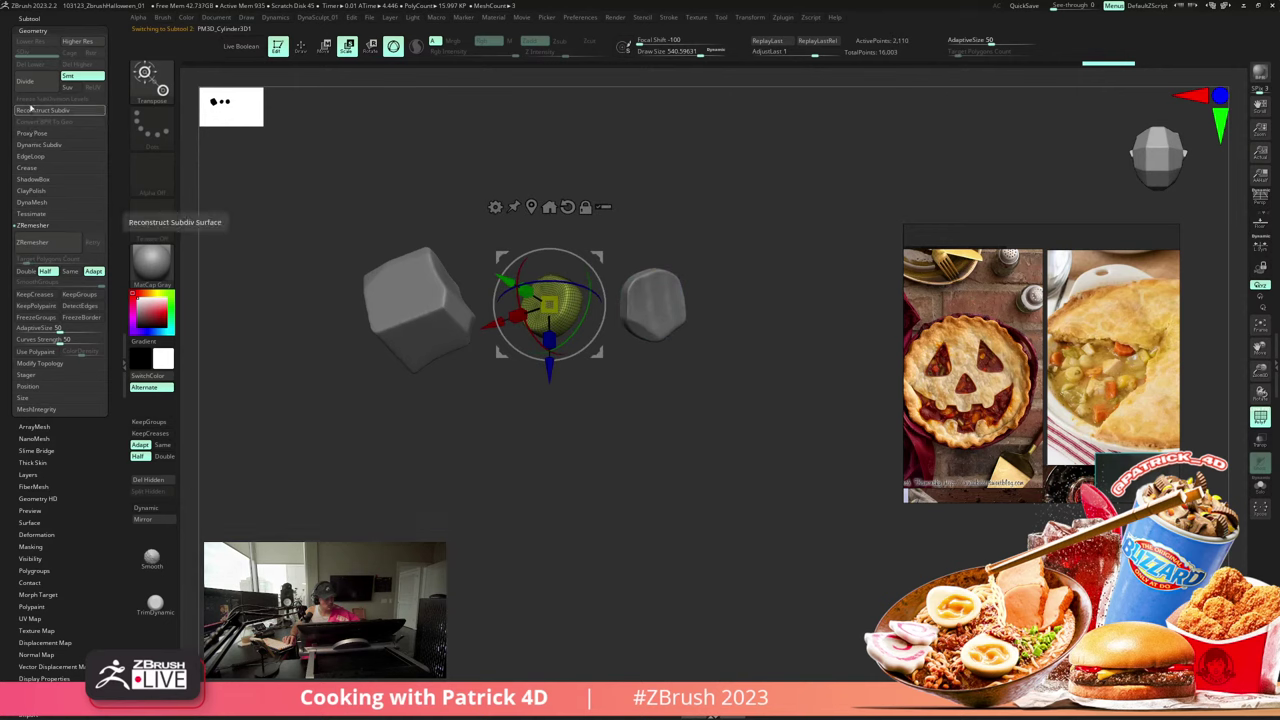
{"action": "left_click", "coordinate": [38, 19]}
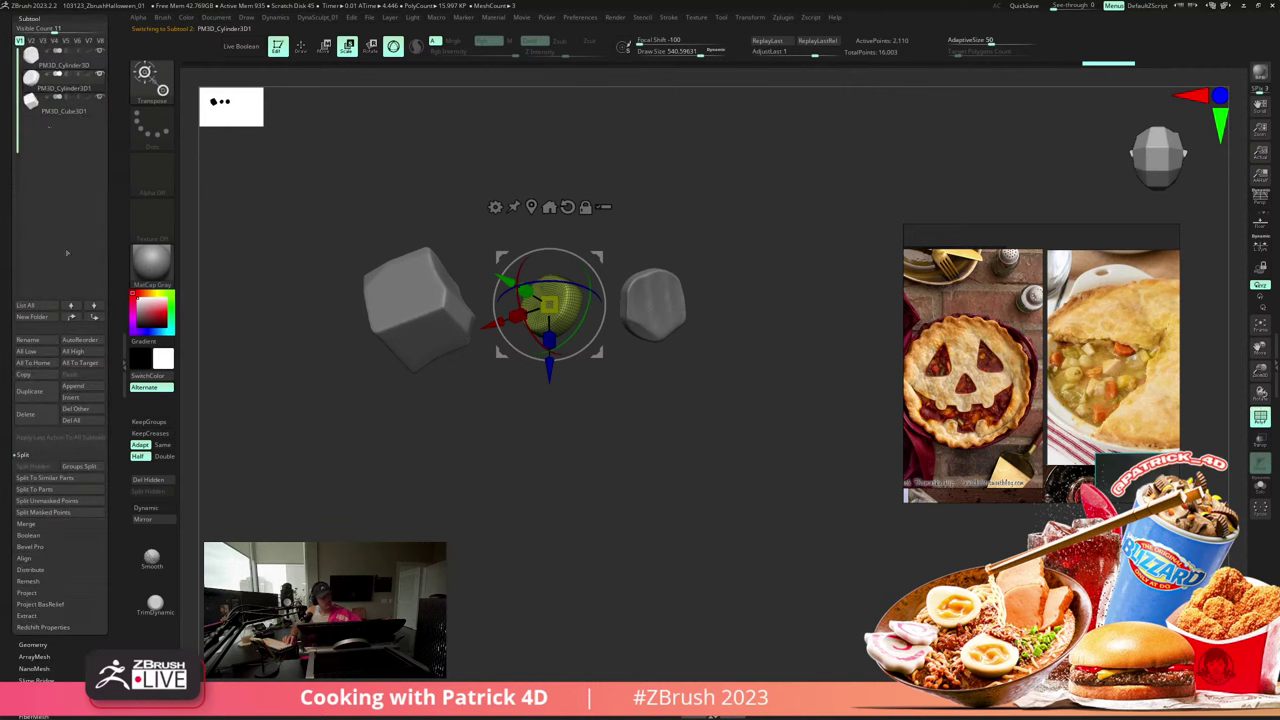
{"action": "left_click", "coordinate": [30, 391]}
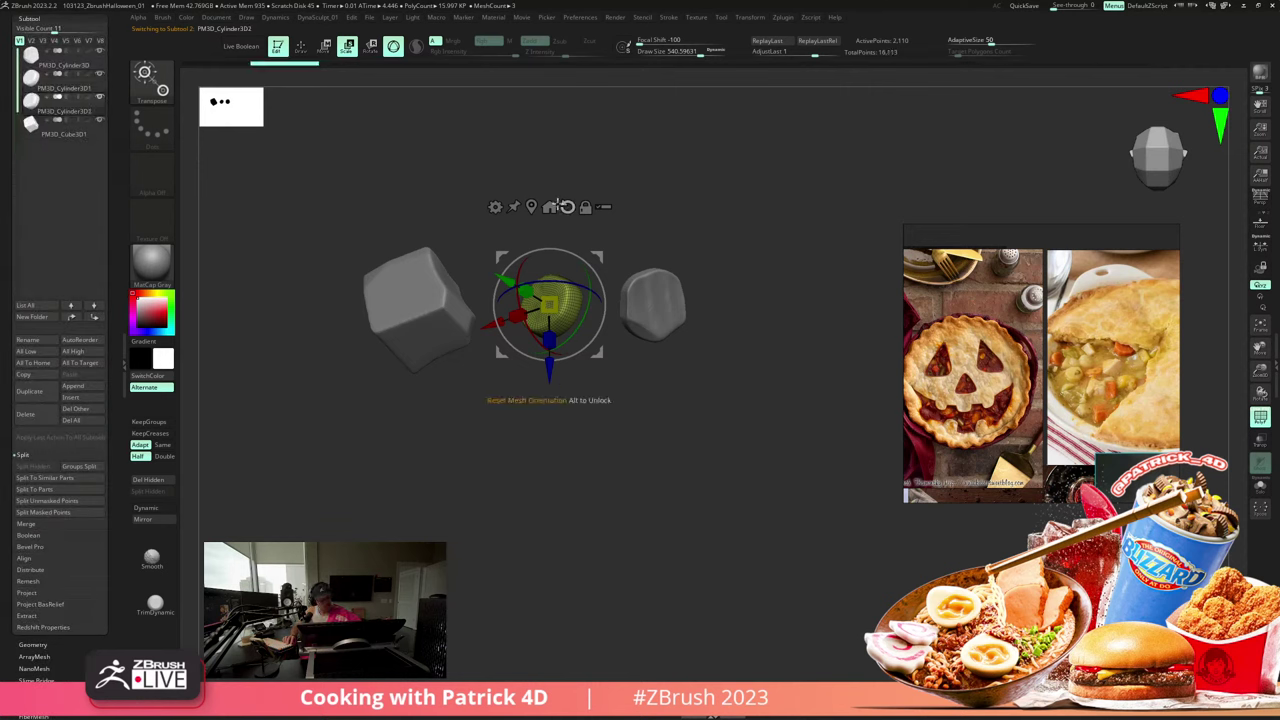
{"action": "left_click", "coordinate": [551, 203]}
{"action": "left_click_drag", "start_coordinate": [479, 304], "coordinate": [684, 306]}
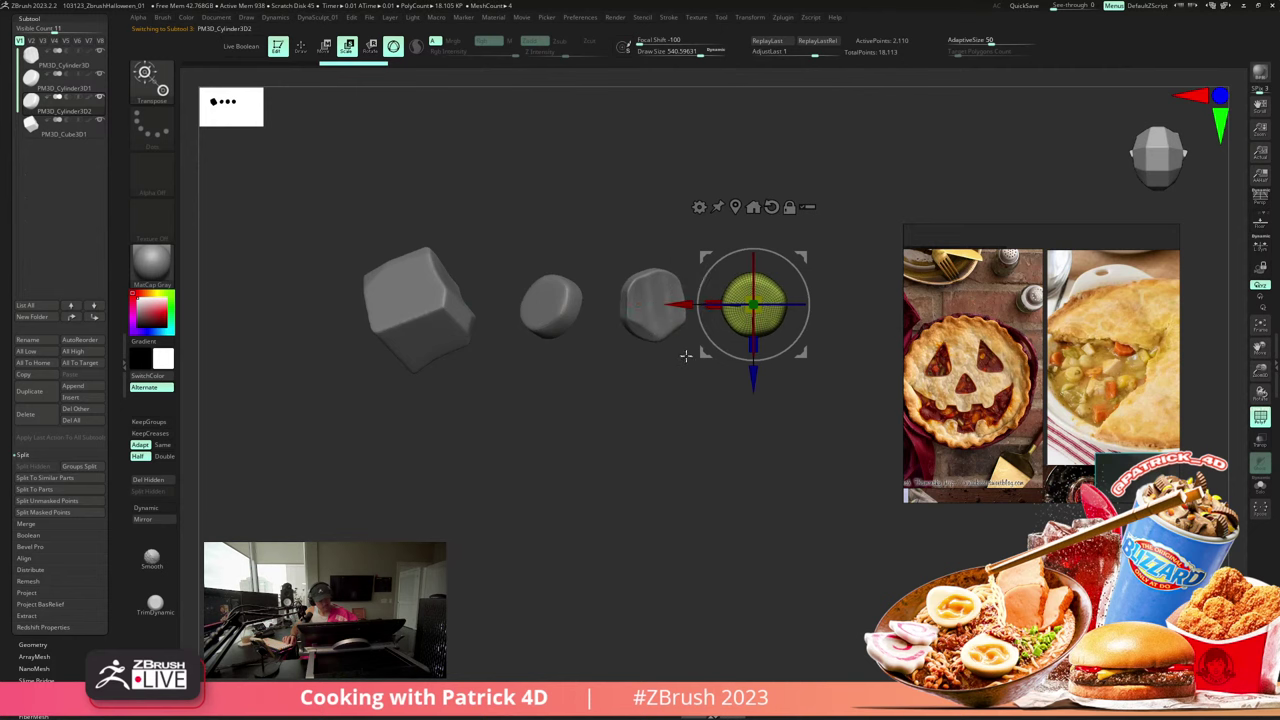
- Cut the copied disc straight across into a half-disc and re-DynaMesh it at resolution 128
{"action": "left_click_drag", "start_coordinate": [624, 402], "coordinate": [543, 457], "text": "alt"}
{"action": "key", "text": "b"}
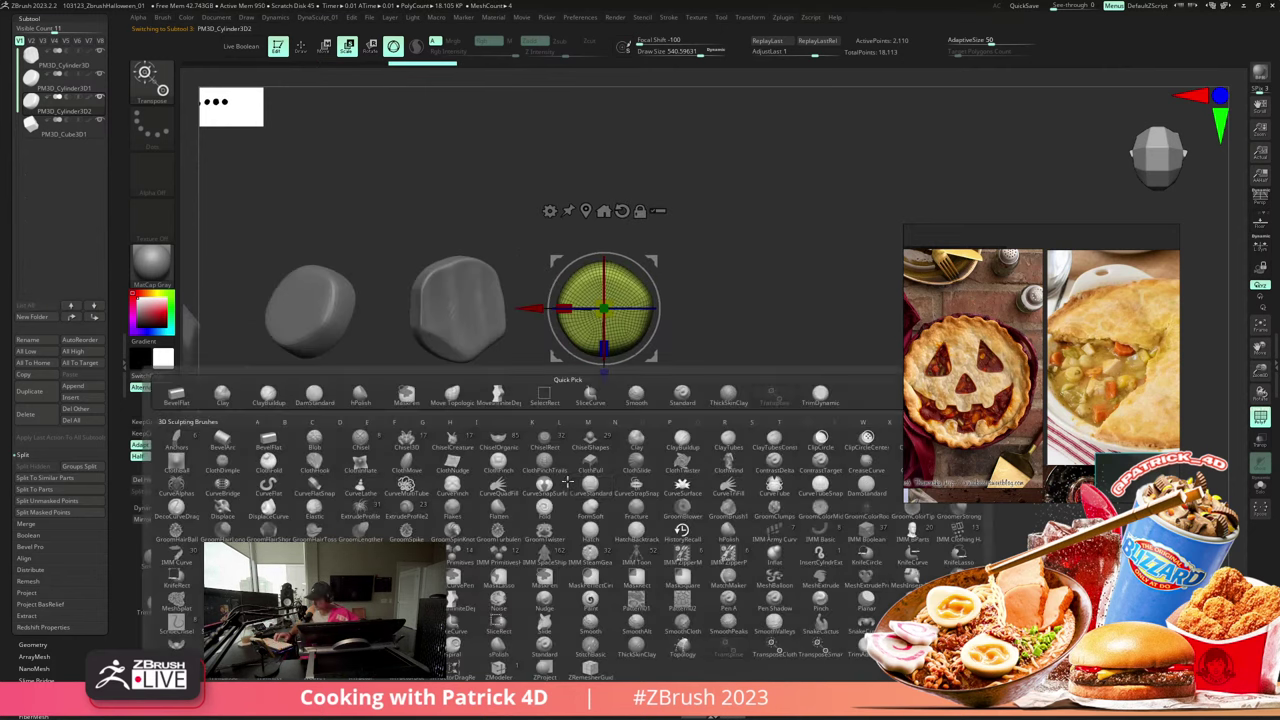
{"action": "key", "text": "m"}
{"action": "key", "text": "t"}
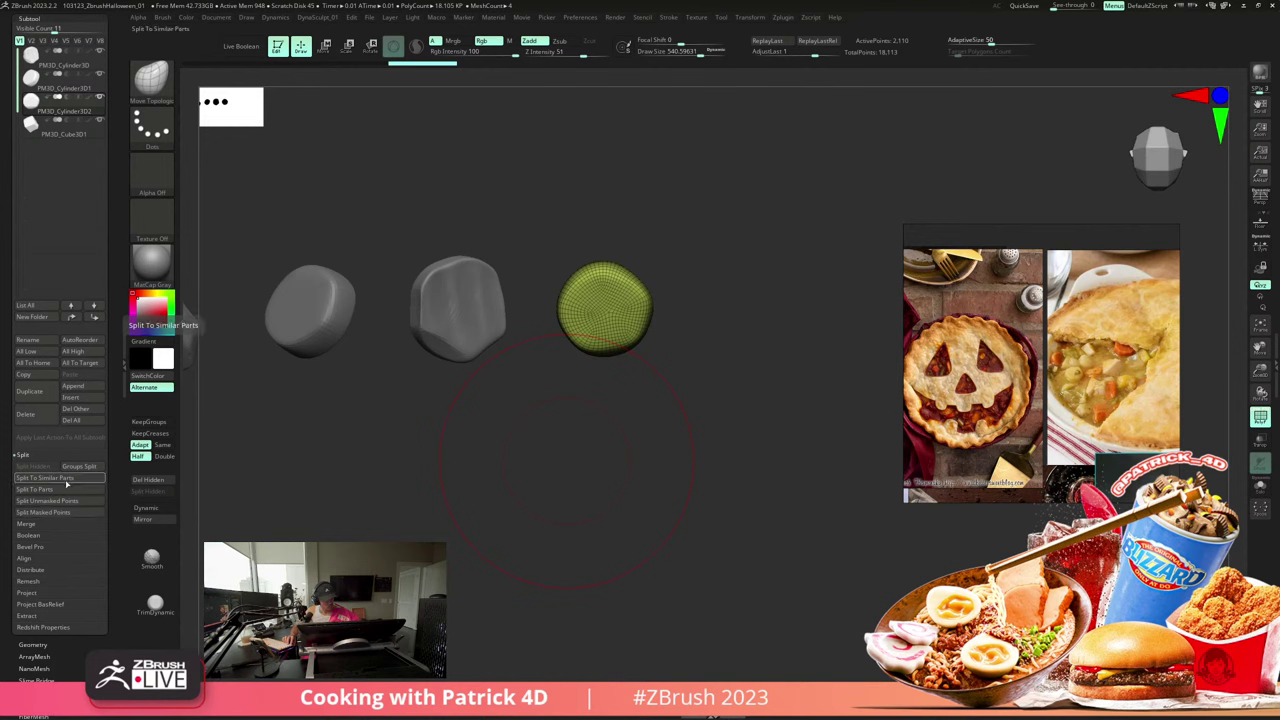
{"action": "left_click", "coordinate": [348, 50]}
{"action": "left_click_drag", "start_coordinate": [601, 374], "coordinate": [591, 411]}
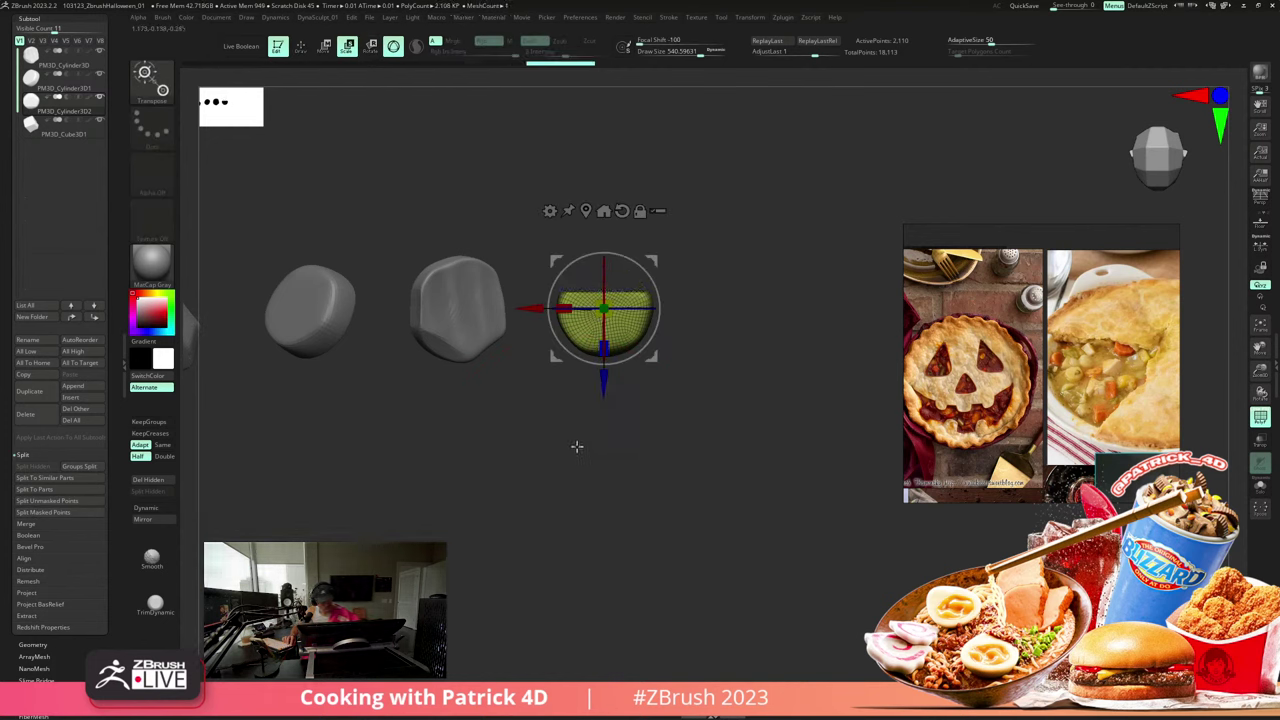
{"action": "left_click", "coordinate": [26, 645]}
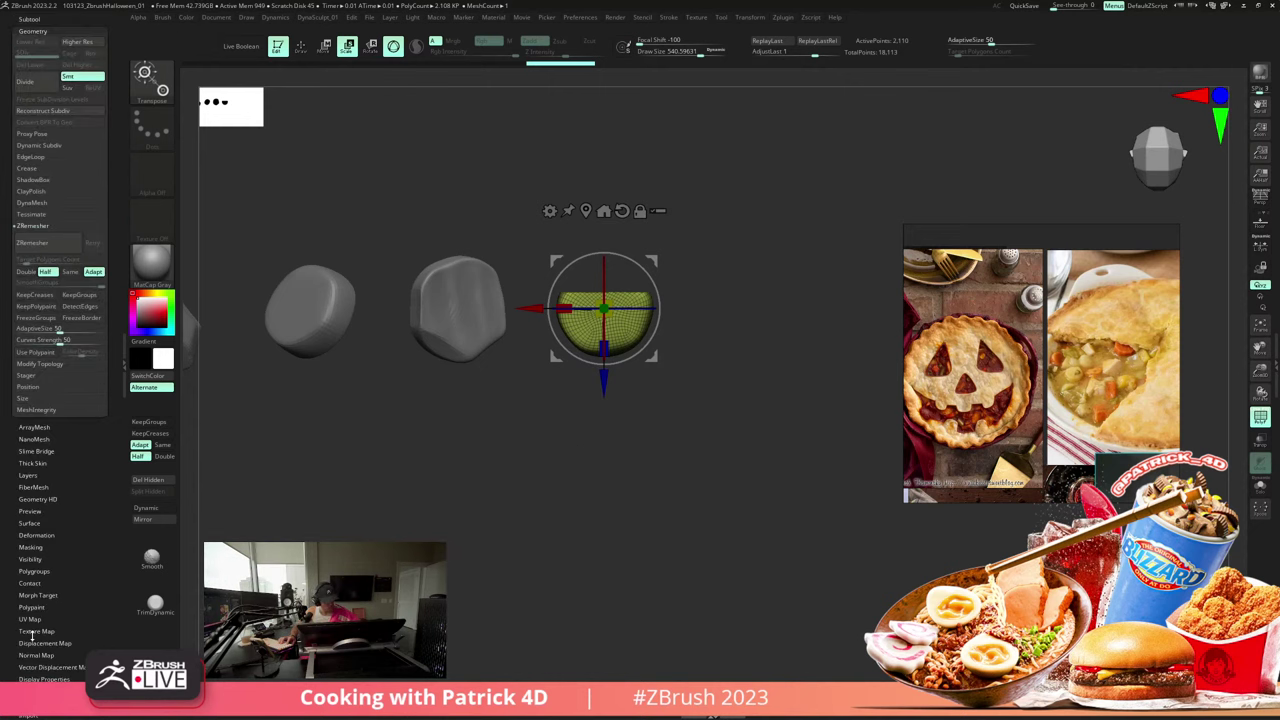
{"action": "left_click", "coordinate": [30, 203]}
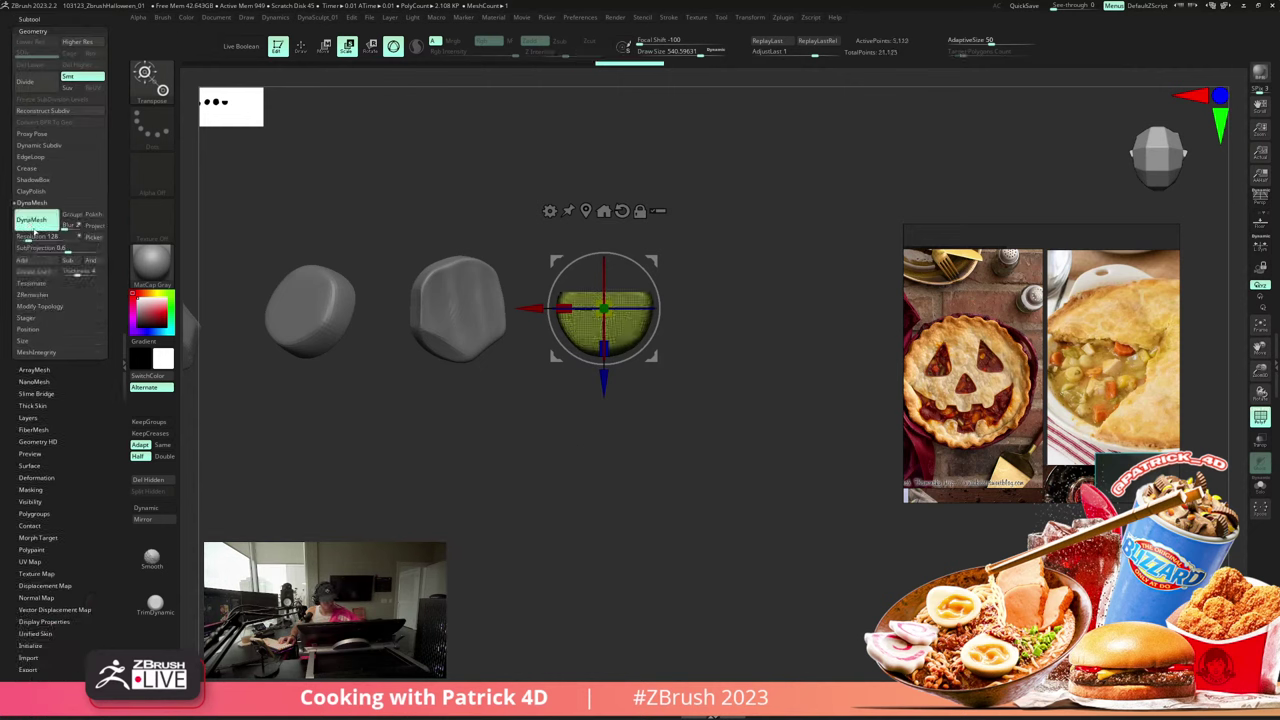
- Insert a cylinder from the IMM Primitives brush at the middle of the half-disc's flat edge
{"action": "key", "text": "b"}
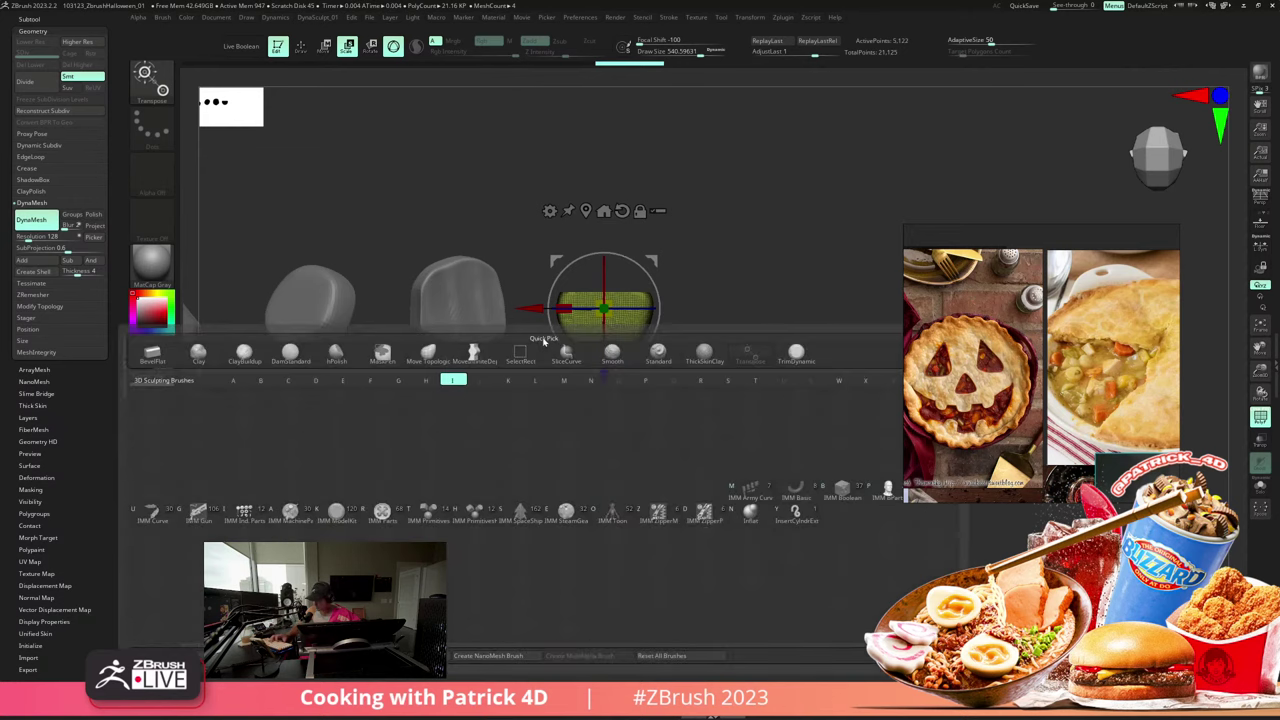
{"action": "left_click", "coordinate": [425, 510]}
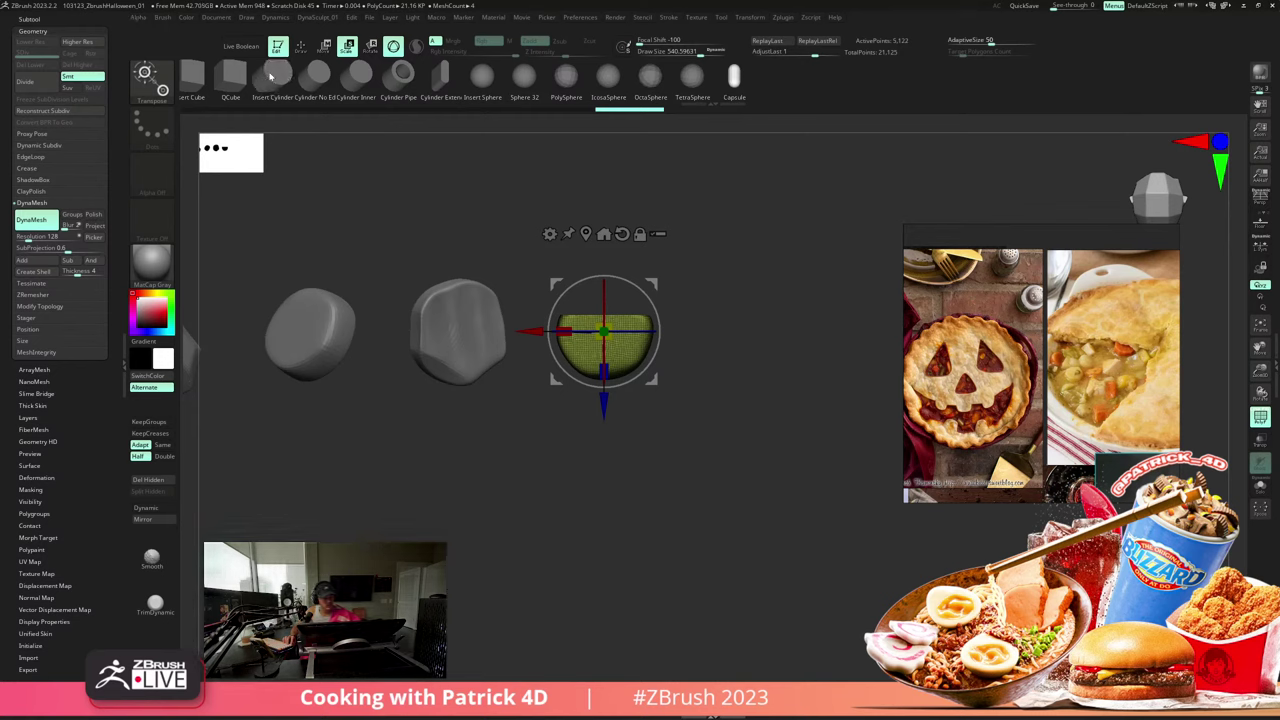
{"action": "left_click", "coordinate": [266, 76]}
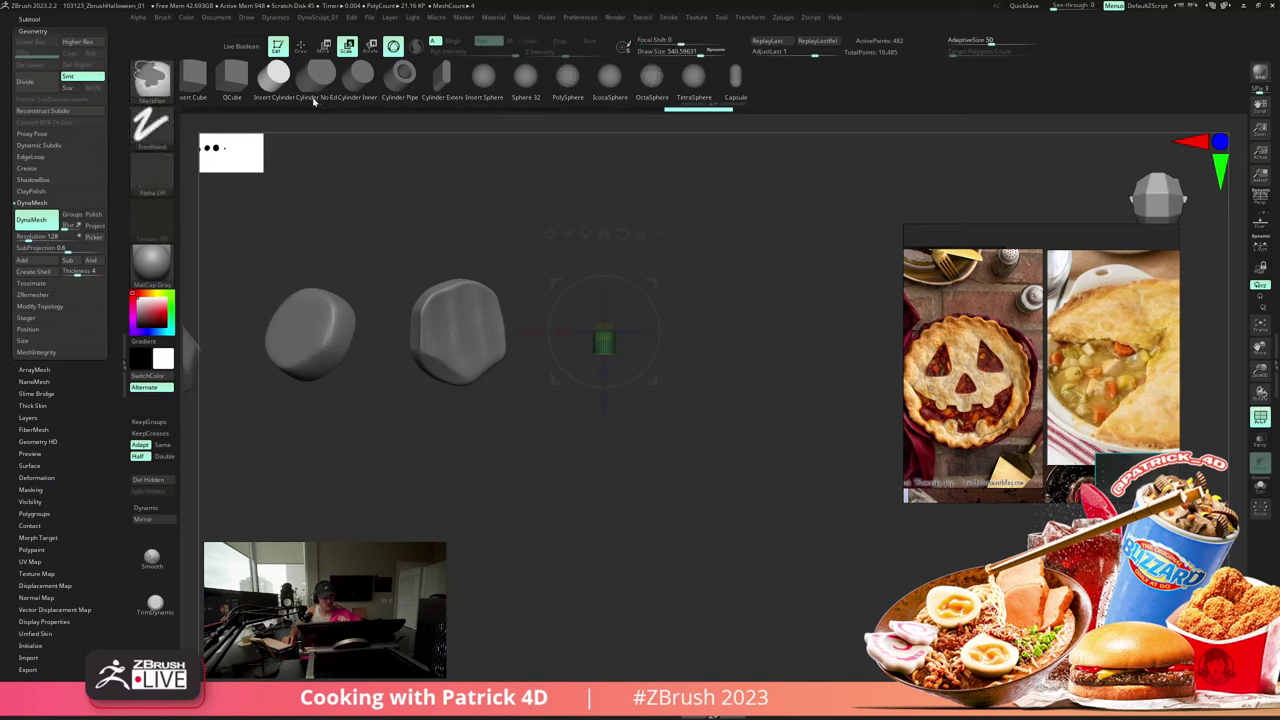
{"action": "key", "text": "ctrl+z"}
{"action": "left_click", "coordinate": [301, 47]}
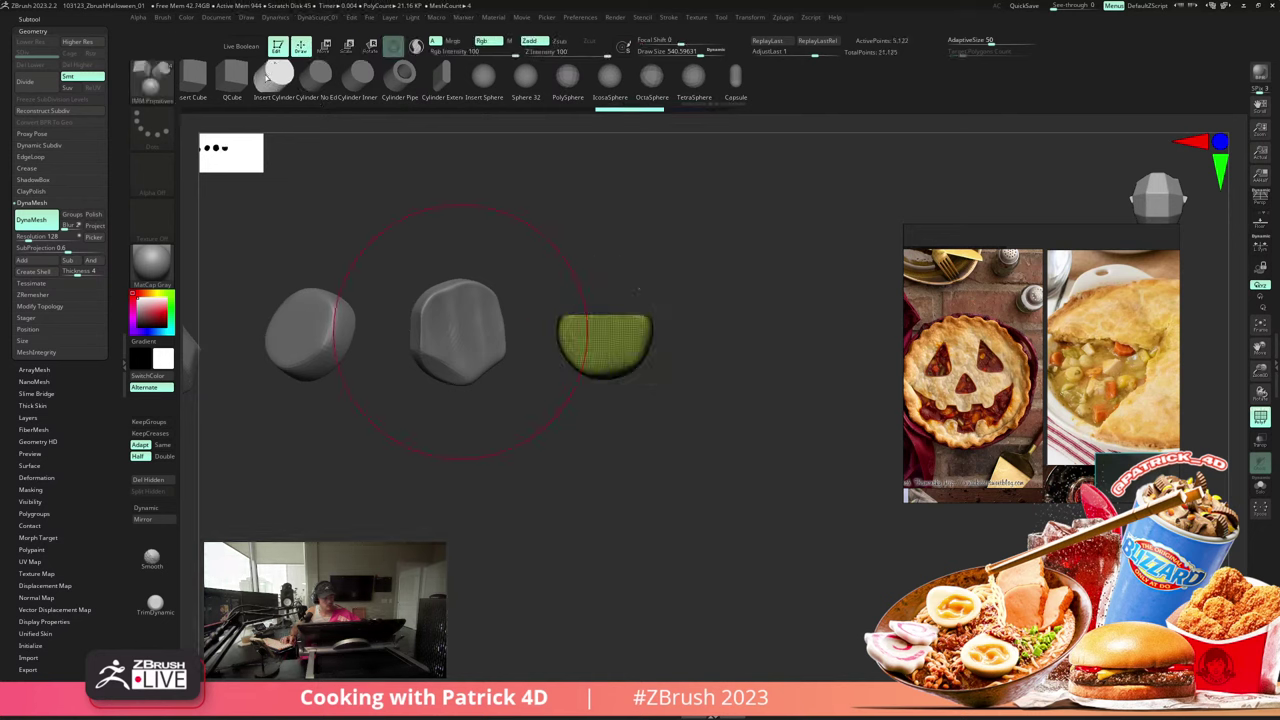
{"action": "left_click_drag", "start_coordinate": [608, 326], "coordinate": [598, 286]}
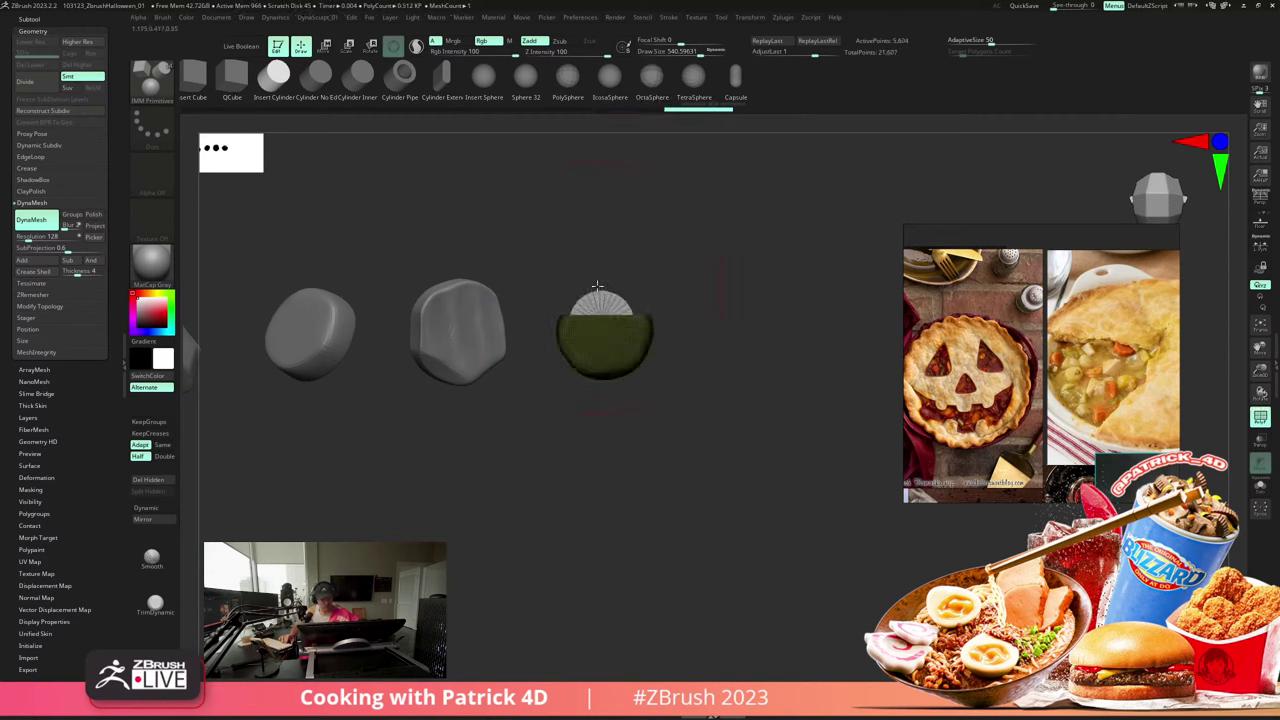
- Position and scale the cylinder through the half-disc's thickness and subtract it with DynaMesh to hollow out a crescent
{"action": "left_click_drag", "start_coordinate": [556, 223], "coordinate": [440, 204]}
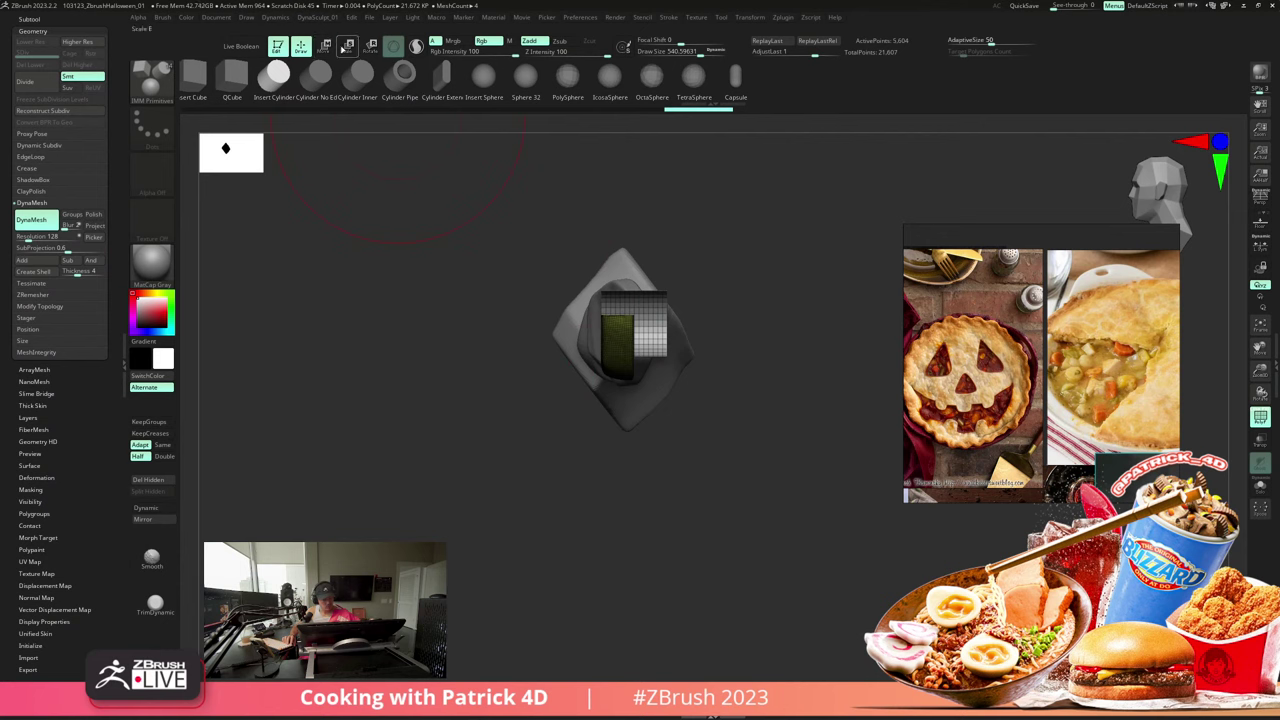
{"action": "left_click", "coordinate": [347, 48]}
{"action": "left_click_drag", "start_coordinate": [676, 323], "coordinate": [662, 323]}
{"action": "left_click_drag", "start_coordinate": [310, 232], "coordinate": [420, 238], "text": "shift"}
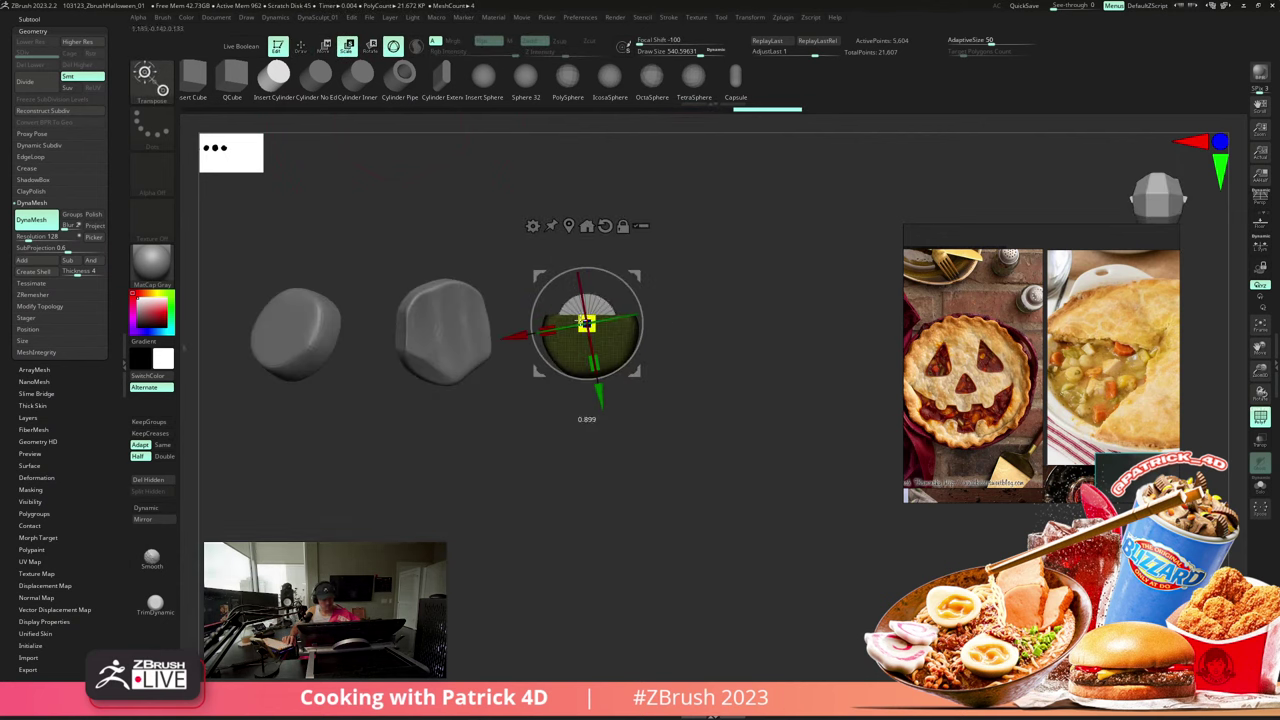
{"action": "left_click_drag", "start_coordinate": [584, 322], "coordinate": [582, 322]}
{"action": "mouse_move", "coordinate": [514, 206]}
{"action": "left_mouse_down"}
{"action": "mouse_move", "coordinate": [489, 202]}
{"action": "mouse_move", "coordinate": [511, 204]}
{"action": "mouse_move", "coordinate": [494, 203]}
{"action": "mouse_move", "coordinate": [494, 183]}
{"action": "mouse_move", "coordinate": [491, 198]}
{"action": "mouse_move", "coordinate": [503, 197]}
{"action": "mouse_move", "coordinate": [474, 197]}
{"action": "mouse_move", "coordinate": [493, 200]}
{"action": "mouse_move", "coordinate": [492, 134]}
{"action": "left_mouse_up"}
{"action": "key", "text": "q"}
{"action": "key", "text": "w"}
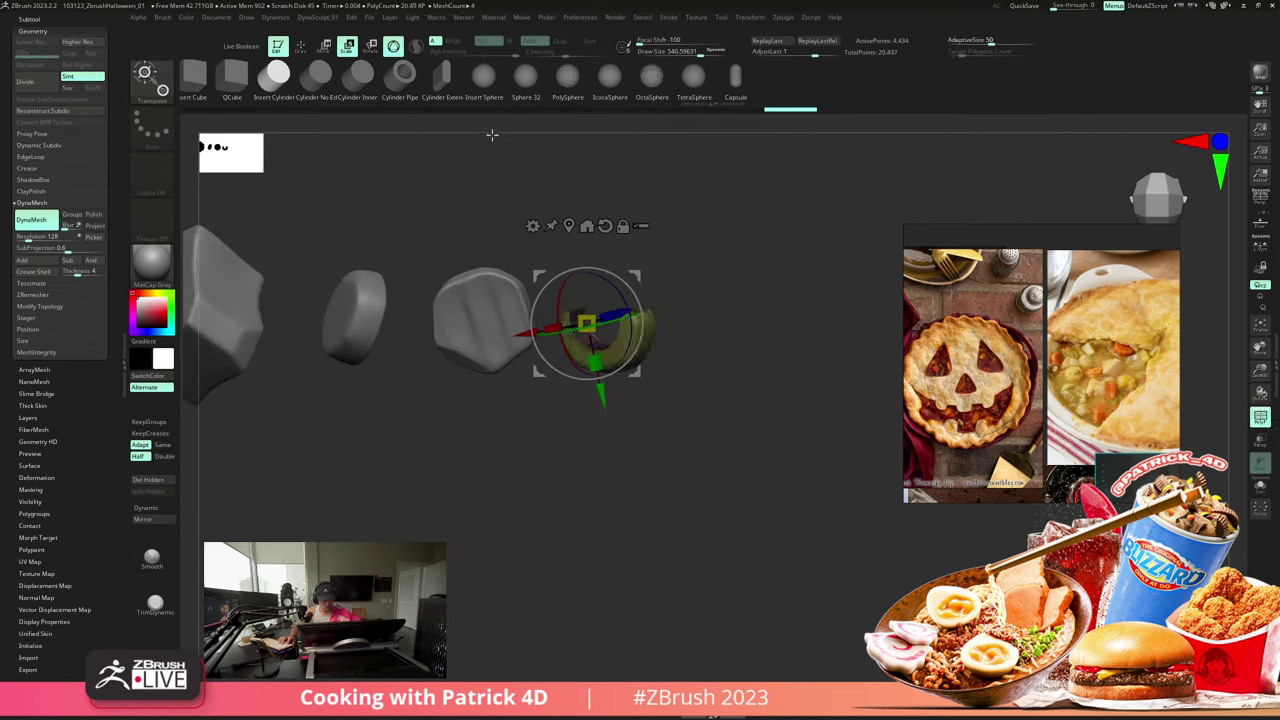
- Isolate the crescent's inner curved polygroup and mask everything except that surface
{"action": "left_click", "coordinate": [301, 46]}
{"action": "mouse_move", "coordinate": [491, 200]}
{"action": "left_mouse_down", "text": "alt"}
{"action": "mouse_move", "coordinate": [549, 229]}
{"action": "mouse_move", "coordinate": [527, 222]}
{"action": "mouse_move", "coordinate": [560, 279]}
{"action": "left_mouse_up", "text": "alt"}
{"action": "left_click", "coordinate": [566, 389], "text": "ctrl+shift"}
{"action": "left_click", "coordinate": [526, 271], "text": "ctrl"}
{"action": "left_click", "coordinate": [524, 266], "text": "ctrl+shift"}
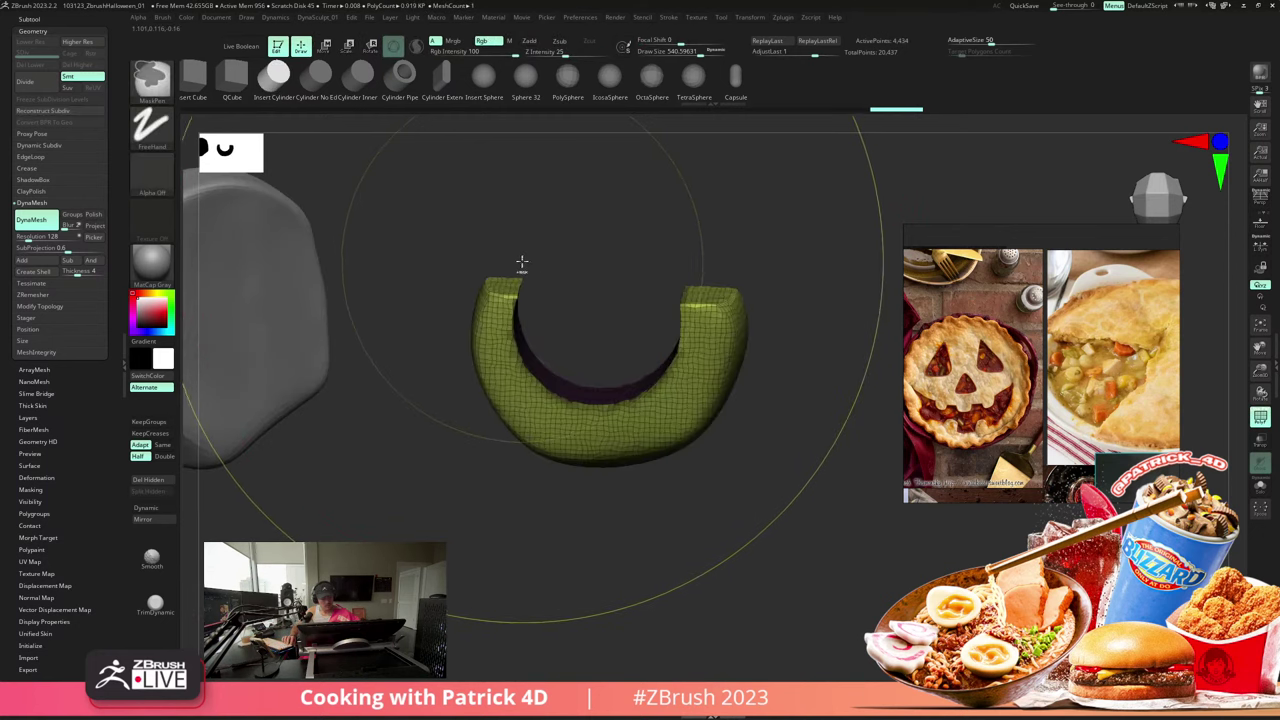
{"action": "left_click", "coordinate": [522, 262], "text": "ctrl"}
{"action": "key", "text": "w"}
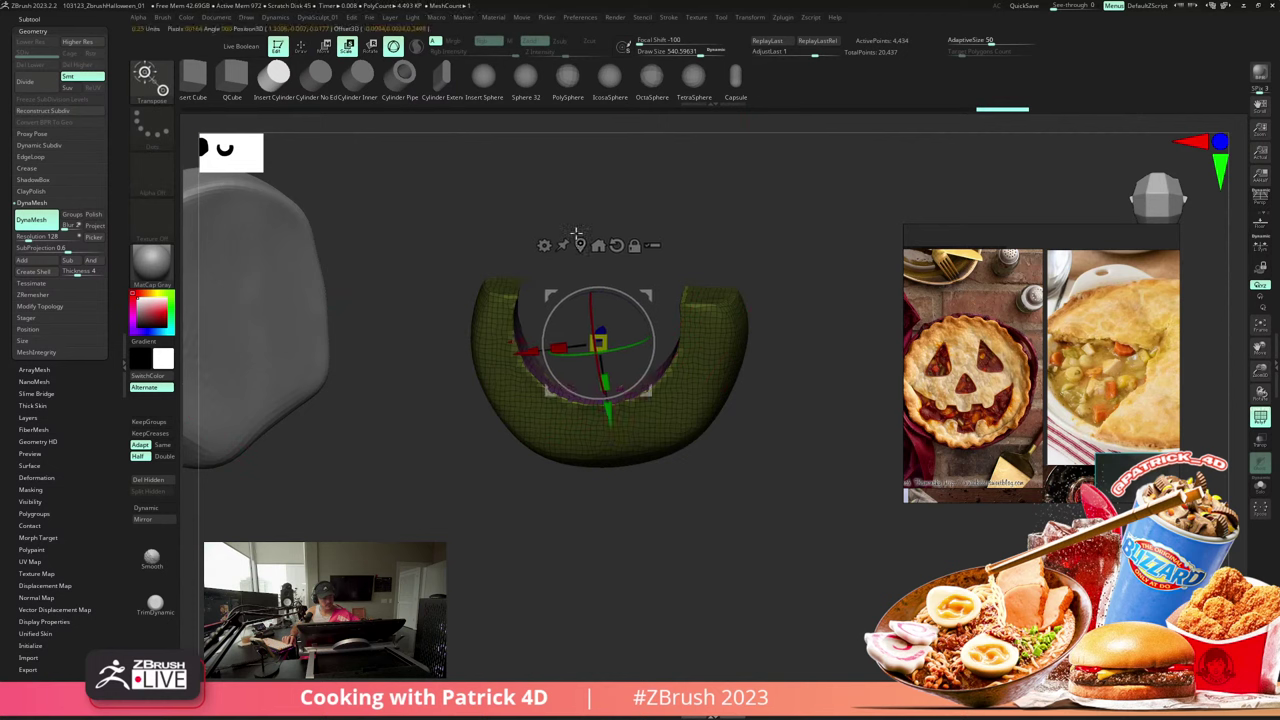
- Shift and stretch the crescent's unmasked inner curve, clear the mask and re-DynaMesh the piece
{"action": "left_click_drag", "start_coordinate": [583, 338], "coordinate": [572, 349]}
{"action": "left_click_drag", "start_coordinate": [608, 416], "coordinate": [607, 413]}
{"action": "left_click_drag", "start_coordinate": [380, 203], "coordinate": [394, 220], "text": "ctrl"}
{"action": "mouse_move", "coordinate": [382, 206]}
{"action": "left_mouse_down", "text": "ctrl"}
{"action": "mouse_move", "coordinate": [434, 231]}
{"action": "mouse_move", "coordinate": [409, 208]}
{"action": "mouse_move", "coordinate": [497, 306]}
{"action": "left_mouse_up", "text": "ctrl"}
- Mask the remeshed crescent again so only its inner curved surface stays editable
{"action": "left_click", "coordinate": [306, 51]}
{"action": "left_click", "coordinate": [554, 354], "text": "ctrl+shift"}
{"action": "left_click", "coordinate": [517, 270], "text": "ctrl"}
{"action": "left_click", "coordinate": [514, 274], "text": "ctrl+shift"}
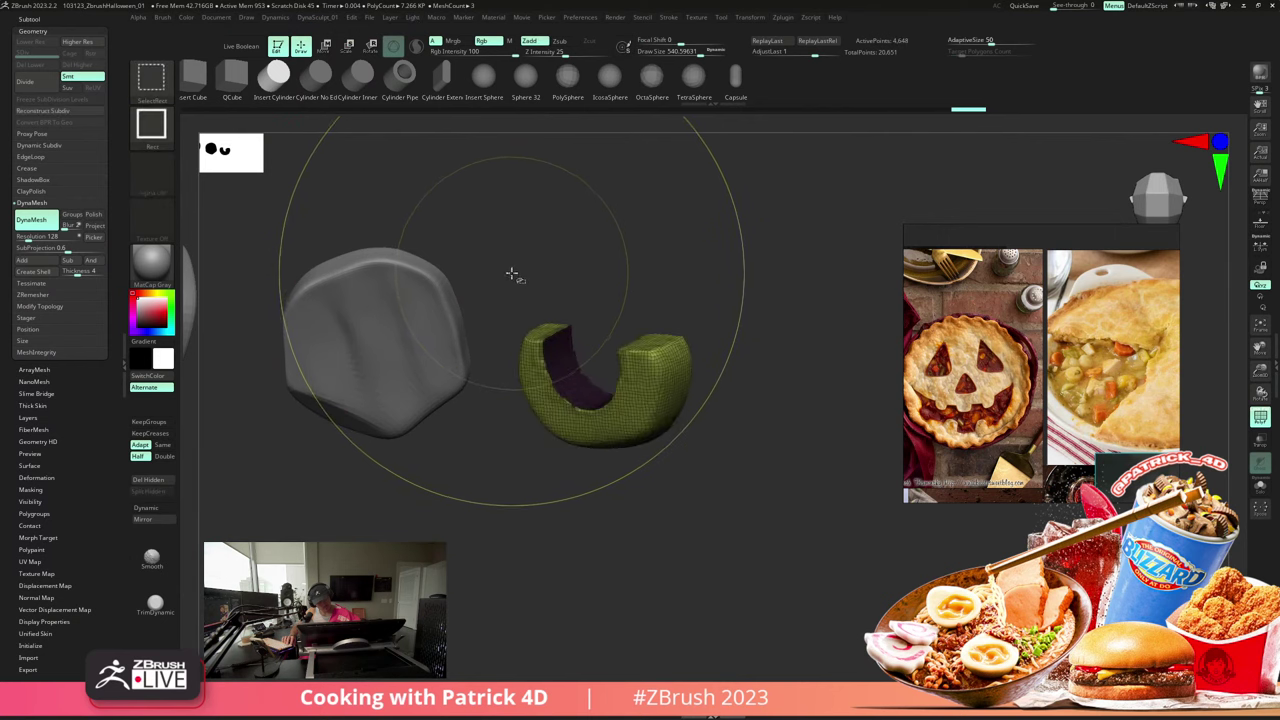
{"action": "left_click", "coordinate": [510, 277], "text": "ctrl"}
{"action": "left_click_drag", "start_coordinate": [495, 284], "coordinate": [537, 314], "text": "shift"}
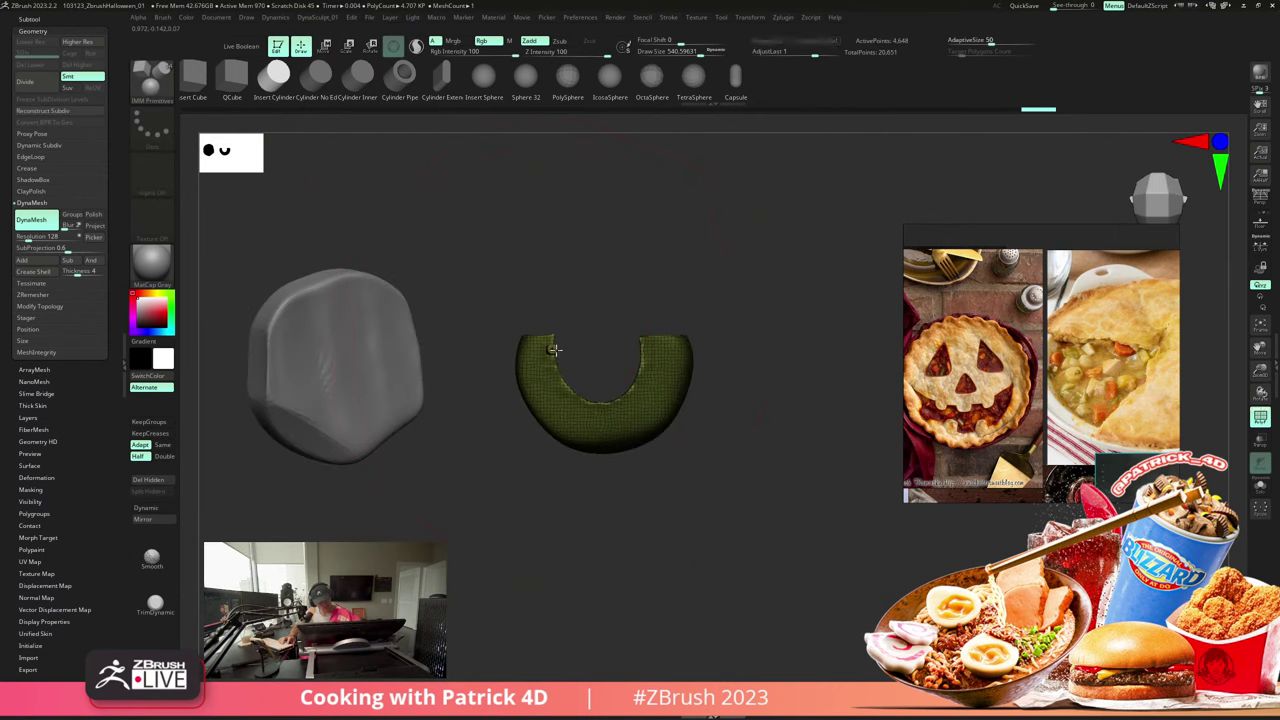
{"action": "left_click", "coordinate": [551, 347], "text": "alt"}
- Reshape the crescent's inner edge with the Move Topological brush at a draw size of about 205 and re-DynaMesh it
{"action": "key", "text": "b"}
{"action": "key", "text": "m"}
{"action": "key", "text": "t"}
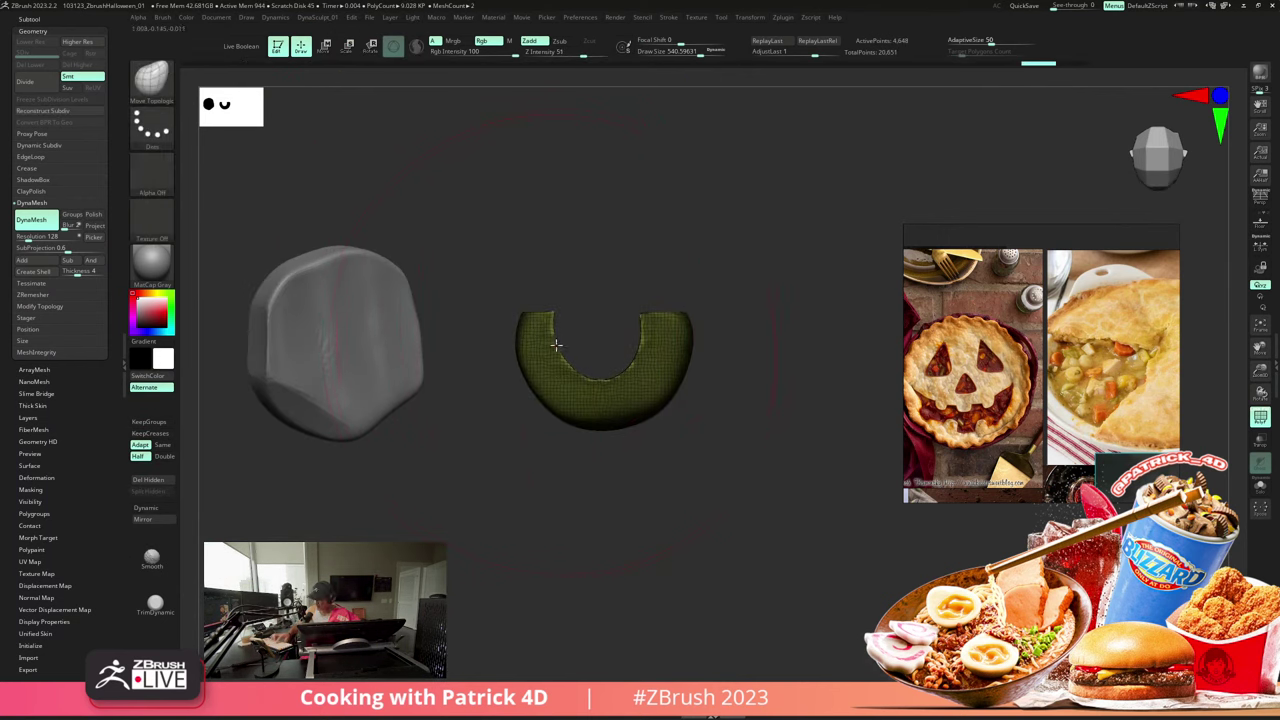
{"action": "mouse_move", "coordinate": [552, 338]}
{"action": "left_mouse_down"}
{"action": "mouse_move", "coordinate": [537, 340]}
{"action": "mouse_move", "coordinate": [559, 333]}
{"action": "left_mouse_up"}
{"action": "key", "text": "ctrl+z"}
{"action": "key", "text": "s"}
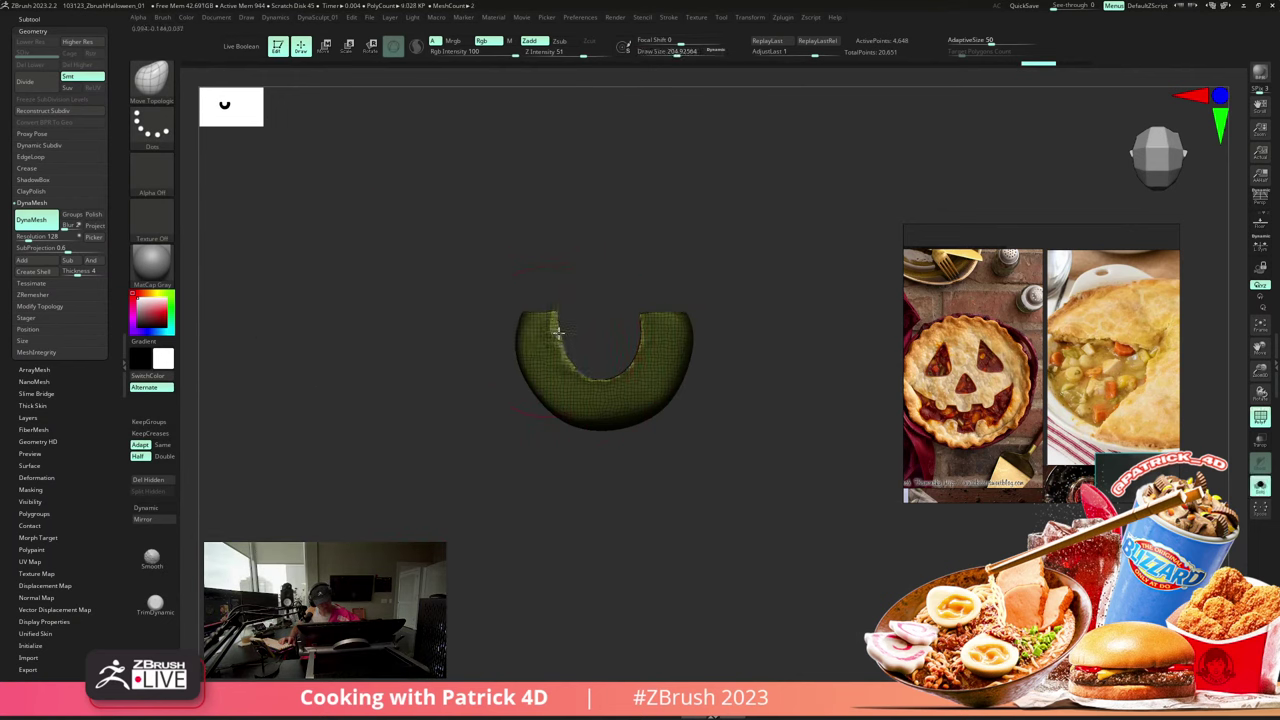
{"action": "key", "text": "alt+shift+s"}
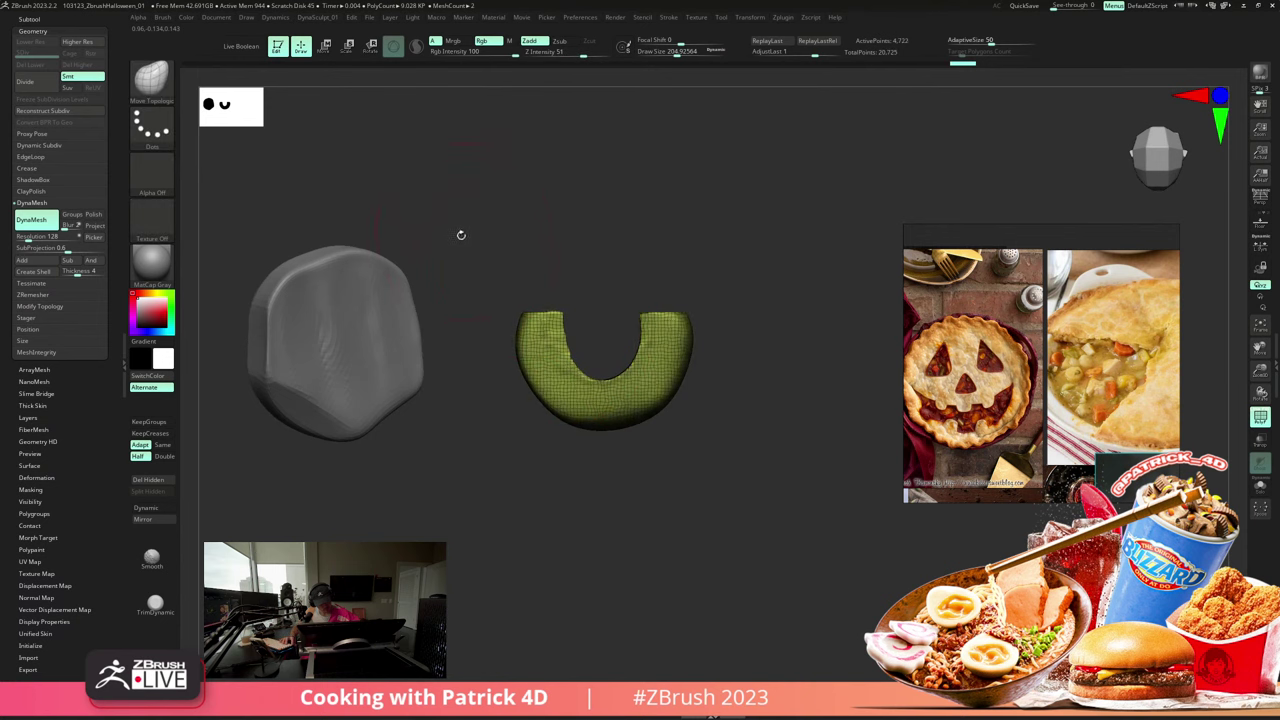
{"action": "mouse_move", "coordinate": [460, 234]}
{"action": "left_mouse_down"}
{"action": "mouse_move", "coordinate": [477, 309]}
{"action": "mouse_move", "coordinate": [466, 240]}
{"action": "mouse_move", "coordinate": [451, 246]}
{"action": "mouse_move", "coordinate": [471, 266]}
{"action": "mouse_move", "coordinate": [486, 251]}
{"action": "left_mouse_up"}
- Carve shallow irregularities into the crescent's rim with the DamStandard brush and smooth its sides and cut ends
{"action": "key", "text": "b"}
{"action": "key", "text": "s"}
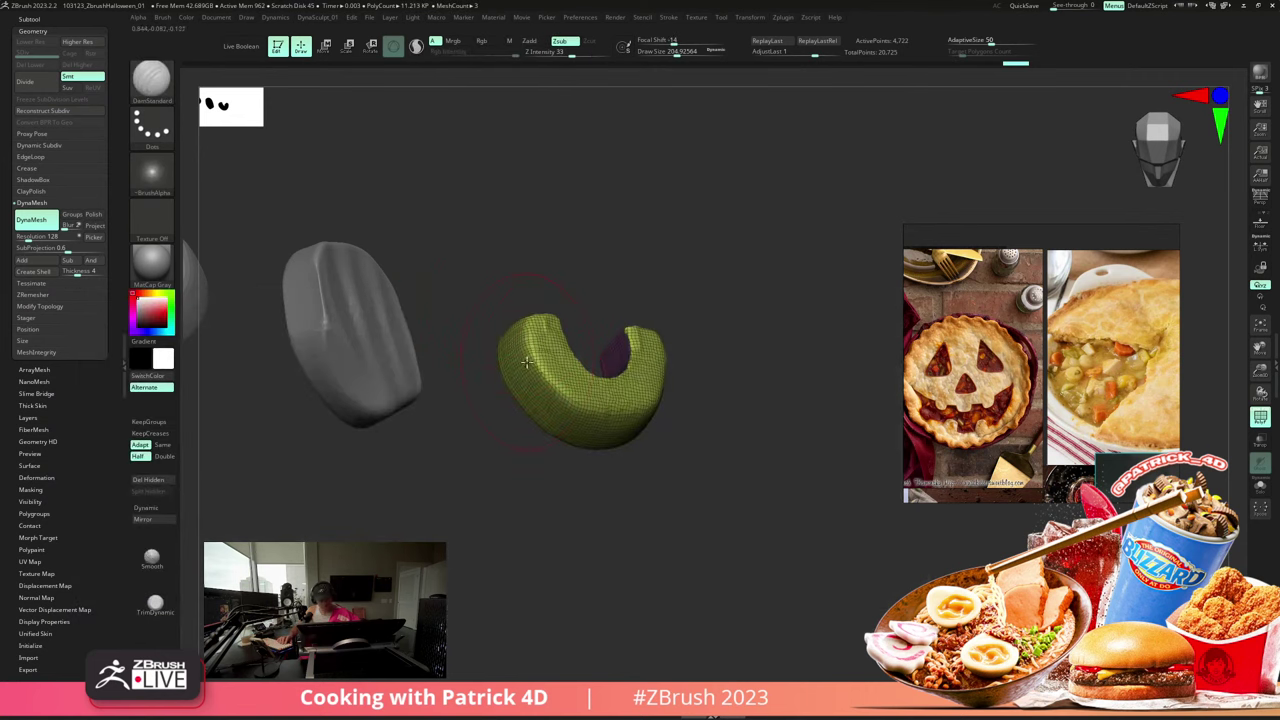
{"action": "mouse_move", "coordinate": [505, 305]}
{"action": "left_mouse_down"}
{"action": "mouse_move", "coordinate": [486, 289]}
{"action": "mouse_move", "coordinate": [507, 338]}
{"action": "left_mouse_up"}
{"action": "key", "text": "shift+f"}
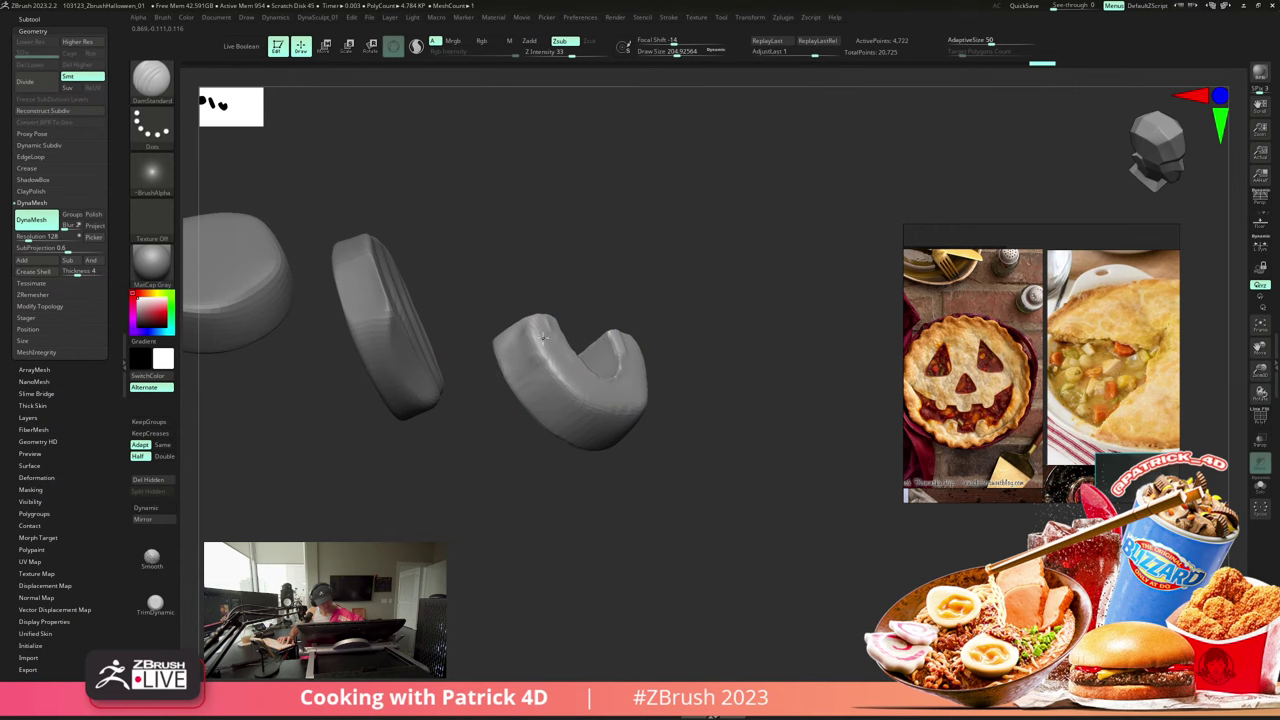
{"action": "left_click_drag", "start_coordinate": [563, 395], "coordinate": [525, 186]}
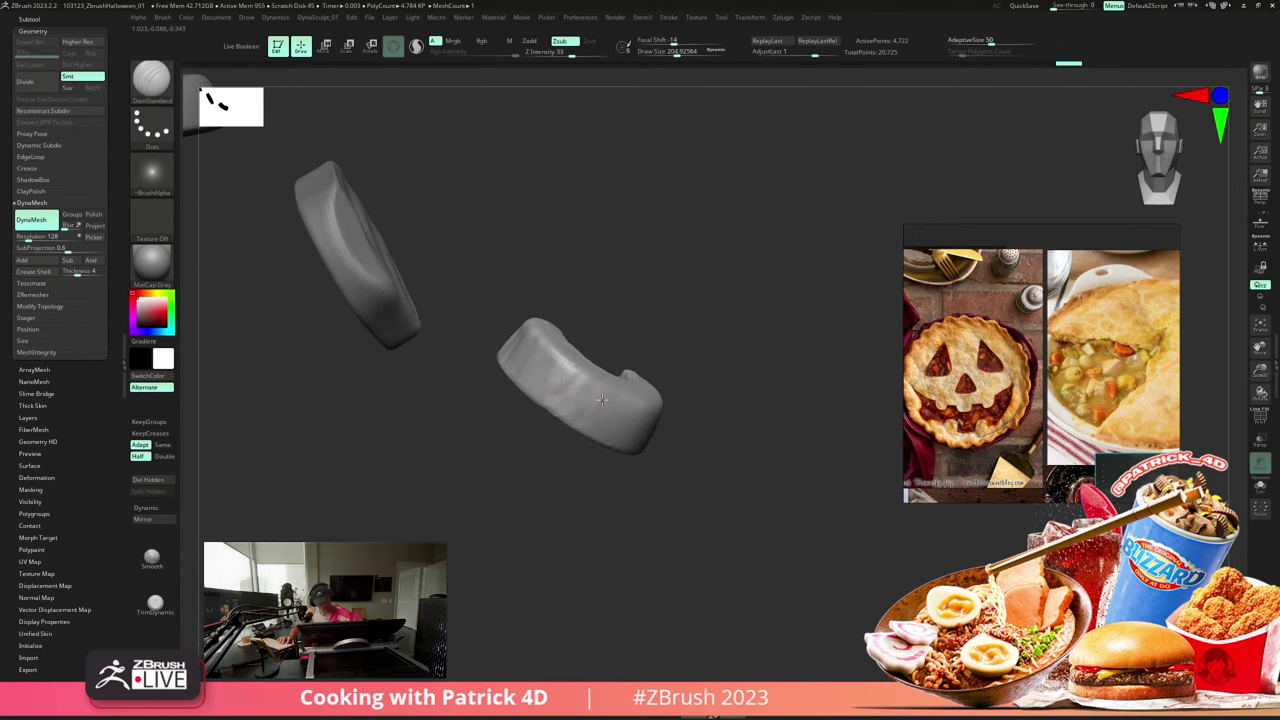
{"action": "left_click_drag", "start_coordinate": [634, 329], "coordinate": [594, 390]}
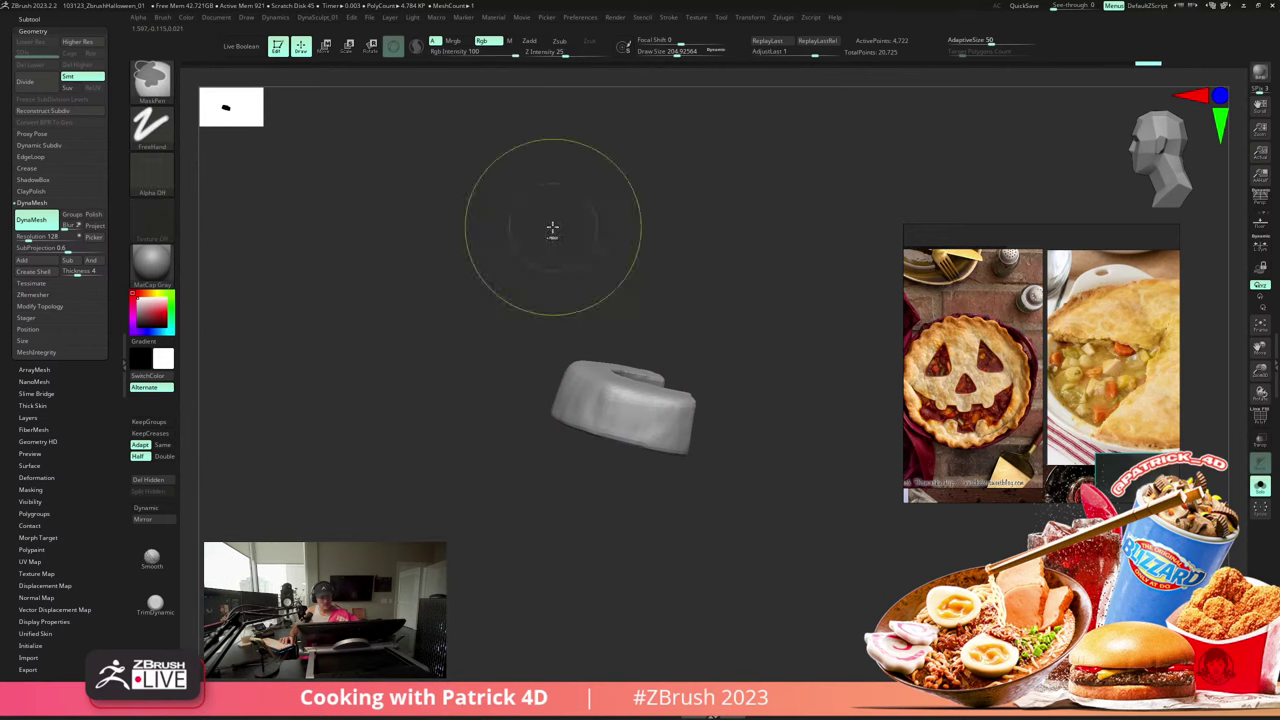
{"action": "left_click_drag", "start_coordinate": [551, 229], "coordinate": [525, 288], "text": "shift"}
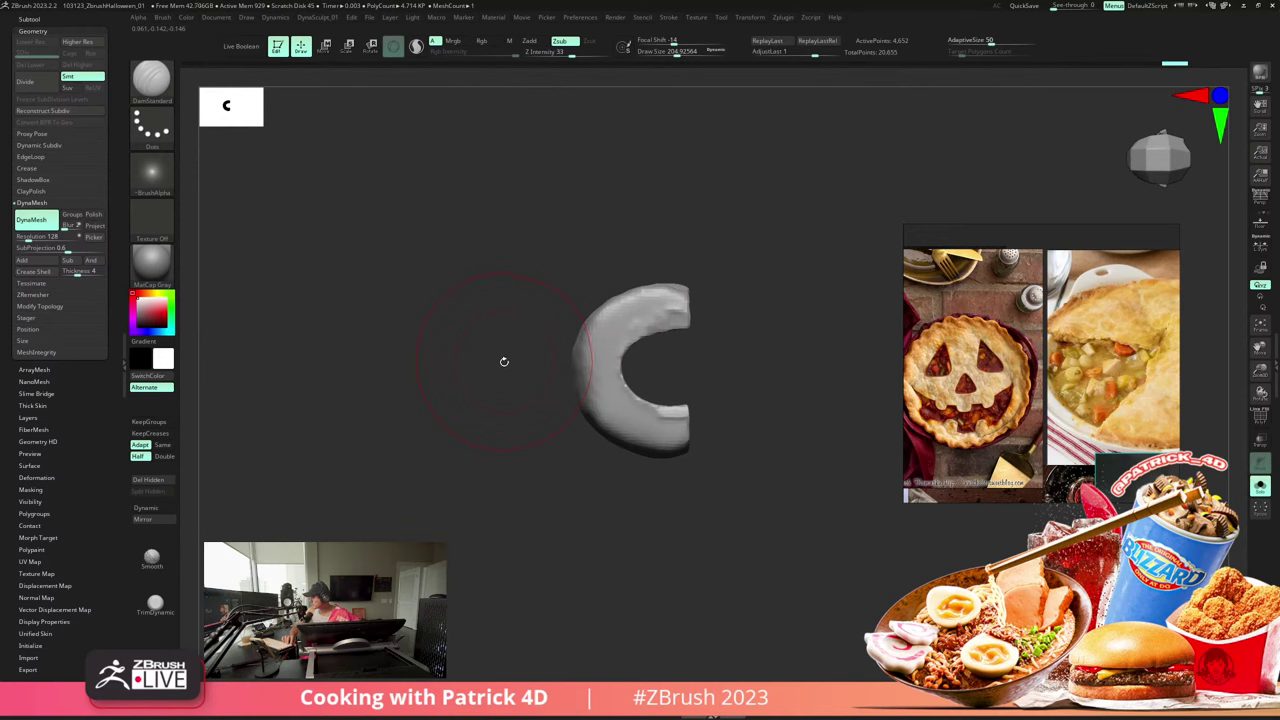
{"action": "mouse_move", "coordinate": [433, 432]}
{"action": "left_mouse_down"}
{"action": "mouse_move", "coordinate": [403, 374]}
{"action": "mouse_move", "coordinate": [416, 424]}
{"action": "mouse_move", "coordinate": [431, 415]}
{"action": "left_mouse_up"}
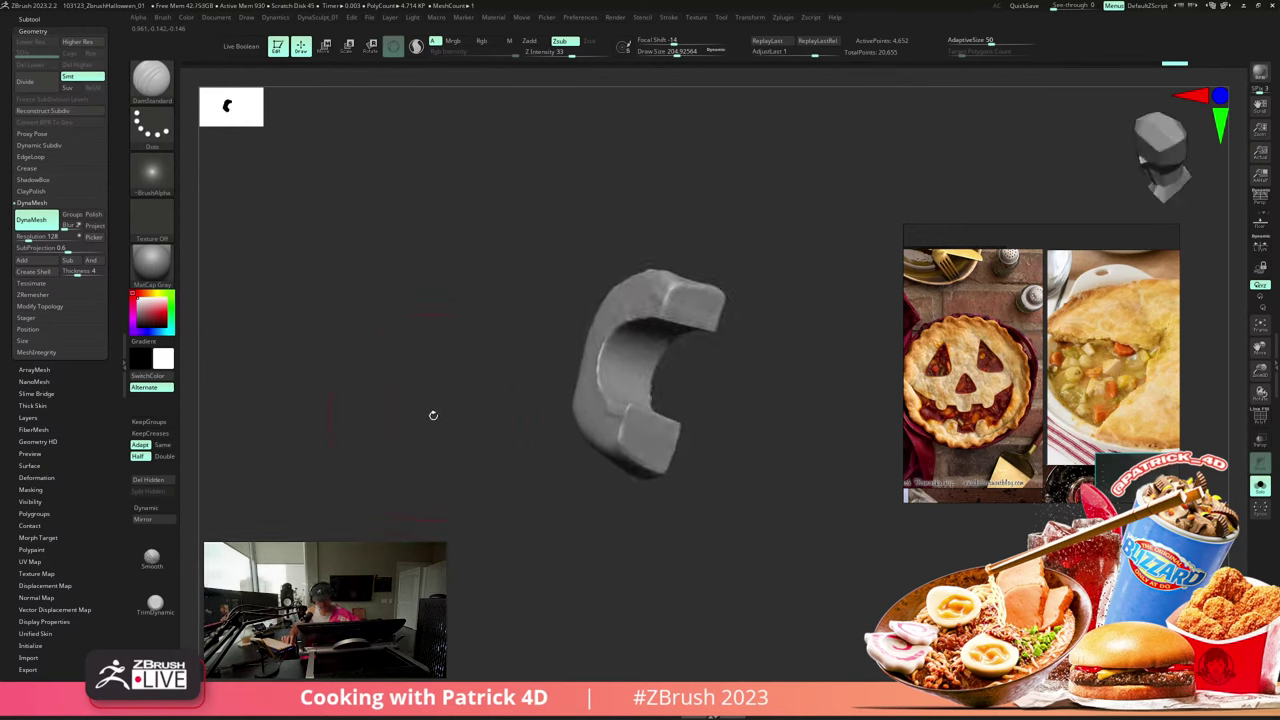
{"action": "mouse_move", "coordinate": [612, 388]}
{"action": "left_mouse_down", "text": "shift"}
{"action": "mouse_move", "coordinate": [632, 326]}
{"action": "mouse_move", "coordinate": [600, 262]}
{"action": "mouse_move", "coordinate": [535, 235]}
{"action": "mouse_move", "coordinate": [624, 350]}
{"action": "mouse_move", "coordinate": [466, 237]}
{"action": "left_mouse_up", "text": "shift"}
- Remesh the crescent with ZRemesher using Half and KeepGroups, and preview its shape with Dynamic Subdivision
{"action": "key", "text": "shift+f"}
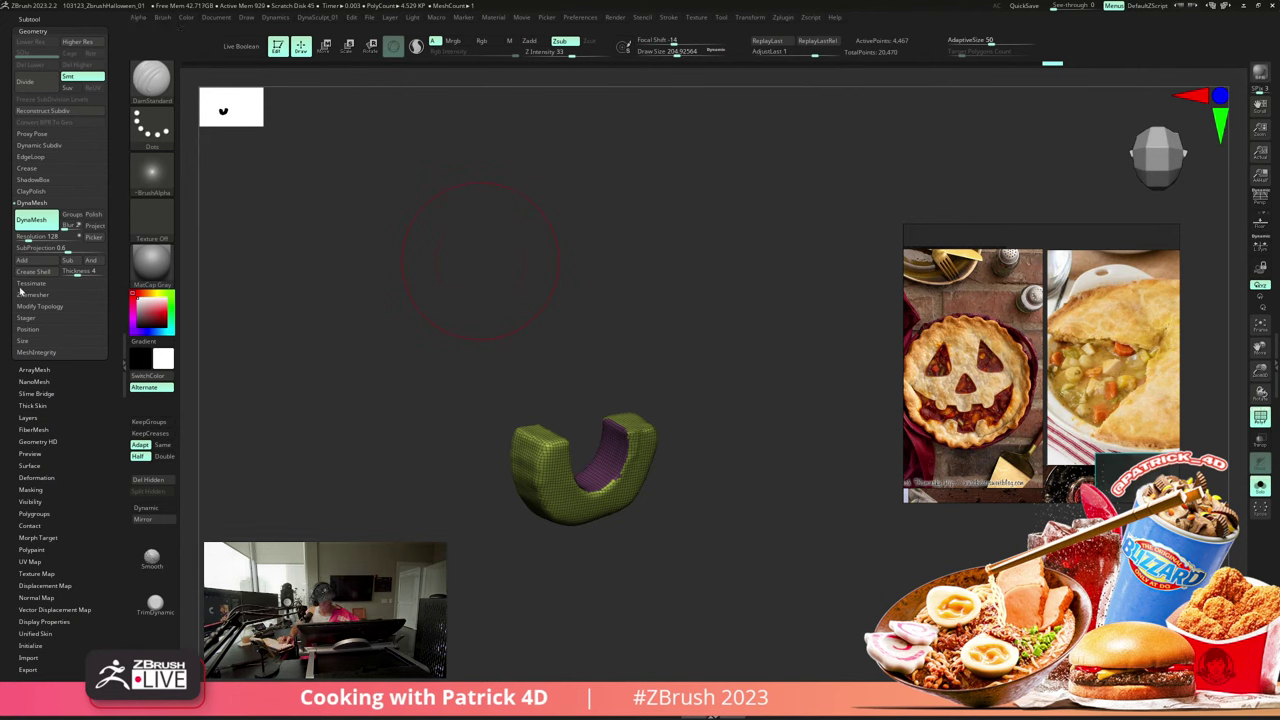
{"action": "left_click", "coordinate": [30, 294]}
{"action": "left_click", "coordinate": [32, 243]}
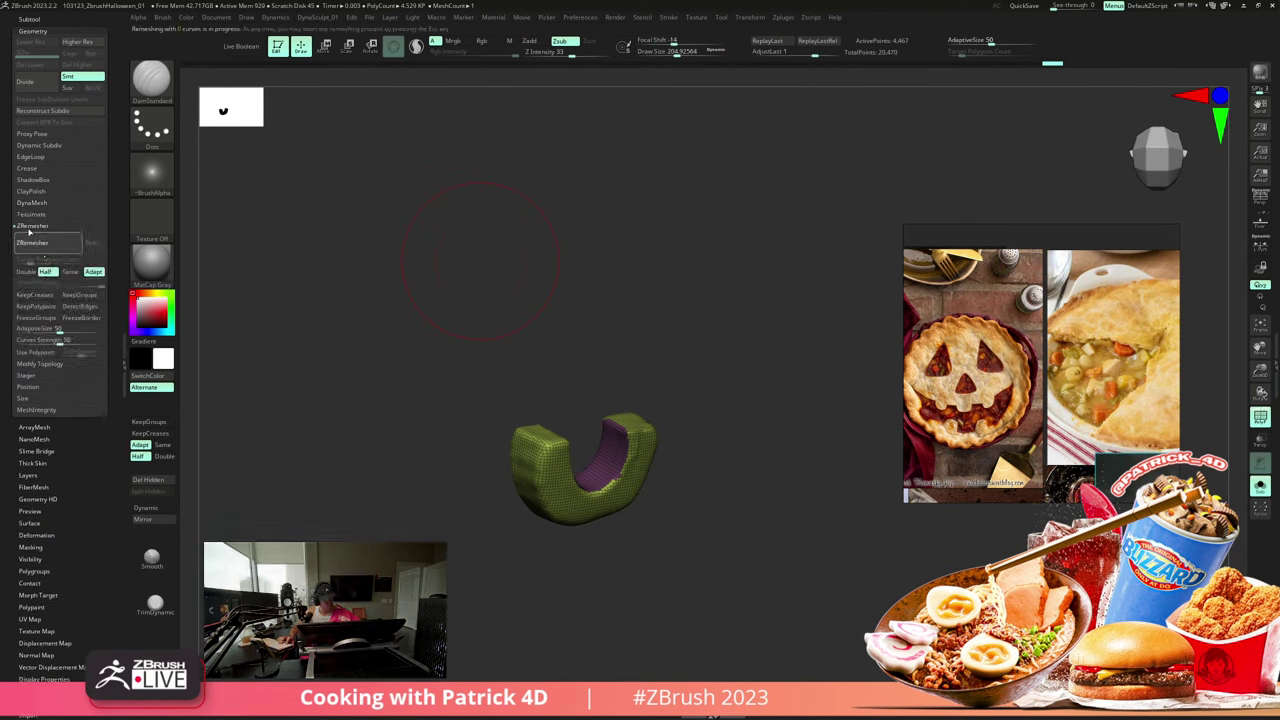
{"action": "left_click", "coordinate": [79, 294]}
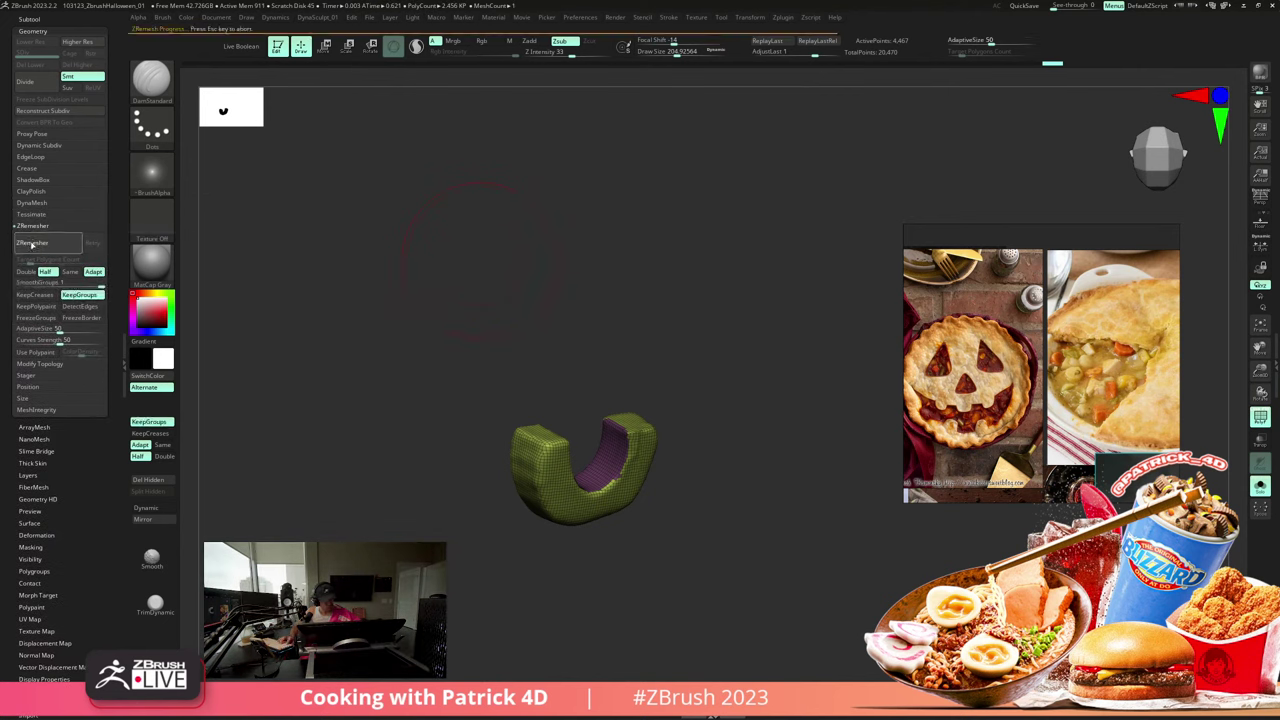
{"action": "key", "text": "shift+f"}
{"action": "key", "text": "d"}
{"action": "key", "text": "shift+d"}
- Show all filling pieces together and nudge the crescent's curve with the Move Topological brush
{"action": "mouse_move", "coordinate": [400, 325]}
{"action": "left_mouse_down", "text": "alt"}
{"action": "mouse_move", "coordinate": [374, 286]}
{"action": "mouse_move", "coordinate": [409, 363]}
{"action": "mouse_move", "coordinate": [384, 307]}
{"action": "left_mouse_up", "text": "alt"}
{"action": "key", "text": "alt+s"}
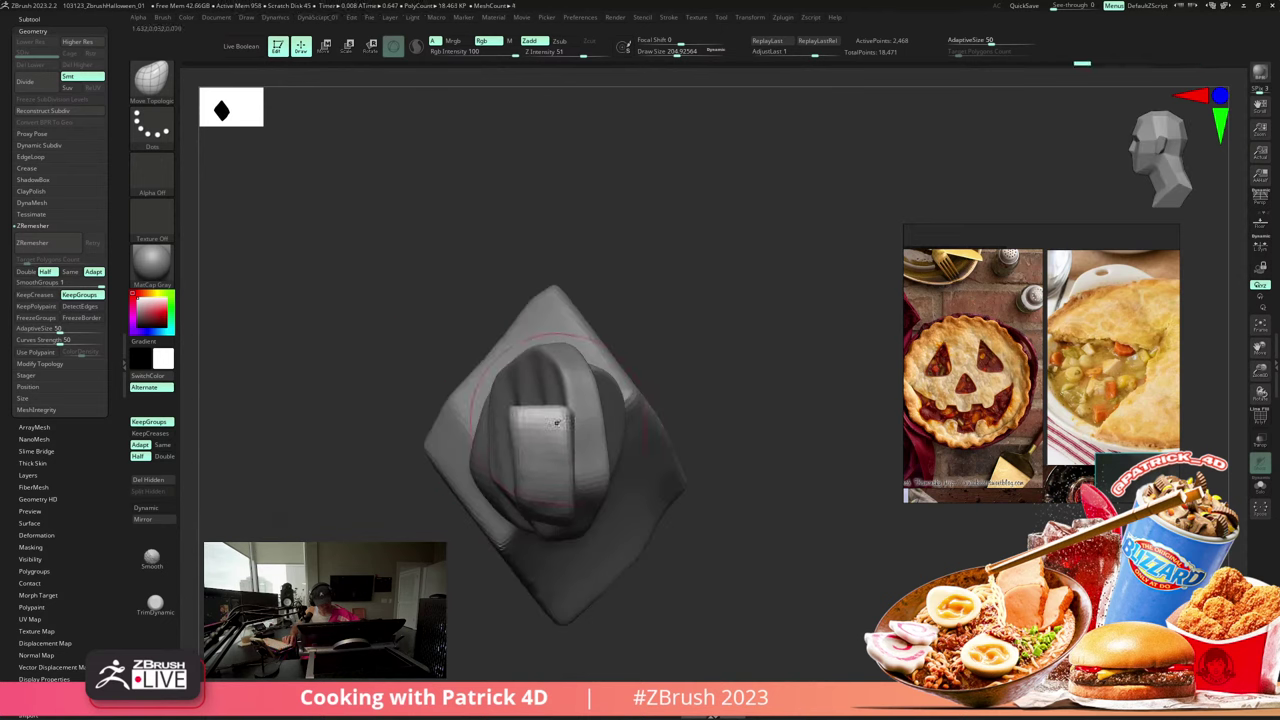
{"action": "left_click_drag", "start_coordinate": [660, 493], "coordinate": [654, 480]}
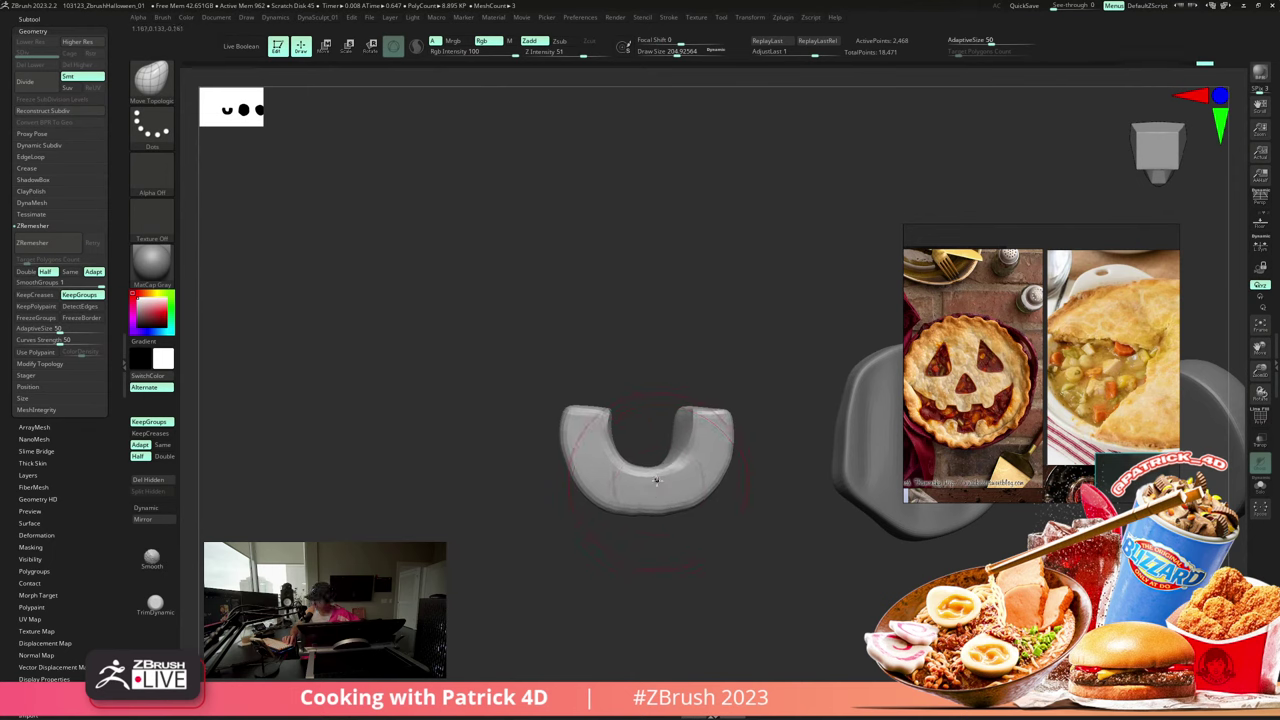
{"action": "left_click_drag", "start_coordinate": [345, 286], "coordinate": [329, 329], "text": "alt"}
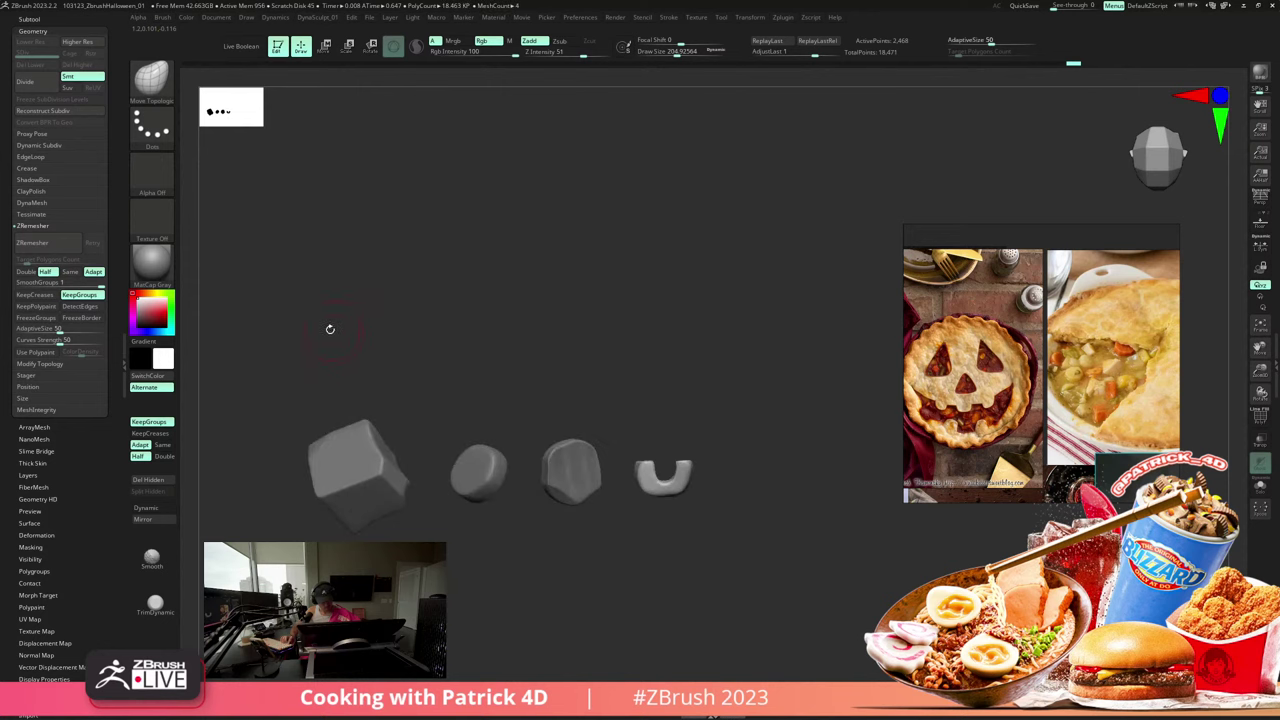
- Rotate the crescent to an angled pose beside the other filling pieces, smooth it and save the project
{"action": "key", "text": "w"}
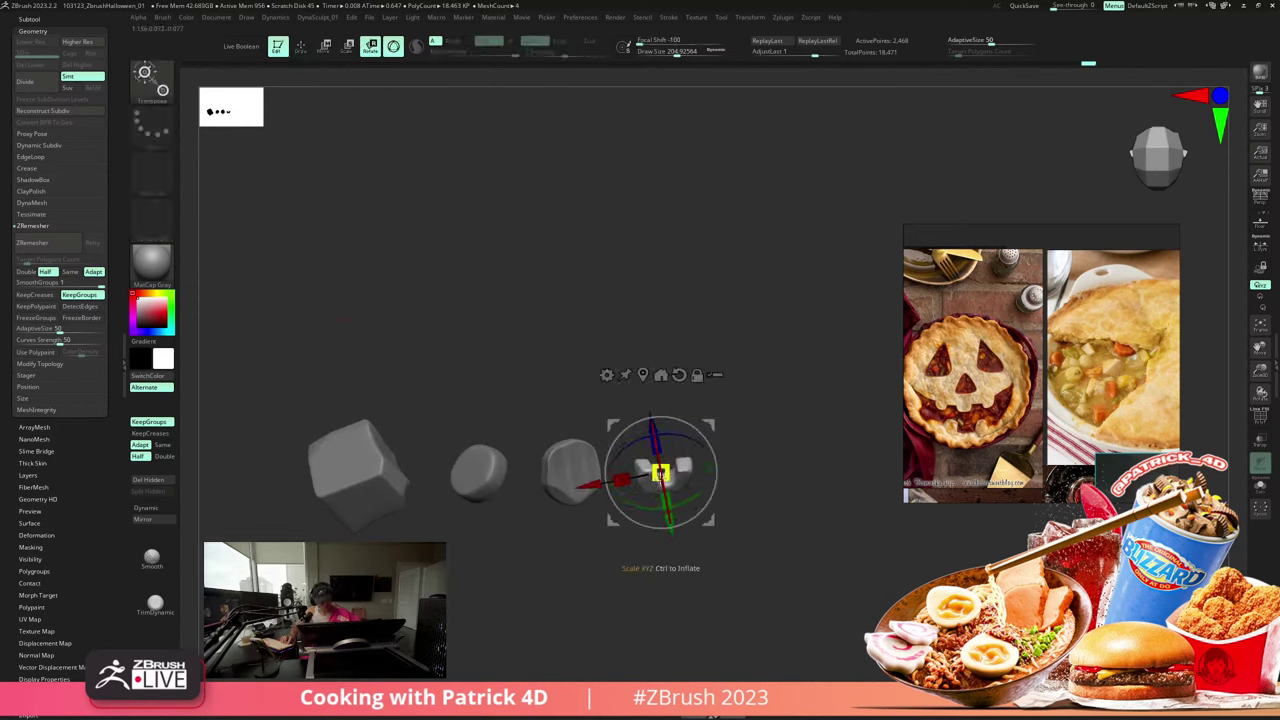
{"action": "left_click_drag", "start_coordinate": [624, 442], "coordinate": [606, 468]}
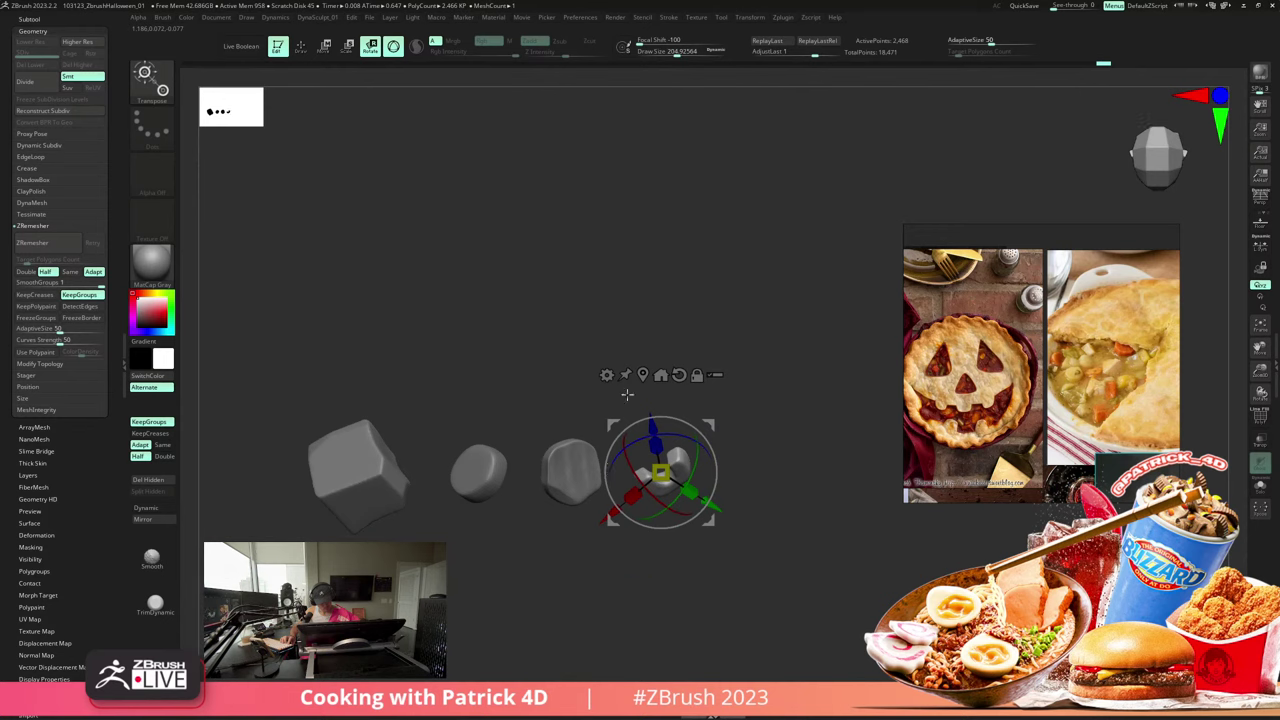
{"action": "key", "text": "q"}
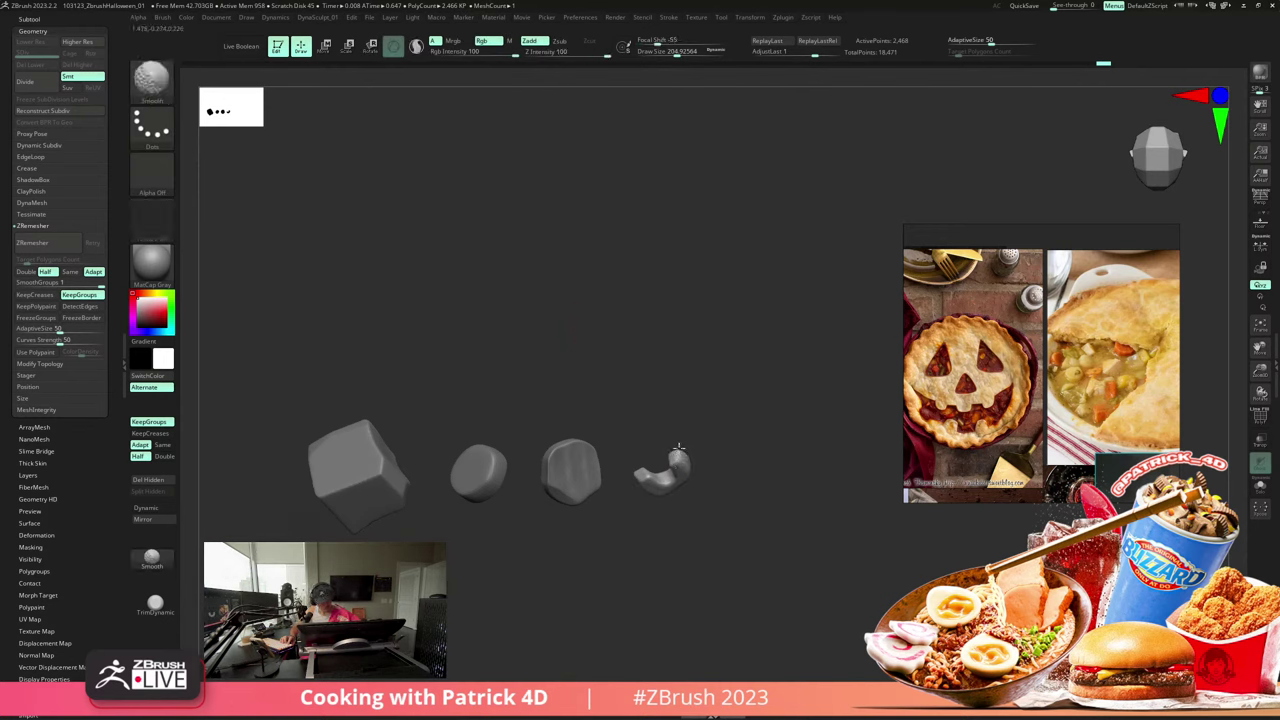
{"action": "mouse_move", "coordinate": [679, 448]}
{"action": "left_mouse_down", "text": "shift"}
{"action": "mouse_move", "coordinate": [509, 274]}
{"action": "mouse_move", "coordinate": [351, 240]}
{"action": "left_mouse_up", "text": "shift"}
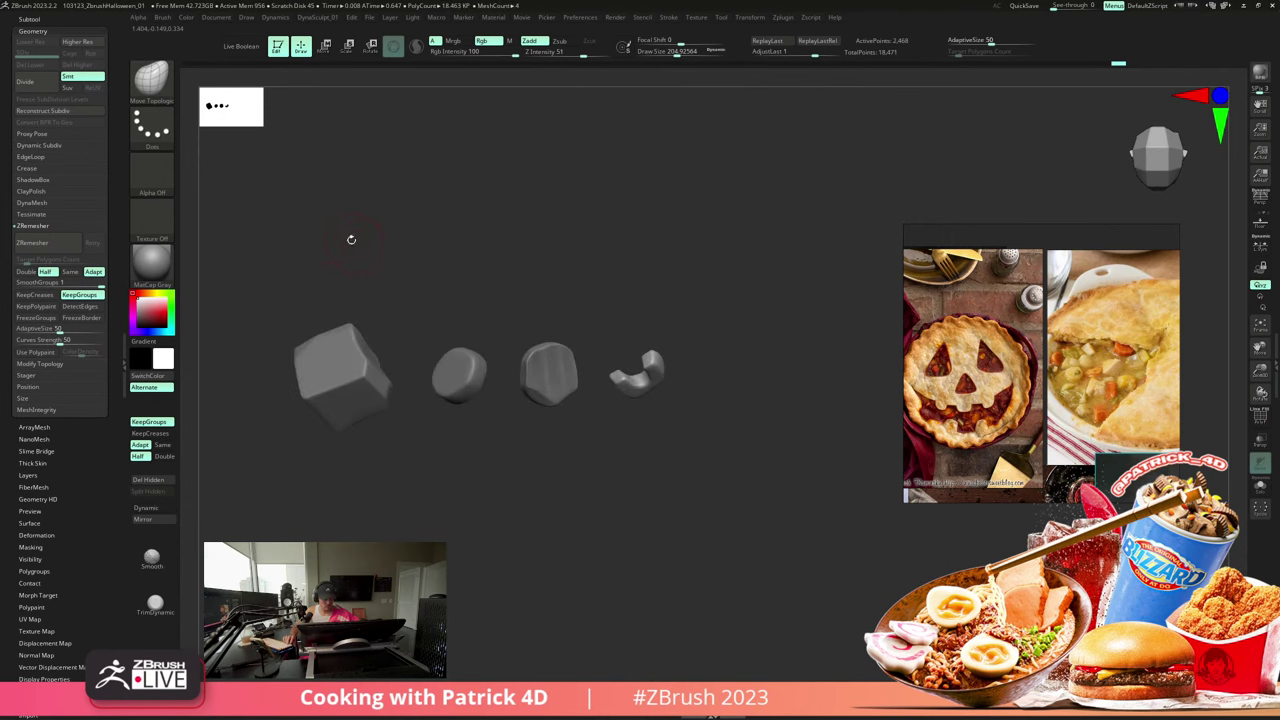
{"action": "left_click_drag", "start_coordinate": [449, 544], "coordinate": [534, 523], "text": "alt"}
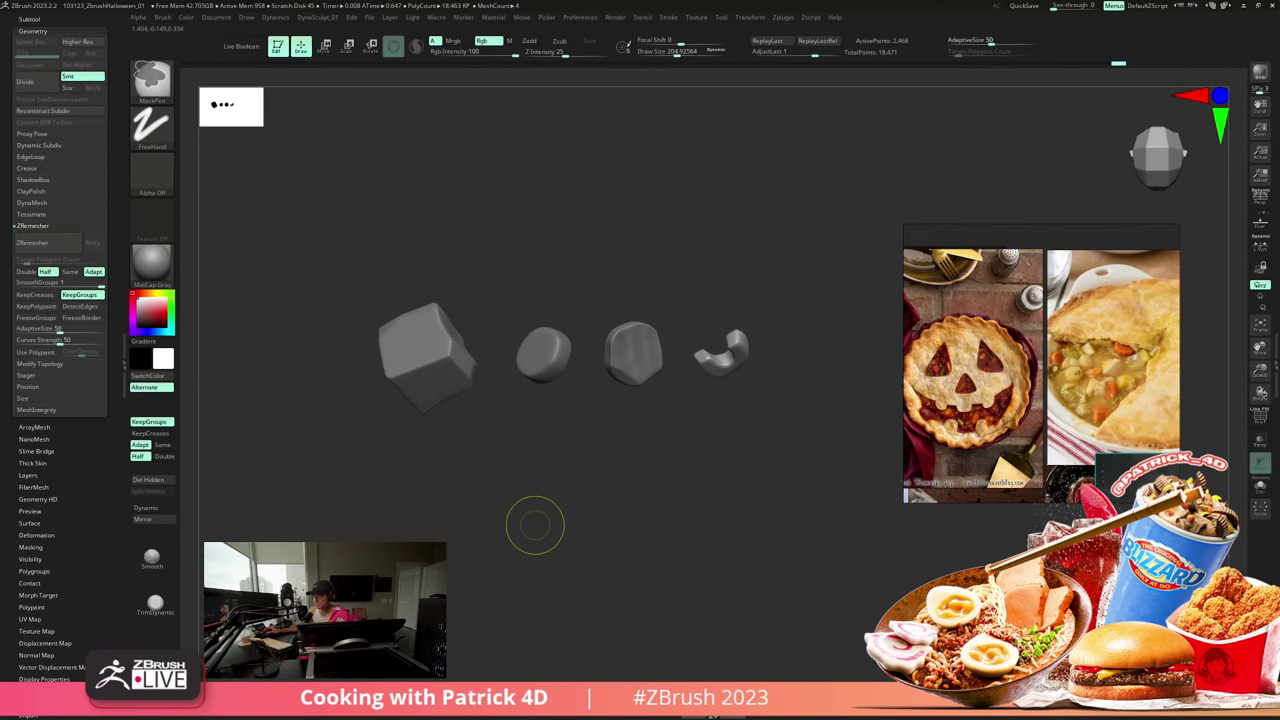
{"action": "key", "text": "ctrl+s"}
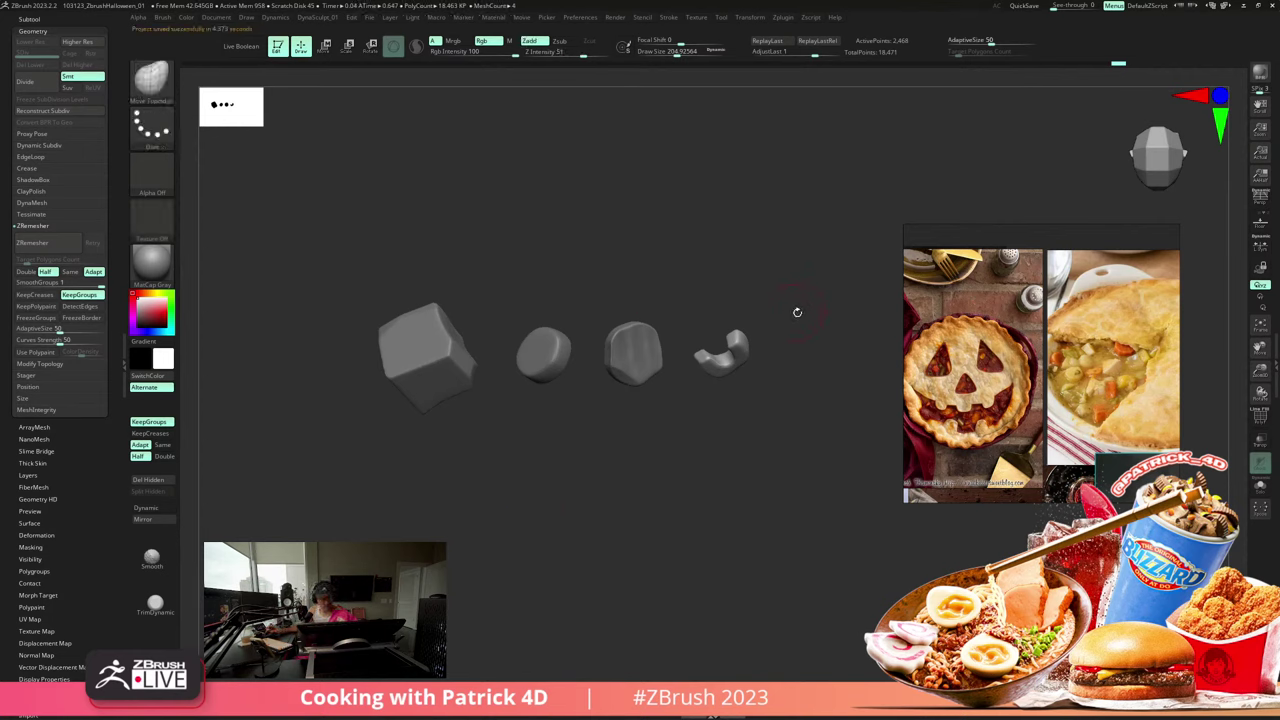
- Create an InsertMultiMesh brush from all the filling subtools and open the brush's modifier settings
{"action": "mouse_move", "coordinate": [589, 403]}
{"action": "left_mouse_down"}
{"action": "mouse_move", "coordinate": [574, 420]}
{"action": "mouse_move", "coordinate": [589, 386]}
{"action": "mouse_move", "coordinate": [572, 425]}
{"action": "mouse_move", "coordinate": [594, 405]}
{"action": "left_mouse_up"}
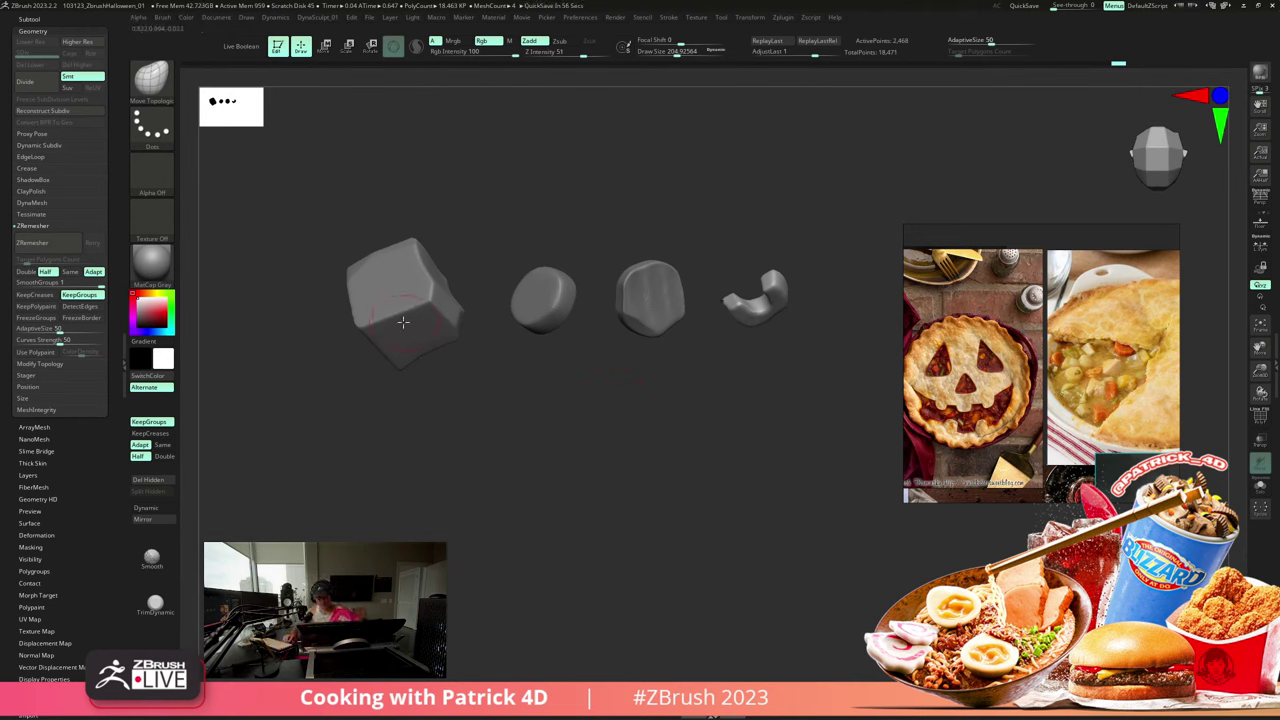
{"action": "key", "text": "b"}
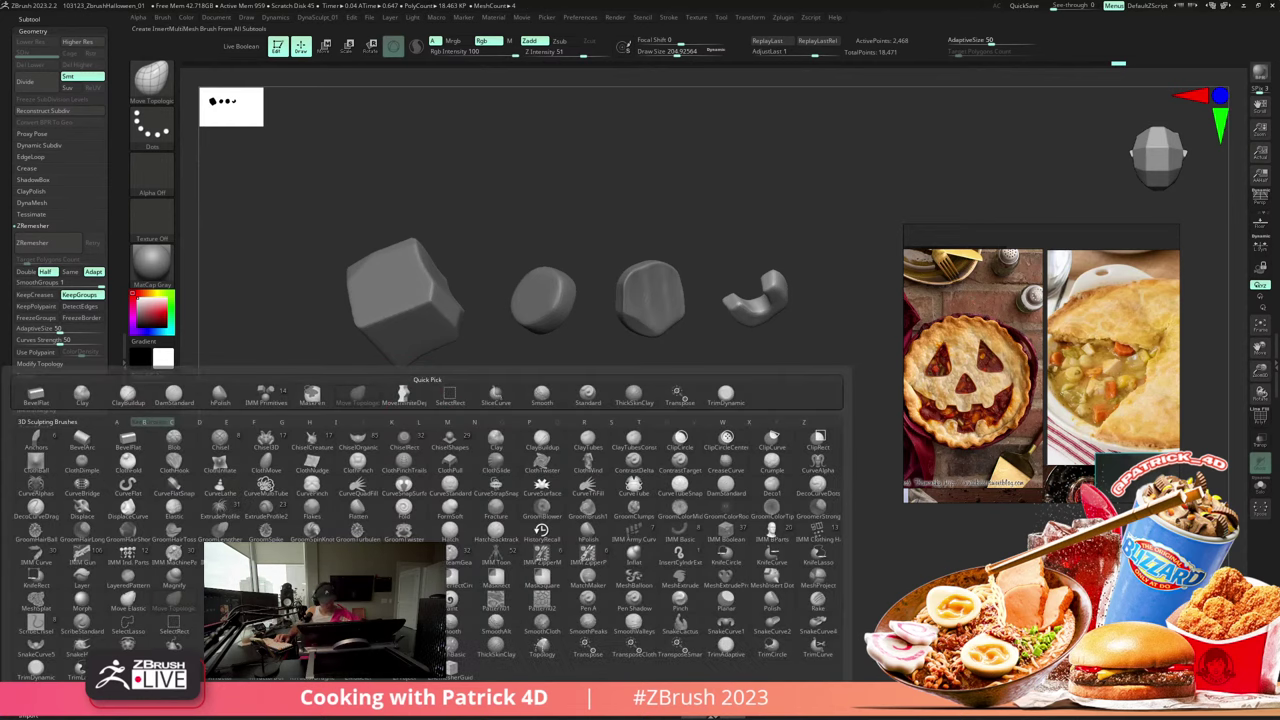
{"action": "left_click", "coordinate": [300, 697]}
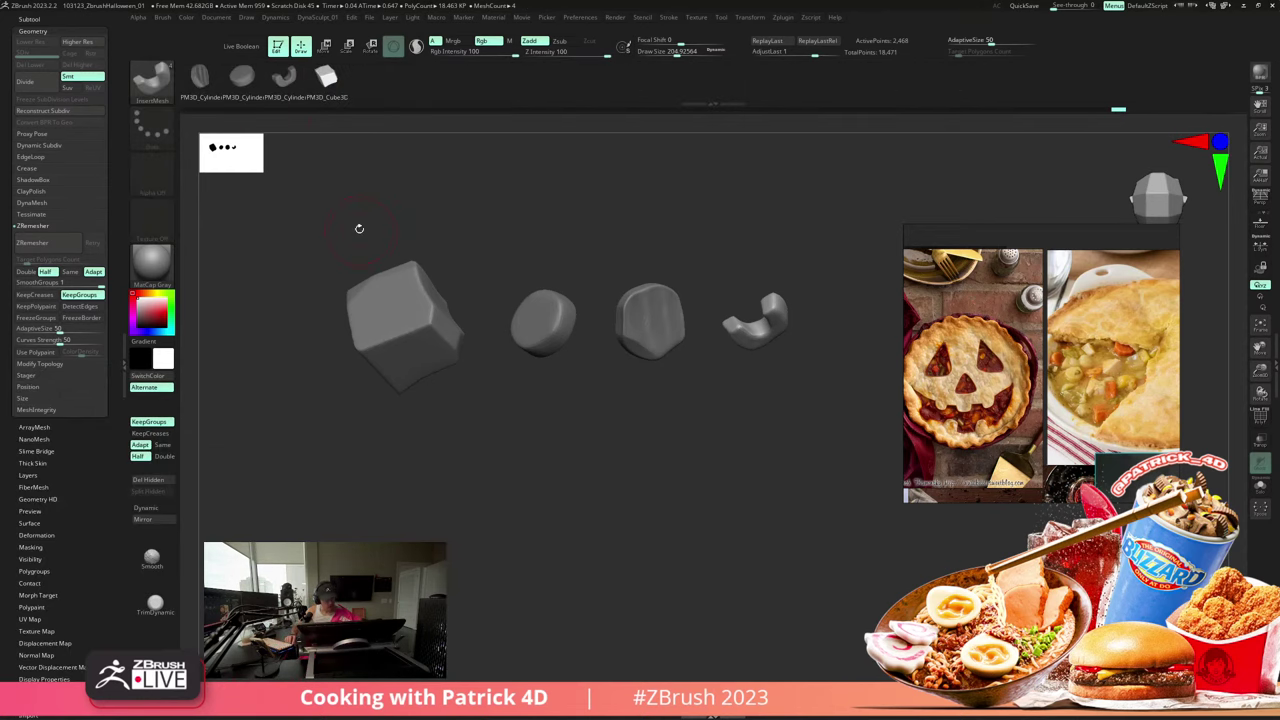
{"action": "left_click", "coordinate": [163, 19]}
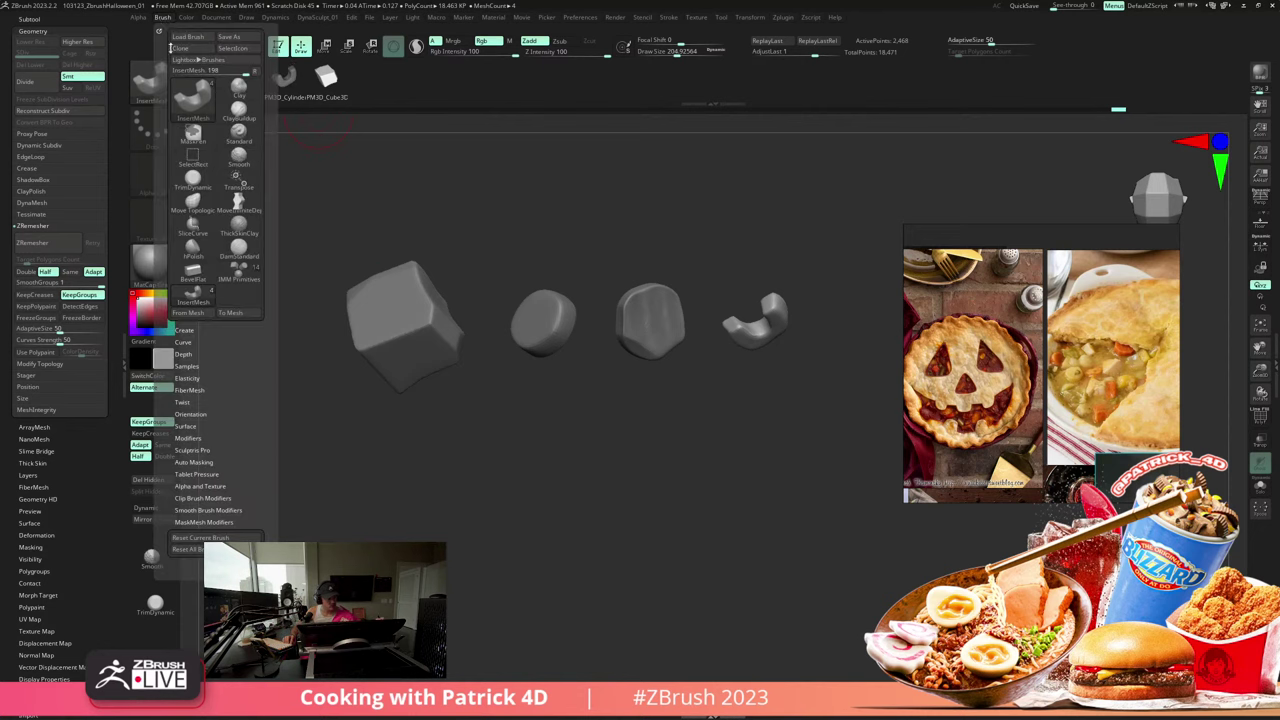
{"action": "left_click", "coordinate": [188, 438]}
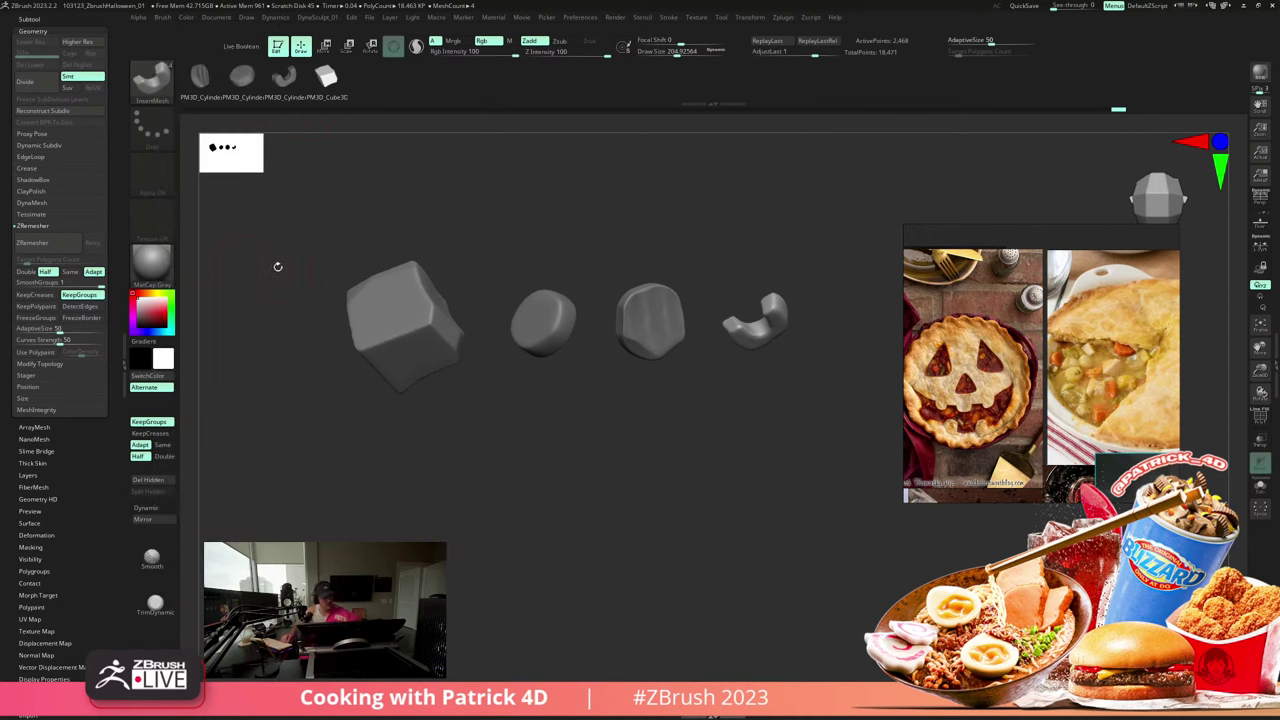
- Switch to the bowl model, insert a Sphere3D subtool and move it out of the bowl
{"action": "left_click", "coordinate": [28, 20]}
{"action": "left_click_drag", "start_coordinate": [11, 28], "coordinate": [11, 188]}
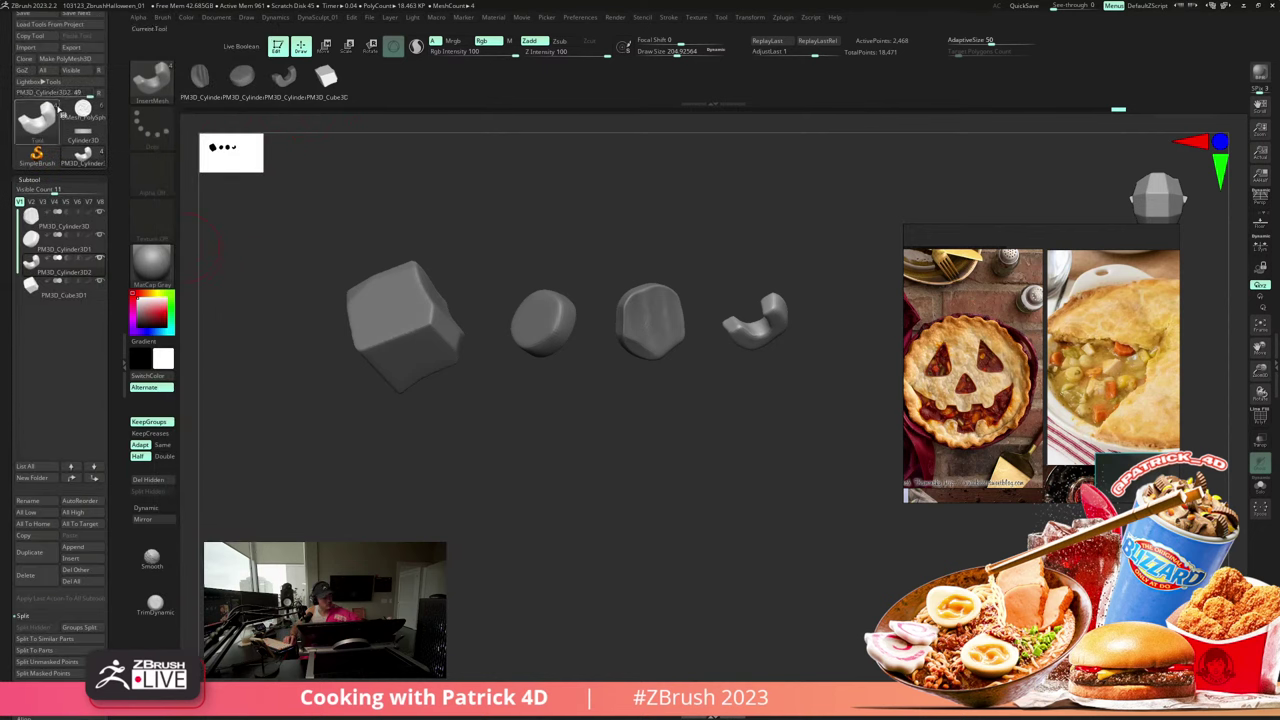
{"action": "left_click", "coordinate": [75, 104]}
{"action": "left_click_drag", "start_coordinate": [451, 417], "coordinate": [336, 301]}
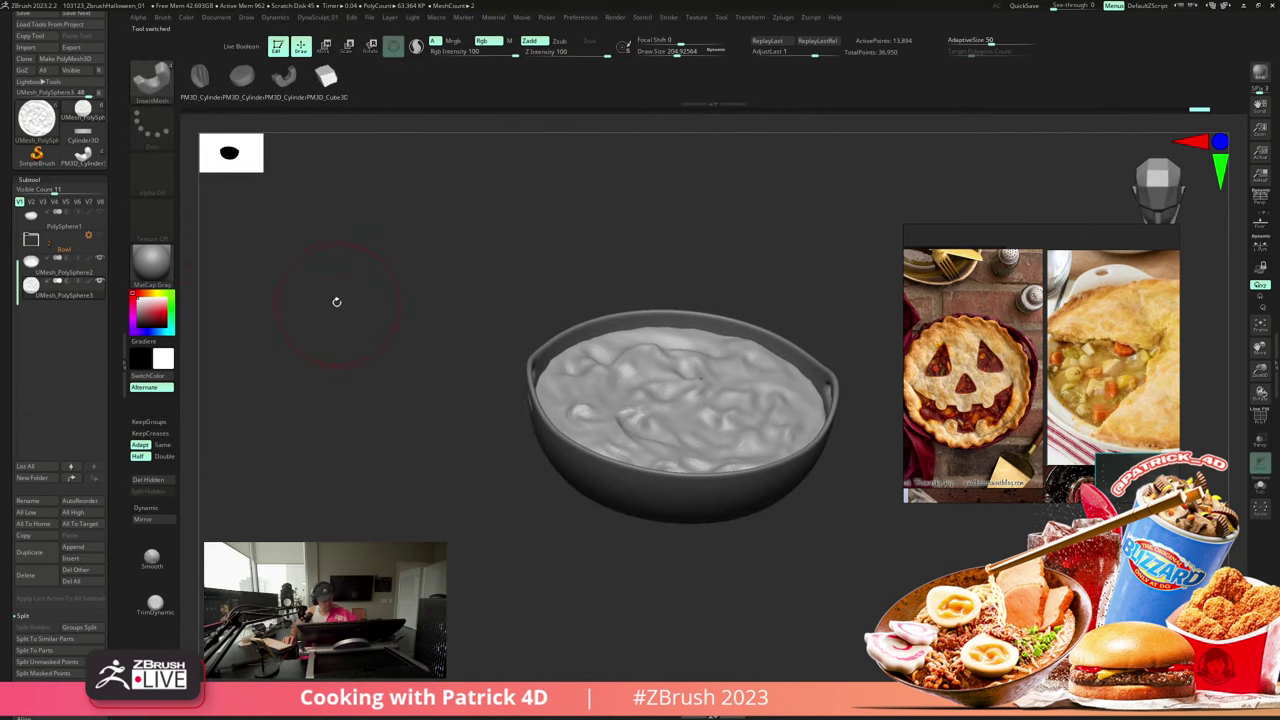
{"action": "left_click", "coordinate": [72, 560]}
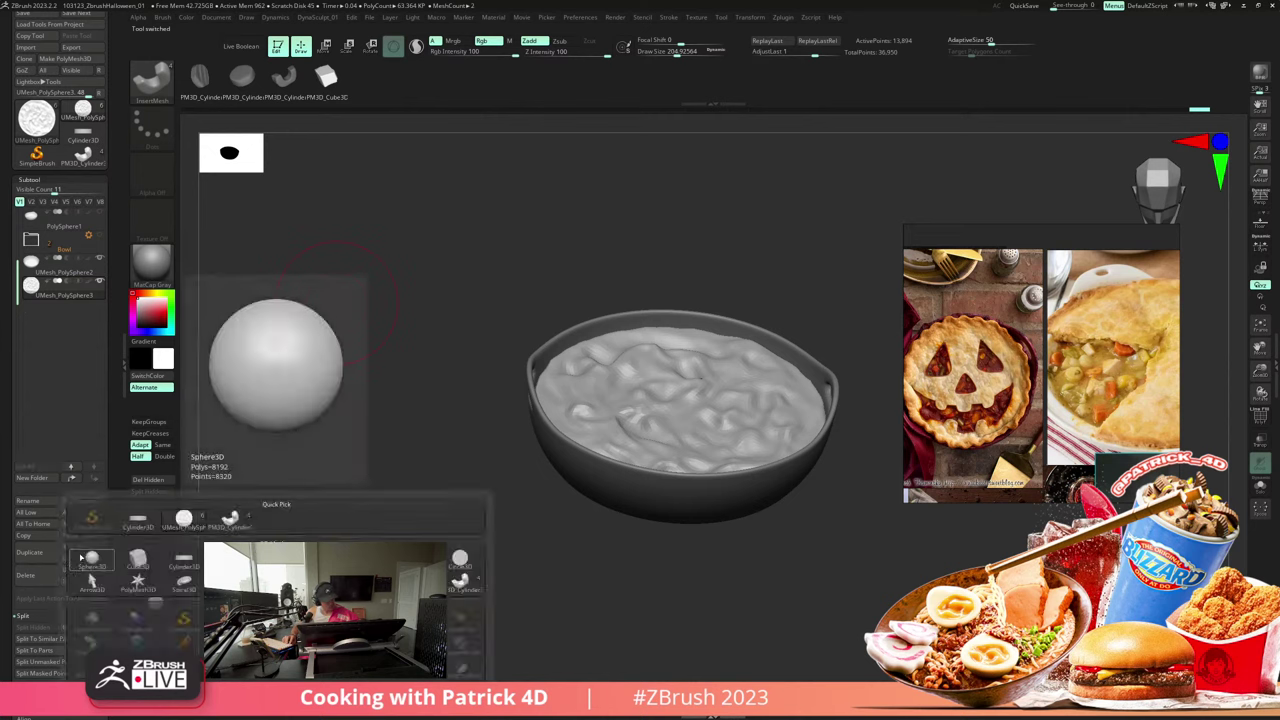
{"action": "left_click", "coordinate": [90, 554]}
{"action": "left_click", "coordinate": [346, 47]}
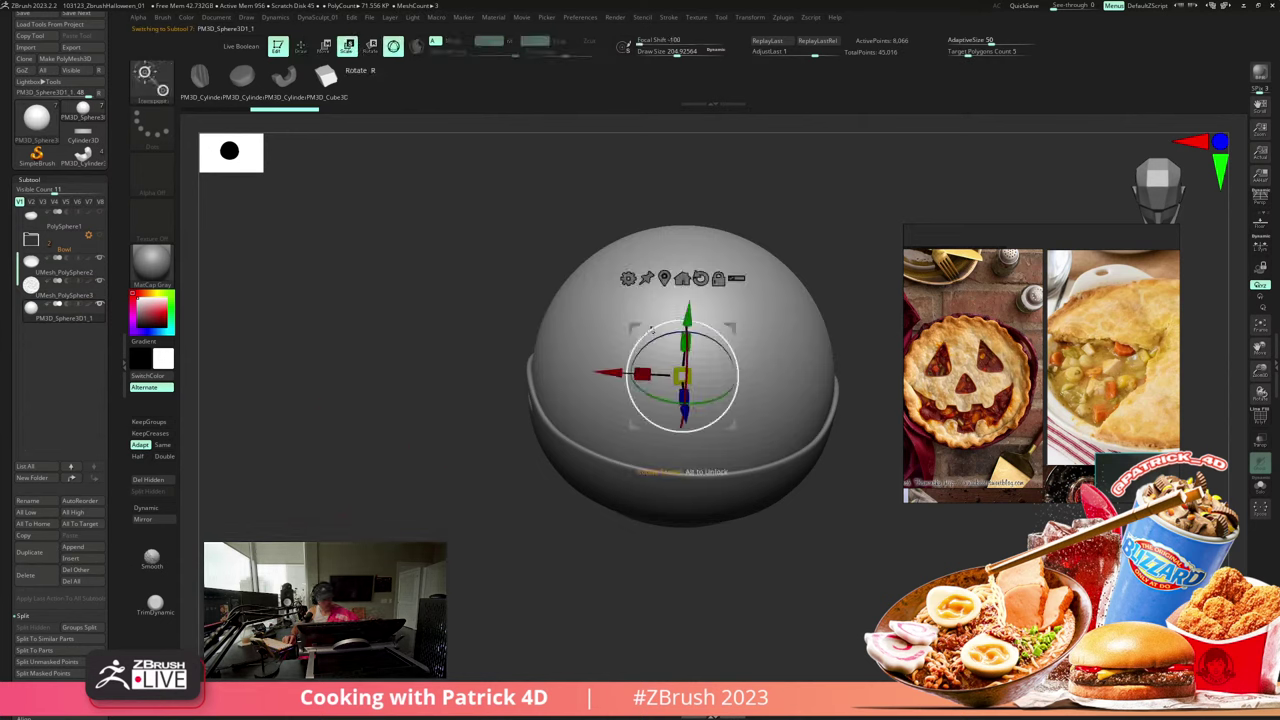
{"action": "left_click_drag", "start_coordinate": [677, 391], "coordinate": [2, 340]}
{"action": "mouse_move", "coordinate": [503, 238]}
{"action": "left_mouse_down"}
{"action": "mouse_move", "coordinate": [491, 269]}
{"action": "mouse_move", "coordinate": [506, 269]}
{"action": "mouse_move", "coordinate": [431, 266]}
{"action": "mouse_move", "coordinate": [521, 249]}
{"action": "left_mouse_up"}
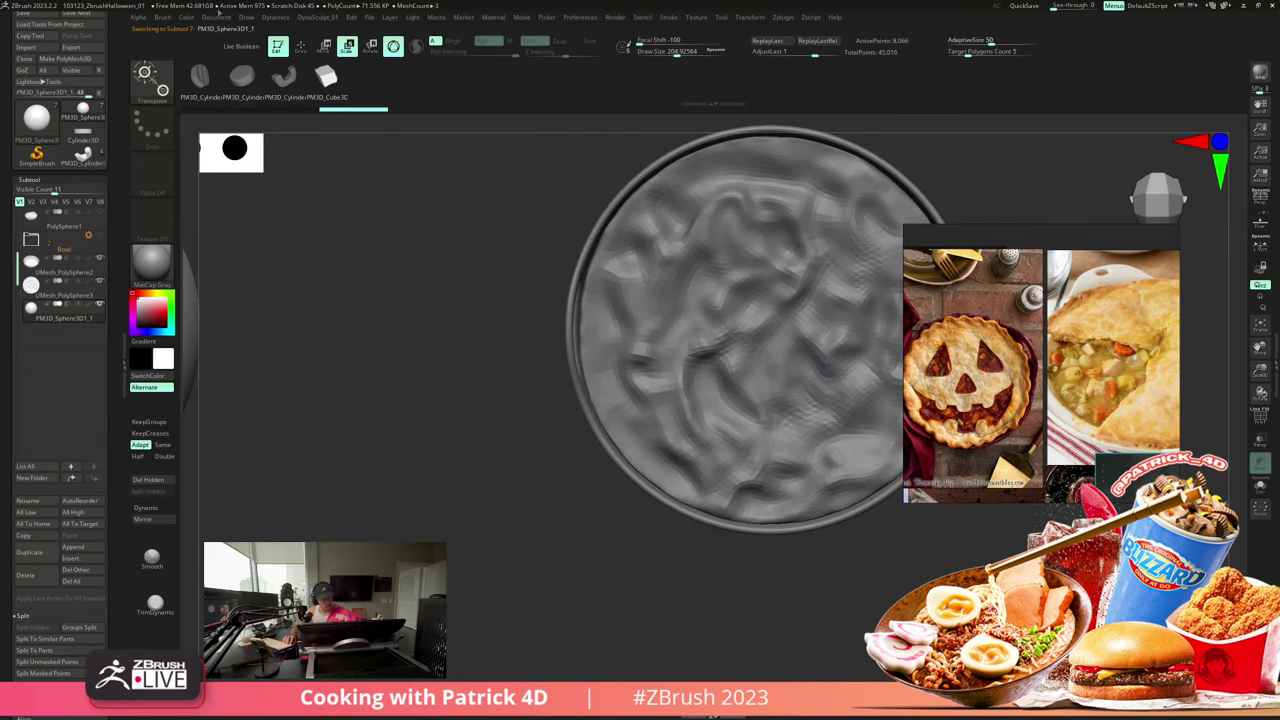
- Set the brush embed depth to -20
{"action": "left_click", "coordinate": [163, 17]}
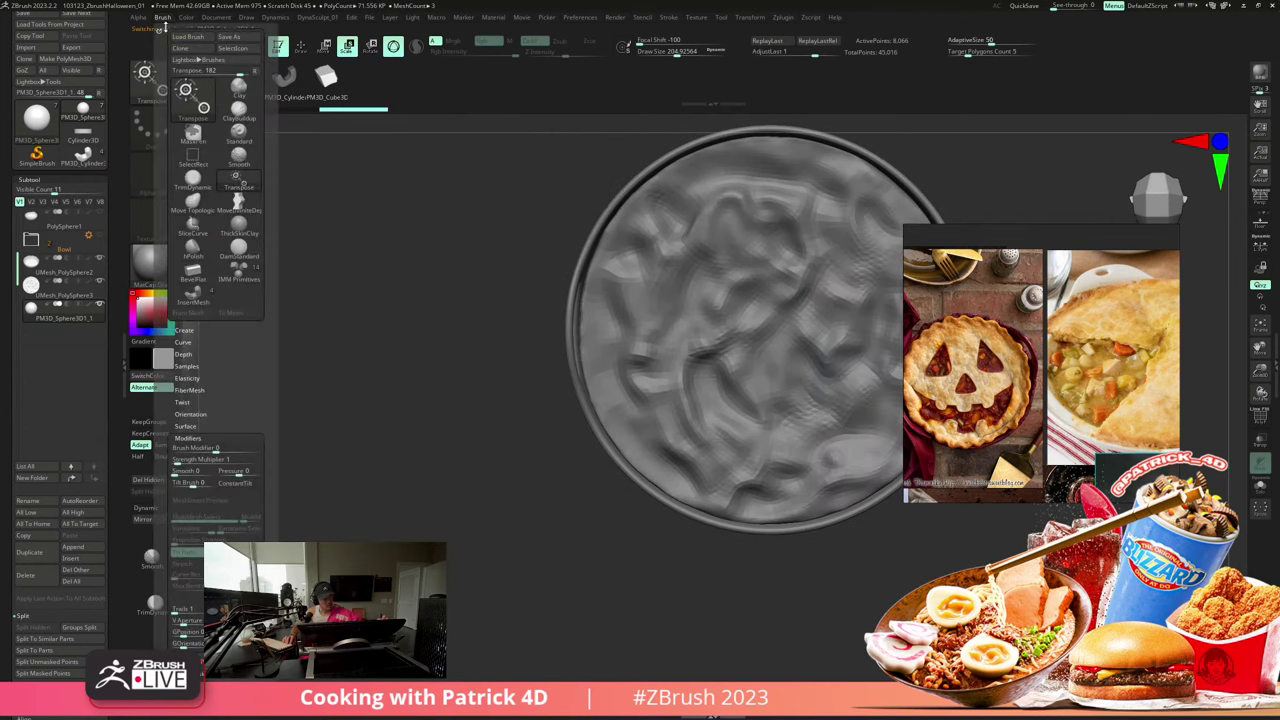
{"action": "left_click", "coordinate": [184, 354]}
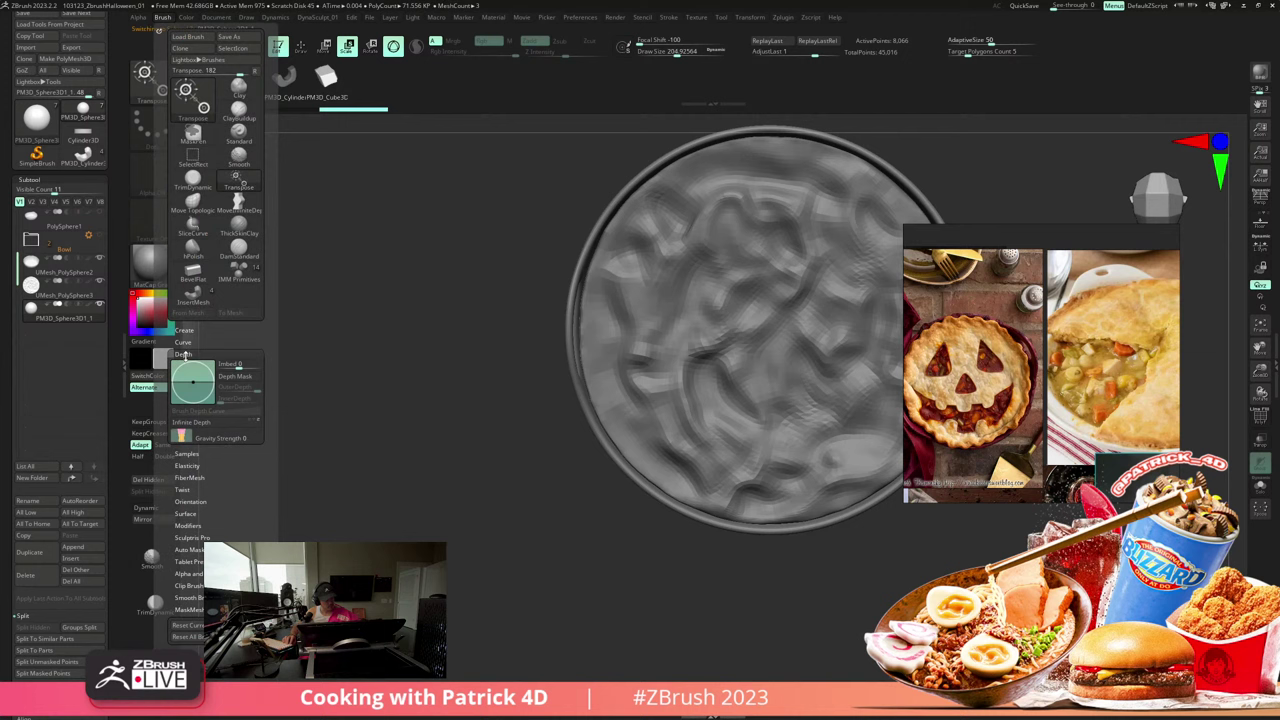
{"action": "left_click", "coordinate": [190, 385]}
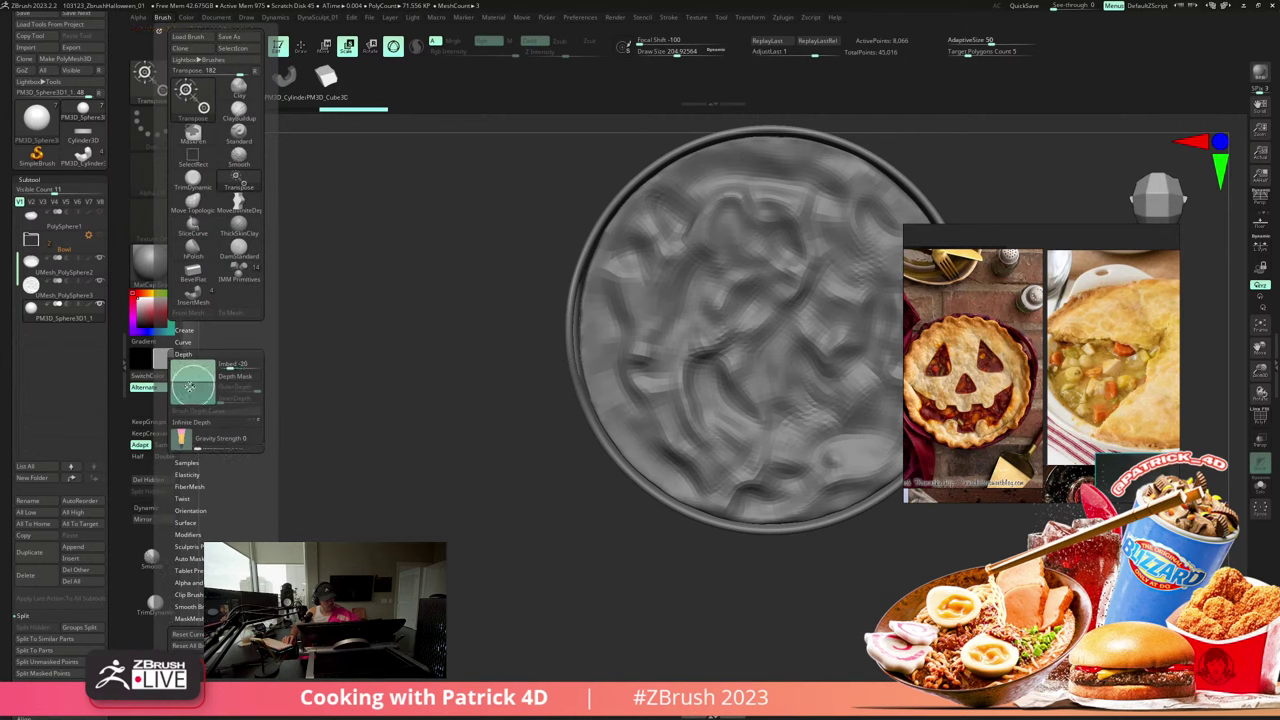
{"action": "left_click_drag", "start_coordinate": [491, 332], "coordinate": [469, 373], "text": "alt"}
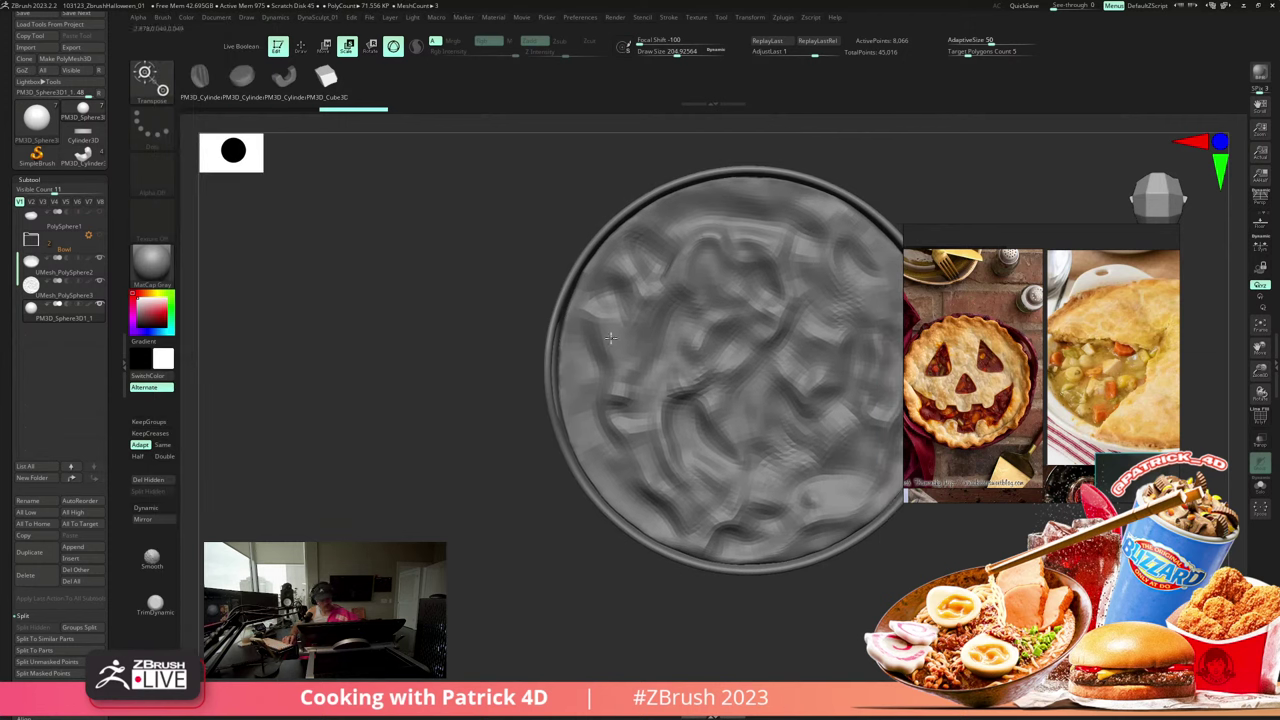
- Try inserting the ridged disc on the filling near the bowl's handle and undo the placement
{"action": "key", "text": "q"}
{"action": "left_click_drag", "start_coordinate": [617, 350], "coordinate": [608, 326]}
{"action": "mouse_move", "coordinate": [445, 262]}
{"action": "left_mouse_down"}
{"action": "mouse_move", "coordinate": [426, 206]}
{"action": "mouse_move", "coordinate": [423, 297]}
{"action": "mouse_move", "coordinate": [409, 289]}
{"action": "mouse_move", "coordinate": [426, 317]}
{"action": "mouse_move", "coordinate": [339, 267]}
{"action": "left_mouse_up"}
{"action": "key", "text": "Left"}
{"action": "left_click_drag", "start_coordinate": [610, 369], "coordinate": [599, 349]}
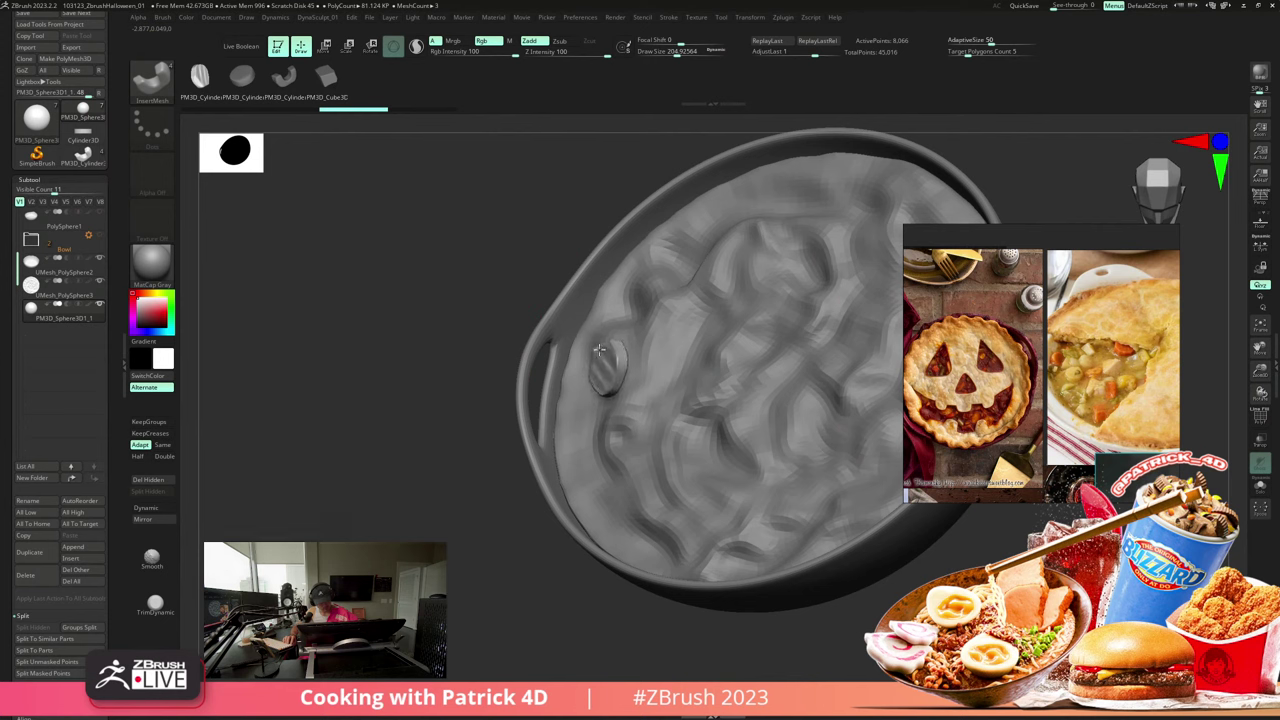
{"action": "key", "text": "ctrl+z"}
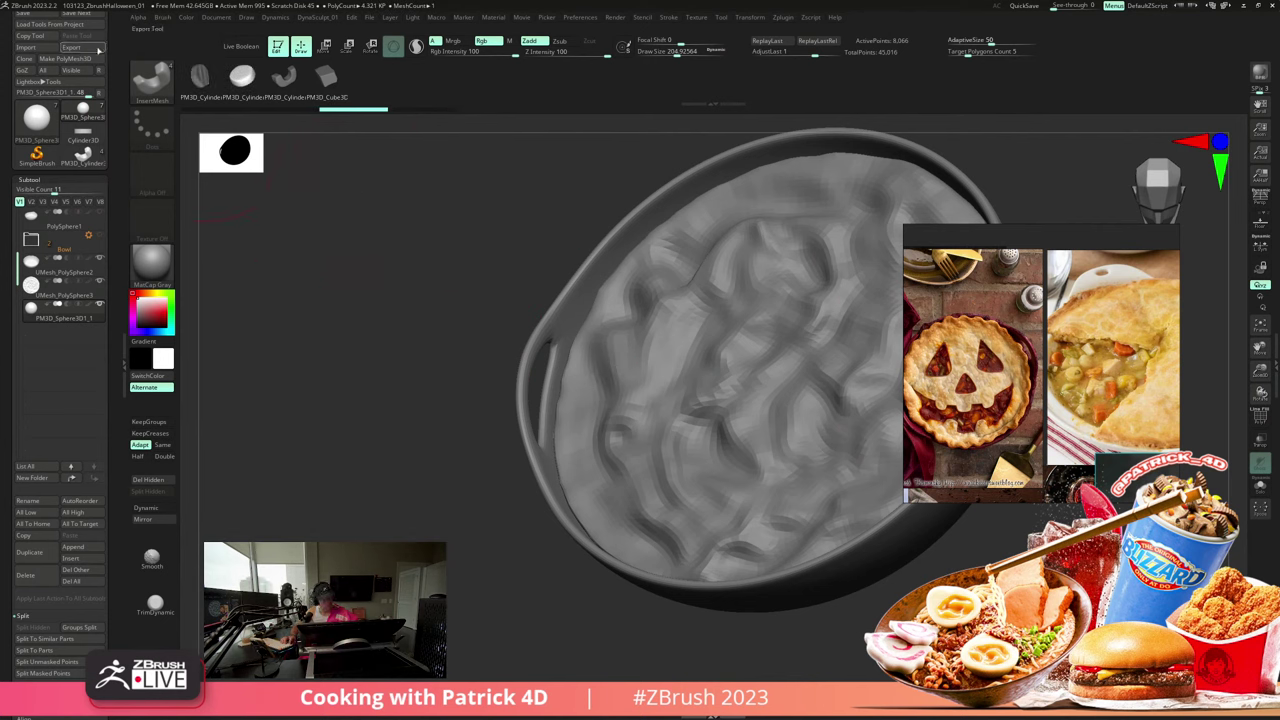
- Set the InsertMesh brush's embed depth to -15 and insert the smooth disc on the filling near the bowl's handle
{"action": "left_click", "coordinate": [162, 17]}
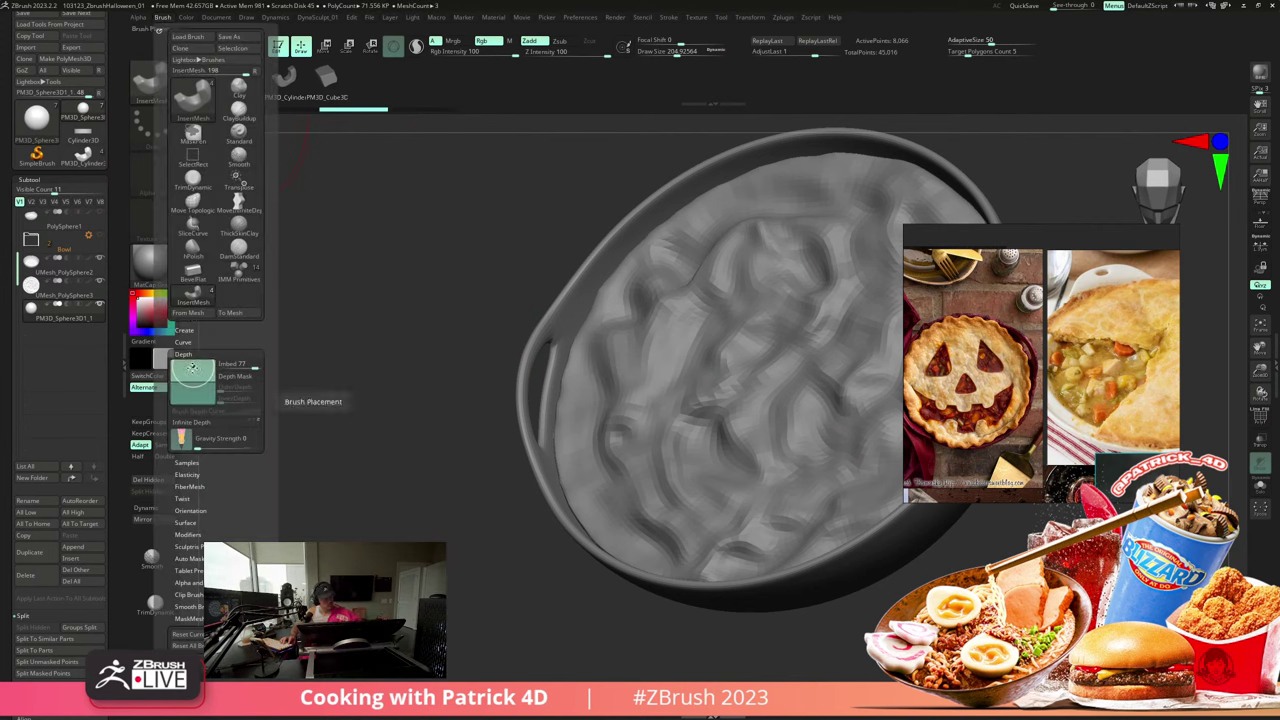
{"action": "left_click_drag", "start_coordinate": [193, 367], "coordinate": [192, 384]}
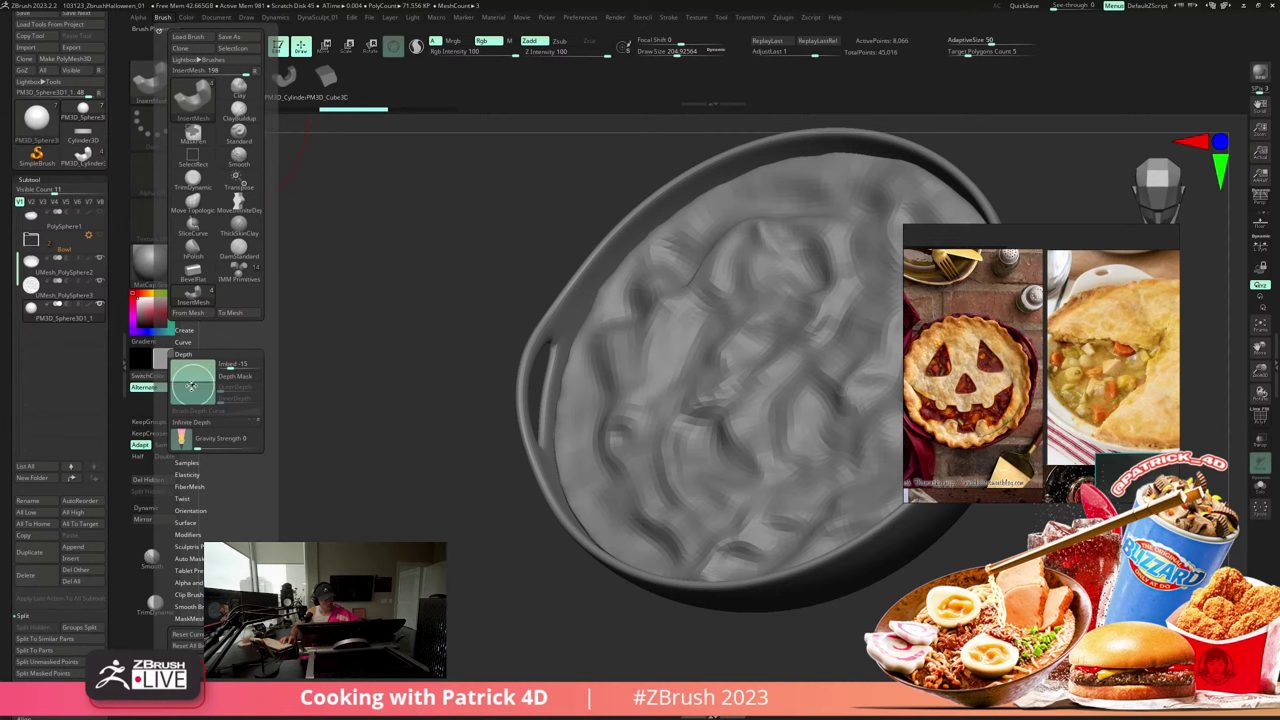
{"action": "left_click_drag", "start_coordinate": [623, 380], "coordinate": [647, 399]}
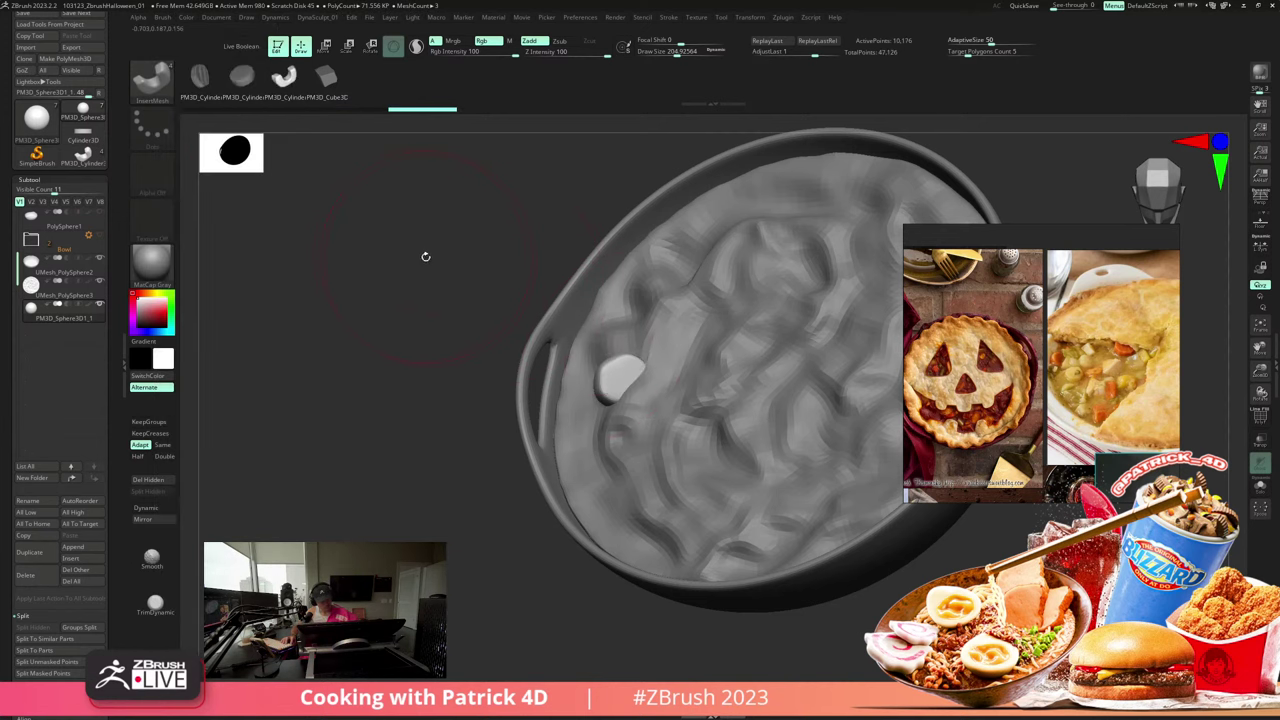
- Try inserting the crescent on the filling beside the smooth disc, inspect its depth and undo the placement
{"action": "left_click_drag", "start_coordinate": [426, 257], "coordinate": [213, 190], "text": "shift"}
{"action": "left_click_drag", "start_coordinate": [502, 265], "coordinate": [492, 282]}
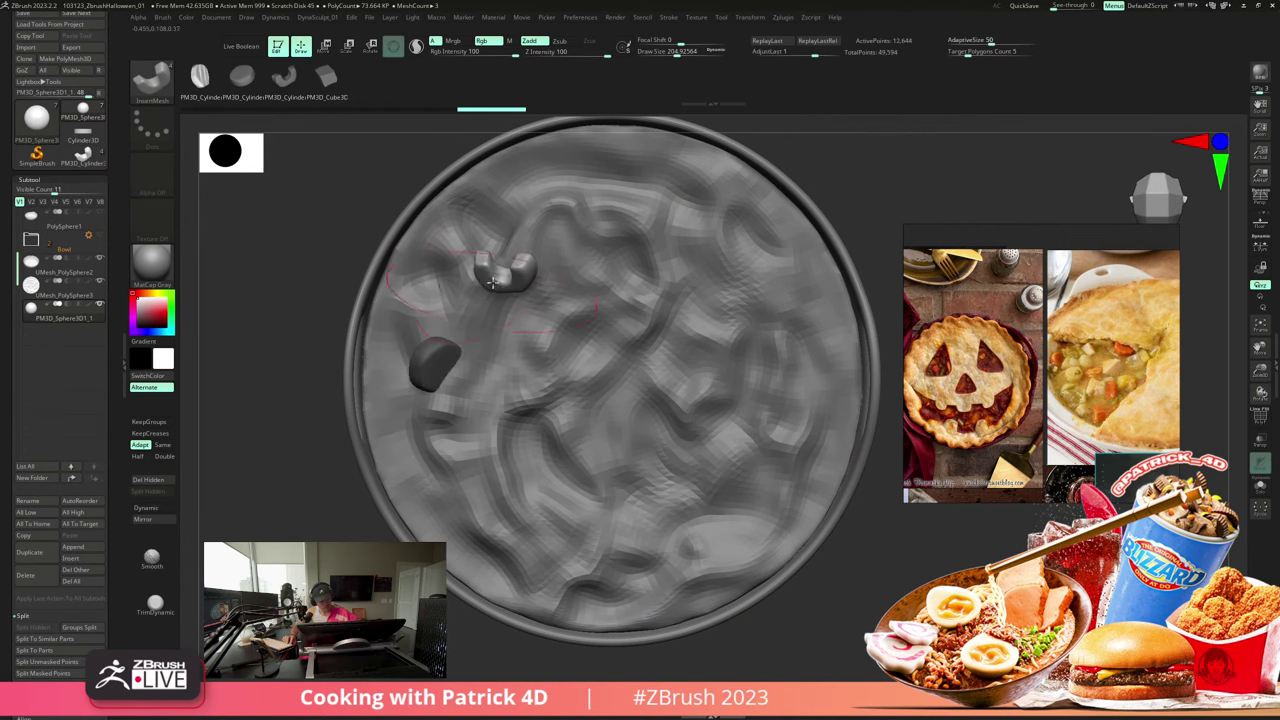
{"action": "left_click_drag", "start_coordinate": [310, 215], "coordinate": [274, 206]}
{"action": "key", "text": "ctrl+z"}
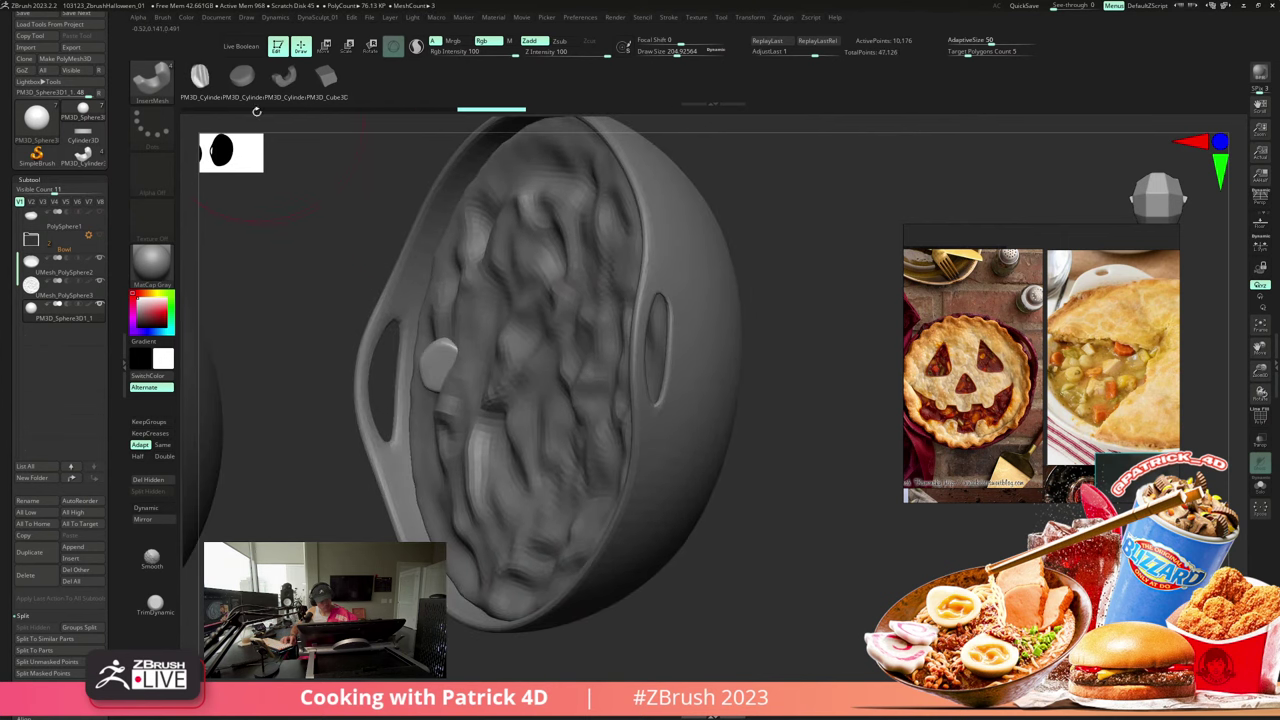
- Set the InsertMesh brush's embed depth to -14 and insert a ridged disc and a crescent on the filling near the bowl's handle
{"action": "left_click", "coordinate": [161, 17]}
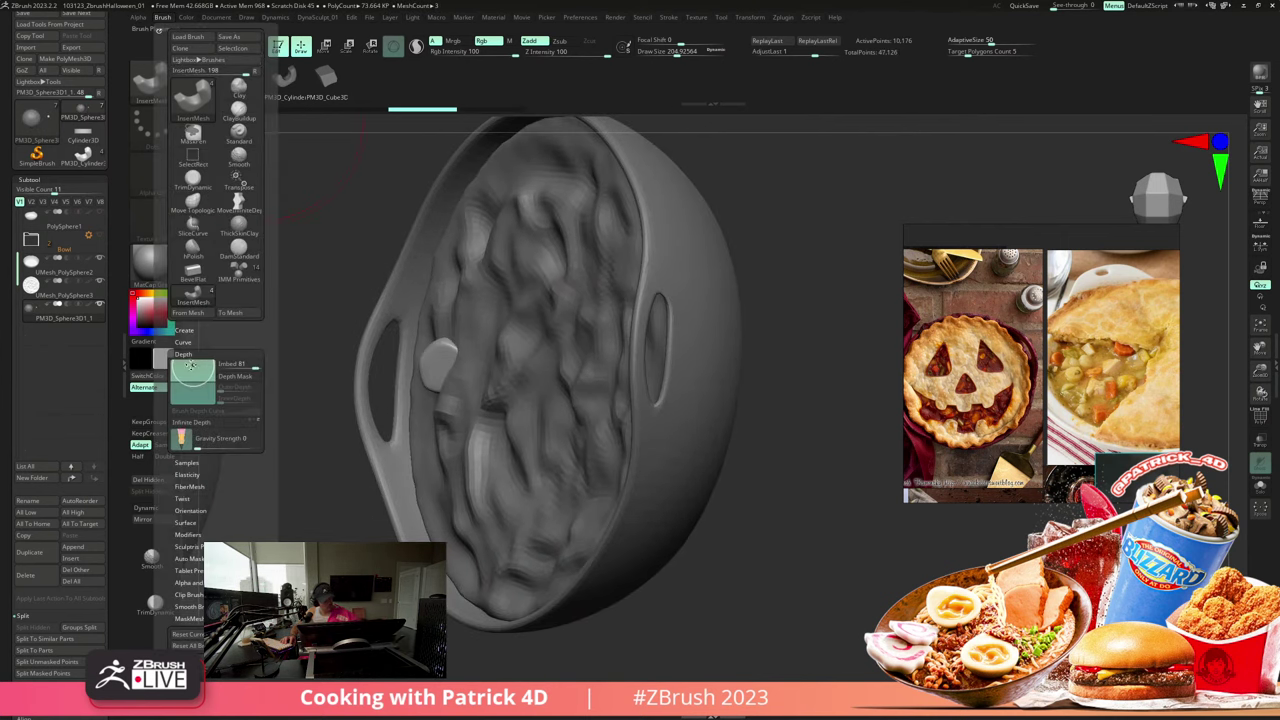
{"action": "left_click_drag", "start_coordinate": [471, 265], "coordinate": [482, 278]}
{"action": "left_click", "coordinate": [161, 17]}
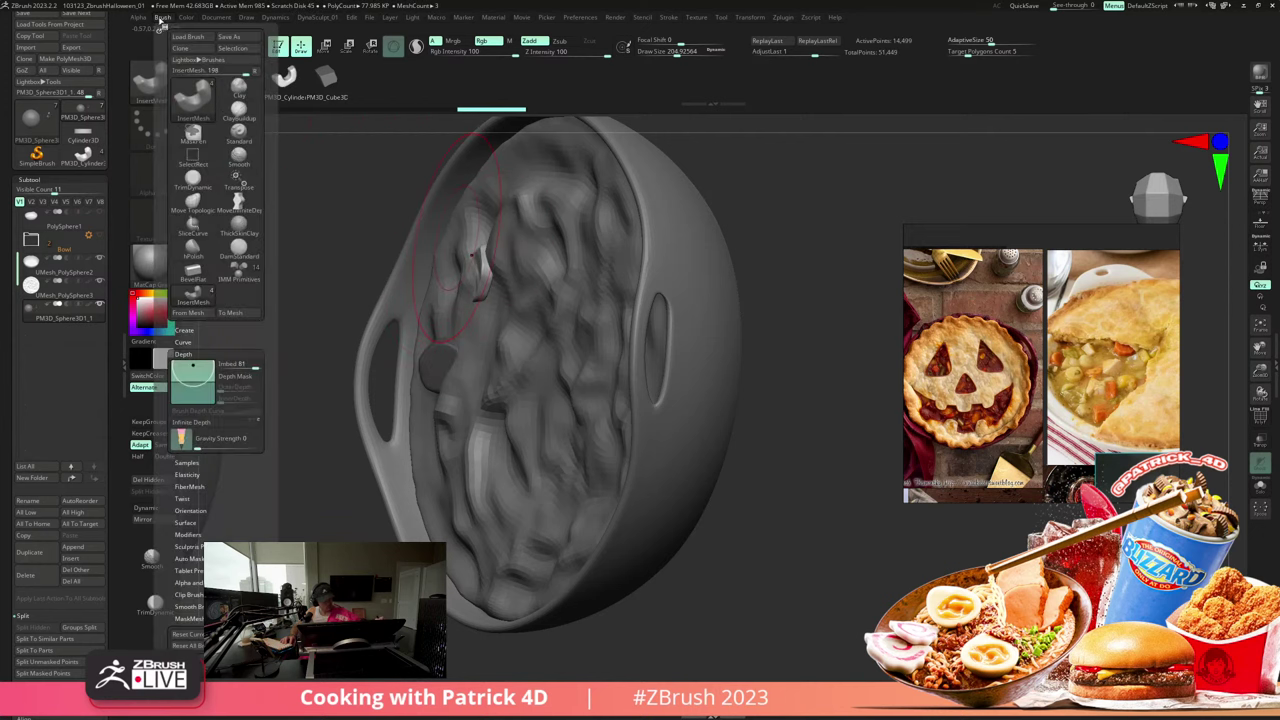
{"action": "left_click", "coordinate": [193, 378]}
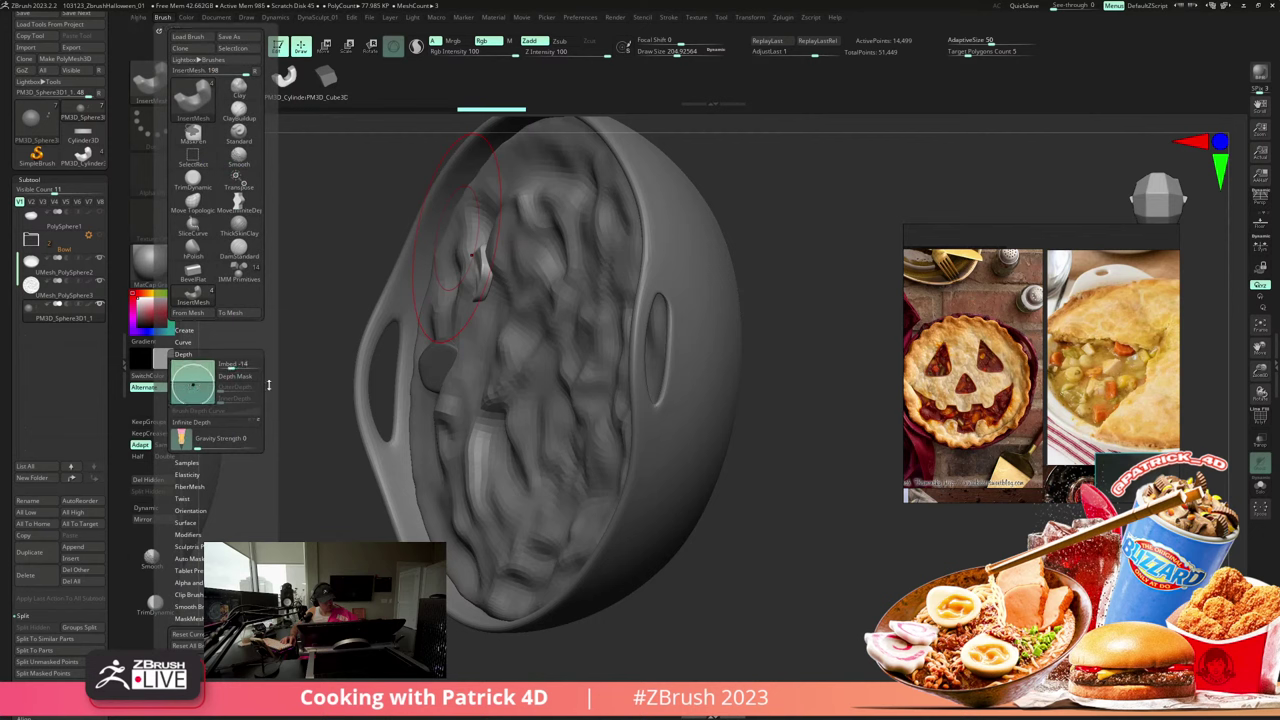
{"action": "left_click_drag", "start_coordinate": [461, 456], "coordinate": [451, 471]}
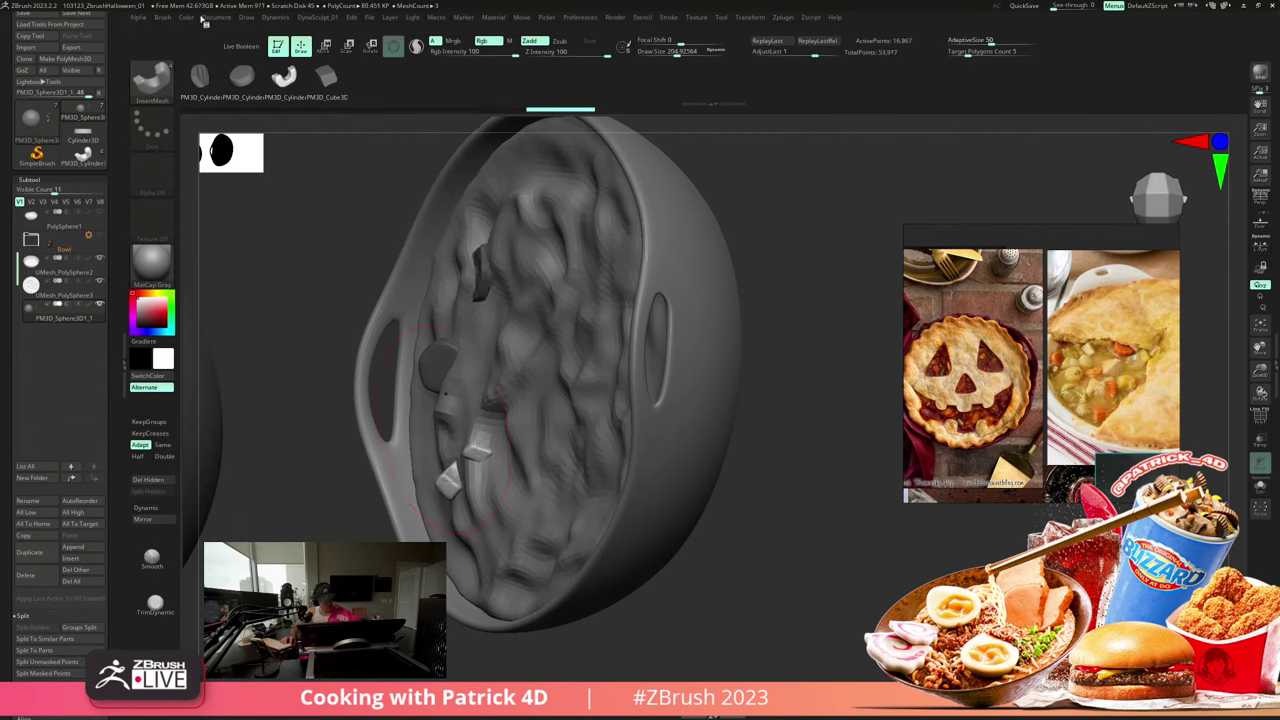
- Set the embed depth to -14 again and insert another crescent, a smooth disc and a cube toward the middle of the filling
{"action": "left_click", "coordinate": [160, 17]}
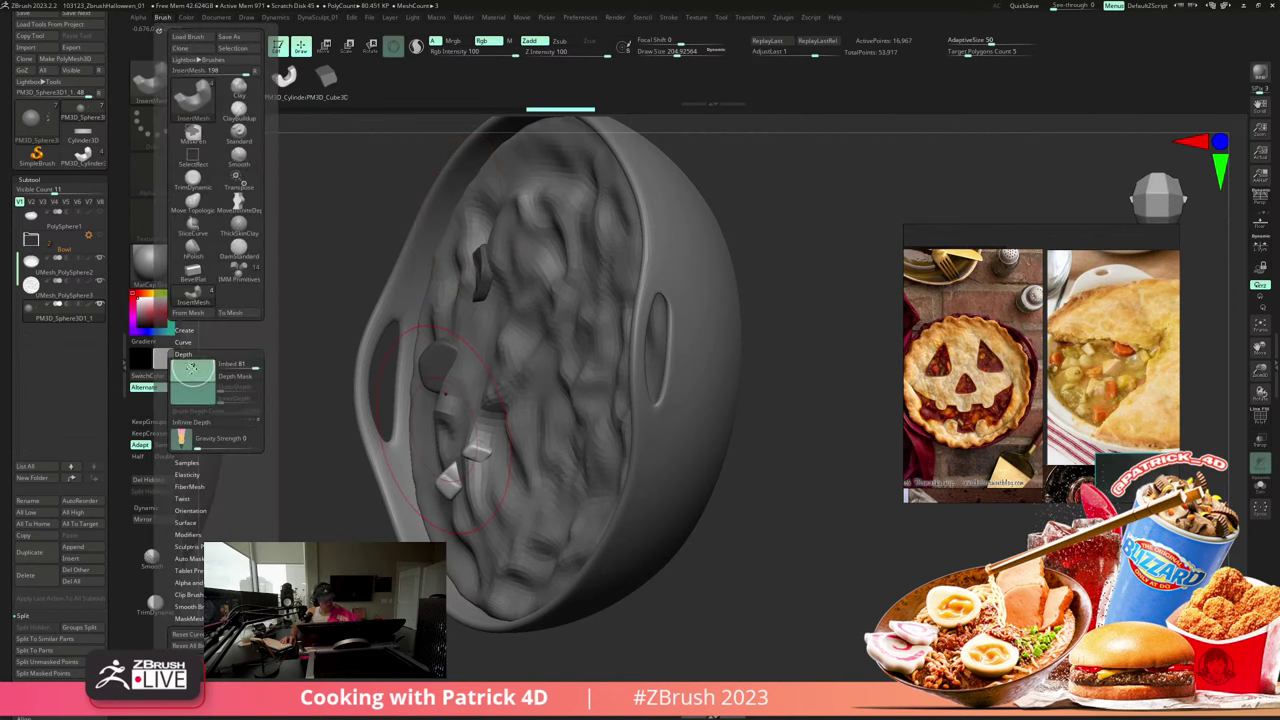
{"action": "left_click_drag", "start_coordinate": [191, 370], "coordinate": [190, 384]}
{"action": "left_click_drag", "start_coordinate": [514, 348], "coordinate": [498, 322]}
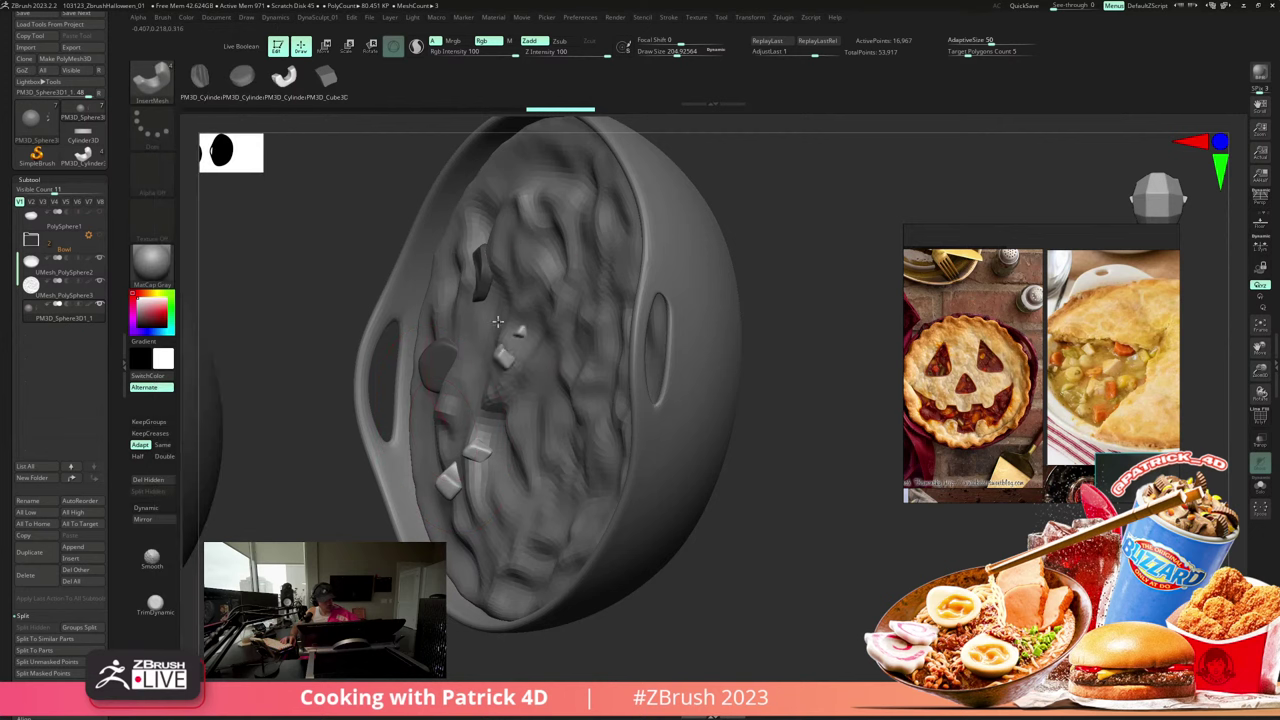
{"action": "left_click", "coordinate": [160, 17]}
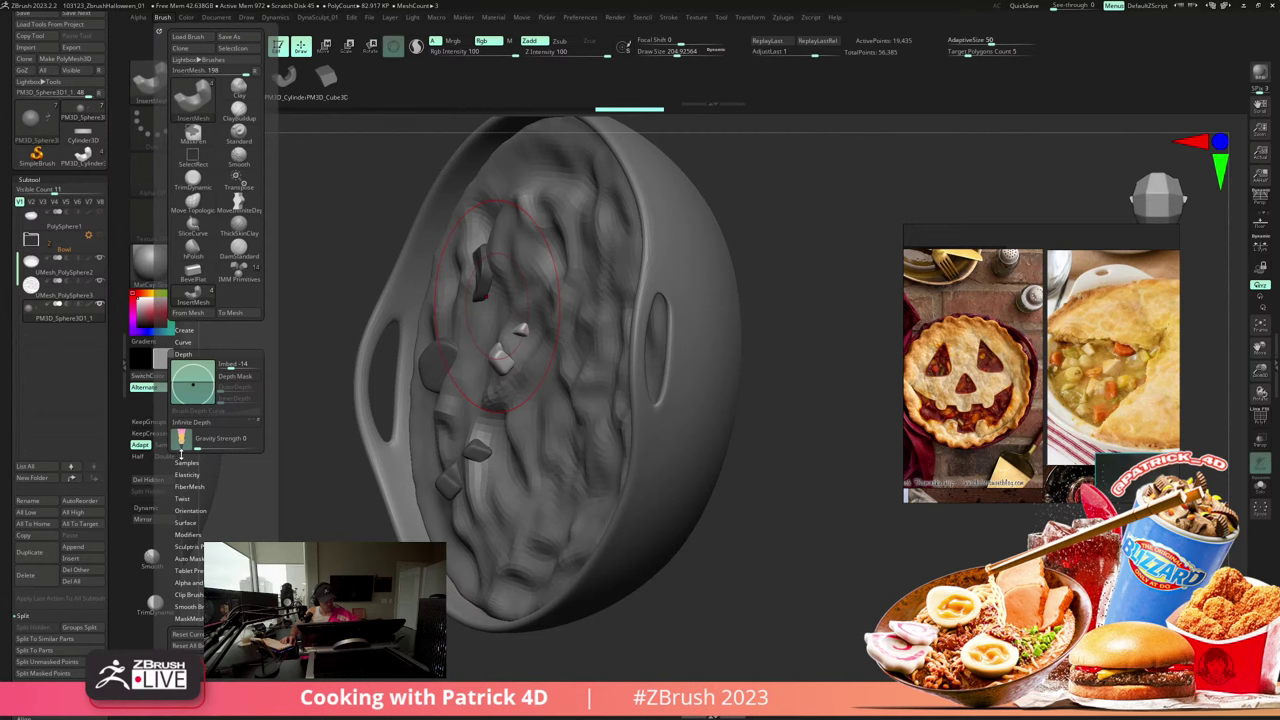
{"action": "left_click_drag", "start_coordinate": [574, 428], "coordinate": [548, 420]}
{"action": "left_click_drag", "start_coordinate": [578, 316], "coordinate": [547, 314]}
- From the front view, insert a curved piece and a cube near the upper rim of the filling, redoing the first placement
{"action": "left_click_drag", "start_coordinate": [292, 224], "coordinate": [372, 260], "text": "shift"}
{"action": "left_click_drag", "start_coordinate": [507, 194], "coordinate": [456, 174]}
{"action": "key", "text": "ctrl+z"}
{"action": "key", "text": "ctrl+z"}
{"action": "left_click_drag", "start_coordinate": [461, 190], "coordinate": [456, 168]}
{"action": "left_click_drag", "start_coordinate": [563, 203], "coordinate": [533, 215]}
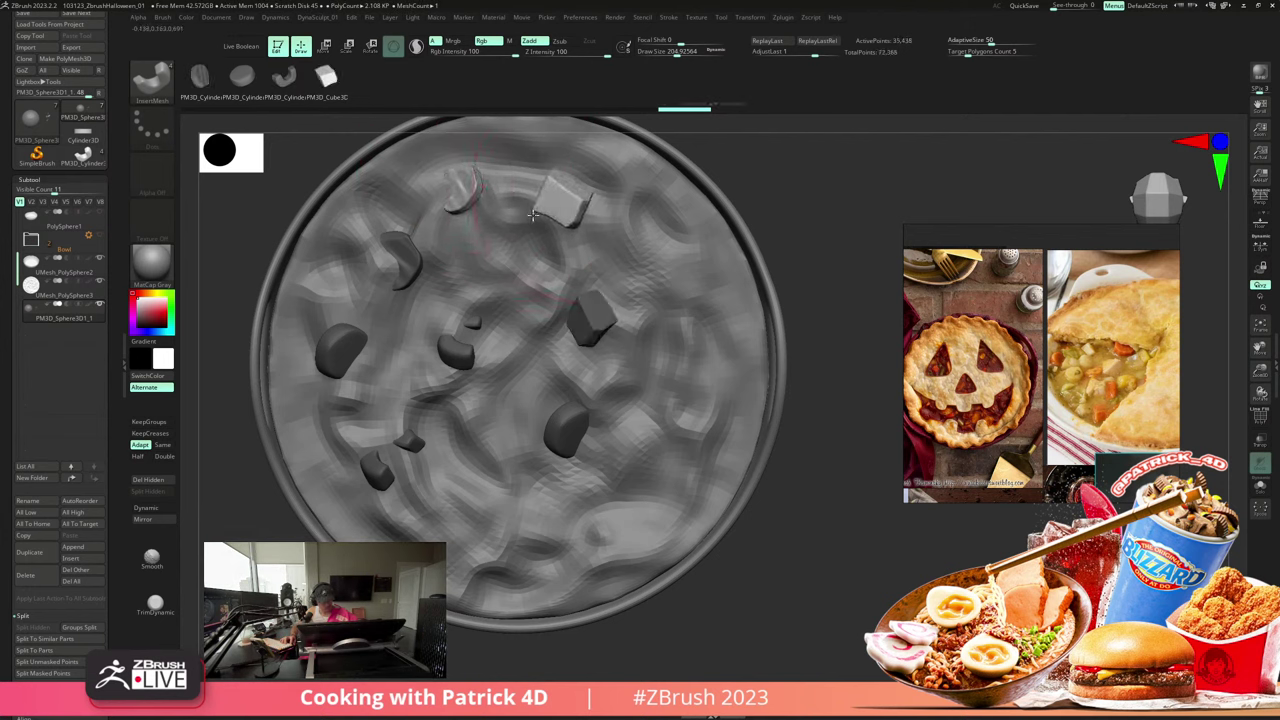
- Scatter mixed filling pieces around the centre and both sides of the gravy in varied sizes and orientations
{"action": "left_click_drag", "start_coordinate": [548, 360], "coordinate": [532, 392]}
{"action": "left_click_drag", "start_coordinate": [674, 376], "coordinate": [648, 391]}
{"action": "mouse_move", "coordinate": [667, 282]}
{"action": "left_mouse_down"}
{"action": "mouse_move", "coordinate": [679, 316]}
{"action": "mouse_move", "coordinate": [684, 302]}
{"action": "left_mouse_up"}
{"action": "left_click_drag", "start_coordinate": [479, 299], "coordinate": [475, 271]}
{"action": "left_click_drag", "start_coordinate": [453, 468], "coordinate": [412, 490]}
{"action": "left_click_drag", "start_coordinate": [392, 390], "coordinate": [373, 416]}
- Undo the trial piece near the left rim and insert large cubes at the left and upper right of the filling
{"action": "left_click_drag", "start_coordinate": [298, 392], "coordinate": [294, 455]}
{"action": "key", "text": "ctrl+z"}
{"action": "key", "text": "ctrl+z"}
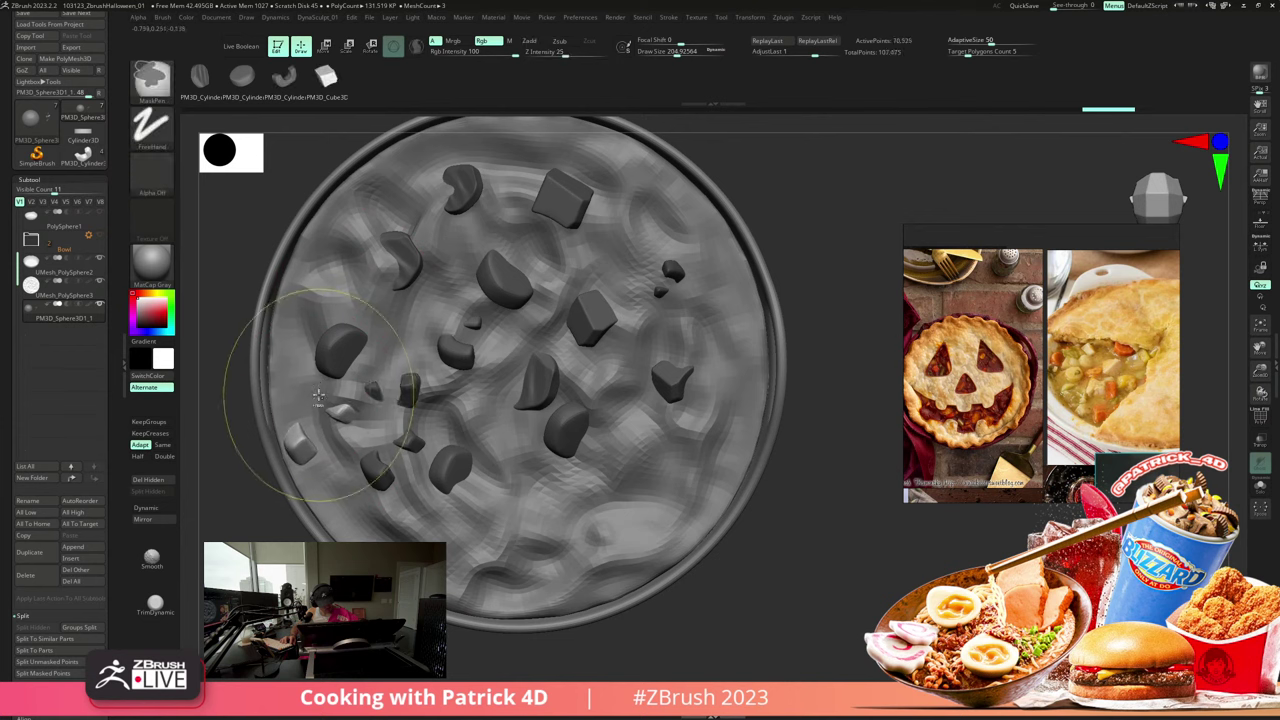
{"action": "mouse_move", "coordinate": [314, 407]}
{"action": "left_mouse_down"}
{"action": "mouse_move", "coordinate": [312, 366]}
{"action": "mouse_move", "coordinate": [328, 396]}
{"action": "mouse_move", "coordinate": [324, 384]}
{"action": "left_mouse_up"}
{"action": "left_click_drag", "start_coordinate": [507, 518], "coordinate": [642, 181]}
{"action": "right_click_drag", "start_coordinate": [518, 492], "coordinate": [514, 472], "text": "alt"}
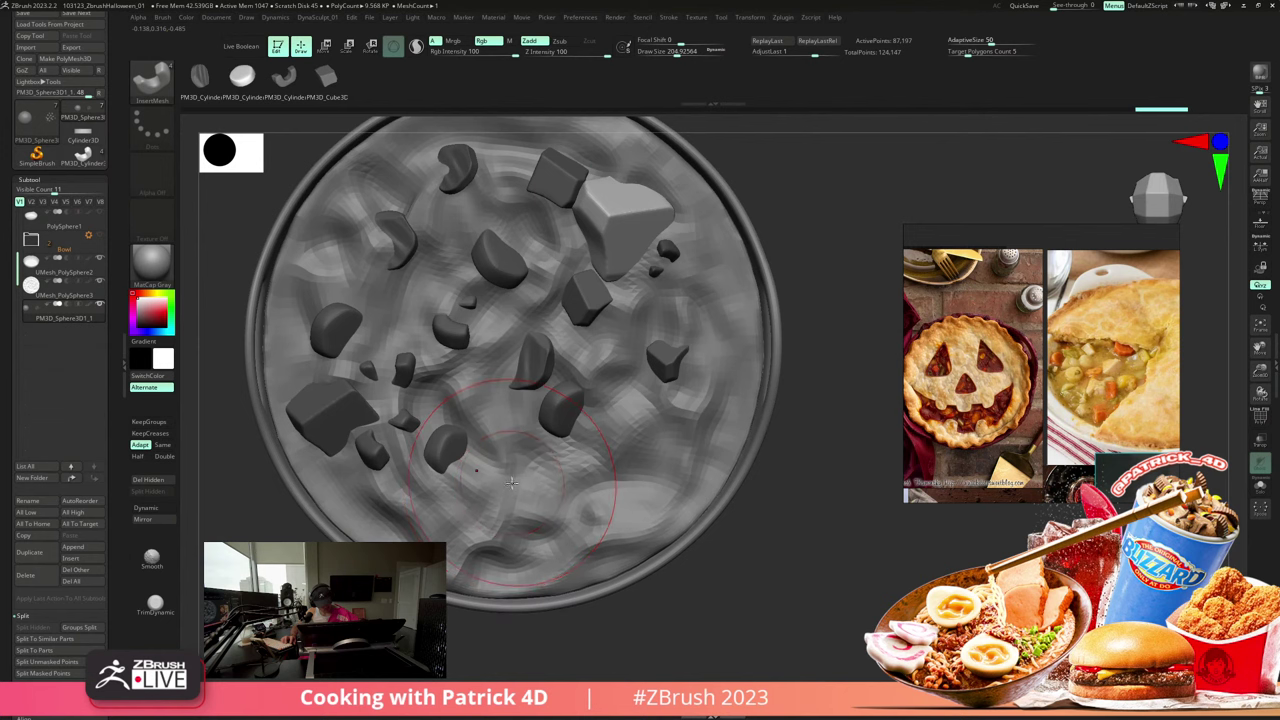
- Add smooth disc and crescent pieces to the lower and upper-left areas of the filling
{"action": "left_click", "coordinate": [242, 77]}
{"action": "left_click_drag", "start_coordinate": [313, 507], "coordinate": [402, 500]}
{"action": "left_click_drag", "start_coordinate": [576, 502], "coordinate": [568, 472]}
{"action": "left_click", "coordinate": [284, 77]}
{"action": "left_click_drag", "start_coordinate": [528, 552], "coordinate": [495, 221]}
{"action": "left_click", "coordinate": [242, 77]}
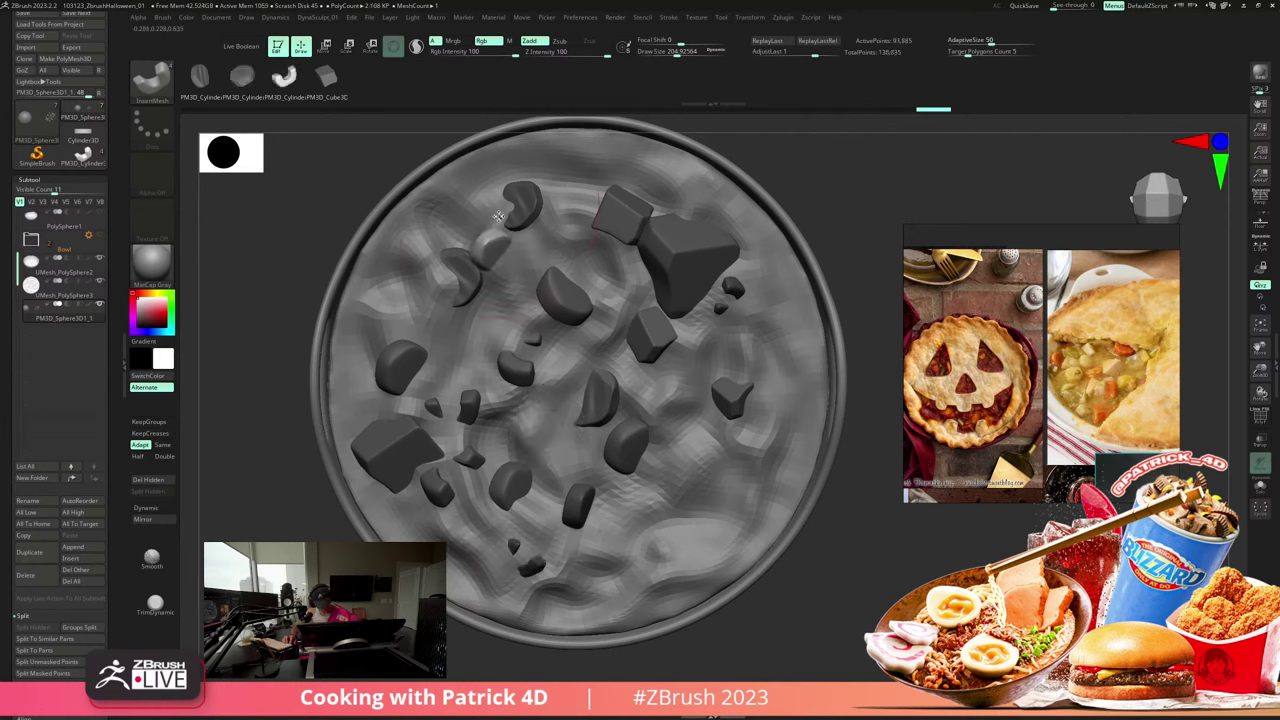
- Insert a crescent at the lower right of the filling and ridged discs between the pieces around its centre
{"action": "left_click_drag", "start_coordinate": [681, 511], "coordinate": [697, 466]}
{"action": "left_click_drag", "start_coordinate": [772, 300], "coordinate": [786, 370]}
{"action": "left_click_drag", "start_coordinate": [650, 317], "coordinate": [608, 303]}
{"action": "left_click", "coordinate": [565, 385]}
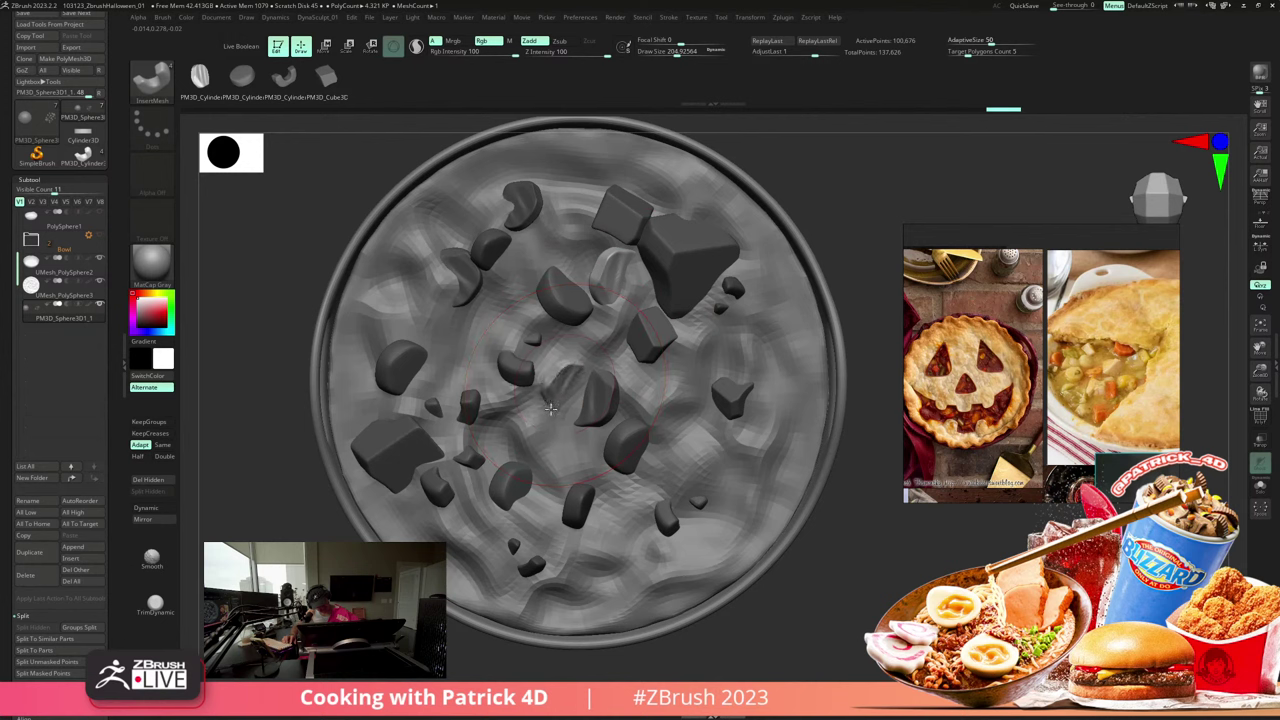
- Try inserting a small cube and a smooth disc left of the filling's centre and undo the placements
{"action": "left_click", "coordinate": [496, 422]}
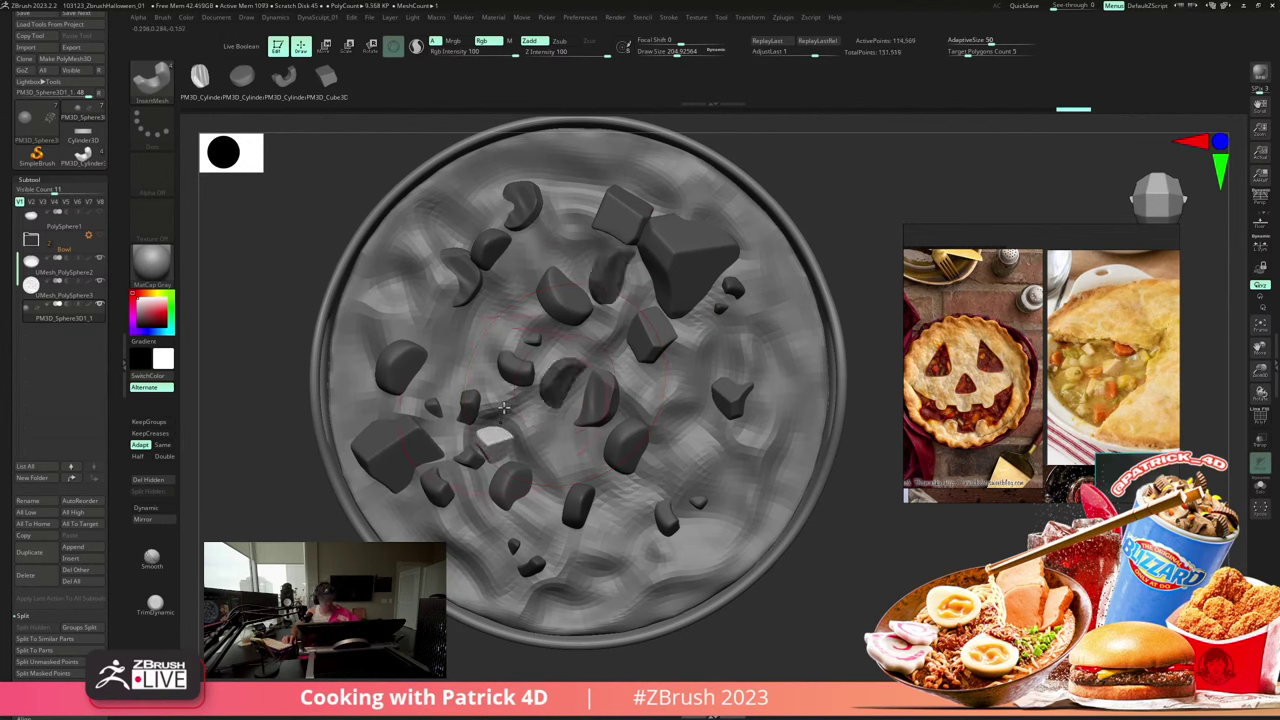
{"action": "left_click", "coordinate": [505, 416]}
{"action": "key", "text": "ctrl+z"}
{"action": "left_click_drag", "start_coordinate": [509, 423], "coordinate": [488, 383]}
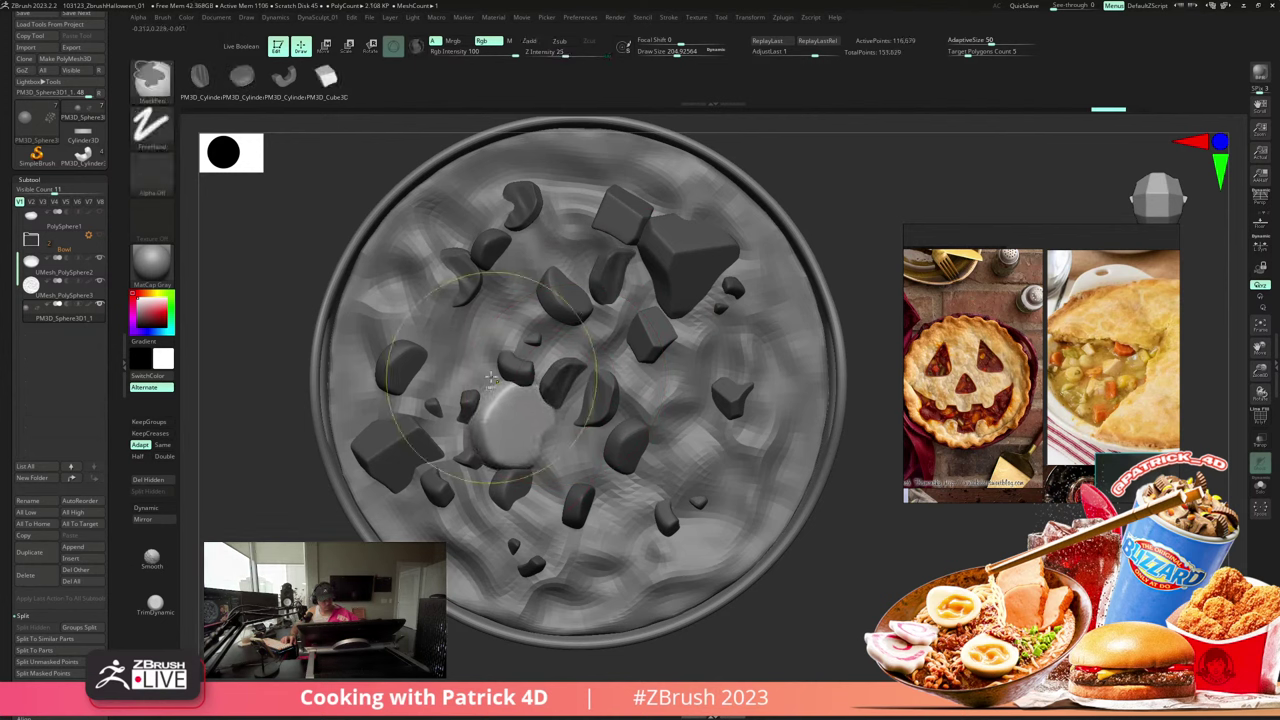
{"action": "key", "text": "ctrl+z"}
{"action": "key", "text": "ctrl+z"}
- Insert a large cube left of the filling's centre and two smooth discs on its lower right
{"action": "left_click_drag", "start_coordinate": [515, 428], "coordinate": [446, 322]}
{"action": "left_click_drag", "start_coordinate": [613, 521], "coordinate": [625, 480]}
{"action": "mouse_move", "coordinate": [261, 322]}
{"action": "left_mouse_down"}
{"action": "mouse_move", "coordinate": [255, 288]}
{"action": "mouse_move", "coordinate": [314, 330]}
{"action": "left_mouse_up"}
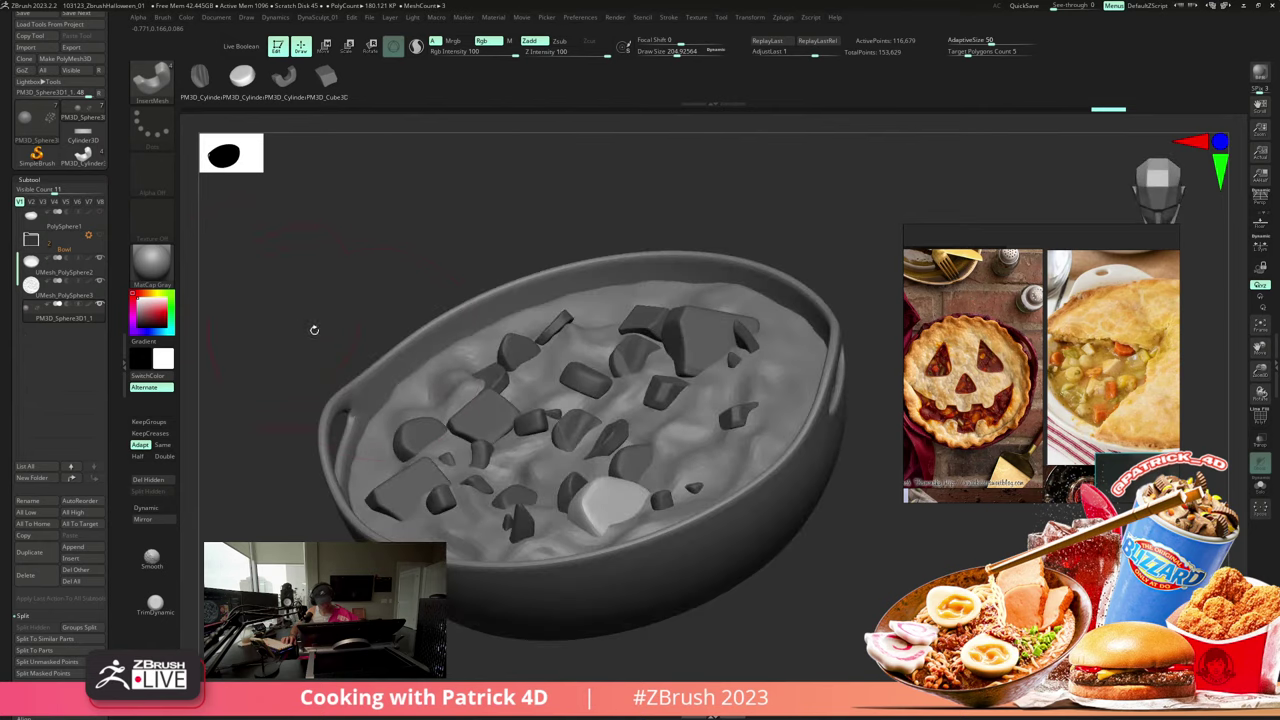
{"action": "mouse_move", "coordinate": [688, 430]}
{"action": "left_mouse_down"}
{"action": "mouse_move", "coordinate": [692, 403]}
{"action": "mouse_move", "coordinate": [704, 409]}
{"action": "left_mouse_up"}
- Set the brush's draw size to about 282 and insert smooth discs right of the centre and near the left rim
{"action": "key", "text": "space"}
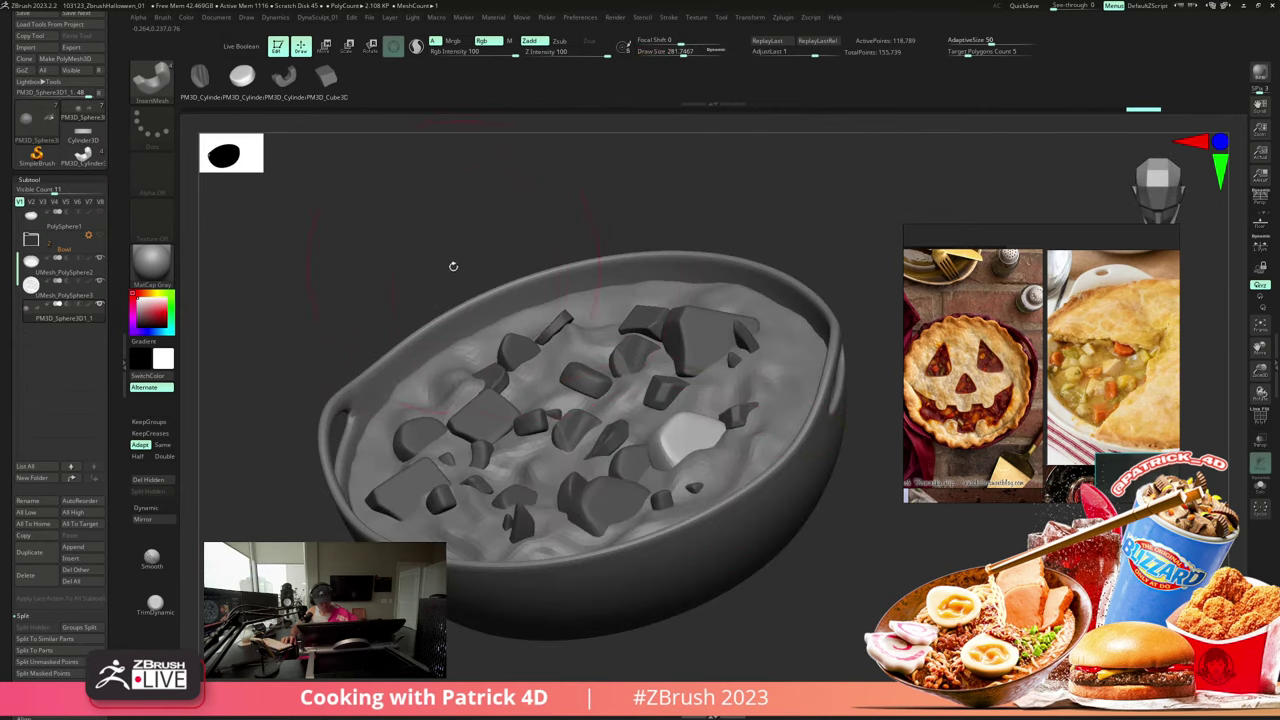
{"action": "left_click_drag", "start_coordinate": [396, 225], "coordinate": [398, 290]}
{"action": "left_click_drag", "start_coordinate": [524, 302], "coordinate": [705, 351]}
{"action": "key", "text": "shift+f"}
{"action": "key", "text": "shift+f"}
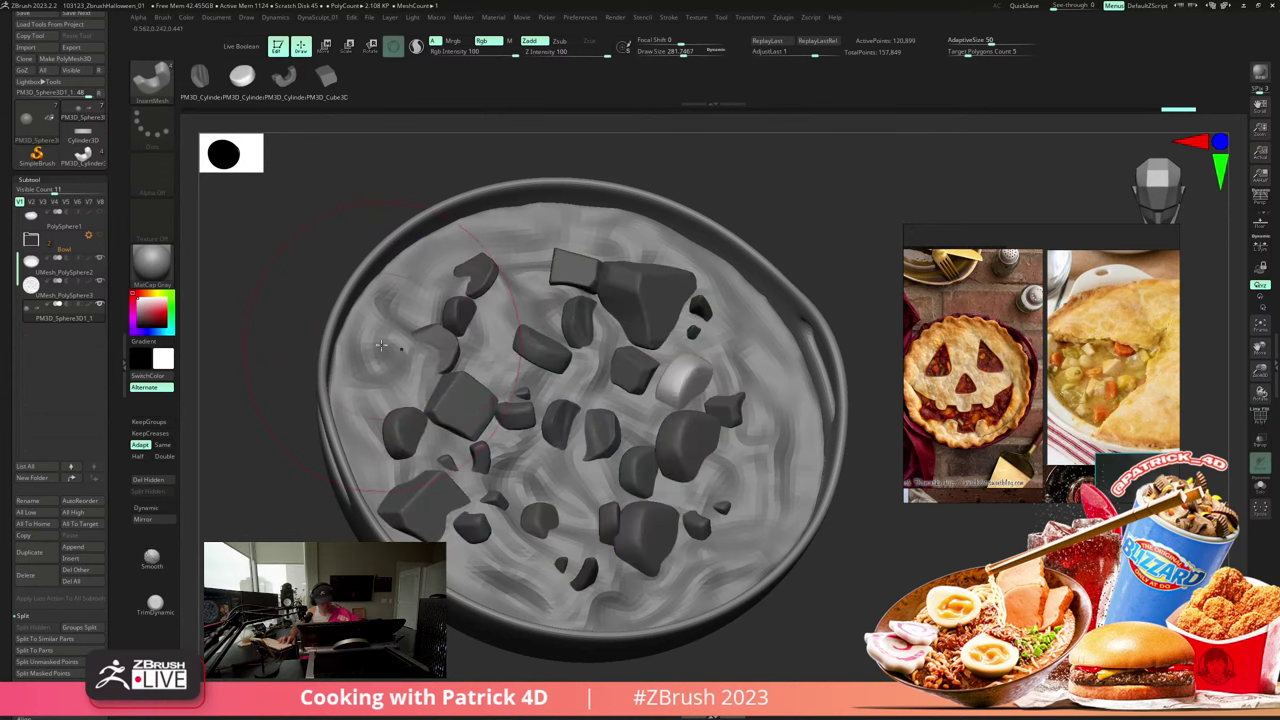
{"action": "mouse_move", "coordinate": [381, 346]}
{"action": "left_mouse_down"}
{"action": "mouse_move", "coordinate": [389, 313]}
{"action": "mouse_move", "coordinate": [385, 340]}
{"action": "left_mouse_up"}
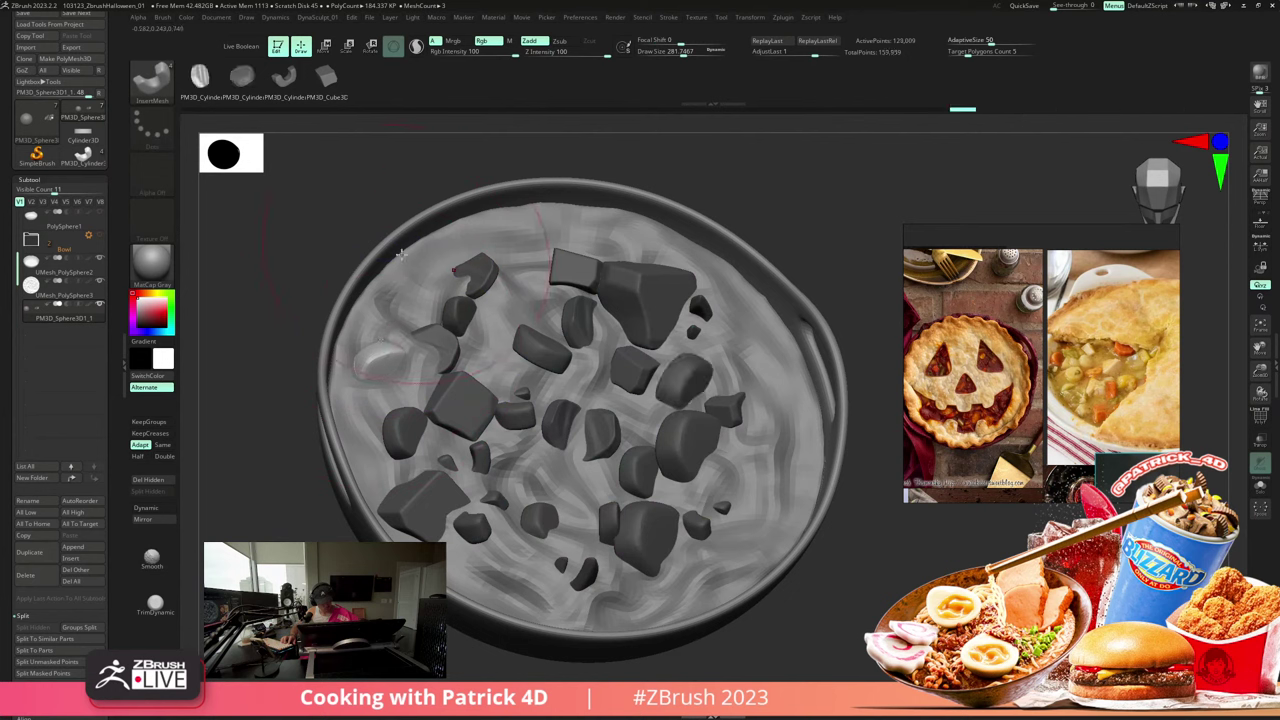
- Insert ridged discs near the right rim, left of the centre and near the upper rim of the filling
{"action": "left_click_drag", "start_coordinate": [758, 352], "coordinate": [740, 318]}
{"action": "left_click_drag", "start_coordinate": [500, 356], "coordinate": [483, 323]}
{"action": "left_click_drag", "start_coordinate": [530, 259], "coordinate": [524, 254]}
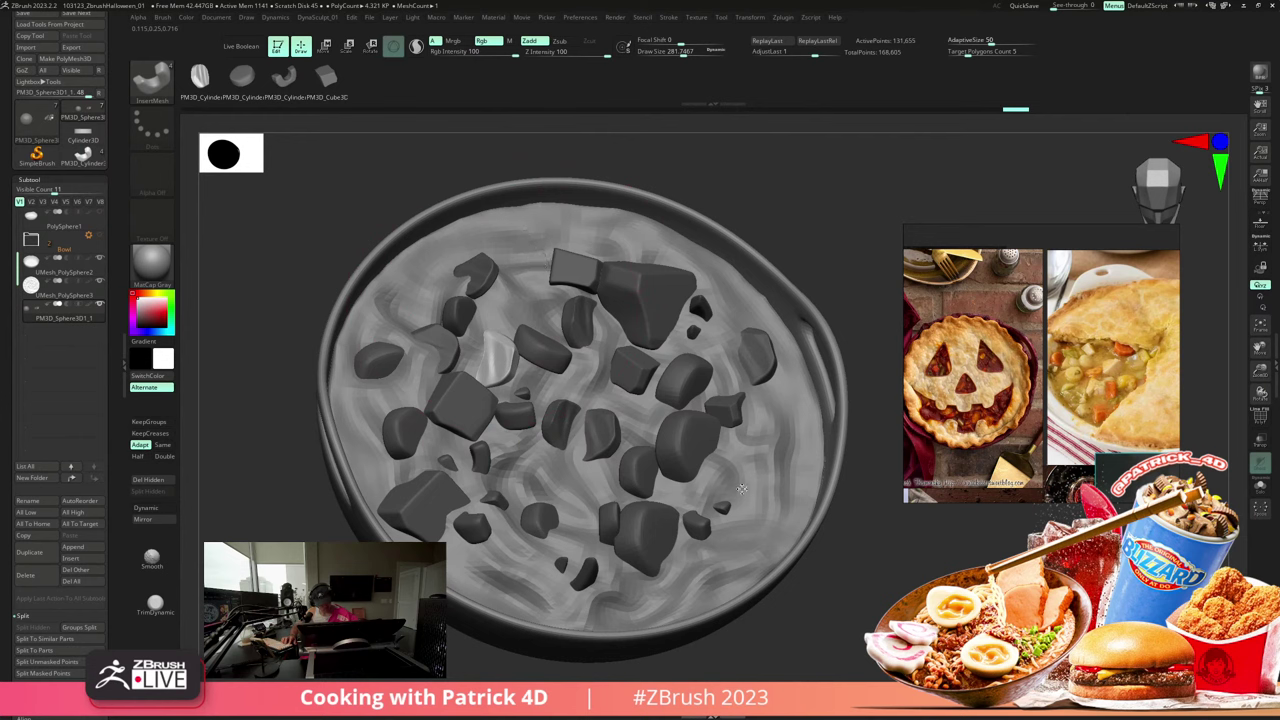
{"action": "left_click_drag", "start_coordinate": [512, 249], "coordinate": [507, 215]}
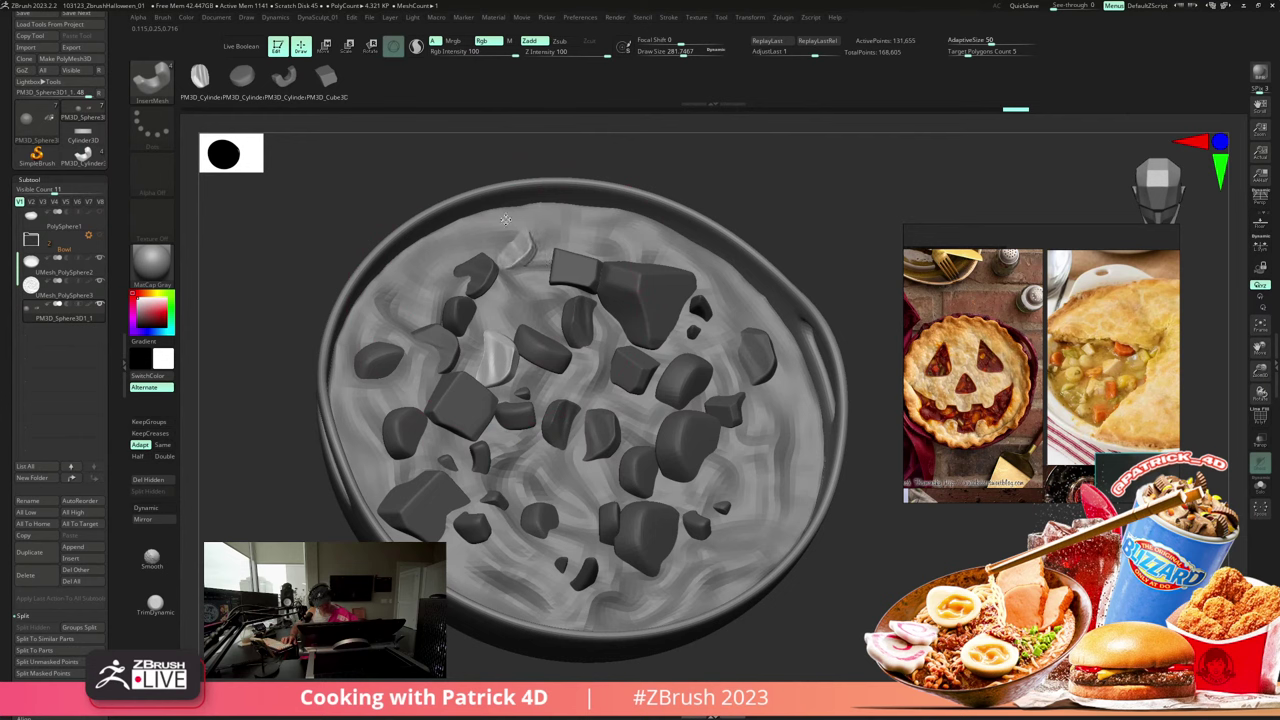
- Fill gaps with a crescent and two cubes, and insert two smooth discs right of the filling's centre
{"action": "left_click_drag", "start_coordinate": [575, 505], "coordinate": [568, 474]}
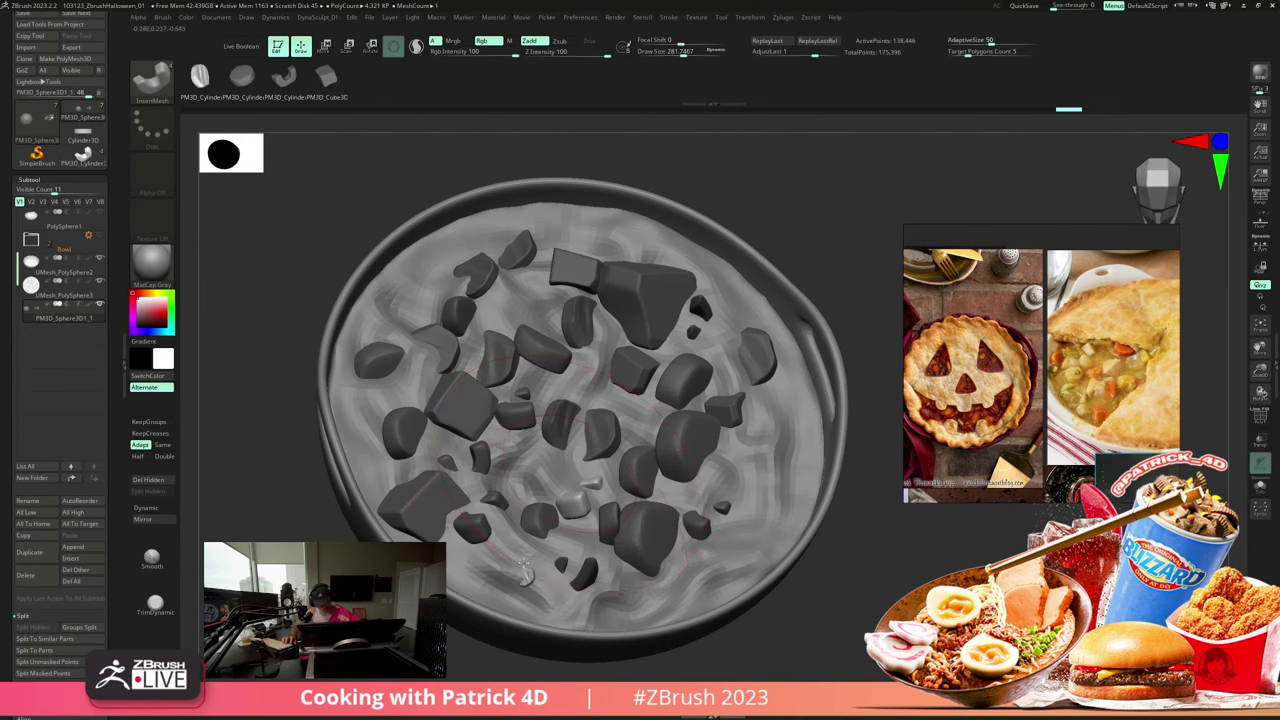
{"action": "left_click_drag", "start_coordinate": [520, 572], "coordinate": [522, 525]}
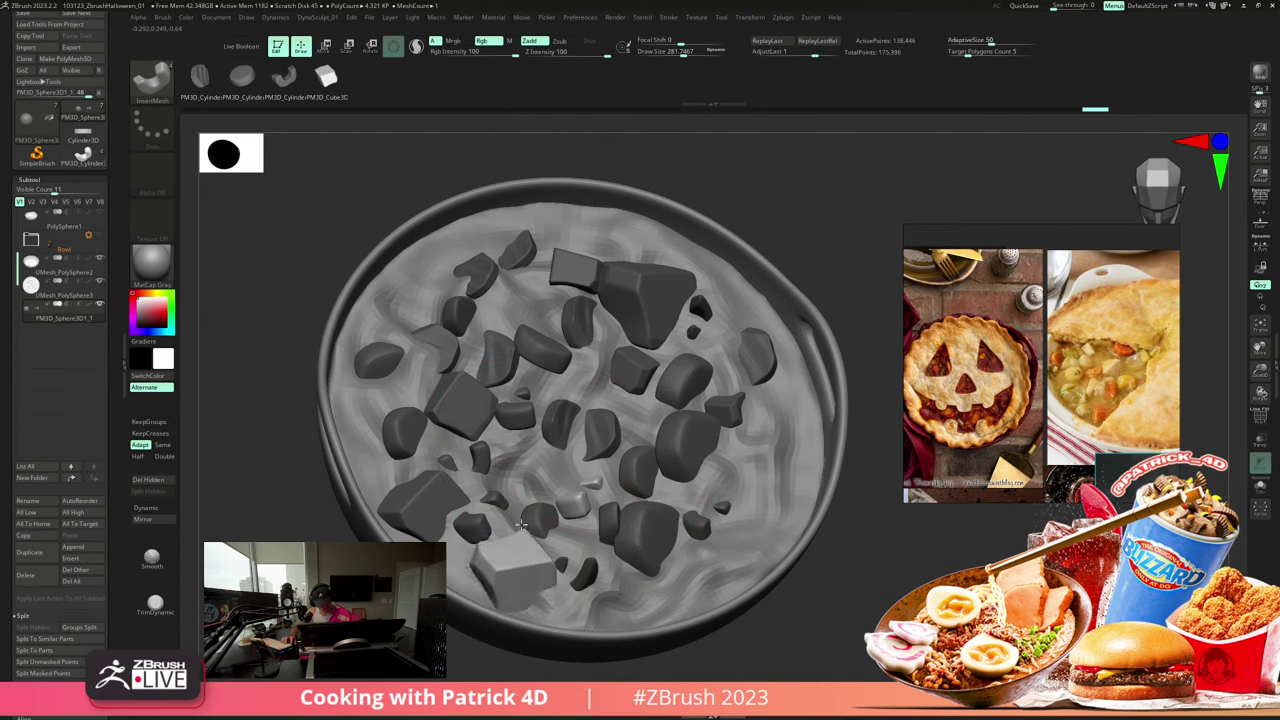
{"action": "left_click_drag", "start_coordinate": [537, 315], "coordinate": [527, 326]}
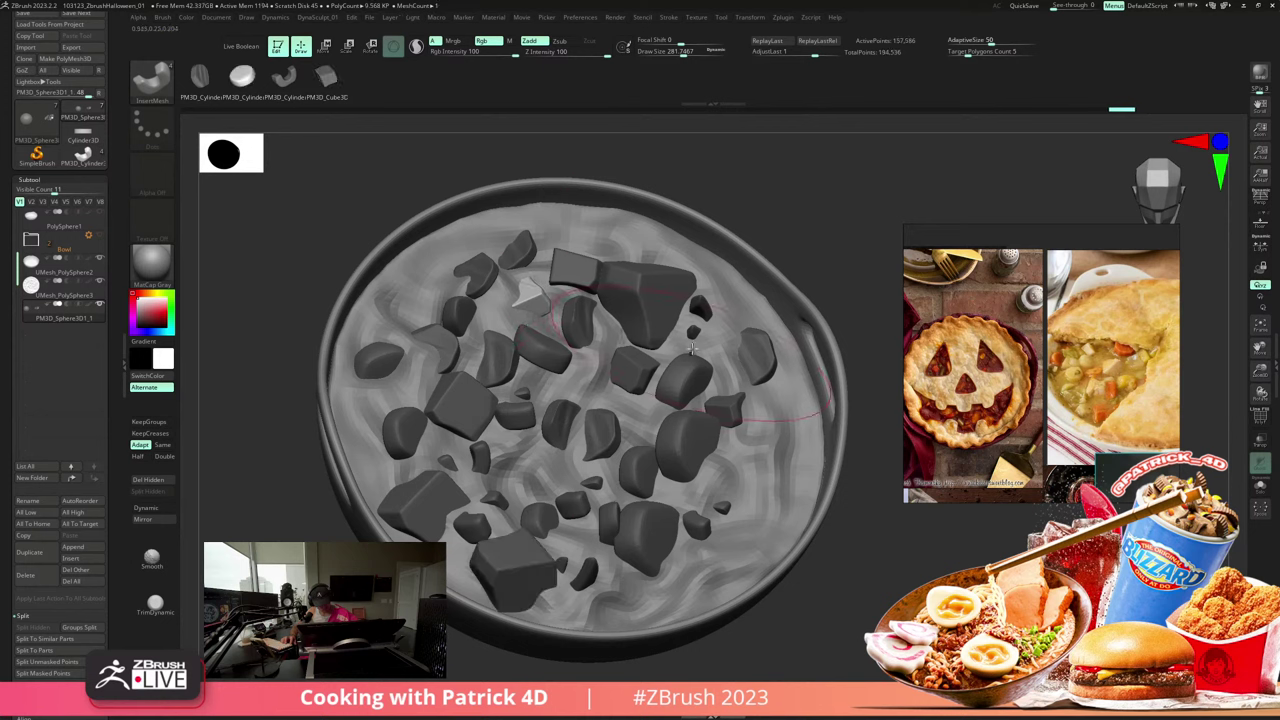
{"action": "left_click_drag", "start_coordinate": [642, 415], "coordinate": [649, 396]}
{"action": "left_click_drag", "start_coordinate": [720, 468], "coordinate": [694, 486]}
{"action": "left_click_drag", "start_coordinate": [717, 467], "coordinate": [713, 490]}
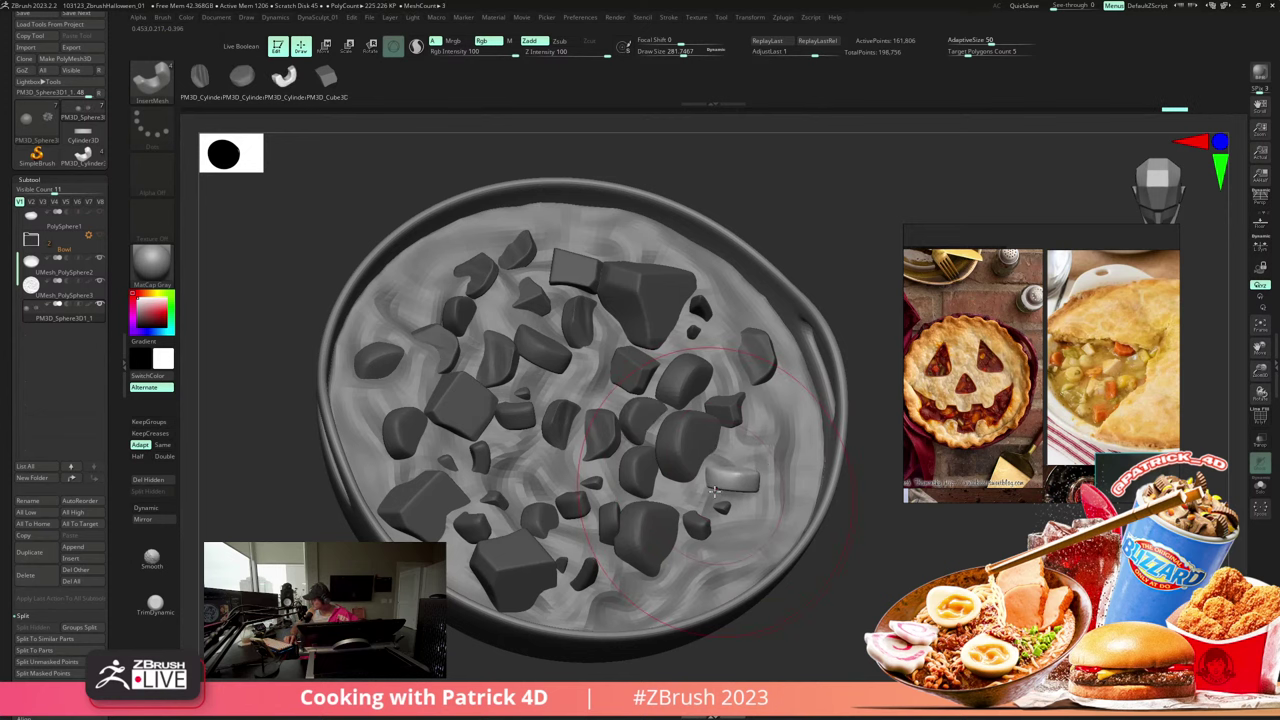
- From the front view, insert a small crescent at the filling's centre and smooth discs near its lower-right rim
{"action": "left_click_drag", "start_coordinate": [258, 328], "coordinate": [296, 317], "text": "alt"}
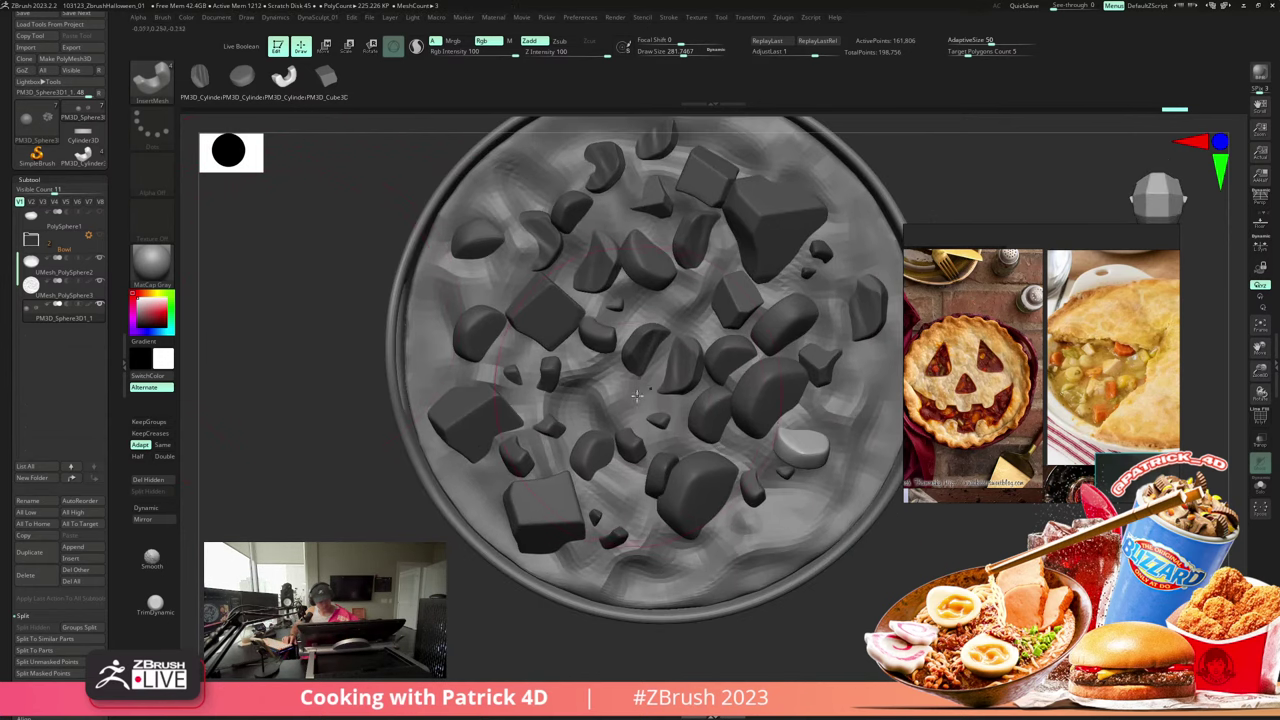
{"action": "left_click_drag", "start_coordinate": [619, 374], "coordinate": [628, 367]}
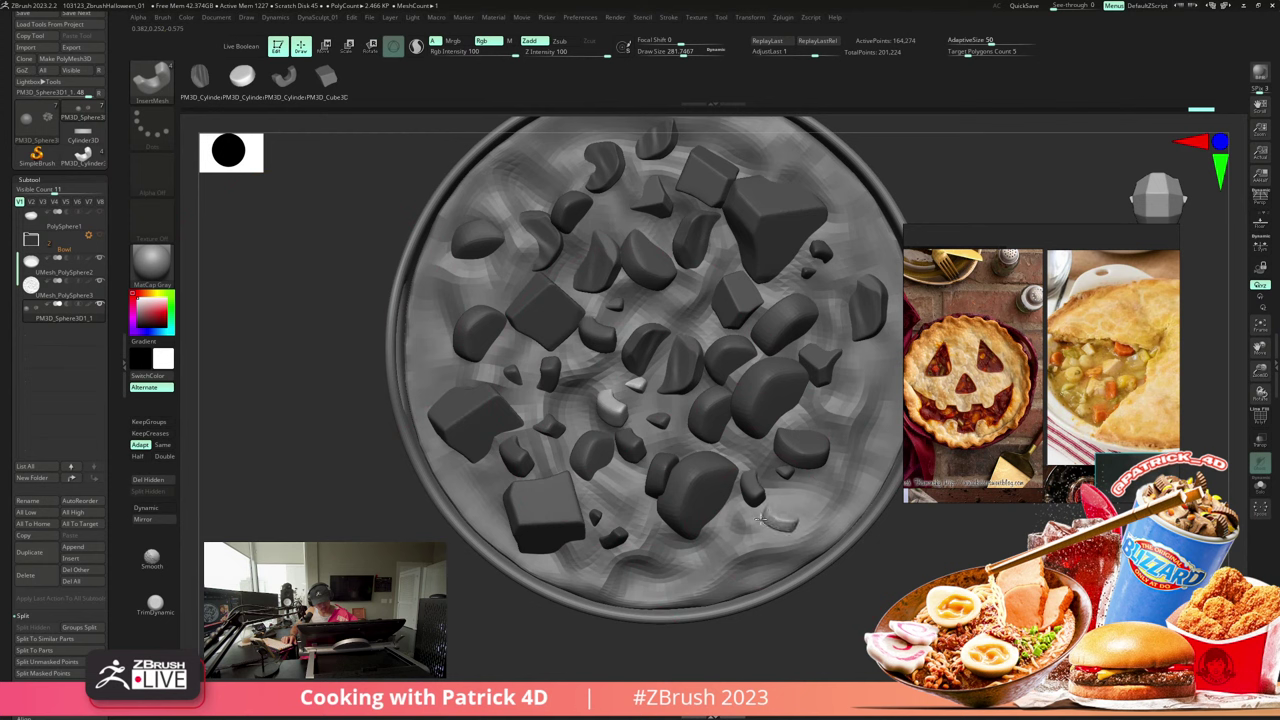
{"action": "left_click_drag", "start_coordinate": [760, 519], "coordinate": [733, 520]}
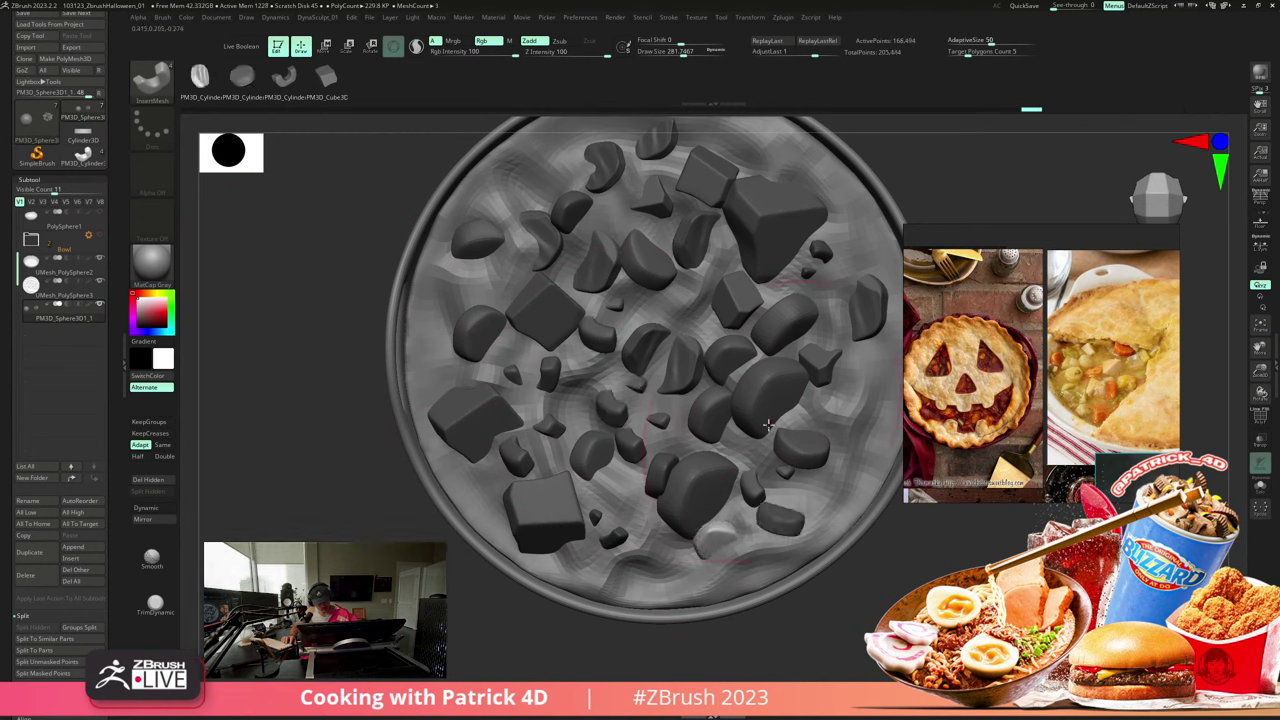
- Insert four ridged discs around the right, left, upper-left and upper-right parts of the filling
{"action": "left_click_drag", "start_coordinate": [843, 252], "coordinate": [834, 320]}
{"action": "left_click_drag", "start_coordinate": [499, 286], "coordinate": [510, 256]}
{"action": "left_click_drag", "start_coordinate": [277, 340], "coordinate": [328, 310]}
{"action": "left_click_drag", "start_coordinate": [503, 241], "coordinate": [503, 228]}
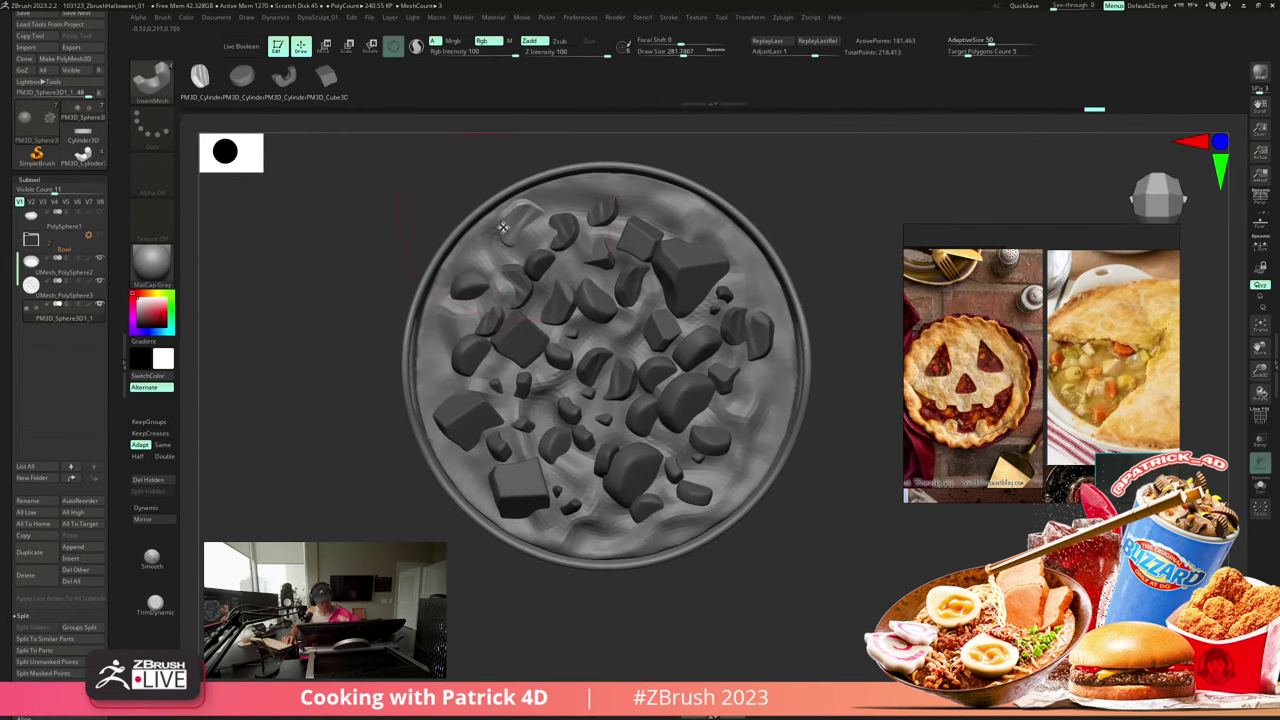
{"action": "left_click_drag", "start_coordinate": [689, 224], "coordinate": [659, 207]}
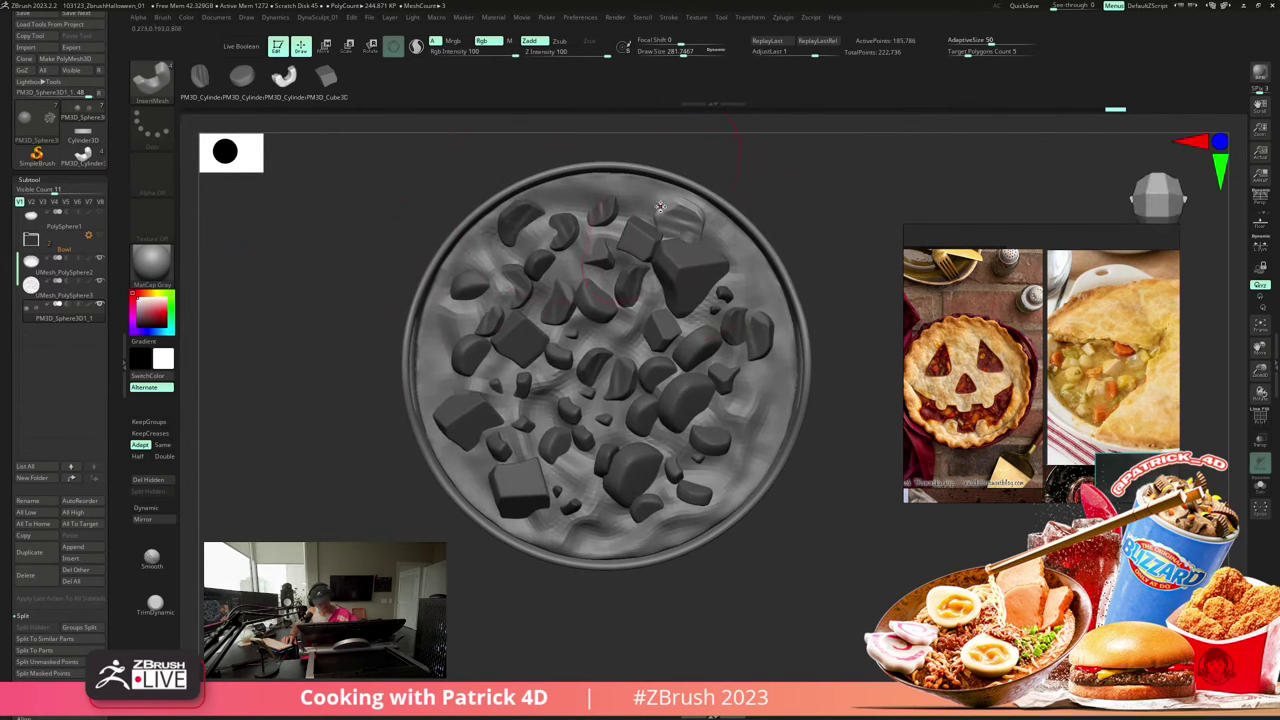
- Insert crescents near the right, bottom and lower-left rim, and a small piece against the left rim
{"action": "left_click_drag", "start_coordinate": [751, 402], "coordinate": [756, 402]}
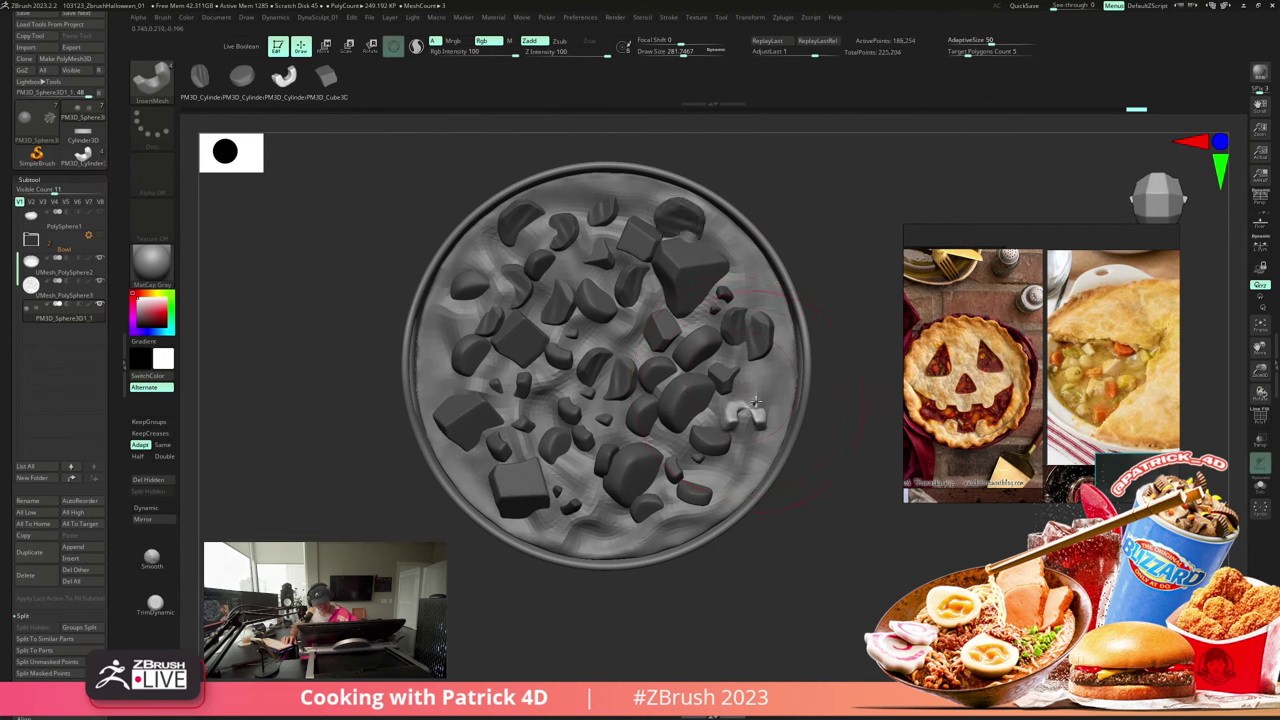
{"action": "left_click", "coordinate": [610, 531]}
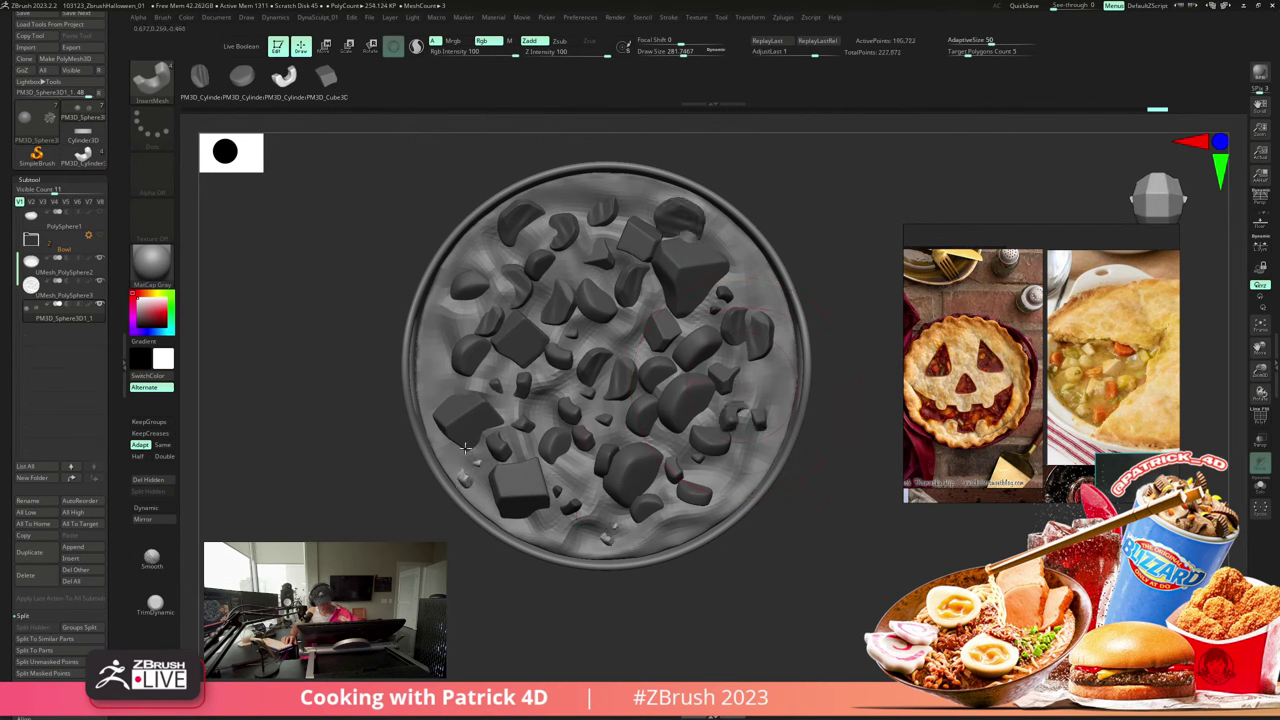
{"action": "left_click_drag", "start_coordinate": [310, 328], "coordinate": [464, 393], "text": "ctrl"}
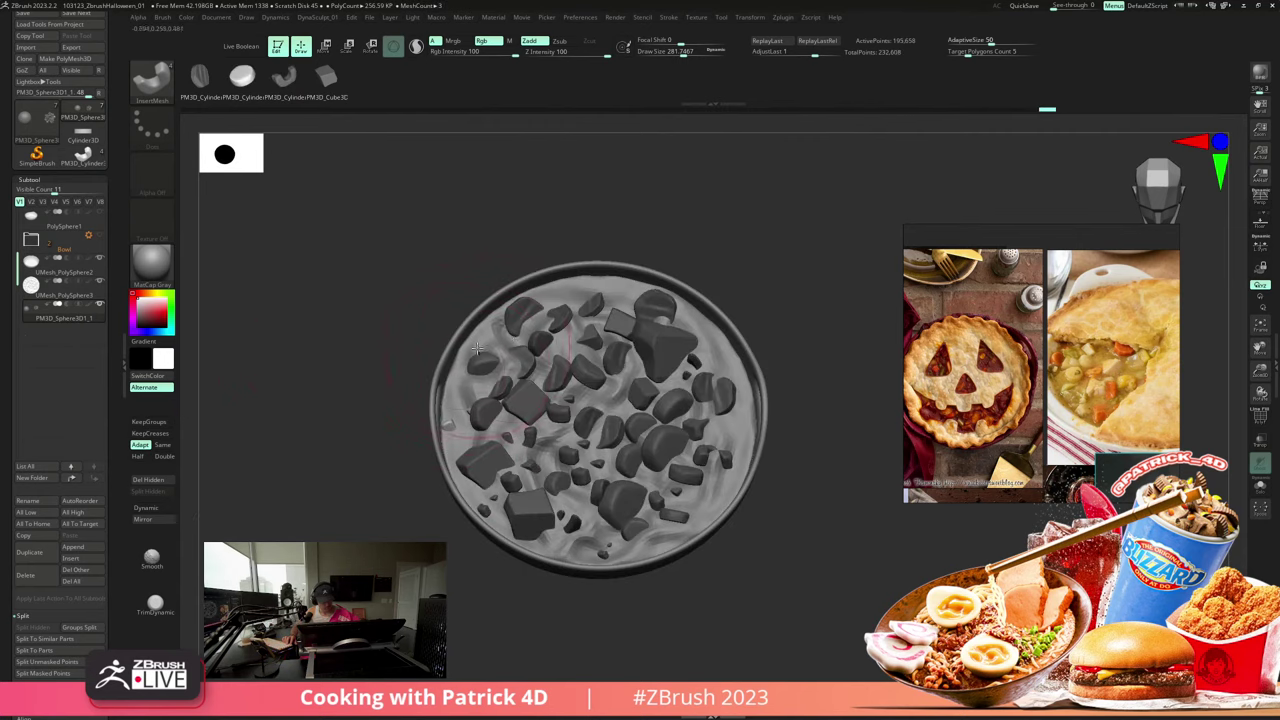
- Fill the gap beside the large upper-right cube with a small piece and add crescents at the lower right and centre
{"action": "mouse_move", "coordinate": [360, 278]}
{"action": "left_mouse_down"}
{"action": "mouse_move", "coordinate": [366, 292]}
{"action": "mouse_move", "coordinate": [359, 278]}
{"action": "left_mouse_up"}
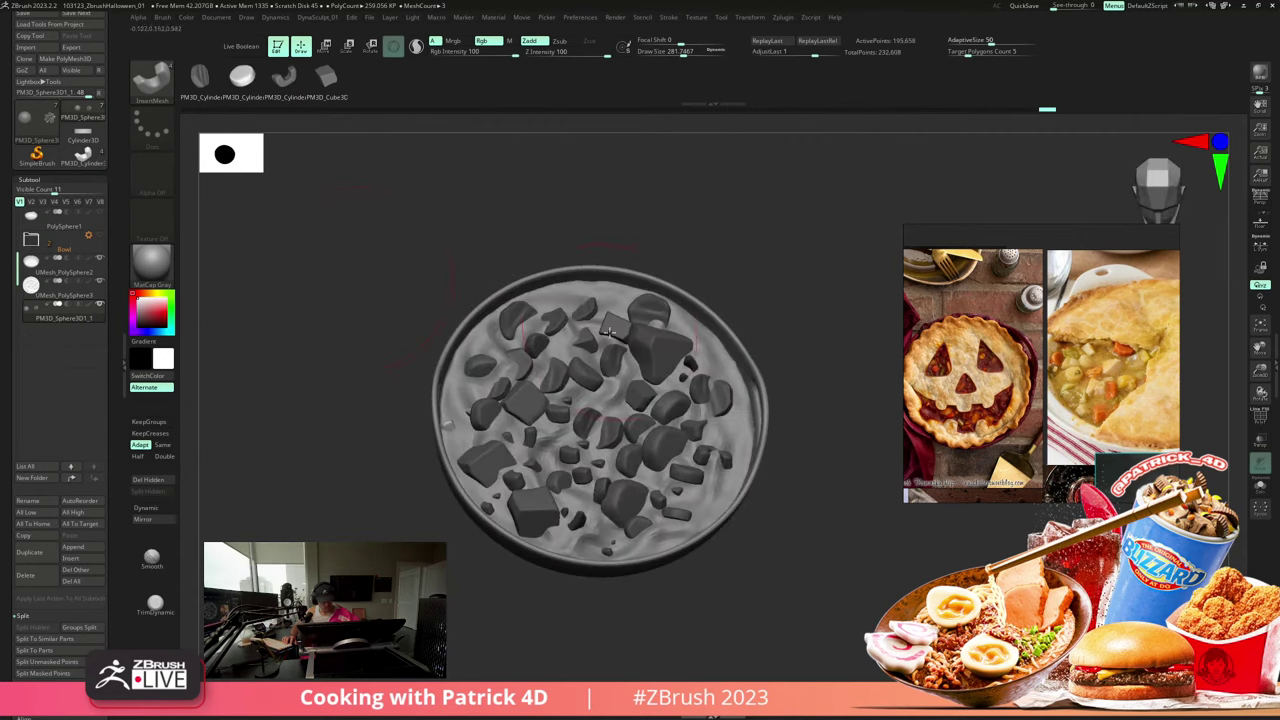
{"action": "left_click_drag", "start_coordinate": [708, 344], "coordinate": [718, 343]}
{"action": "key", "text": "Right"}
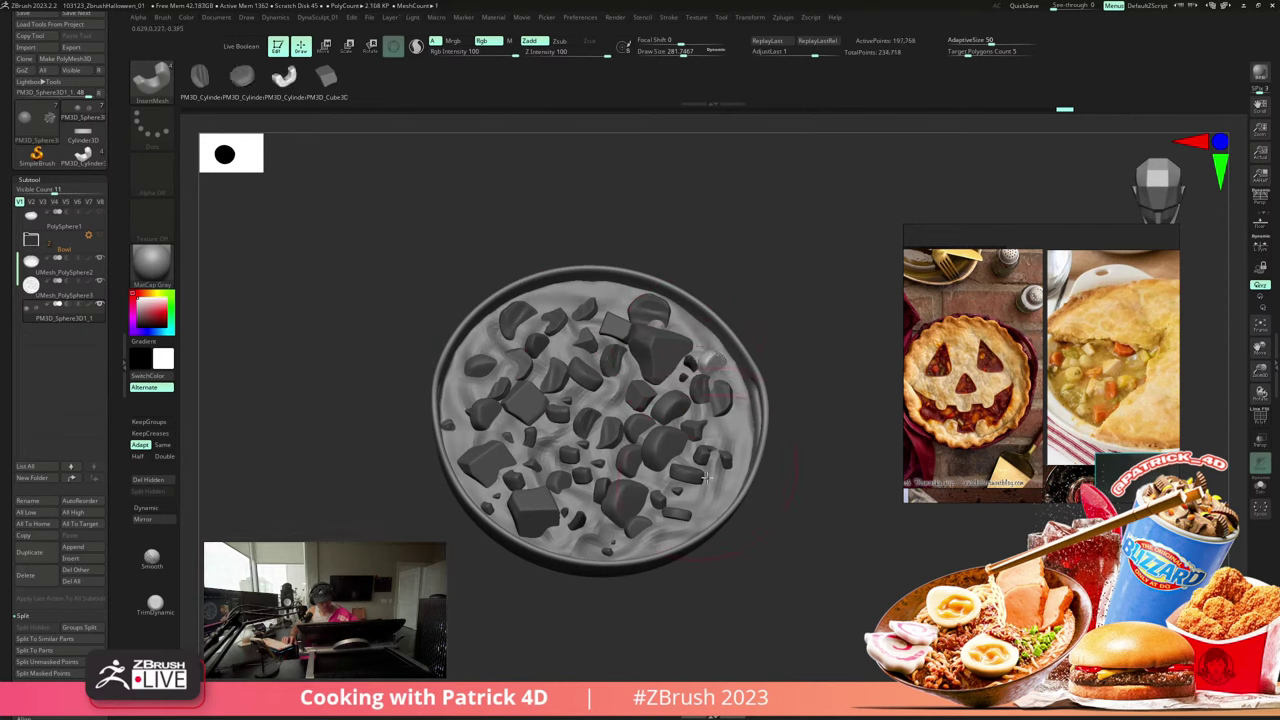
{"action": "left_click_drag", "start_coordinate": [688, 501], "coordinate": [703, 487]}
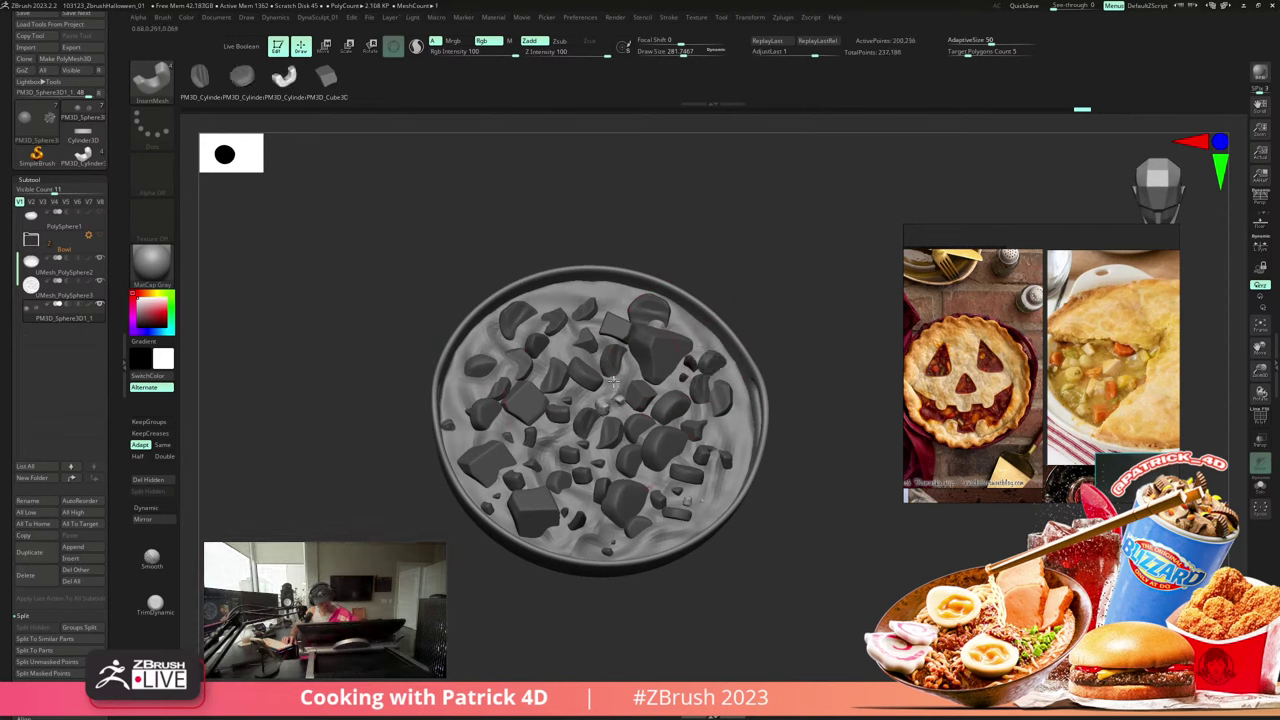
- Insert a cube piece near the filling's upper-left rim, viewed from above
{"action": "key", "text": "Right"}
{"action": "left_click_drag", "start_coordinate": [411, 246], "coordinate": [413, 275]}
{"action": "left_click_drag", "start_coordinate": [555, 285], "coordinate": [573, 277]}
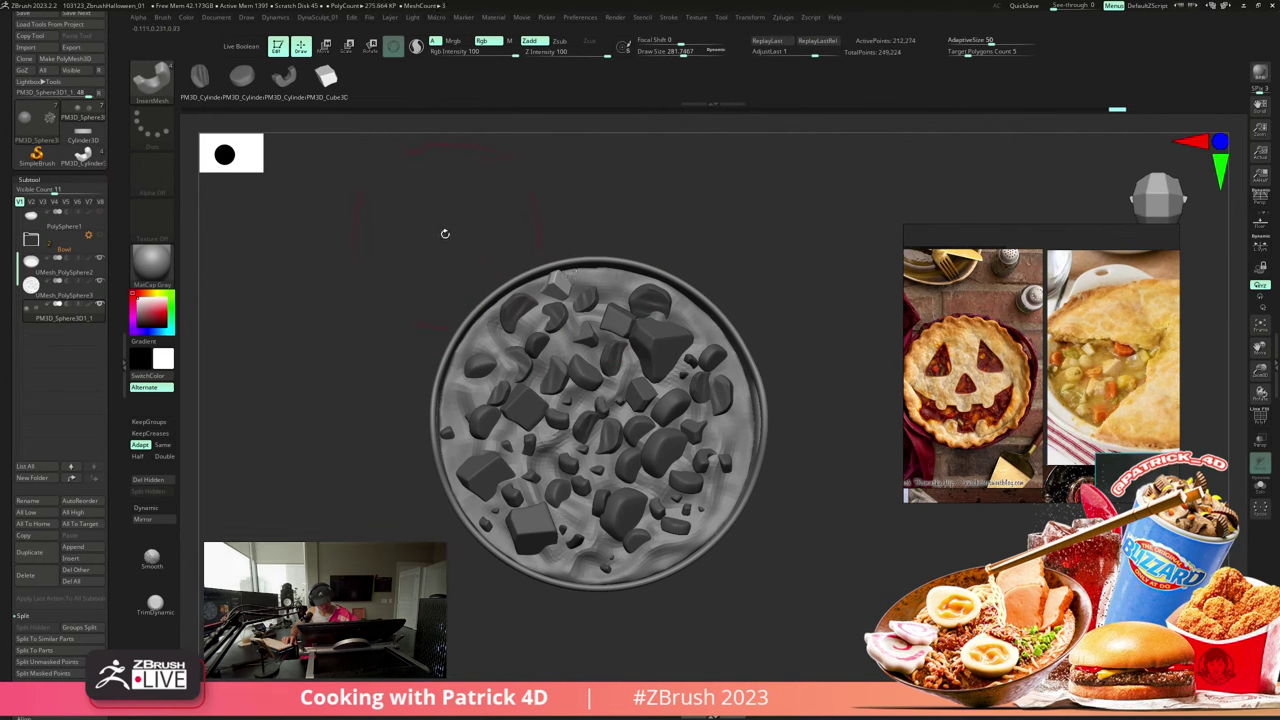
{"action": "left_click_drag", "start_coordinate": [447, 236], "coordinate": [384, 201]}
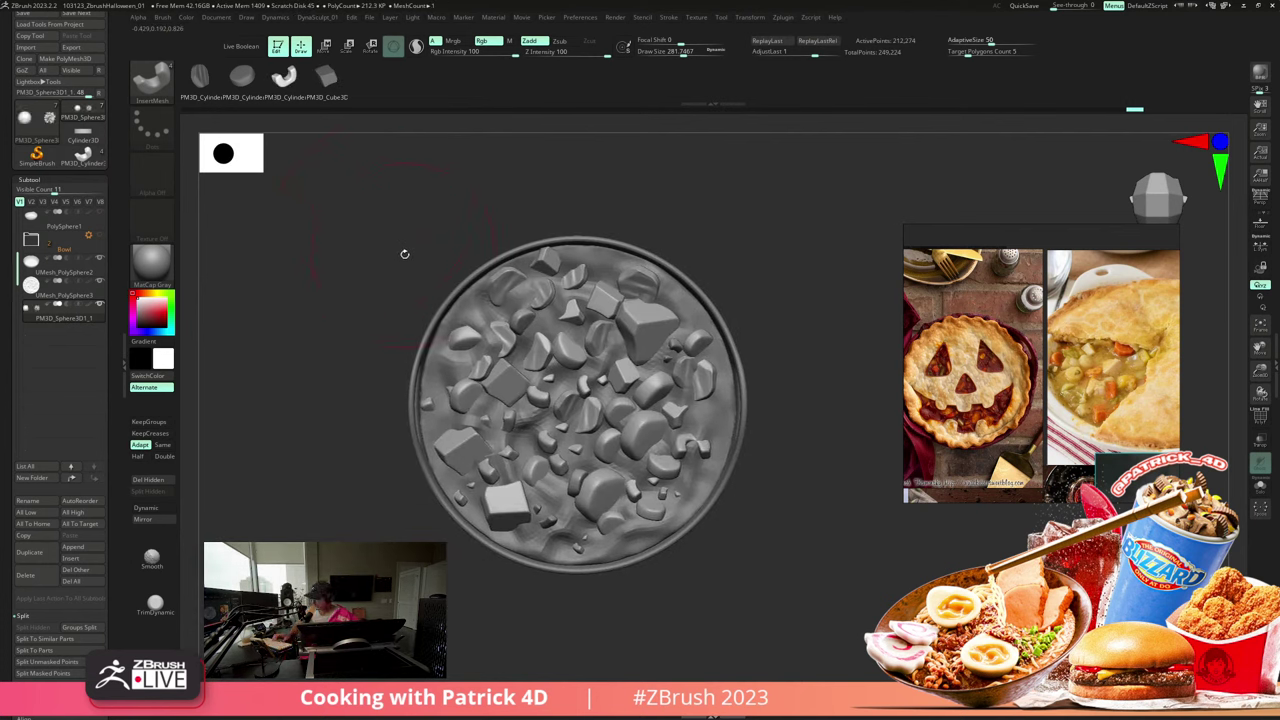
- With the Move Topological brush at draw size 1, shift the discs and ridged pieces around the filling's upper left and upper centre
{"action": "key", "text": "b"}
{"action": "key", "text": "m"}
{"action": "key", "text": "t"}
{"action": "key", "text": "s"}
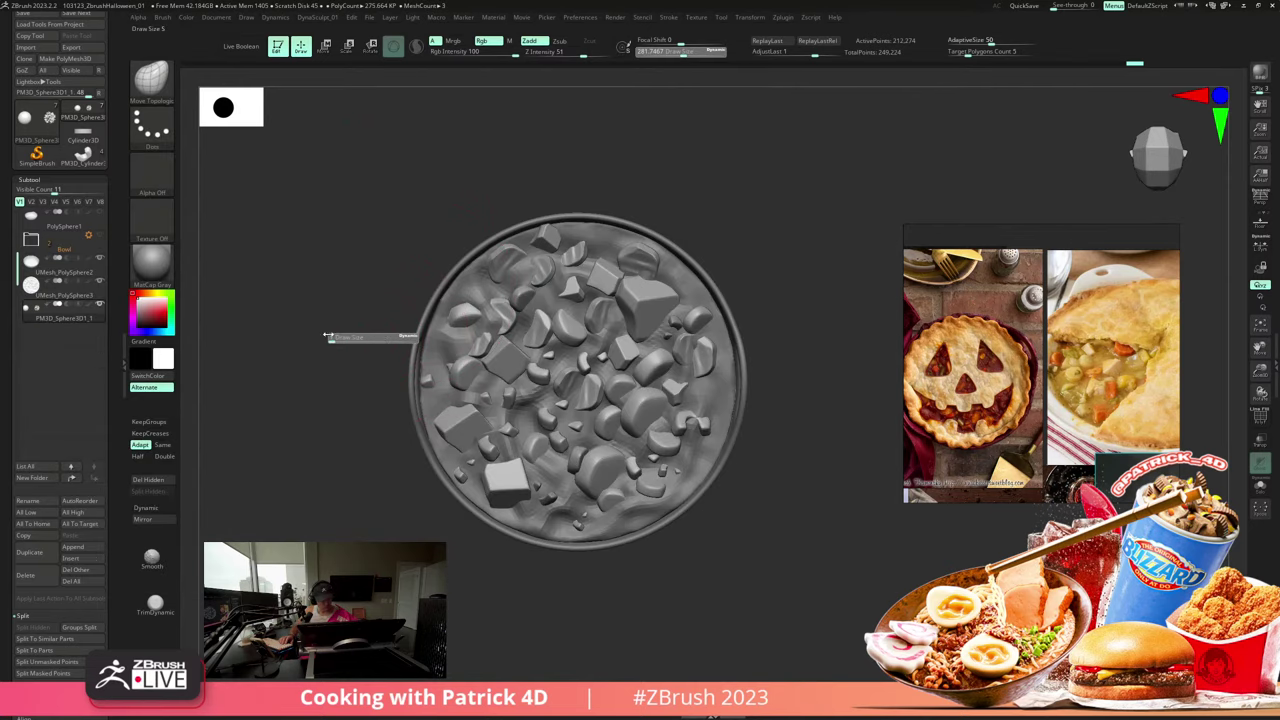
{"action": "mouse_move", "coordinate": [306, 314]}
{"action": "left_mouse_down", "text": "alt"}
{"action": "mouse_move", "coordinate": [251, 349]}
{"action": "mouse_move", "coordinate": [289, 190]}
{"action": "left_mouse_up", "text": "alt"}
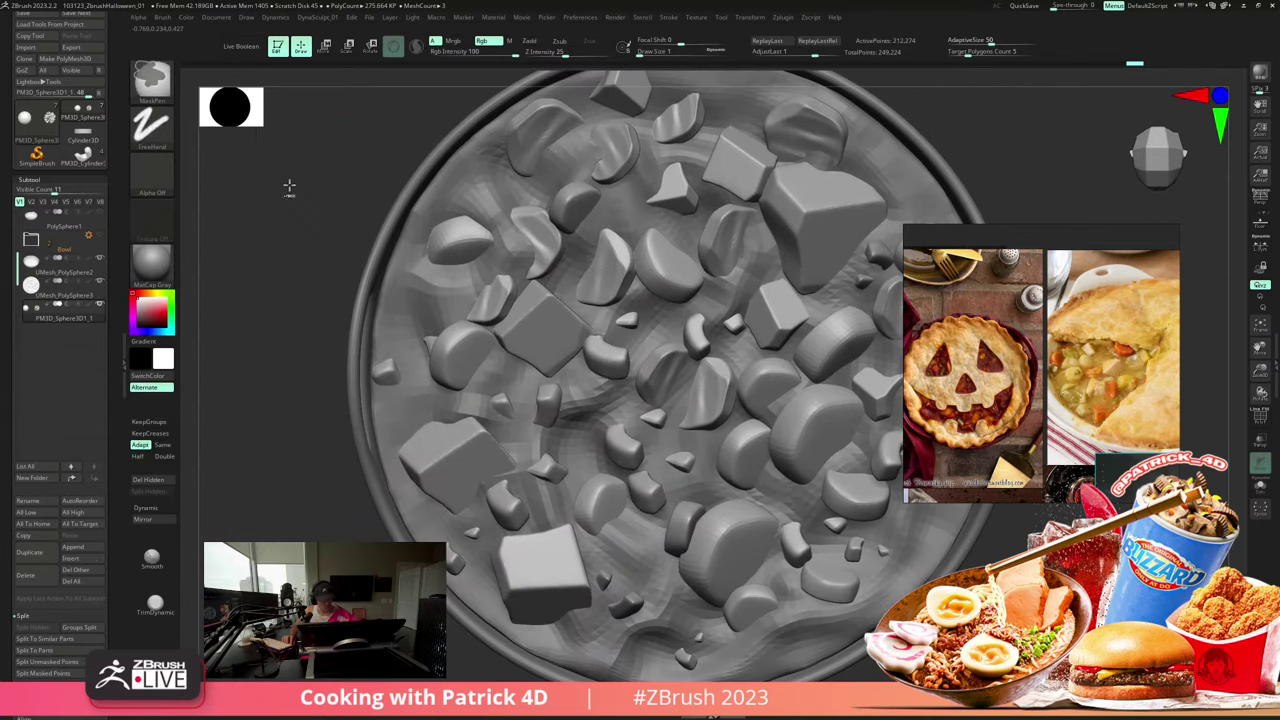
{"action": "key", "text": "shift+f"}
{"action": "key", "text": "shift+f"}
{"action": "left_click_drag", "start_coordinate": [450, 246], "coordinate": [459, 257]}
{"action": "mouse_move", "coordinate": [540, 234]}
{"action": "left_mouse_down"}
{"action": "mouse_move", "coordinate": [537, 258]}
{"action": "mouse_move", "coordinate": [535, 246]}
{"action": "left_mouse_up"}
{"action": "left_click_drag", "start_coordinate": [595, 282], "coordinate": [582, 270]}
{"action": "left_click_drag", "start_coordinate": [568, 205], "coordinate": [579, 225]}
{"action": "left_click_drag", "start_coordinate": [659, 256], "coordinate": [723, 265]}
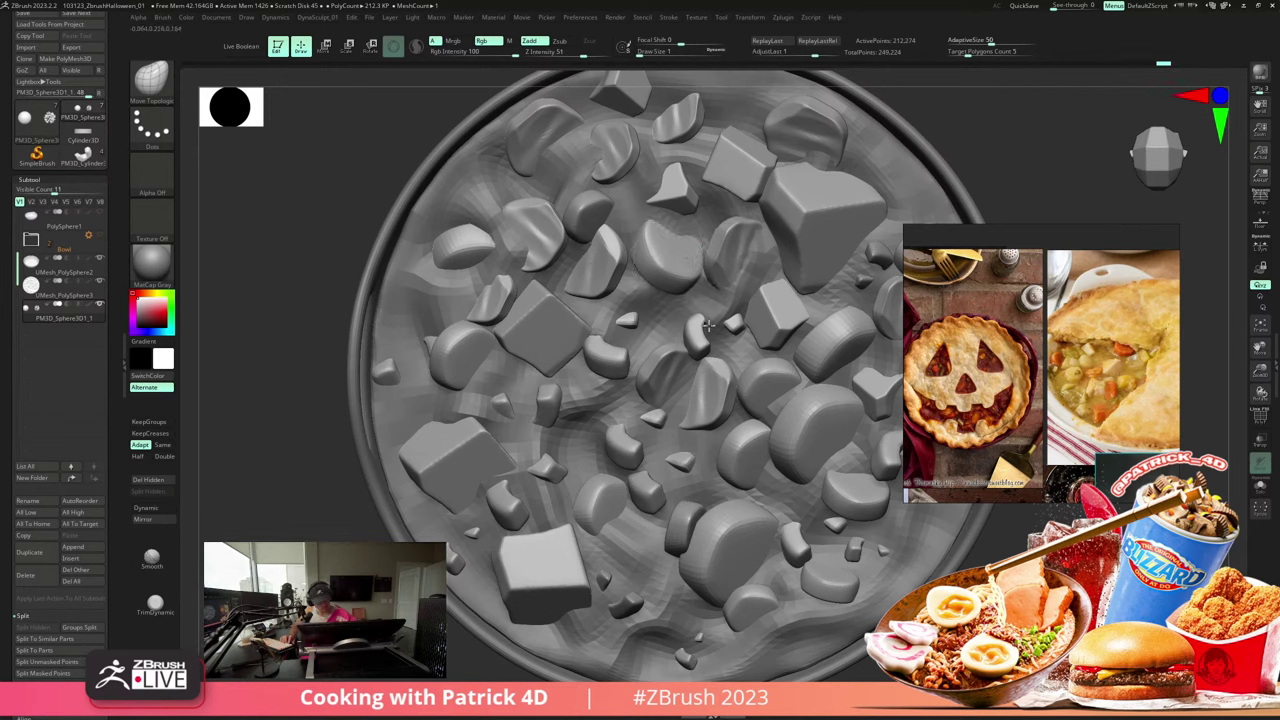
- Reposition discs and crescents right of centre and at the lower right, and sink the small crescents below the left-centre cube into the gravy
{"action": "left_click_drag", "start_coordinate": [772, 387], "coordinate": [760, 379]}
{"action": "mouse_move", "coordinate": [806, 429]}
{"action": "left_mouse_down"}
{"action": "mouse_move", "coordinate": [799, 420]}
{"action": "mouse_move", "coordinate": [736, 475]}
{"action": "mouse_move", "coordinate": [781, 460]}
{"action": "left_mouse_up"}
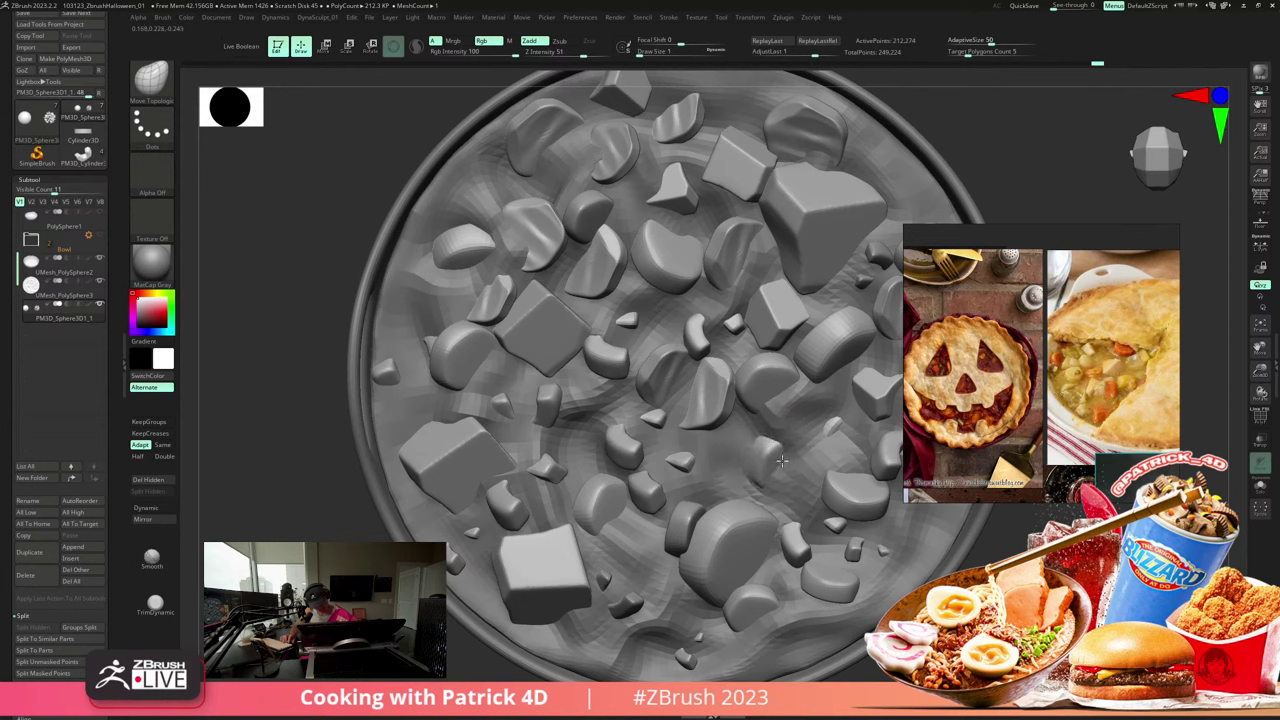
{"action": "left_click_drag", "start_coordinate": [607, 354], "coordinate": [542, 408], "text": "alt"}
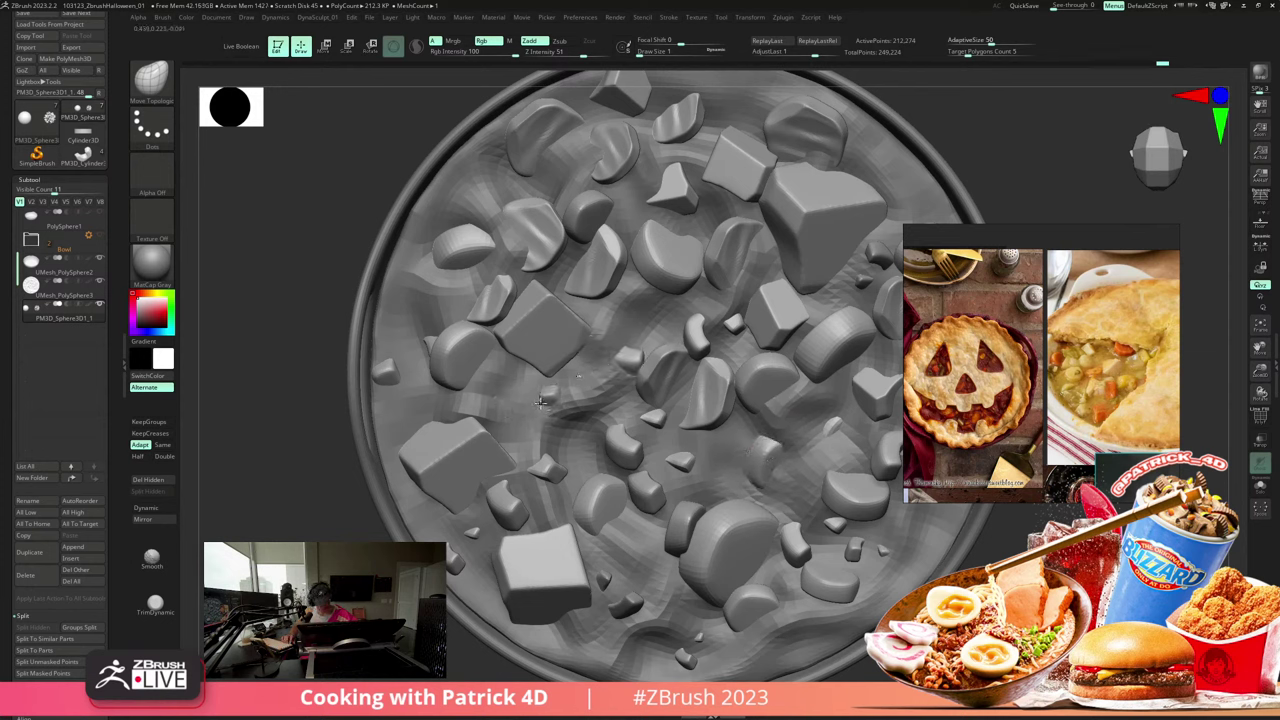
{"action": "left_click_drag", "start_coordinate": [796, 538], "coordinate": [784, 455]}
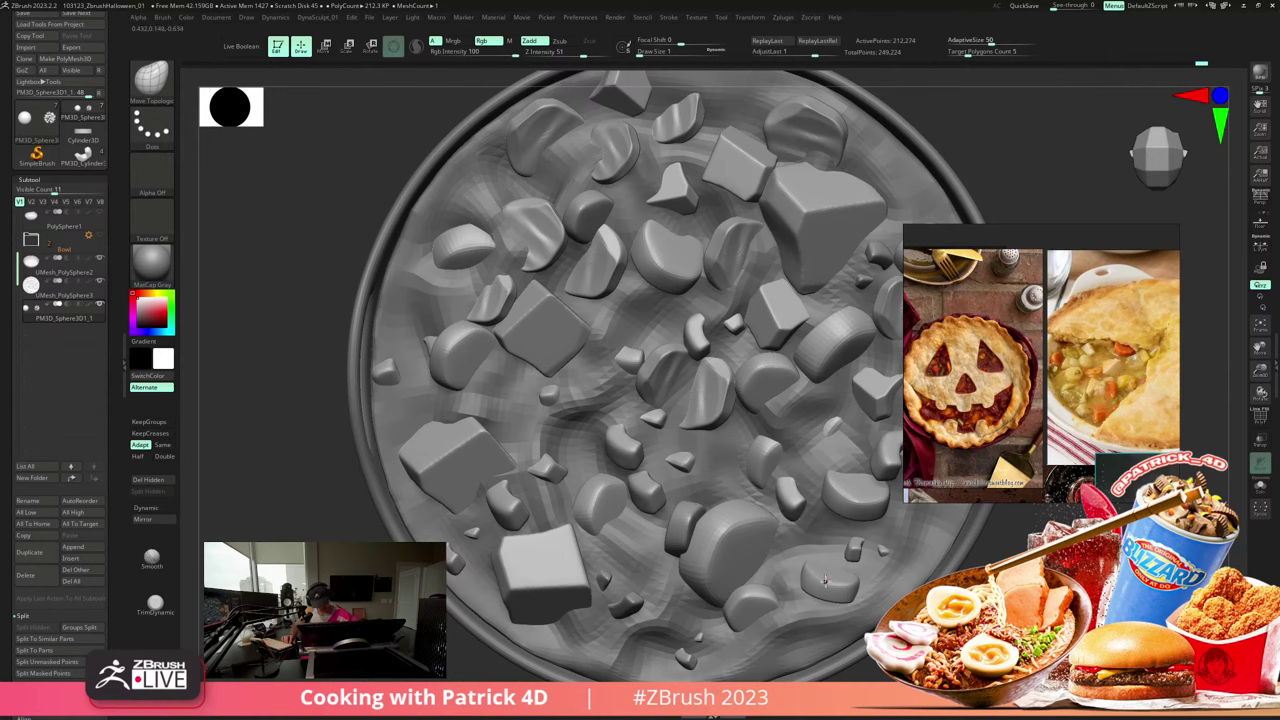
{"action": "left_click_drag", "start_coordinate": [824, 580], "coordinate": [791, 570]}
- Append a Circle3D primitive as a new subtool
{"action": "left_click_drag", "start_coordinate": [290, 248], "coordinate": [387, 258], "text": "alt"}
{"action": "mouse_move", "coordinate": [388, 258]}
{"action": "right_mouse_down"}
{"action": "mouse_move", "coordinate": [343, 191]}
{"action": "mouse_move", "coordinate": [388, 265]}
{"action": "right_mouse_up"}
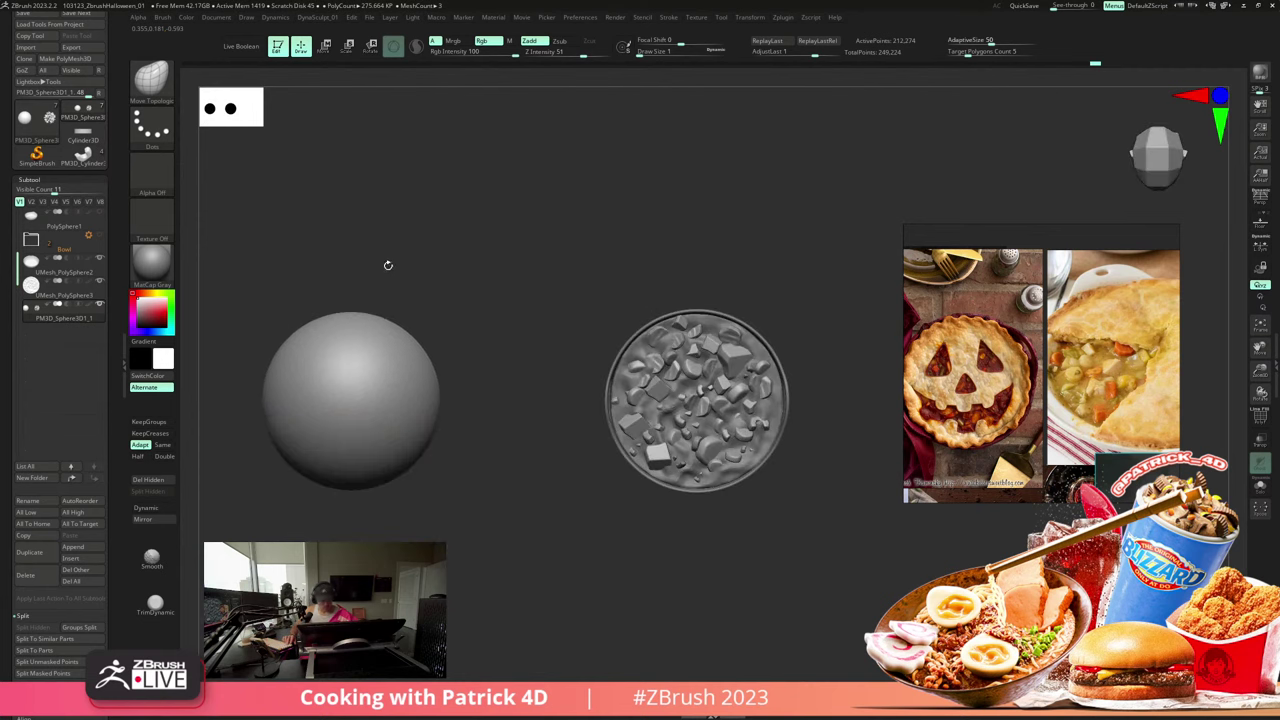
{"action": "right_click_drag", "start_coordinate": [480, 242], "coordinate": [448, 301]}
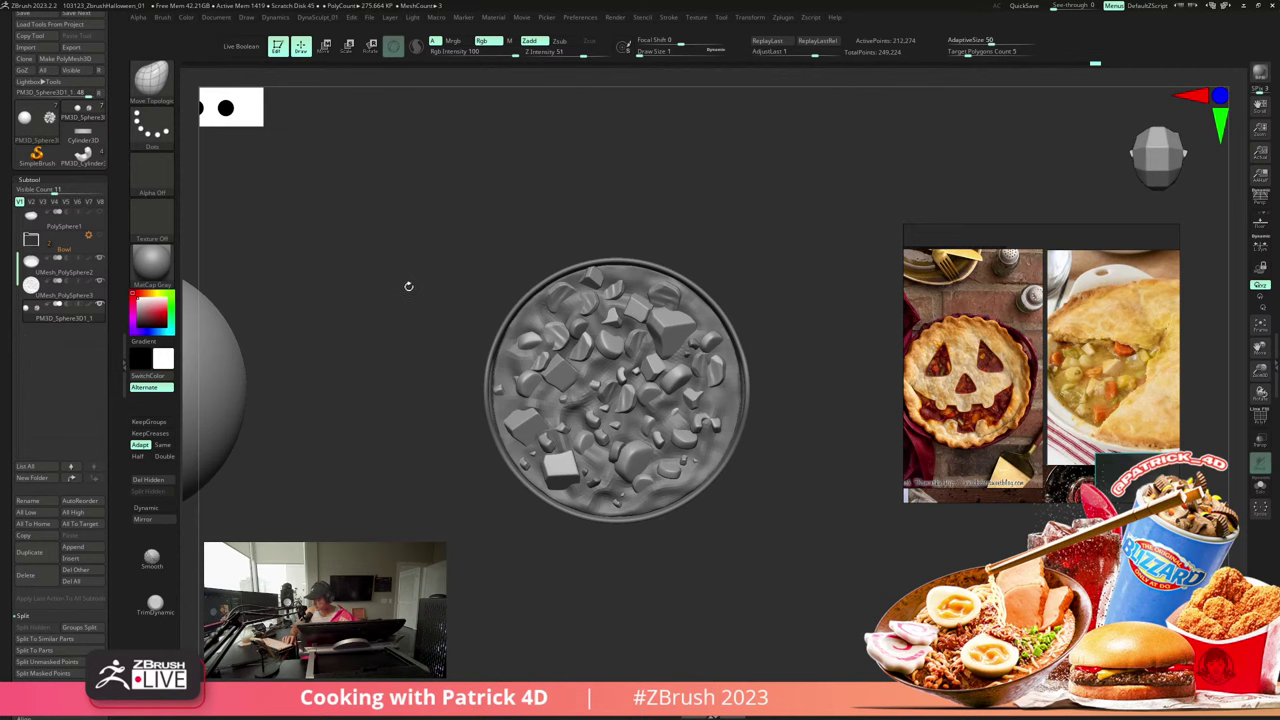
{"action": "right_click_drag", "start_coordinate": [428, 288], "coordinate": [357, 288], "text": "alt"}
{"action": "right_click_drag", "start_coordinate": [335, 244], "coordinate": [378, 268], "text": "alt"}
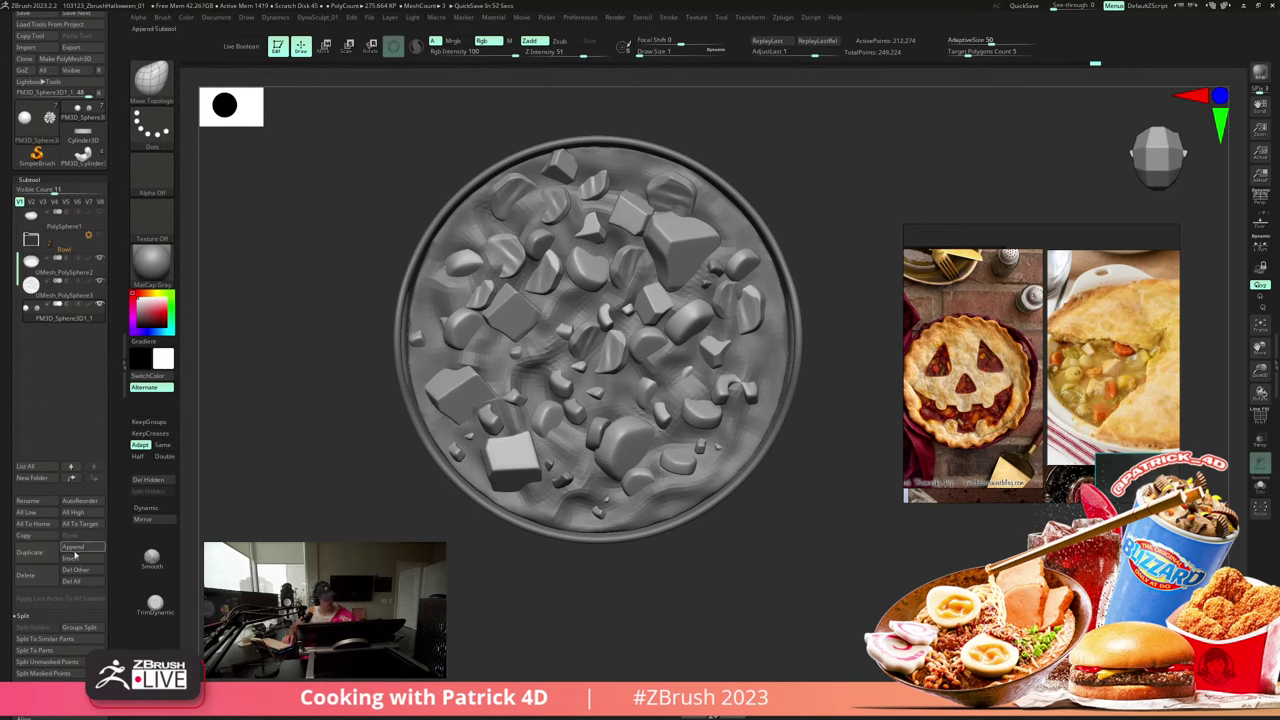
{"action": "left_click", "coordinate": [76, 548]}
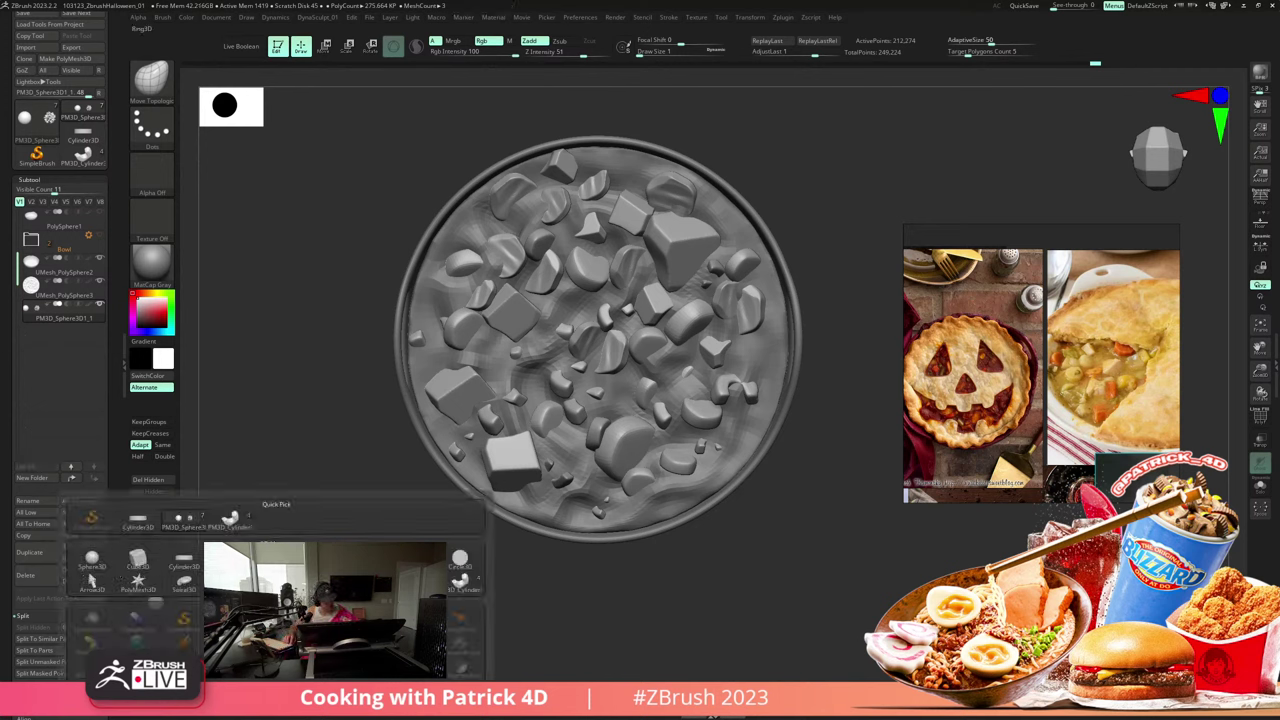
{"action": "left_click", "coordinate": [459, 560]}
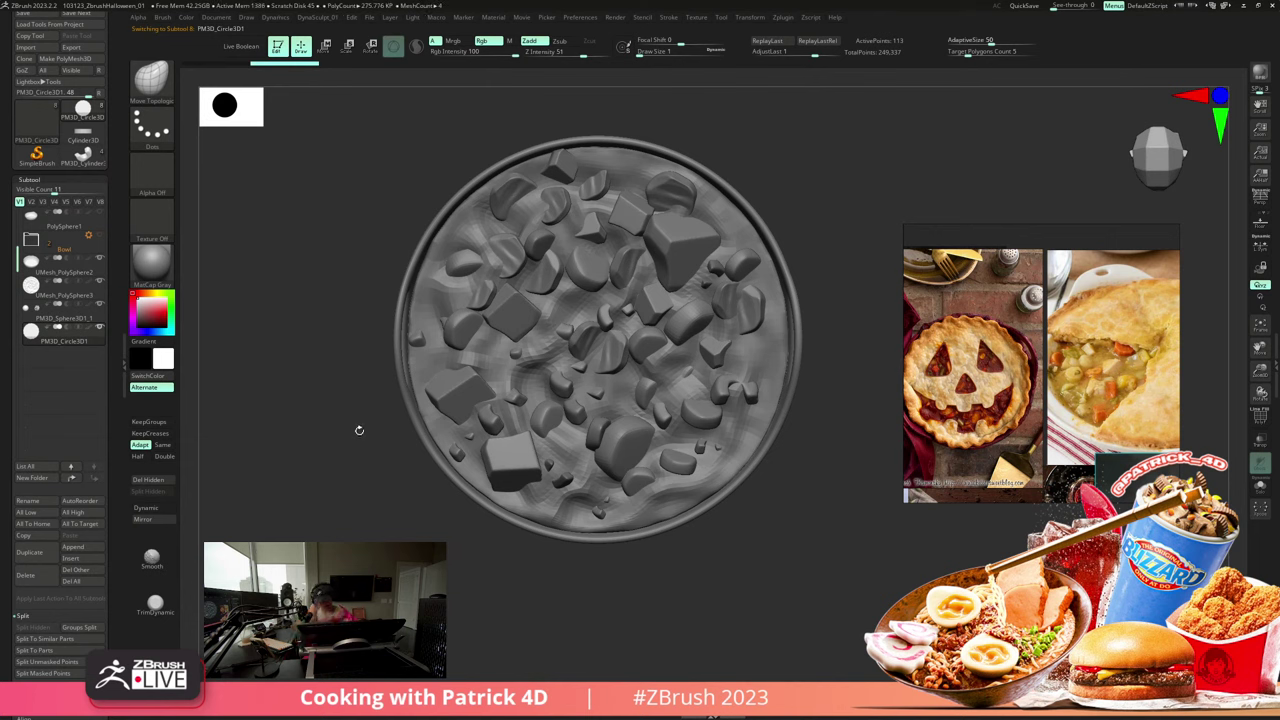
- From the side view, rotate the circle by -90 degrees so it lies flat over the bowl
{"action": "left_click_drag", "start_coordinate": [361, 267], "coordinate": [340, 139]}
{"action": "left_click", "coordinate": [347, 46]}
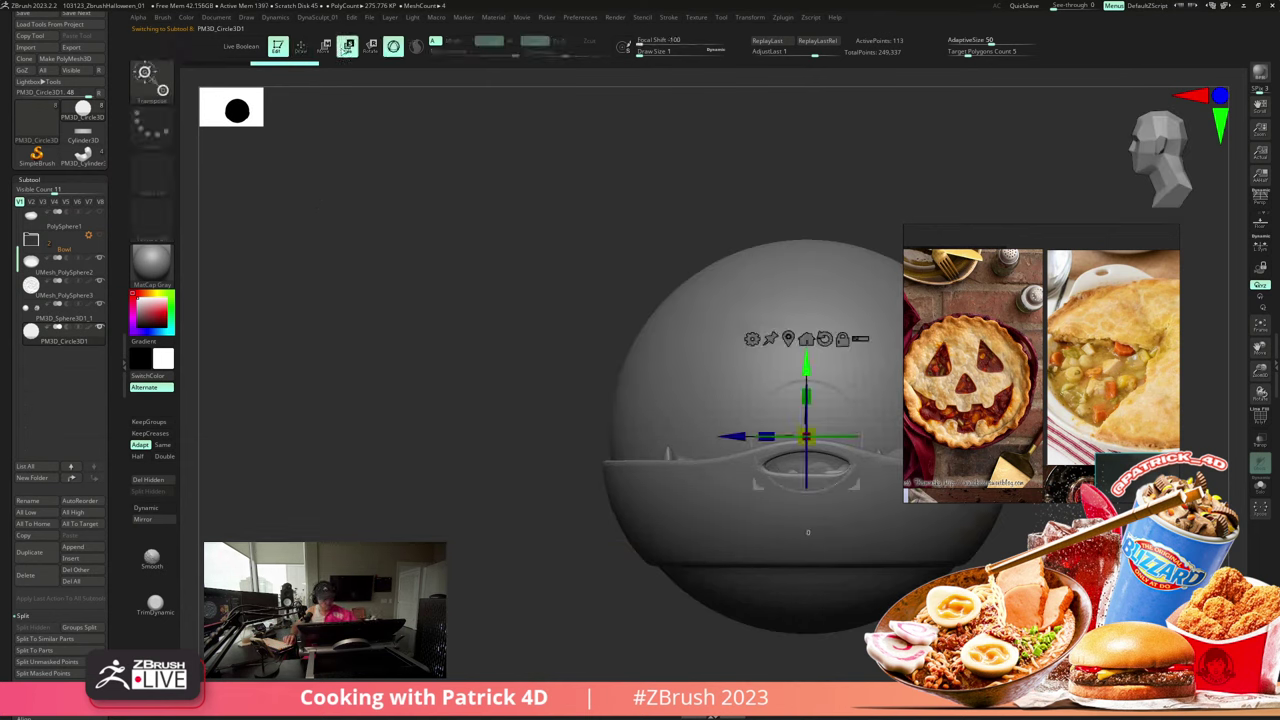
{"action": "left_click_drag", "start_coordinate": [758, 407], "coordinate": [846, 354], "text": "shift"}
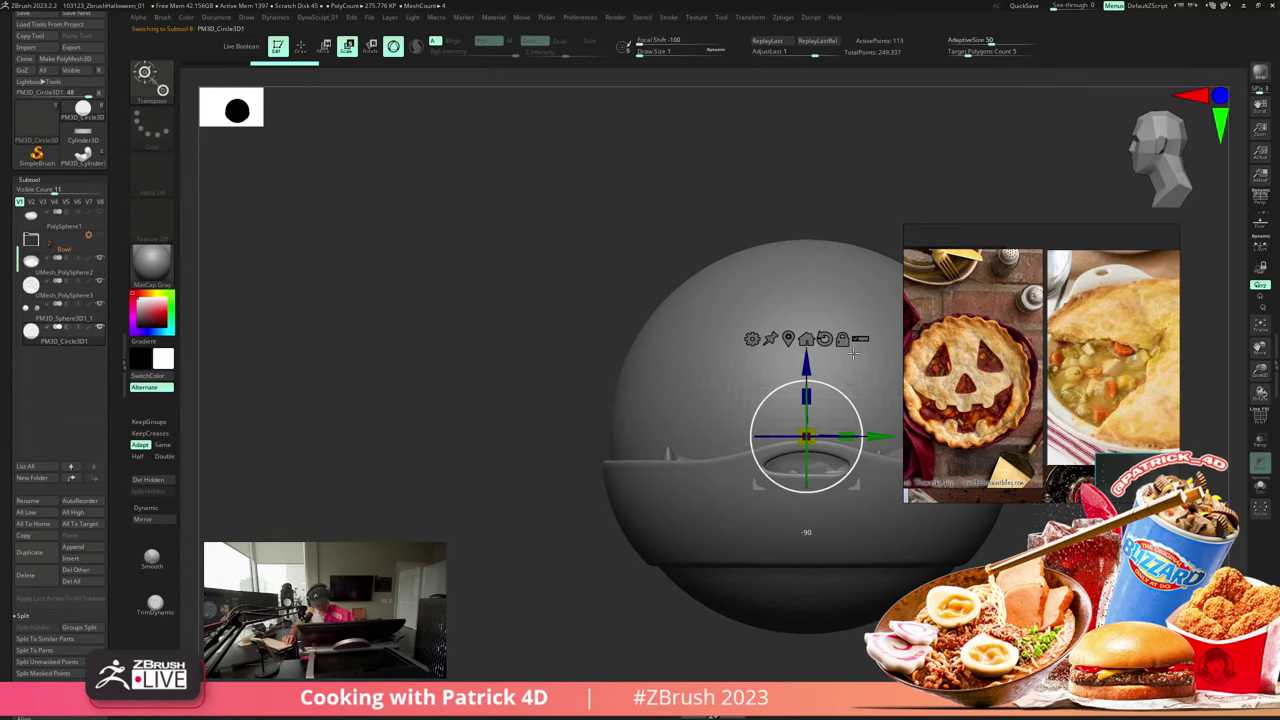
{"action": "left_click_drag", "start_coordinate": [480, 177], "coordinate": [523, 209]}
- In the filling pieces' subtool, hide only the leftover sphere beside the bowl and delete the hidden geometry
{"action": "left_click", "coordinate": [506, 356], "text": "alt"}
{"action": "key", "text": "shift+f"}
{"action": "key", "text": "q"}
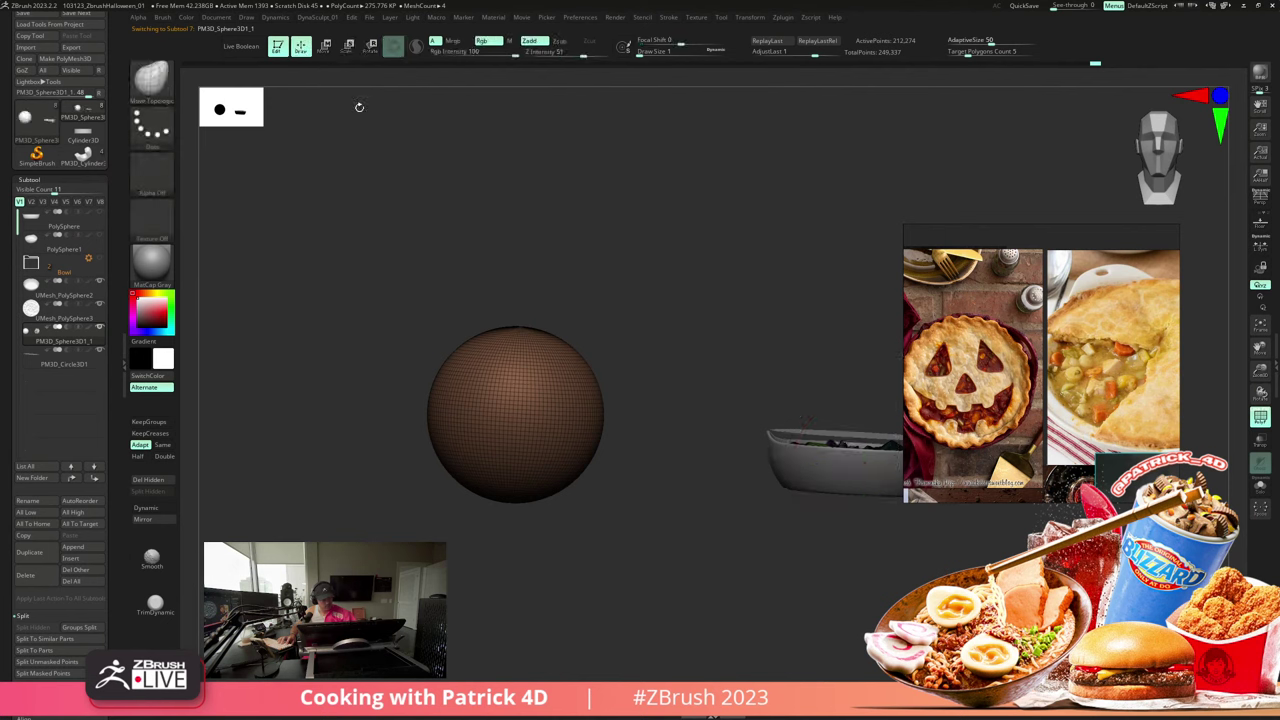
{"action": "left_click_drag", "start_coordinate": [357, 106], "coordinate": [391, 205]}
{"action": "left_click", "coordinate": [460, 395], "text": "ctrl+shift"}
{"action": "left_click_drag", "start_coordinate": [390, 306], "coordinate": [361, 352], "text": "ctrl+shift"}
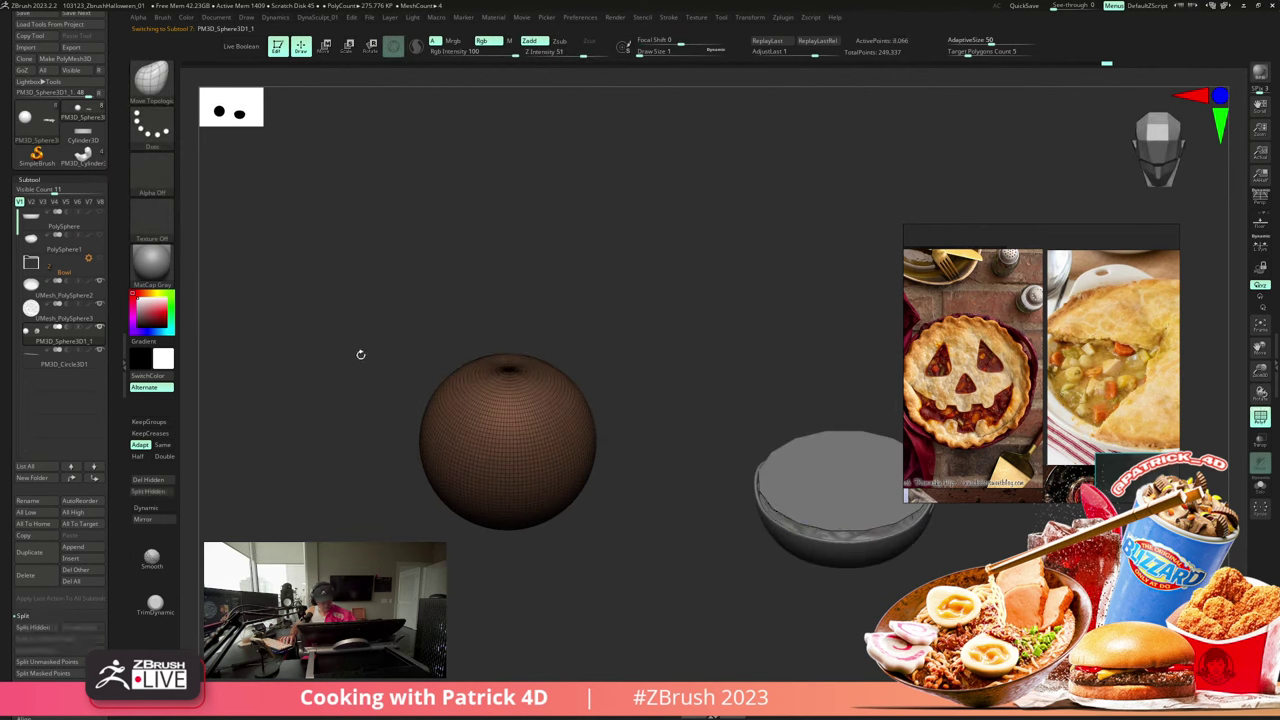
{"action": "left_click_drag", "start_coordinate": [203, 469], "coordinate": [209, 481], "text": "ctrl+shift"}
{"action": "left_click", "coordinate": [160, 480]}
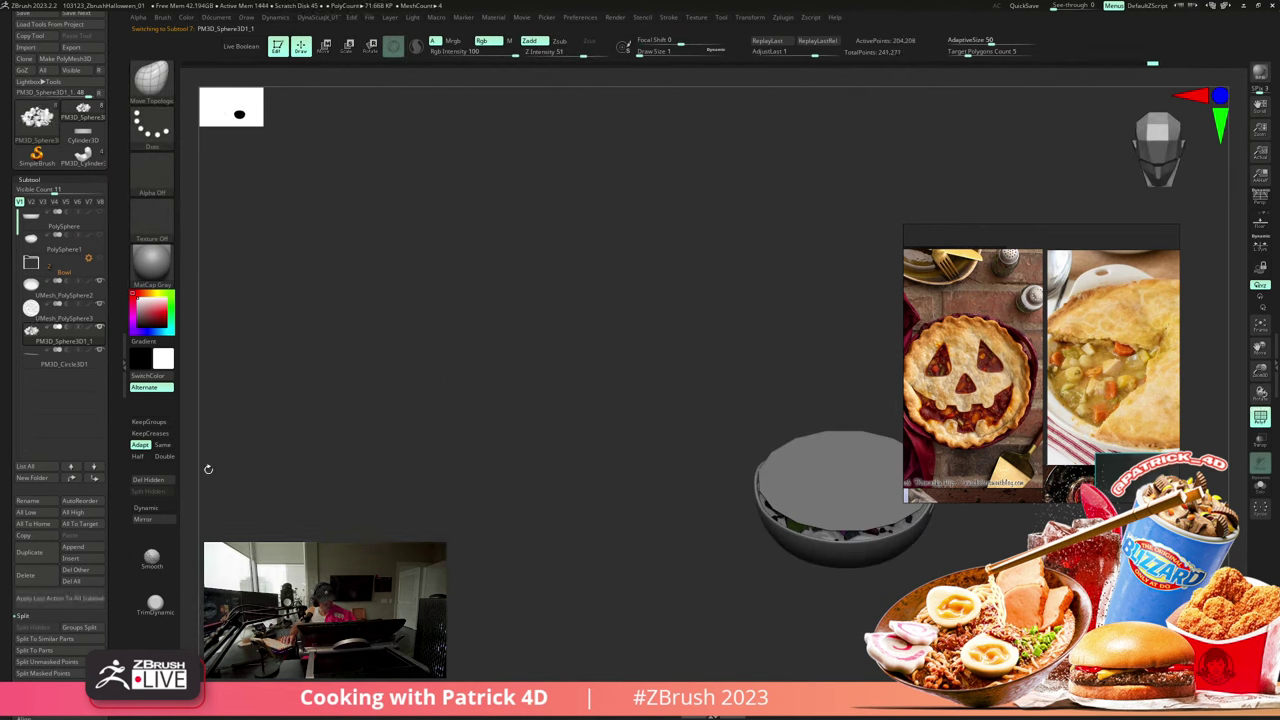
- Reselect the circle, subdivide it to level 3 and delete its lower subdivision levels
{"action": "left_click_drag", "start_coordinate": [379, 476], "coordinate": [300, 385], "text": "alt"}
{"action": "left_click_drag", "start_coordinate": [400, 345], "coordinate": [356, 258], "text": "alt"}
{"action": "left_click", "coordinate": [683, 342], "text": "alt"}
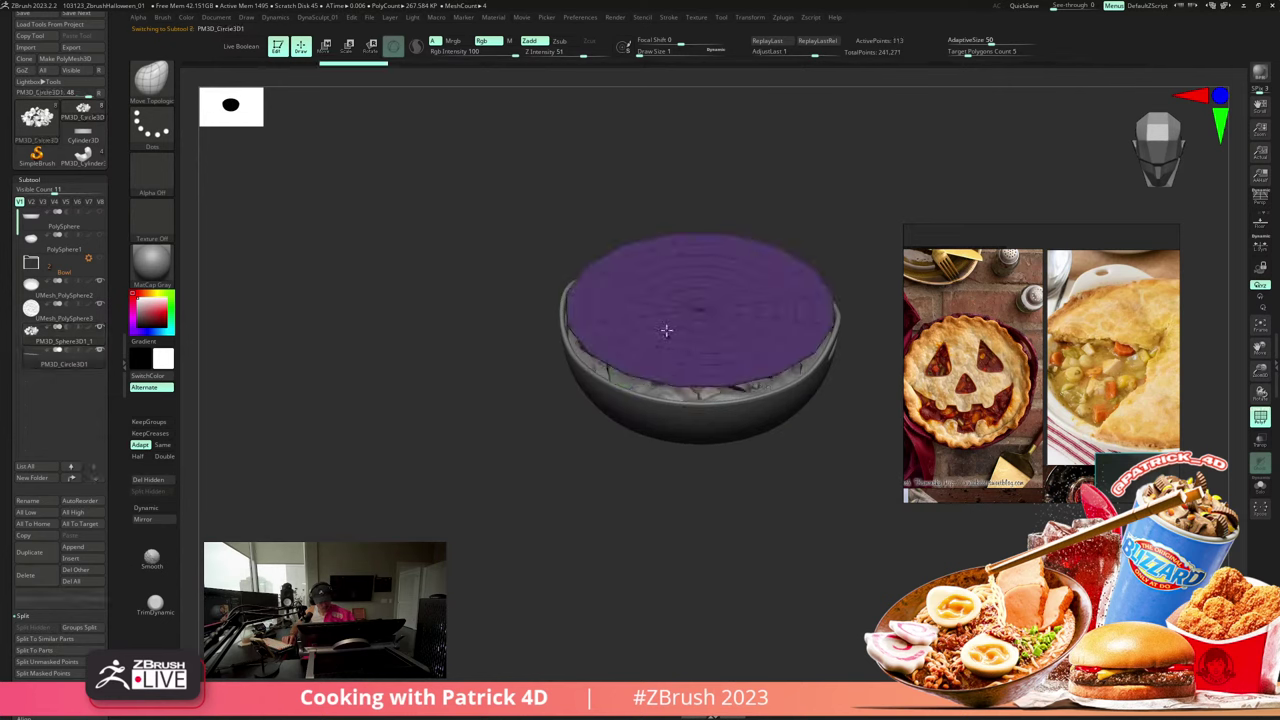
{"action": "left_click_drag", "start_coordinate": [428, 238], "coordinate": [408, 258]}
{"action": "left_click_drag", "start_coordinate": [408, 258], "coordinate": [369, 249], "text": "alt"}
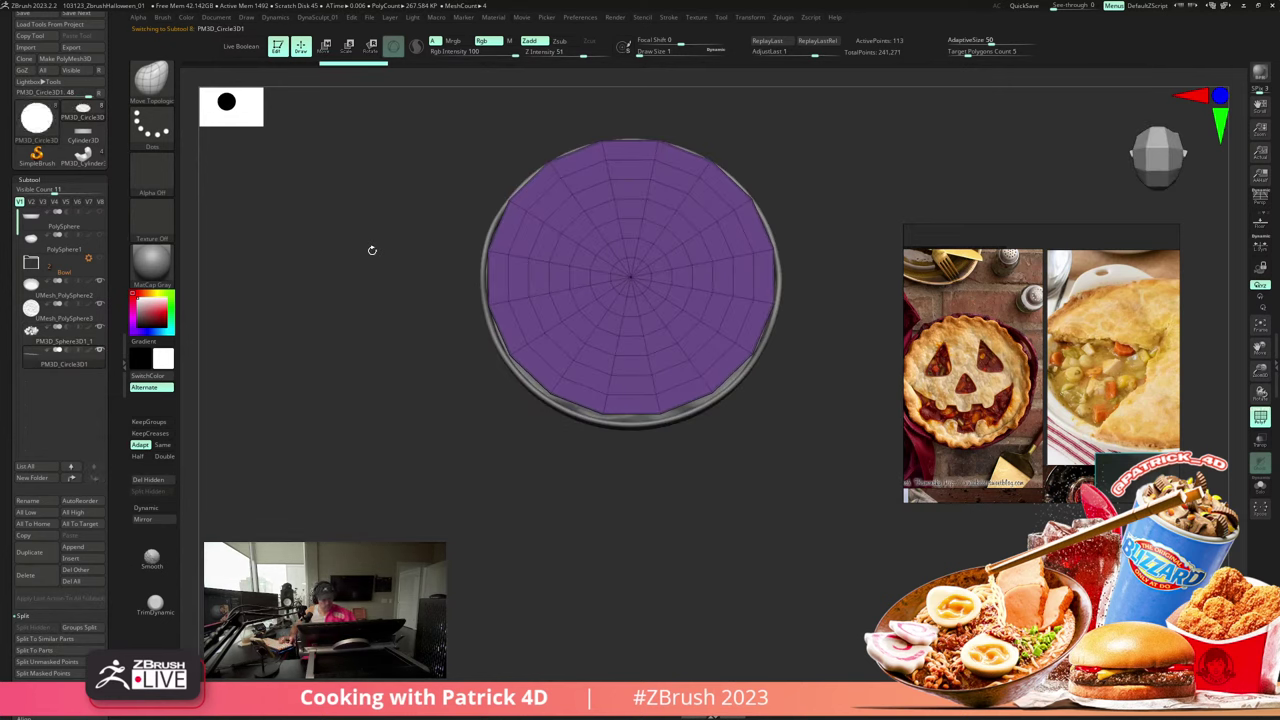
{"action": "key", "text": "d"}
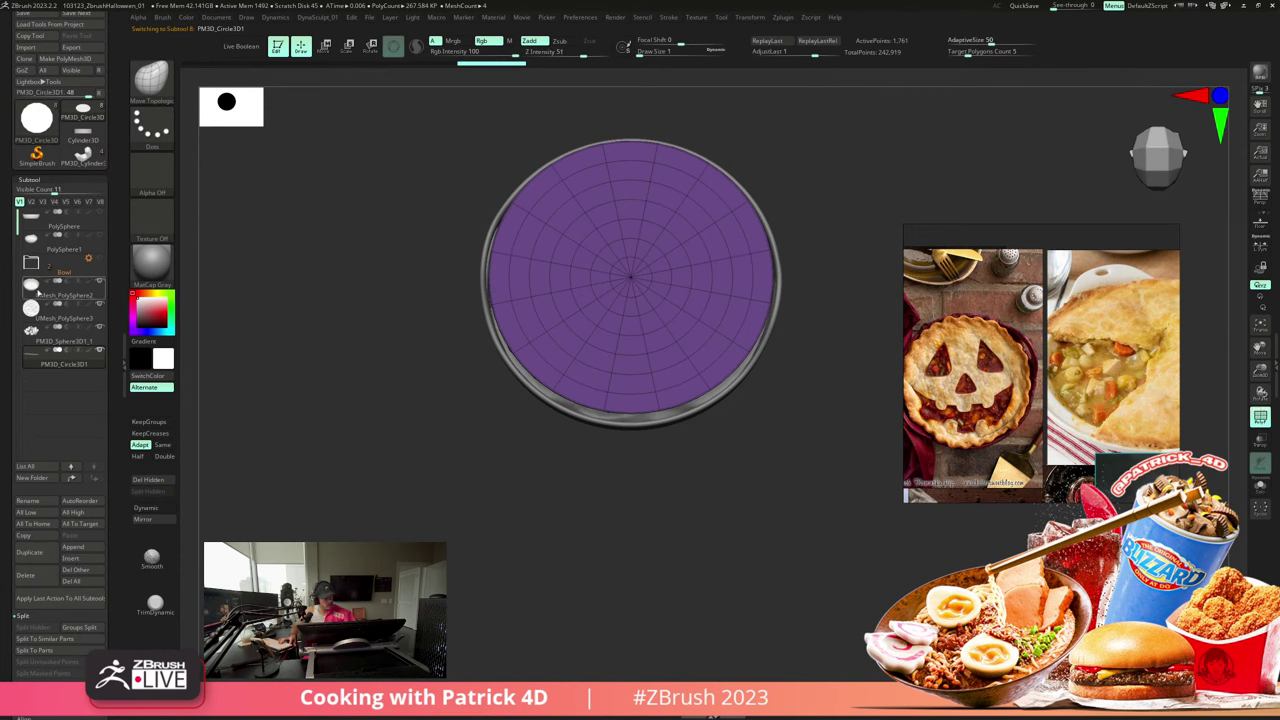
{"action": "left_click_drag", "start_coordinate": [6, 672], "coordinate": [10, 544]}
{"action": "left_click", "coordinate": [36, 533]}
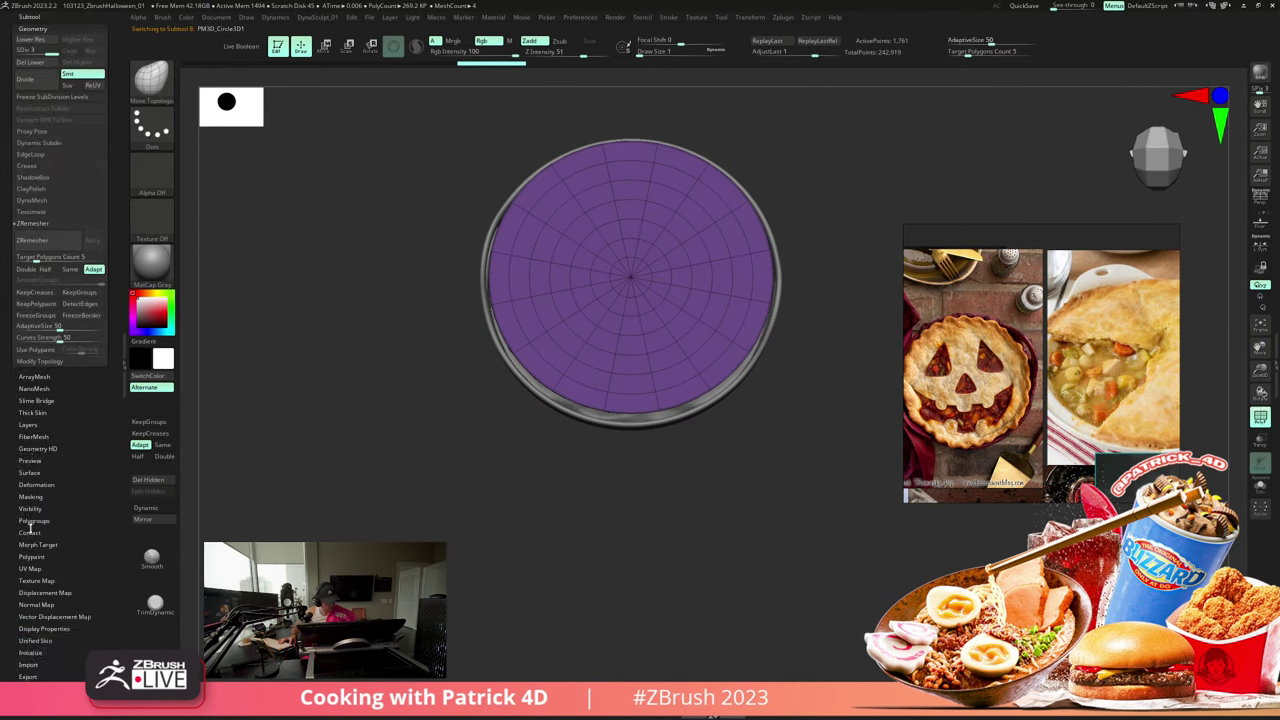
{"action": "left_click", "coordinate": [47, 76]}
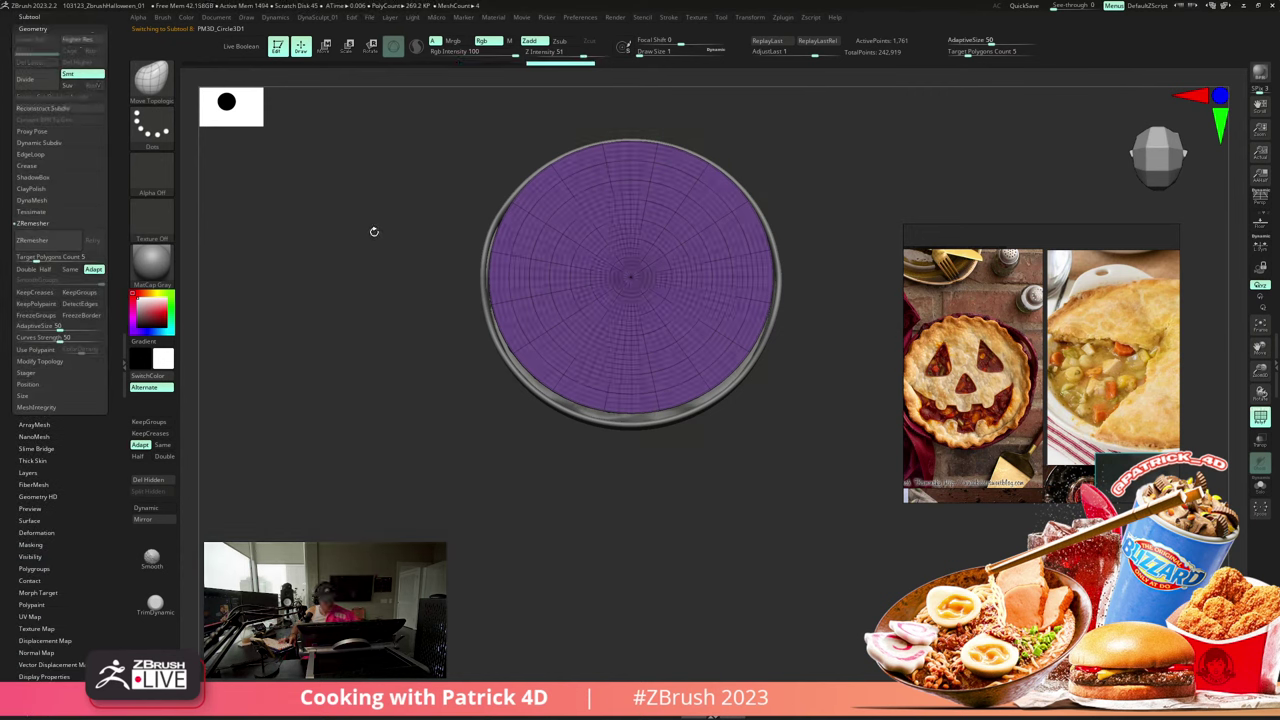
- ZRemesh the circle twice with the Same polygon count option and twice with Double
{"action": "left_click", "coordinate": [69, 269]}
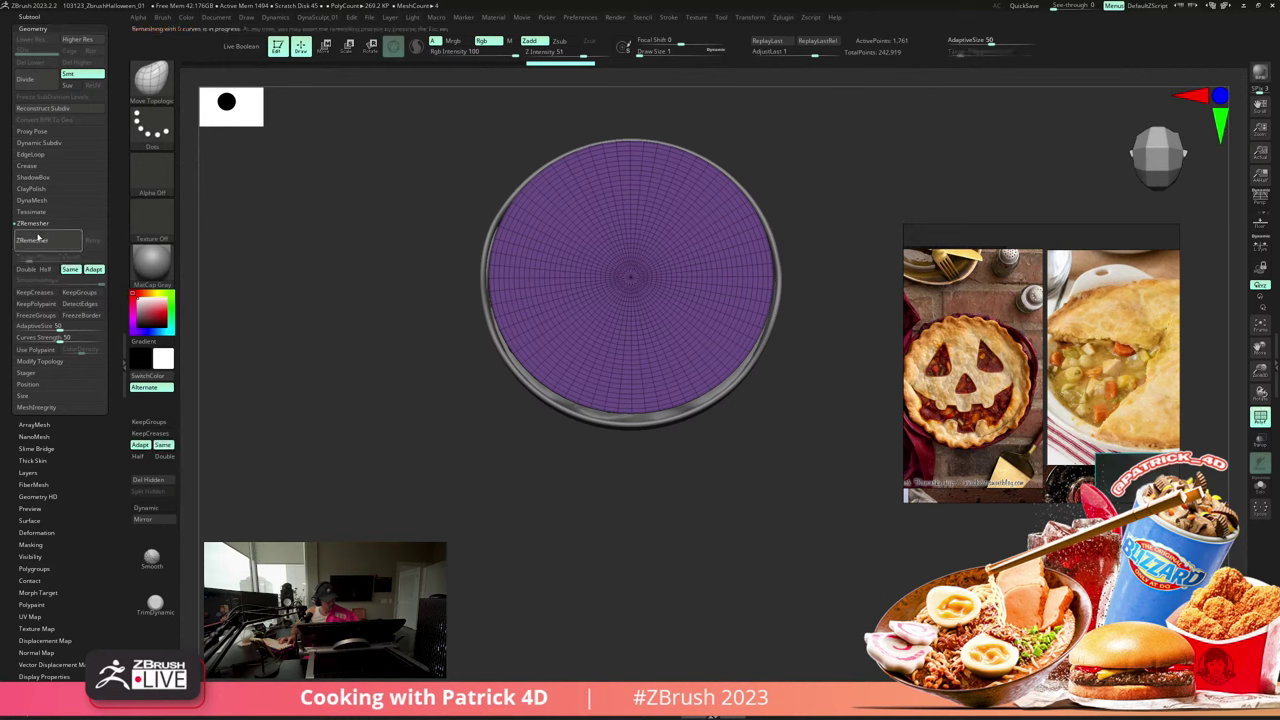
{"action": "left_click", "coordinate": [32, 240]}
{"action": "left_click_drag", "start_coordinate": [268, 270], "coordinate": [278, 294]}
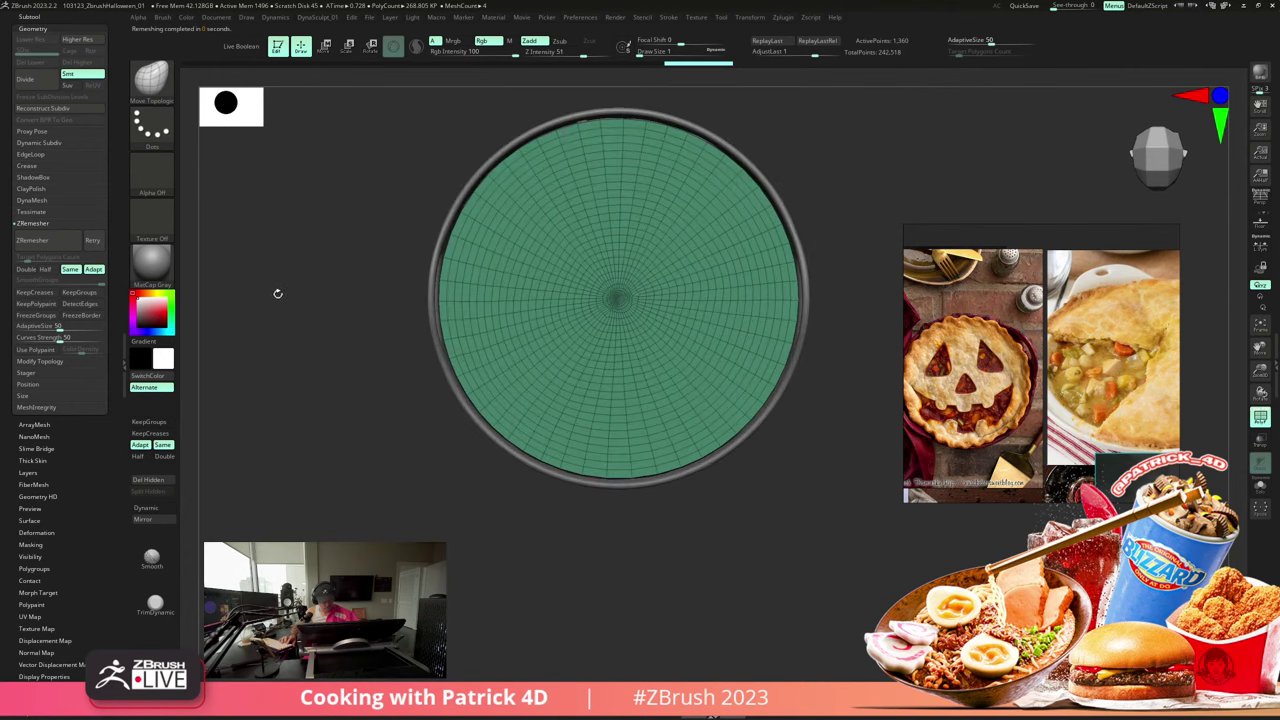
{"action": "left_click", "coordinate": [31, 240]}
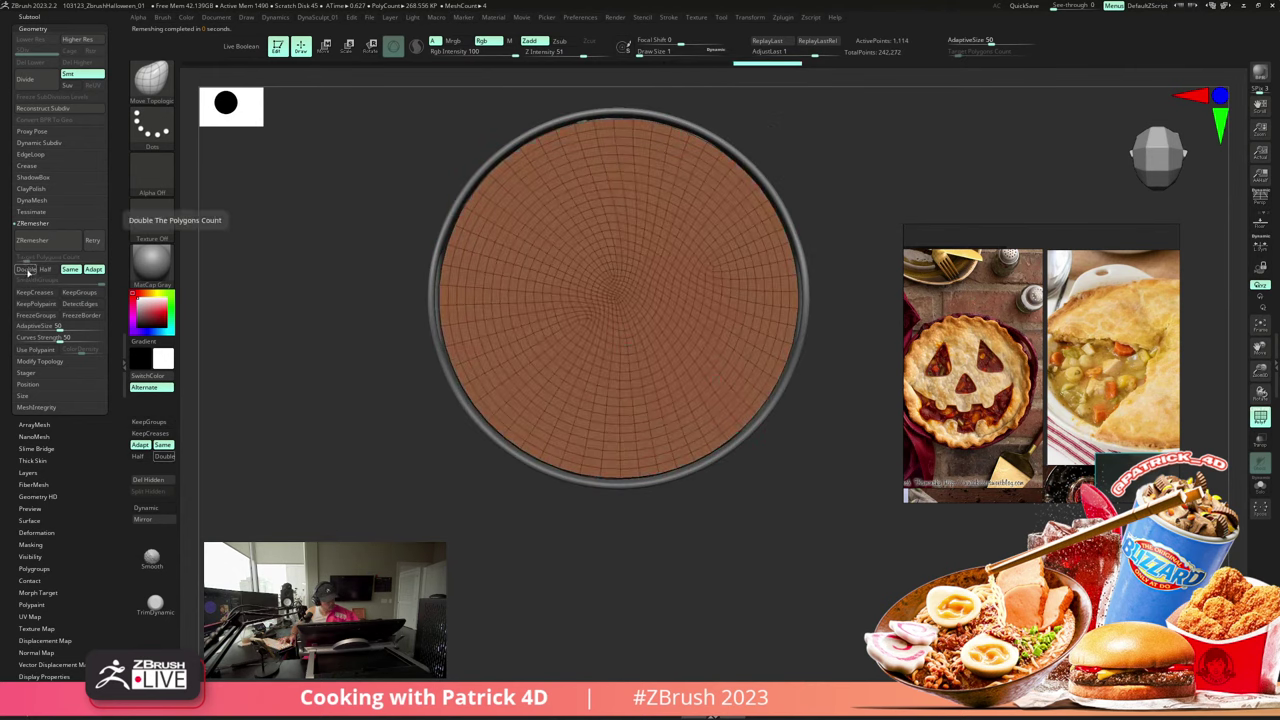
{"action": "left_click", "coordinate": [27, 270]}
{"action": "left_click", "coordinate": [31, 241]}
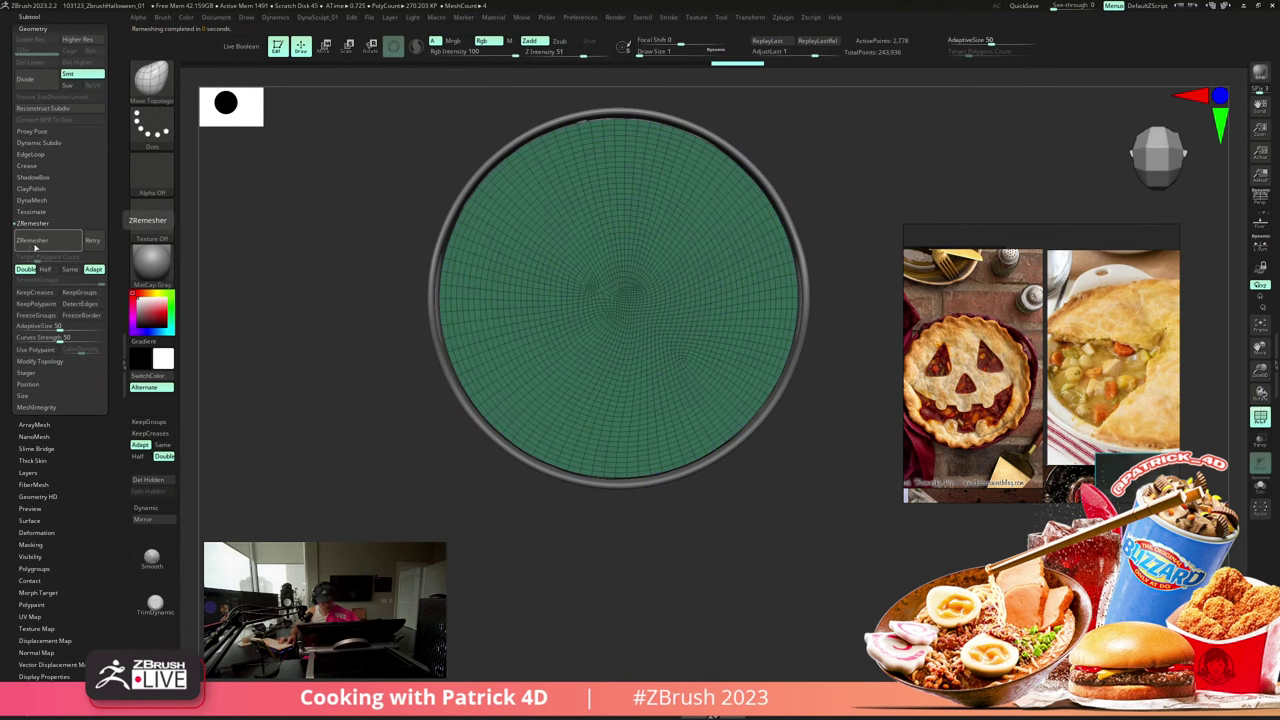
{"action": "left_click", "coordinate": [36, 245]}
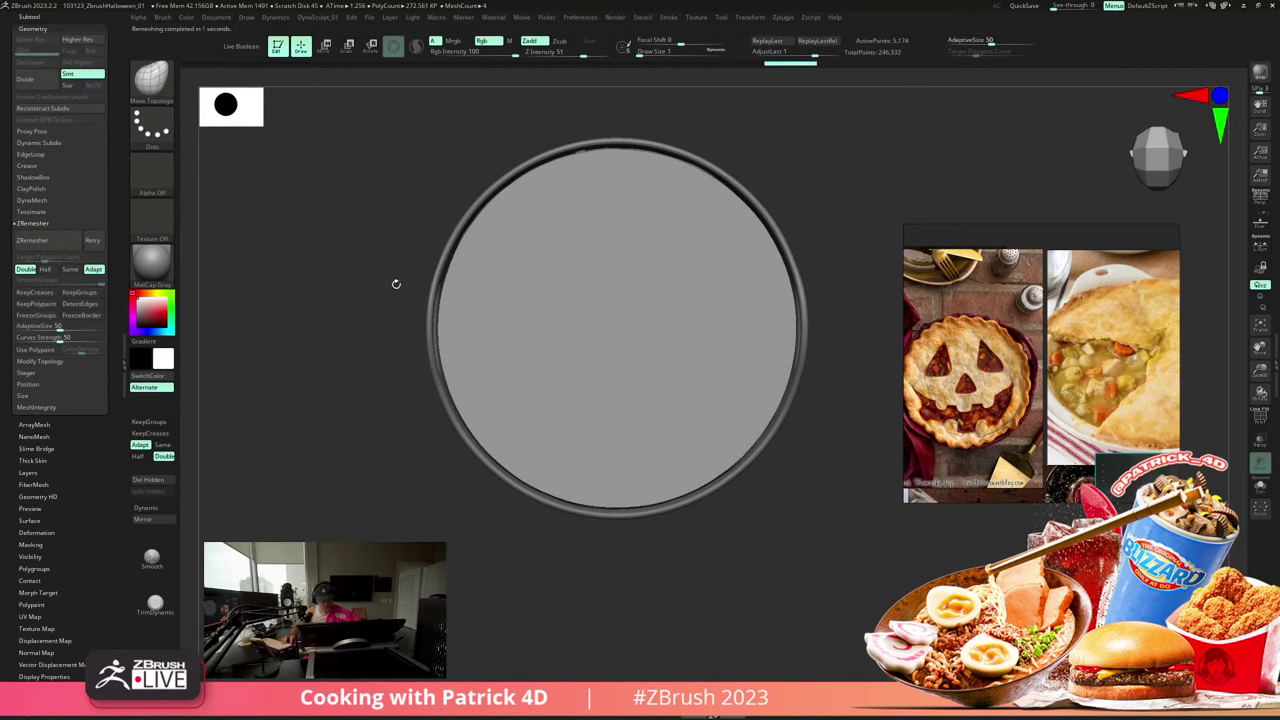
- Activate left-right symmetry for the circle and set the draw size to about 29
{"action": "left_click_drag", "start_coordinate": [383, 159], "coordinate": [412, 160]}
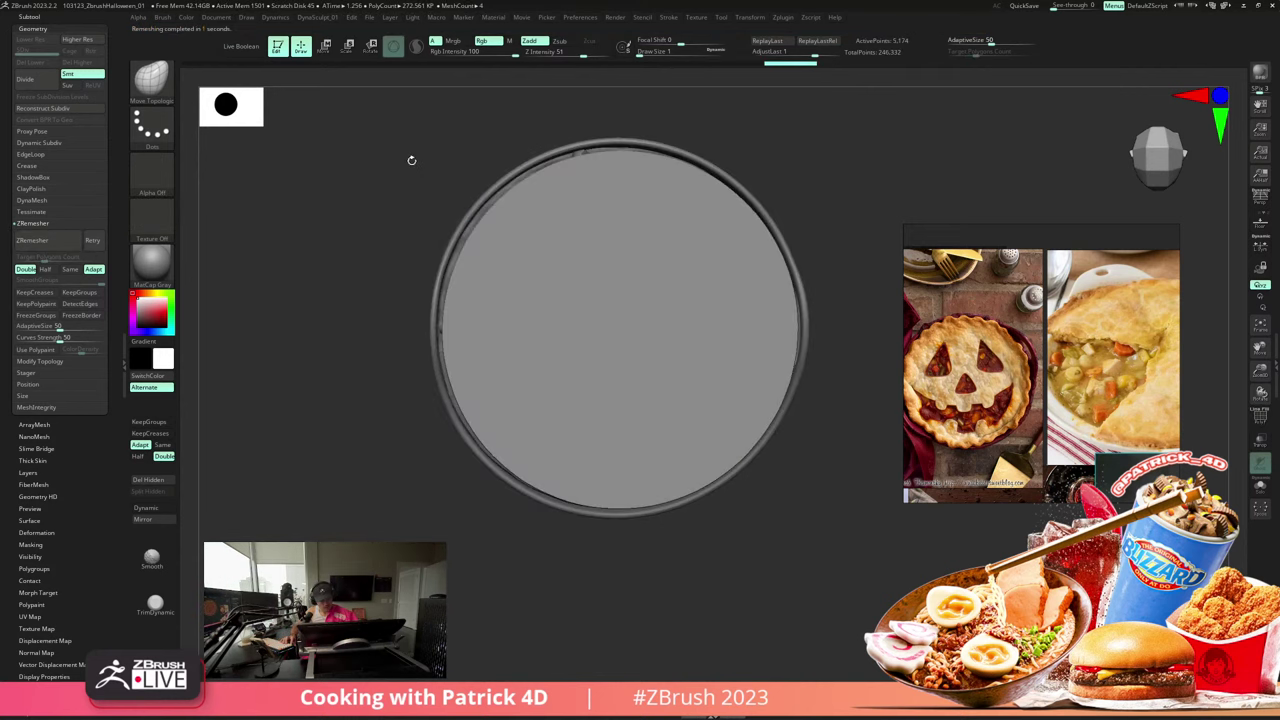
{"action": "left_click", "coordinate": [742, 19]}
{"action": "left_click", "coordinate": [745, 18]}
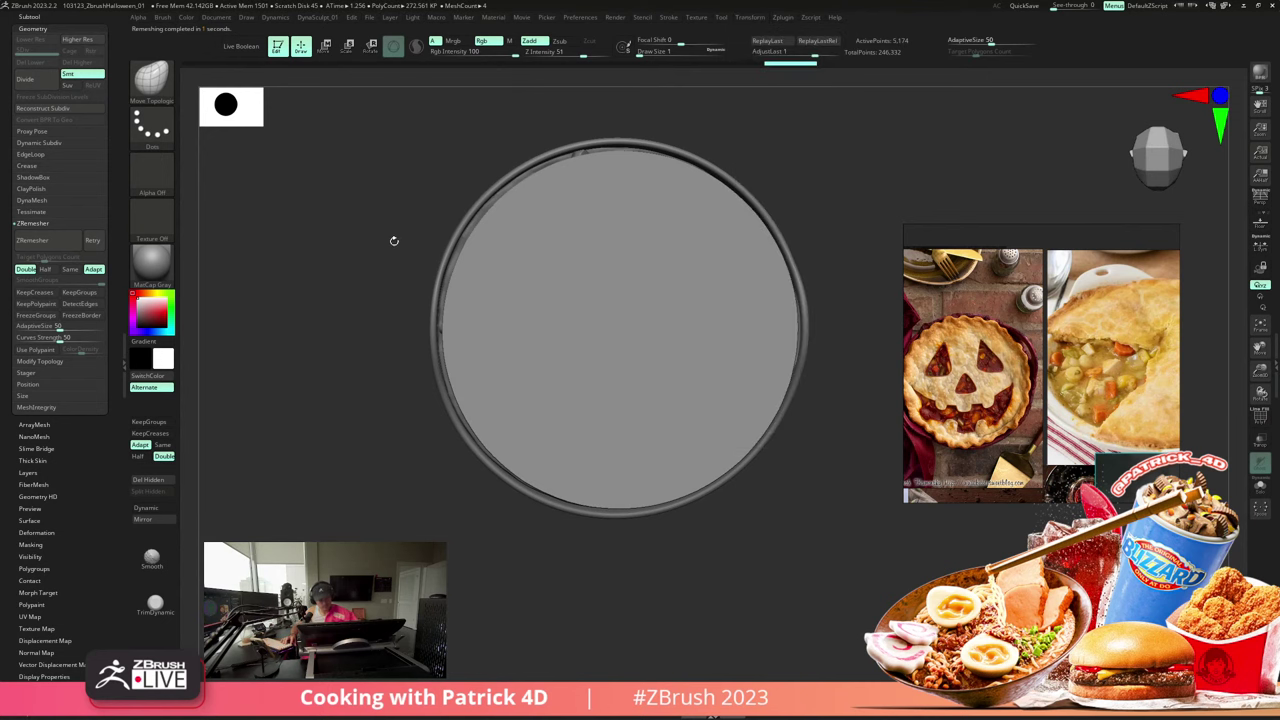
{"action": "key", "text": "f"}
{"action": "key", "text": "s"}
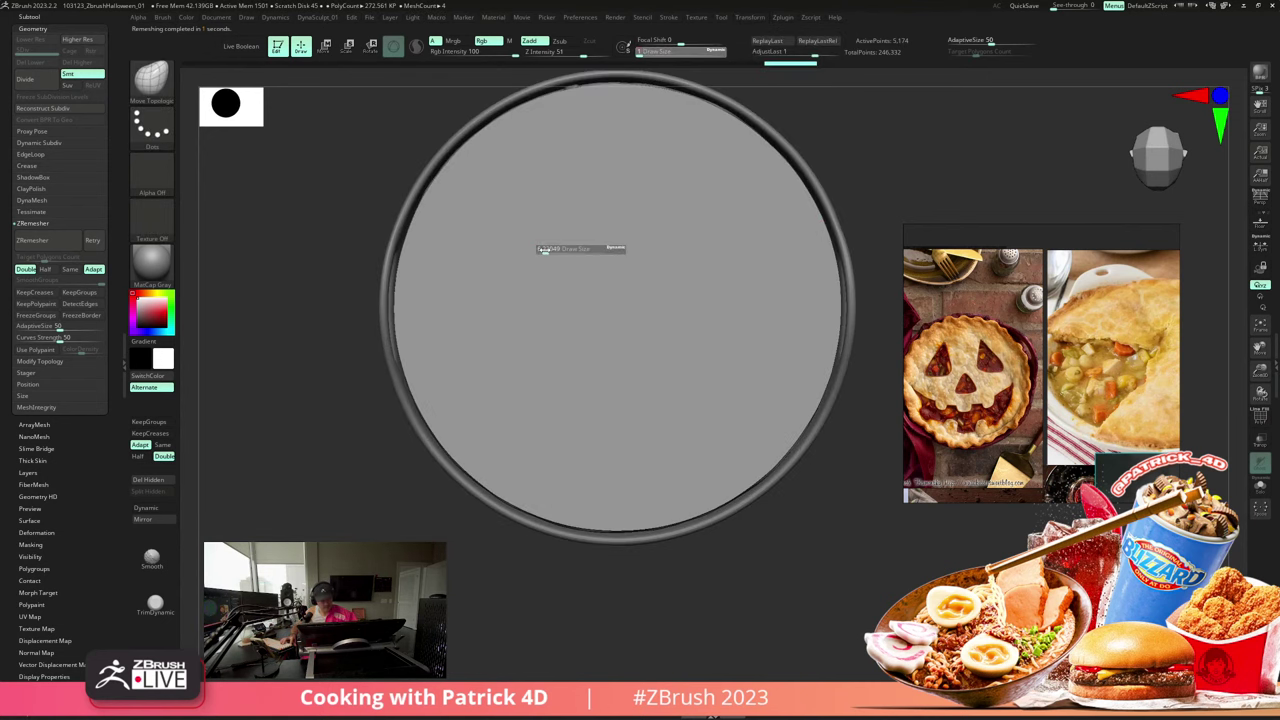
{"action": "left_click", "coordinate": [543, 249]}
- Try a mirrored mask stroke for the eyes' upper edges on the circle's upper half
{"action": "key", "text": "ctrl"}
{"action": "left_click_drag", "start_coordinate": [592, 246], "coordinate": [524, 240], "text": "ctrl"}
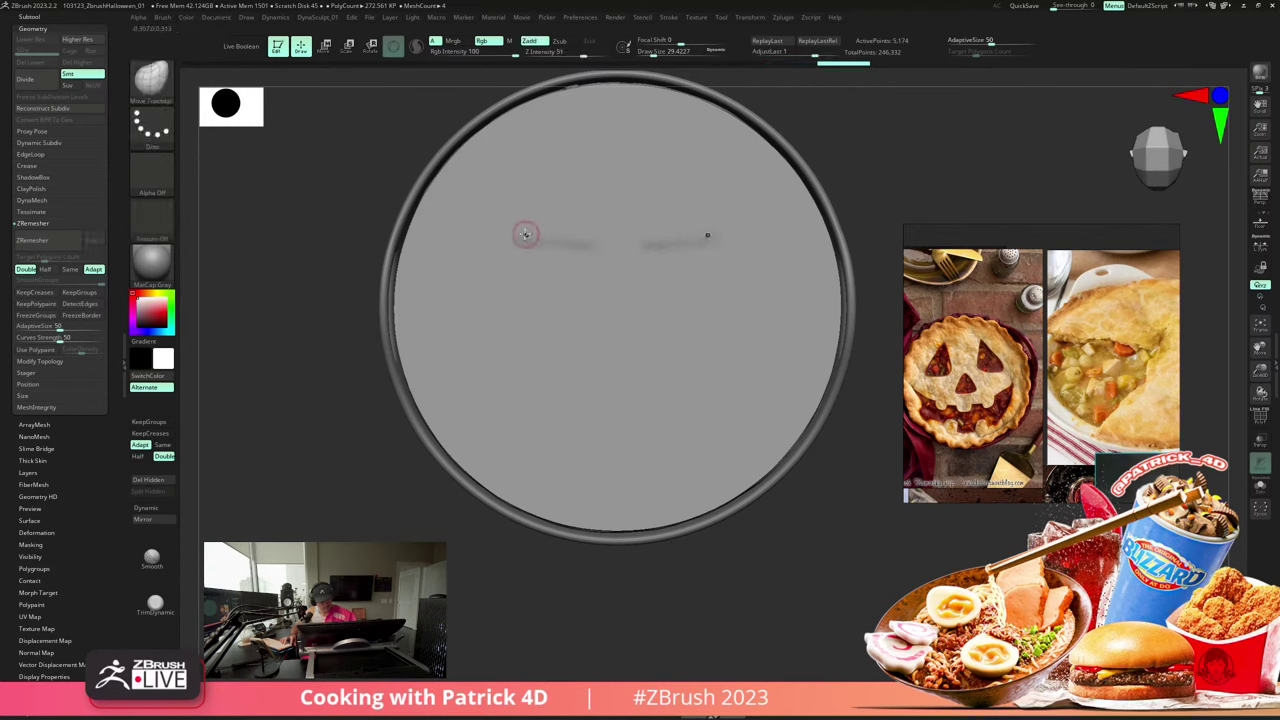
{"action": "key", "text": "ctrl+z"}
- Subdivide the circle to level 2 for finer mask detail
{"action": "key", "text": "ctrl+d"}
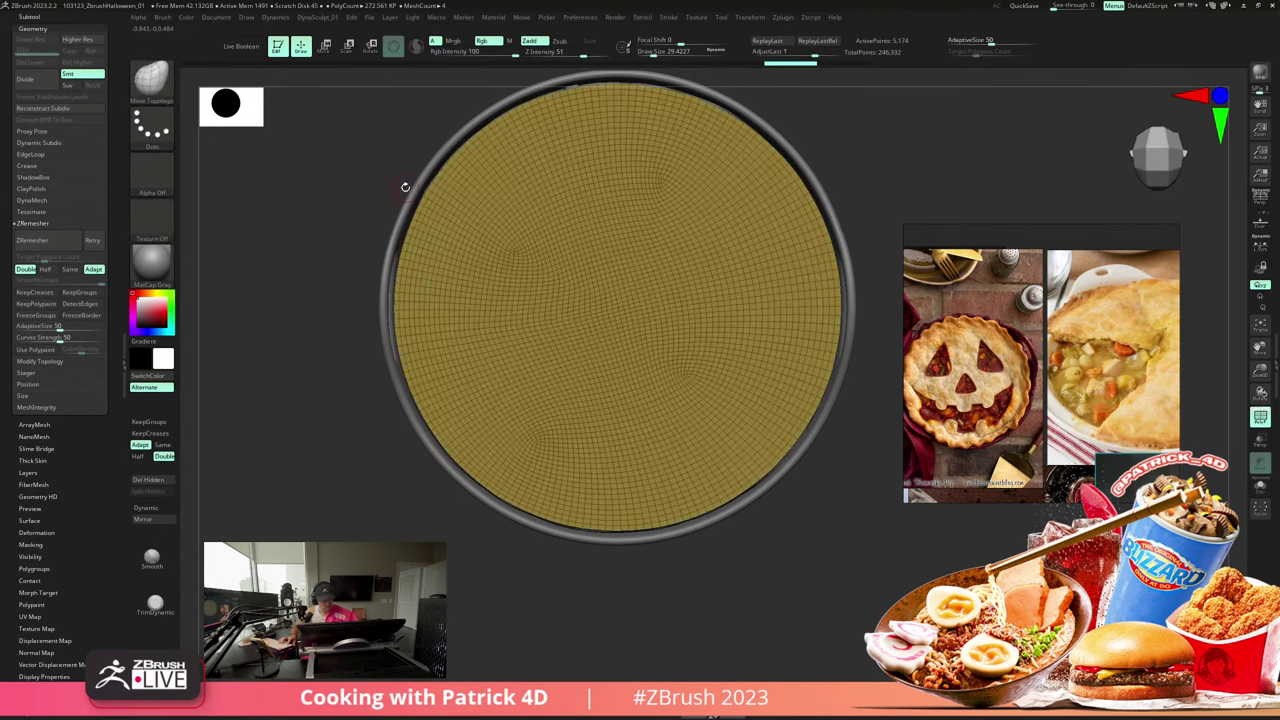
{"action": "left_click", "coordinate": [30, 62]}
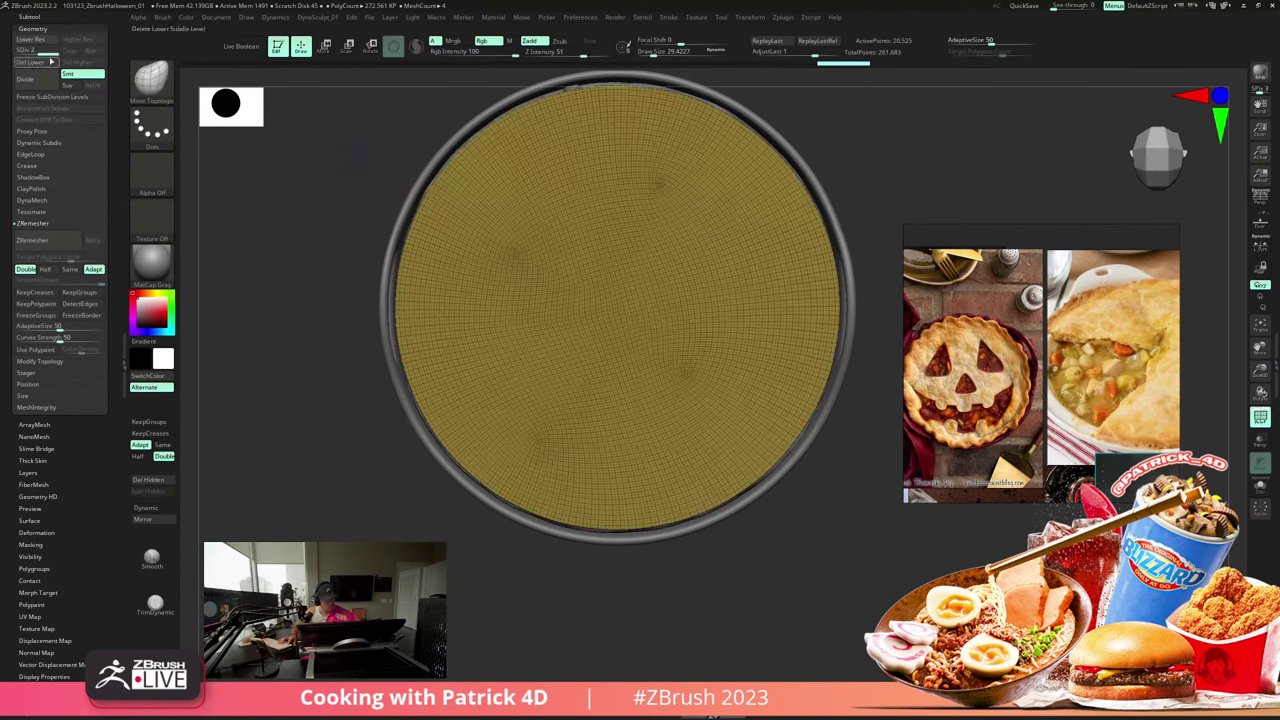
{"action": "key", "text": "ctrl"}
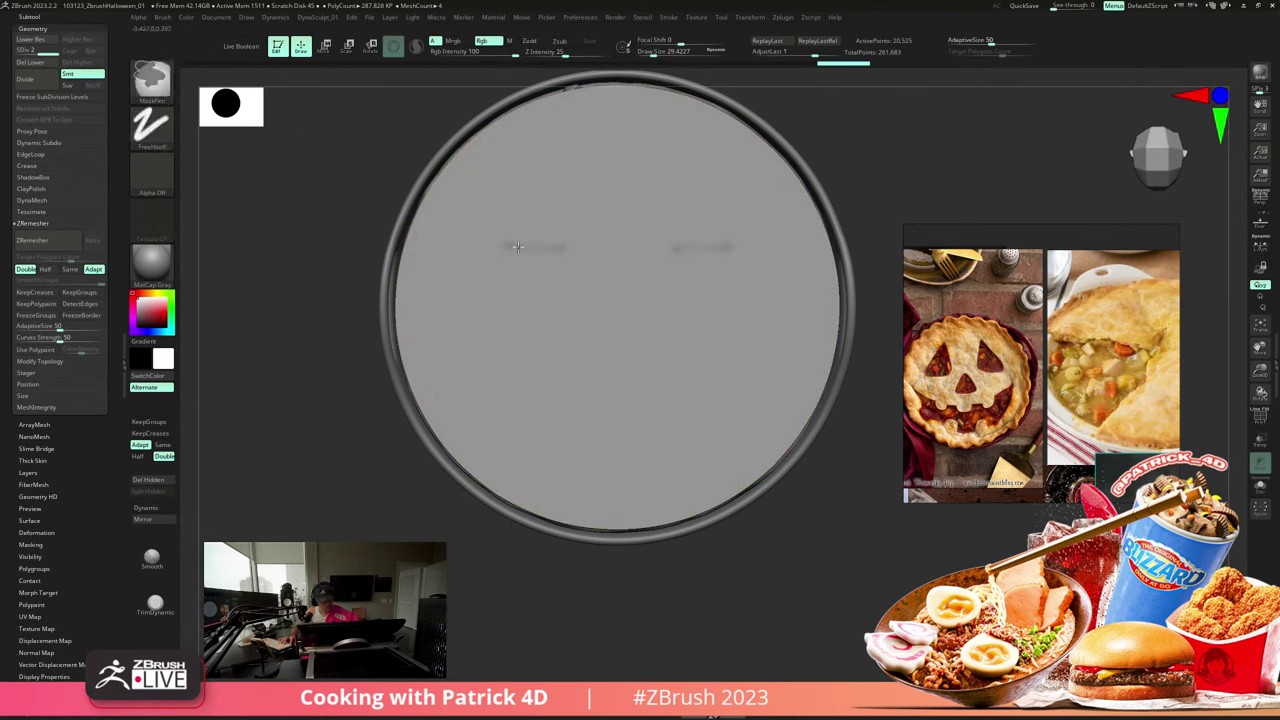
{"action": "mouse_move", "coordinate": [518, 247]}
{"action": "left_mouse_down", "text": "ctrl"}
{"action": "mouse_move", "coordinate": [589, 261]}
{"action": "mouse_move", "coordinate": [519, 261]}
{"action": "left_mouse_up", "text": "ctrl"}
{"action": "key", "text": "ctrl+z"}
{"action": "key", "text": "s"}
{"action": "key", "text": "ctrl+z"}
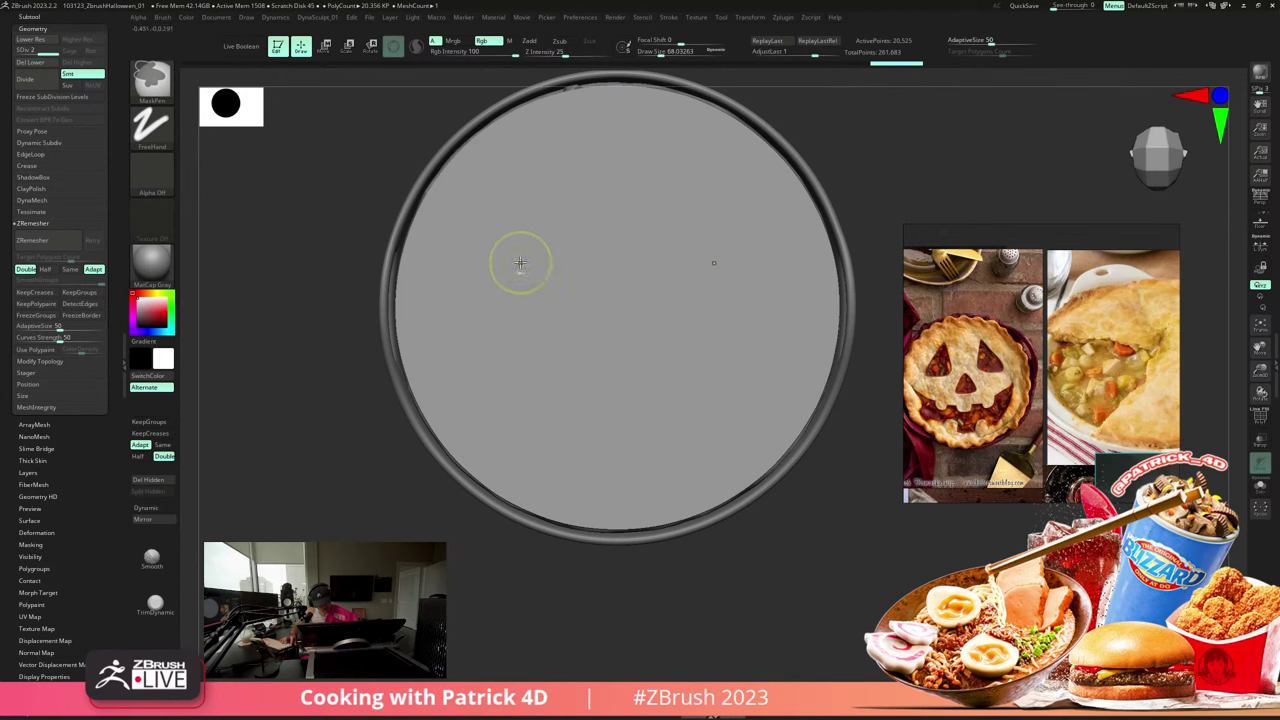
- Outline mirrored triangular eyes with mask strokes on the circle's upper half, using a draw size of about 40
{"action": "left_click", "coordinate": [505, 272], "text": "ctrl"}
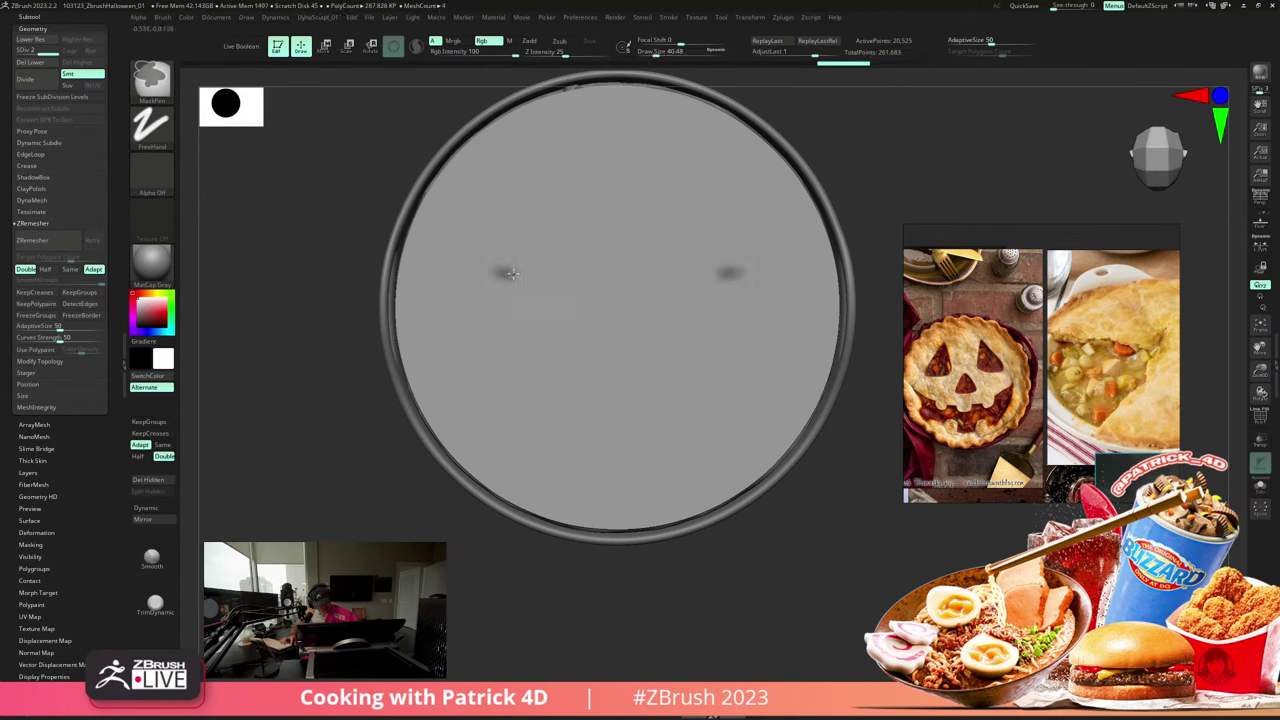
{"action": "mouse_move", "coordinate": [511, 273]}
{"action": "left_mouse_down", "text": "ctrl"}
{"action": "mouse_move", "coordinate": [566, 275]}
{"action": "mouse_move", "coordinate": [569, 162]}
{"action": "mouse_move", "coordinate": [495, 270]}
{"action": "mouse_move", "coordinate": [556, 185]}
{"action": "left_mouse_up", "text": "ctrl"}
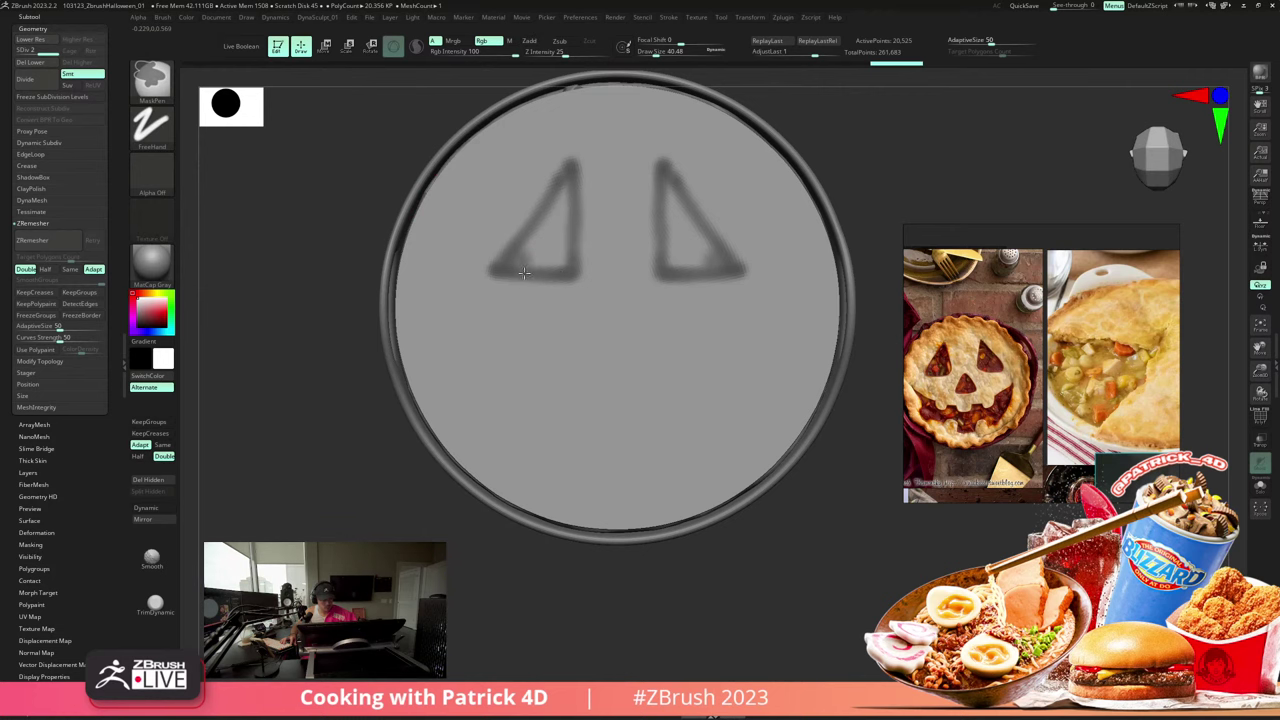
{"action": "left_click_drag", "start_coordinate": [510, 249], "coordinate": [562, 177], "text": "ctrl"}
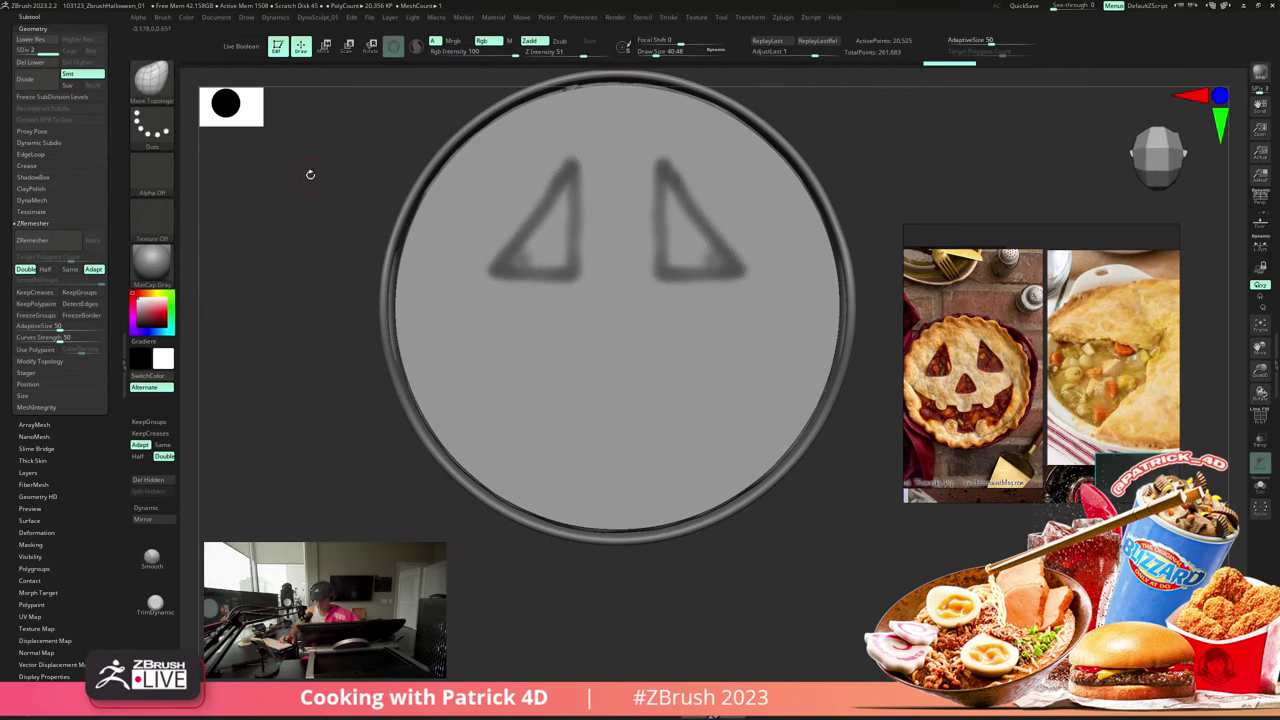
- Raise the draw size to about 77 and fill both triangular eye outlines with mask
{"action": "key", "text": "s"}
{"action": "left_click_drag", "start_coordinate": [517, 251], "coordinate": [523, 251]}
{"action": "mouse_move", "coordinate": [302, 175]}
{"action": "left_mouse_down", "text": "alt"}
{"action": "mouse_move", "coordinate": [323, 239]}
{"action": "mouse_move", "coordinate": [334, 209]}
{"action": "left_mouse_up", "text": "alt"}
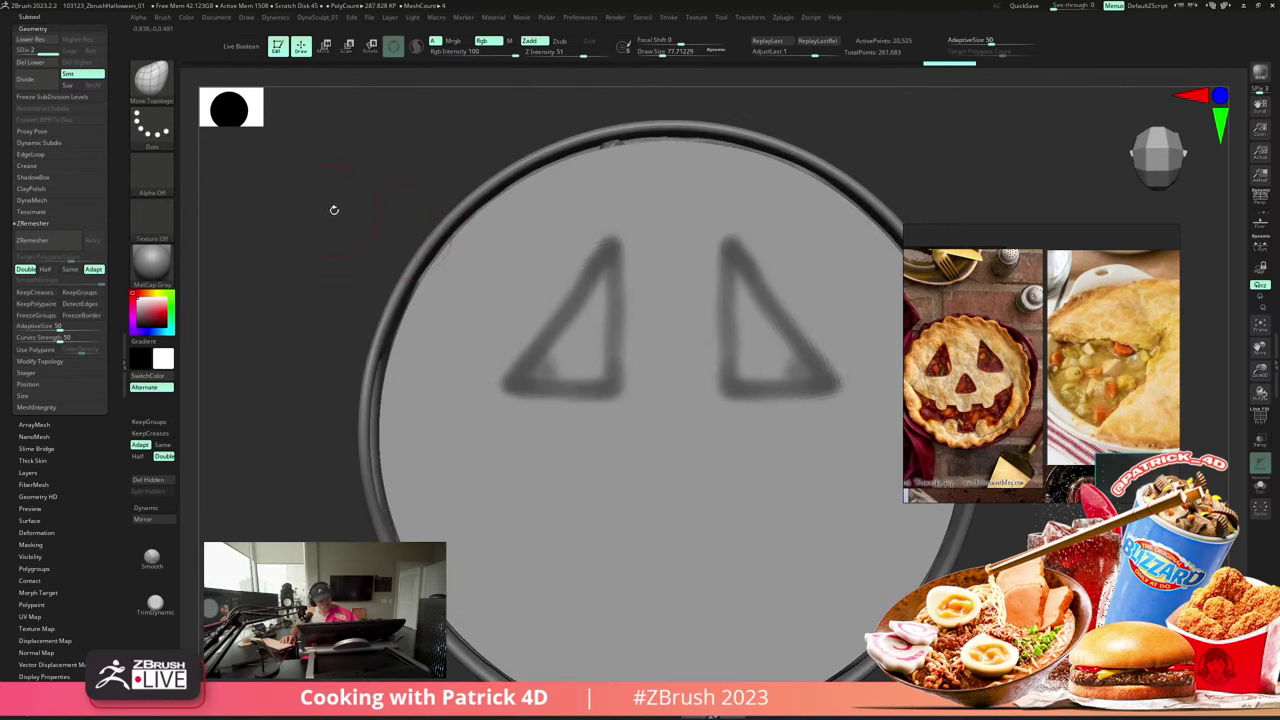
{"action": "mouse_move", "coordinate": [573, 338]}
{"action": "left_mouse_down", "text": "ctrl"}
{"action": "mouse_move", "coordinate": [551, 359]}
{"action": "mouse_move", "coordinate": [572, 366]}
{"action": "mouse_move", "coordinate": [604, 345]}
{"action": "mouse_move", "coordinate": [598, 370]}
{"action": "mouse_move", "coordinate": [590, 285]}
{"action": "mouse_move", "coordinate": [591, 297]}
{"action": "left_mouse_up", "text": "ctrl"}
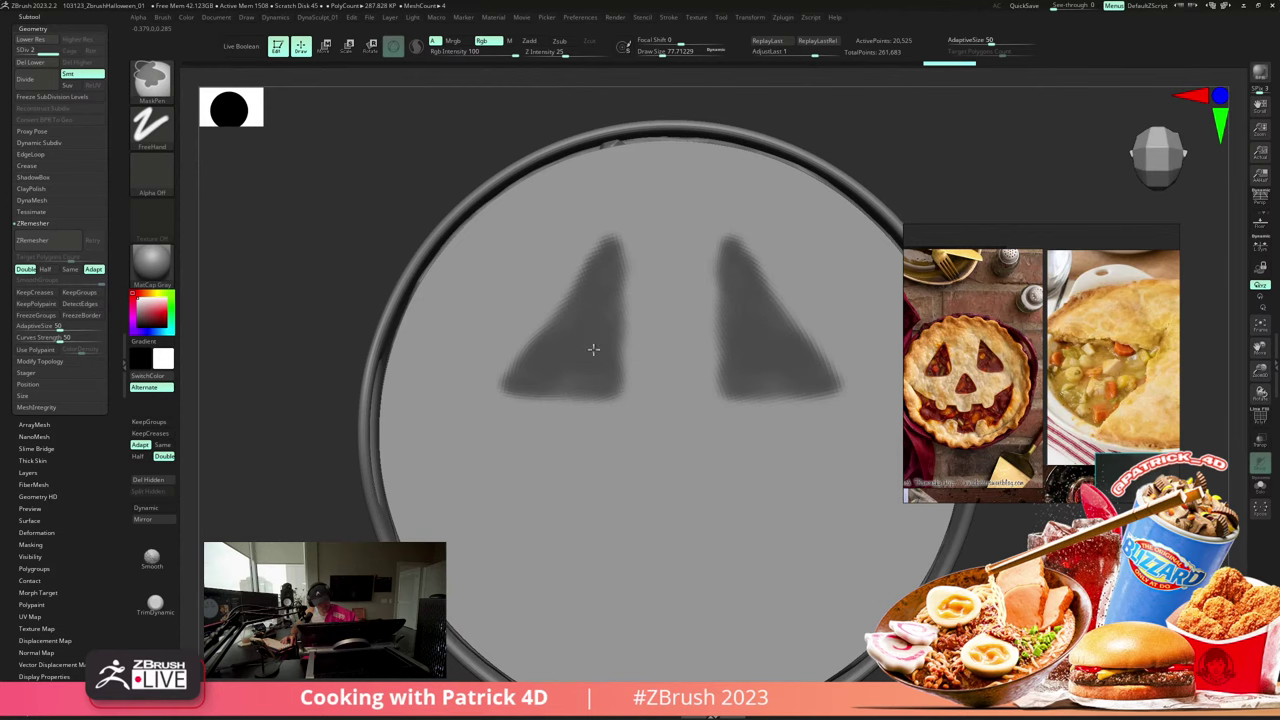
{"action": "mouse_move", "coordinate": [558, 384]}
{"action": "left_mouse_down", "text": "ctrl"}
{"action": "mouse_move", "coordinate": [509, 374]}
{"action": "mouse_move", "coordinate": [534, 374]}
{"action": "left_mouse_up", "text": "ctrl"}
- Display the circle's polyframe and turn the masked eyes into their own polygroup
{"action": "key", "text": "shift+f"}
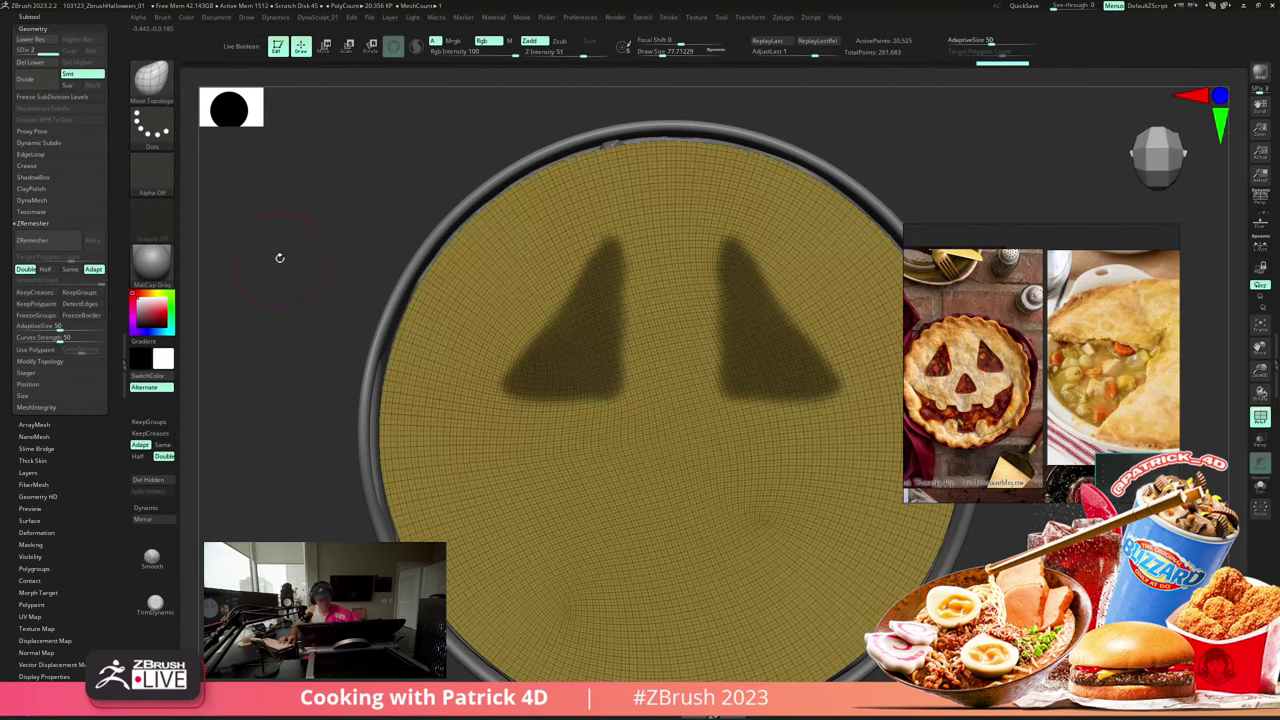
{"action": "mouse_move", "coordinate": [277, 257]}
{"action": "left_mouse_down", "text": "alt"}
{"action": "mouse_move", "coordinate": [251, 223]}
{"action": "mouse_move", "coordinate": [300, 260]}
{"action": "mouse_move", "coordinate": [325, 305]}
{"action": "left_mouse_up", "text": "alt"}
{"action": "key", "text": "ctrl+w"}
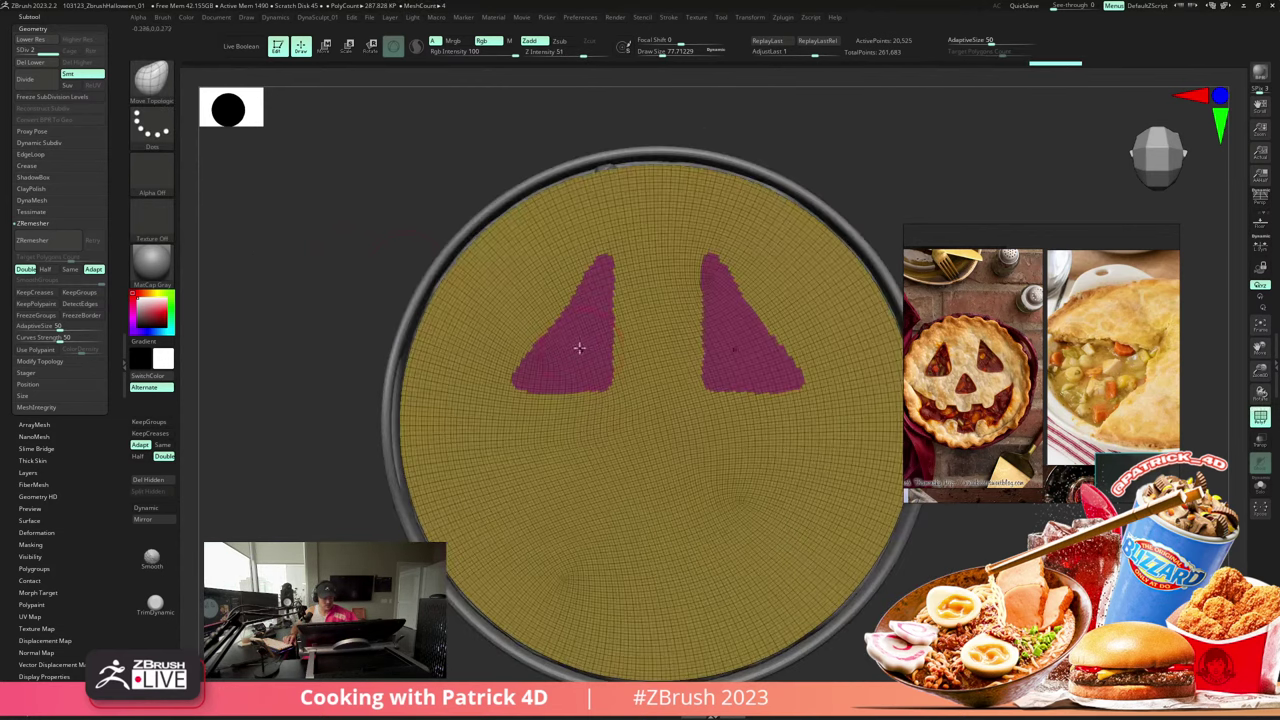
- Isolate the eyes, grow their visible area, regroup the enlarged shapes and hide them from the circle
{"action": "left_click", "coordinate": [568, 338], "text": "ctrl+shift"}
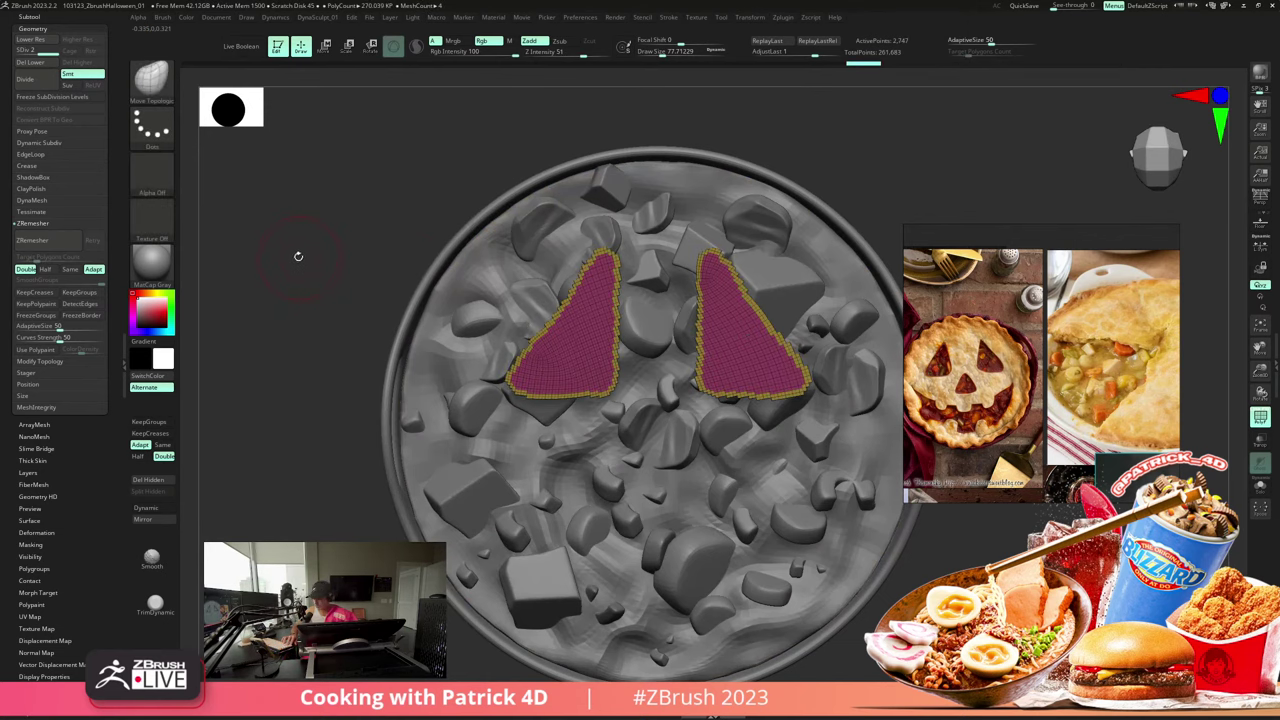
{"action": "key", "text": "ctrl+shift+x"}
{"action": "key", "text": "ctrl+w"}
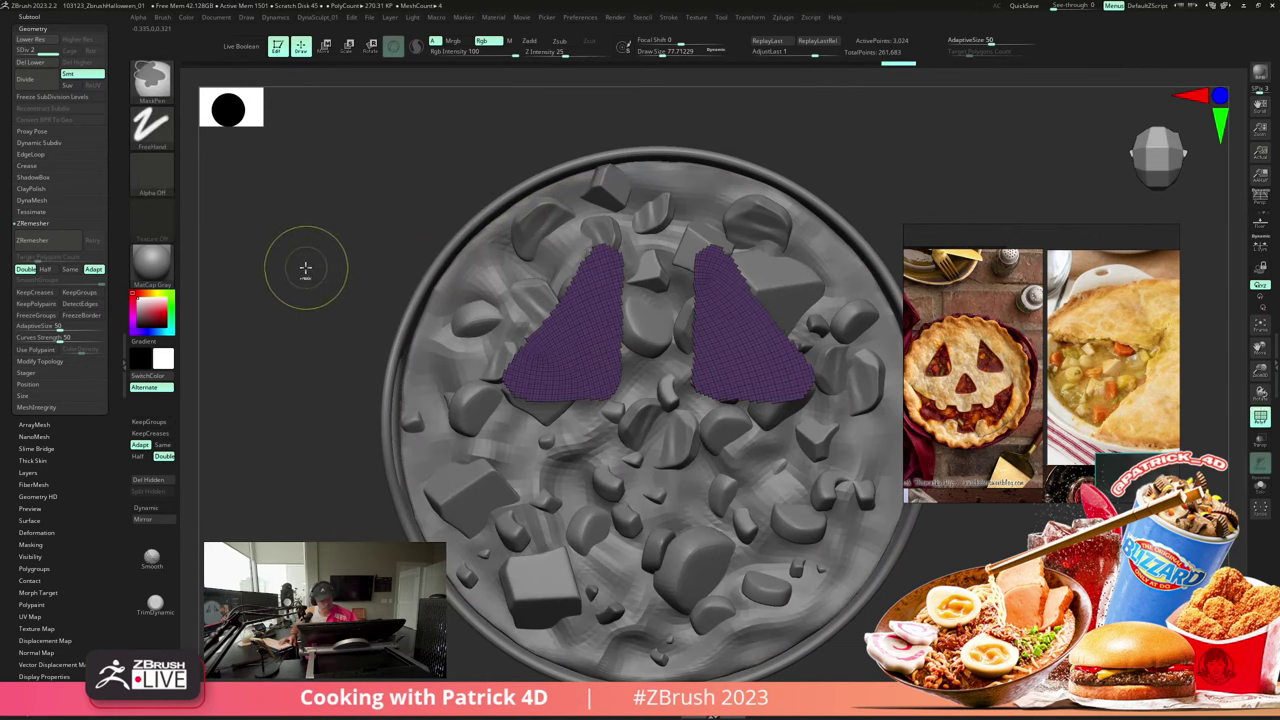
{"action": "left_click", "coordinate": [291, 267], "text": "ctrl+shift"}
{"action": "mouse_move", "coordinate": [288, 267]}
{"action": "left_mouse_down", "text": "alt"}
{"action": "mouse_move", "coordinate": [275, 236]}
{"action": "mouse_move", "coordinate": [314, 268]}
{"action": "mouse_move", "coordinate": [292, 264]}
{"action": "left_mouse_up", "text": "alt"}
{"action": "left_click_drag", "start_coordinate": [292, 264], "coordinate": [258, 209], "text": "alt"}
{"action": "left_click", "coordinate": [517, 380], "text": "ctrl+shift"}
{"action": "left_click_drag", "start_coordinate": [297, 337], "coordinate": [271, 341], "text": "alt"}
{"action": "left_click_drag", "start_coordinate": [271, 341], "coordinate": [239, 287], "text": "alt"}
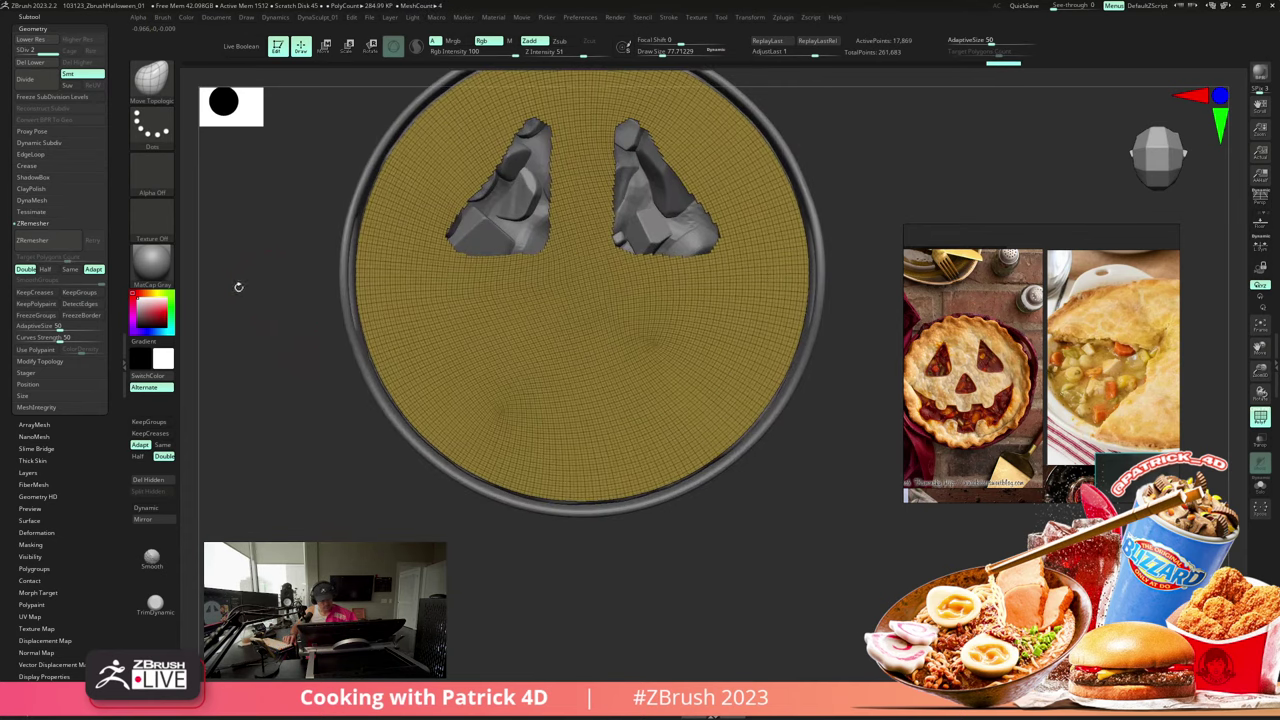
- Mask a triangular nose centred below the eyes, make it a separate polygroup and hide it
{"action": "mouse_move", "coordinate": [605, 332]}
{"action": "left_mouse_down"}
{"action": "mouse_move", "coordinate": [580, 289]}
{"action": "mouse_move", "coordinate": [559, 341]}
{"action": "mouse_move", "coordinate": [579, 314]}
{"action": "left_mouse_up"}
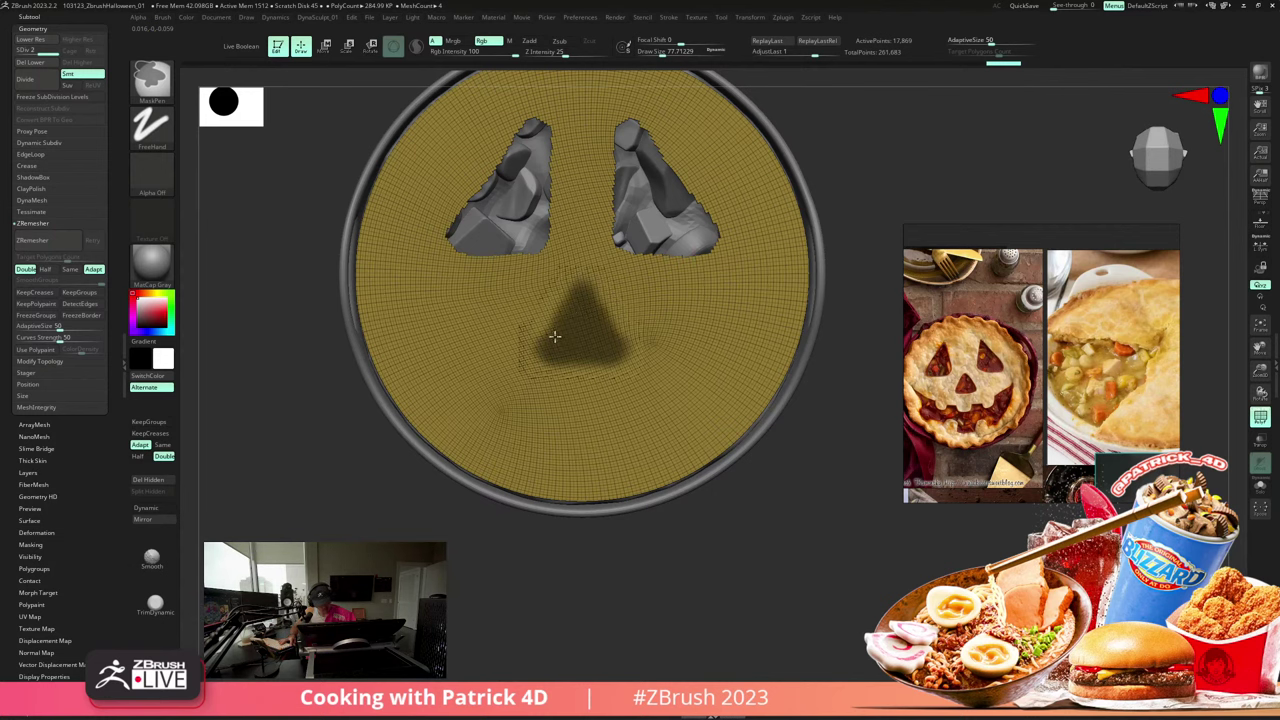
{"action": "key", "text": "ctrl+w"}
{"action": "left_click", "coordinate": [520, 308], "text": "ctrl+shift"}
{"action": "left_click_drag", "start_coordinate": [223, 213], "coordinate": [240, 234], "text": "alt"}
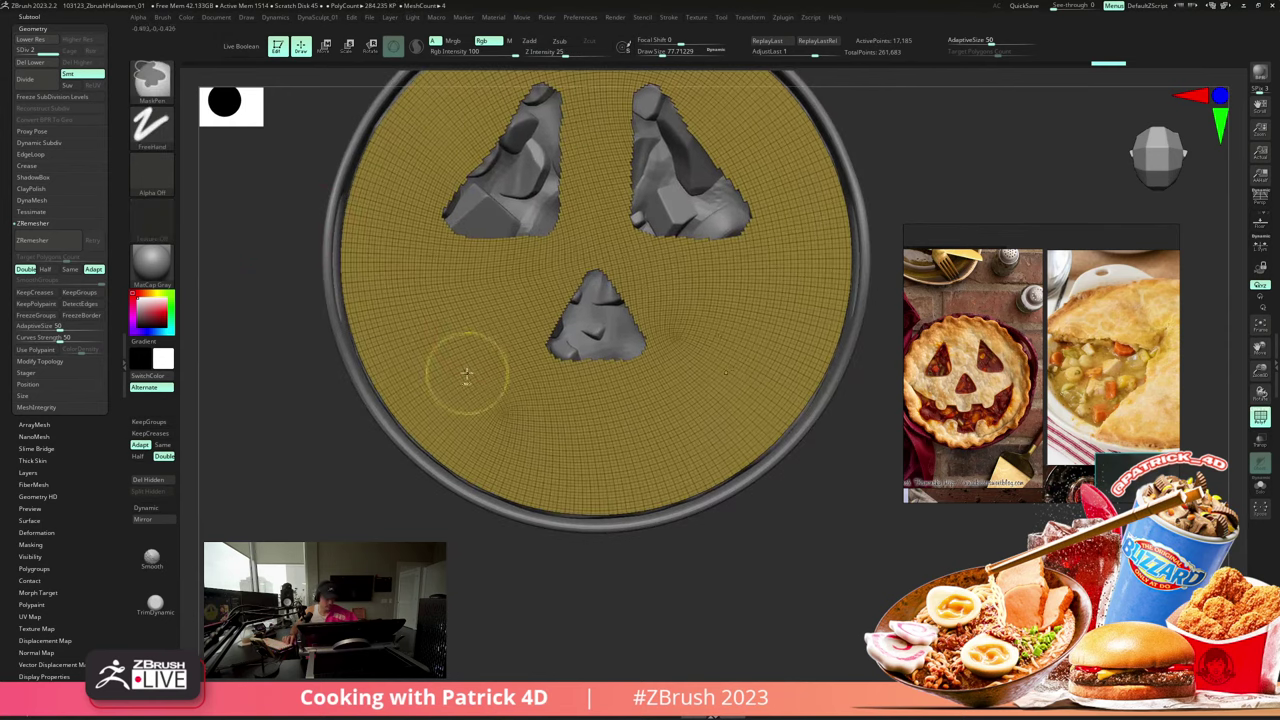
- Set the draw size to about 62 and mask a wide curved smile below the nose
{"action": "key", "text": "s"}
{"action": "left_click_drag", "start_coordinate": [423, 354], "coordinate": [426, 354]}
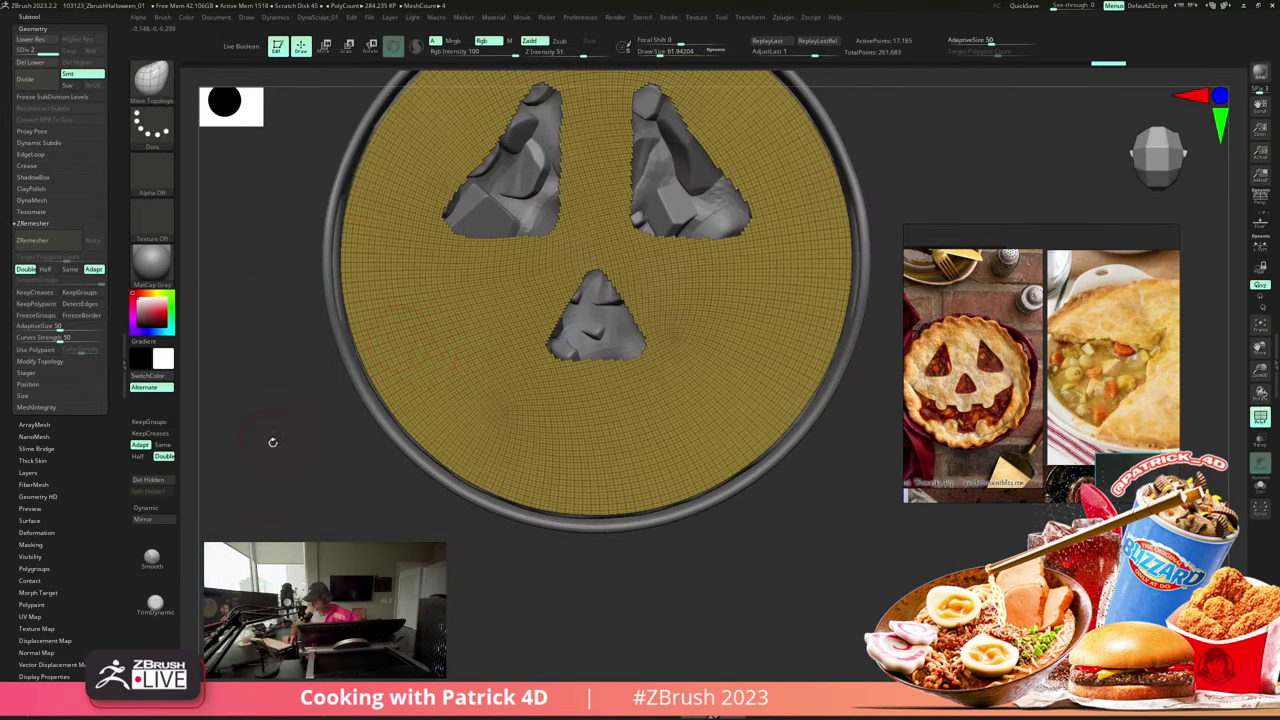
{"action": "mouse_move", "coordinate": [231, 506]}
{"action": "left_mouse_down", "text": "alt"}
{"action": "mouse_move", "coordinate": [277, 489]}
{"action": "mouse_move", "coordinate": [266, 474]}
{"action": "mouse_move", "coordinate": [280, 473]}
{"action": "left_mouse_up", "text": "alt"}
{"action": "key", "text": "ctrl"}
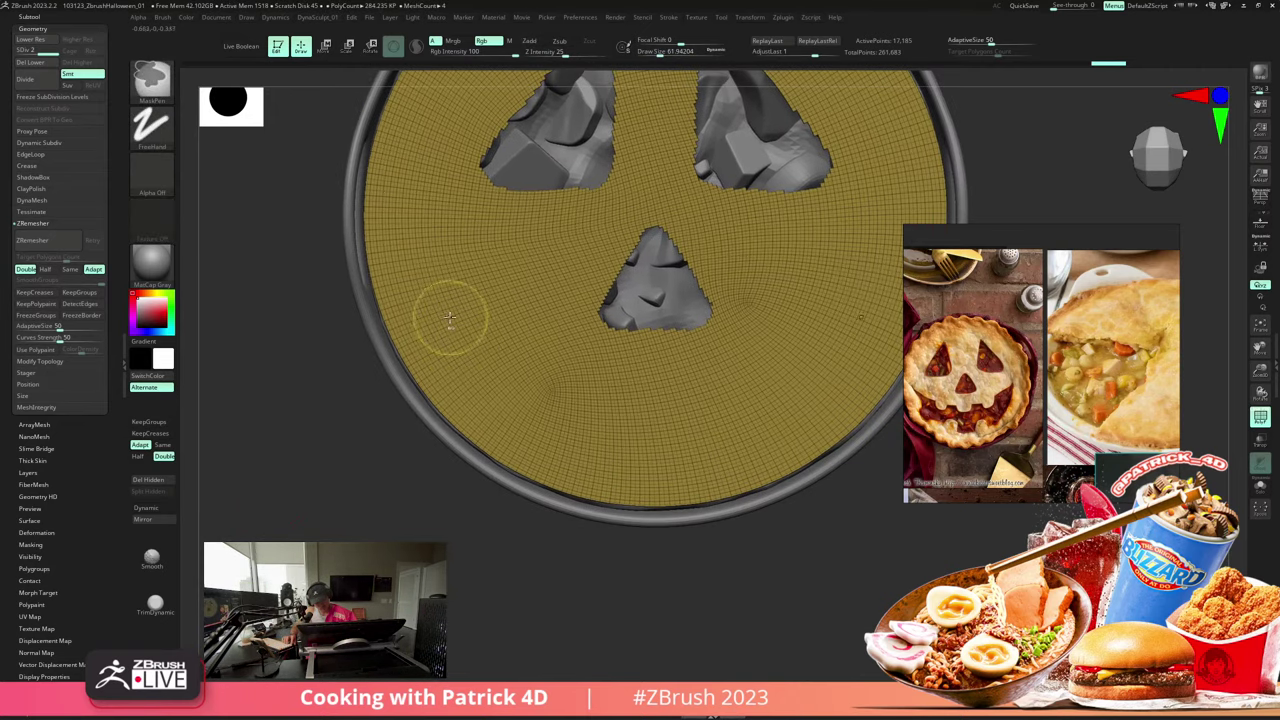
{"action": "mouse_move", "coordinate": [432, 300]}
{"action": "left_mouse_down", "text": "ctrl"}
{"action": "mouse_move", "coordinate": [482, 355]}
{"action": "mouse_move", "coordinate": [673, 396]}
{"action": "mouse_move", "coordinate": [565, 378]}
{"action": "mouse_move", "coordinate": [445, 310]}
{"action": "mouse_move", "coordinate": [450, 330]}
{"action": "mouse_move", "coordinate": [523, 371]}
{"action": "left_mouse_up", "text": "ctrl"}
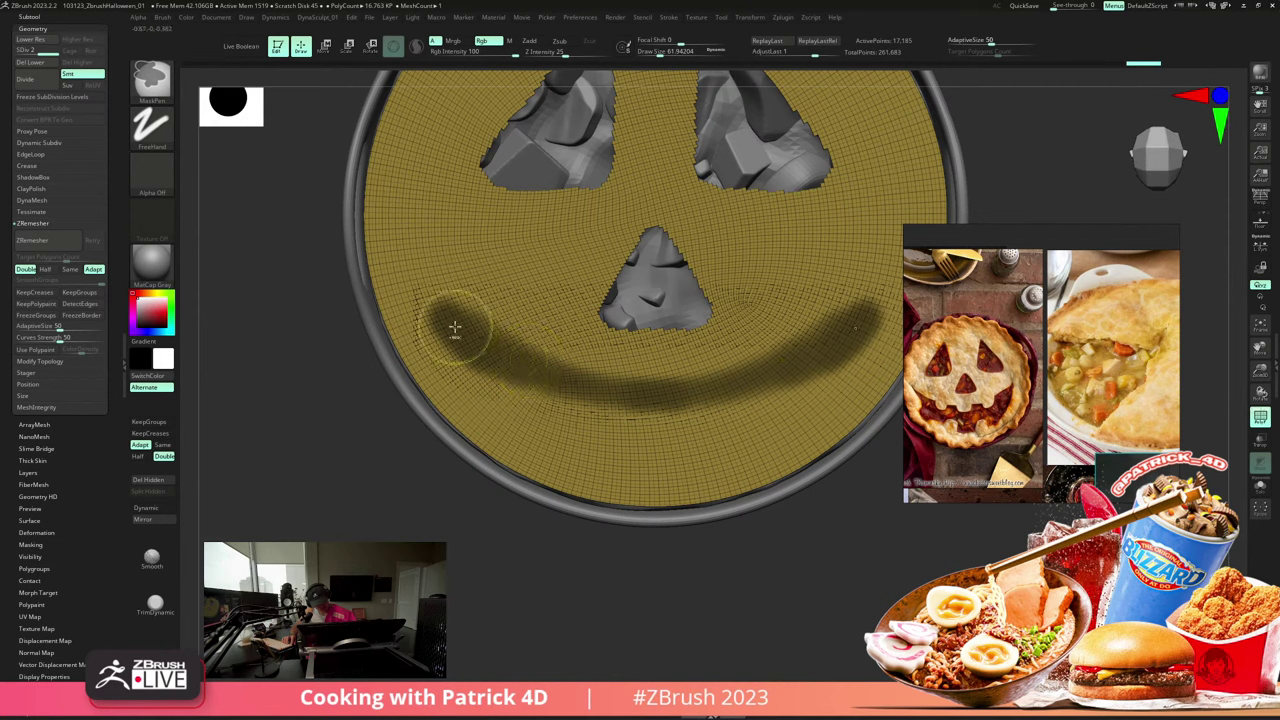
- Thicken the masked smile along its lower edge and out to both mouth corners
{"action": "mouse_move", "coordinate": [448, 317]}
{"action": "left_mouse_down", "text": "ctrl"}
{"action": "mouse_move", "coordinate": [543, 386]}
{"action": "mouse_move", "coordinate": [615, 408]}
{"action": "mouse_move", "coordinate": [550, 388]}
{"action": "mouse_move", "coordinate": [600, 424]}
{"action": "mouse_move", "coordinate": [677, 428]}
{"action": "left_mouse_up", "text": "ctrl"}
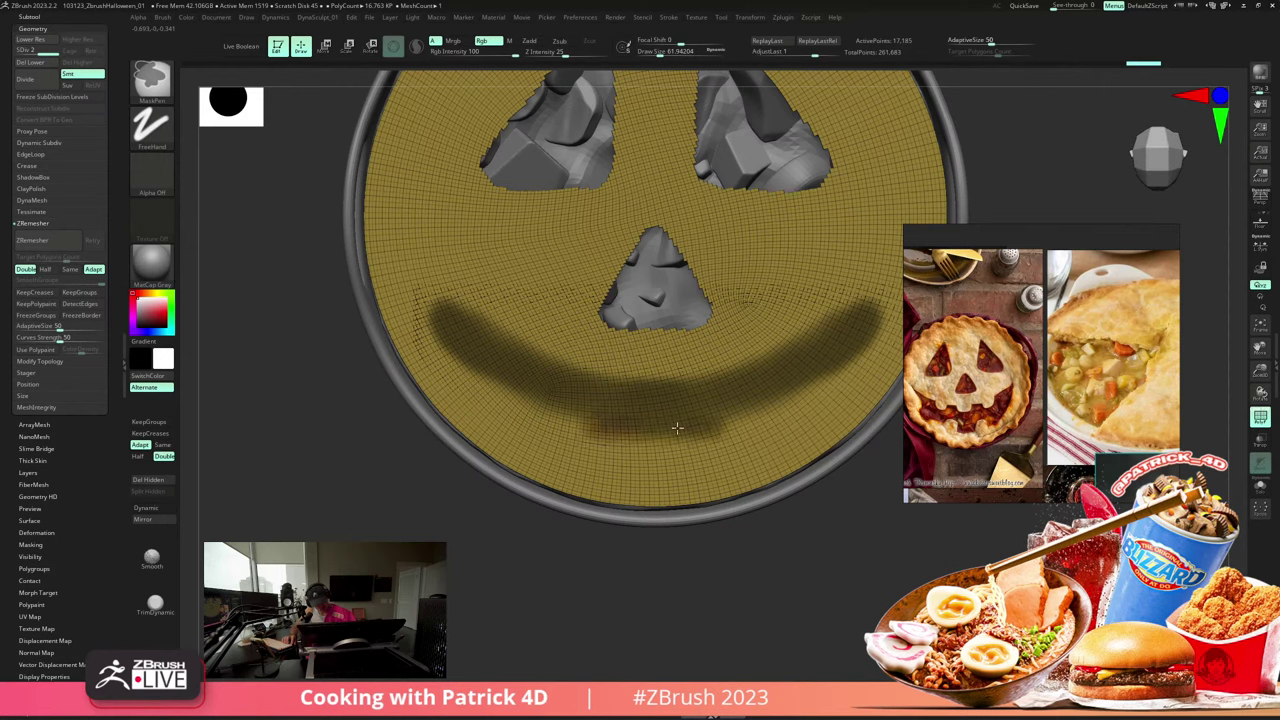
{"action": "mouse_move", "coordinate": [438, 326]}
{"action": "left_mouse_down", "text": "ctrl"}
{"action": "mouse_move", "coordinate": [595, 425]}
{"action": "mouse_move", "coordinate": [701, 421]}
{"action": "left_mouse_up", "text": "ctrl"}
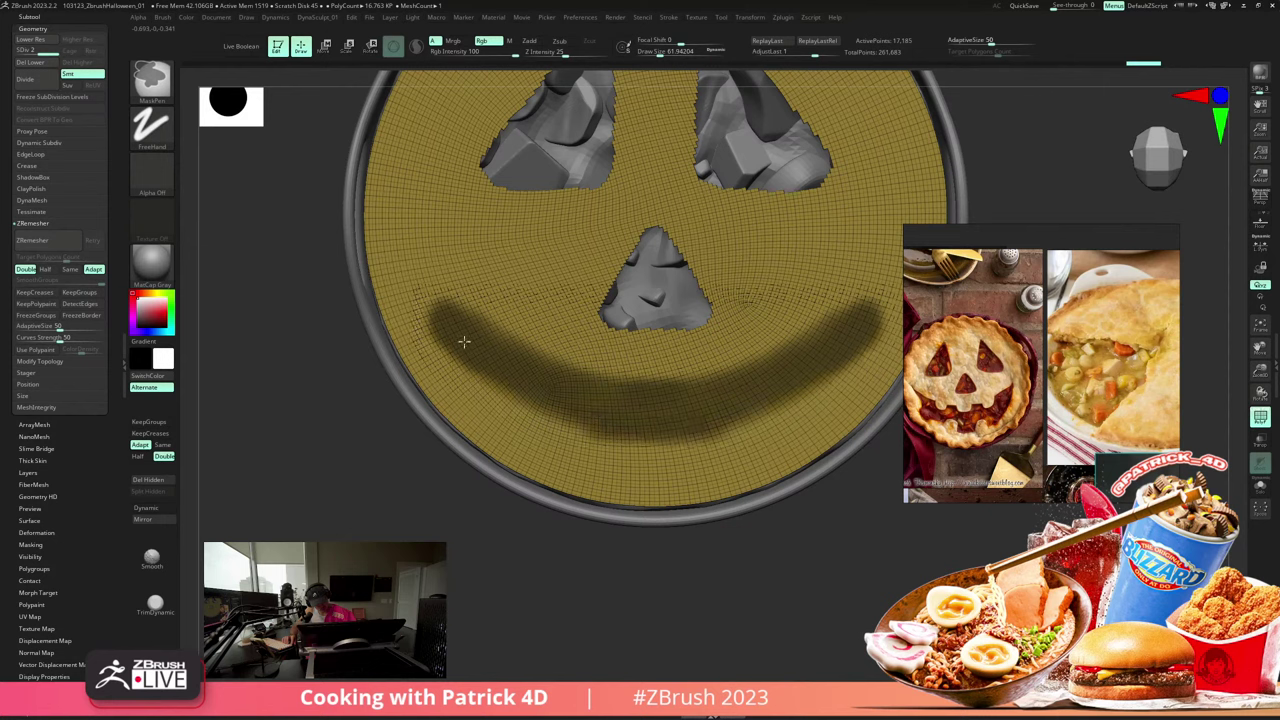
{"action": "left_click_drag", "start_coordinate": [543, 405], "coordinate": [633, 433], "text": "ctrl"}
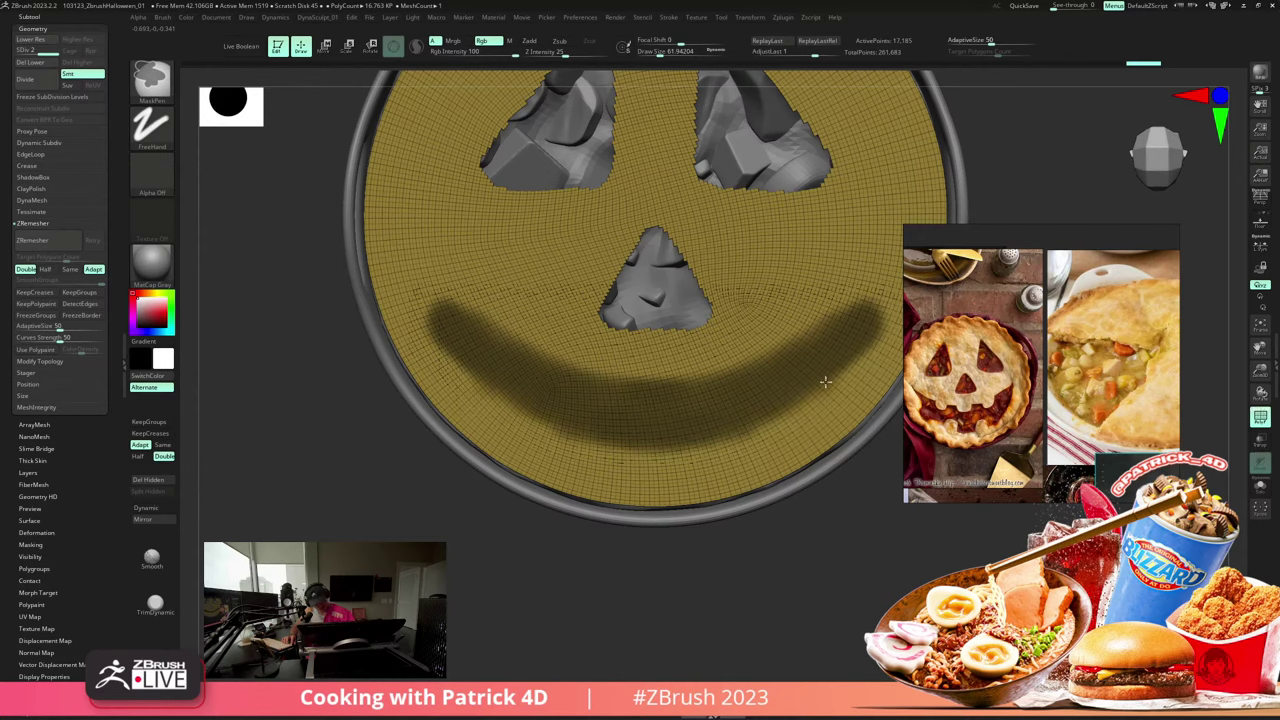
{"action": "left_click_drag", "start_coordinate": [825, 382], "coordinate": [862, 344], "text": "ctrl"}
- Reduce the draw size to about 36 and unmask three square teeth along the smile's upper edge
{"action": "left_click_drag", "start_coordinate": [332, 475], "coordinate": [295, 517]}
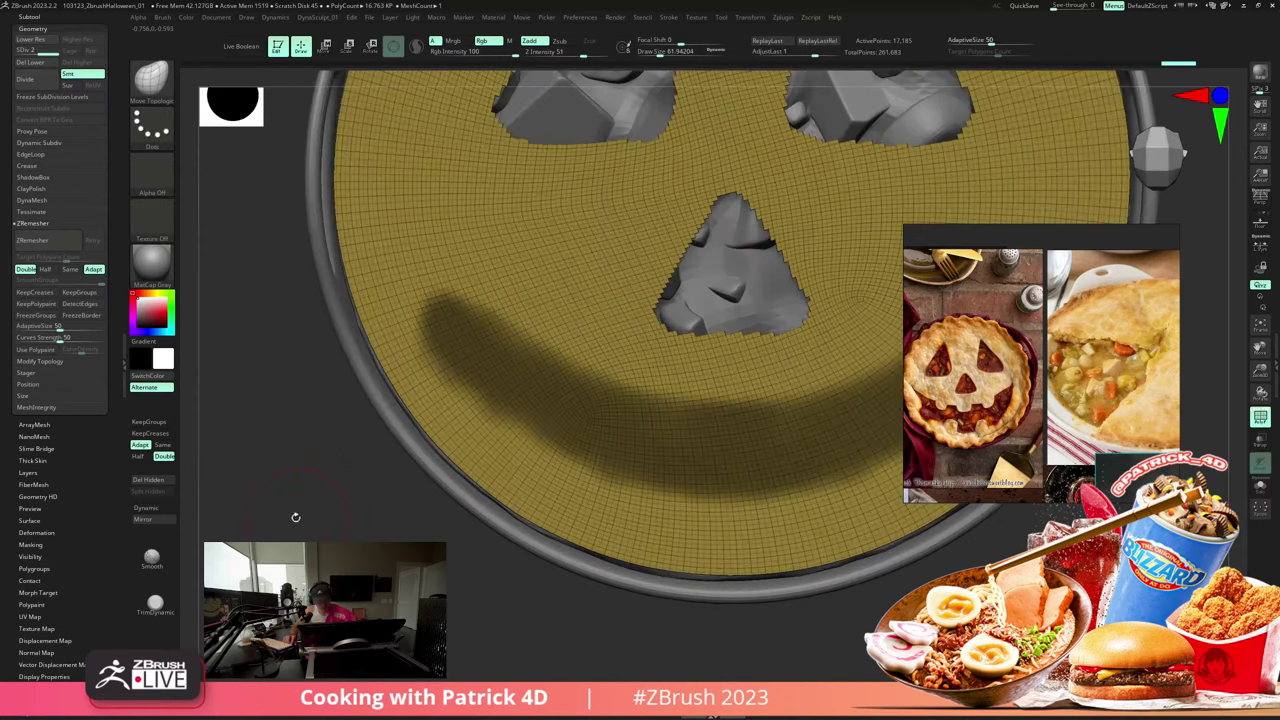
{"action": "key", "text": "s"}
{"action": "left_click_drag", "start_coordinate": [647, 385], "coordinate": [595, 389]}
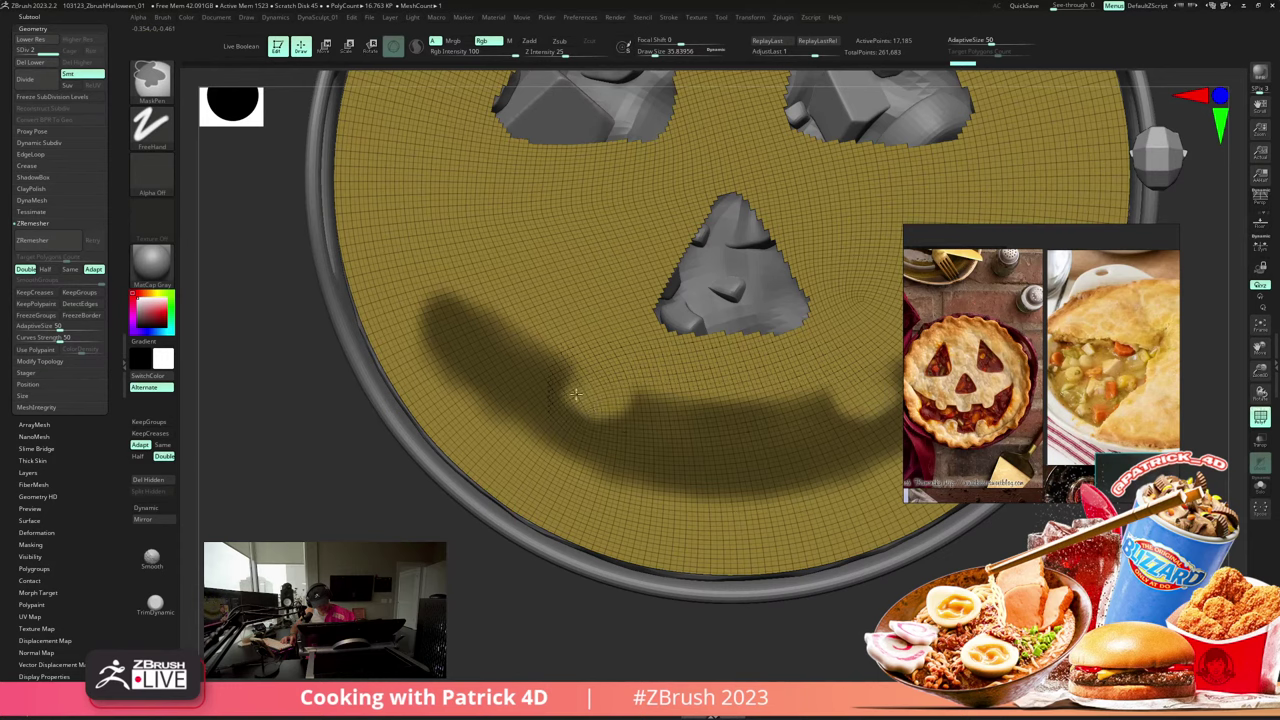
{"action": "mouse_move", "coordinate": [576, 394]}
{"action": "left_mouse_down", "text": "ctrl+alt"}
{"action": "mouse_move", "coordinate": [563, 400]}
{"action": "mouse_move", "coordinate": [570, 374]}
{"action": "left_mouse_up", "text": "ctrl+alt"}
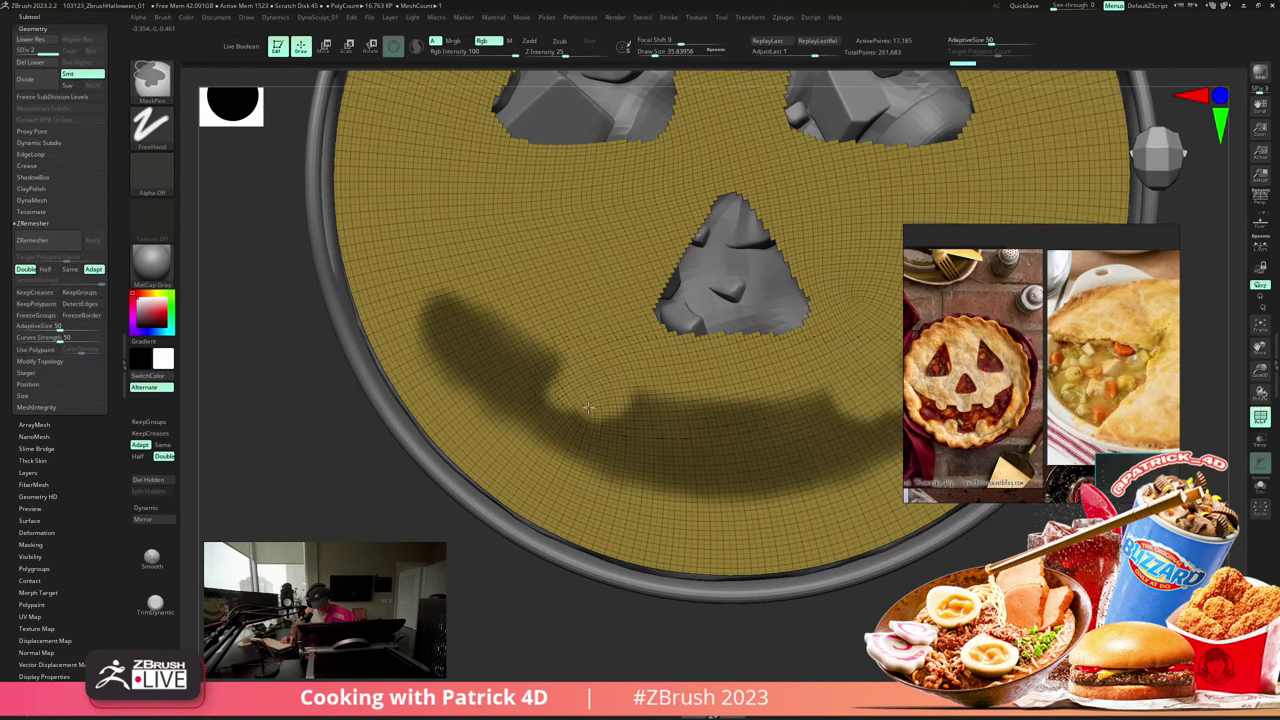
{"action": "left_click_drag", "start_coordinate": [380, 536], "coordinate": [296, 510], "text": "alt"}
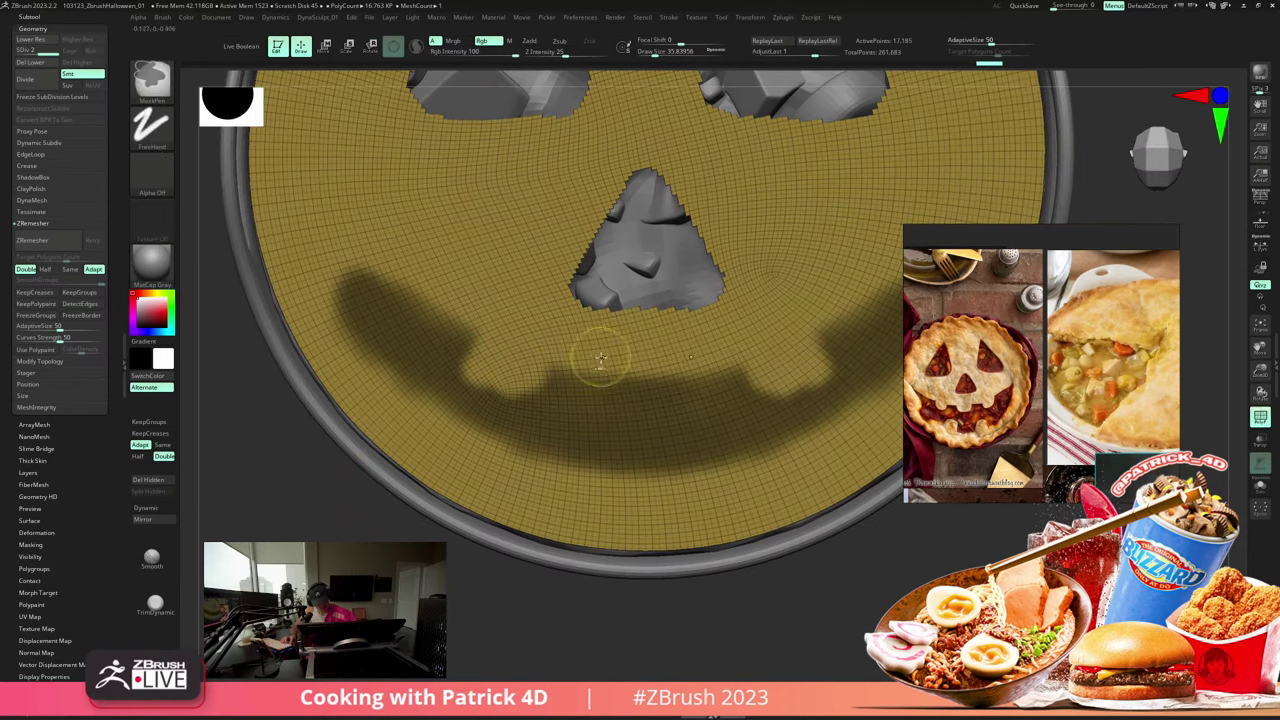
{"action": "mouse_move", "coordinate": [620, 394]}
{"action": "left_mouse_down", "text": "ctrl+alt"}
{"action": "mouse_move", "coordinate": [649, 393]}
{"action": "mouse_move", "coordinate": [617, 405]}
{"action": "left_mouse_up", "text": "ctrl+alt"}
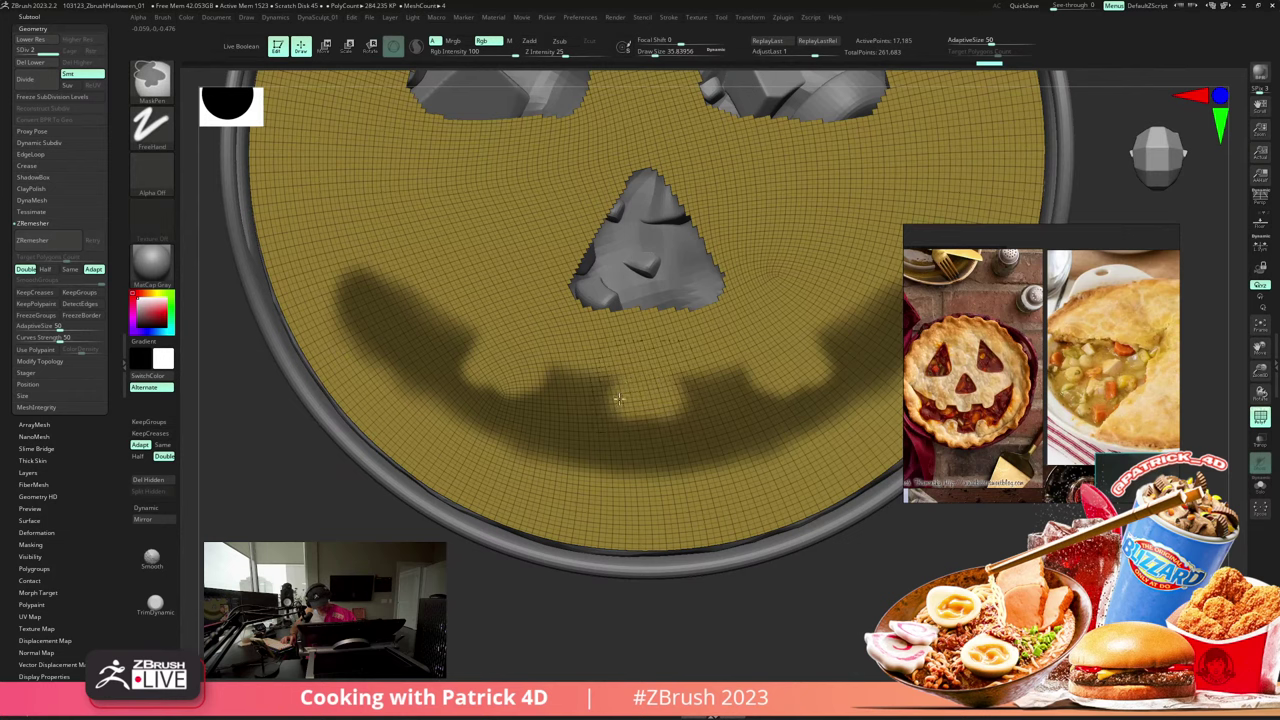
- Extend the mask at the smile's lower centre and unmask a mirrored pair of teeth along the lower edge
{"action": "left_click_drag", "start_coordinate": [383, 551], "coordinate": [363, 523], "text": "alt"}
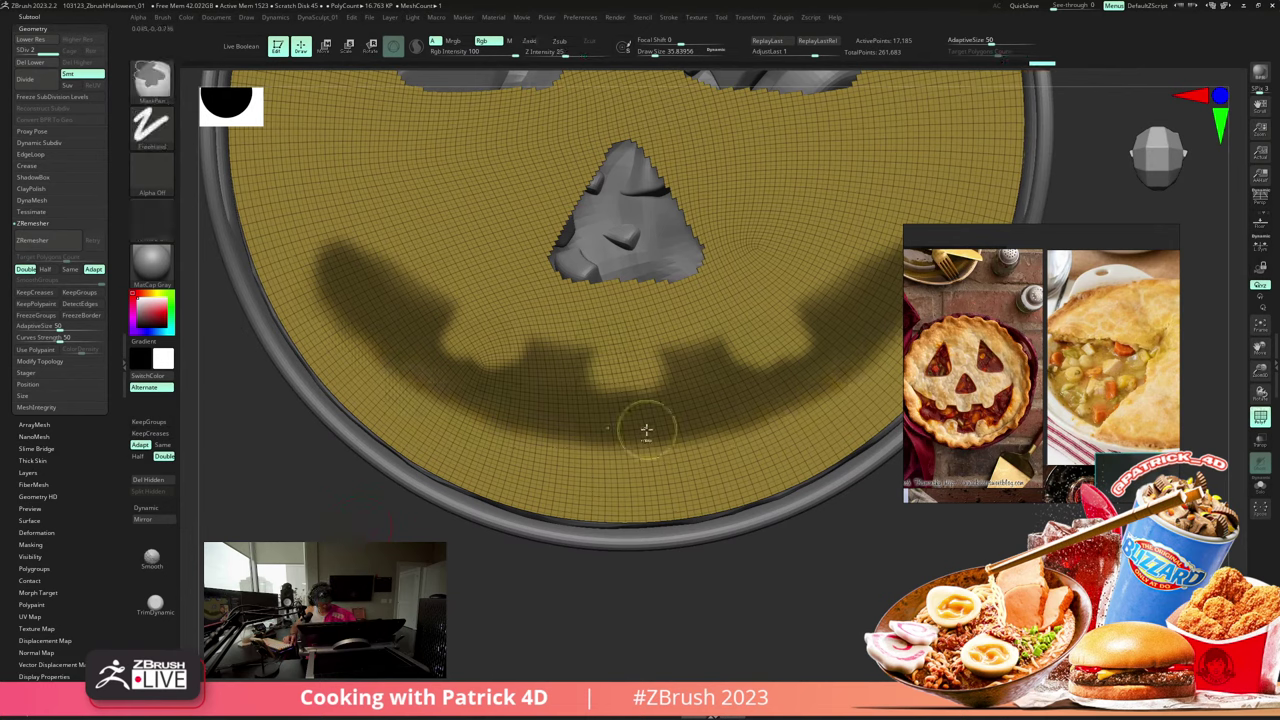
{"action": "left_click_drag", "start_coordinate": [531, 424], "coordinate": [643, 438], "text": "ctrl"}
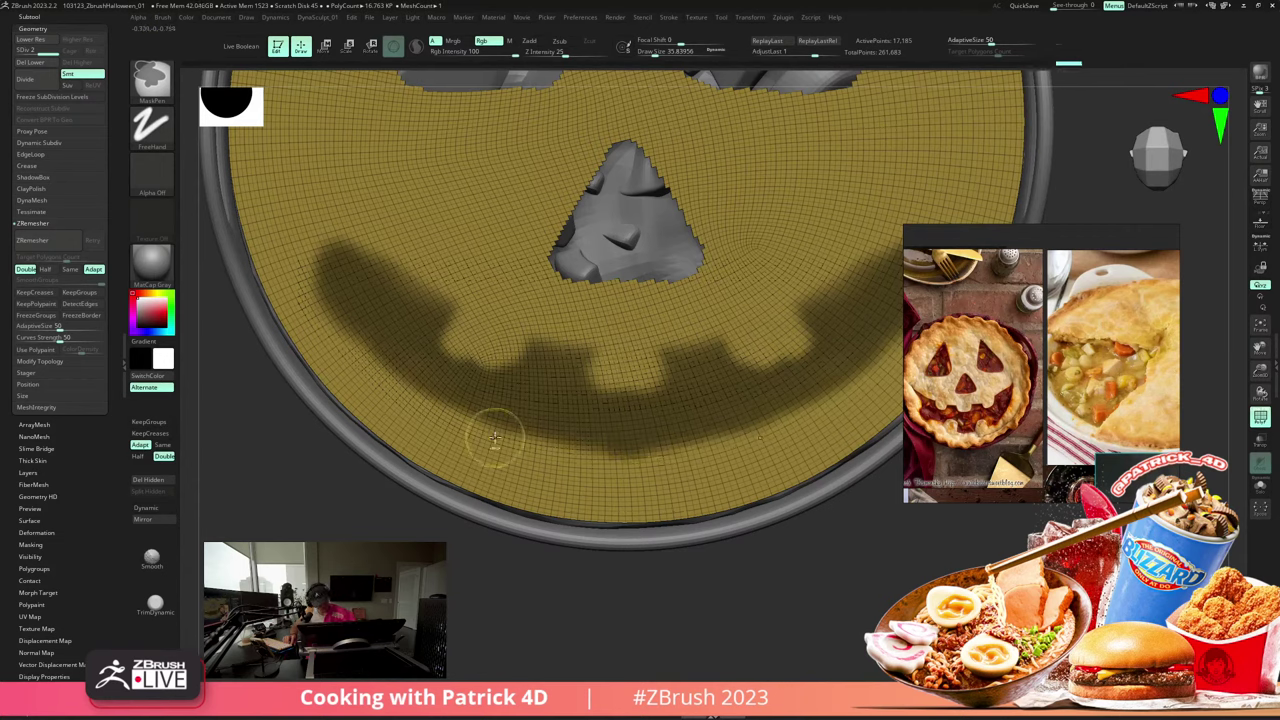
{"action": "mouse_move", "coordinate": [497, 435]}
{"action": "left_mouse_down", "text": "ctrl+alt"}
{"action": "mouse_move", "coordinate": [535, 391]}
{"action": "mouse_move", "coordinate": [556, 405]}
{"action": "mouse_move", "coordinate": [553, 445]}
{"action": "mouse_move", "coordinate": [519, 402]}
{"action": "left_mouse_up", "text": "ctrl+alt"}
- Turn the masked toothed mouth into a polygroup and hide it from the circle
{"action": "mouse_move", "coordinate": [310, 470]}
{"action": "left_mouse_down", "text": "alt"}
{"action": "mouse_move", "coordinate": [271, 486]}
{"action": "mouse_move", "coordinate": [291, 514]}
{"action": "left_mouse_up", "text": "alt"}
{"action": "key", "text": "ctrl+w"}
{"action": "left_click_drag", "start_coordinate": [296, 466], "coordinate": [312, 504], "text": "alt"}
{"action": "left_click", "coordinate": [446, 402], "text": "ctrl+shift"}
{"action": "key", "text": "ctrl+shift+x"}
{"action": "key", "text": "ctrl+shift+x"}
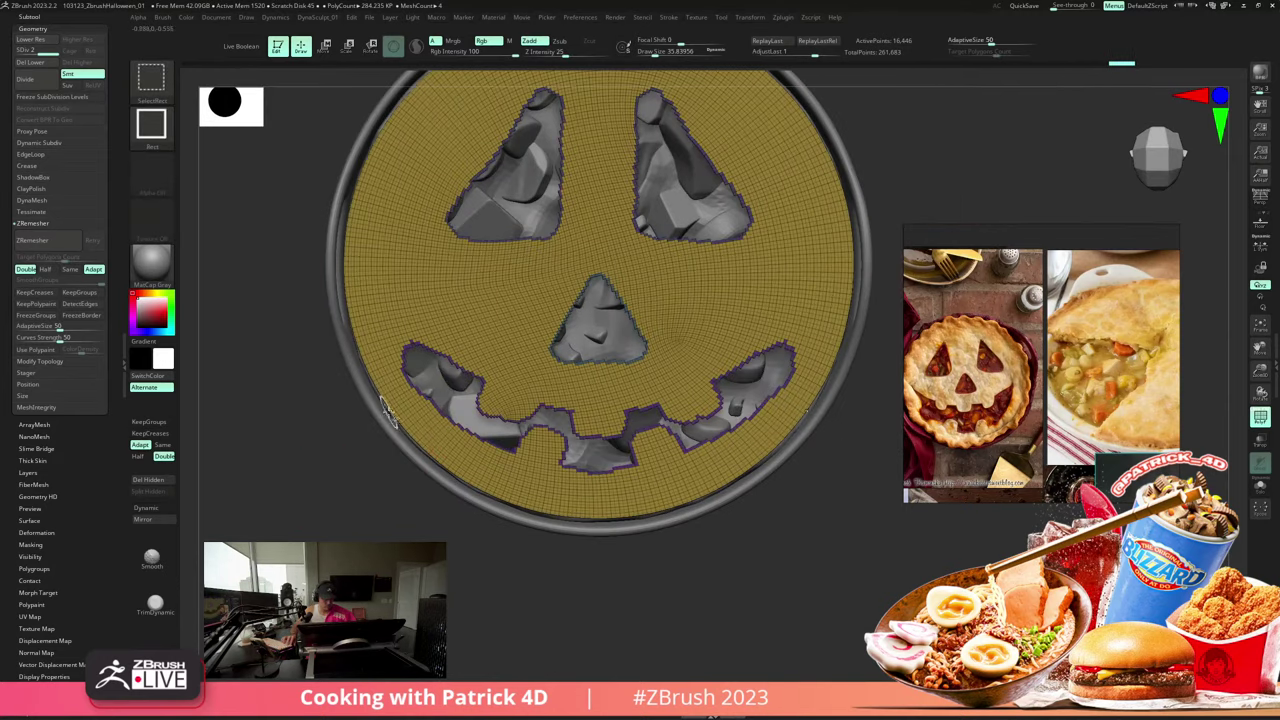
{"action": "key", "text": "ctrl+z"}
{"action": "key", "text": "ctrl+z"}
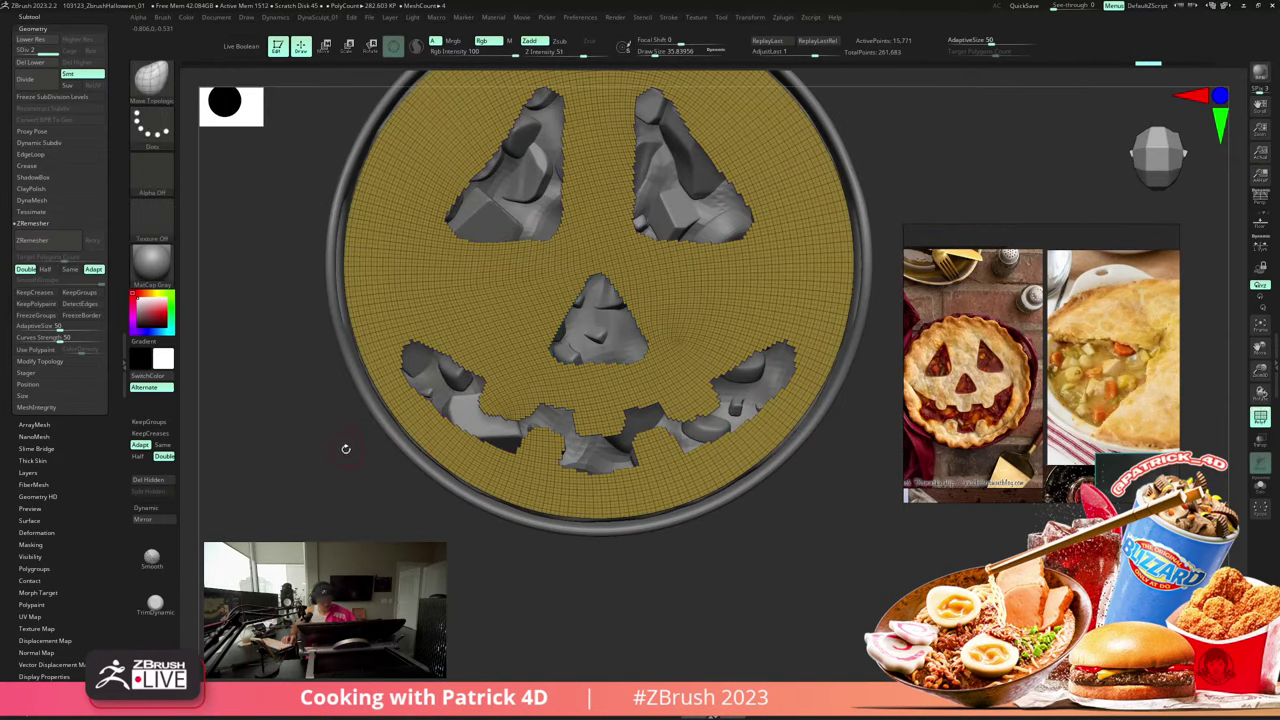
- Show the whole circle, isolate the mouth, grow its visible area and regroup it before showing everything again
{"action": "left_click", "coordinate": [336, 446], "text": "ctrl+shift"}
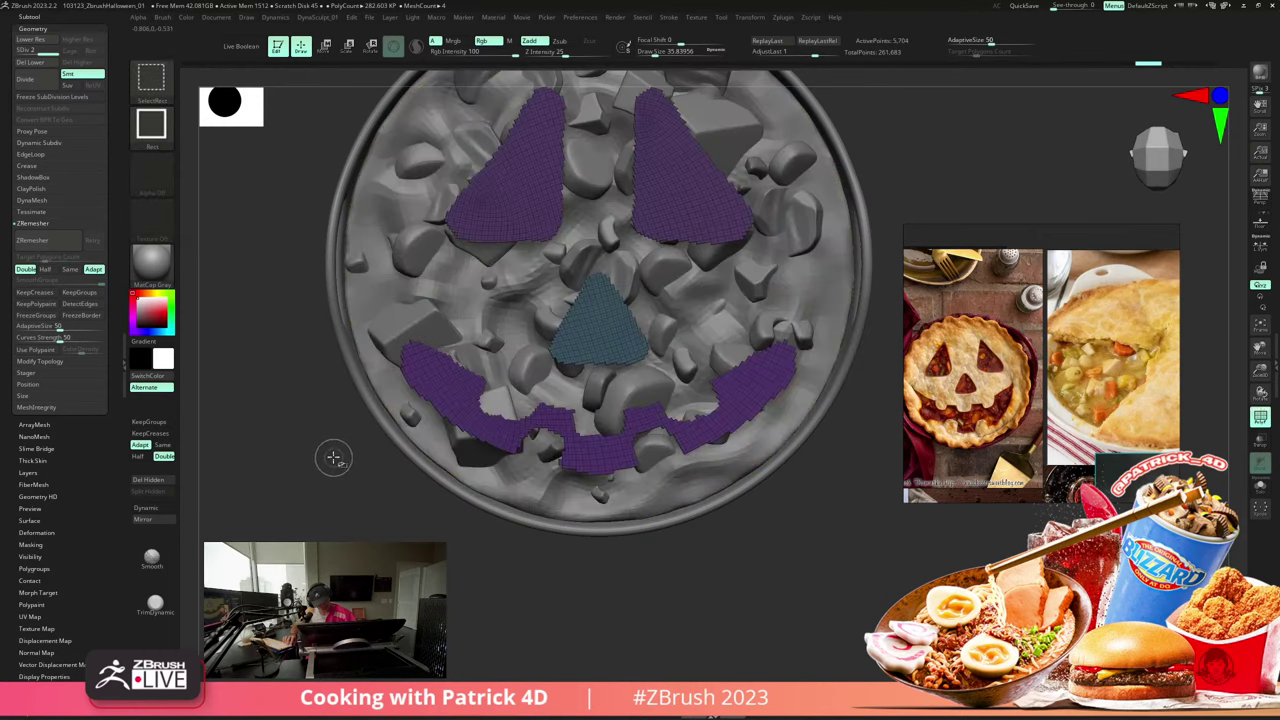
{"action": "left_click", "coordinate": [313, 410], "text": "ctrl+shift"}
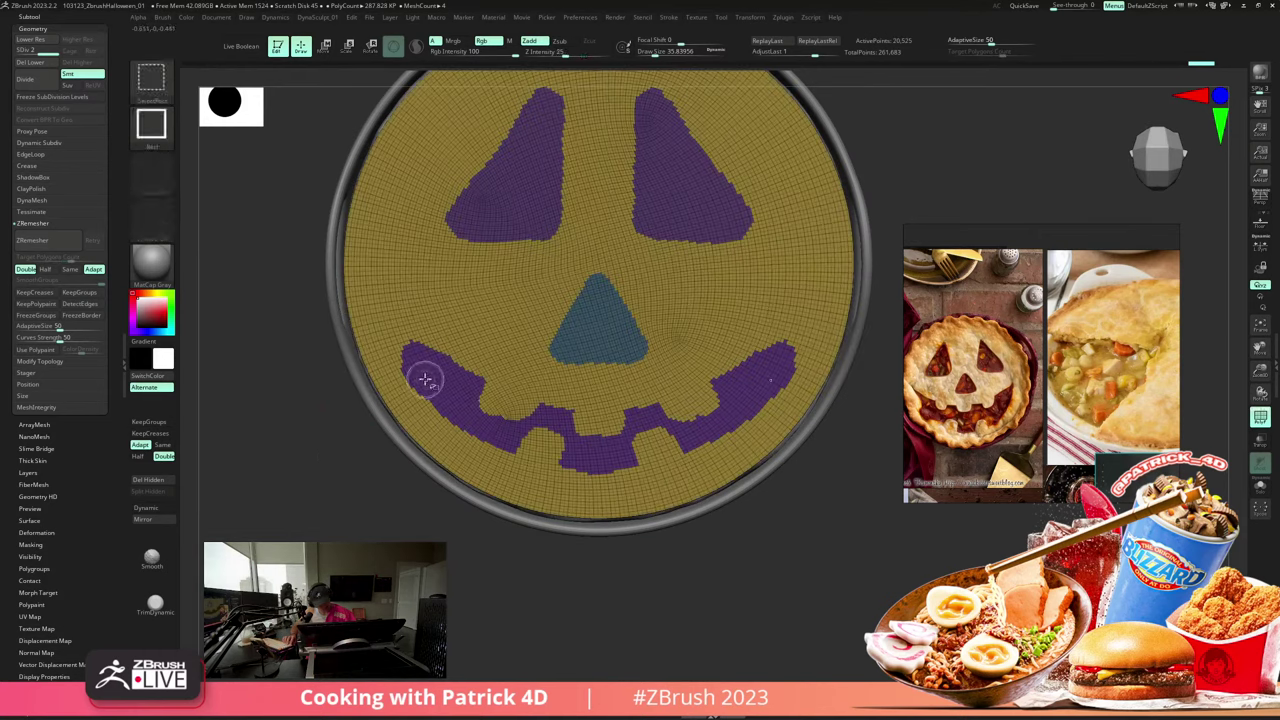
{"action": "left_click", "coordinate": [427, 367], "text": "ctrl+shift"}
{"action": "key", "text": "ctrl+shift+x"}
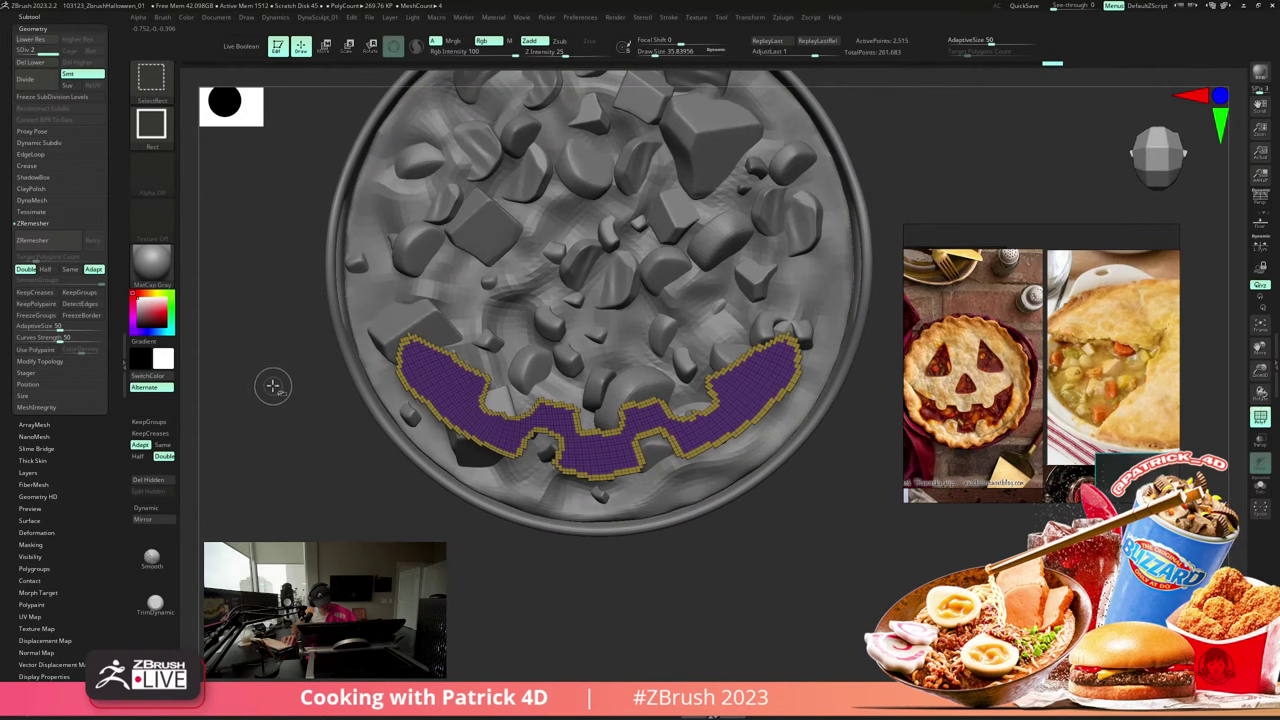
{"action": "key", "text": "ctrl+shift+x"}
{"action": "key", "text": "ctrl+w"}
{"action": "left_click", "coordinate": [264, 383], "text": "ctrl+shift"}
- Show the whole circle again and smooth the borders of the eyes, nose and mouth with Polish By Groups
{"action": "mouse_move", "coordinate": [261, 385]}
{"action": "left_mouse_down", "text": "alt"}
{"action": "mouse_move", "coordinate": [245, 372]}
{"action": "mouse_move", "coordinate": [269, 395]}
{"action": "left_mouse_up", "text": "alt"}
{"action": "key", "text": "space"}
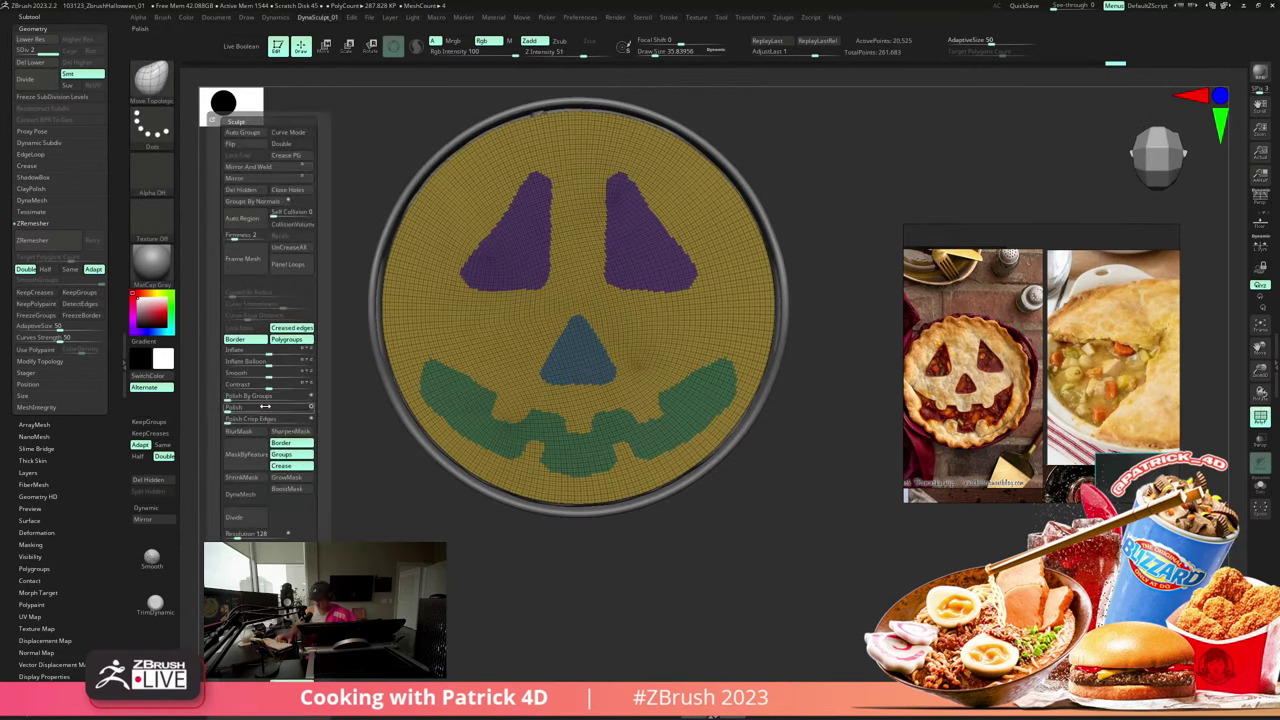
{"action": "left_click", "coordinate": [238, 396]}
{"action": "left_click", "coordinate": [230, 396]}
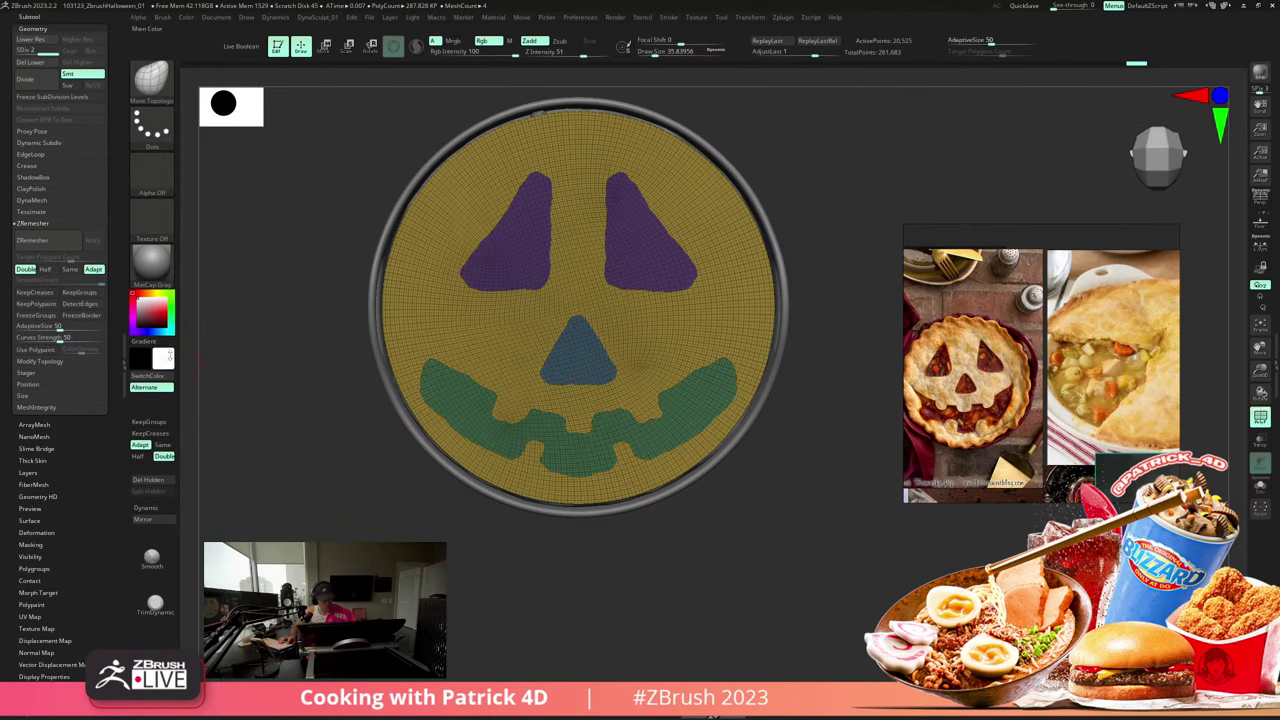
{"action": "left_click_drag", "start_coordinate": [293, 423], "coordinate": [303, 451]}
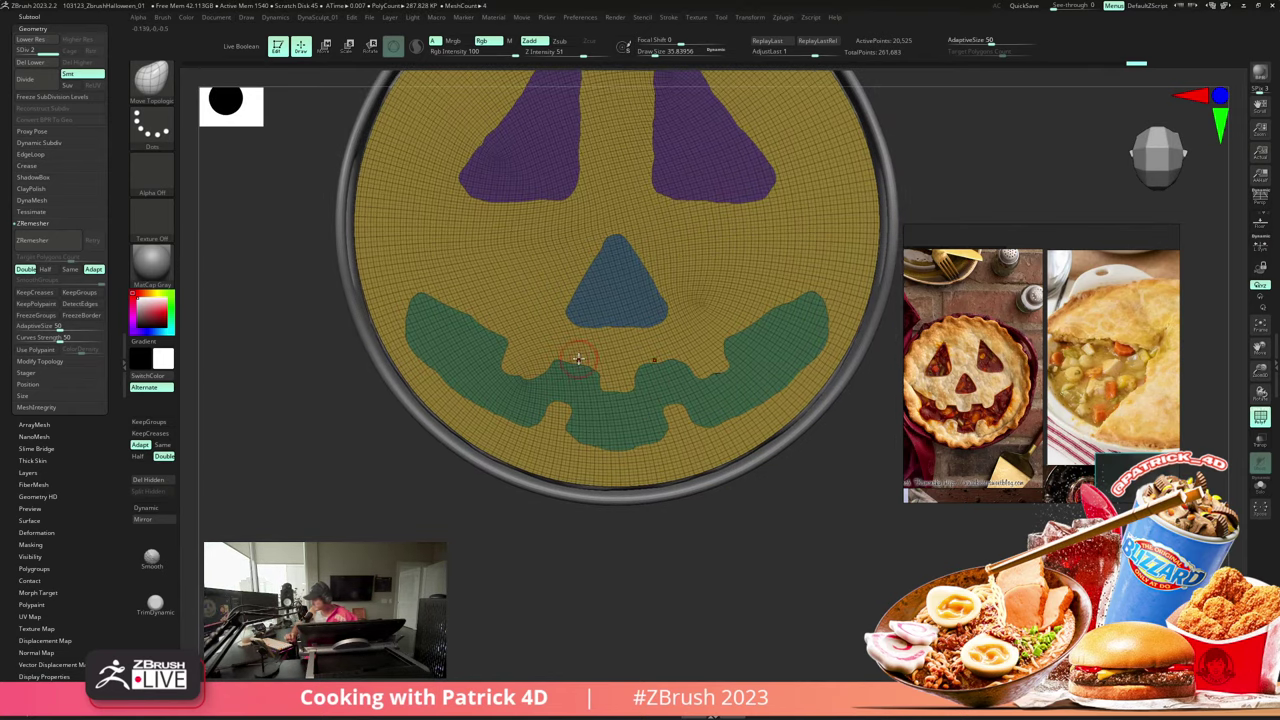
{"action": "left_click_drag", "start_coordinate": [335, 378], "coordinate": [329, 393], "text": "alt"}
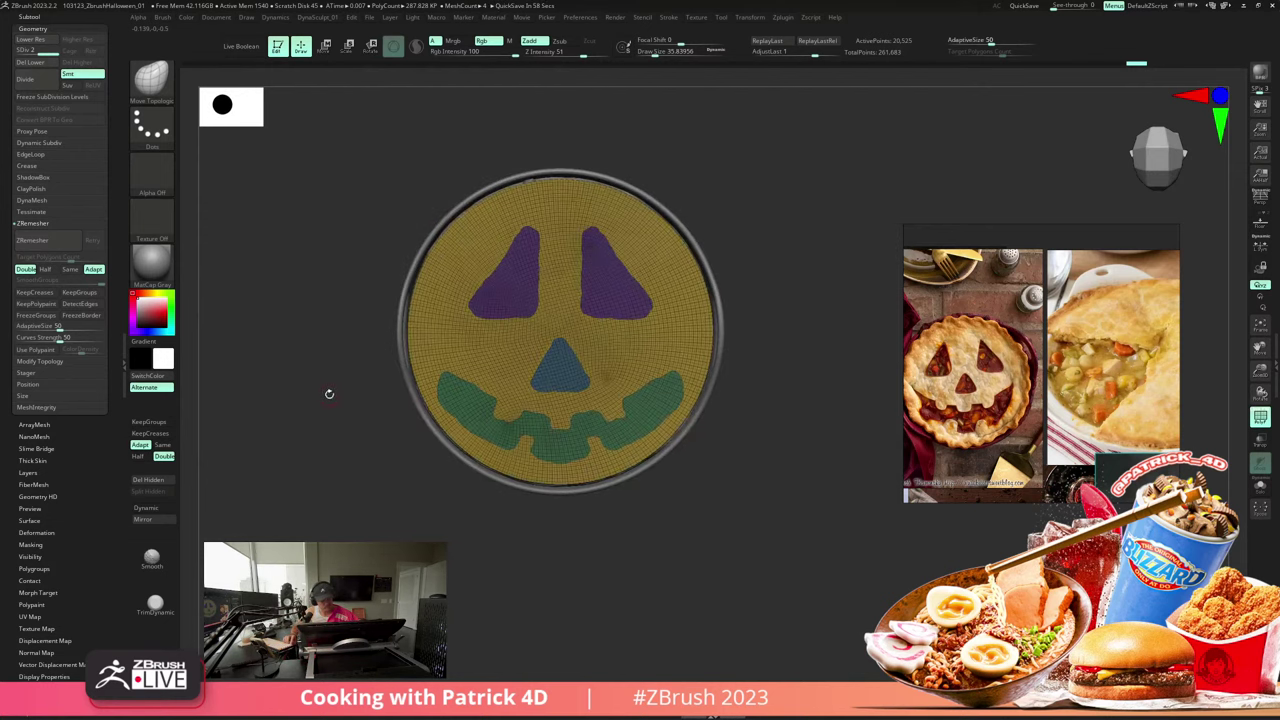
- Choose the Move Topological brush at a draw size of about 212 and reshape the lower edge of the nose
{"action": "key", "text": "b"}
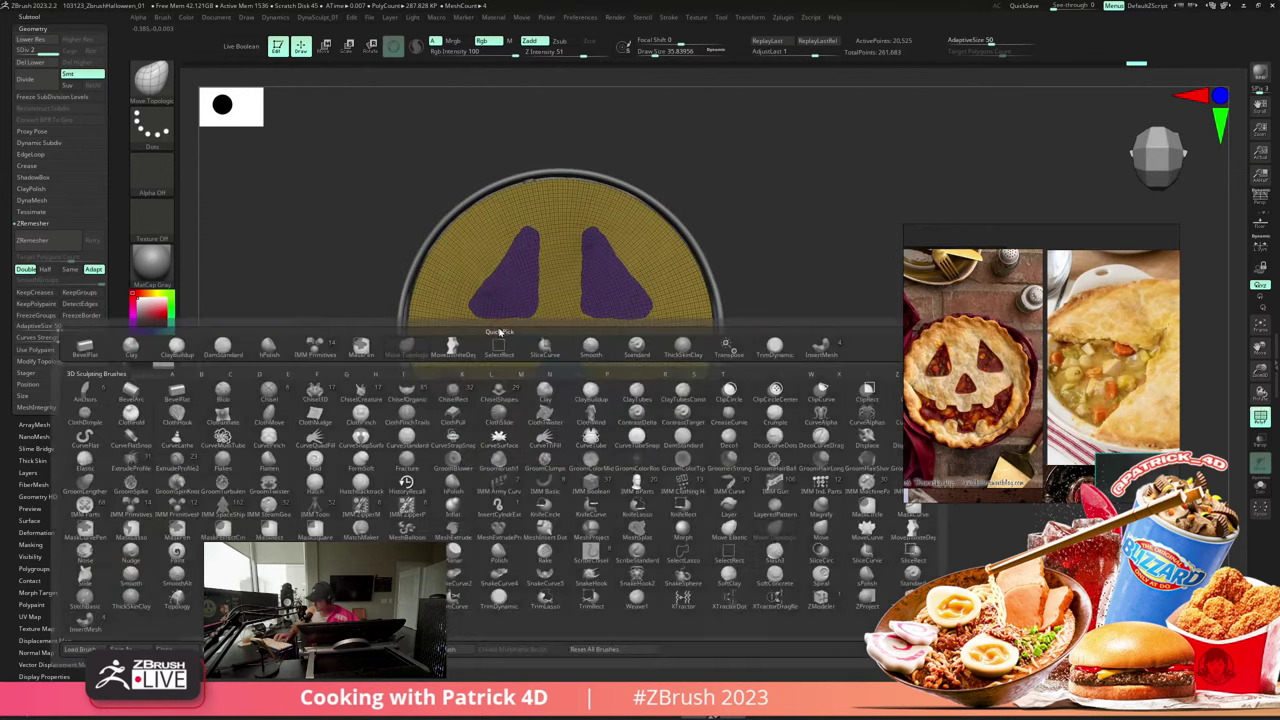
{"action": "key", "text": "m"}
{"action": "key", "text": "t"}
{"action": "key", "text": "s"}
{"action": "left_click", "coordinate": [597, 365]}
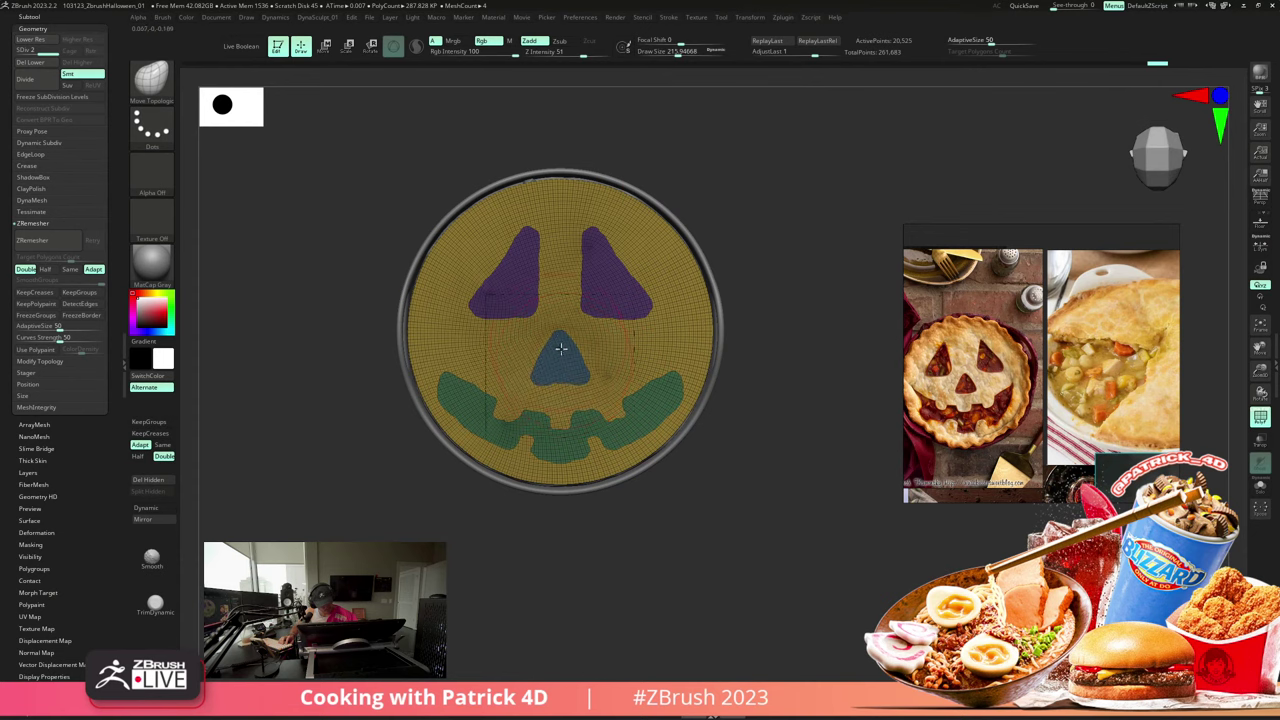
{"action": "left_click_drag", "start_coordinate": [391, 263], "coordinate": [310, 227], "text": "alt"}
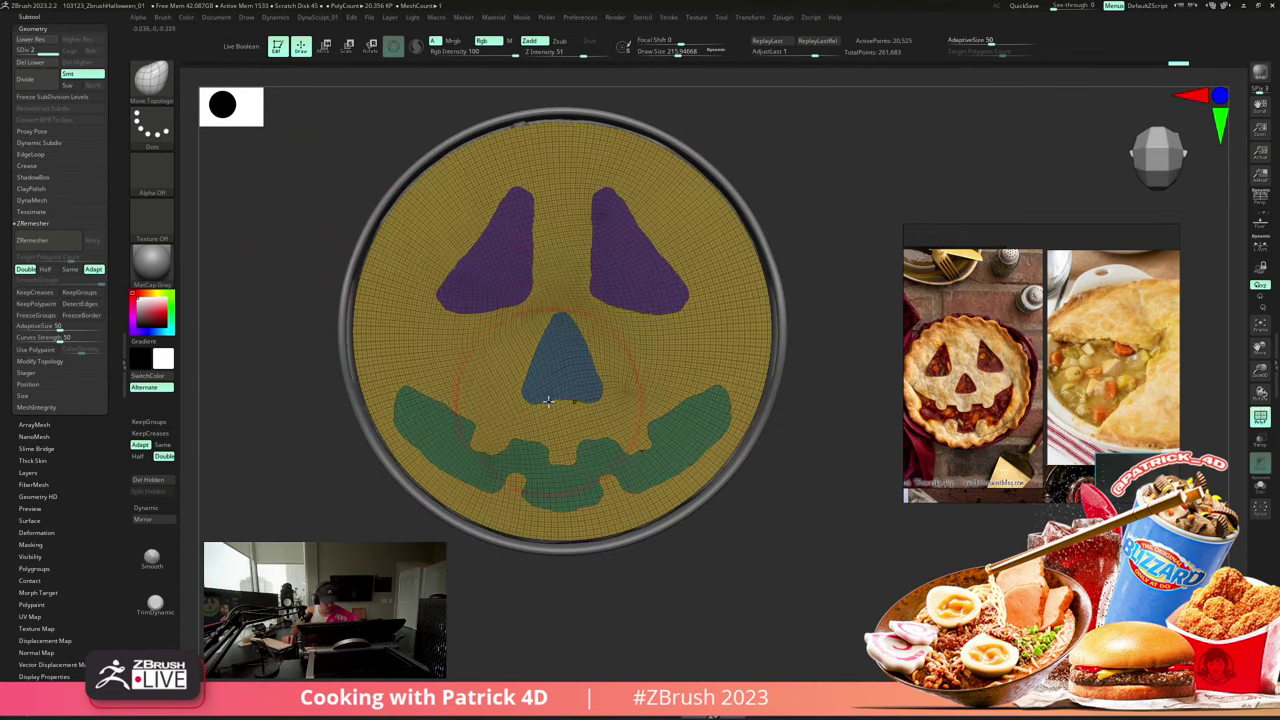
{"action": "mouse_move", "coordinate": [564, 405]}
{"action": "left_mouse_down"}
{"action": "mouse_move", "coordinate": [562, 393]}
{"action": "mouse_move", "coordinate": [527, 392]}
{"action": "left_mouse_up"}
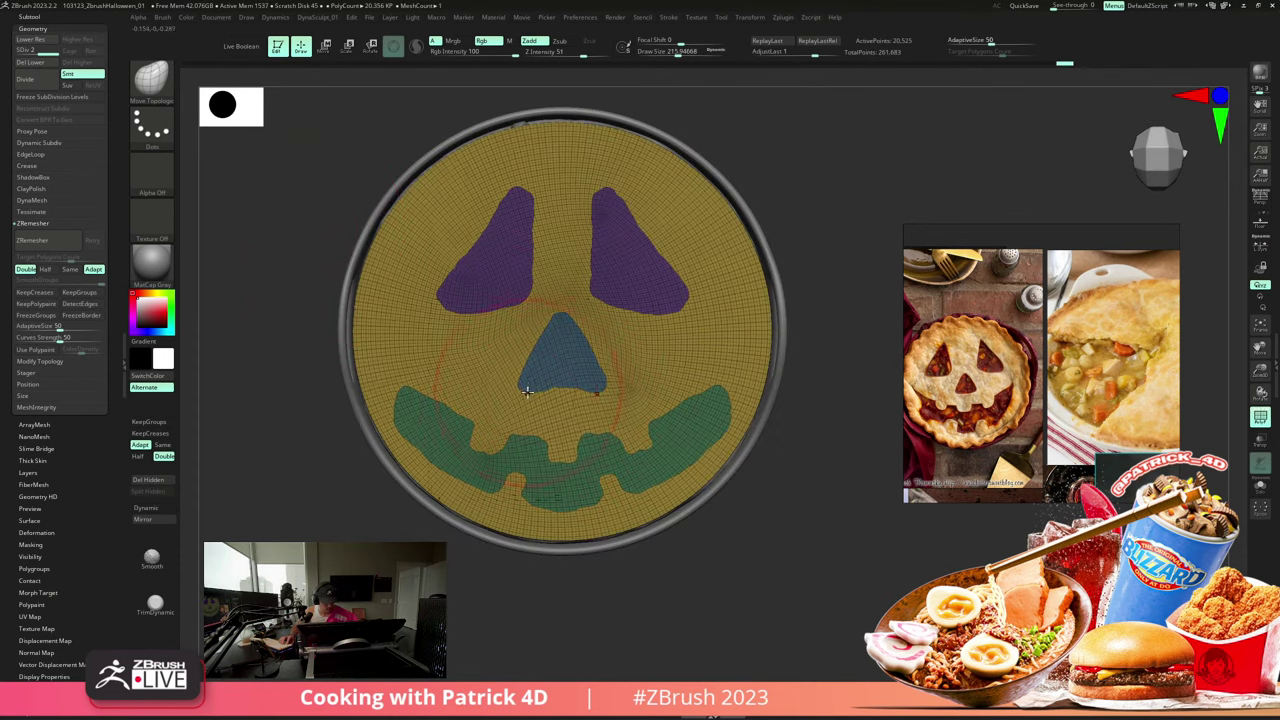
- Reshape both eyes symmetrically, rounding their lower edges and pulling the upper tips slightly down
{"action": "left_click_drag", "start_coordinate": [458, 265], "coordinate": [464, 257]}
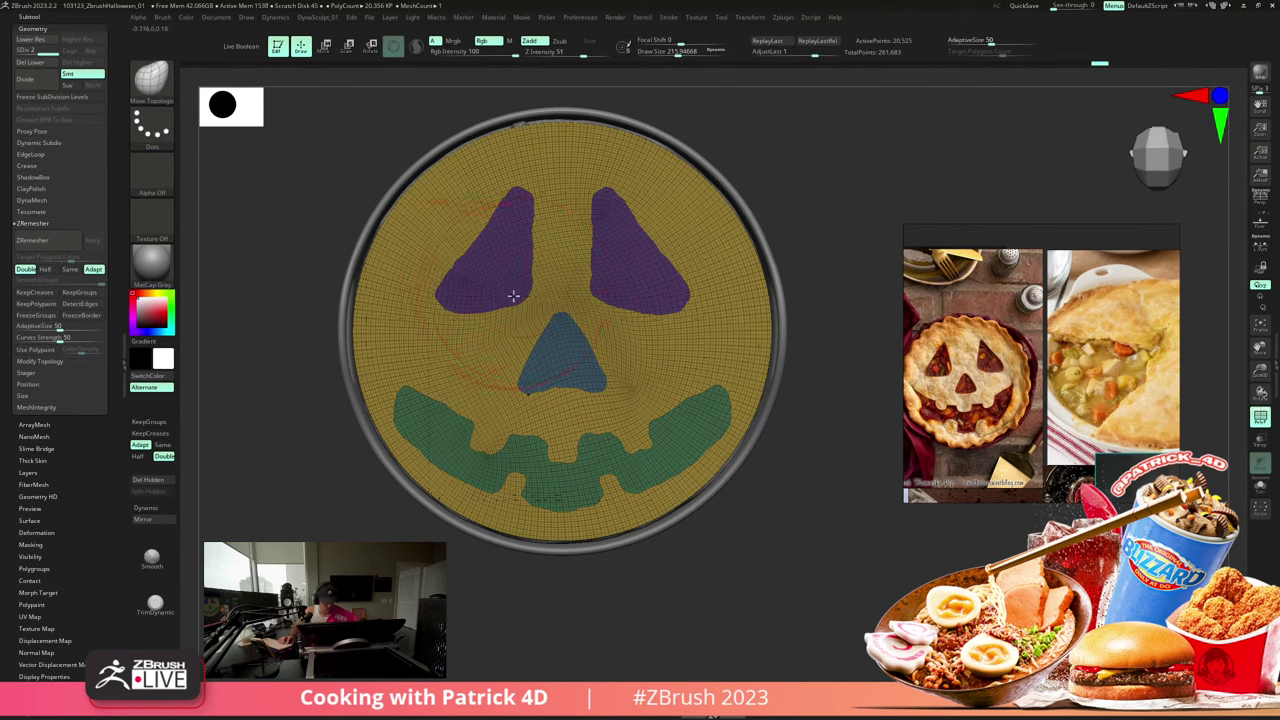
{"action": "left_click_drag", "start_coordinate": [517, 296], "coordinate": [499, 315]}
{"action": "left_click_drag", "start_coordinate": [520, 246], "coordinate": [525, 243]}
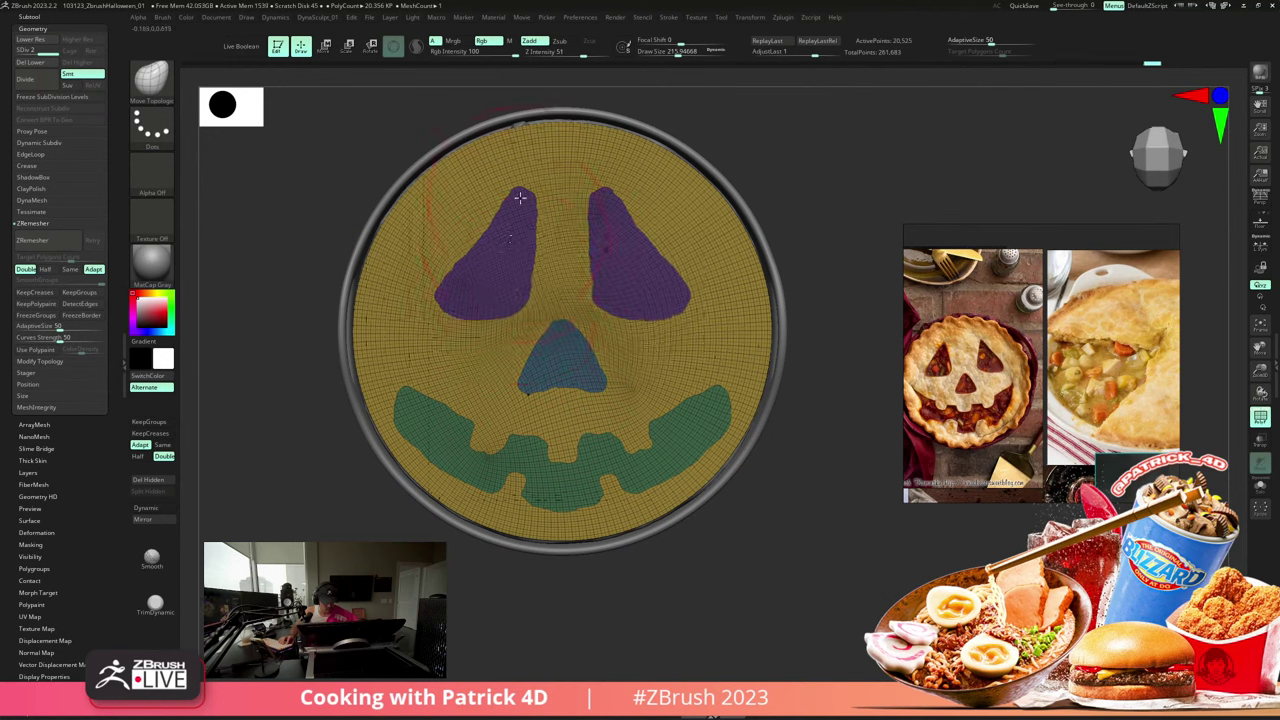
{"action": "mouse_move", "coordinate": [520, 198]}
{"action": "left_mouse_down"}
{"action": "mouse_move", "coordinate": [465, 240]}
{"action": "mouse_move", "coordinate": [473, 253]}
{"action": "left_mouse_up"}
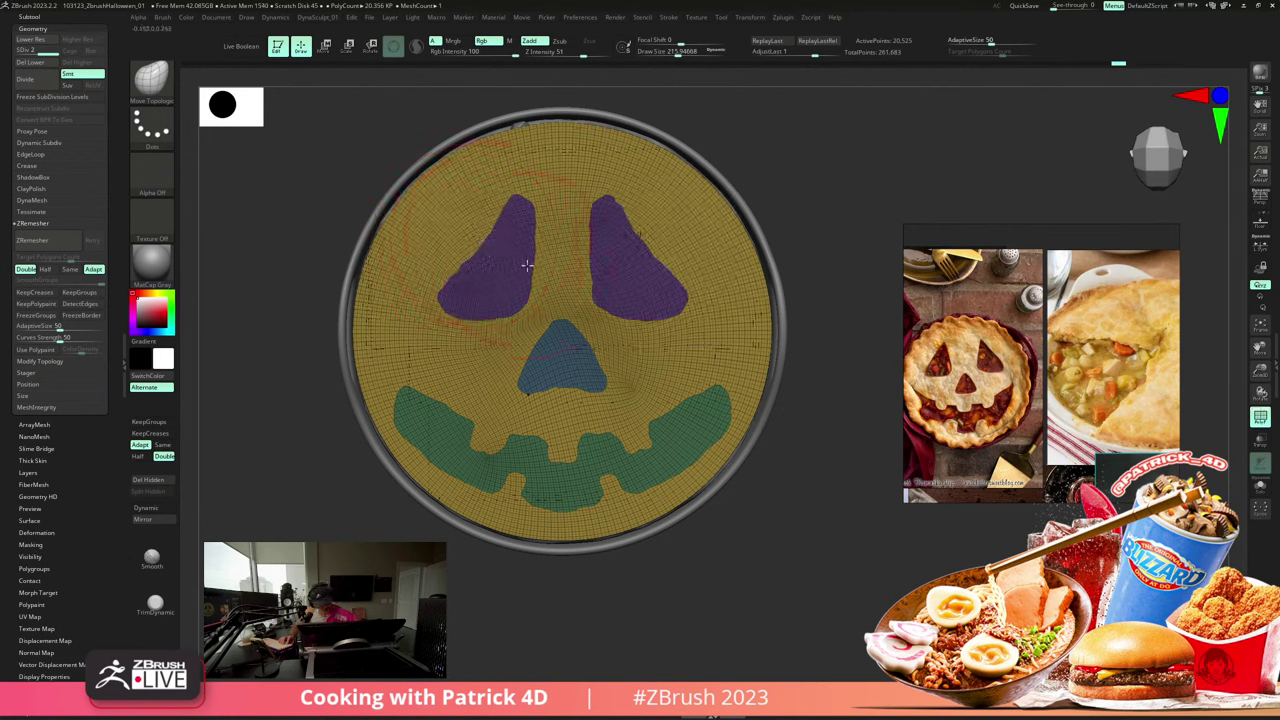
- Pull the smile's outer corners upward, adjust its upper edge and raise the tip of the nose
{"action": "left_click_drag", "start_coordinate": [395, 407], "coordinate": [407, 372]}
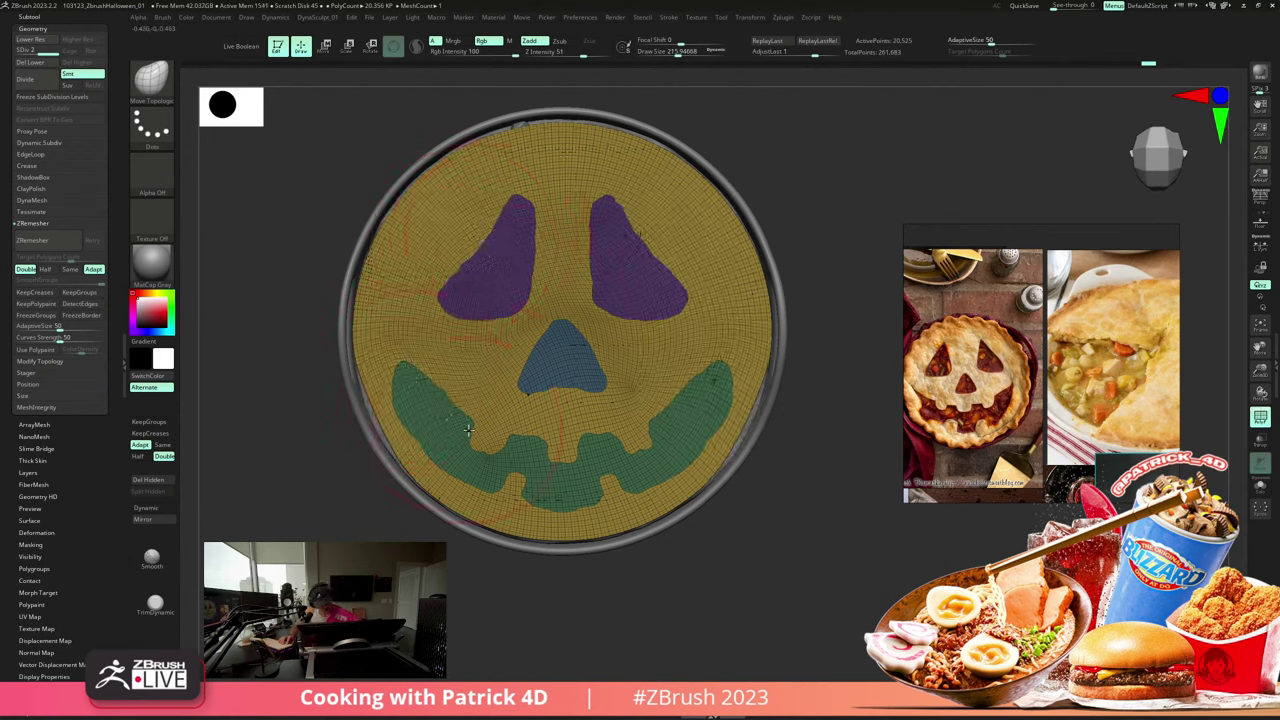
{"action": "left_click_drag", "start_coordinate": [468, 428], "coordinate": [535, 424]}
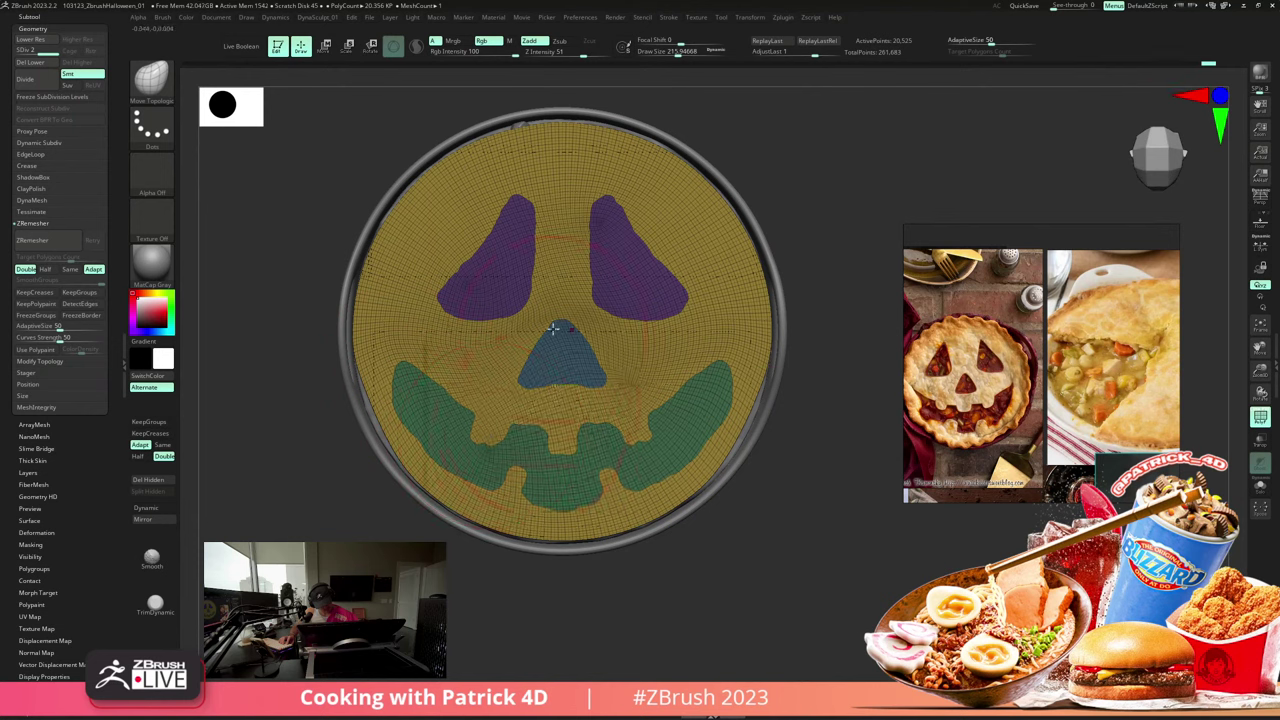
{"action": "left_click_drag", "start_coordinate": [553, 329], "coordinate": [555, 314]}
- Reduce the draw size to about 99 and refine the nose base, the teeth and the smile's outer edges
{"action": "key", "text": "s"}
{"action": "mouse_move", "coordinate": [554, 384]}
{"action": "left_mouse_down"}
{"action": "mouse_move", "coordinate": [538, 387]}
{"action": "mouse_move", "coordinate": [558, 386]}
{"action": "left_mouse_up"}
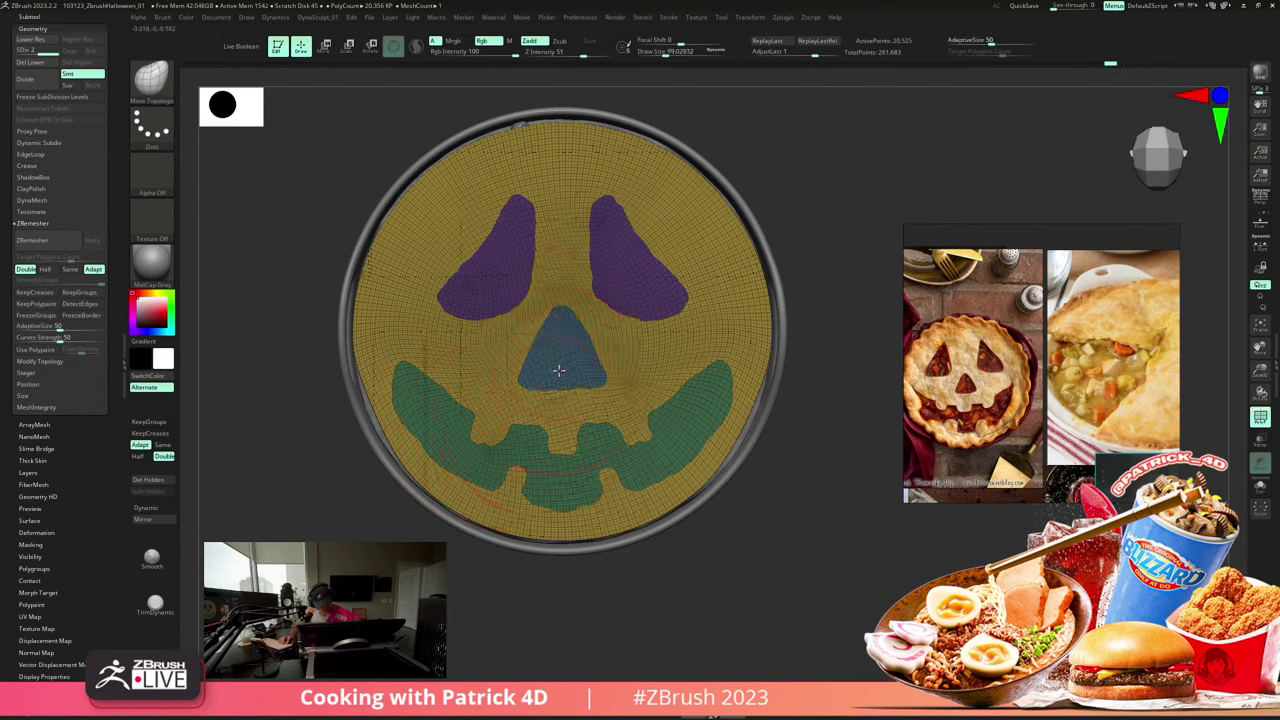
{"action": "mouse_move", "coordinate": [511, 426]}
{"action": "left_mouse_down"}
{"action": "mouse_move", "coordinate": [545, 427]}
{"action": "mouse_move", "coordinate": [547, 460]}
{"action": "left_mouse_up"}
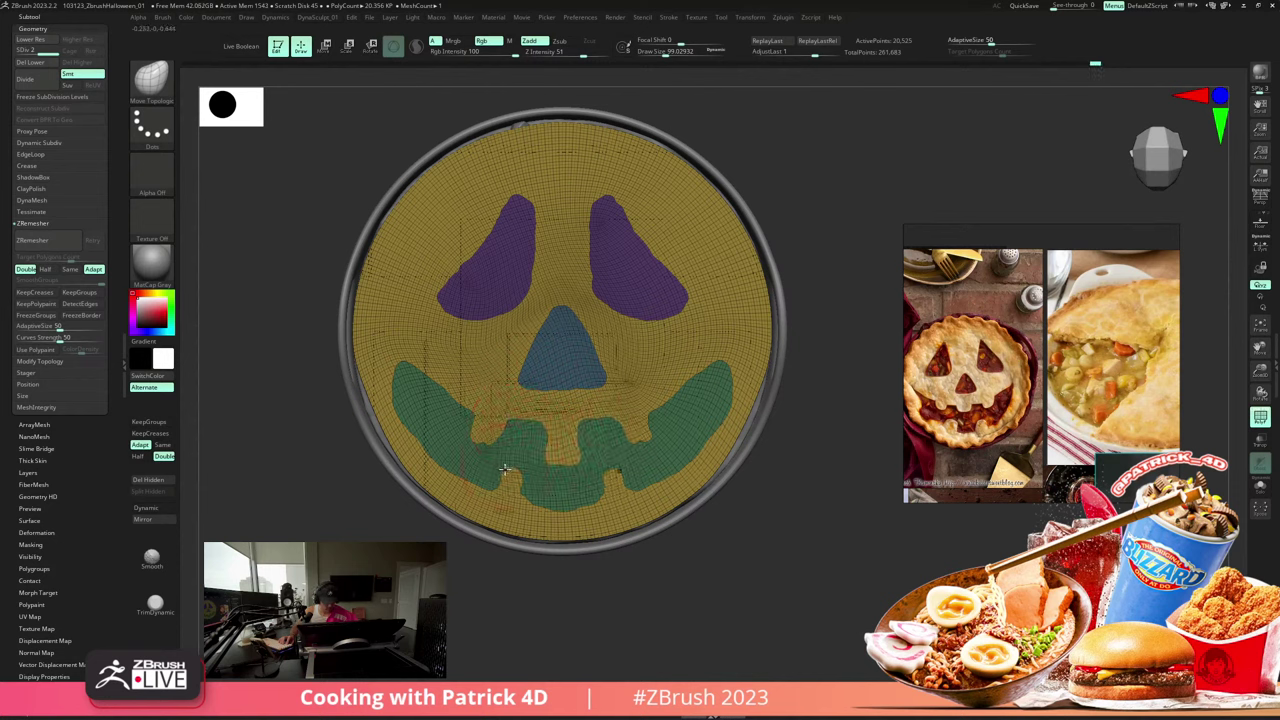
{"action": "mouse_move", "coordinate": [505, 468]}
{"action": "left_mouse_down"}
{"action": "mouse_move", "coordinate": [481, 479]}
{"action": "mouse_move", "coordinate": [524, 494]}
{"action": "left_mouse_up"}
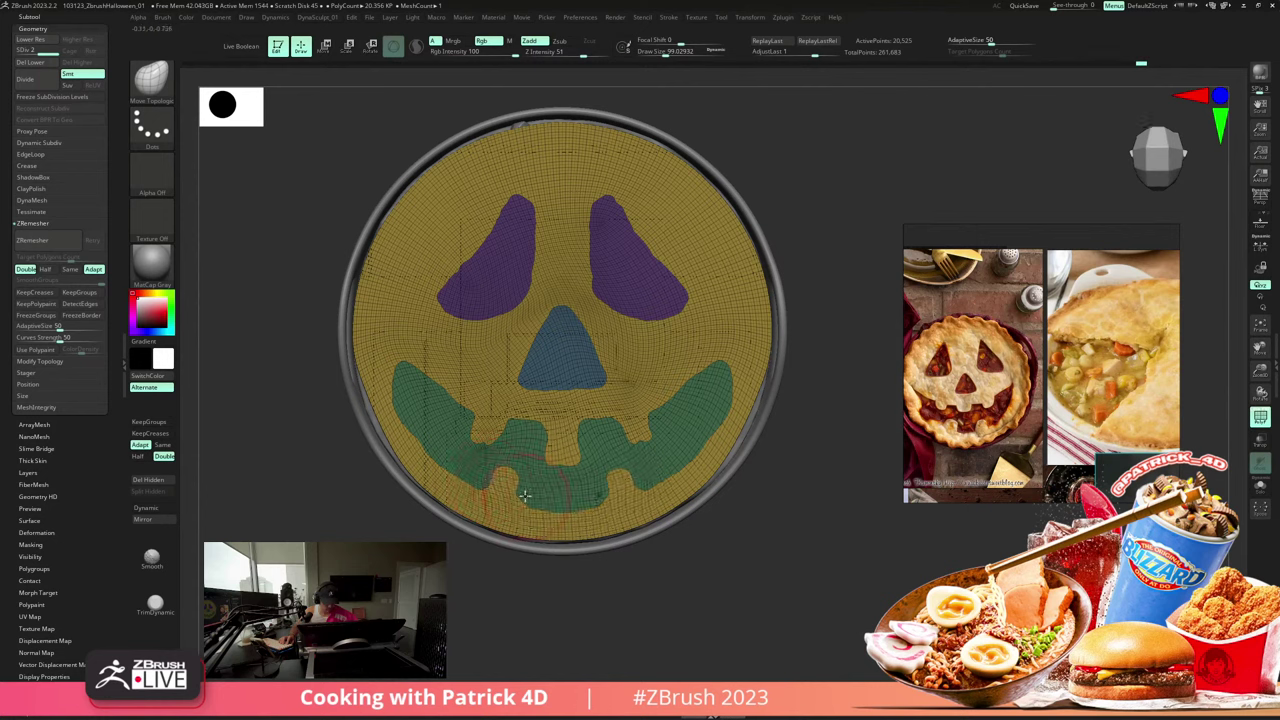
{"action": "mouse_move", "coordinate": [389, 404]}
{"action": "left_mouse_down"}
{"action": "mouse_move", "coordinate": [422, 430]}
{"action": "mouse_move", "coordinate": [418, 402]}
{"action": "mouse_move", "coordinate": [400, 415]}
{"action": "left_mouse_up"}
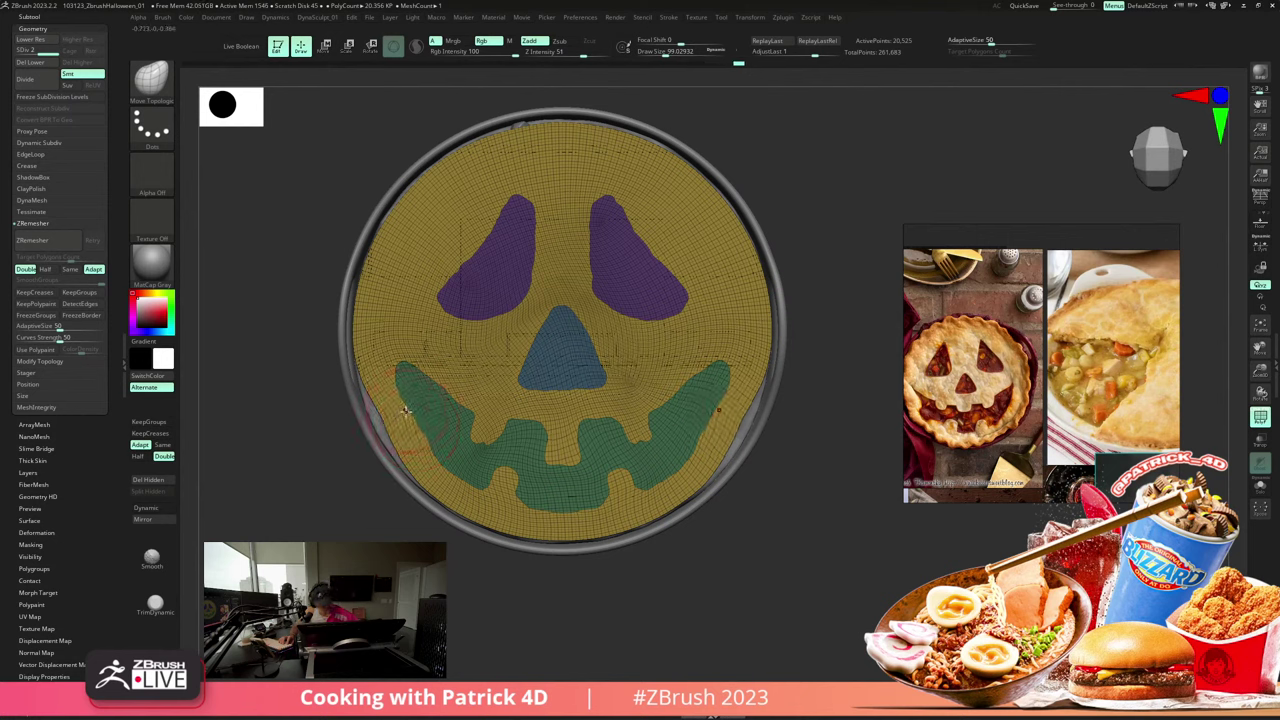
{"action": "key", "text": "shift"}
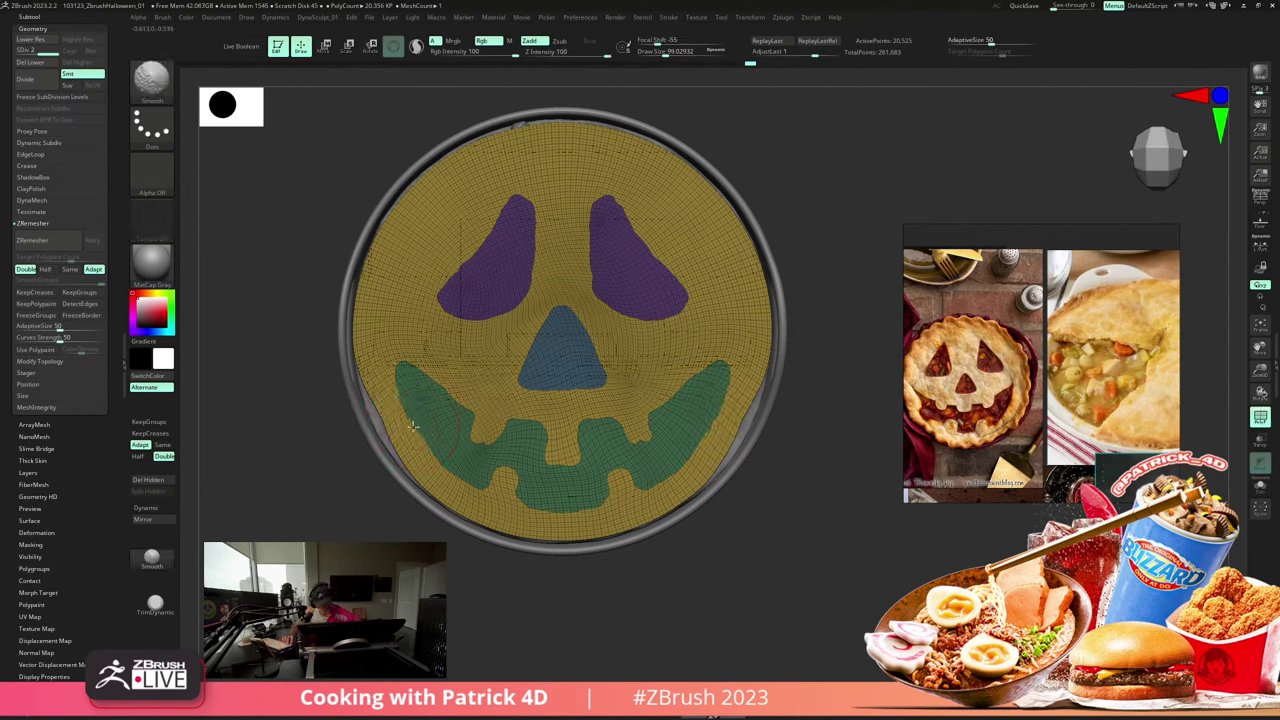
- Isolate the crust's polygroup and delete its lower subdivision level along with the hidden eye, nose and mouth pieces
{"action": "mouse_move", "coordinate": [274, 348]}
{"action": "left_mouse_down", "text": "alt"}
{"action": "mouse_move", "coordinate": [271, 303]}
{"action": "mouse_move", "coordinate": [311, 303]}
{"action": "mouse_move", "coordinate": [291, 339]}
{"action": "mouse_move", "coordinate": [282, 272]}
{"action": "mouse_move", "coordinate": [269, 280]}
{"action": "left_mouse_up", "text": "alt"}
{"action": "key", "text": "shift+f"}
{"action": "key", "text": "shift+f"}
{"action": "left_click", "coordinate": [482, 318], "text": "ctrl+shift"}
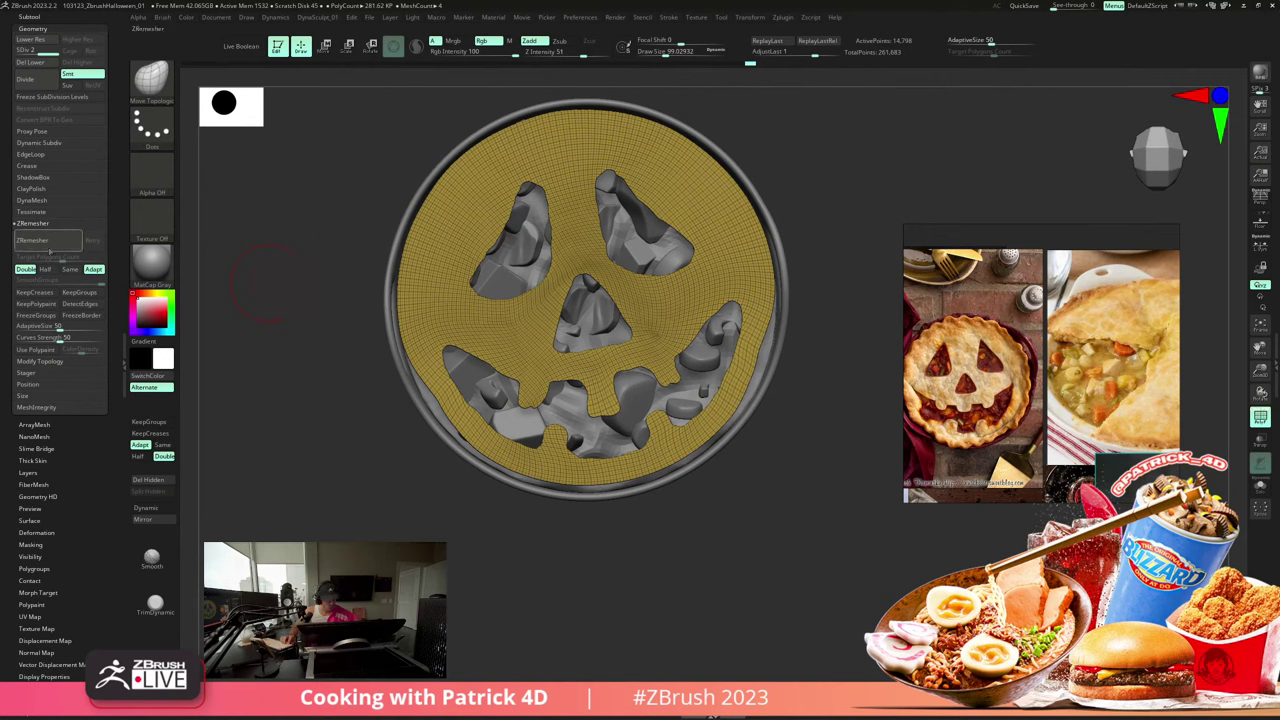
{"action": "left_click", "coordinate": [40, 63]}
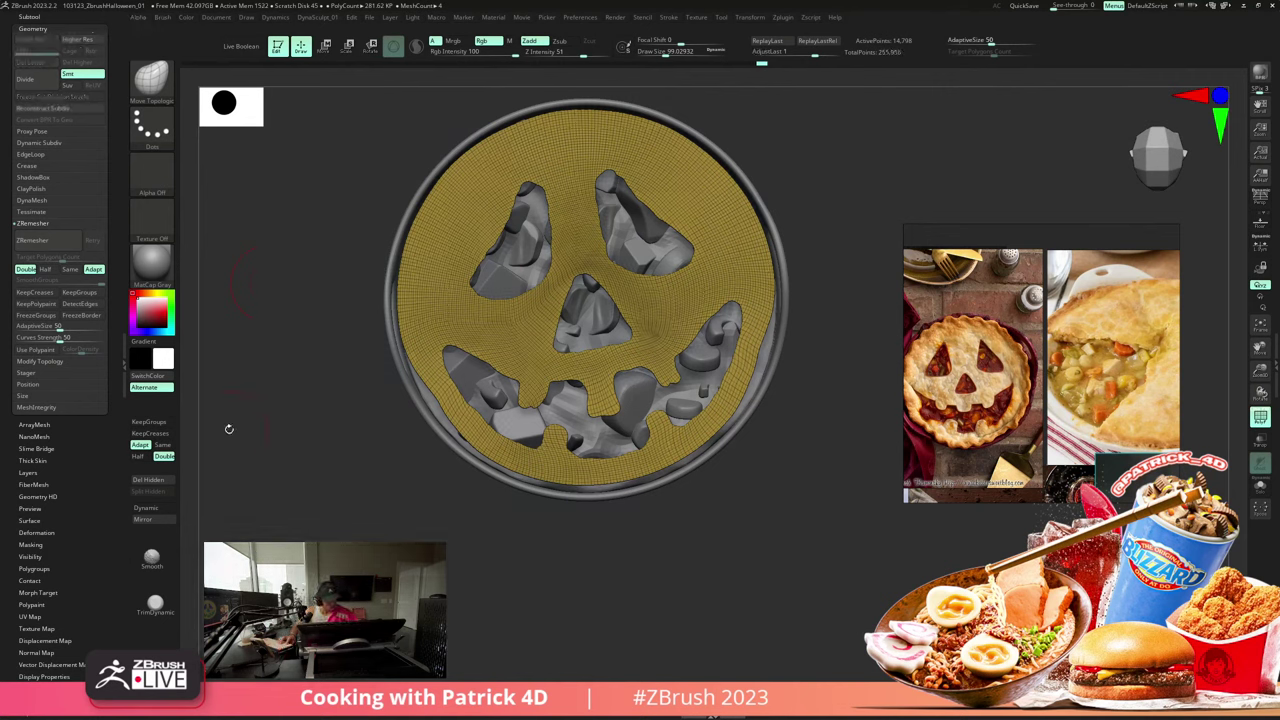
- Polish the cut-out crust by groups to smooth its opening edges, and check it without the wireframe
{"action": "left_click_drag", "start_coordinate": [326, 400], "coordinate": [320, 392]}
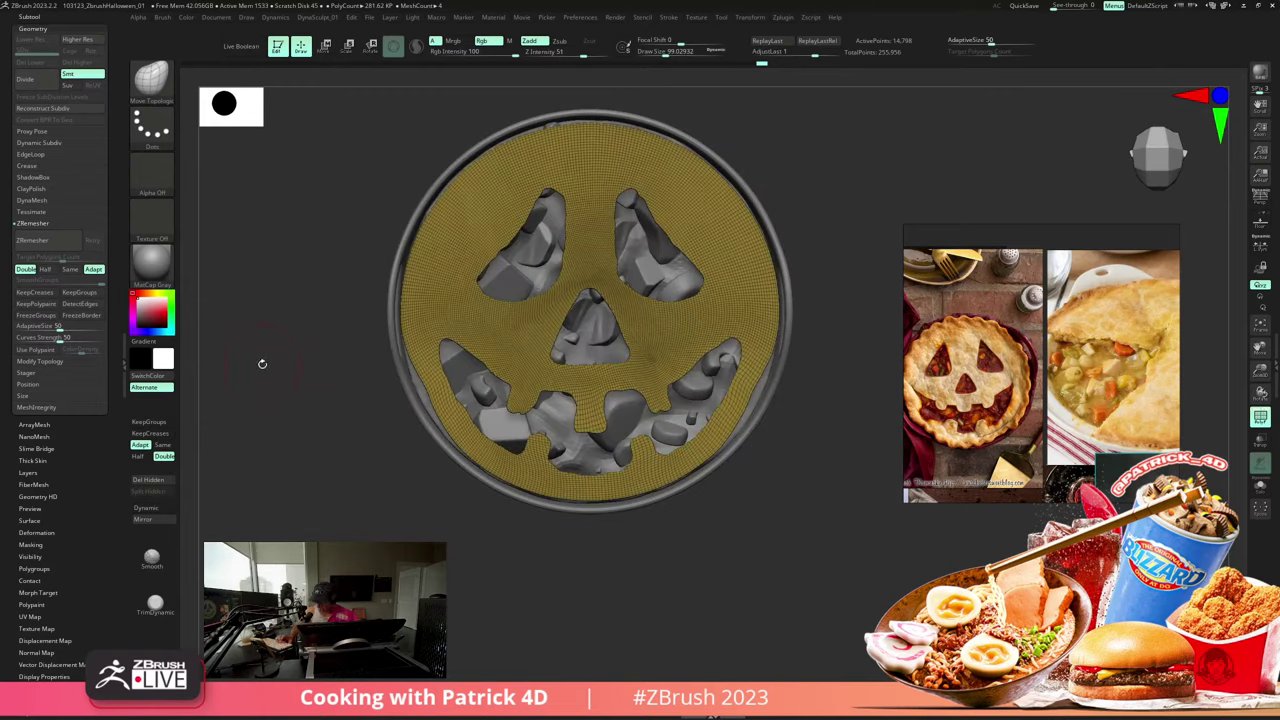
{"action": "key", "text": "space"}
{"action": "left_click", "coordinate": [237, 401]}
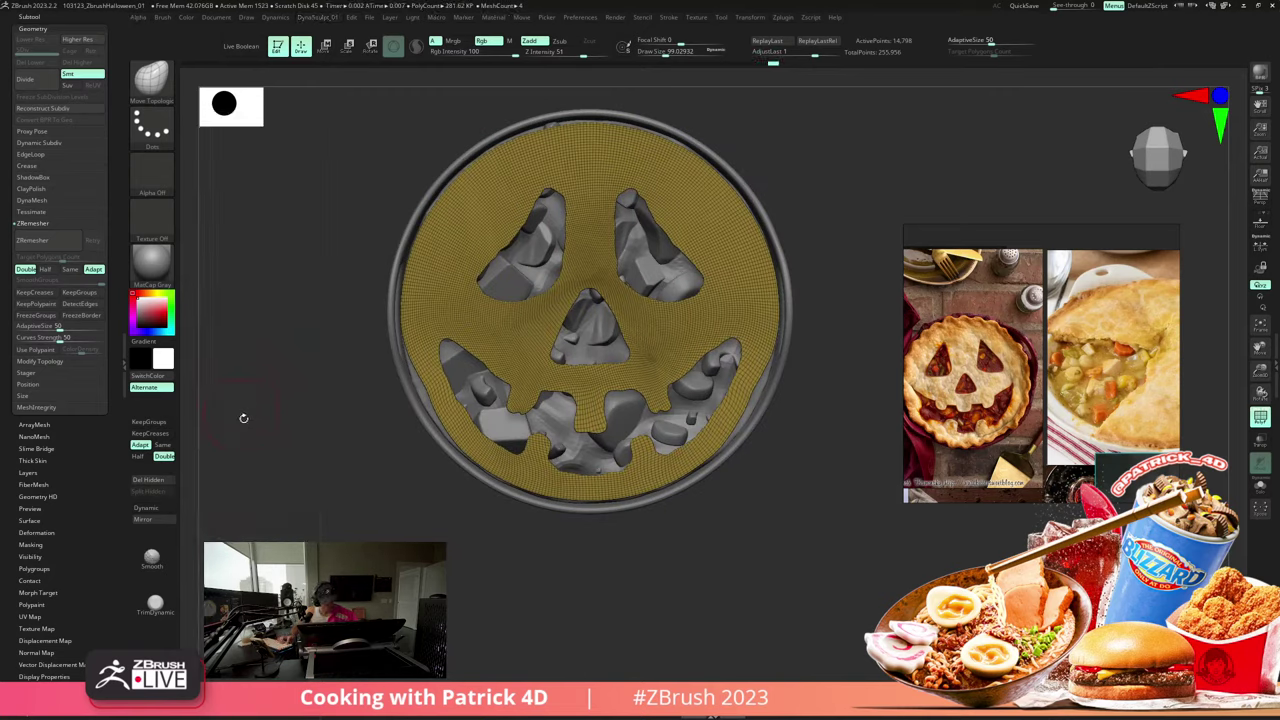
{"action": "key", "text": "shift+f"}
{"action": "key", "text": "f"}
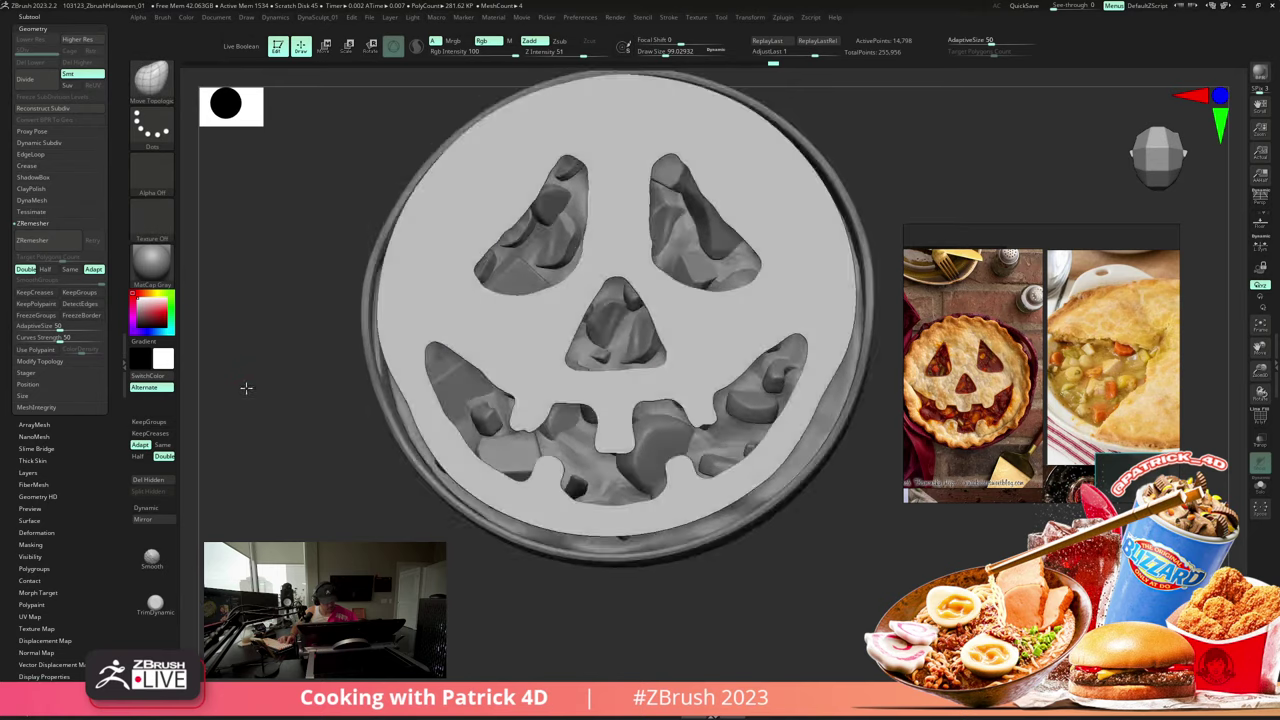
- Remesh the cut-out crust with ZRemesher set to Half and compare it with and without the wireframe
{"action": "left_click_drag", "start_coordinate": [246, 388], "coordinate": [252, 391]}
{"action": "key", "text": "shift+f"}
{"action": "left_click", "coordinate": [45, 269]}
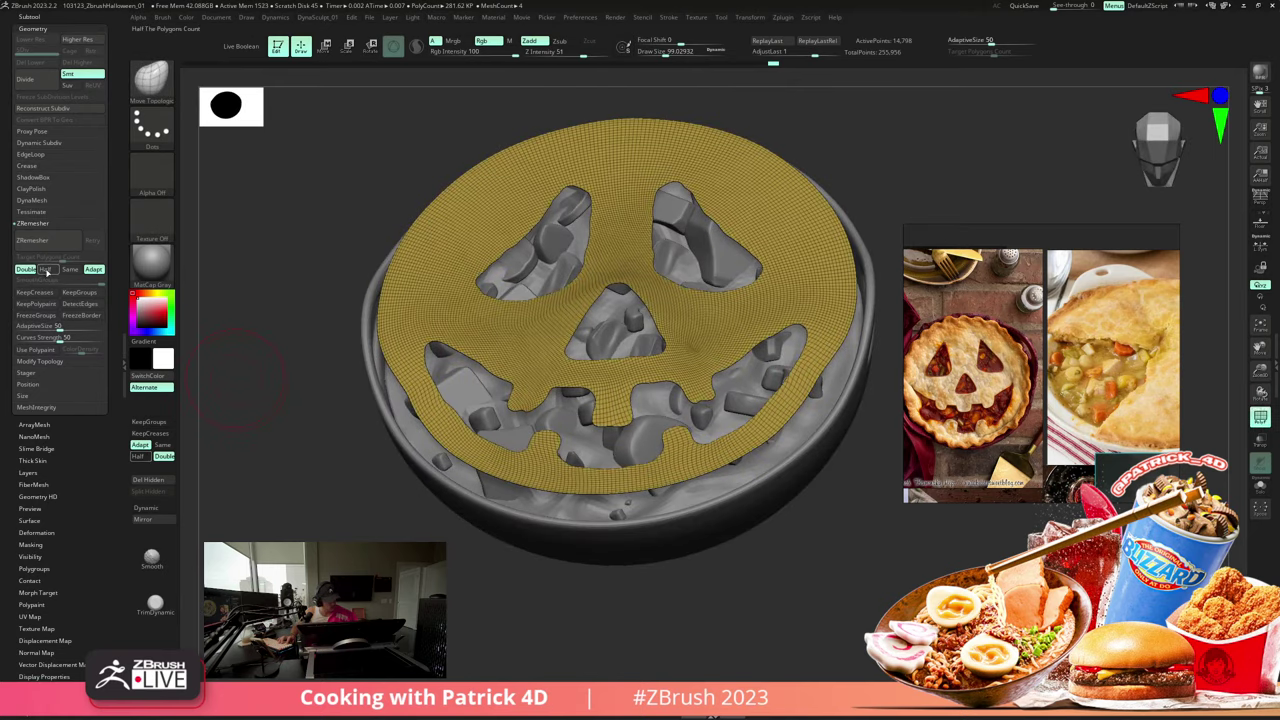
{"action": "left_click", "coordinate": [37, 241]}
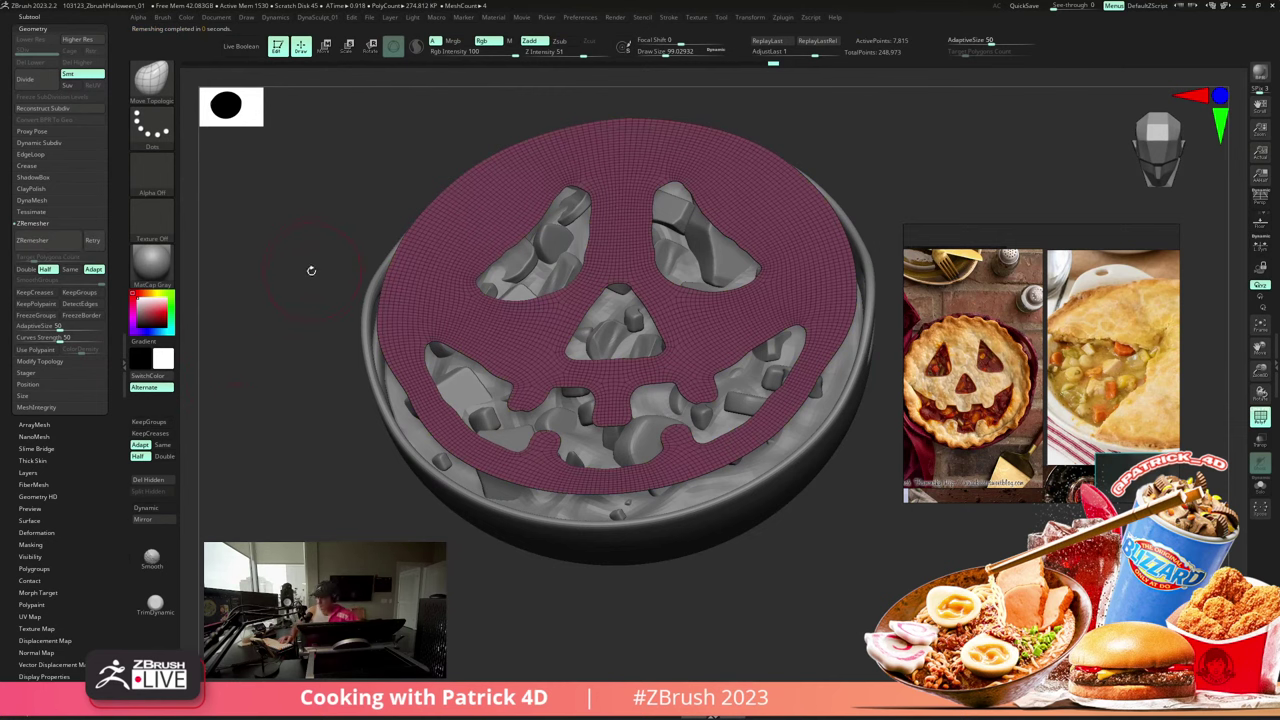
{"action": "key", "text": "shift+f"}
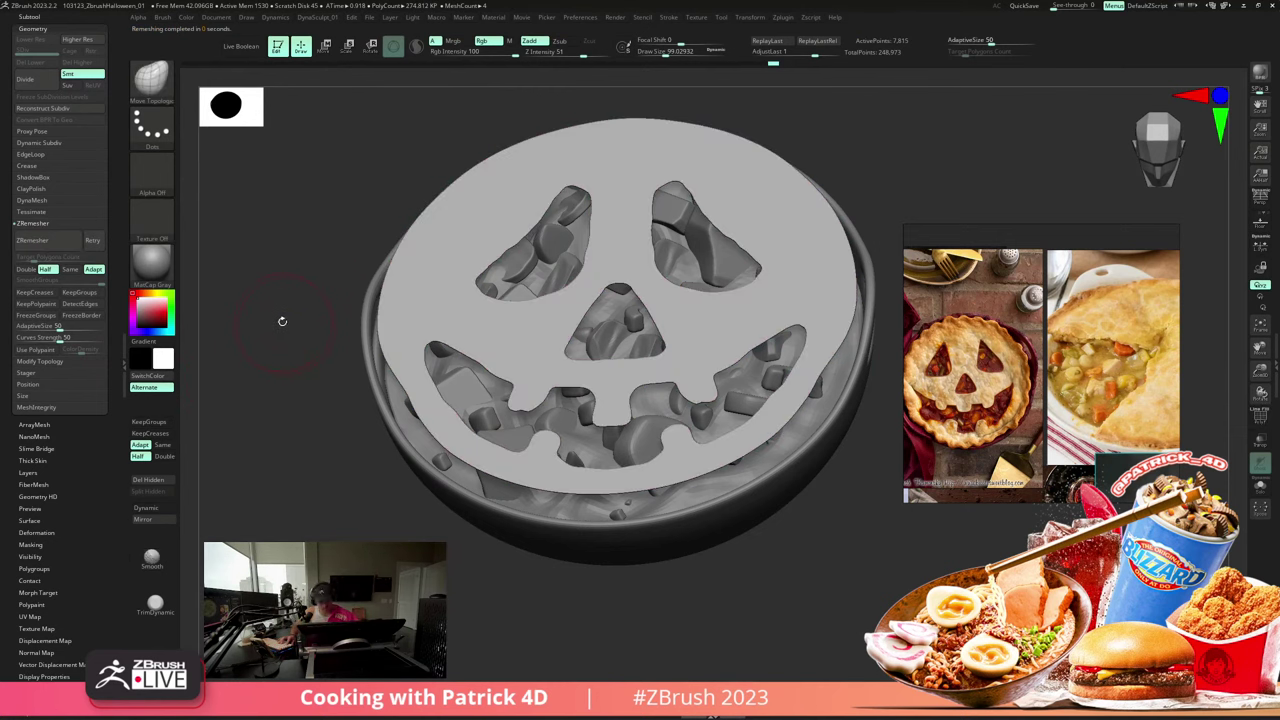
{"action": "key", "text": "shift+f"}
{"action": "left_click_drag", "start_coordinate": [276, 301], "coordinate": [282, 347]}
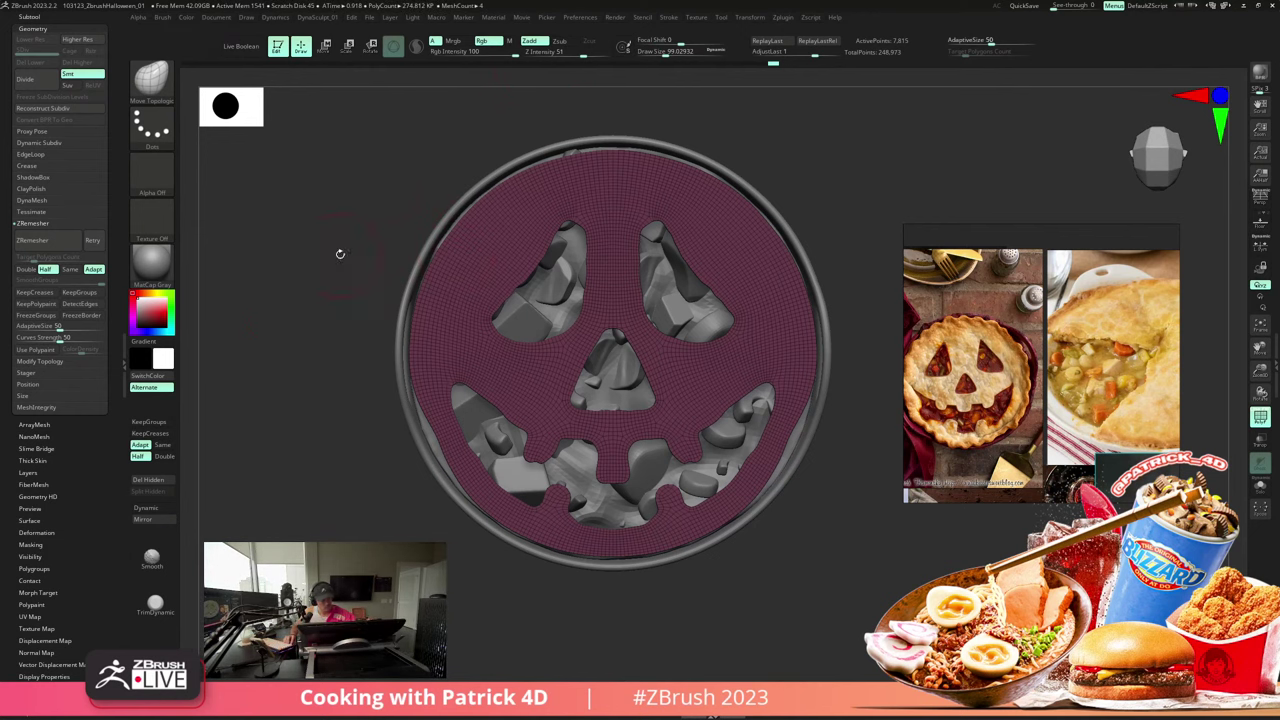
{"action": "left_click_drag", "start_coordinate": [340, 254], "coordinate": [329, 317], "text": "alt"}
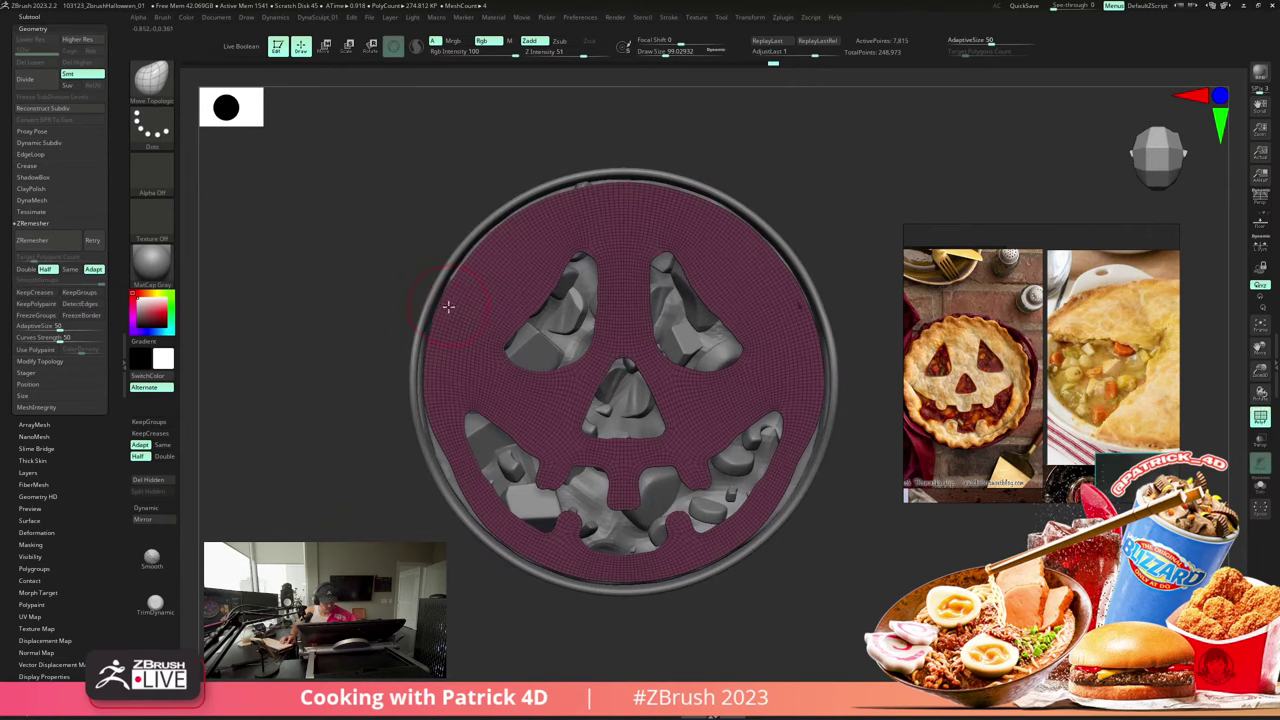
- Reduce the draw size to about 51, tilt the pie to a side view and switch to the TransposeCloth brush
{"action": "key", "text": "s"}
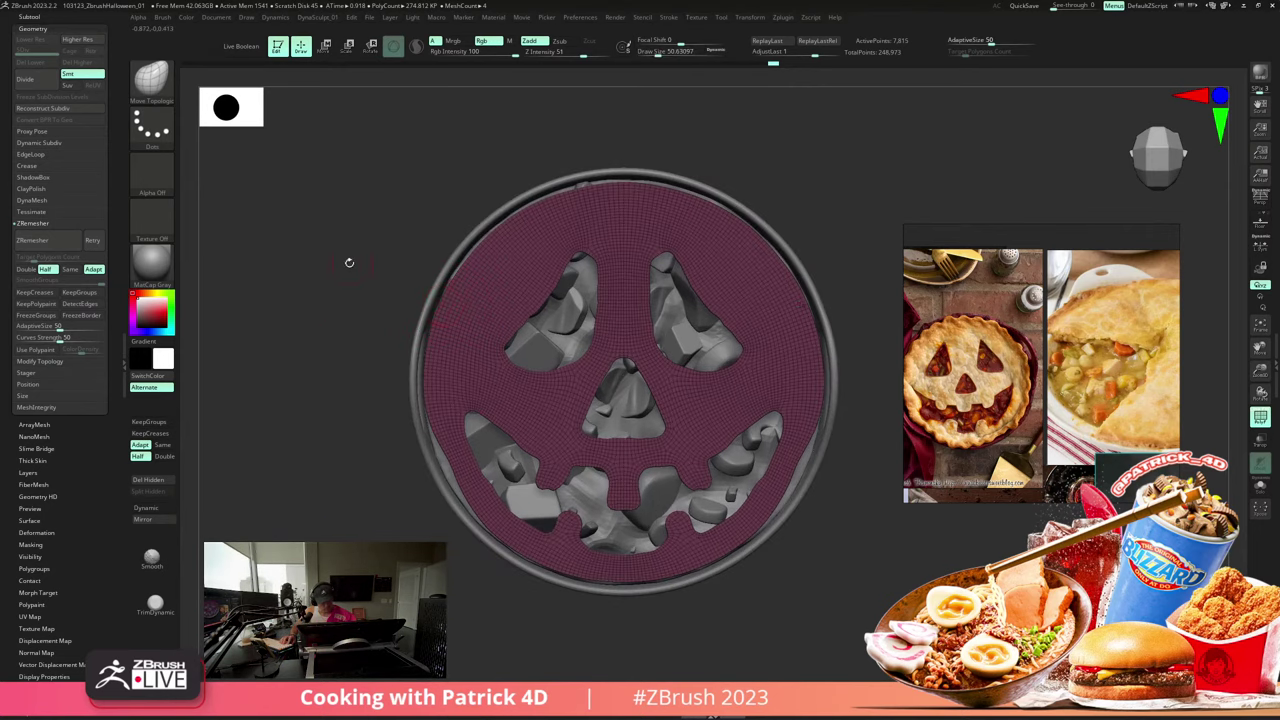
{"action": "mouse_move", "coordinate": [349, 263]}
{"action": "left_mouse_down"}
{"action": "mouse_move", "coordinate": [297, 249]}
{"action": "mouse_move", "coordinate": [300, 271]}
{"action": "mouse_move", "coordinate": [291, 240]}
{"action": "mouse_move", "coordinate": [280, 263]}
{"action": "mouse_move", "coordinate": [298, 276]}
{"action": "left_mouse_up"}
{"action": "key", "text": "b"}
{"action": "key", "text": "t"}
{"action": "key", "text": "c"}
- Build the dynamics collision volume and move the crust down as cloth so it drapes over the filling
{"action": "left_click", "coordinate": [265, 20]}
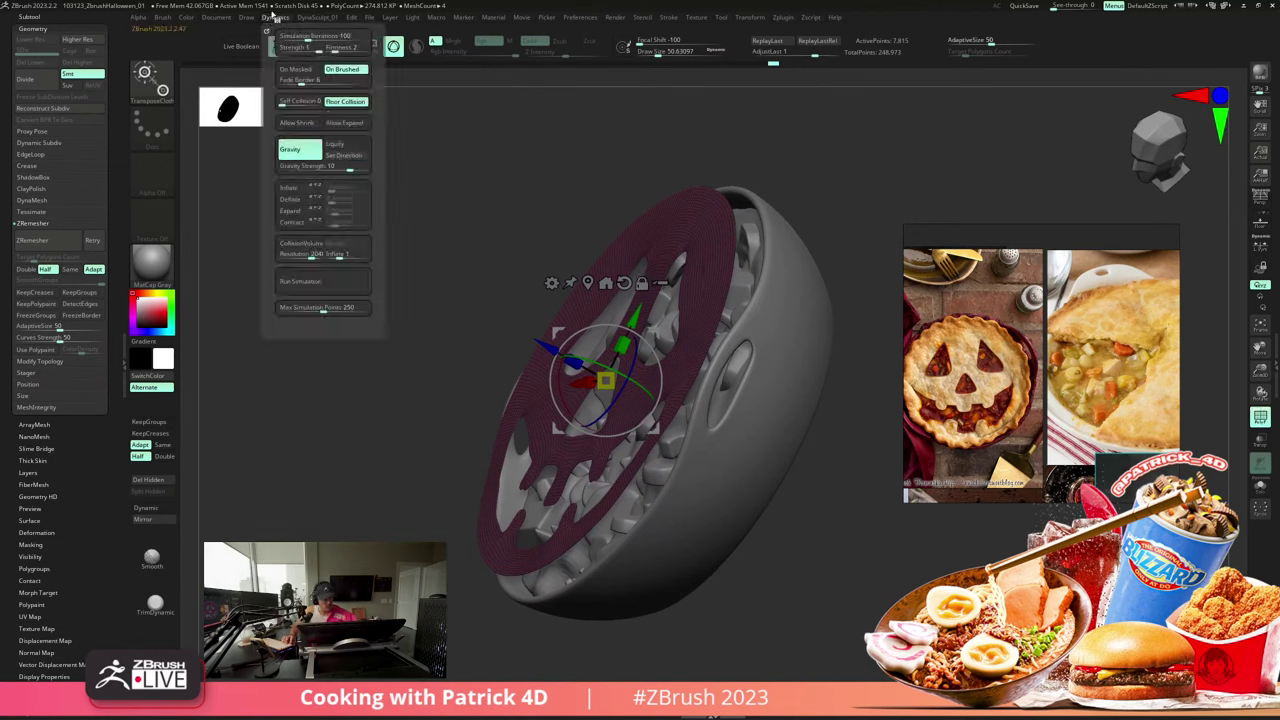
{"action": "left_click", "coordinate": [296, 243]}
{"action": "left_click", "coordinate": [276, 19]}
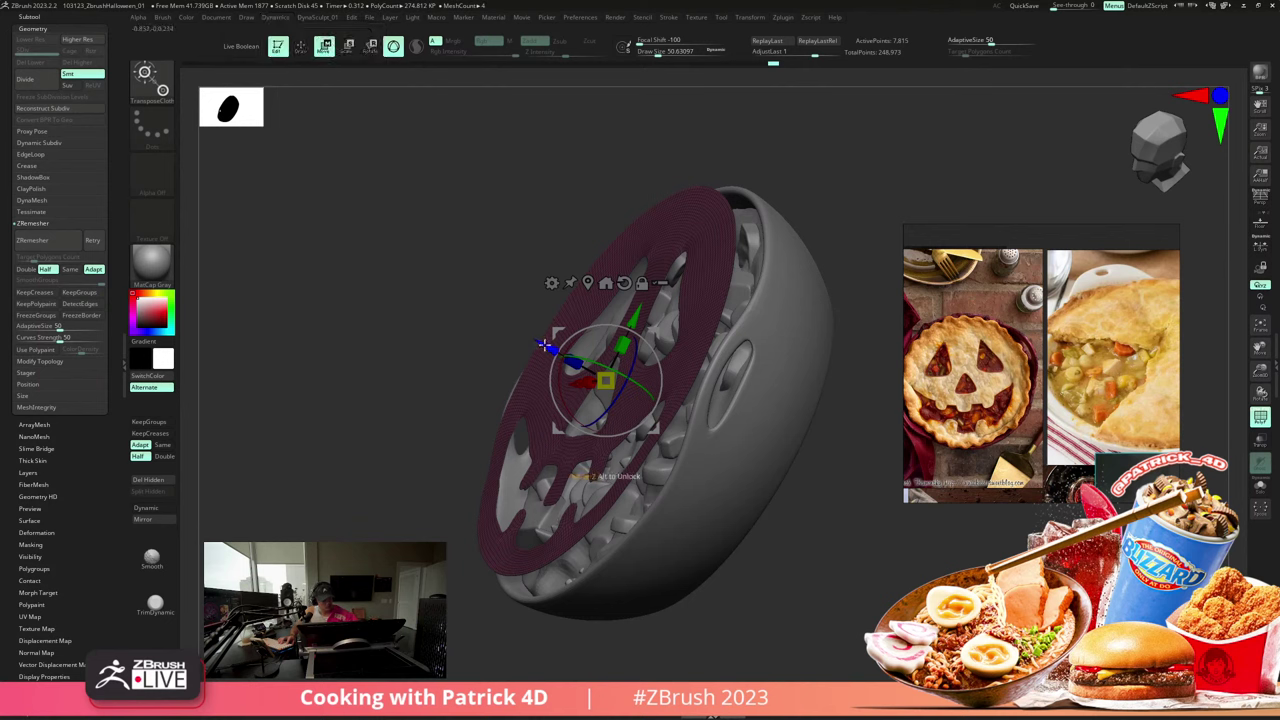
{"action": "left_click_drag", "start_coordinate": [541, 345], "coordinate": [584, 386]}
{"action": "left_click_drag", "start_coordinate": [349, 257], "coordinate": [275, 222], "text": "shift"}
- Preview the draped crust with dynamic subdivision smoothing and turn off its wireframe
{"action": "left_click", "coordinate": [30, 16]}
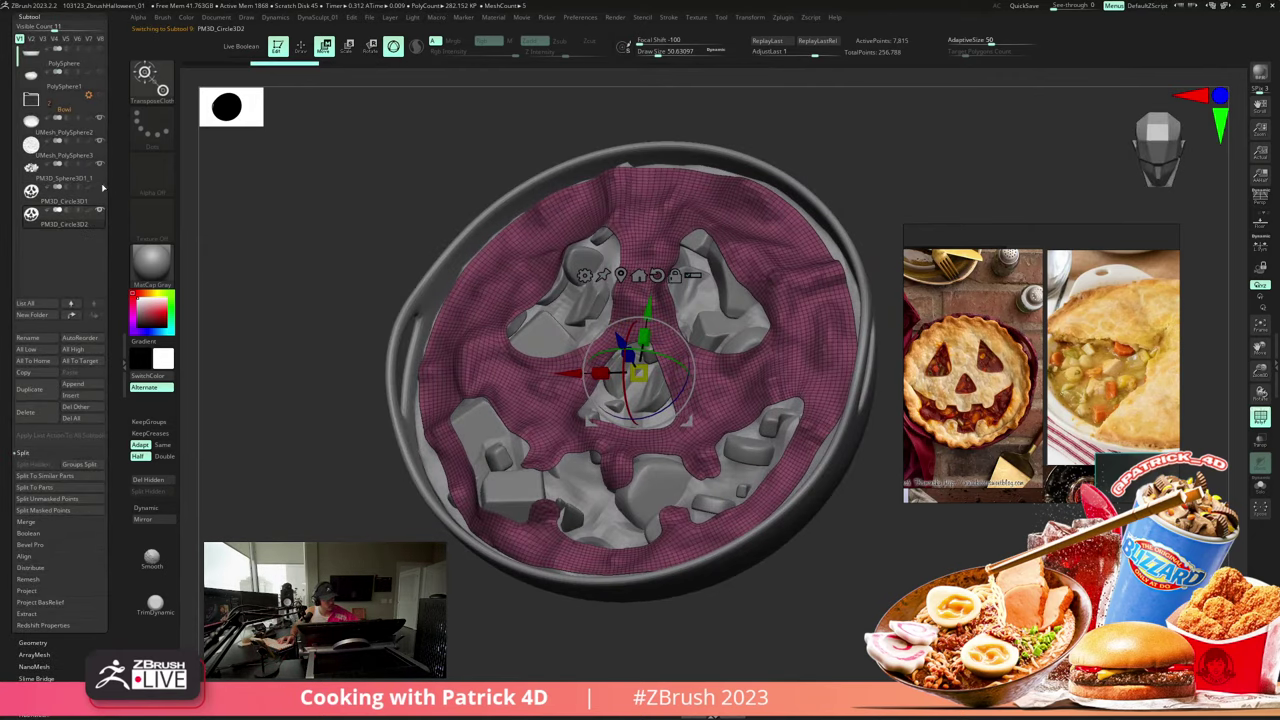
{"action": "key", "text": "d"}
{"action": "left_click_drag", "start_coordinate": [284, 357], "coordinate": [286, 371]}
{"action": "key", "text": "shift+f"}
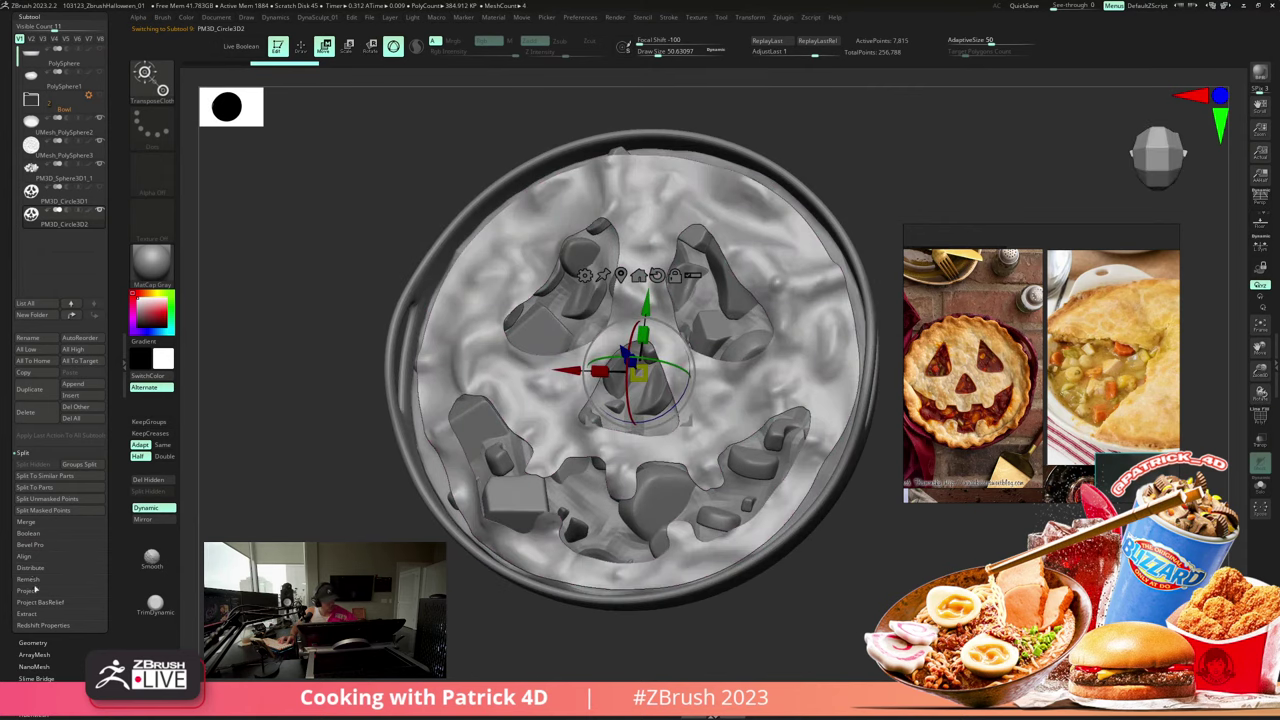
- Set the crust's Dynamic Subdiv thickness to about 0.035 with Post SubDiv off, and save the project
{"action": "left_click", "coordinate": [34, 652]}
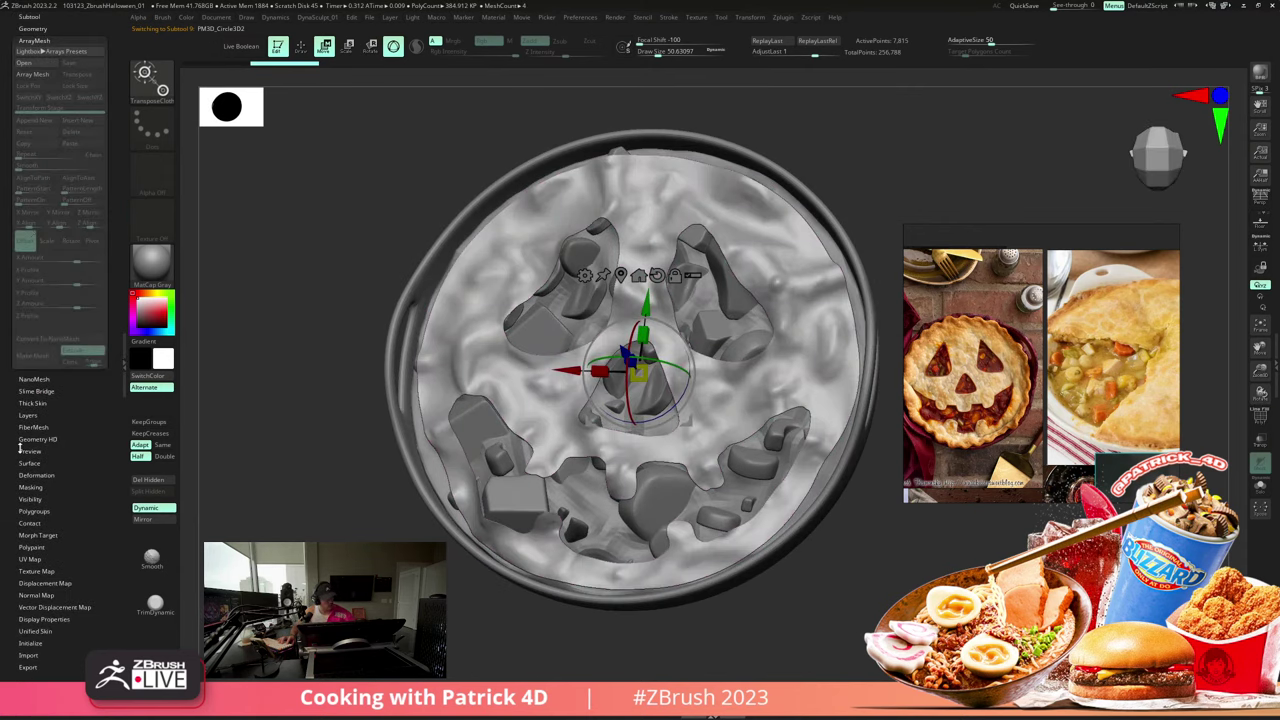
{"action": "left_click", "coordinate": [24, 28]}
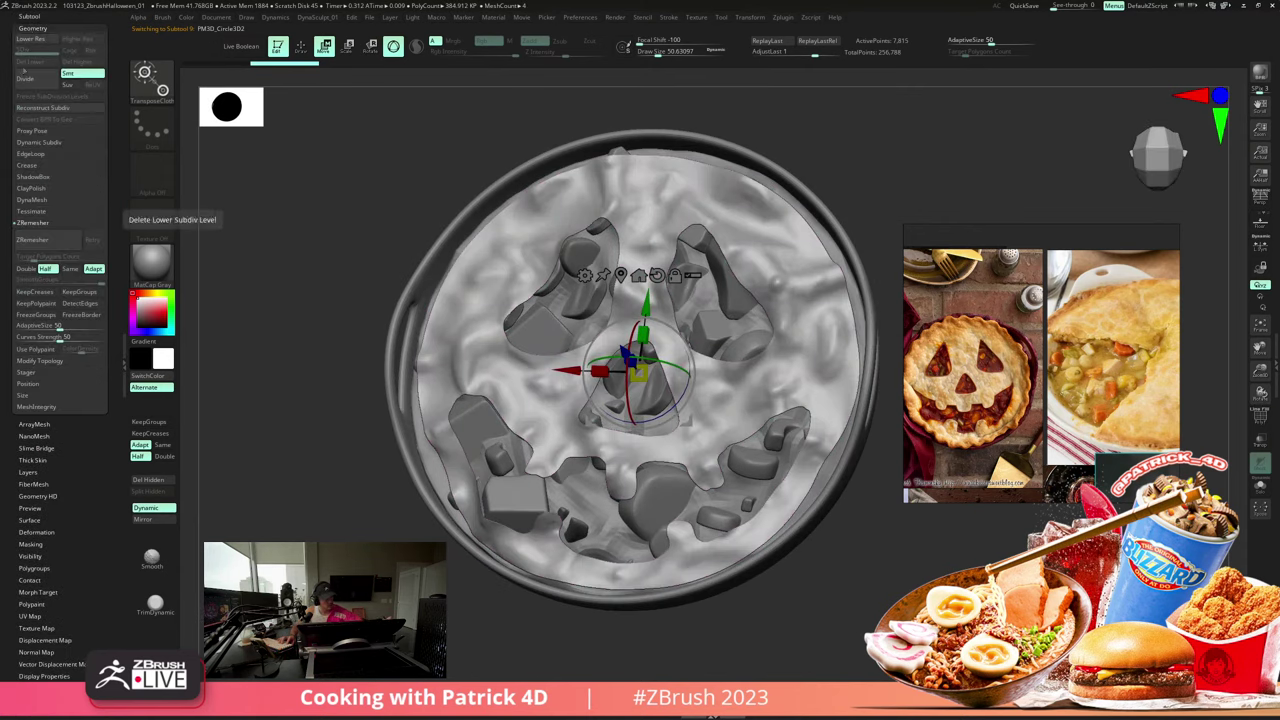
{"action": "left_click", "coordinate": [33, 143]}
{"action": "left_click", "coordinate": [30, 154]}
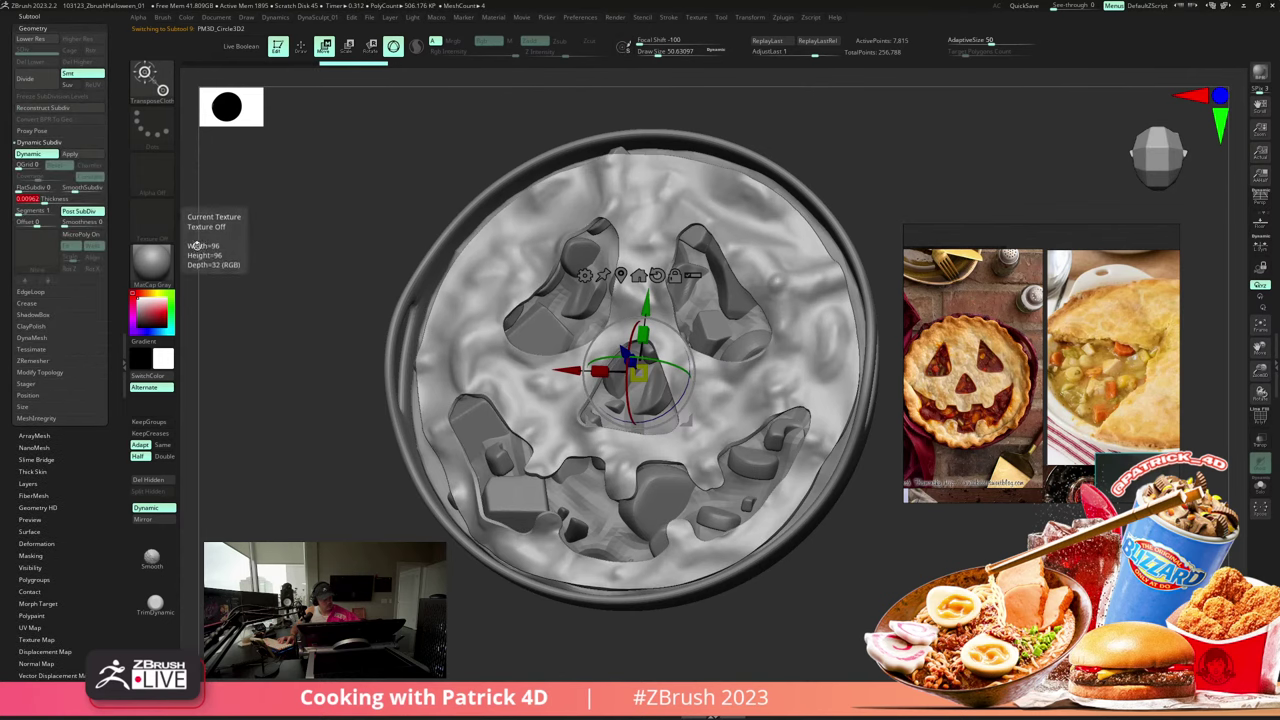
{"action": "left_click_drag", "start_coordinate": [205, 248], "coordinate": [231, 260]}
{"action": "left_click_drag", "start_coordinate": [36, 199], "coordinate": [57, 202]}
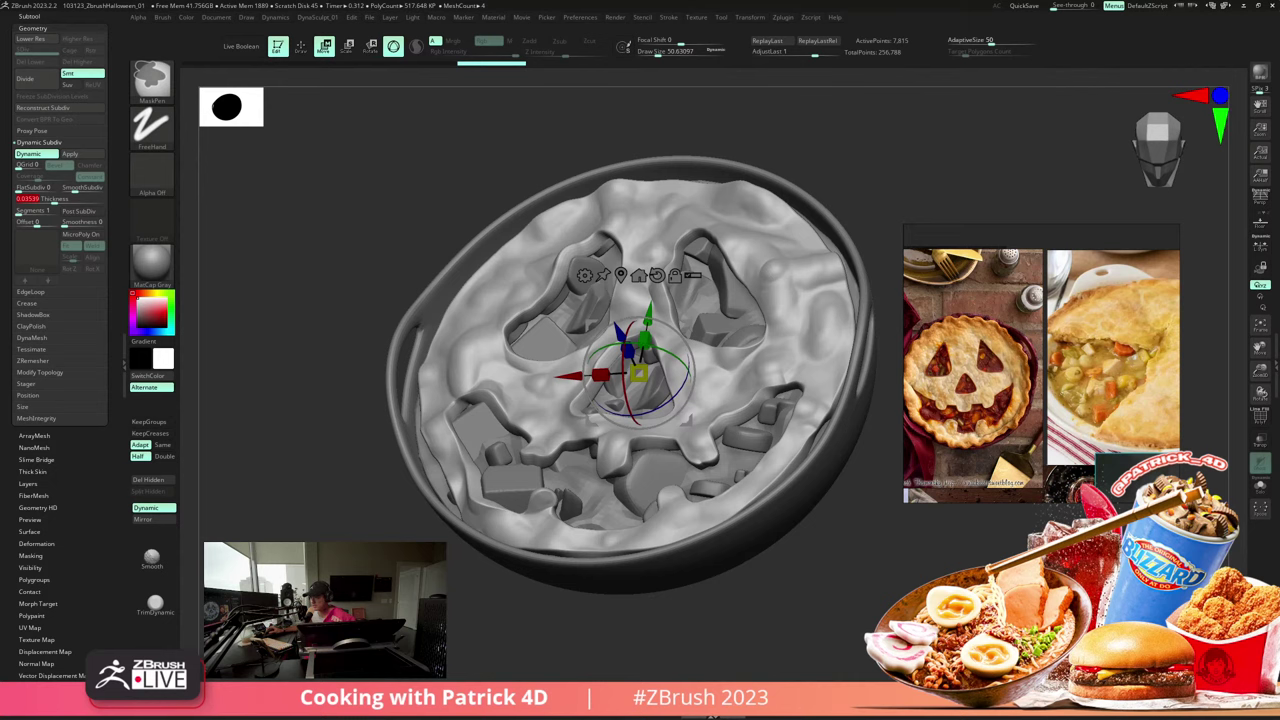
{"action": "key", "text": "ctrl+s"}
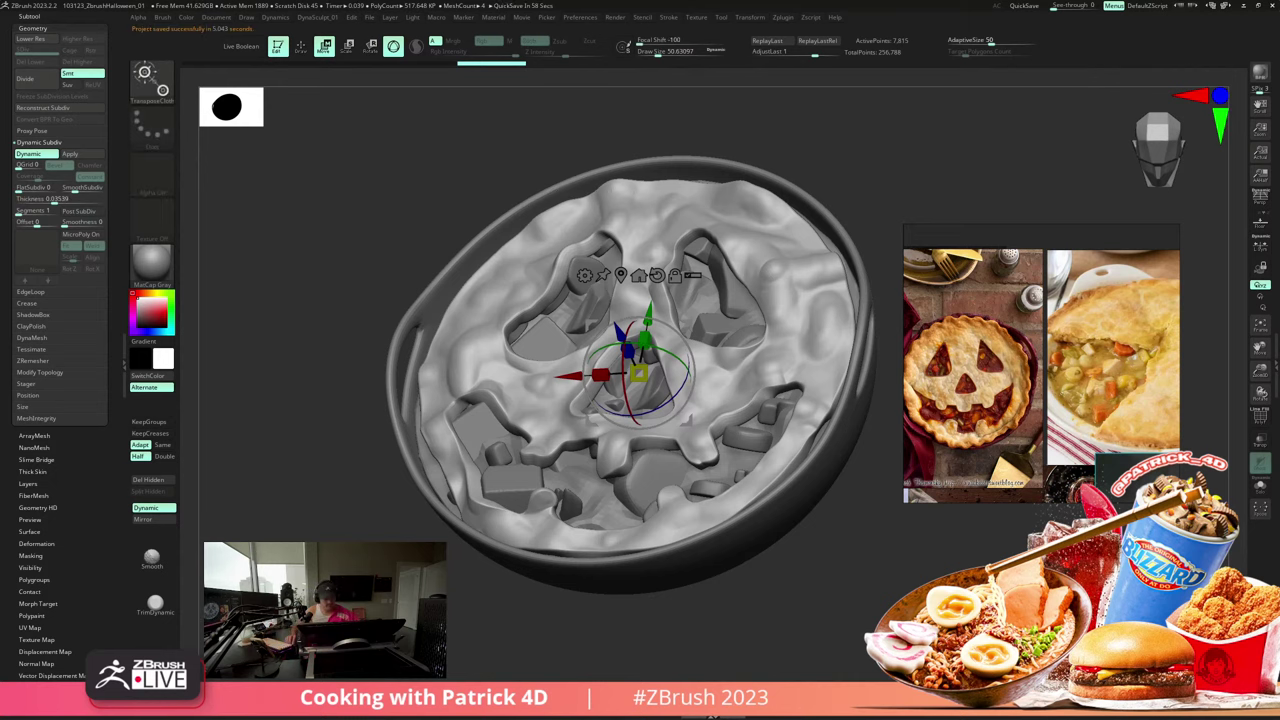
- Apply the dynamic subdivision to turn the thickened crust into real geometry and return to Draw mode
{"action": "left_click_drag", "start_coordinate": [292, 264], "coordinate": [270, 298]}
{"action": "key", "text": "shift+f"}
{"action": "key", "text": "shift+f"}
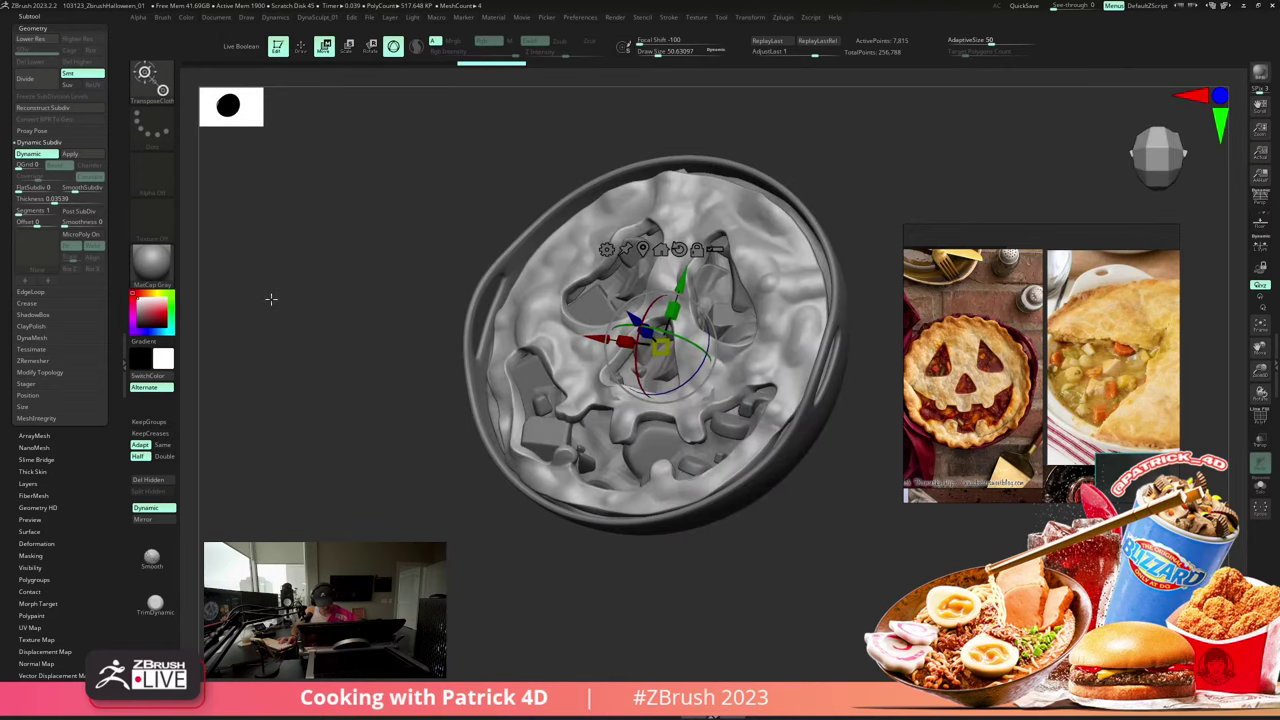
{"action": "left_click", "coordinate": [73, 154]}
{"action": "key", "text": "q"}
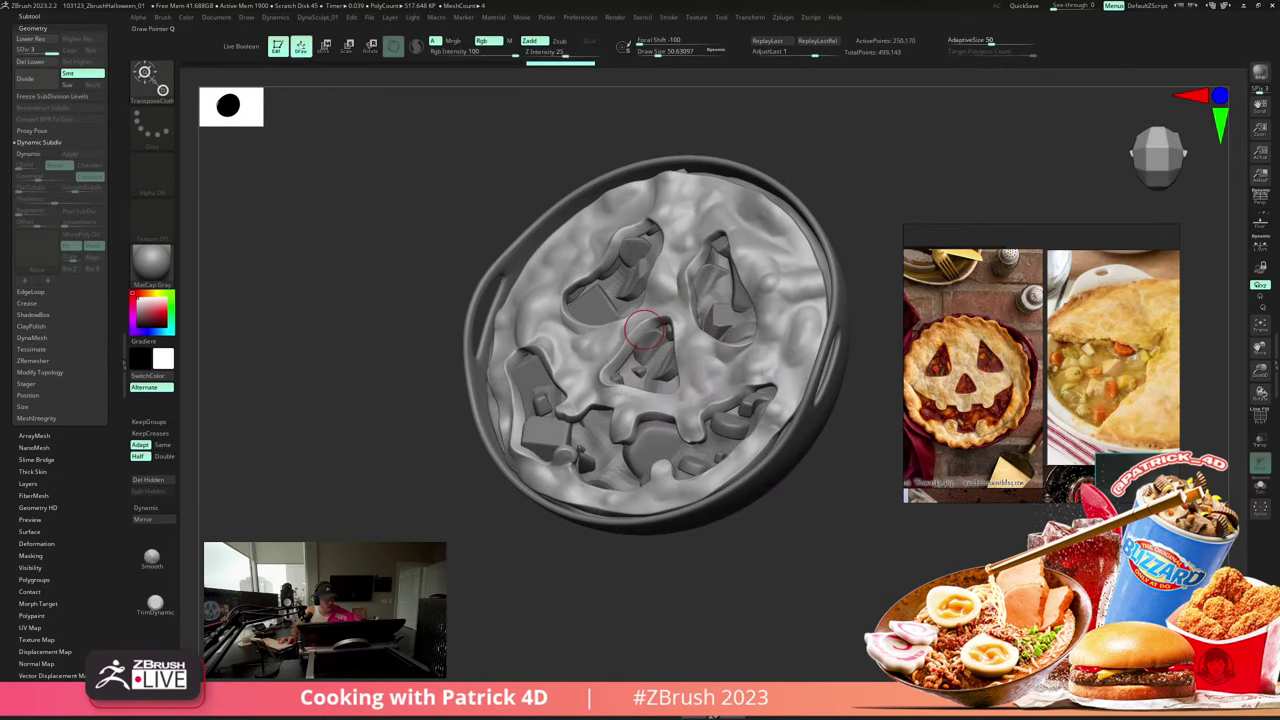
- Inspect the thickened crust face-on with and without the wireframe at lower and higher subdivision levels
{"action": "key", "text": "shift+f"}
{"action": "left_click_drag", "start_coordinate": [337, 257], "coordinate": [340, 273], "text": "alt"}
{"action": "key", "text": "shift+f"}
{"action": "key", "text": "shift+d"}
{"action": "key", "text": "shift+d"}
{"action": "key", "text": "d"}
{"action": "key", "text": "d"}
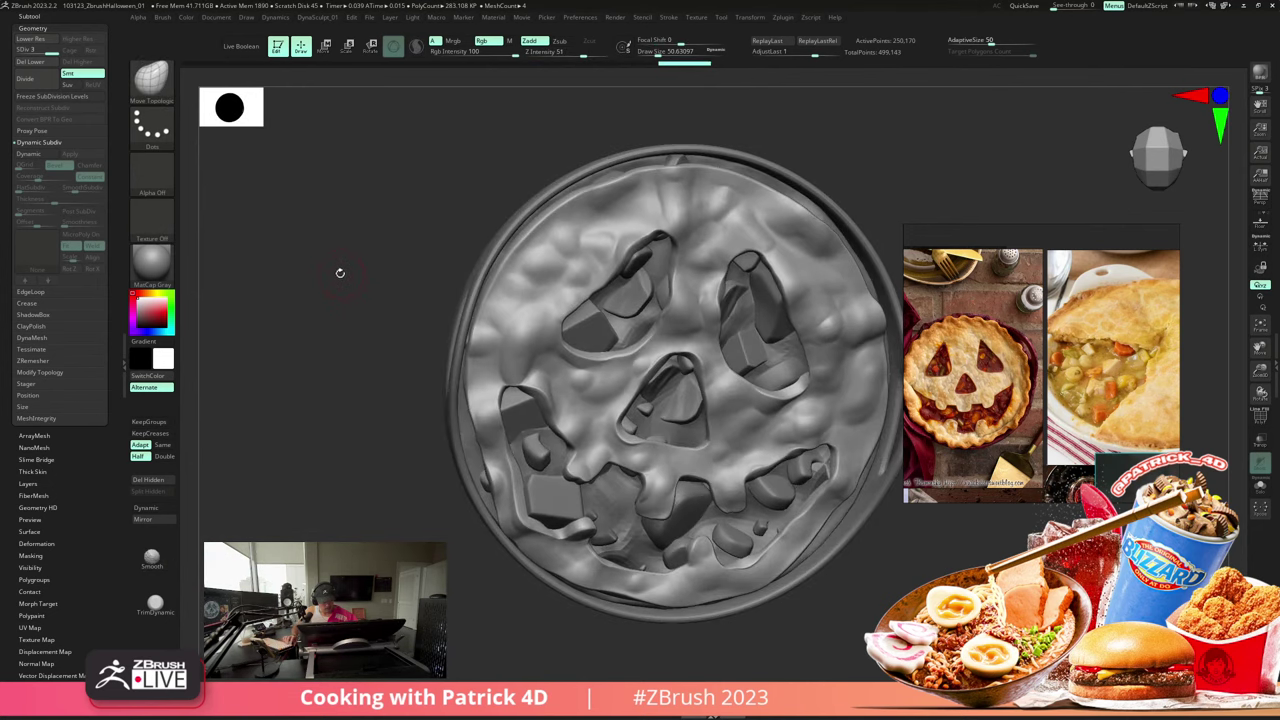
- Isolate the crust's side-edge strips and separate the outer rim from the face openings as different polygroups
{"action": "left_click", "coordinate": [518, 284], "text": "ctrl+shift"}
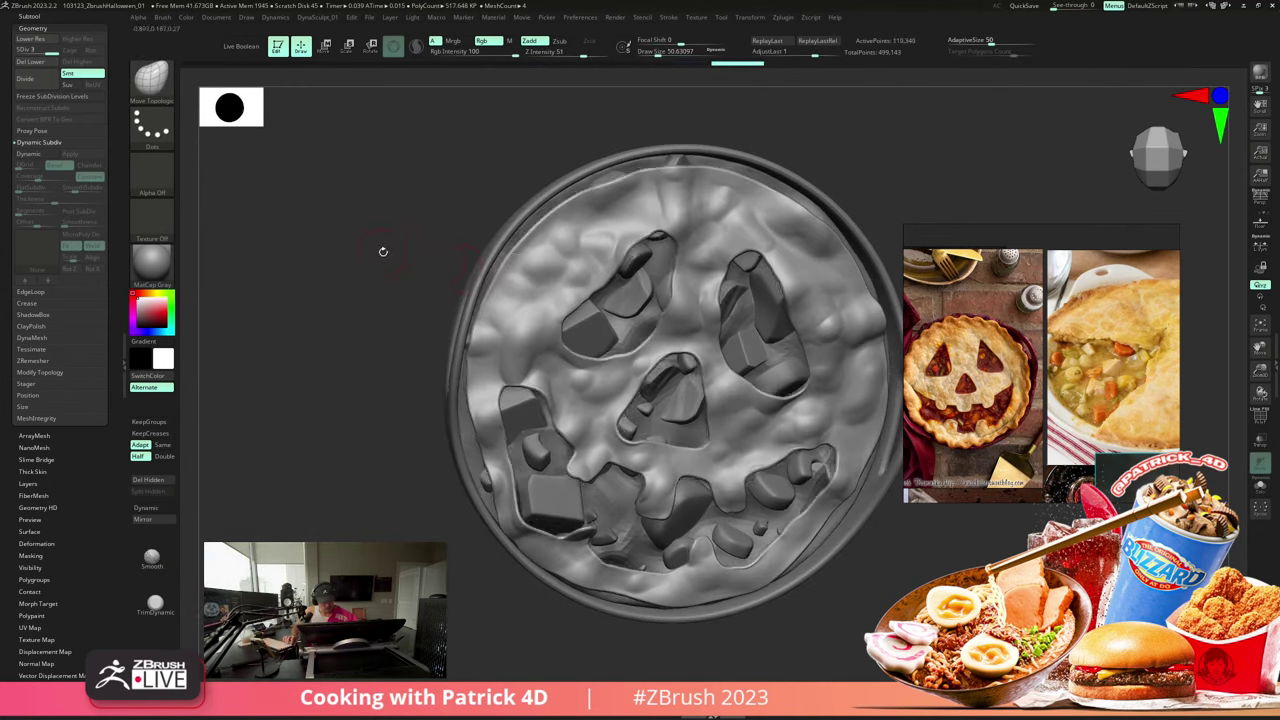
{"action": "left_click", "coordinate": [376, 250], "text": "ctrl+shift"}
{"action": "left_click", "coordinate": [504, 264], "text": "ctrl+shift"}
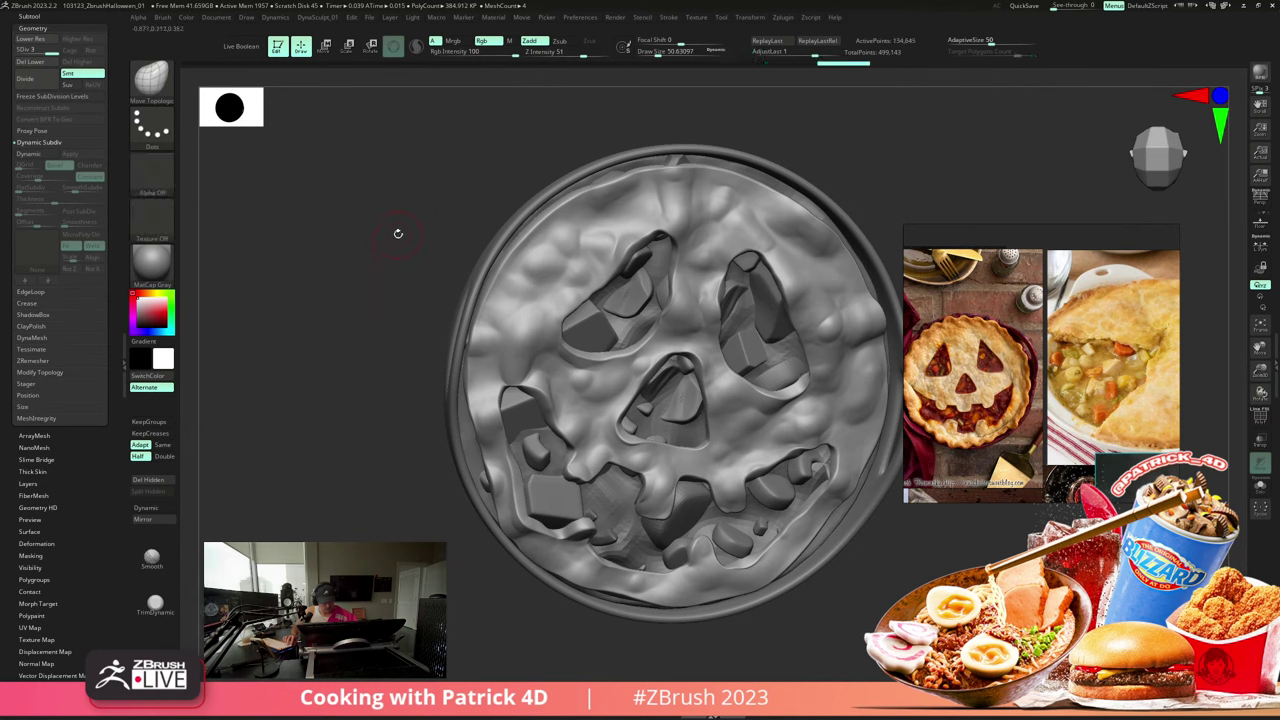
{"action": "key", "text": "shift+f"}
{"action": "left_click", "coordinate": [484, 287], "text": "ctrl+shift"}
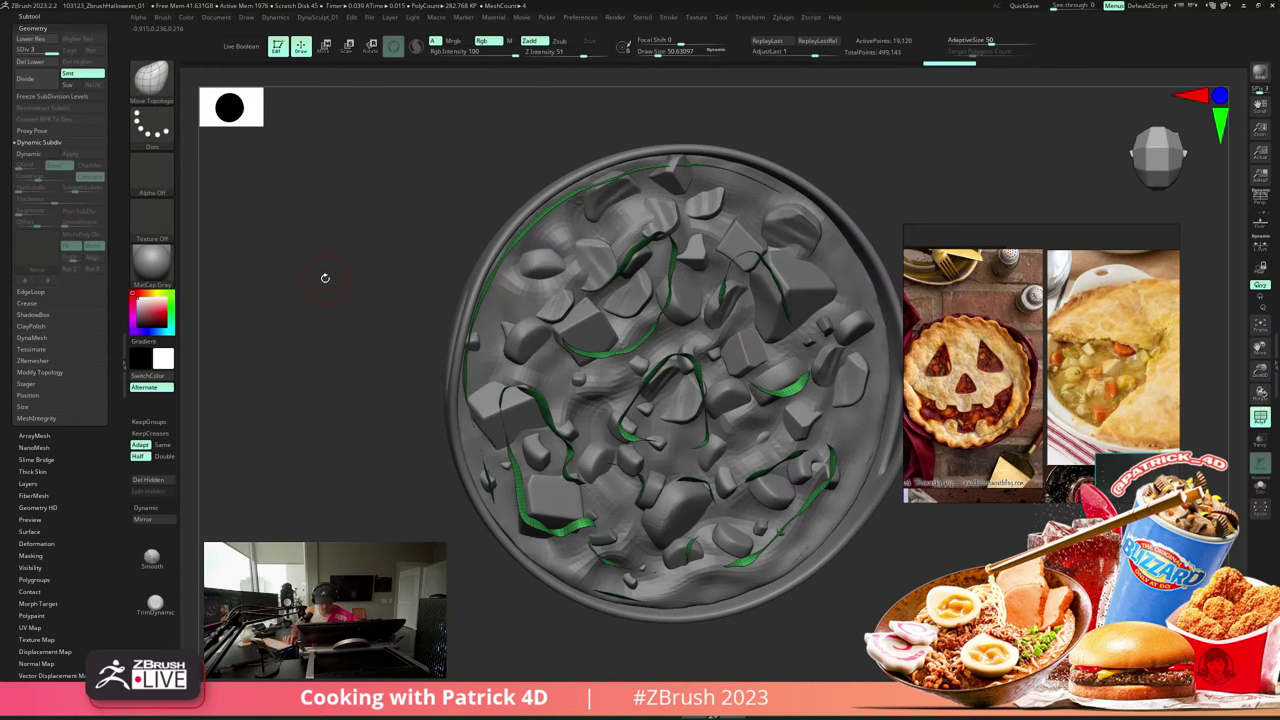
{"action": "left_click_drag", "start_coordinate": [323, 284], "coordinate": [312, 272]}
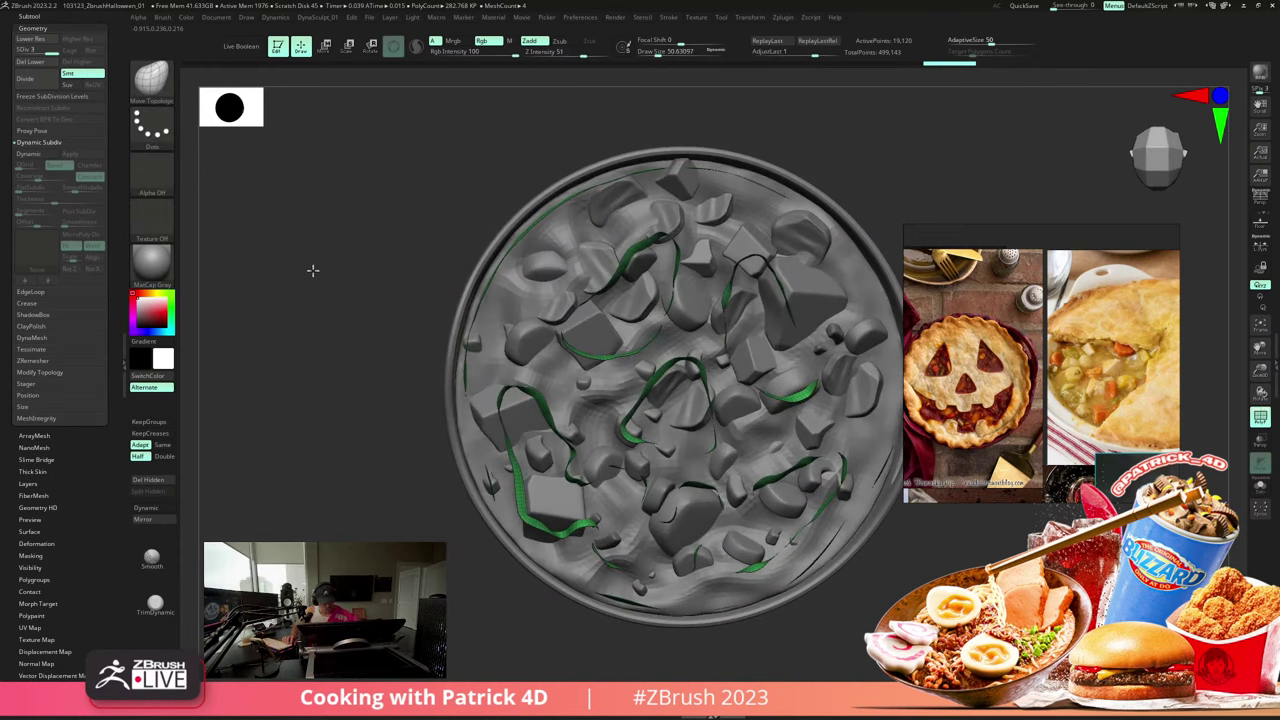
{"action": "right_click", "coordinate": [316, 273]}
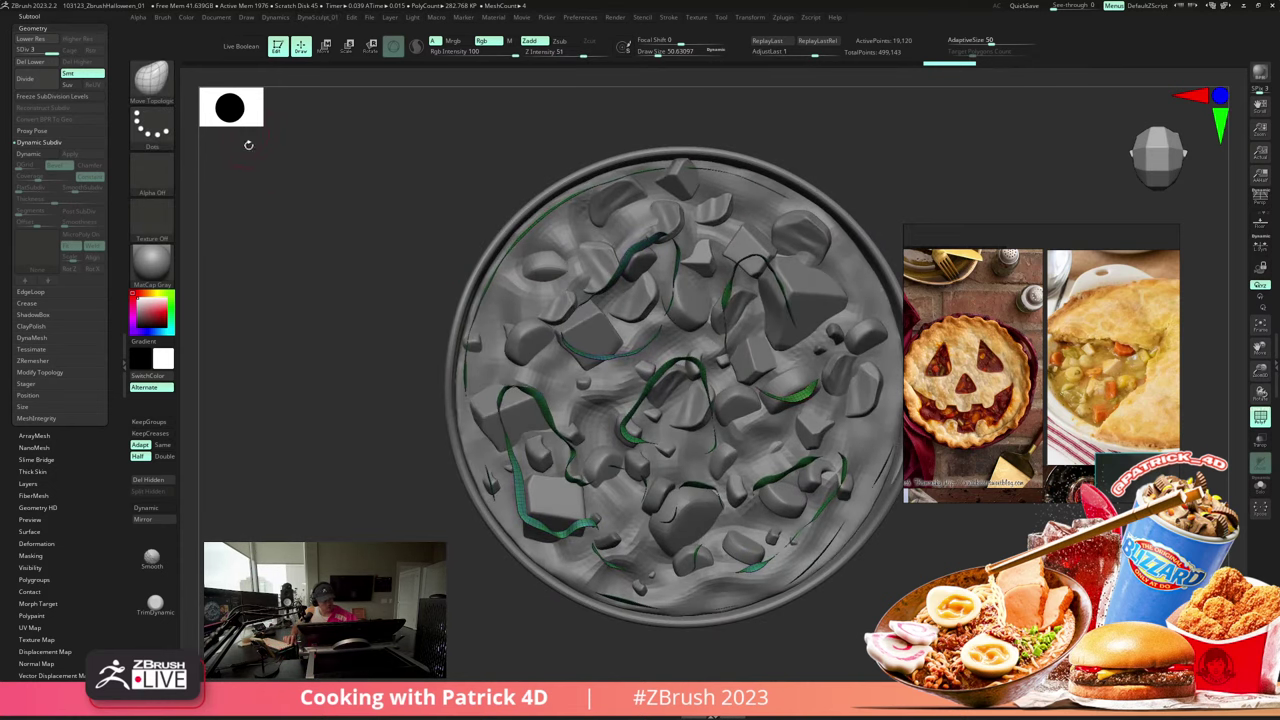
- Isolate the outer rim strip, mask the rest of the crust and show the whole crust in Solo
{"action": "left_click", "coordinate": [301, 185], "text": "ctrl+shift"}
{"action": "left_click_drag", "start_coordinate": [383, 229], "coordinate": [440, 277]}
{"action": "left_click", "coordinate": [471, 314], "text": "ctrl+shift"}
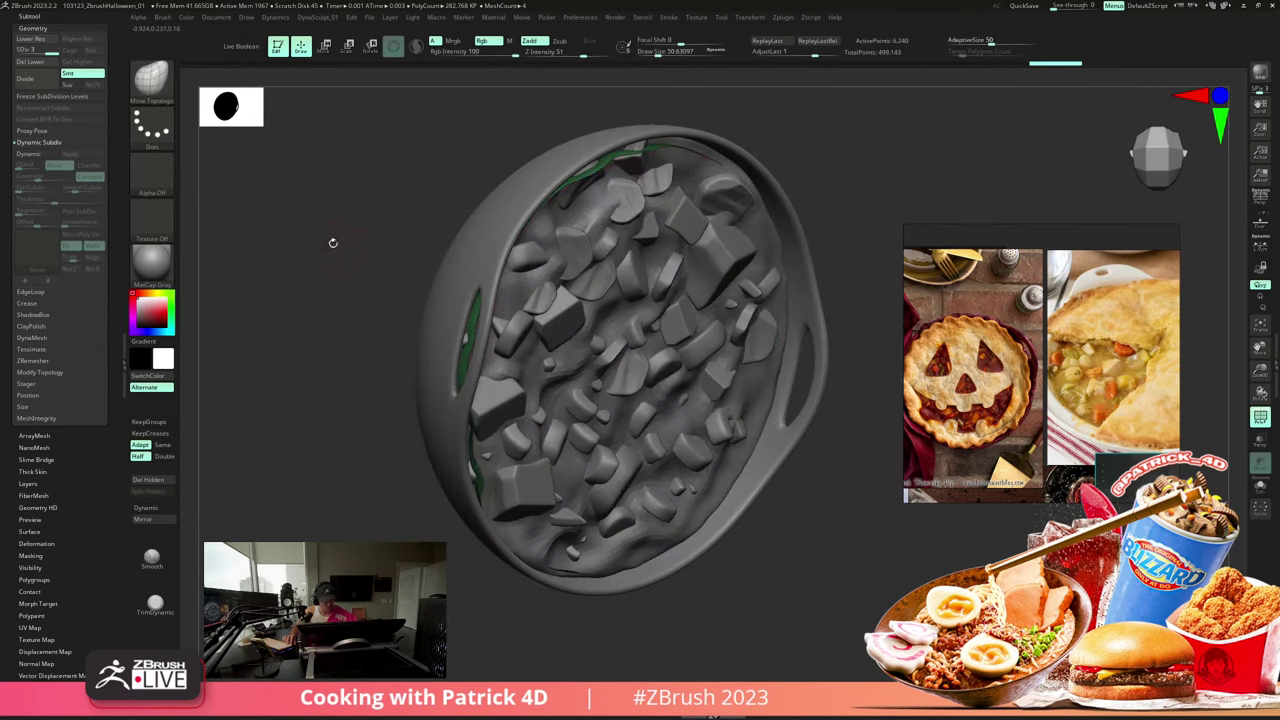
{"action": "mouse_move", "coordinate": [331, 243]}
{"action": "left_mouse_down"}
{"action": "mouse_move", "coordinate": [292, 207]}
{"action": "mouse_move", "coordinate": [367, 229]}
{"action": "mouse_move", "coordinate": [326, 207]}
{"action": "mouse_move", "coordinate": [335, 264]}
{"action": "mouse_move", "coordinate": [366, 260]}
{"action": "mouse_move", "coordinate": [351, 249]}
{"action": "left_mouse_up"}
{"action": "left_click", "coordinate": [309, 214], "text": "ctrl+shift"}
{"action": "key", "text": "alt+s"}
{"action": "key", "text": "ctrl"}
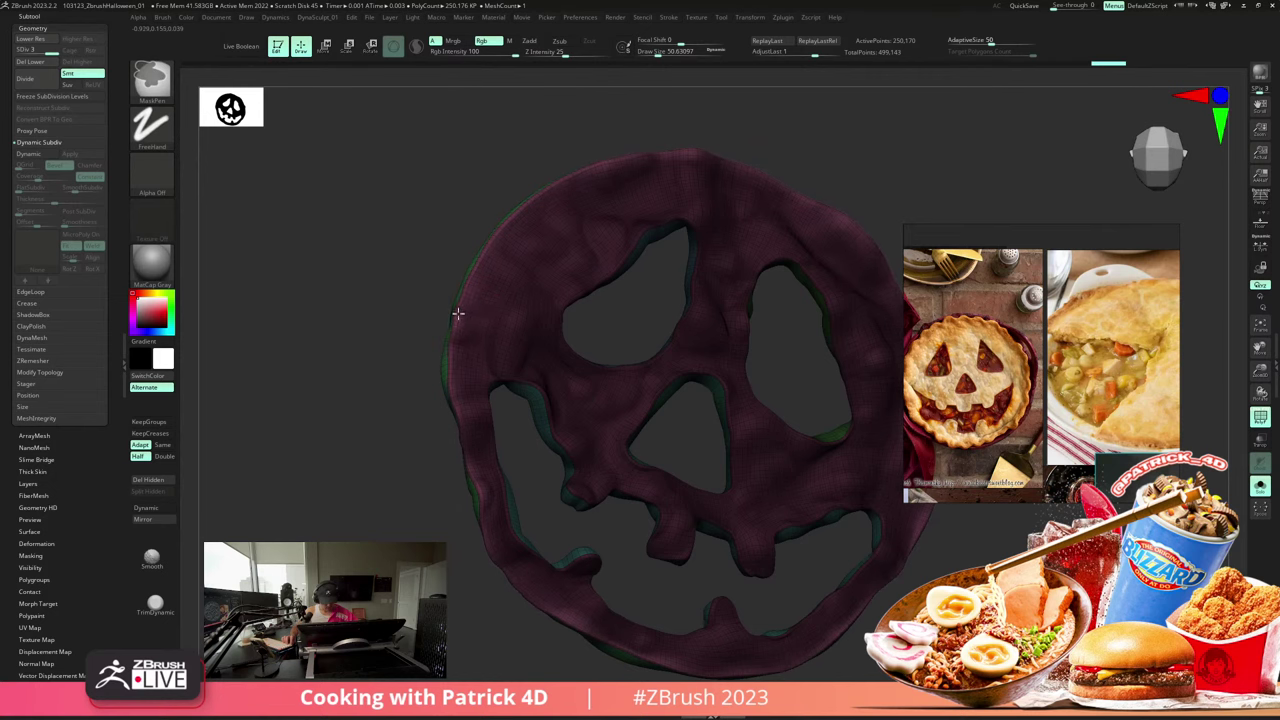
- Add surface noise to the crust with noise scale about 105, strength -0.0575 and a raised noise curve focal shift
{"action": "mouse_move", "coordinate": [420, 285]}
{"action": "left_mouse_down", "text": "alt"}
{"action": "mouse_move", "coordinate": [377, 246]}
{"action": "mouse_move", "coordinate": [381, 277]}
{"action": "mouse_move", "coordinate": [362, 252]}
{"action": "left_mouse_up", "text": "alt"}
{"action": "left_click_drag", "start_coordinate": [362, 252], "coordinate": [348, 268], "text": "alt"}
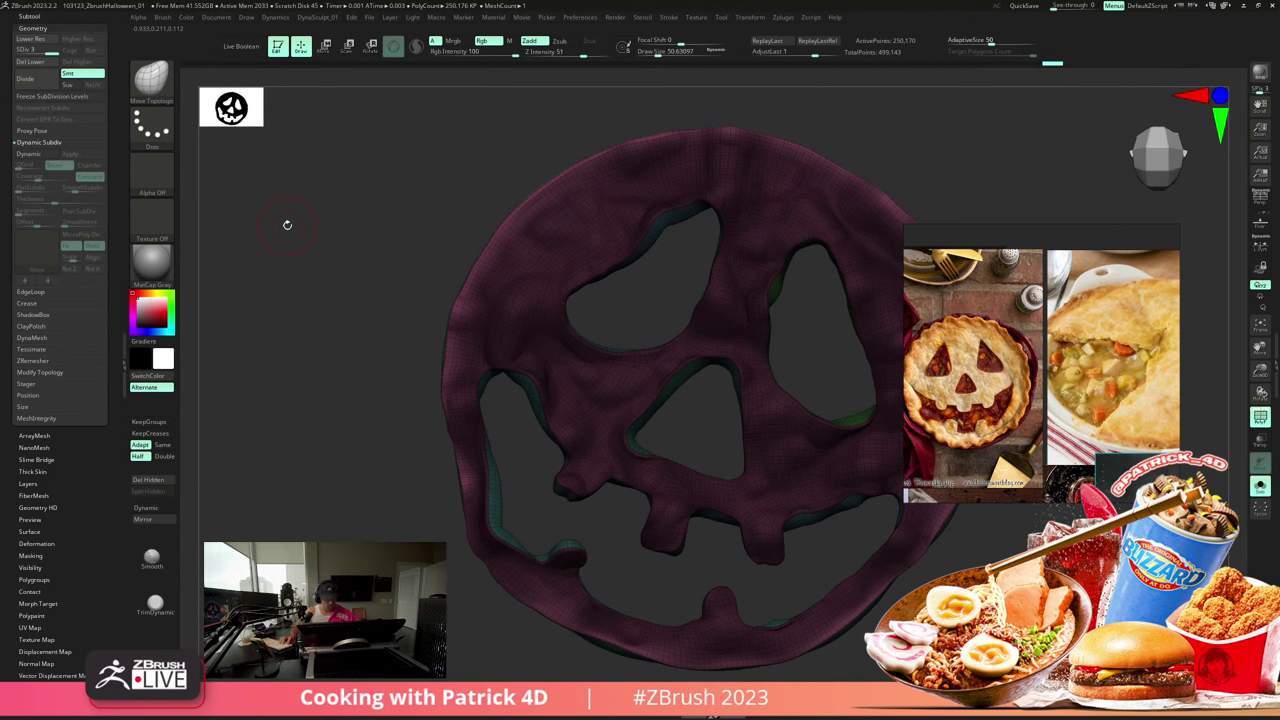
{"action": "left_click", "coordinate": [29, 531]}
{"action": "left_click", "coordinate": [24, 146]}
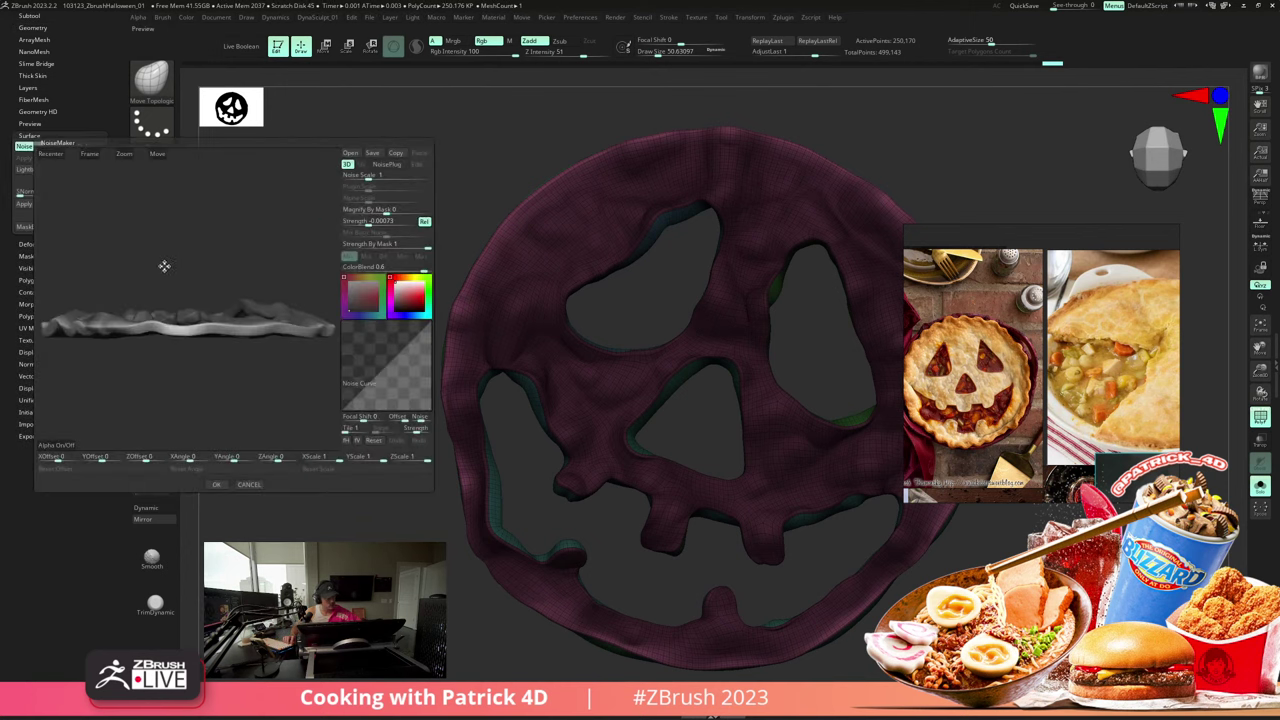
{"action": "mouse_move", "coordinate": [157, 260]}
{"action": "left_mouse_down", "text": "alt"}
{"action": "mouse_move", "coordinate": [162, 277]}
{"action": "mouse_move", "coordinate": [174, 253]}
{"action": "left_mouse_up", "text": "alt"}
{"action": "left_click_drag", "start_coordinate": [368, 175], "coordinate": [407, 165]}
{"action": "left_click_drag", "start_coordinate": [369, 222], "coordinate": [356, 223]}
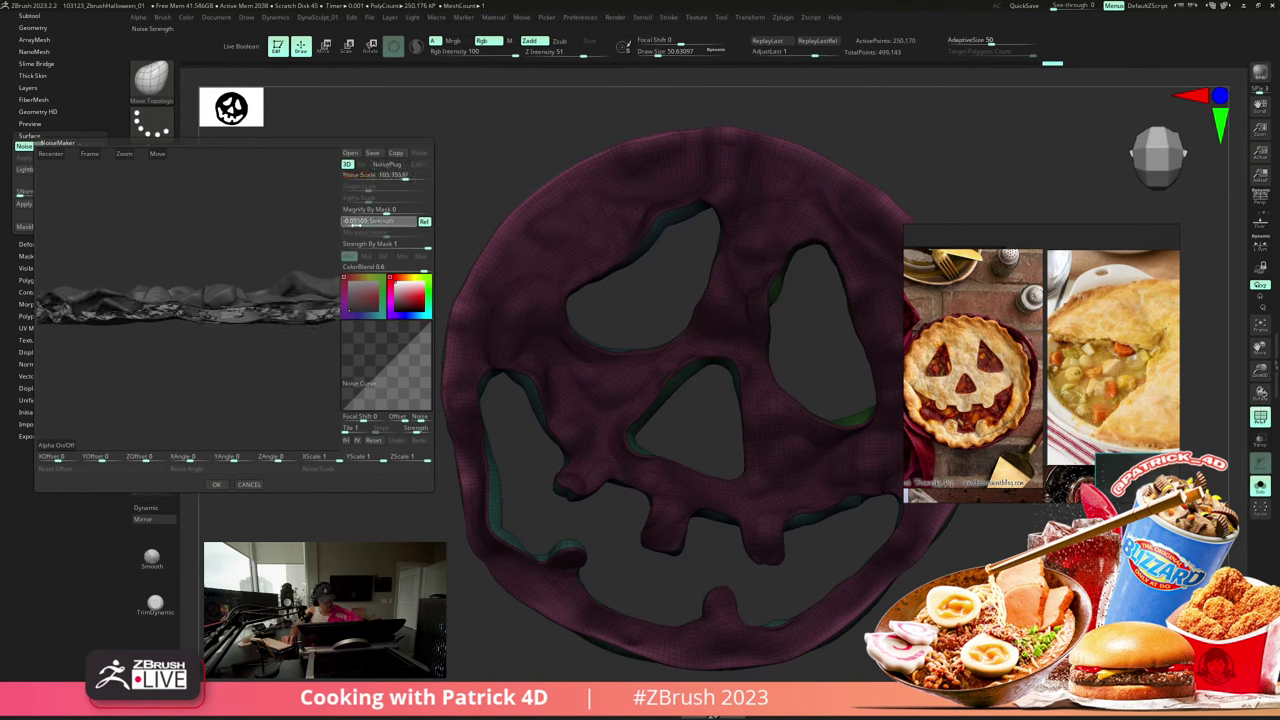
{"action": "left_click_drag", "start_coordinate": [360, 417], "coordinate": [377, 428]}
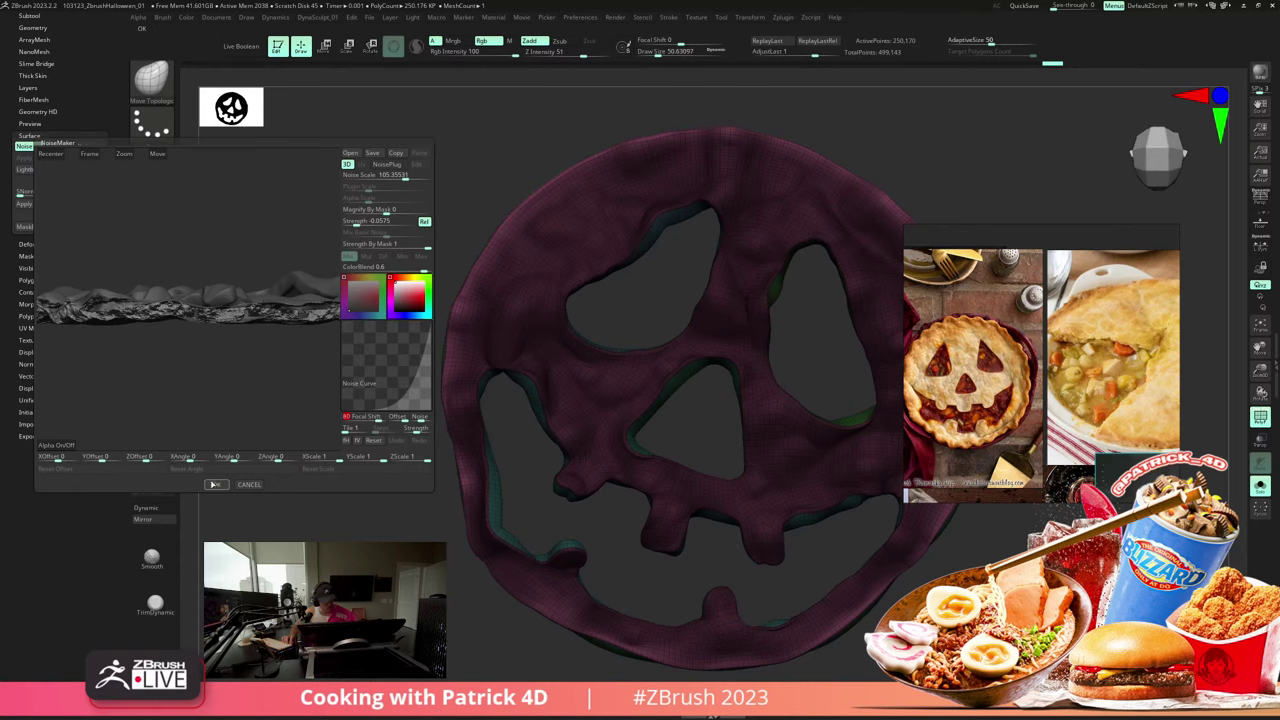
{"action": "left_click", "coordinate": [213, 484]}
- Convert the crust's surface noise preview into a mask with MaskByNoise
{"action": "left_click_drag", "start_coordinate": [322, 598], "coordinate": [283, 451], "text": "alt"}
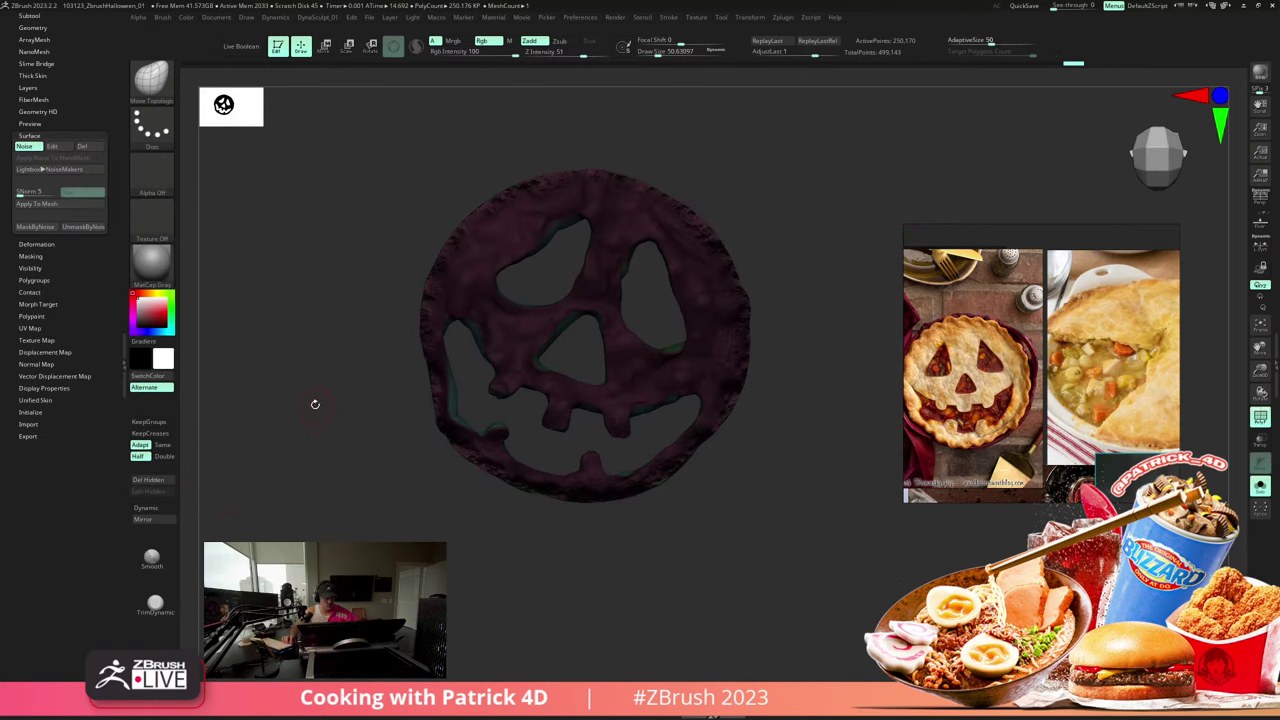
{"action": "left_click_drag", "start_coordinate": [315, 404], "coordinate": [326, 474]}
{"action": "left_click", "coordinate": [49, 229]}
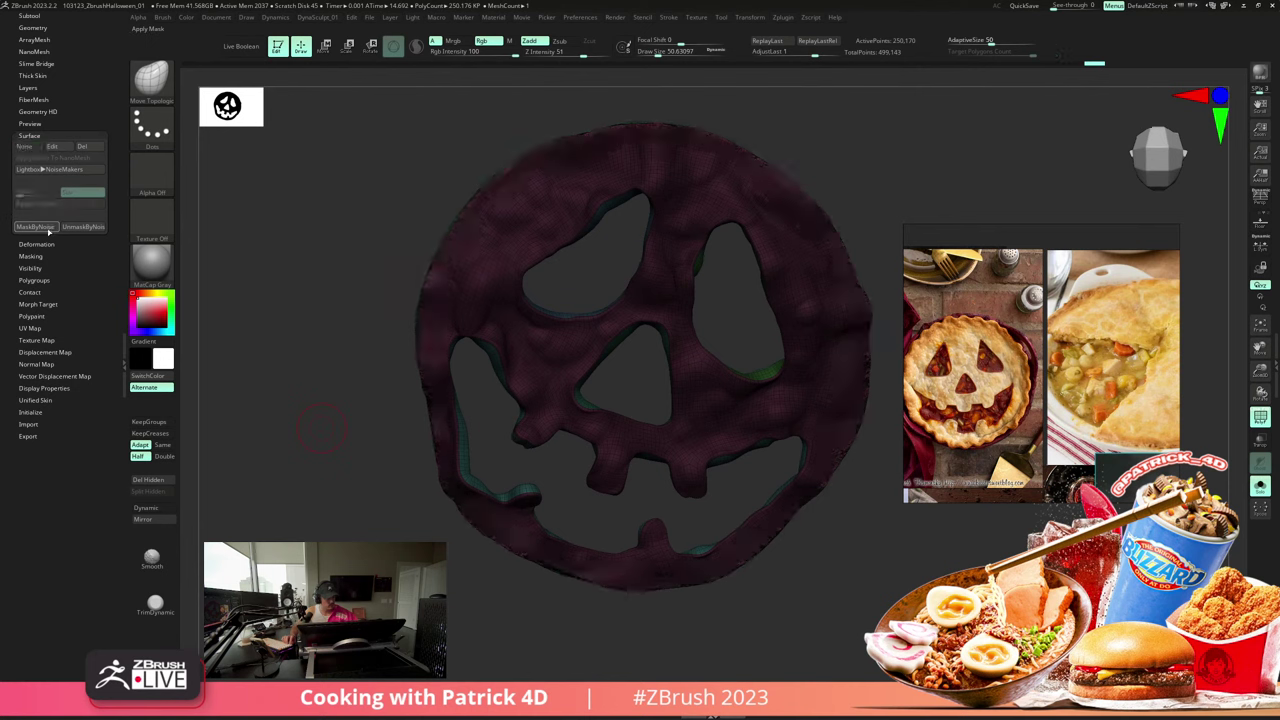
- Puff up the crust's outer rim with Inflate Balloon, clear the mask and show the whole pie without wireframe
{"action": "key", "text": "d"}
{"action": "left_click_drag", "start_coordinate": [328, 352], "coordinate": [333, 363]}
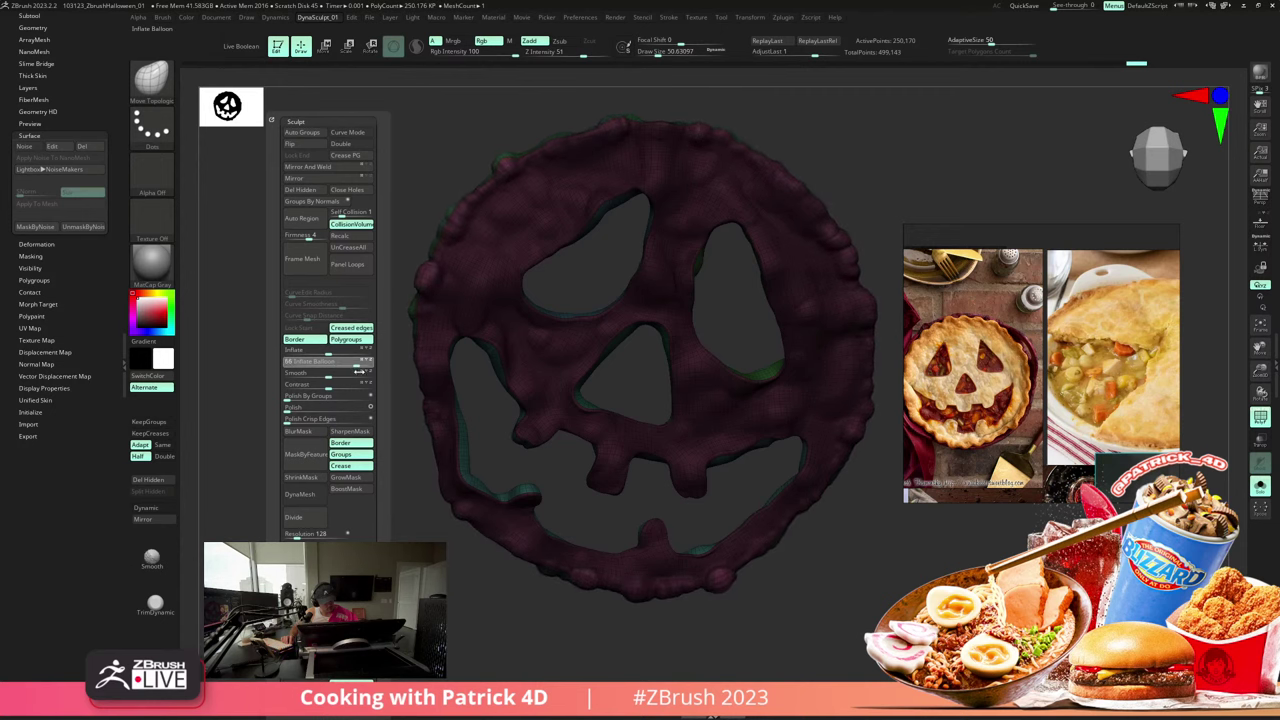
{"action": "left_click_drag", "start_coordinate": [251, 306], "coordinate": [303, 301]}
{"action": "left_click", "coordinate": [279, 304]}
{"action": "key", "text": "shift+f"}
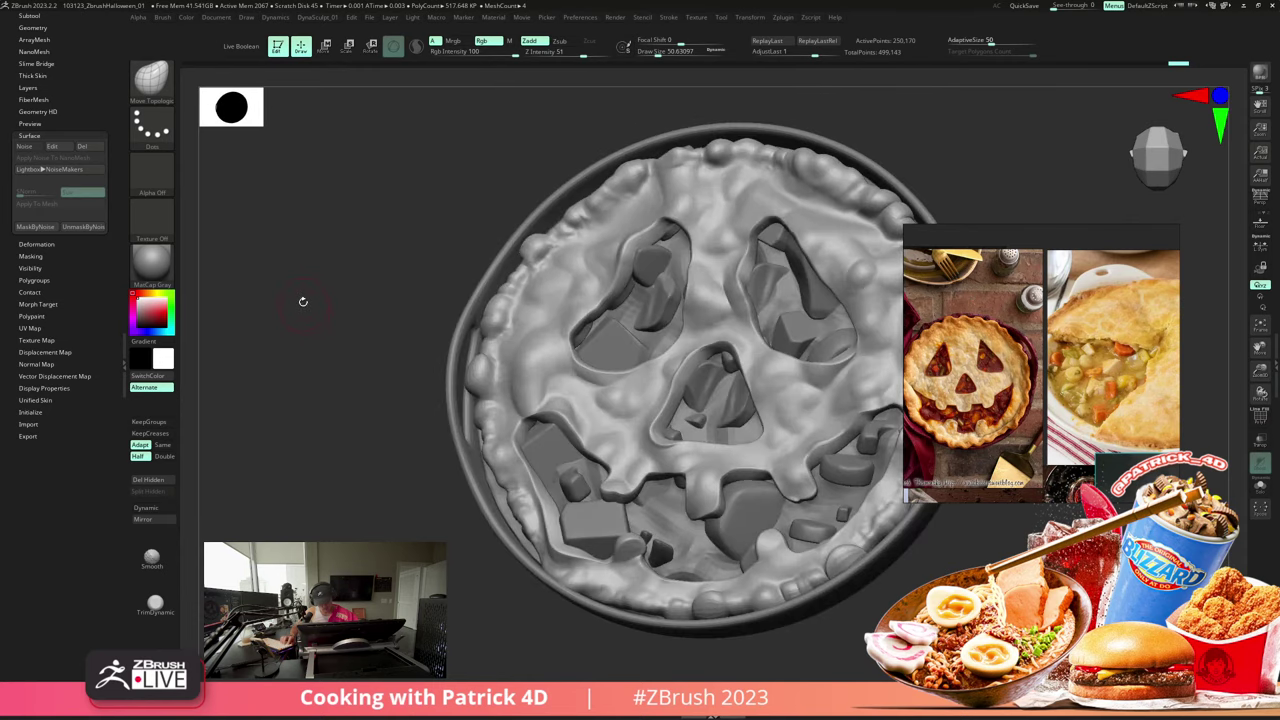
- Hide the edge strips of the eyes, nose and mouth, and invert visibility to isolate those strips
{"action": "left_click", "coordinate": [593, 323], "text": "ctrl+shift"}
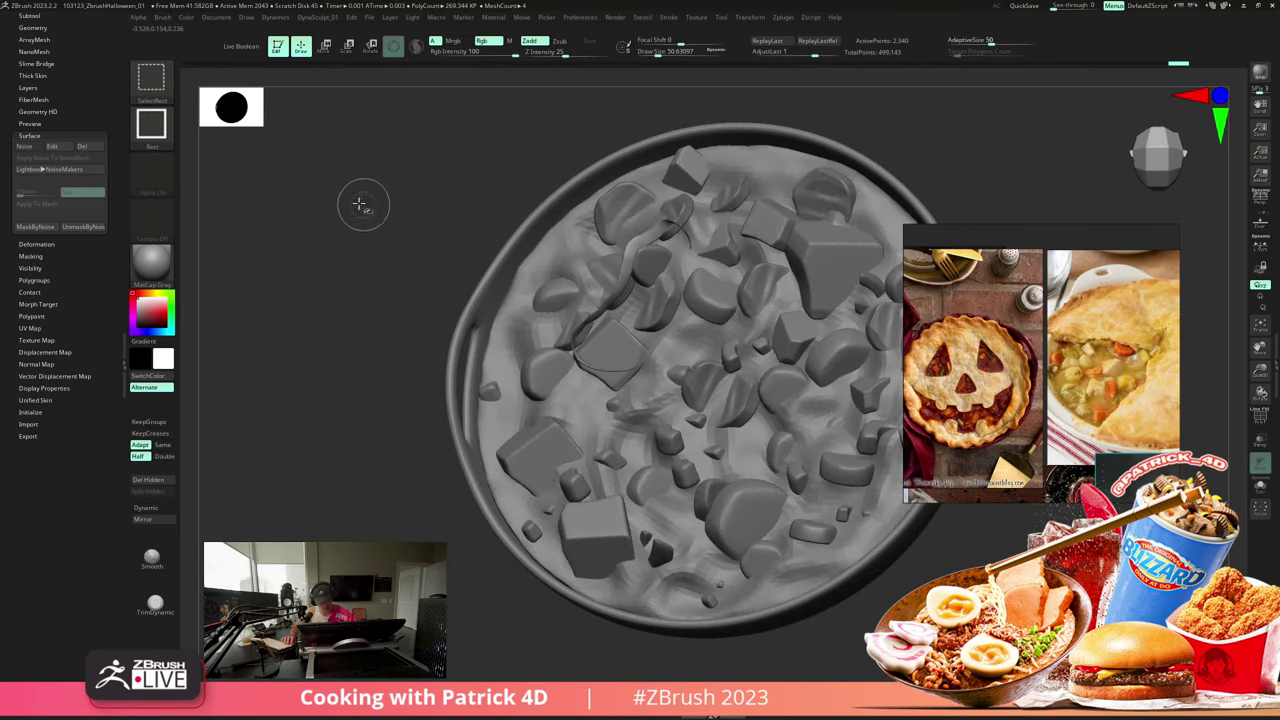
{"action": "left_click", "coordinate": [362, 205], "text": "ctrl+shift"}
{"action": "left_click", "coordinate": [755, 306], "text": "ctrl+shift"}
{"action": "left_click", "coordinate": [424, 208], "text": "ctrl+shift"}
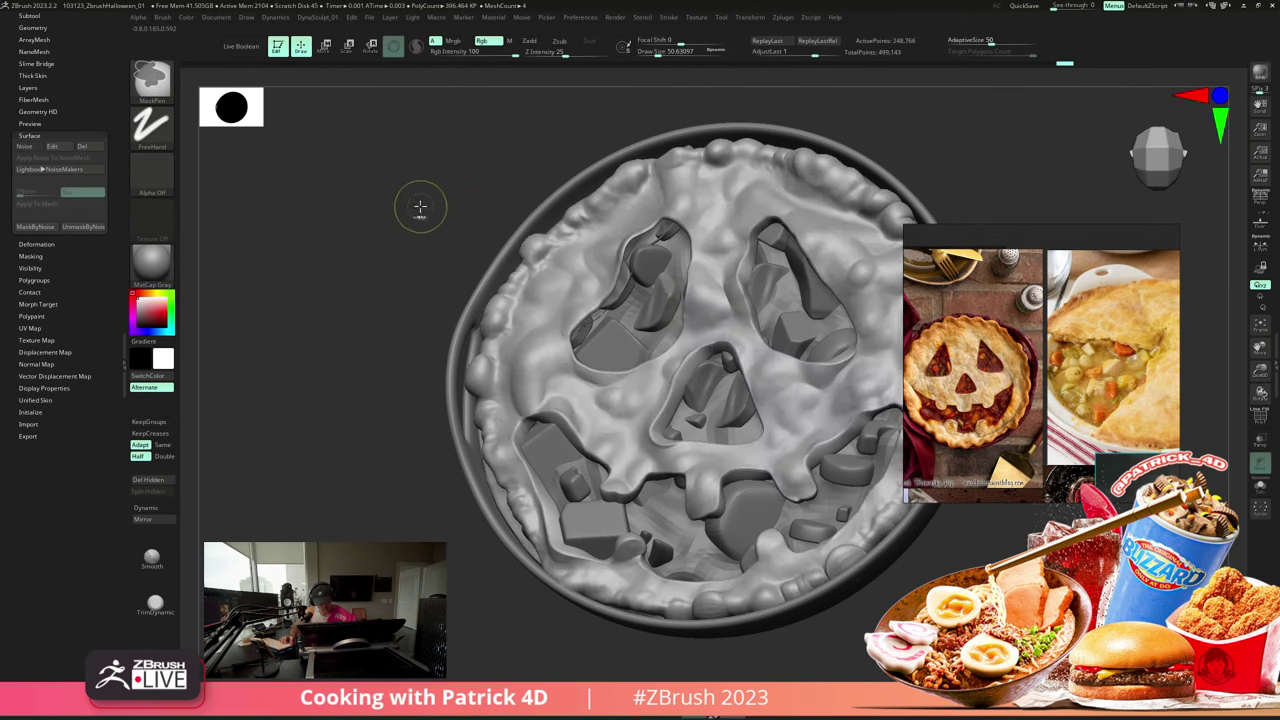
{"action": "left_click_drag", "start_coordinate": [360, 211], "coordinate": [359, 285], "text": "alt"}
{"action": "left_click", "coordinate": [574, 258], "text": "ctrl+shift"}
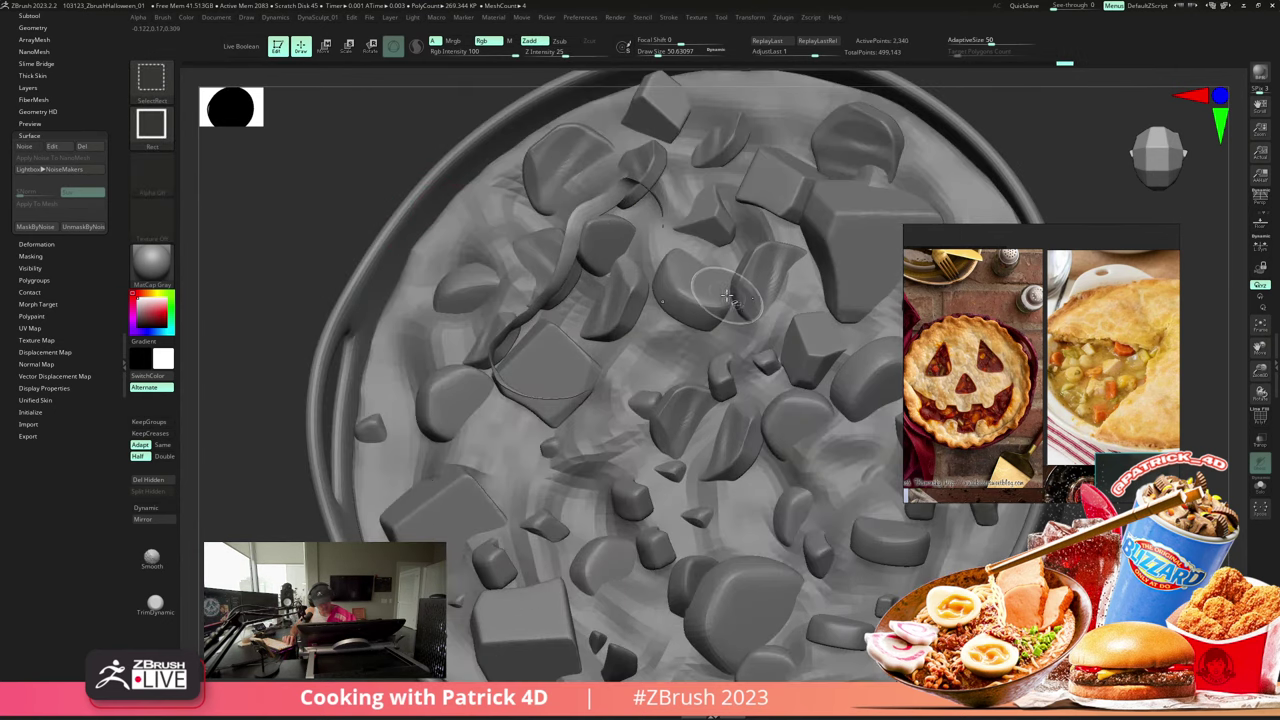
{"action": "left_click", "coordinate": [306, 175], "text": "ctrl+shift"}
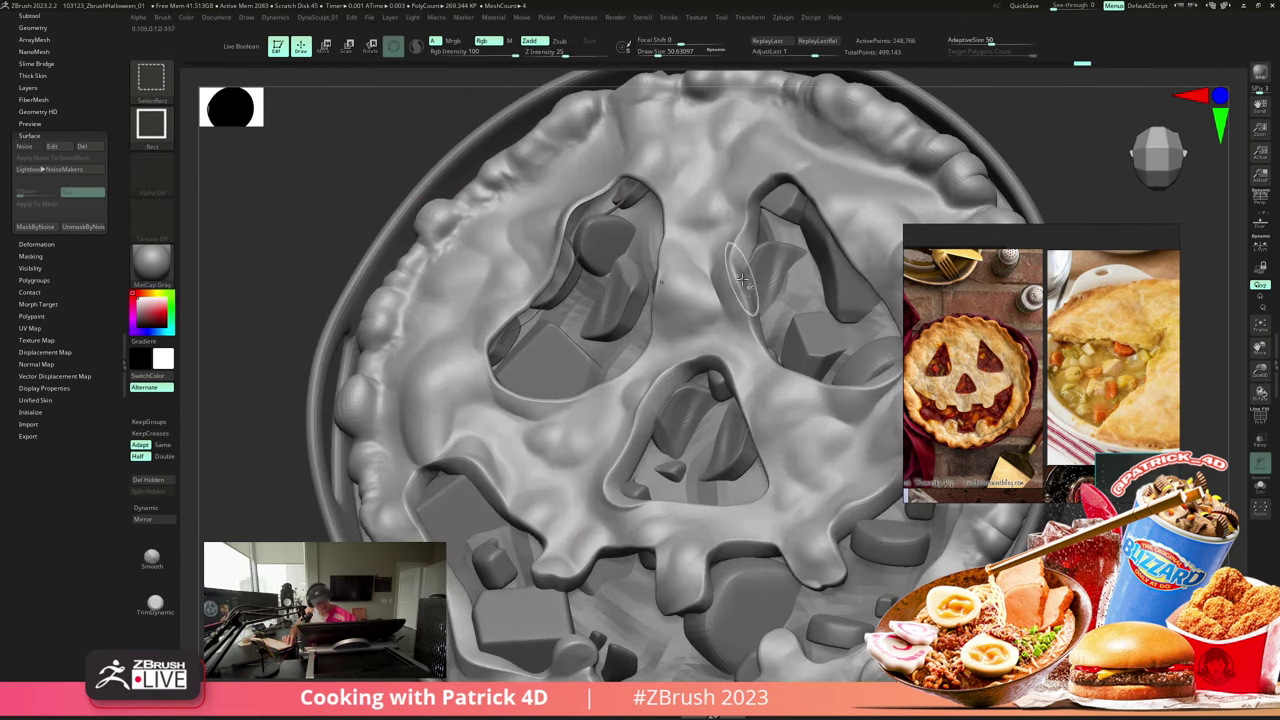
{"action": "left_click", "coordinate": [637, 436], "text": "ctrl+shift"}
{"action": "left_click", "coordinate": [700, 592], "text": "ctrl+shift"}
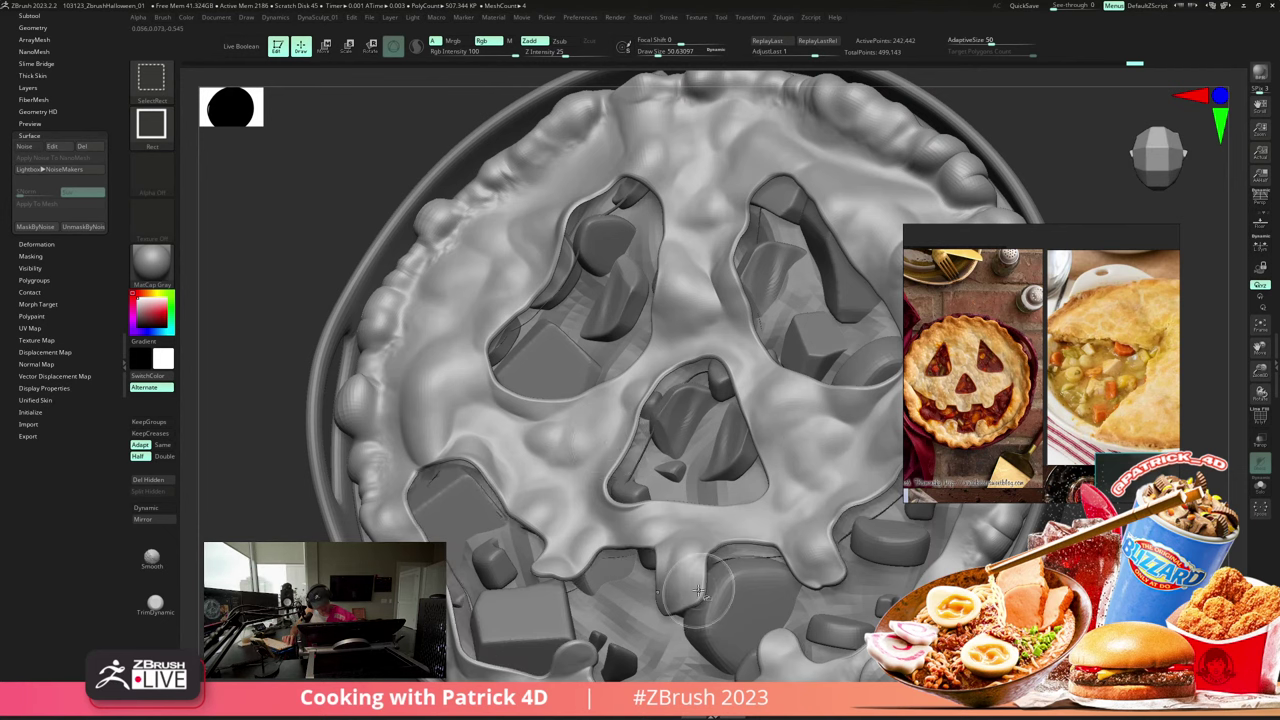
{"action": "left_click", "coordinate": [260, 275], "text": "ctrl+shift"}
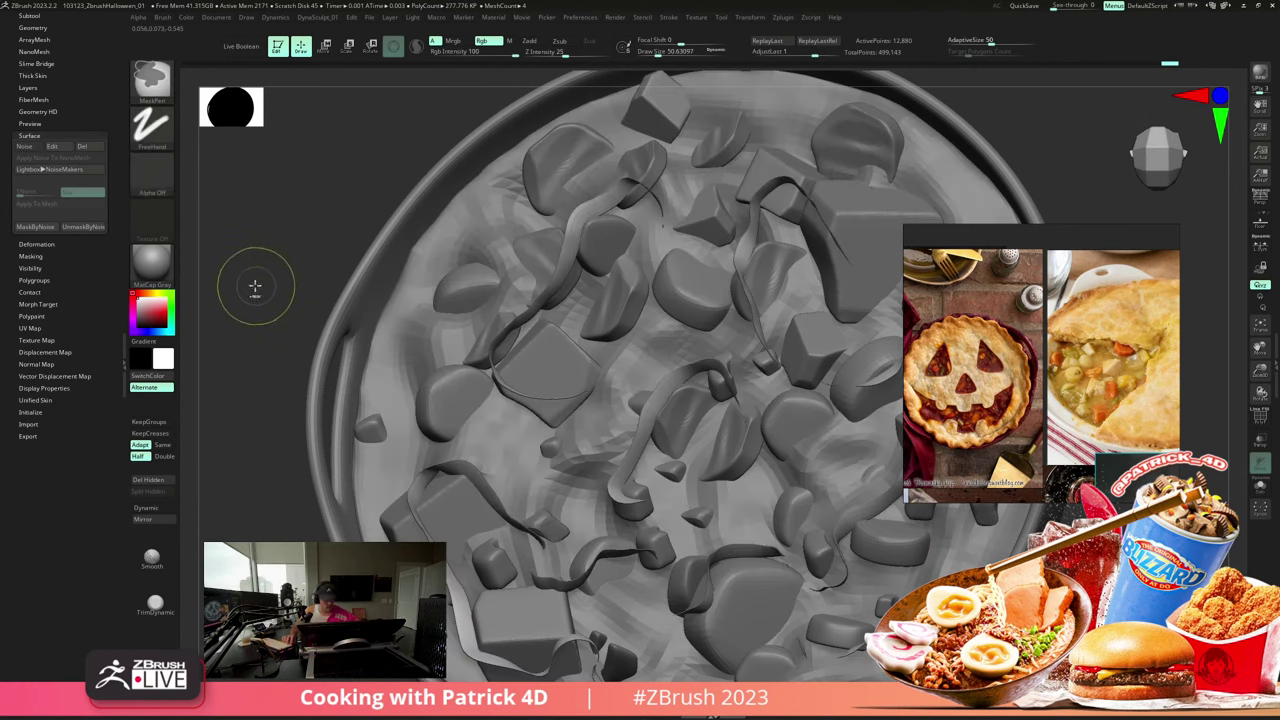
- Show the full crust and mask everything except the edge strips of the face openings
{"action": "left_click", "coordinate": [255, 286], "text": "ctrl"}
{"action": "left_click", "coordinate": [252, 284], "text": "ctrl+shift"}
{"action": "left_click", "coordinate": [252, 290], "text": "ctrl"}
{"action": "mouse_move", "coordinate": [250, 289]}
{"action": "left_mouse_down", "text": "alt"}
{"action": "mouse_move", "coordinate": [341, 291]}
{"action": "mouse_move", "coordinate": [324, 284]}
{"action": "mouse_move", "coordinate": [309, 300]}
{"action": "mouse_move", "coordinate": [349, 274]}
{"action": "mouse_move", "coordinate": [328, 291]}
{"action": "left_mouse_up", "text": "alt"}
- Inflate the edges of the eye, nose and mouth openings, clear the mask and review the pie at an angle
{"action": "key", "text": "d"}
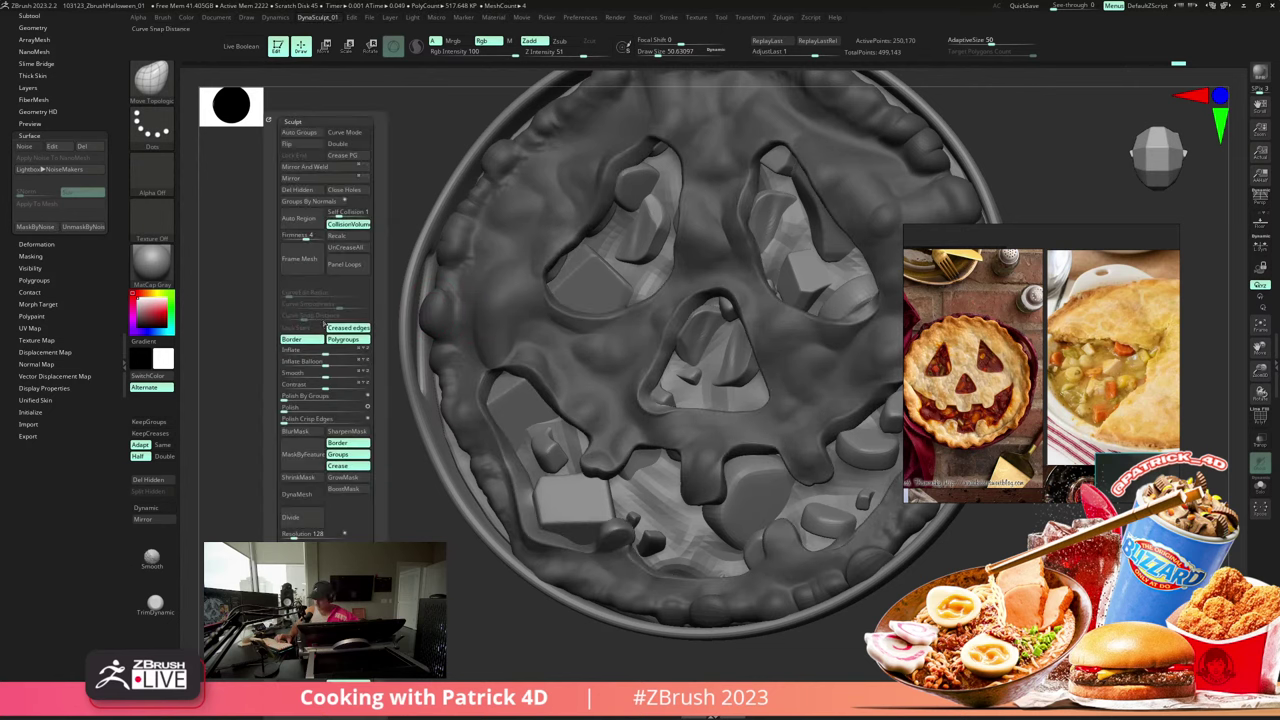
{"action": "mouse_move", "coordinate": [326, 350]}
{"action": "left_mouse_down"}
{"action": "mouse_move", "coordinate": [341, 348]}
{"action": "mouse_move", "coordinate": [337, 362]}
{"action": "left_mouse_up"}
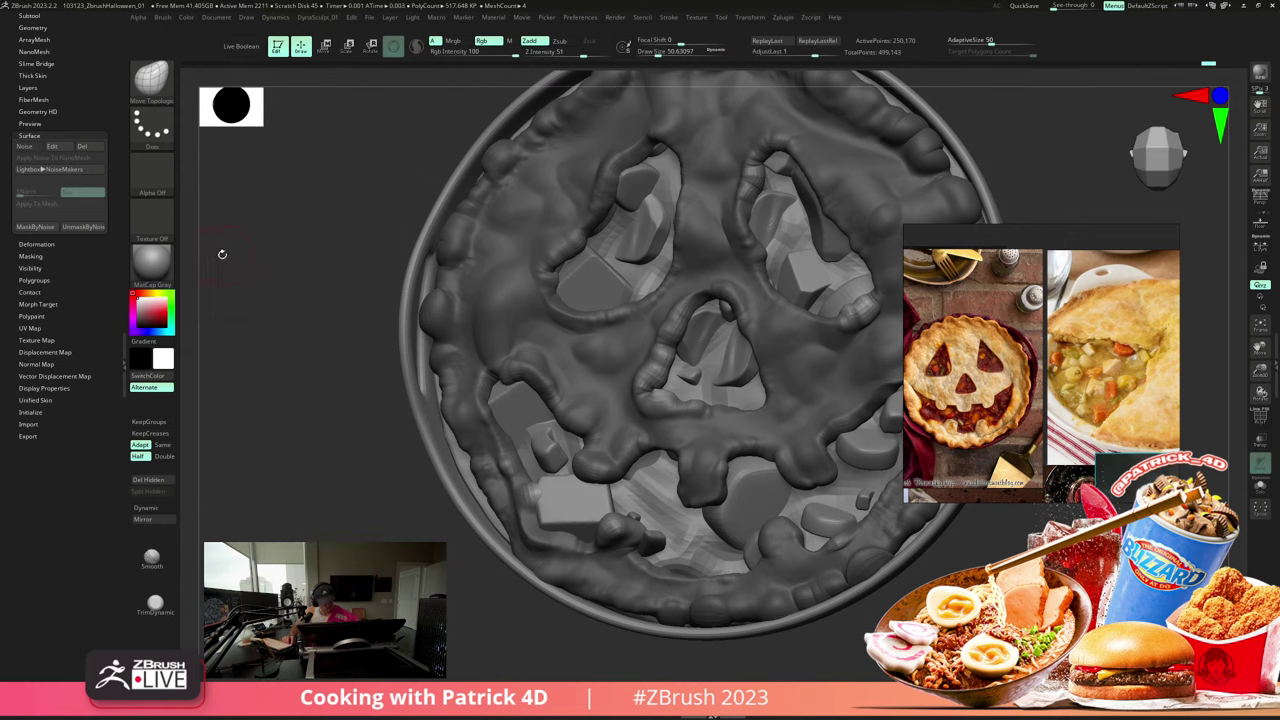
{"action": "left_click", "coordinate": [221, 254], "text": "ctrl"}
{"action": "mouse_move", "coordinate": [224, 258]}
{"action": "left_mouse_down", "text": "alt"}
{"action": "mouse_move", "coordinate": [254, 303]}
{"action": "mouse_move", "coordinate": [258, 270]}
{"action": "mouse_move", "coordinate": [297, 289]}
{"action": "mouse_move", "coordinate": [362, 273]}
{"action": "left_mouse_up", "text": "alt"}
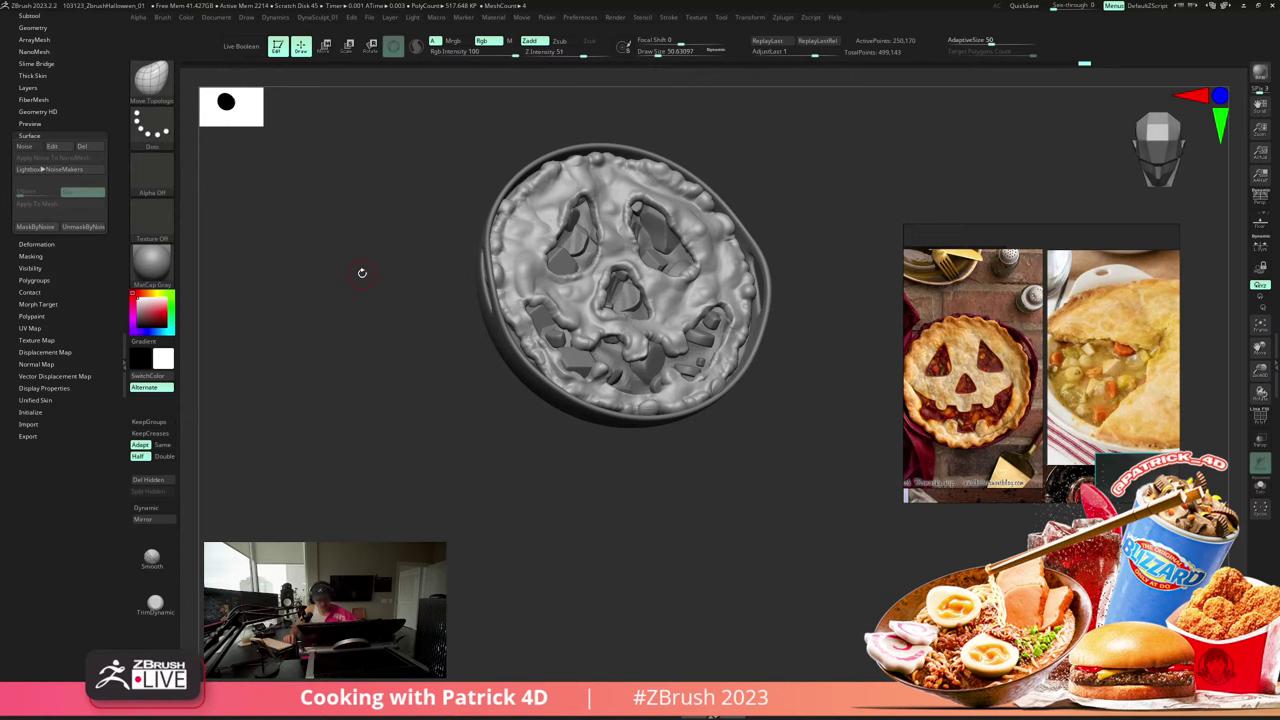
{"action": "left_click_drag", "start_coordinate": [362, 273], "coordinate": [345, 216]}
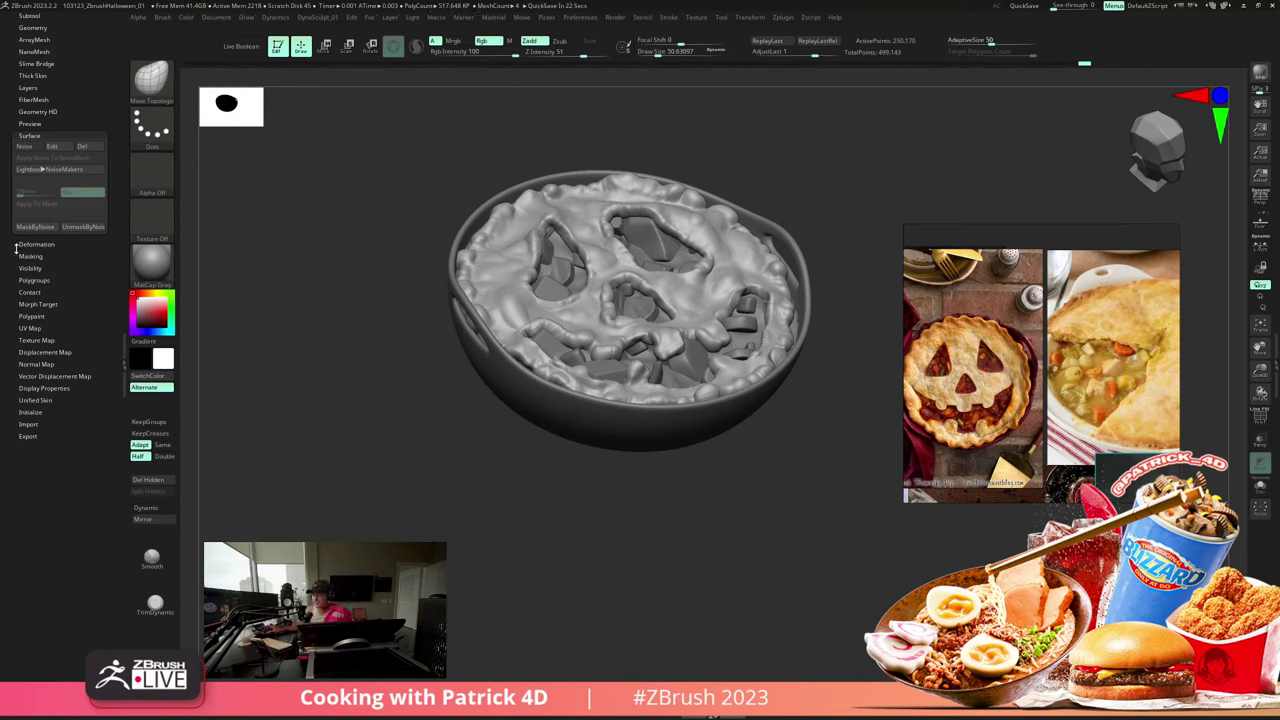
{"action": "key", "text": "ctrl"}
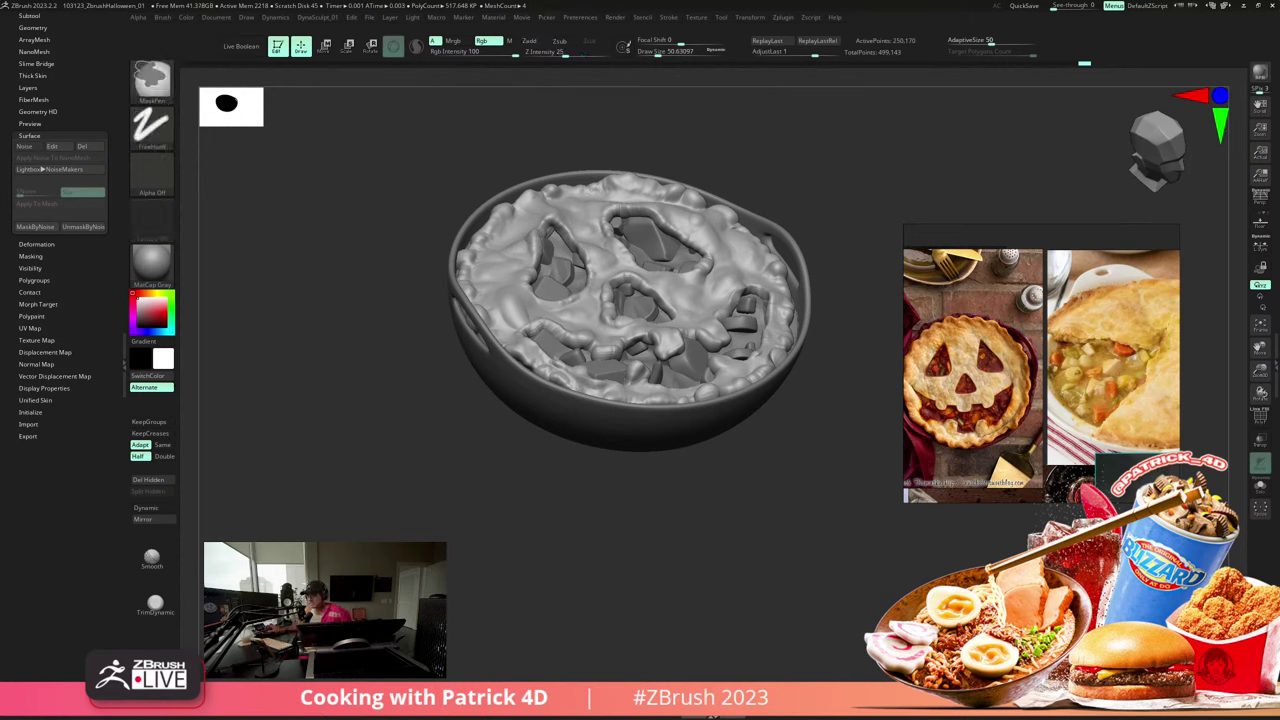